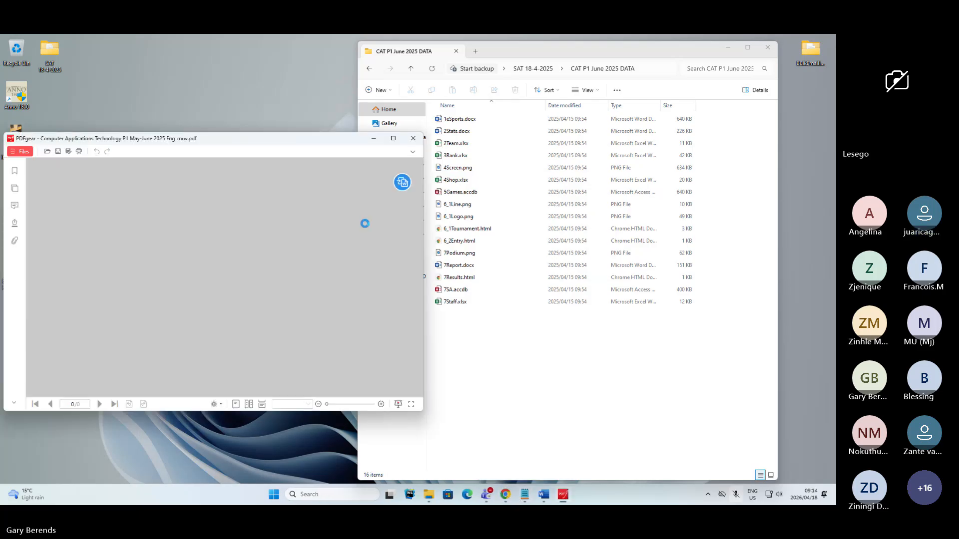
- Maximize the exam paper PDF and go to Question 3: Spreadsheet on page 8
{"action": "left_click", "coordinate": [394, 139]}
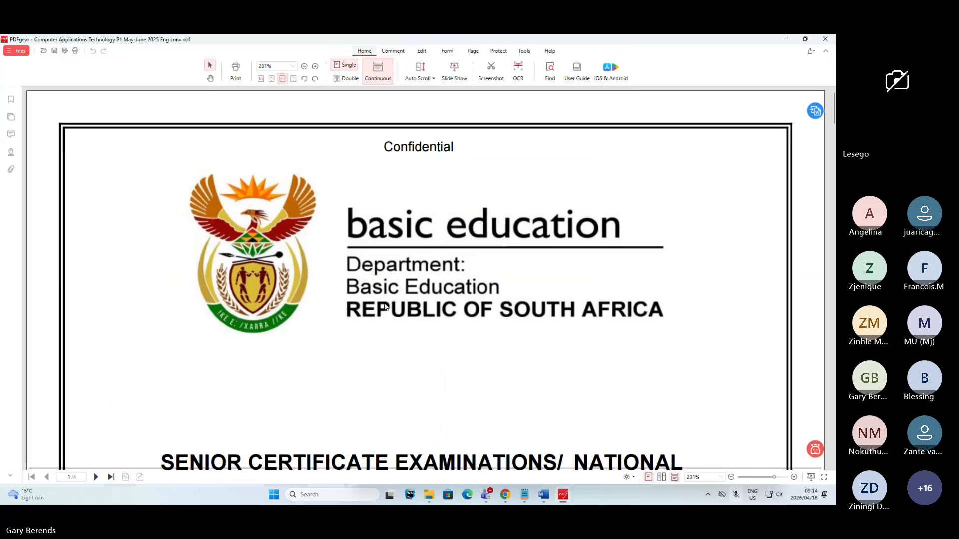
{"action": "scroll", "coordinate": [385, 300], "scroll_direction": "down", "scroll_amount": 10}
{"action": "scroll", "coordinate": [381, 298], "scroll_direction": "down", "scroll_amount": 15}
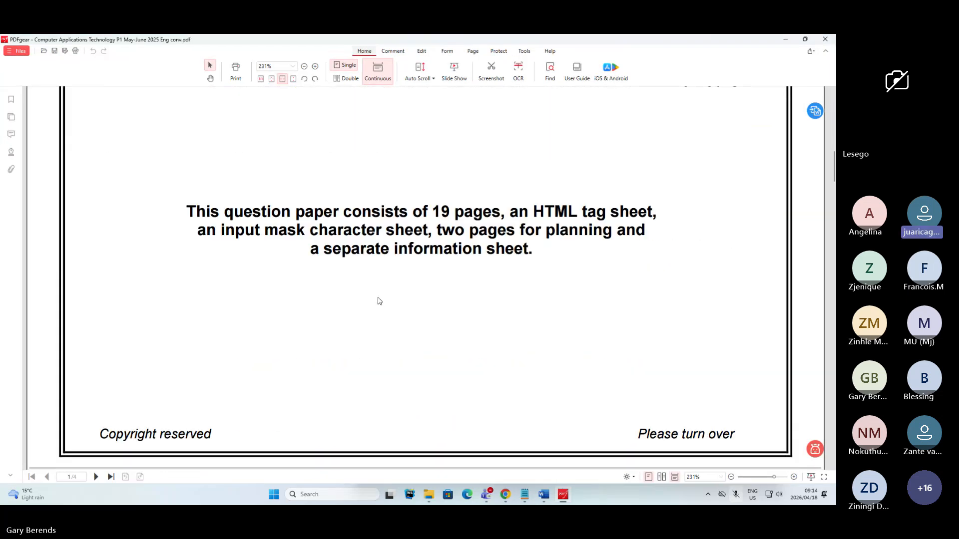
{"action": "scroll", "coordinate": [377, 296], "scroll_direction": "up", "scroll_amount": 2}
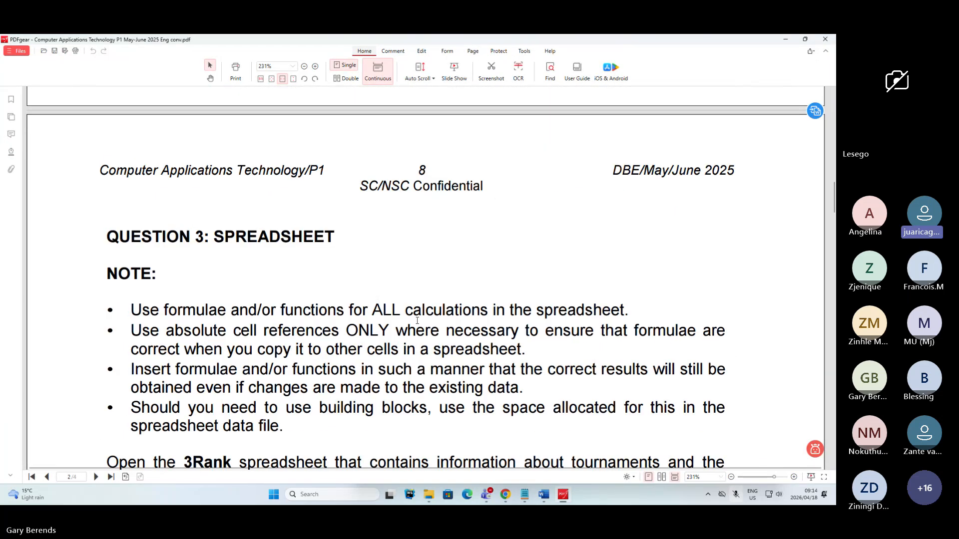
- Switch to the Teams meeting, unmute the microphone and stop participants from unmuting themselves
{"action": "left_click", "coordinate": [817, 242]}
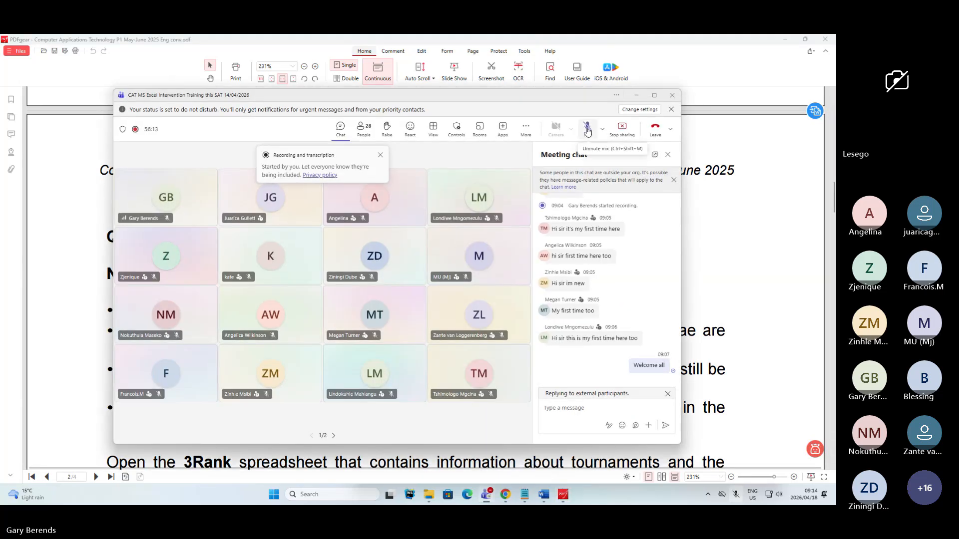
{"action": "left_click", "coordinate": [588, 131]}
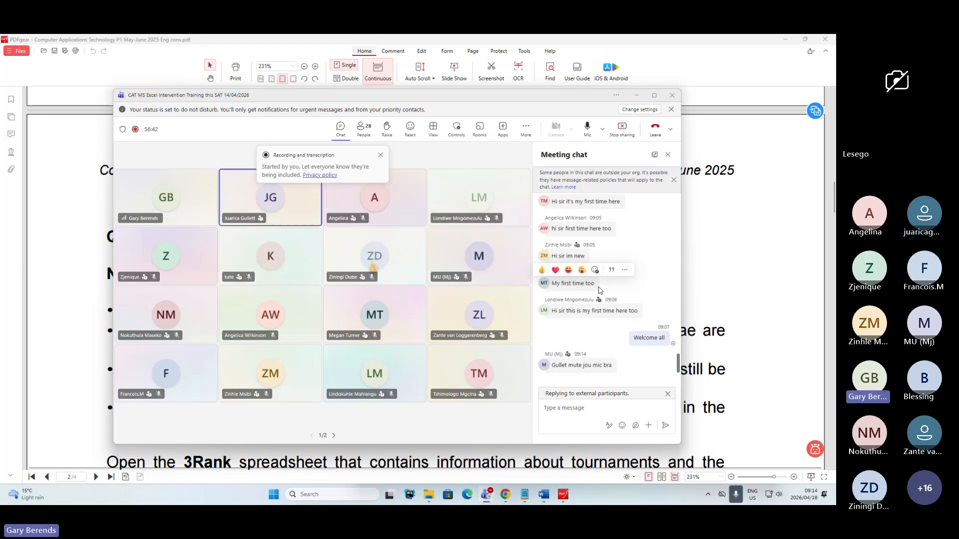
{"action": "left_click", "coordinate": [526, 129]}
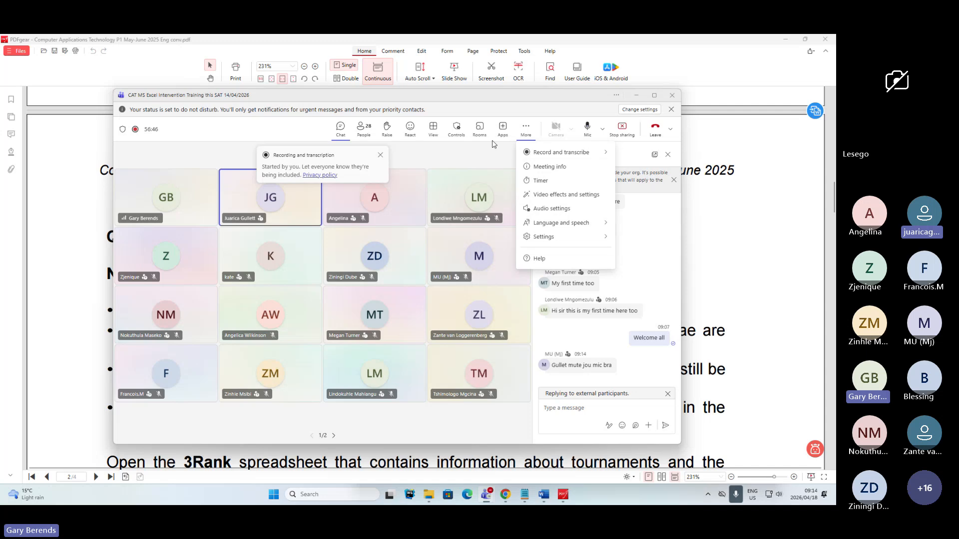
{"action": "left_click", "coordinate": [457, 133]}
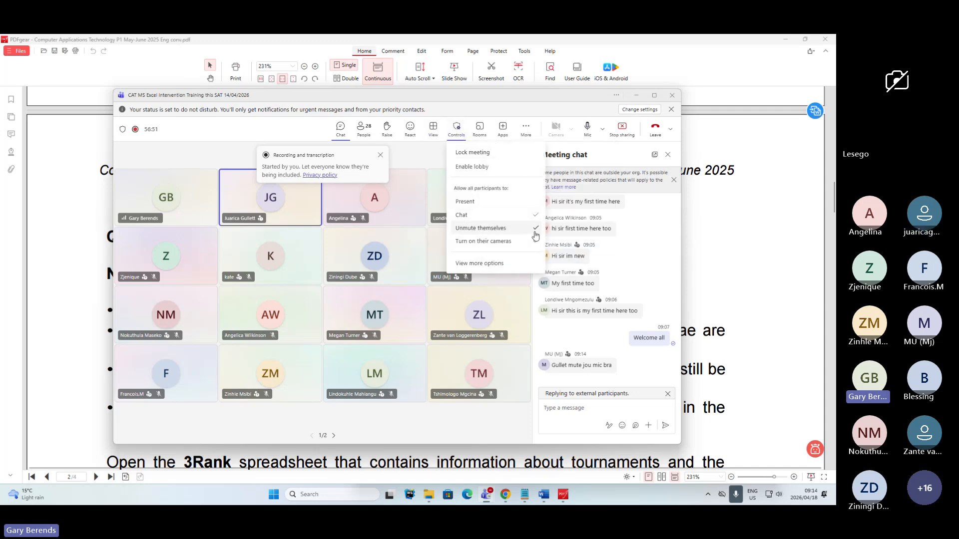
{"action": "left_click", "coordinate": [538, 231]}
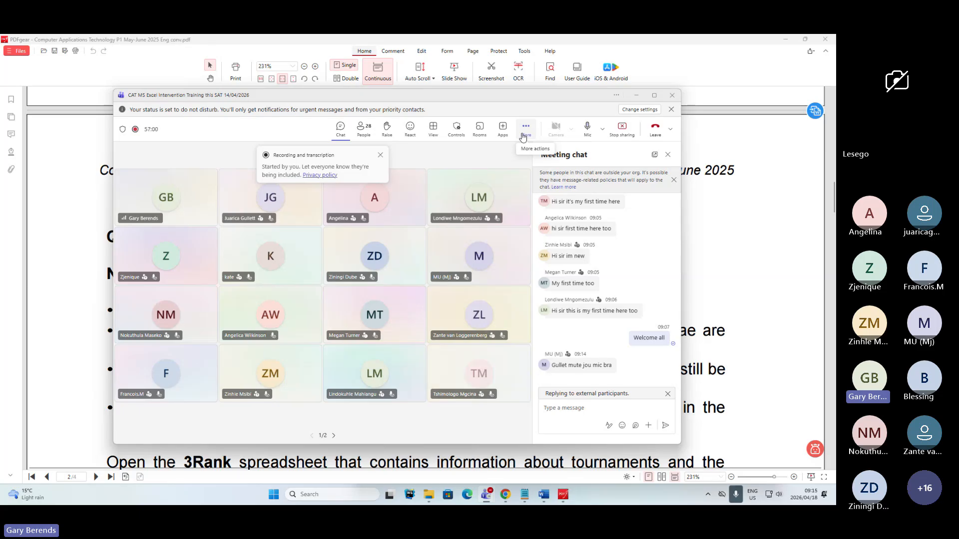
- Return to the exam paper and review the Question 3 page header, including its May/June 2025 date
{"action": "left_click", "coordinate": [776, 261]}
{"action": "scroll", "coordinate": [379, 294], "scroll_direction": "down", "scroll_amount": 1}
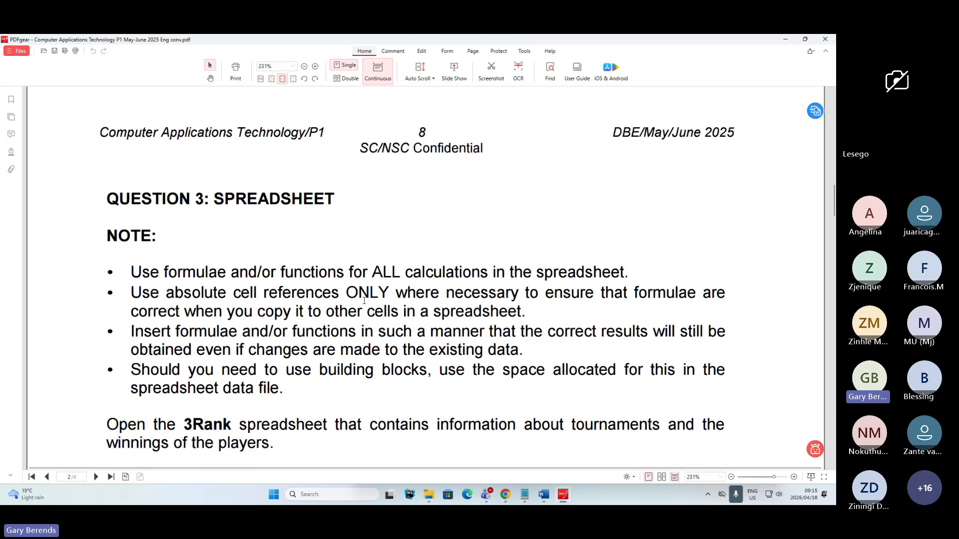
{"action": "left_click_drag", "start_coordinate": [360, 149], "coordinate": [469, 160]}
{"action": "left_click", "coordinate": [407, 295]}
{"action": "left_click_drag", "start_coordinate": [646, 134], "coordinate": [734, 134]}
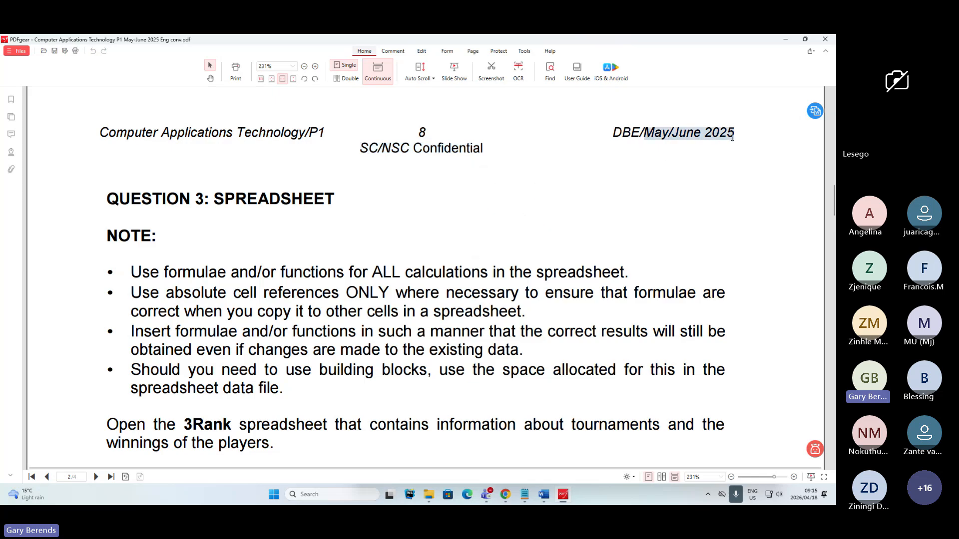
{"action": "left_click", "coordinate": [614, 240]}
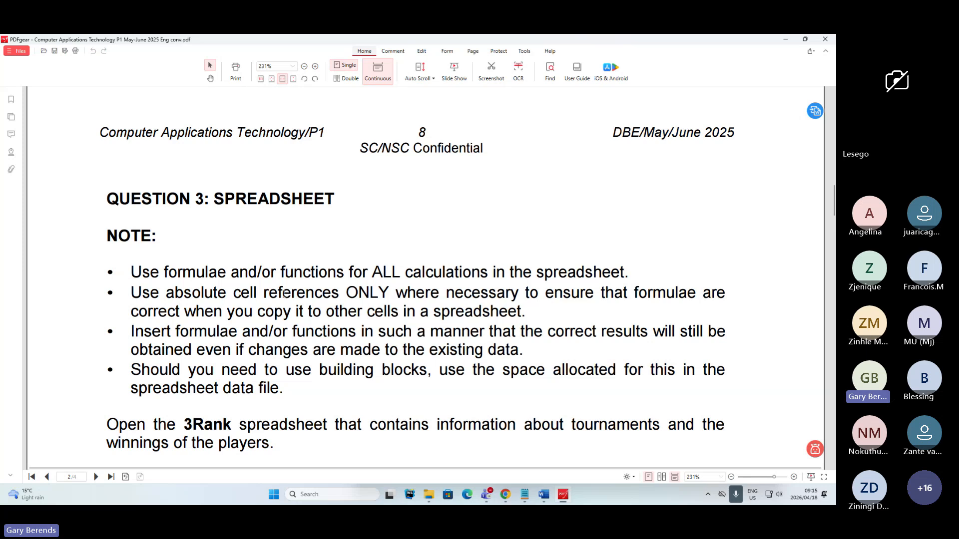
- Highlight the words "3Rank spreadsheet" in green in the Question 3 instructions
{"action": "scroll", "coordinate": [284, 295], "scroll_direction": "down", "scroll_amount": 3}
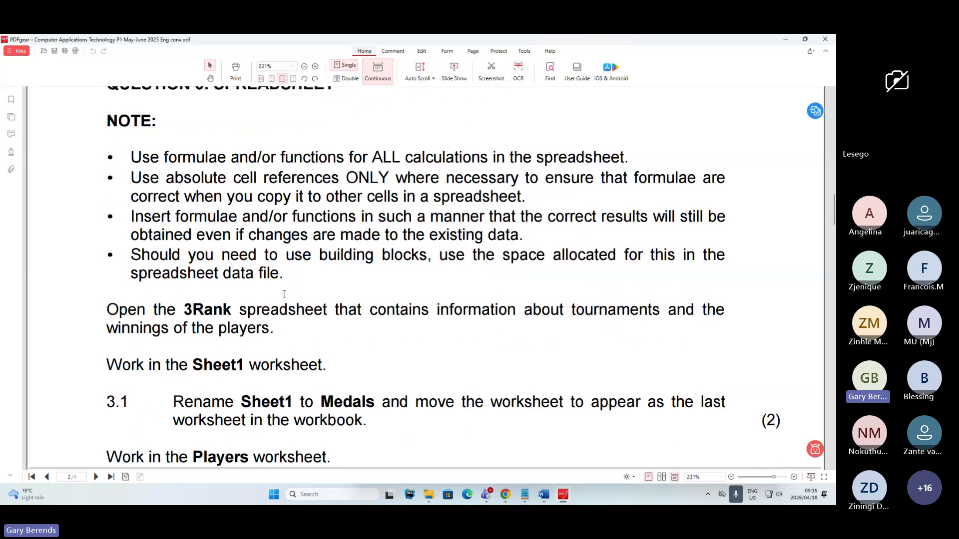
{"action": "scroll", "coordinate": [283, 295], "scroll_direction": "down", "scroll_amount": 2}
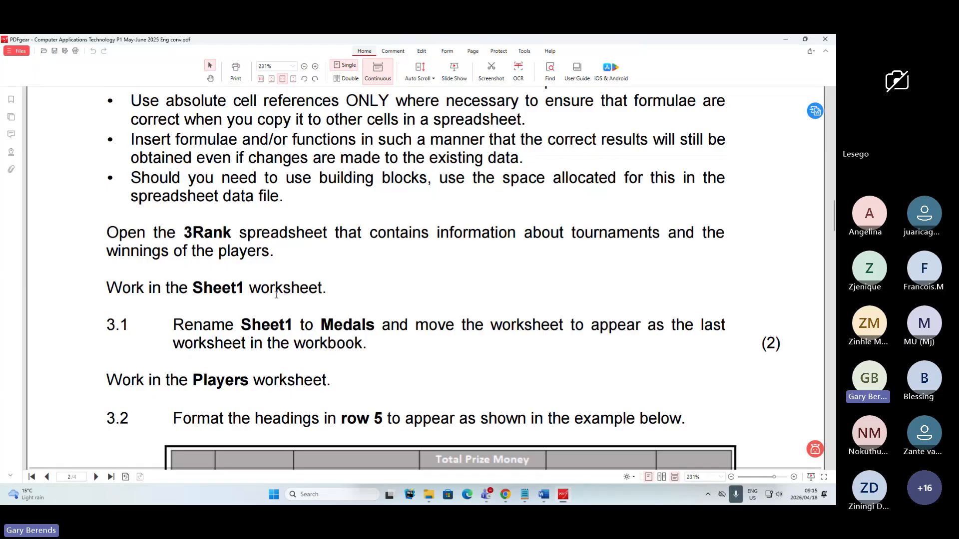
{"action": "left_click_drag", "start_coordinate": [182, 235], "coordinate": [328, 235]}
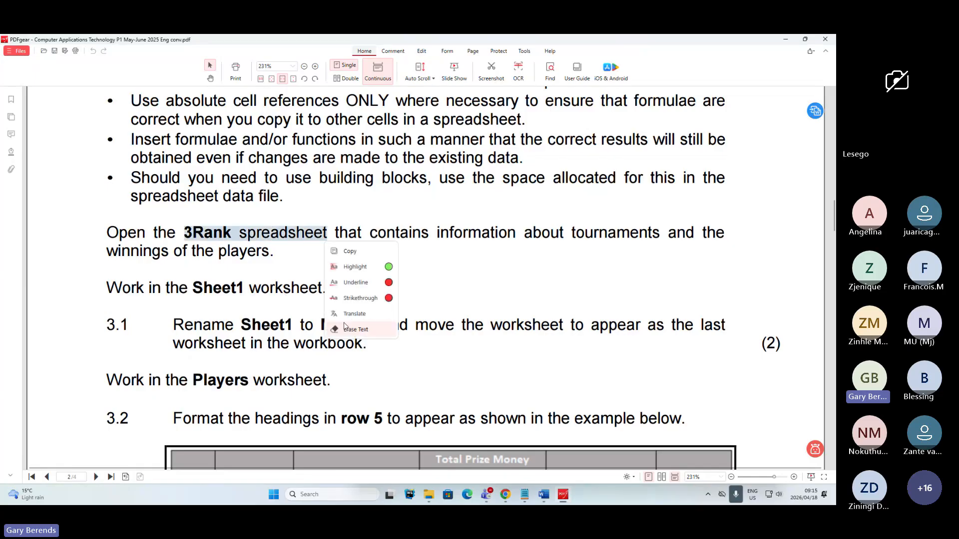
{"action": "left_click", "coordinate": [389, 268]}
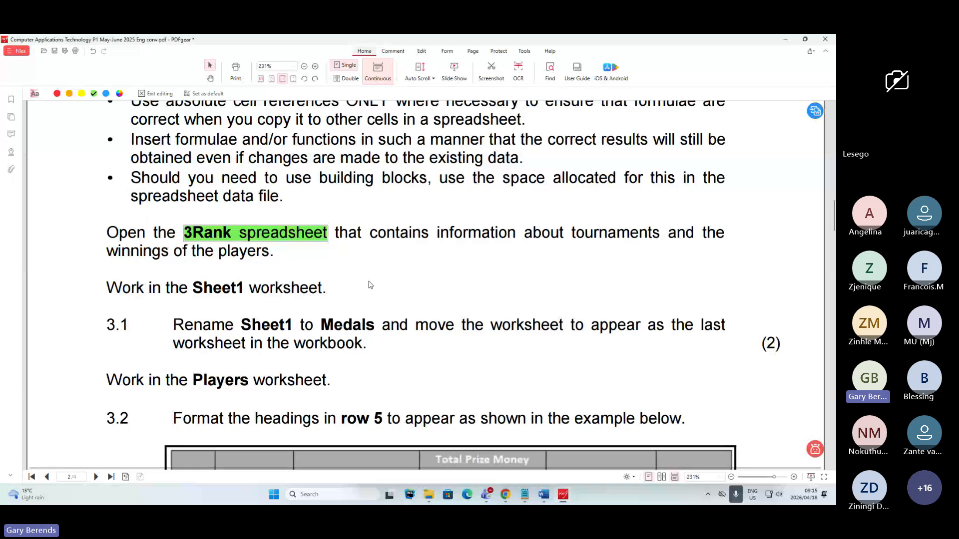
{"action": "left_click", "coordinate": [371, 287]}
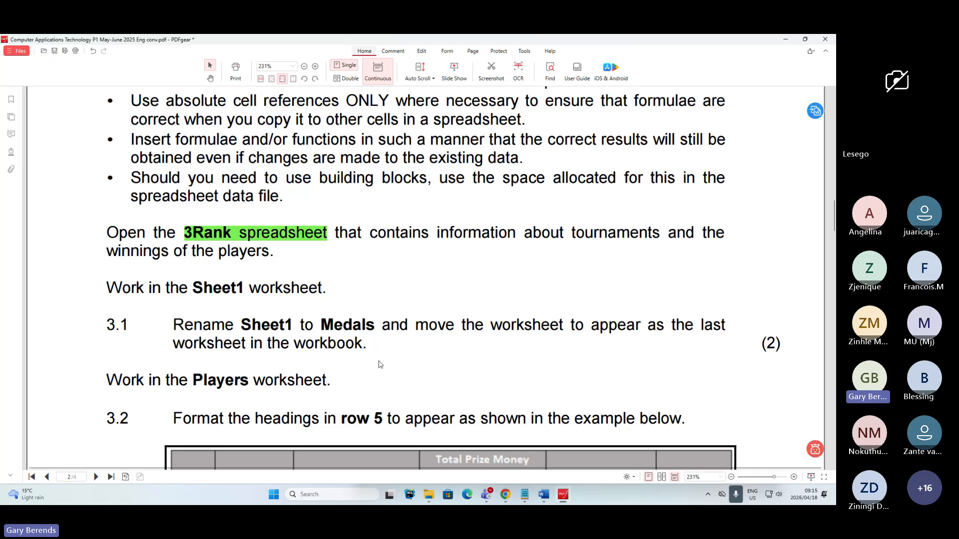
- Open 3Rank.xlsx from the CAT P1 June 2025 DATA folder inside the SAT 18-4-2025 desktop folder and maximize the workbook
{"action": "key", "text": "alt+Tab"}
{"action": "key", "text": "Escape"}
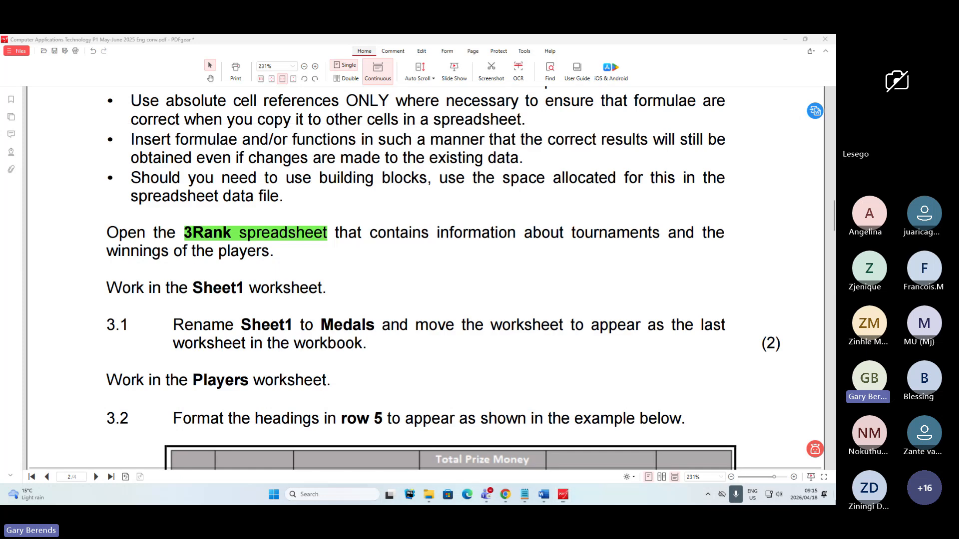
{"action": "key", "text": "super+d"}
{"action": "double_click", "coordinate": [46, 53]}
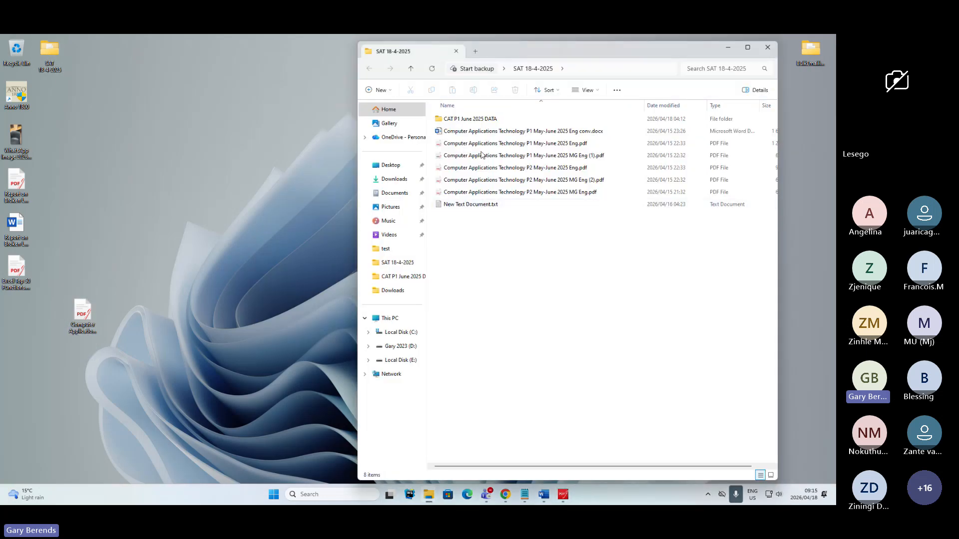
{"action": "double_click", "coordinate": [462, 120]}
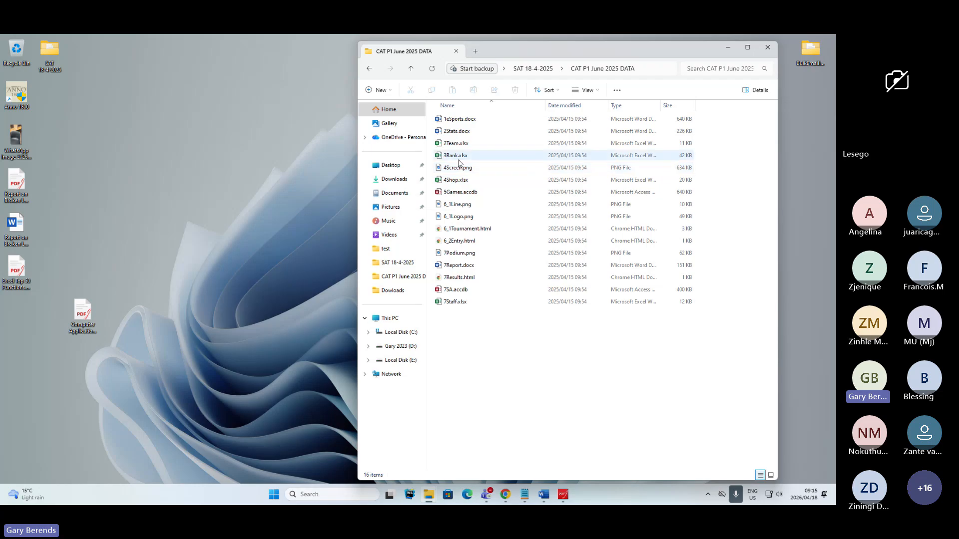
{"action": "left_click", "coordinate": [456, 155]}
{"action": "key", "text": "Return"}
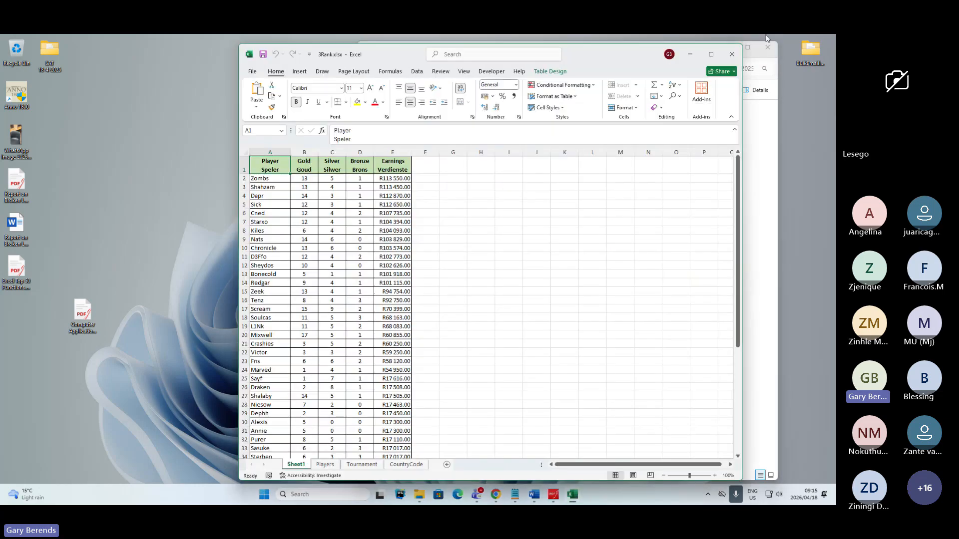
{"action": "left_click", "coordinate": [710, 54]}
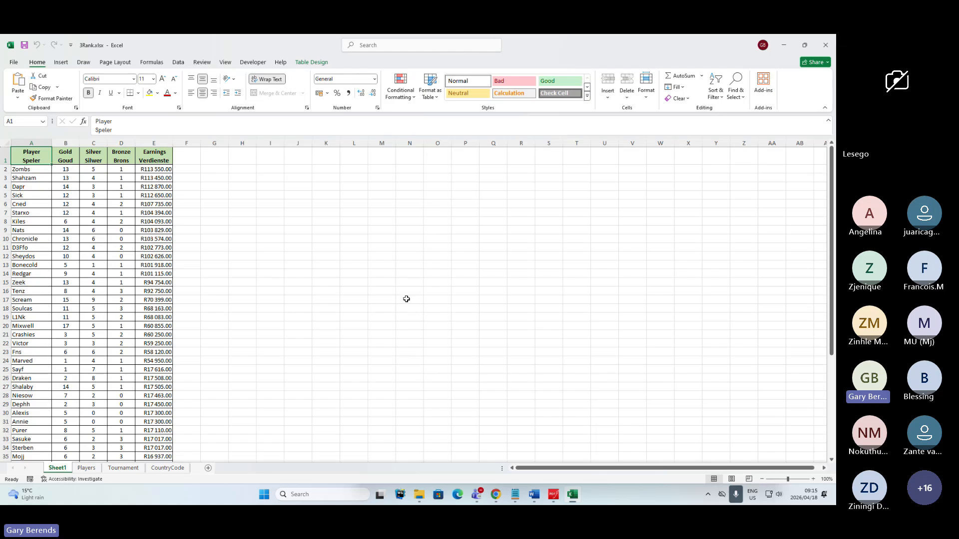
- Switch to the Teams meeting and read the participants' replies in the chat
{"action": "key", "text": "alt"}
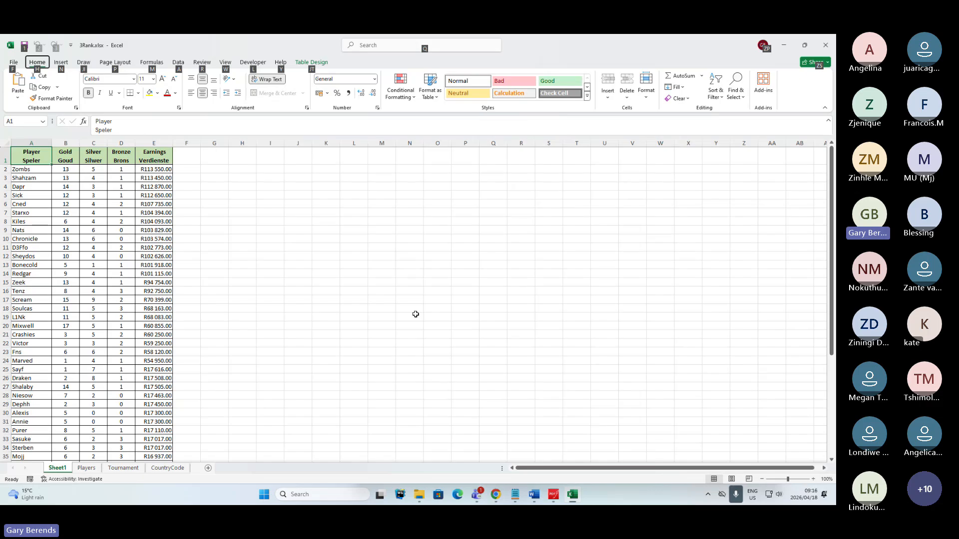
{"action": "key", "text": "Escape"}
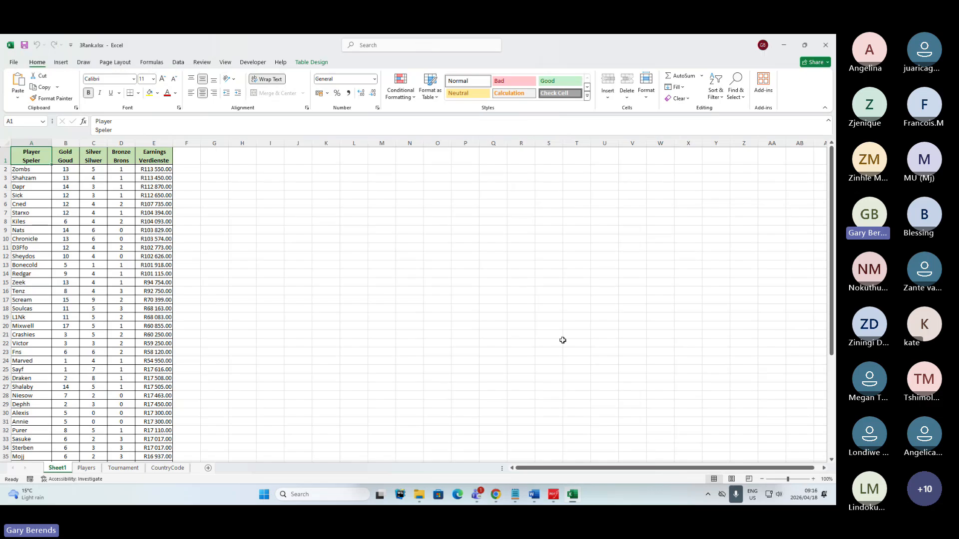
{"action": "left_click", "coordinate": [808, 234]}
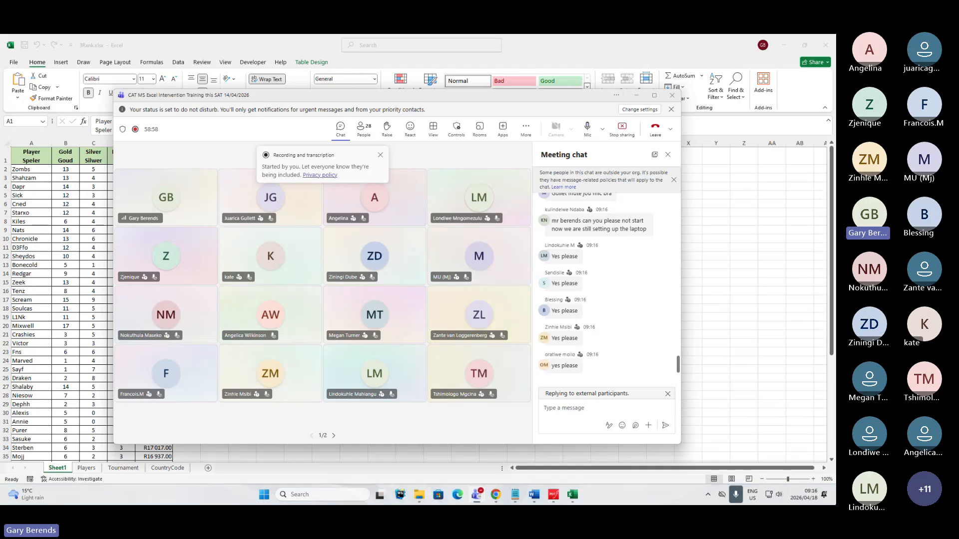
- Set the Windows display scale to 150% in the display settings
{"action": "key", "text": "super+d"}
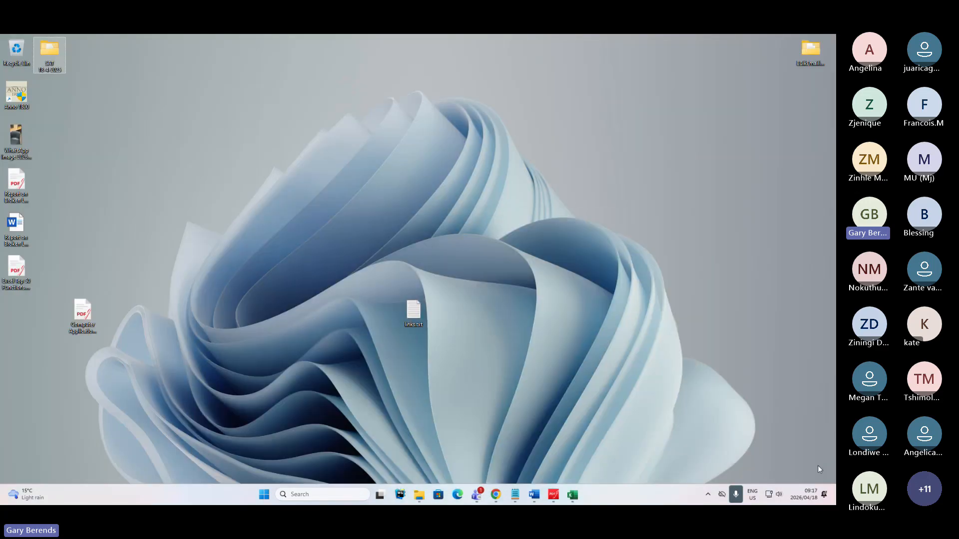
{"action": "right_click", "coordinate": [493, 247]}
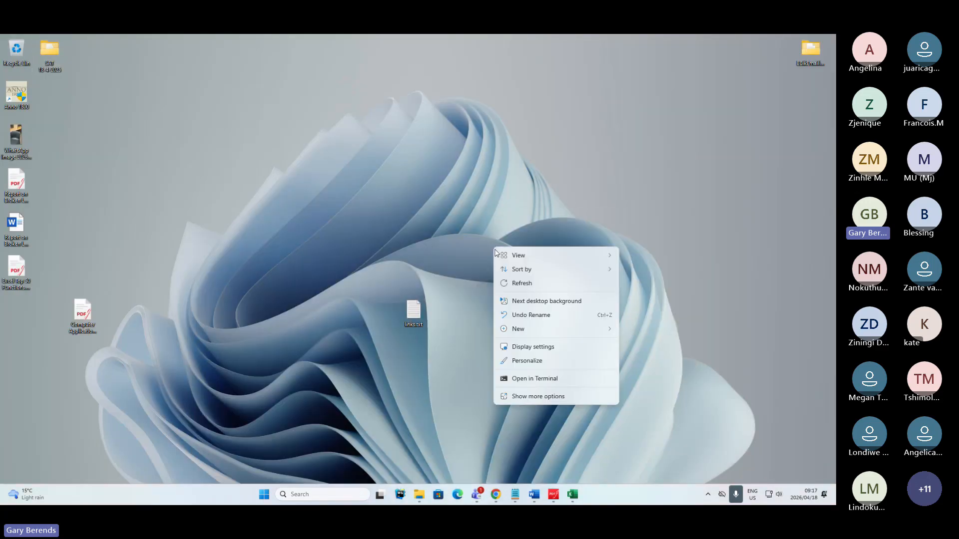
{"action": "left_click", "coordinate": [535, 349]}
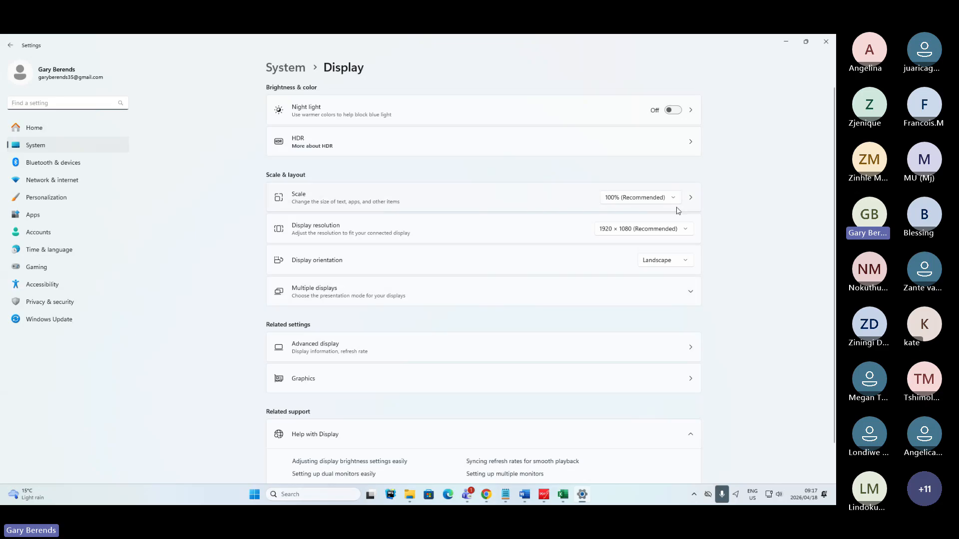
{"action": "left_click", "coordinate": [691, 200]}
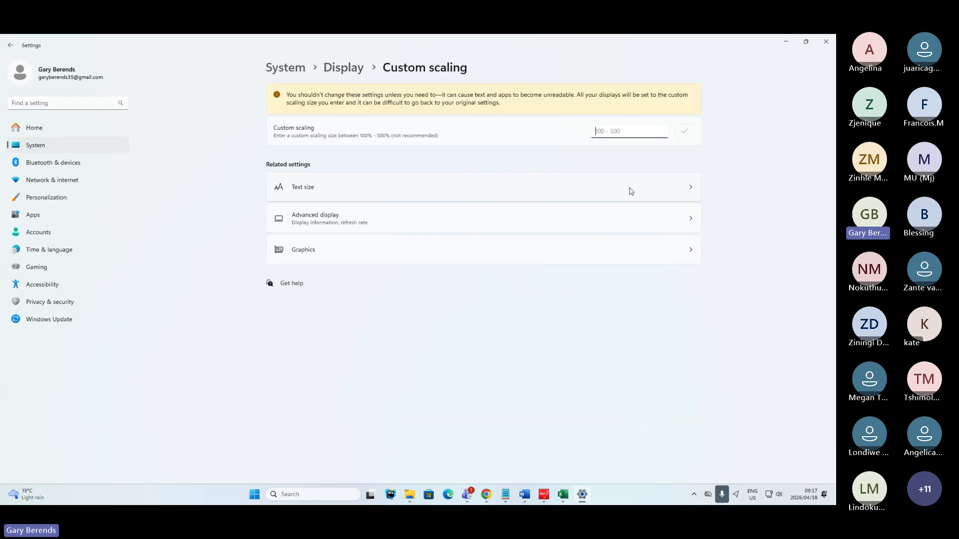
{"action": "left_click", "coordinate": [10, 45]}
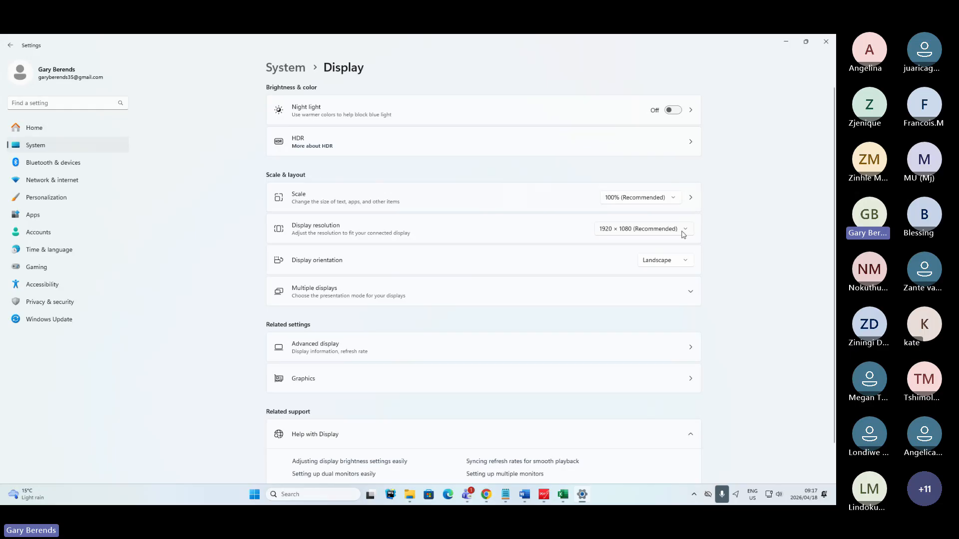
{"action": "left_click", "coordinate": [671, 201]}
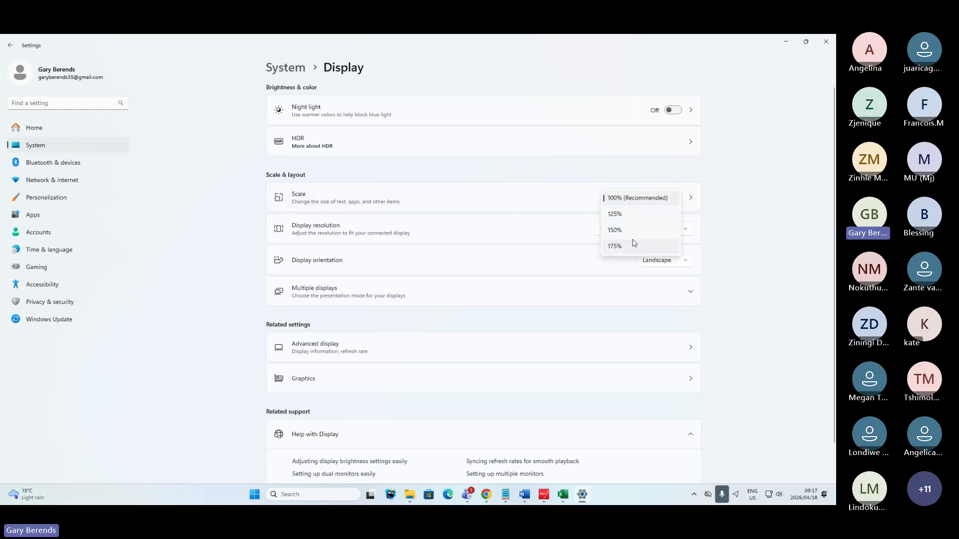
{"action": "left_click", "coordinate": [616, 230]}
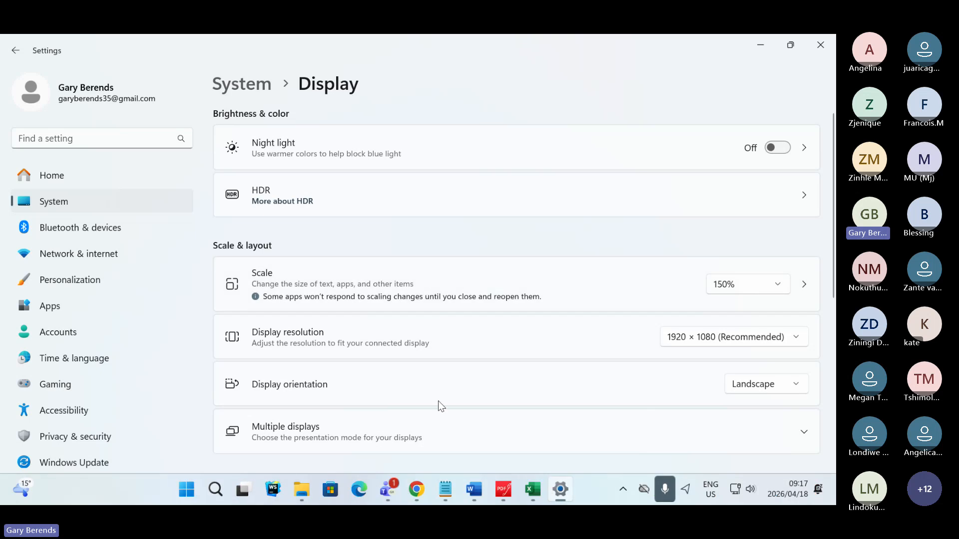
- View the 3Rank workbook at the enlarged display scale and check the Teams chat for participants' feedback on readability
{"action": "mouse_move", "coordinate": [533, 495]}
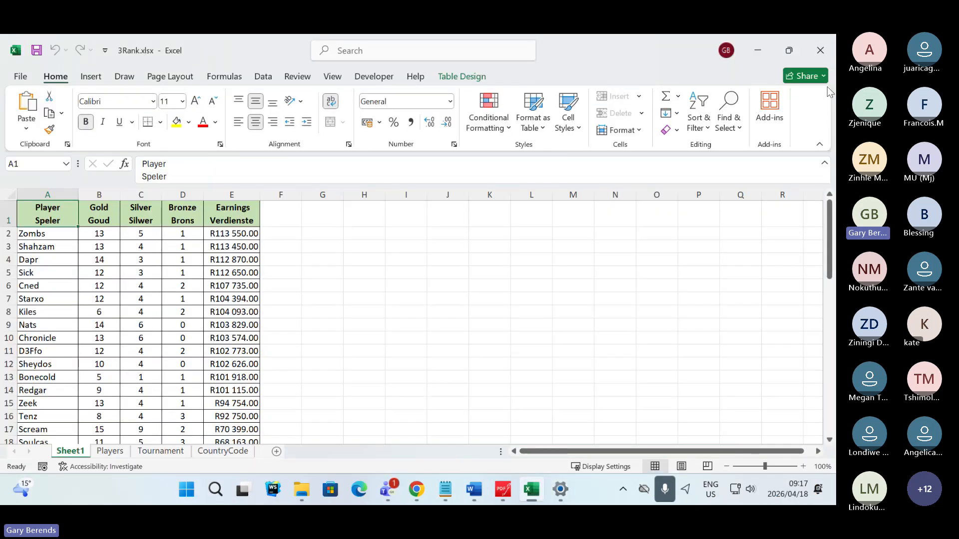
{"action": "key", "text": "alt+Tab"}
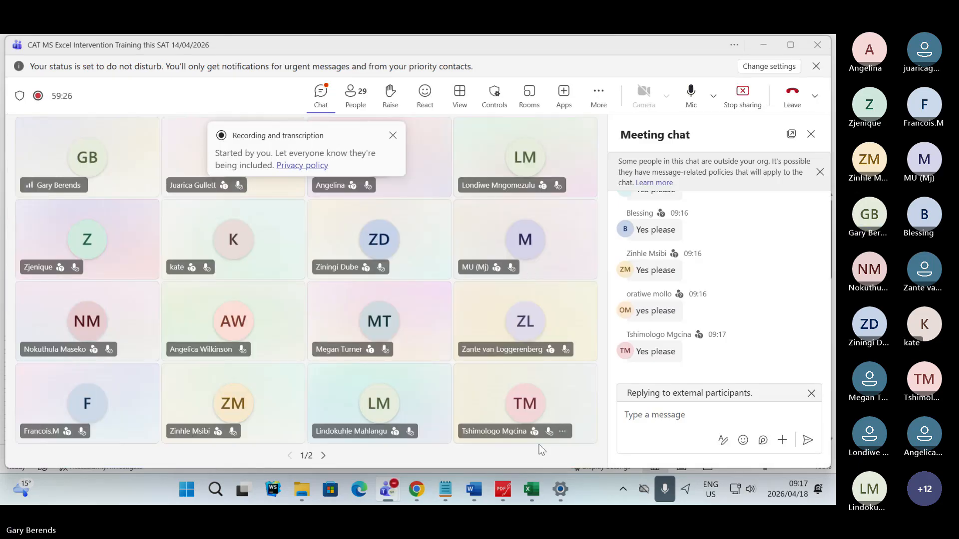
{"action": "left_click", "coordinate": [538, 495]}
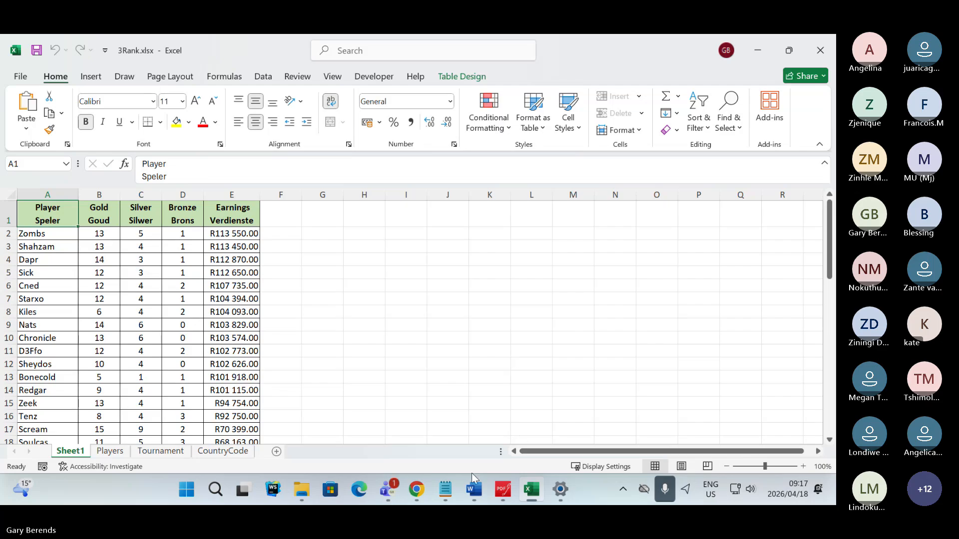
{"action": "key", "text": "alt+Tab"}
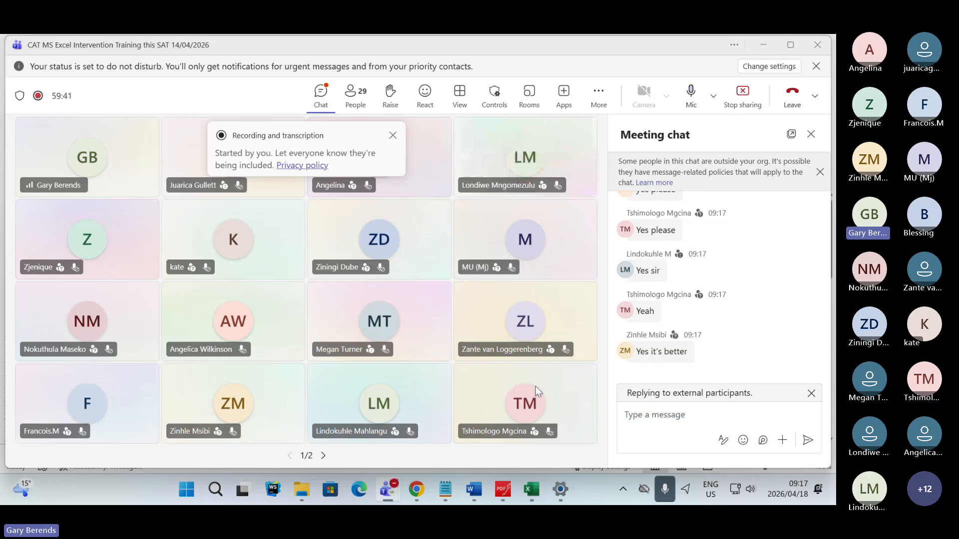
- Read the participants' latest replies in the Teams meeting chat
{"action": "mouse_move", "coordinate": [536, 386]}
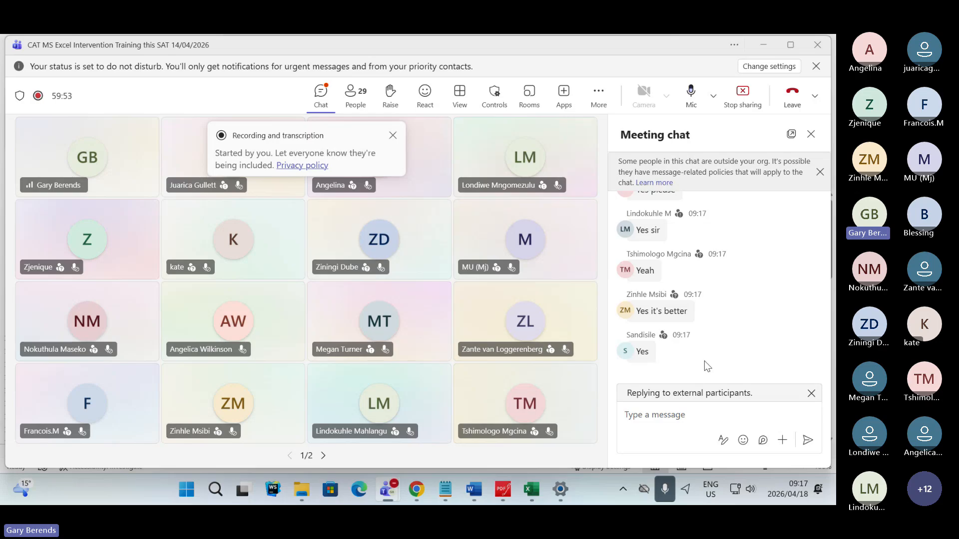
{"action": "scroll", "coordinate": [704, 360], "scroll_direction": "up", "scroll_amount": 3}
{"action": "scroll", "coordinate": [706, 356], "scroll_direction": "down", "scroll_amount": 3}
- Switch back to the 3Rank workbook in Excel and examine the player, medal and earnings data in Sheet1 down to its last row
{"action": "key", "text": "alt+Tab"}
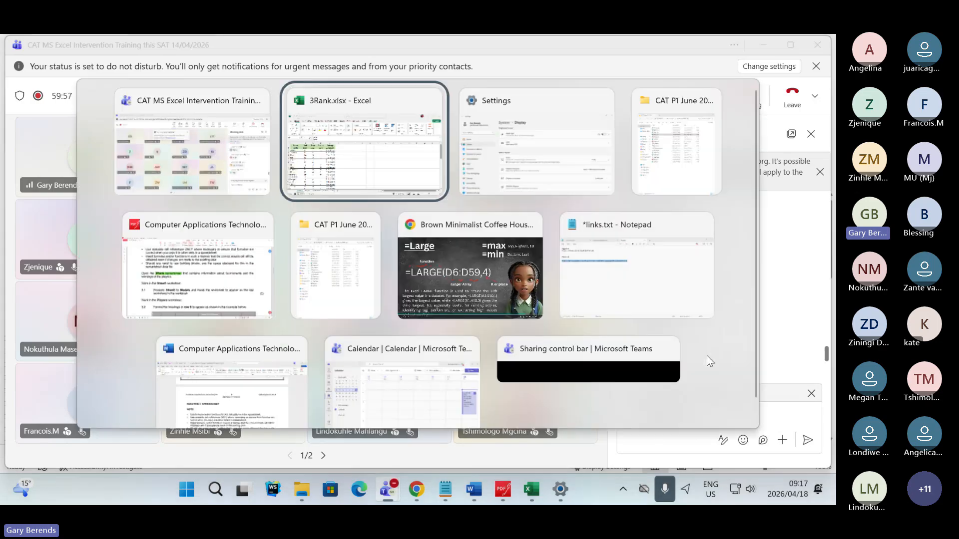
{"action": "key", "text": "Tab"}
{"action": "key", "text": "Tab"}
{"action": "key", "text": "Tab"}
{"action": "key", "text": "Tab"}
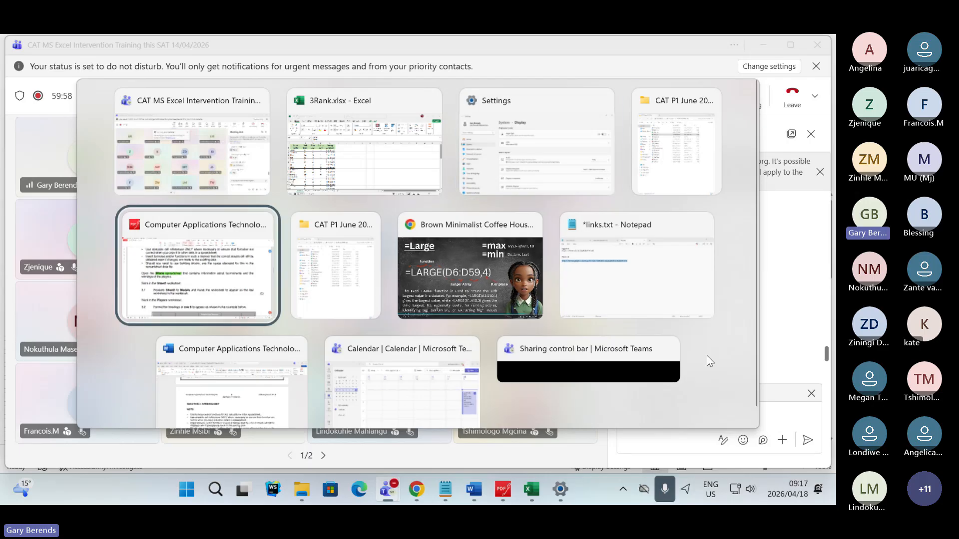
{"action": "key", "text": "Tab"}
{"action": "key", "text": "Tab"}
{"action": "key", "text": "Tab"}
{"action": "key", "text": "Tab"}
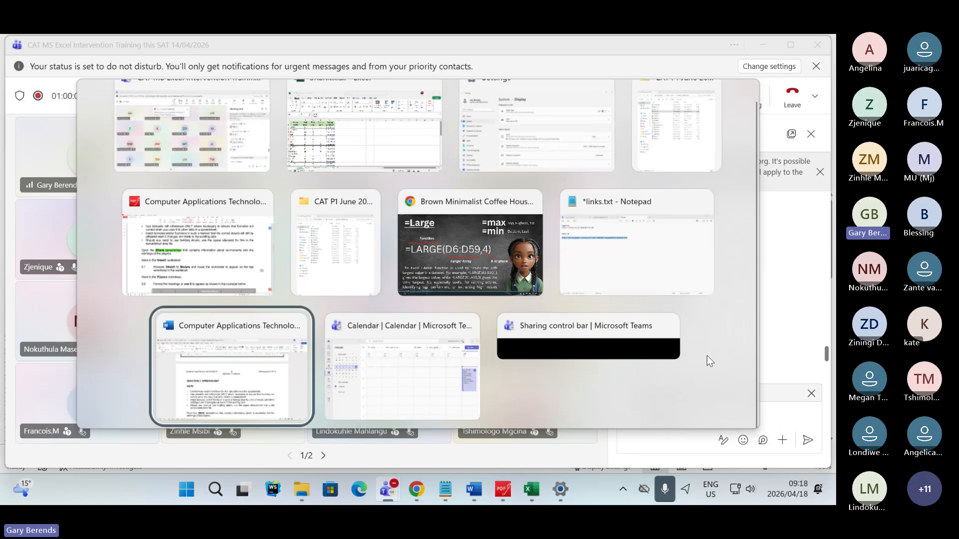
{"action": "key", "text": "Tab"}
{"action": "key", "text": "Tab"}
{"action": "key", "text": "Tab"}
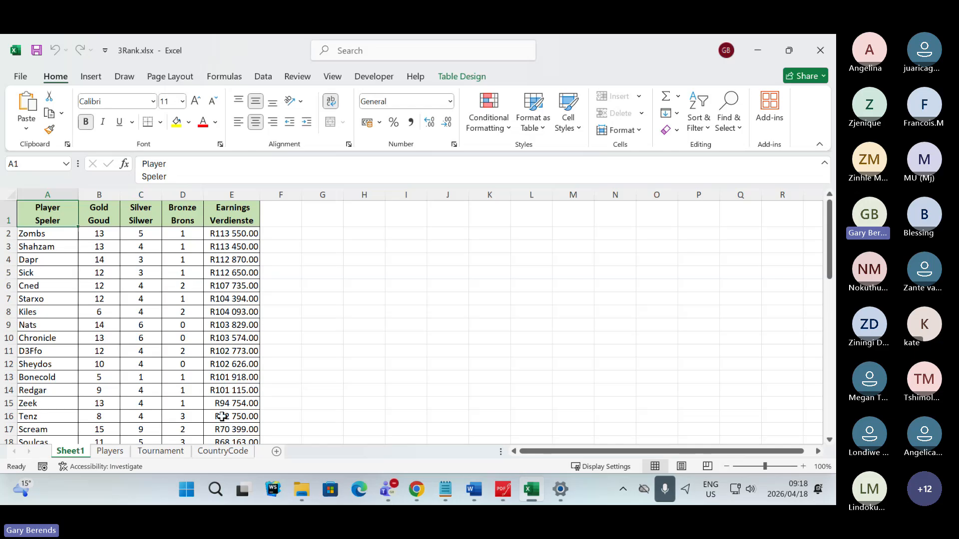
{"action": "scroll", "coordinate": [133, 334], "scroll_direction": "down", "scroll_amount": 1}
{"action": "scroll", "coordinate": [132, 334], "scroll_direction": "down", "scroll_amount": 14}
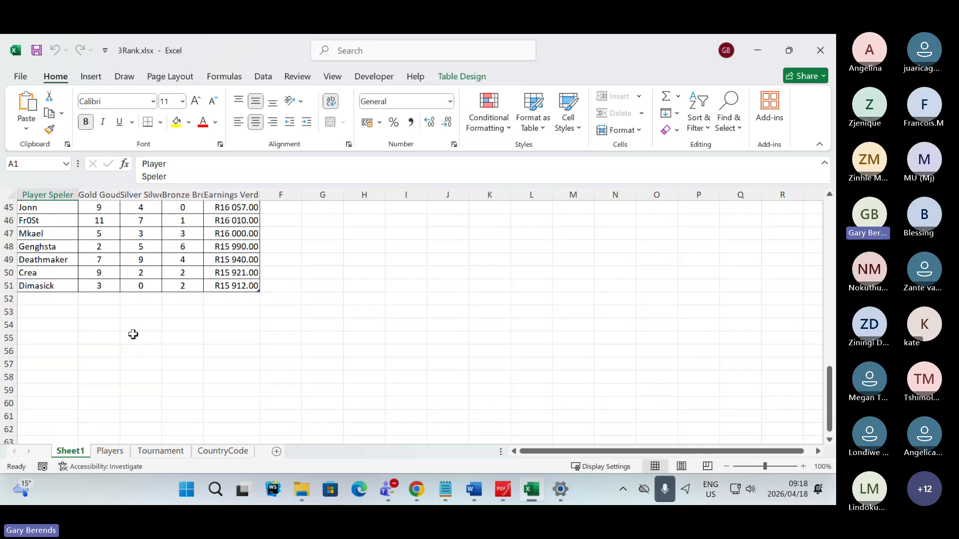
{"action": "scroll", "coordinate": [133, 334], "scroll_direction": "up", "scroll_amount": 10}
{"action": "scroll", "coordinate": [133, 334], "scroll_direction": "up", "scroll_amount": 5}
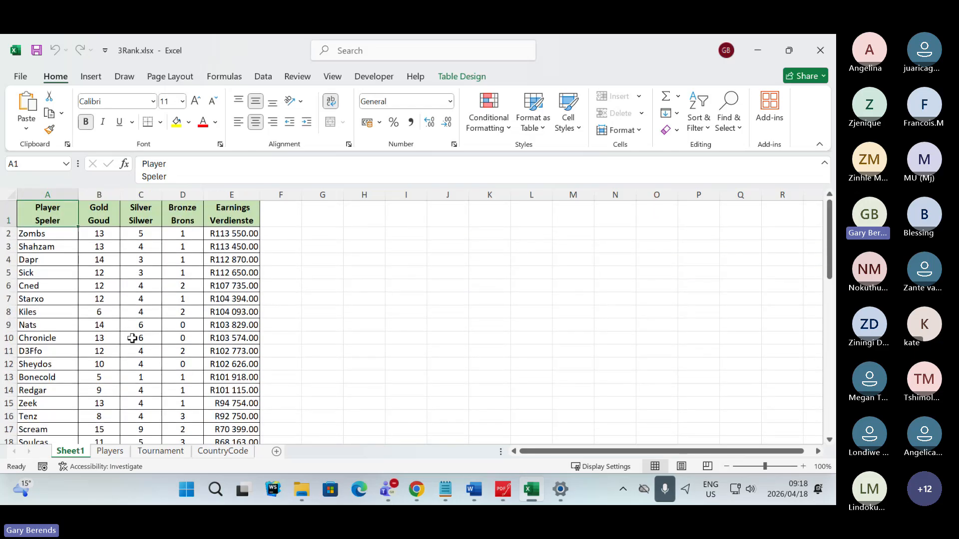
- Examine the Players and Tournament worksheets, including their data tables and the answer cells for Questions 3.3, 3.5 and 3.6
{"action": "left_click", "coordinate": [110, 451]}
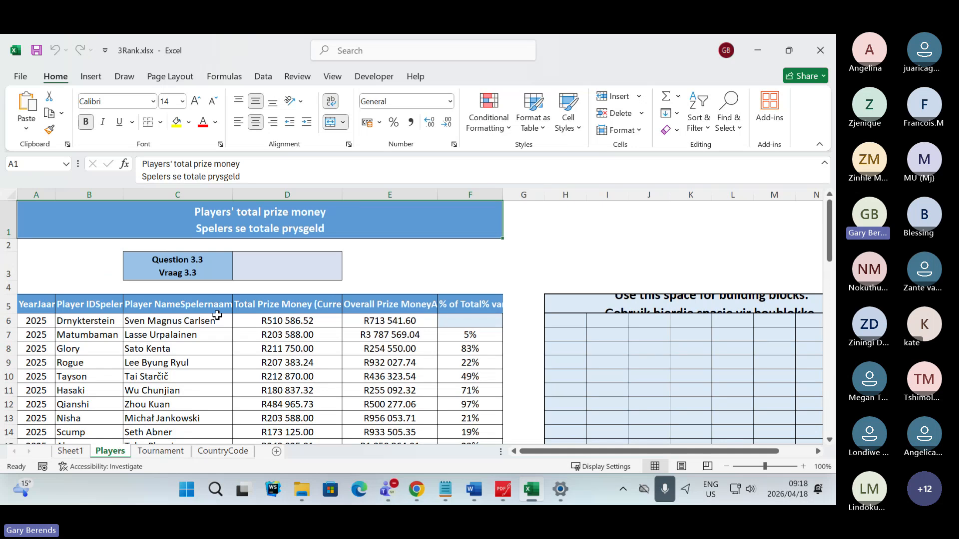
{"action": "scroll", "coordinate": [218, 315], "scroll_direction": "down", "scroll_amount": 2}
{"action": "scroll", "coordinate": [217, 315], "scroll_direction": "up", "scroll_amount": 2}
{"action": "left_click", "coordinate": [153, 452]}
{"action": "scroll", "coordinate": [258, 235], "scroll_direction": "down", "scroll_amount": 10}
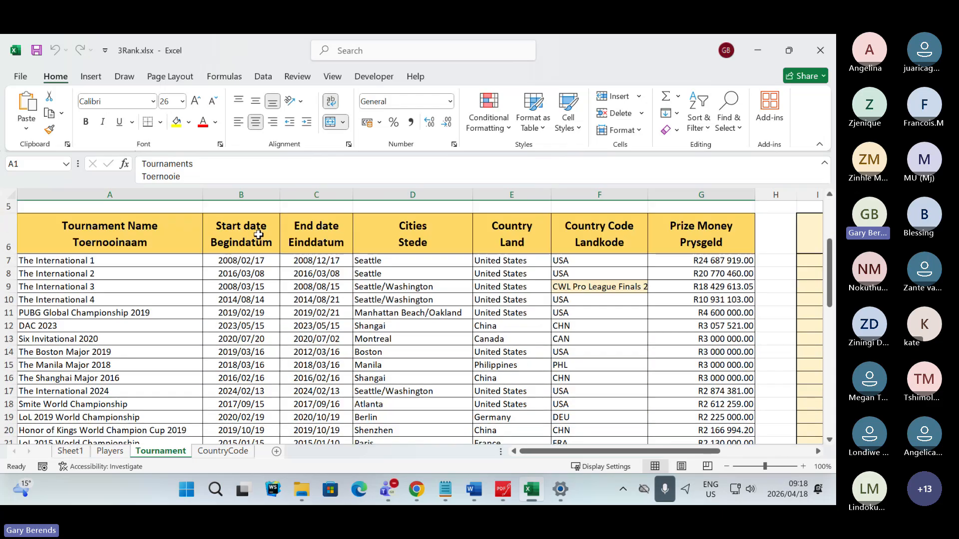
{"action": "scroll", "coordinate": [258, 235], "scroll_direction": "down", "scroll_amount": 3}
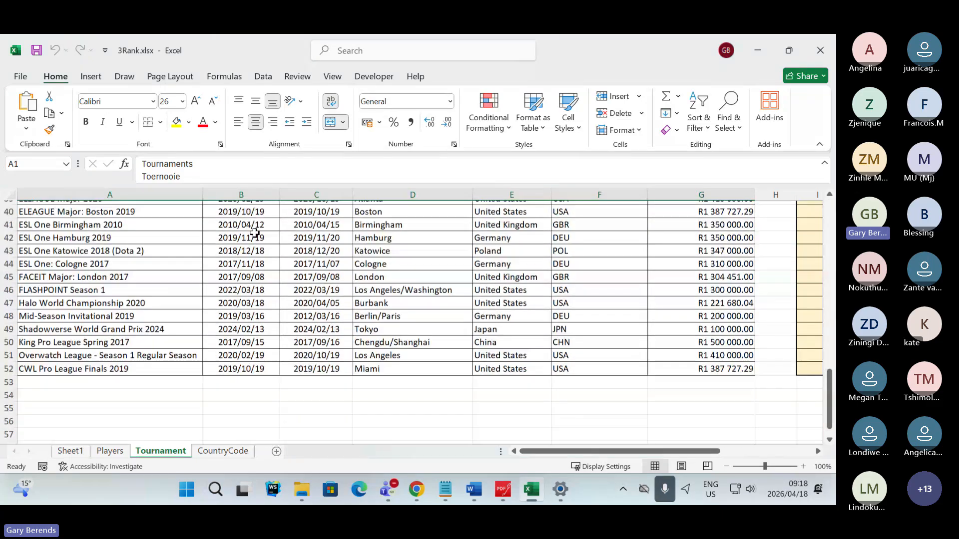
{"action": "scroll", "coordinate": [256, 234], "scroll_direction": "up", "scroll_amount": 8}
{"action": "scroll", "coordinate": [255, 233], "scroll_direction": "up", "scroll_amount": 6}
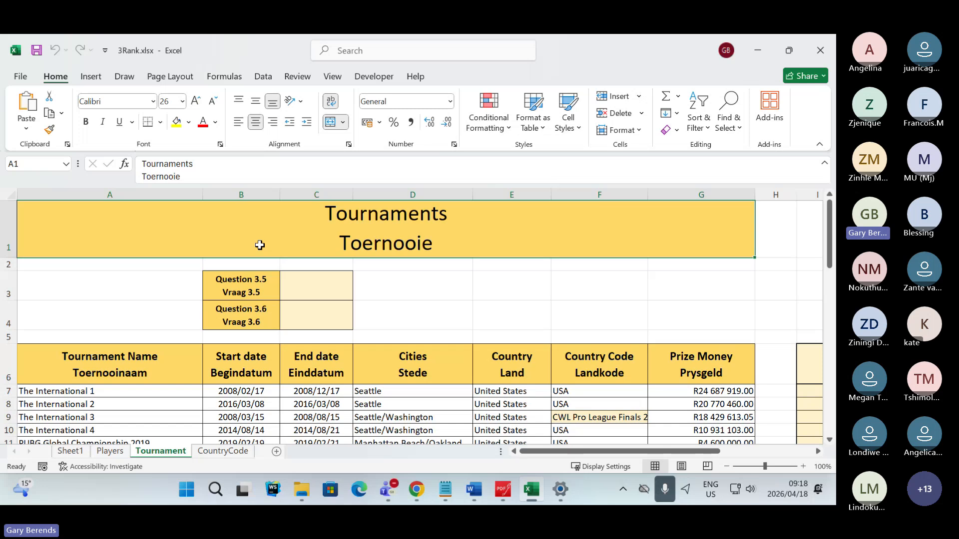
- Examine the country names and abbreviations in the CountryCode worksheet and return to the Players worksheet
{"action": "key", "text": "ctrl+Page_Down"}
{"action": "scroll", "coordinate": [315, 315], "scroll_direction": "down", "scroll_amount": 2}
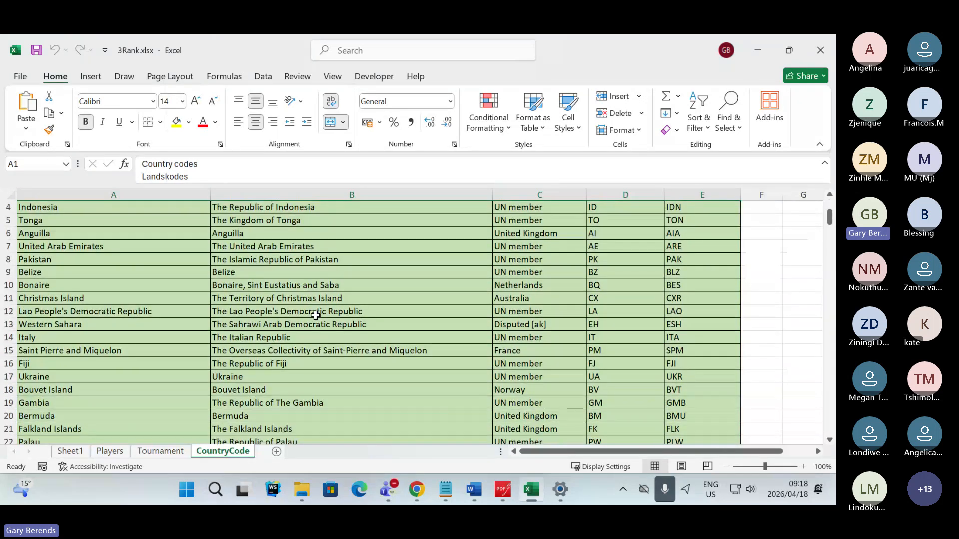
{"action": "scroll", "coordinate": [315, 316], "scroll_direction": "down", "scroll_amount": 10}
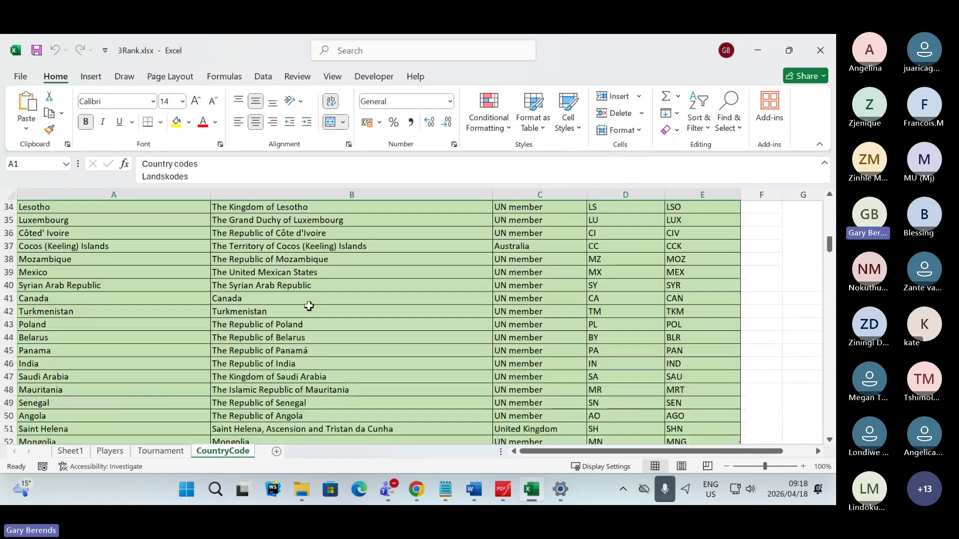
{"action": "scroll", "coordinate": [309, 306], "scroll_direction": "down", "scroll_amount": 7}
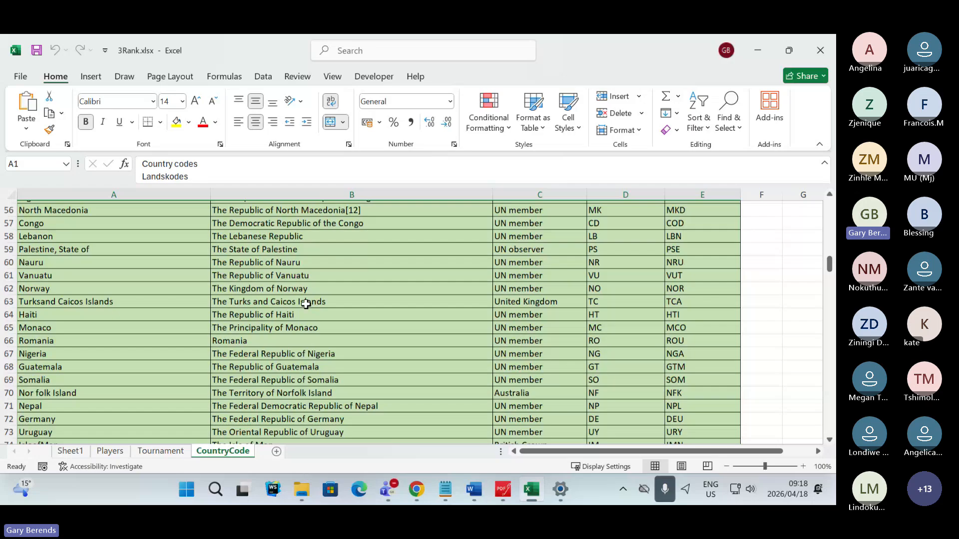
{"action": "scroll", "coordinate": [305, 303], "scroll_direction": "down", "scroll_amount": 11}
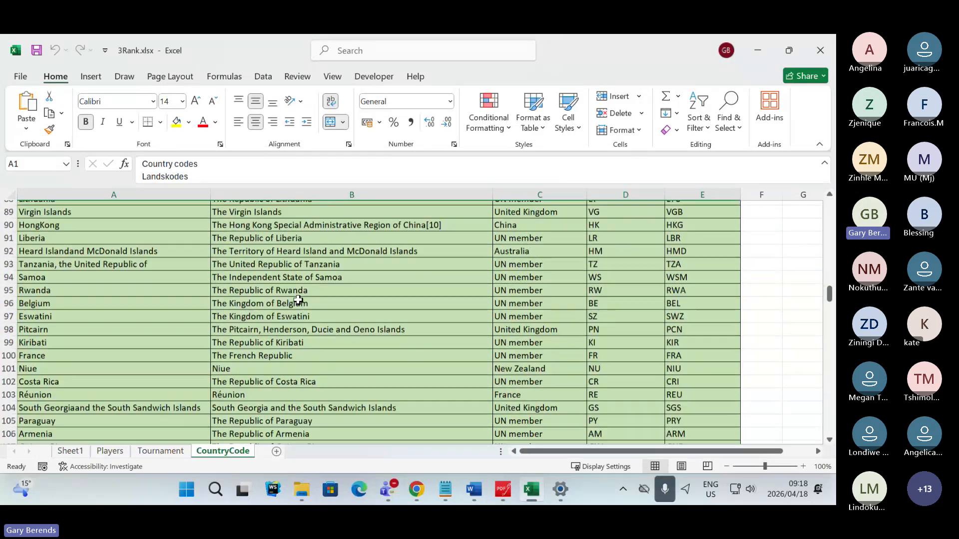
{"action": "scroll", "coordinate": [298, 299], "scroll_direction": "up", "scroll_amount": 20}
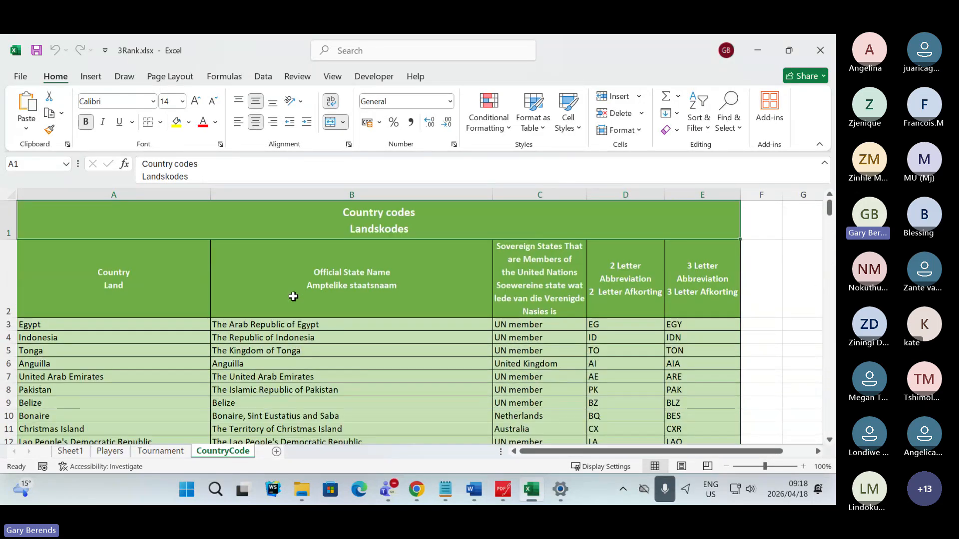
{"action": "left_click", "coordinate": [162, 451]}
{"action": "left_click", "coordinate": [117, 451]}
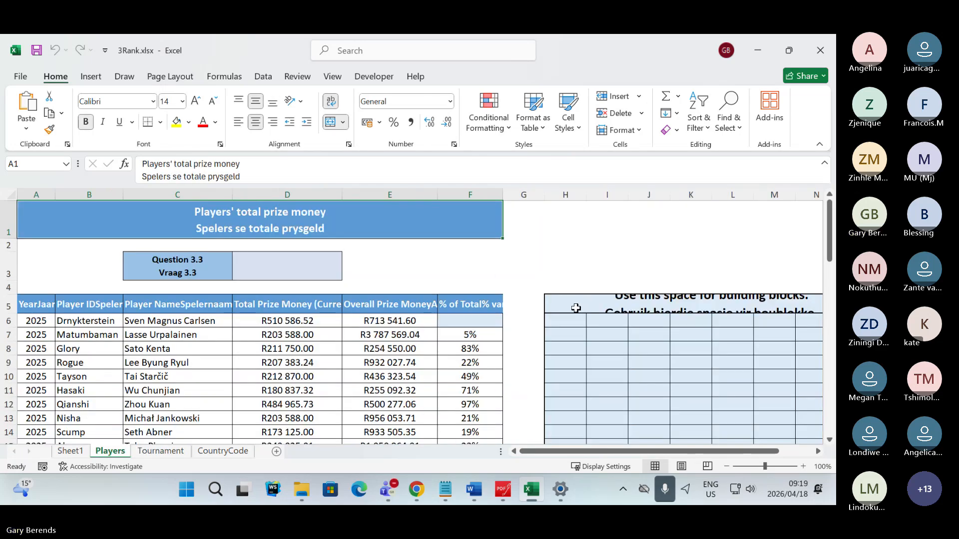
- Switch to the Teams meeting, mute the microphone and unmute it again
{"action": "key", "text": "alt+Tab"}
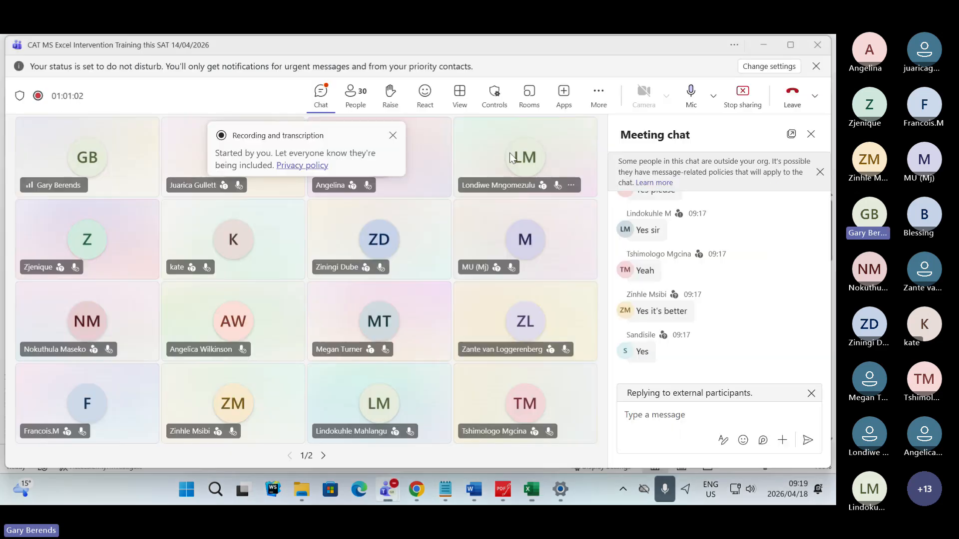
{"action": "left_click", "coordinate": [691, 93]}
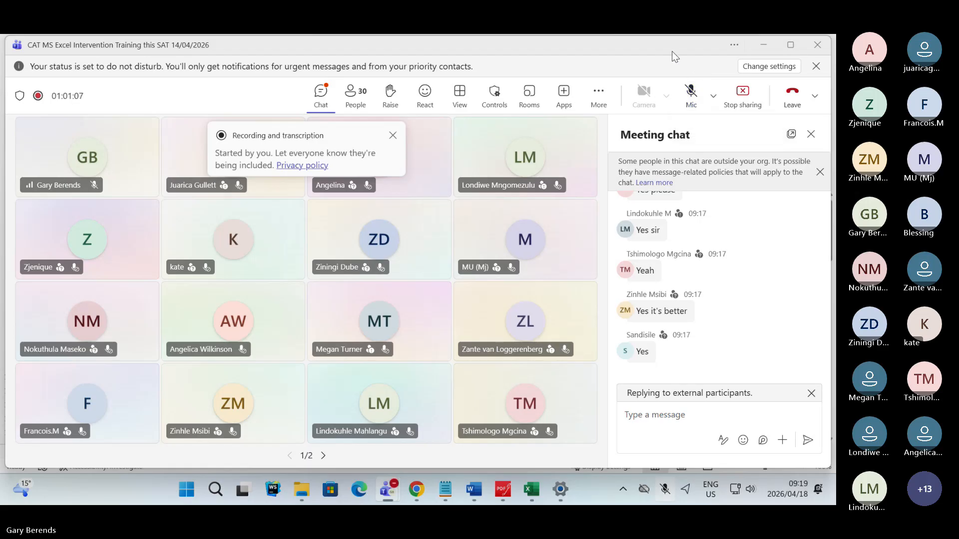
{"action": "left_click", "coordinate": [691, 93]}
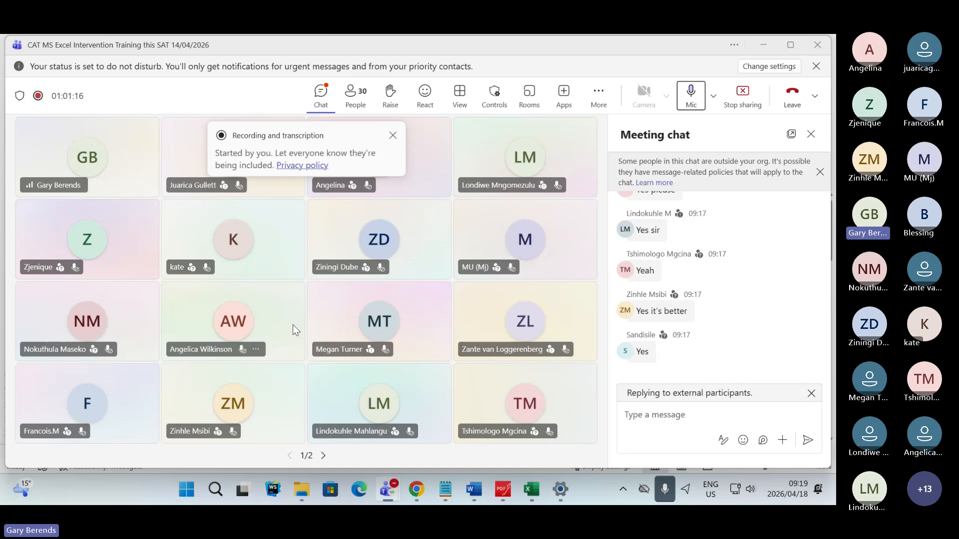
- Switch from the Teams meeting back to the 3Rank workbook in Excel and display Sheet1
{"action": "key", "text": "alt+Tab"}
{"action": "key", "text": "Tab"}
{"action": "key", "text": "Tab"}
{"action": "key", "text": "Tab"}
{"action": "key", "text": "Tab"}
{"action": "key", "text": "Tab"}
{"action": "key", "text": "Tab"}
{"action": "key", "text": "Tab"}
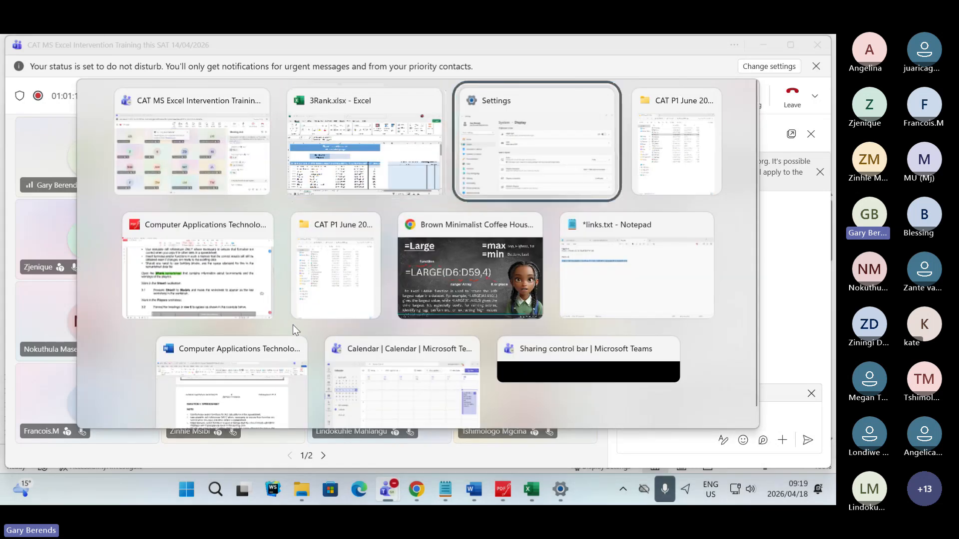
{"action": "key", "text": "Tab"}
{"action": "key", "text": "Tab"}
{"action": "key", "text": "Tab"}
{"action": "key", "text": "Tab"}
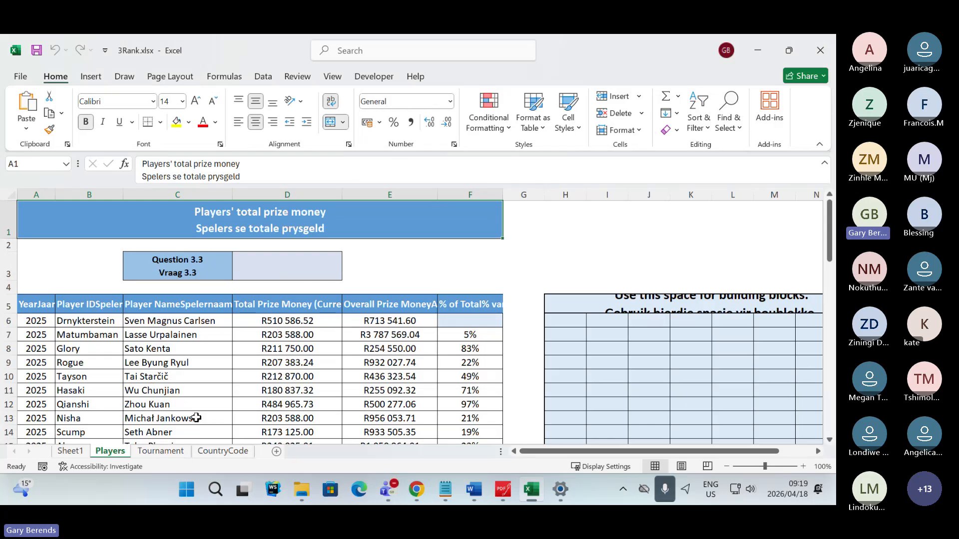
{"action": "left_click", "coordinate": [70, 452]}
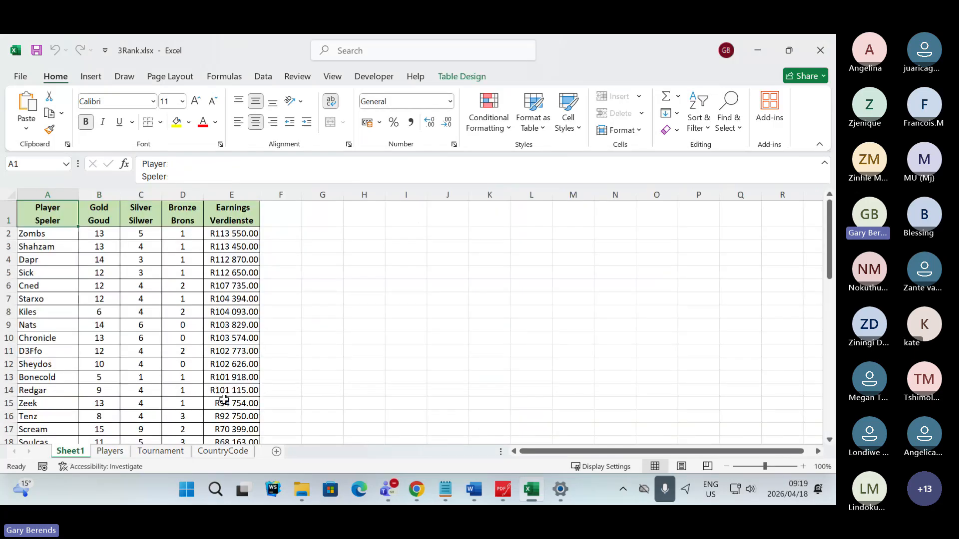
- Switch to the exam paper in PDFgear and highlight "Sheet1 worksheet." in green above Question 3.1
{"action": "left_click", "coordinate": [507, 492]}
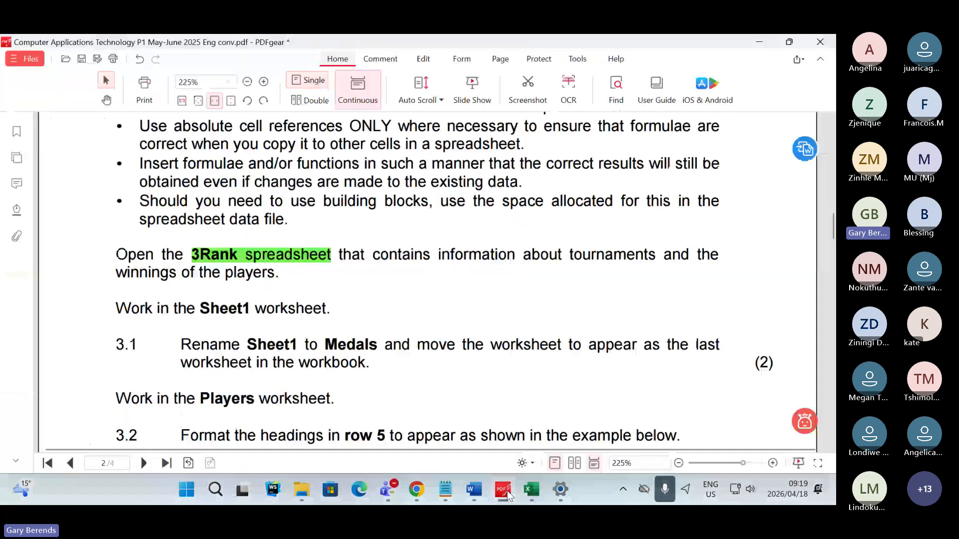
{"action": "scroll", "coordinate": [306, 332], "scroll_direction": "down", "scroll_amount": 1}
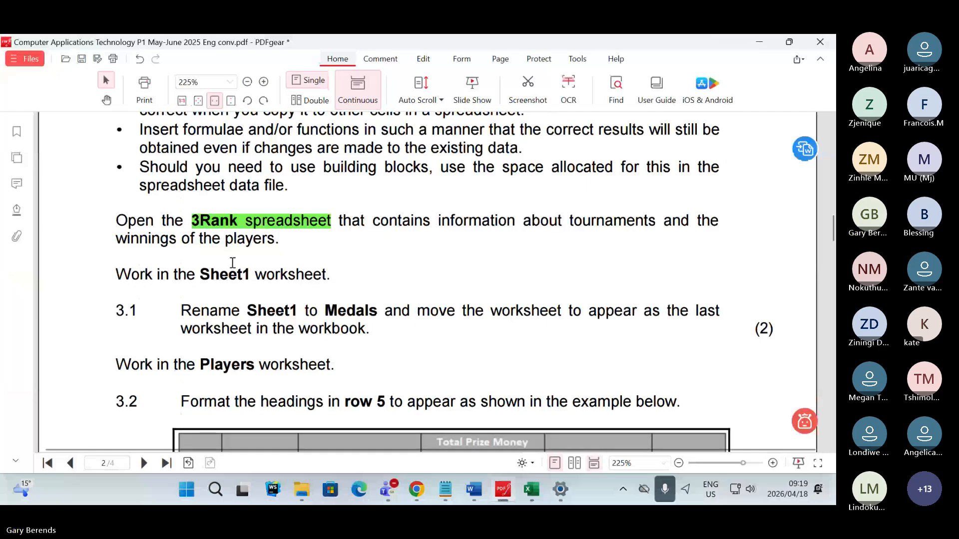
{"action": "left_click_drag", "start_coordinate": [200, 274], "coordinate": [330, 275]}
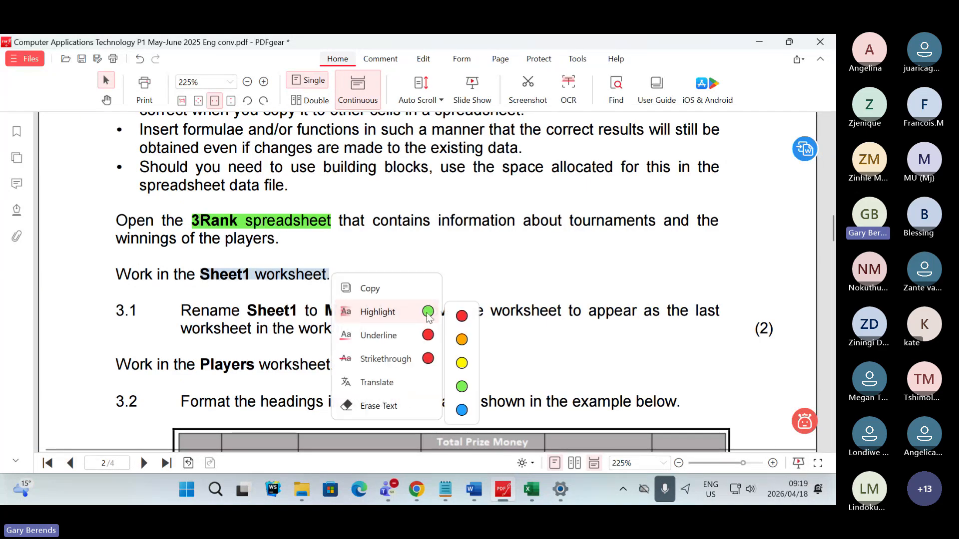
{"action": "left_click", "coordinate": [428, 313]}
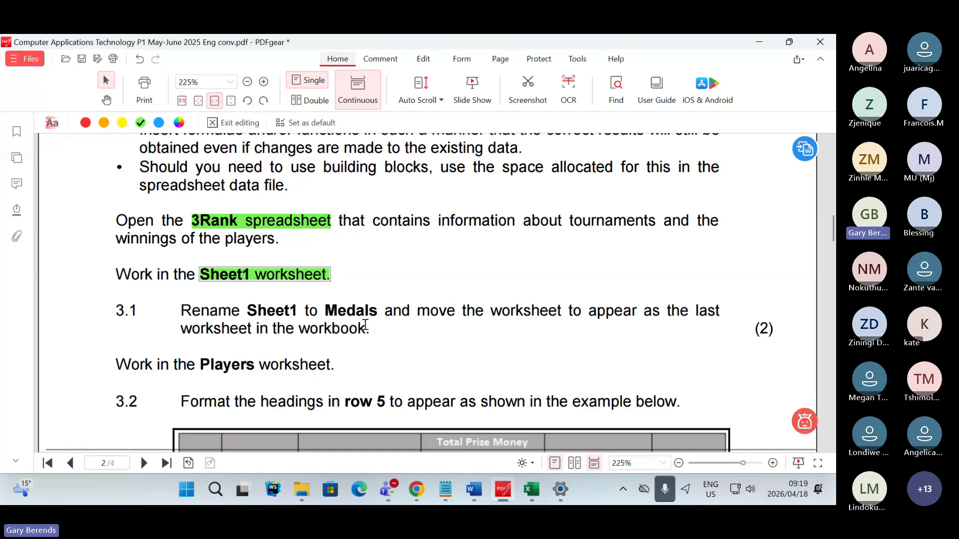
- Highlight "Sheet1" and "Medals" in green in the rename instruction of Question 3.1
{"action": "left_click_drag", "start_coordinate": [246, 310], "coordinate": [297, 310]}
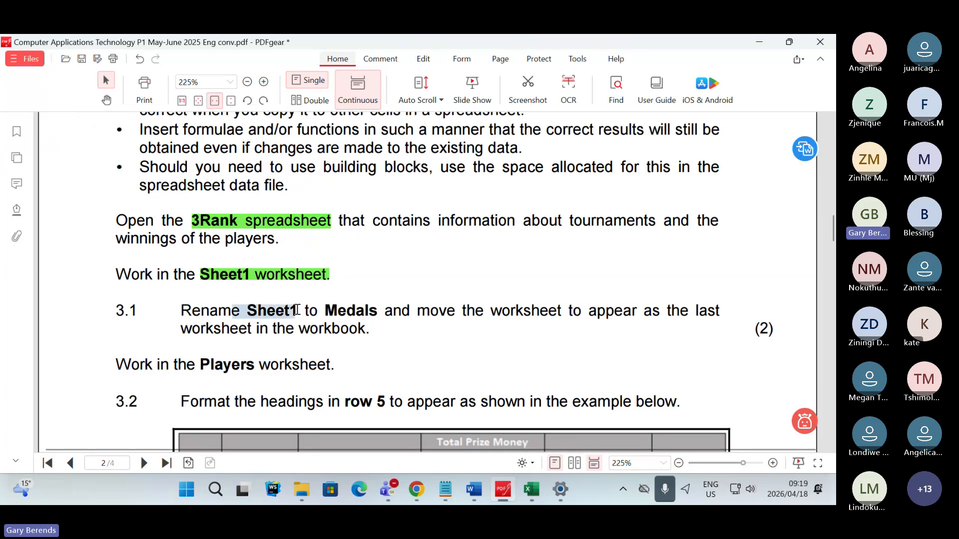
{"action": "right_click", "coordinate": [296, 311]}
{"action": "left_click", "coordinate": [331, 348]}
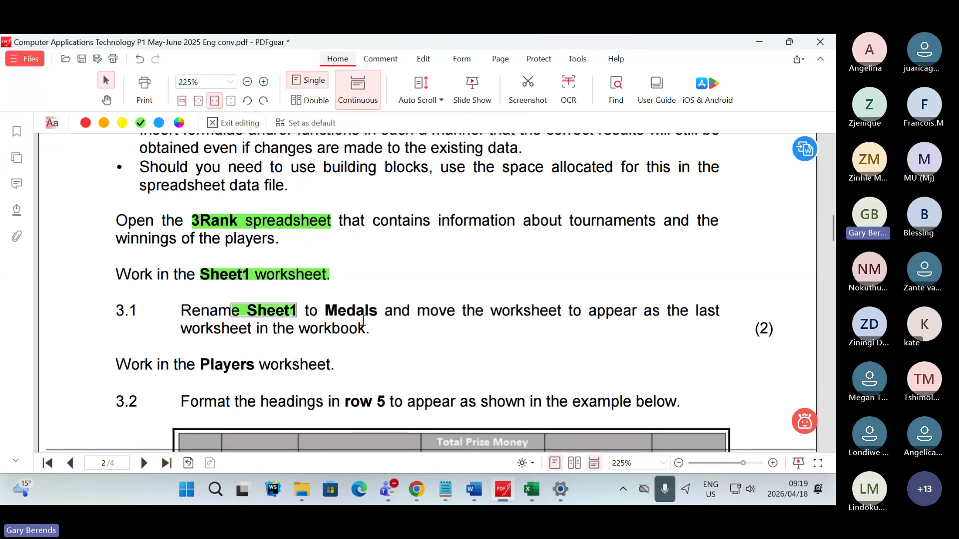
{"action": "left_click_drag", "start_coordinate": [321, 310], "coordinate": [377, 311]}
{"action": "right_click", "coordinate": [378, 312]}
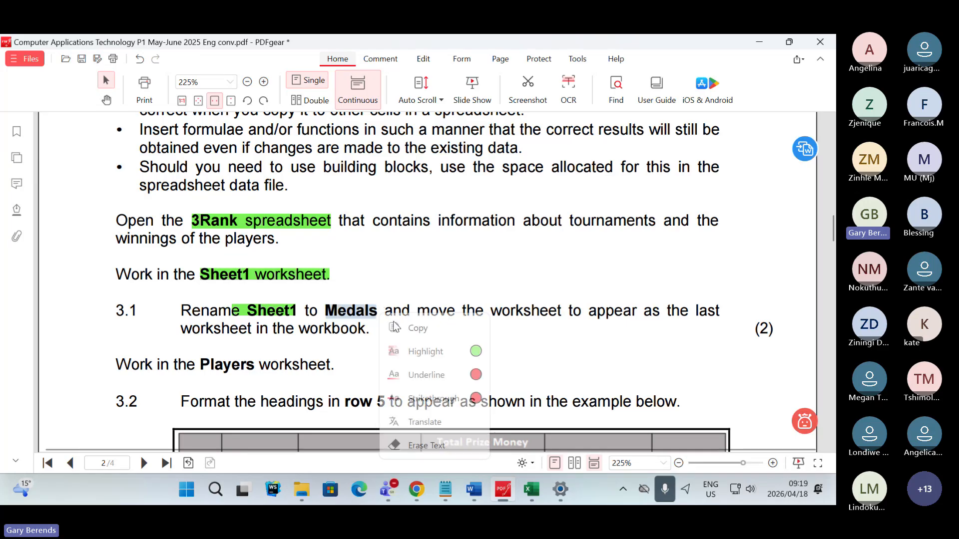
{"action": "left_click", "coordinate": [463, 351]}
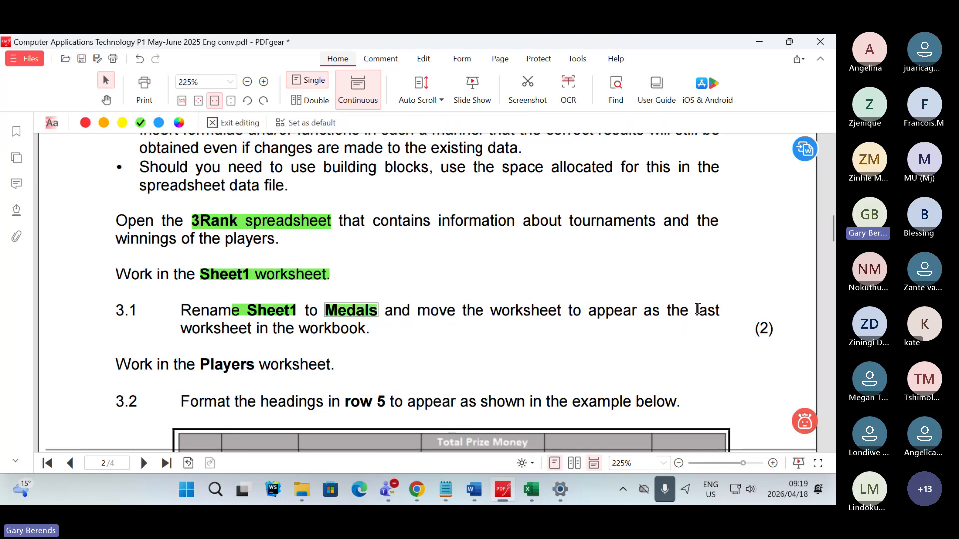
- Highlight "last worksheet in the workbook." in green in Question 3.1
{"action": "left_click_drag", "start_coordinate": [697, 310], "coordinate": [376, 330]}
{"action": "right_click", "coordinate": [376, 330]}
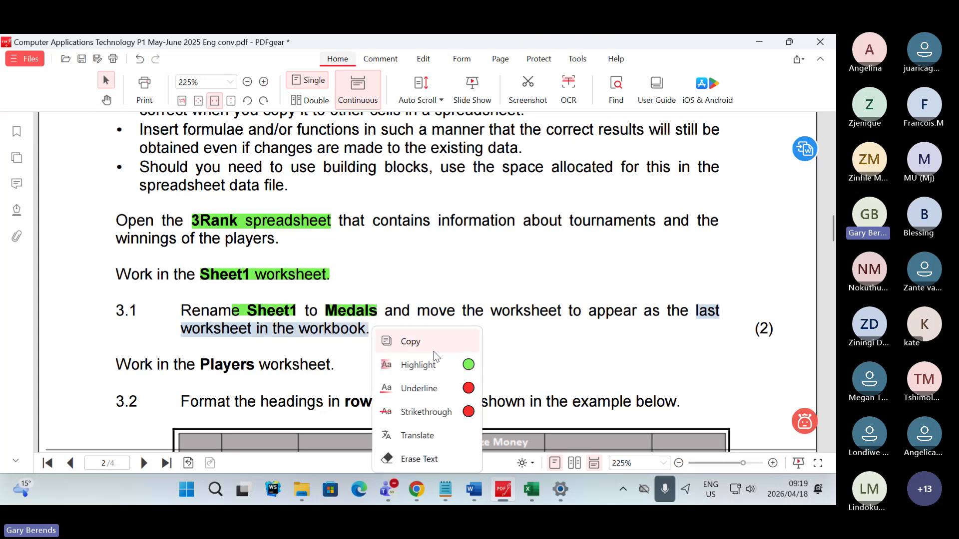
{"action": "left_click", "coordinate": [470, 368]}
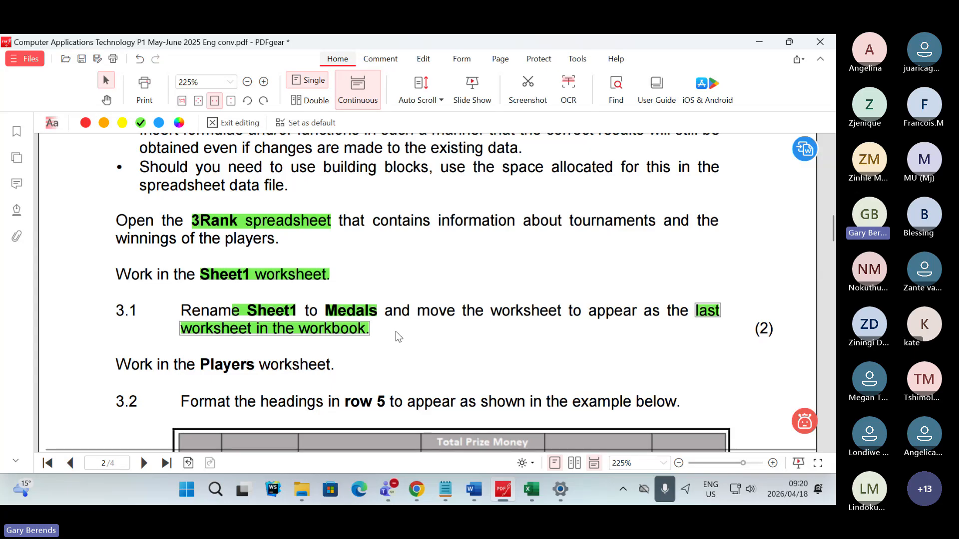
- Switch to the 3Rank workbook in Excel, rename Sheet1 as Medals and move it after the CountryCode worksheet
{"action": "left_click", "coordinate": [535, 490]}
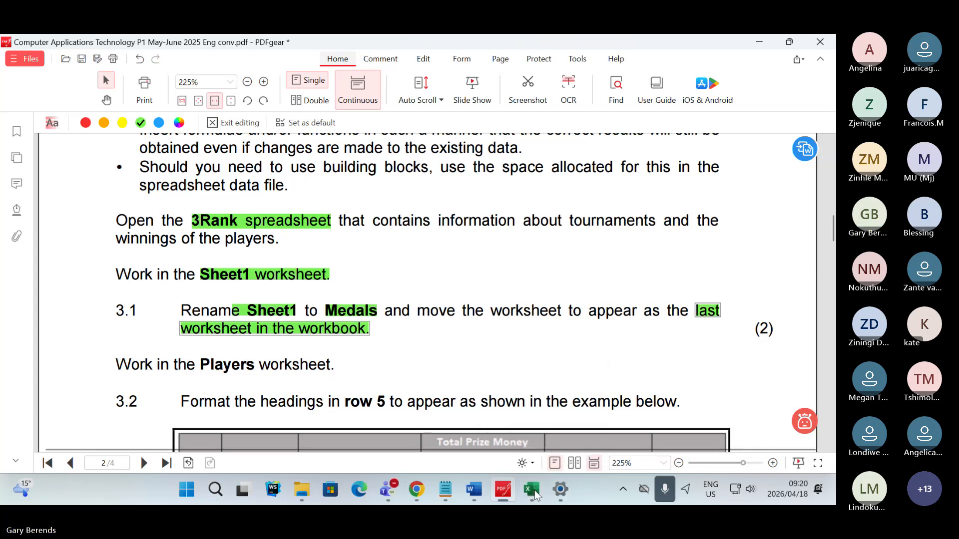
{"action": "scroll", "coordinate": [399, 336], "scroll_direction": "down", "scroll_amount": 6}
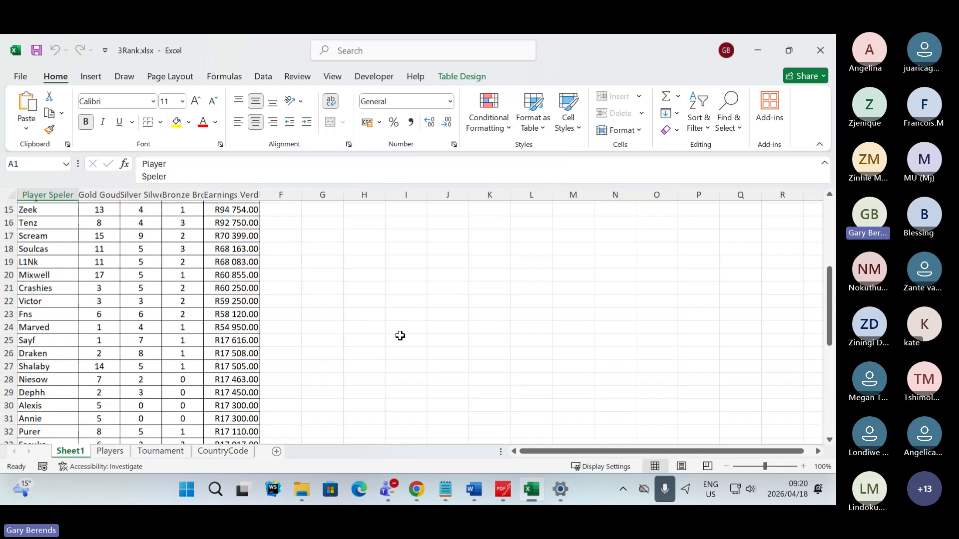
{"action": "double_click", "coordinate": [80, 452]}
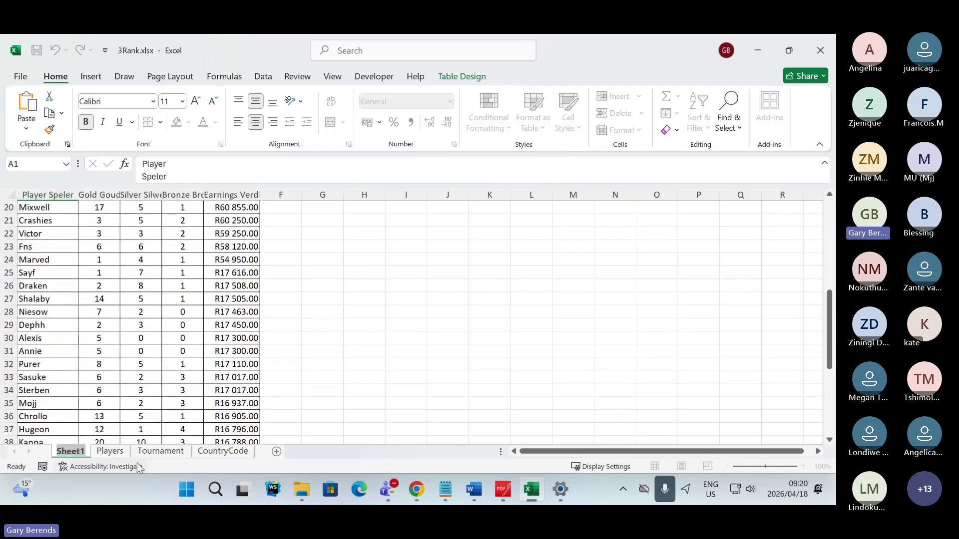
{"action": "type", "text": "Medals"}
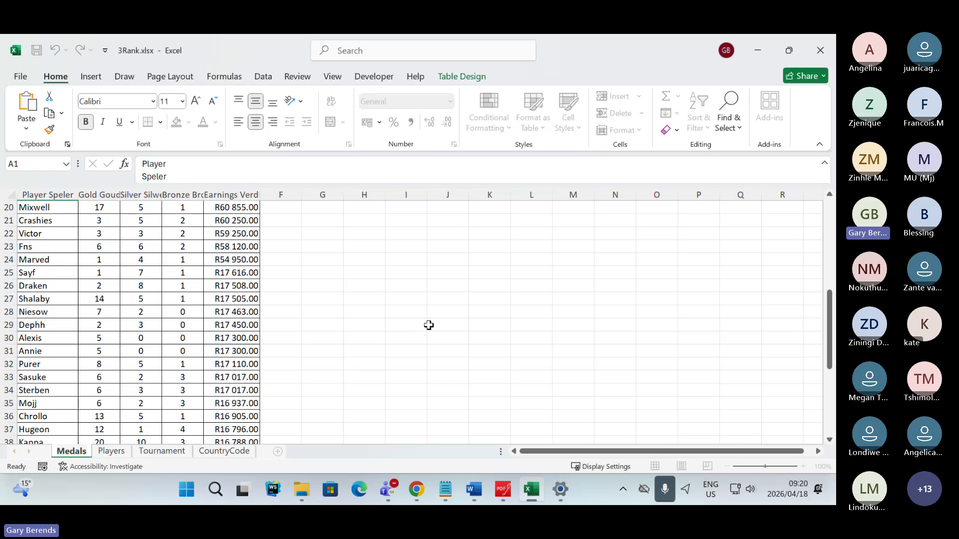
{"action": "left_click", "coordinate": [402, 313]}
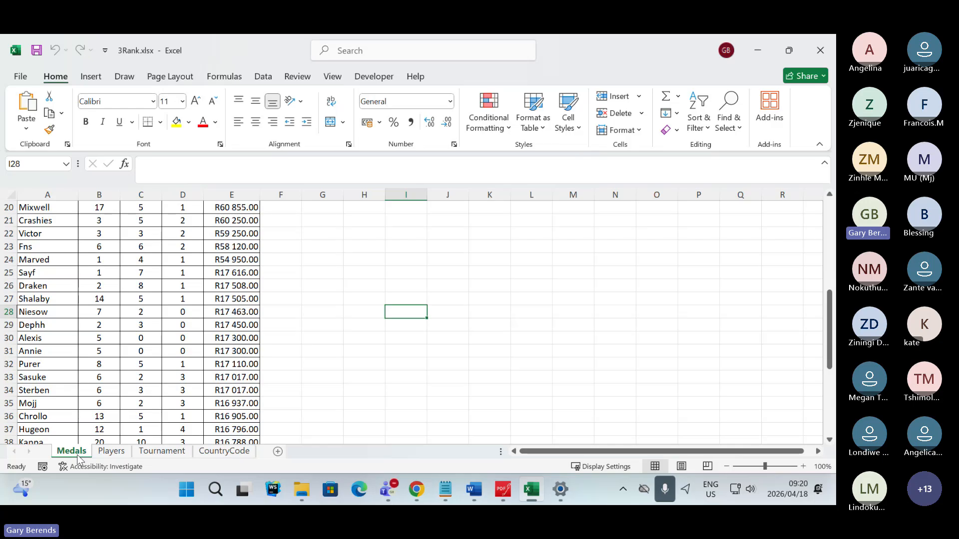
{"action": "left_click_drag", "start_coordinate": [74, 457], "coordinate": [78, 458]}
{"action": "left_click_drag", "start_coordinate": [263, 457], "coordinate": [269, 457]}
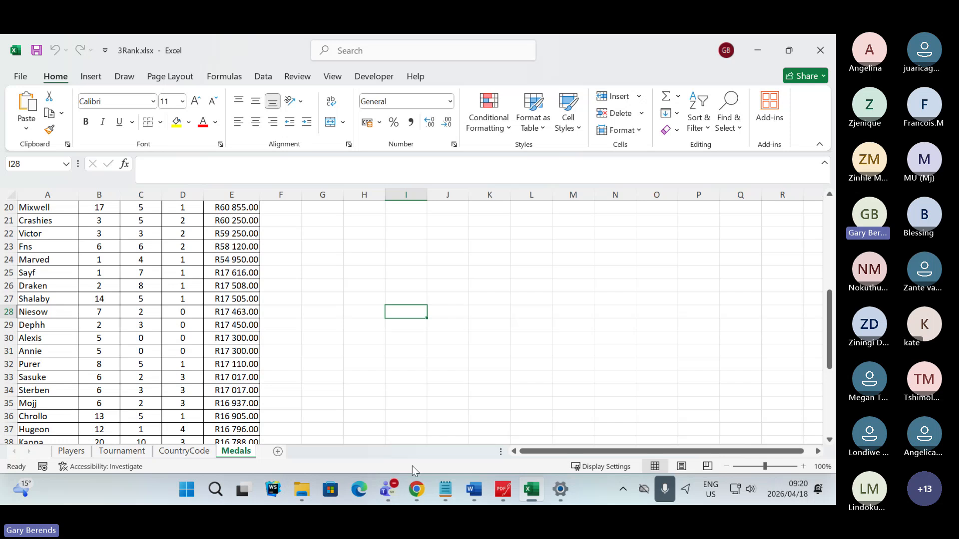
- Switch to the exam paper in PDFgear and highlight the "(2)" mark allocation of Question 3.1 in green
{"action": "left_click", "coordinate": [506, 492]}
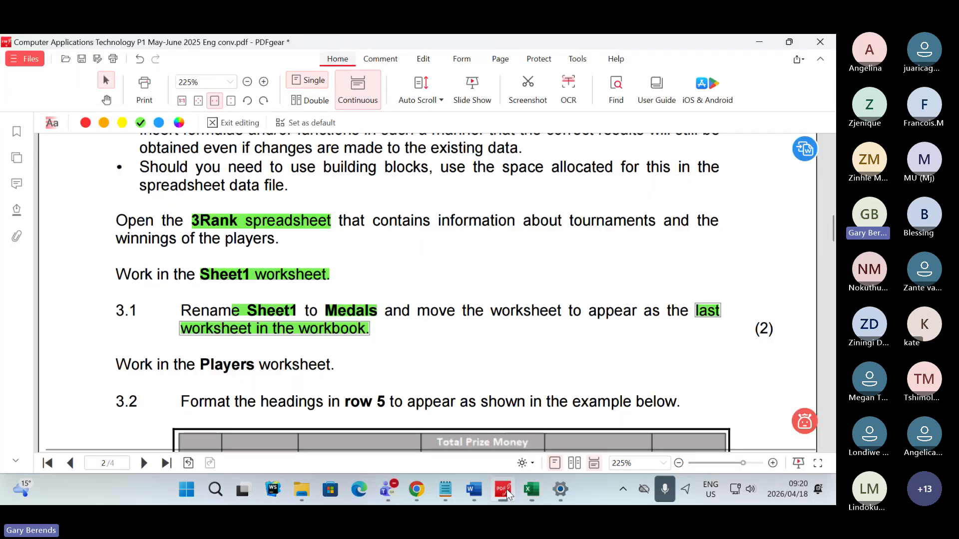
{"action": "left_click_drag", "start_coordinate": [757, 330], "coordinate": [784, 337]}
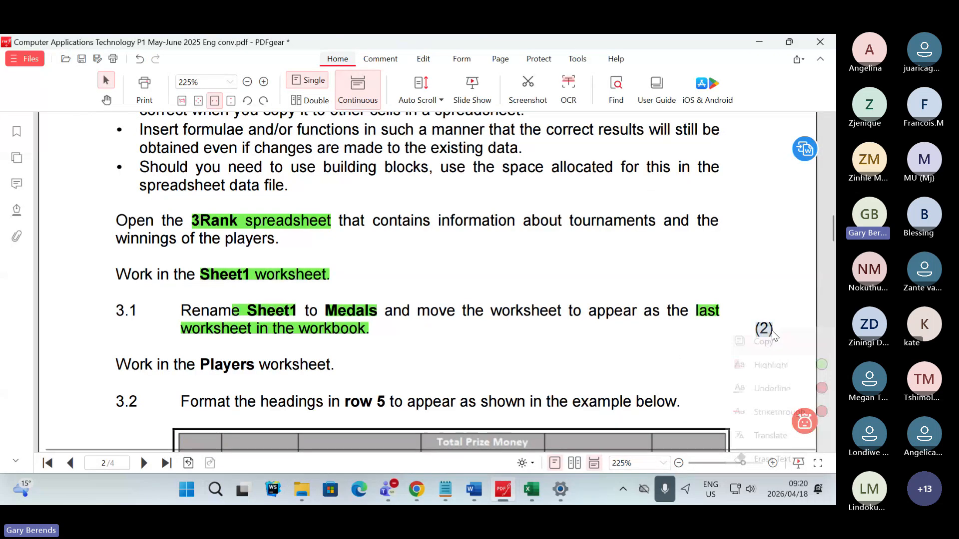
{"action": "left_click", "coordinate": [822, 363]}
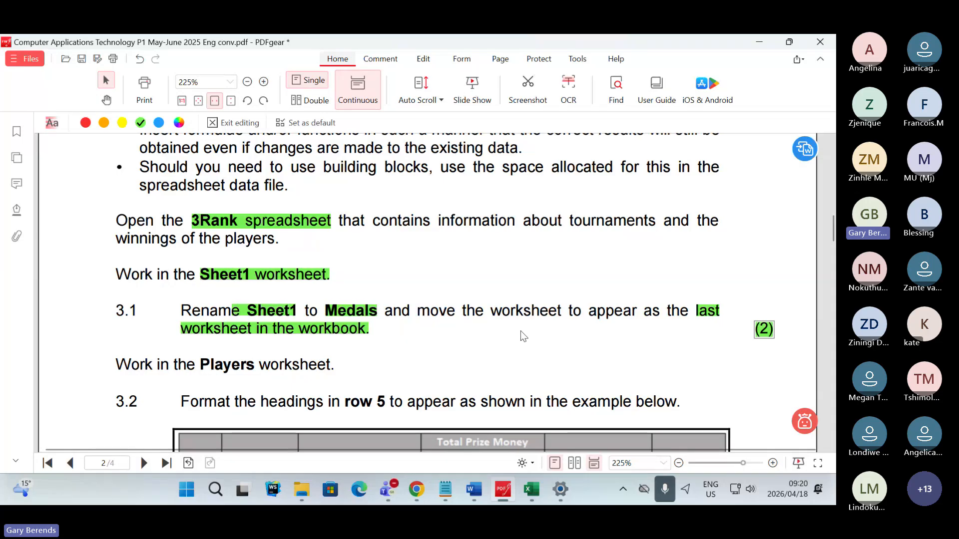
- Switch to the Teams meeting and check the chat responses and both pages of participants
{"action": "key", "text": "alt+Tab"}
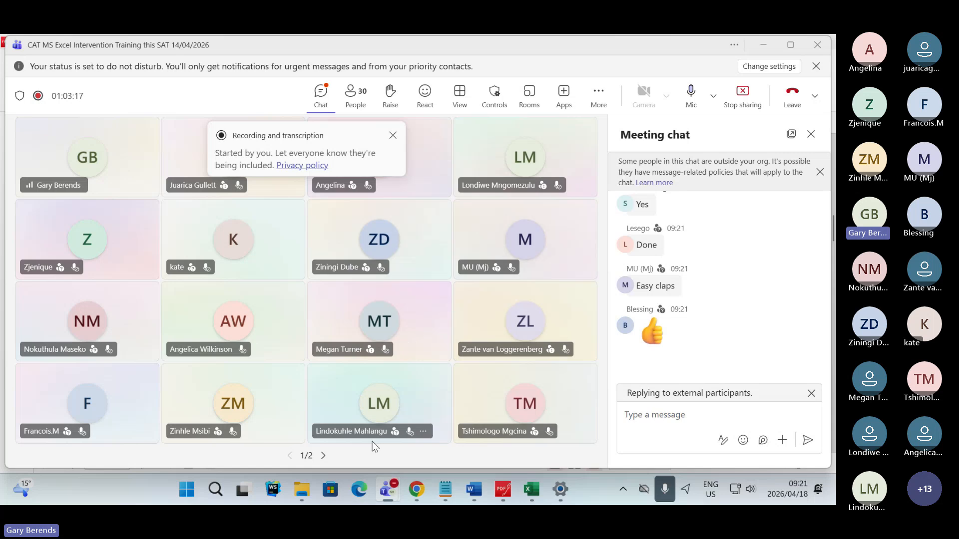
{"action": "left_click", "coordinate": [323, 457]}
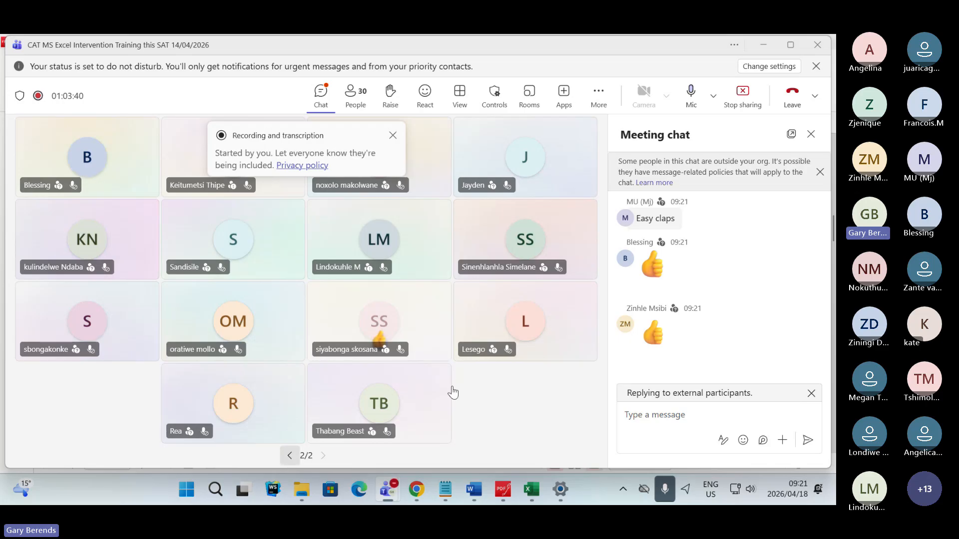
{"action": "left_click", "coordinate": [290, 455]}
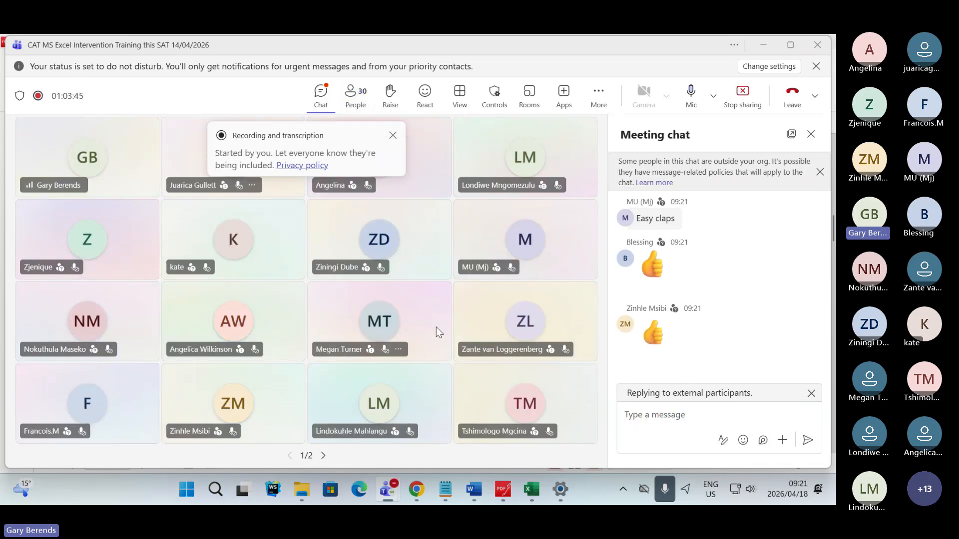
- Switch to the exam paper in PDFgear and highlight "Players worksheet." in green above Question 3.2
{"action": "mouse_move", "coordinate": [535, 492]}
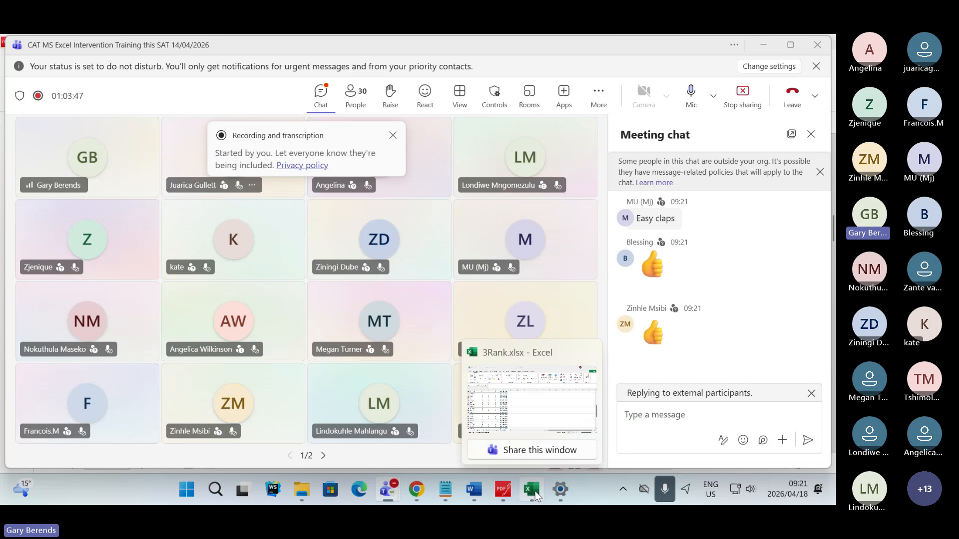
{"action": "left_click", "coordinate": [503, 490]}
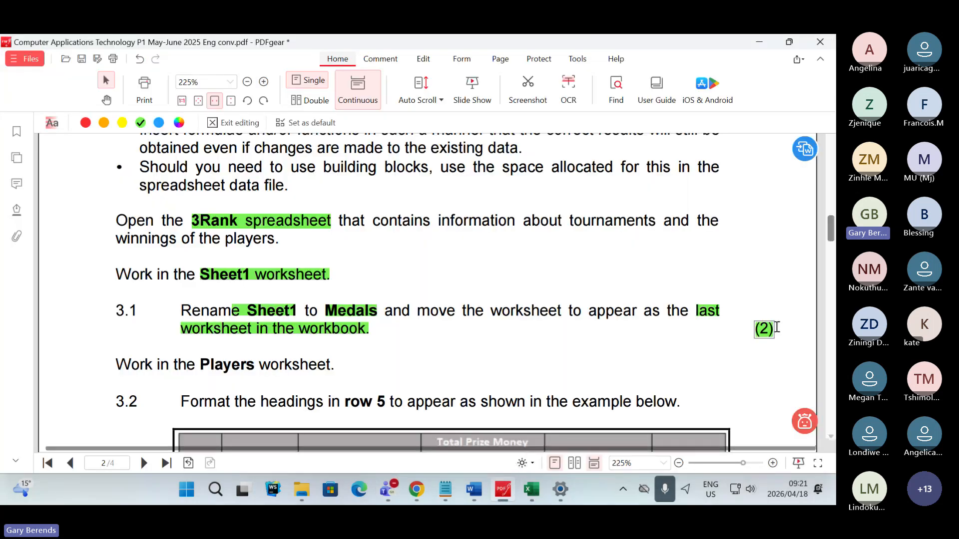
{"action": "scroll", "coordinate": [337, 329], "scroll_direction": "down", "scroll_amount": 1}
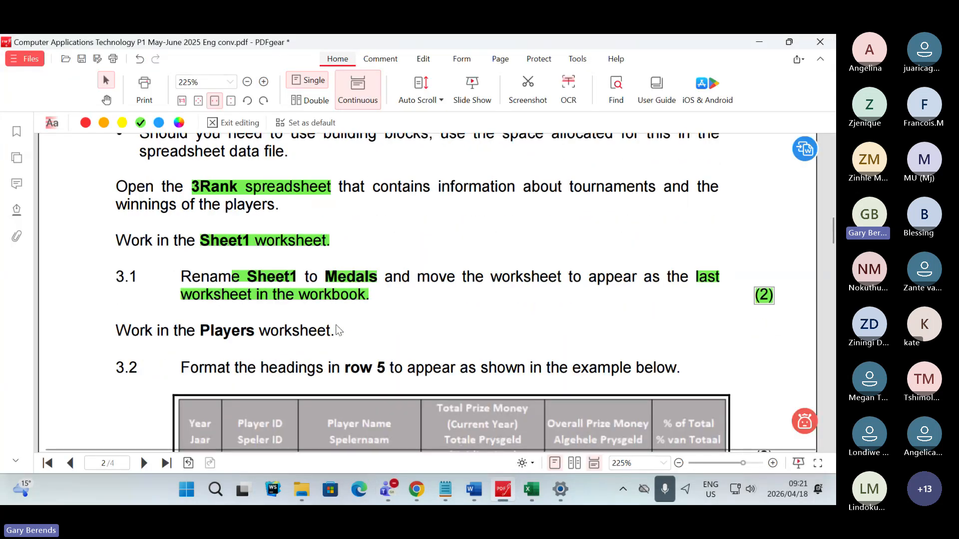
{"action": "scroll", "coordinate": [336, 329], "scroll_direction": "down", "scroll_amount": 1}
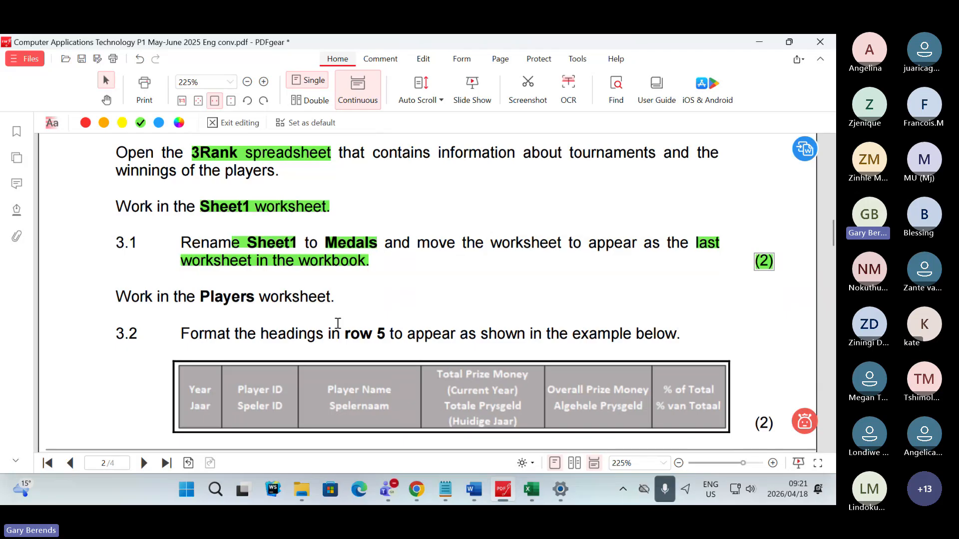
{"action": "scroll", "coordinate": [338, 323], "scroll_direction": "down", "scroll_amount": 1}
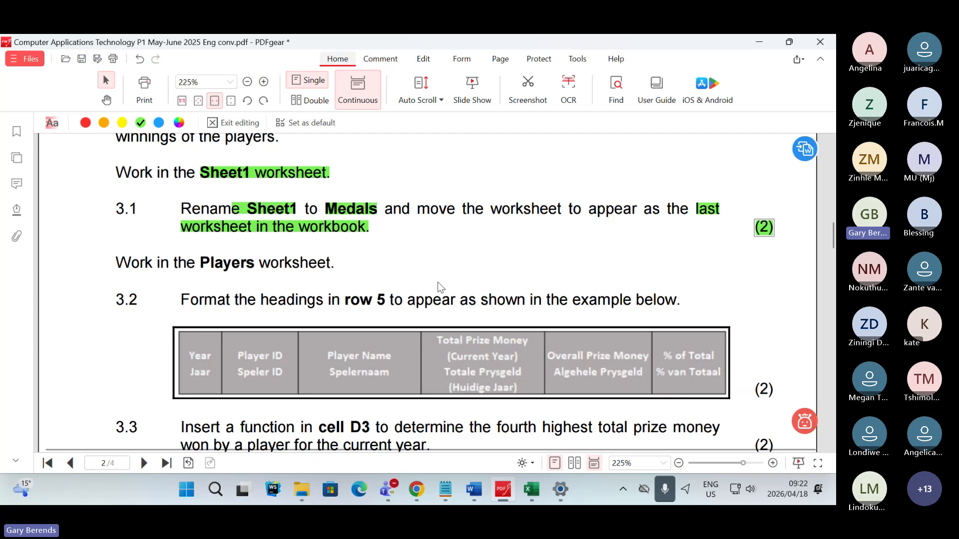
{"action": "scroll", "coordinate": [371, 218], "scroll_direction": "down", "scroll_amount": 1}
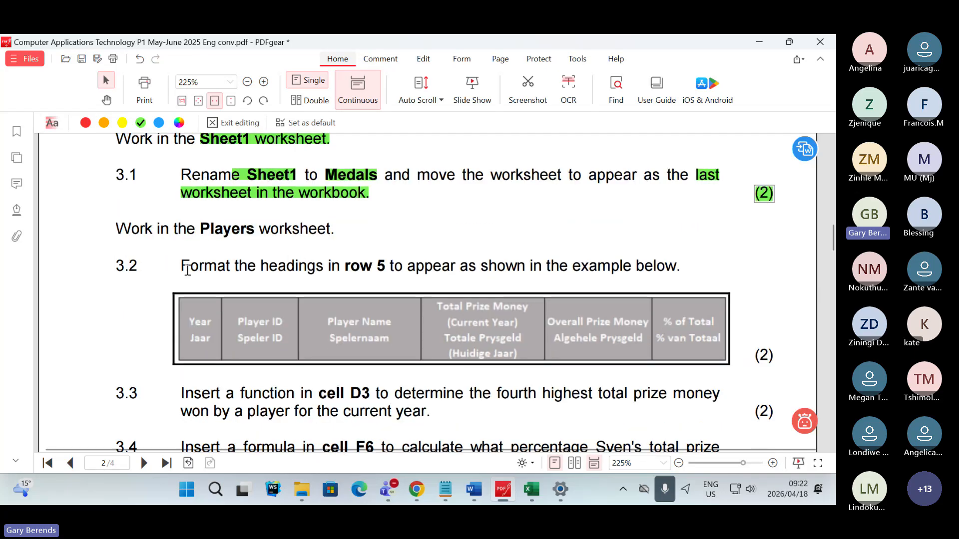
{"action": "left_click_drag", "start_coordinate": [200, 231], "coordinate": [333, 236]}
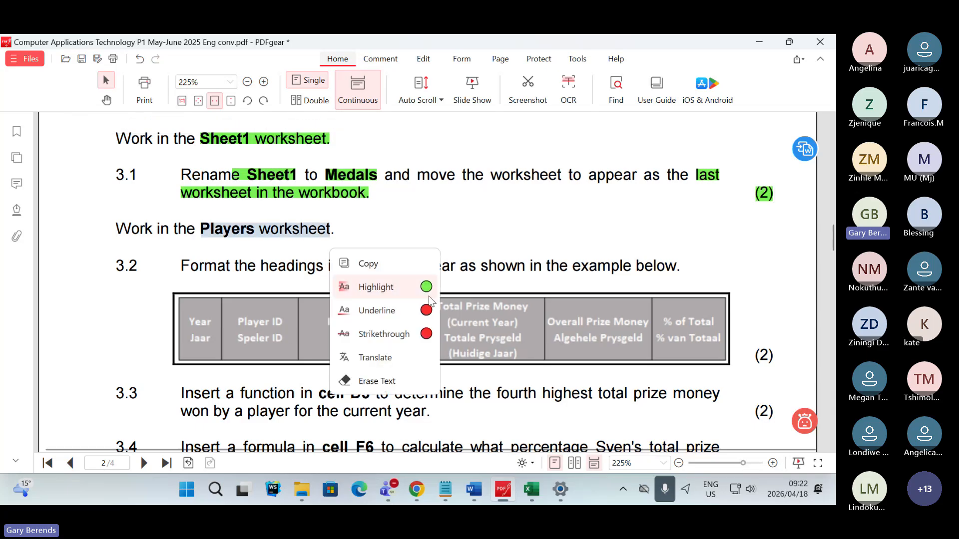
{"action": "left_click", "coordinate": [428, 286]}
- Switch to the 3Rank workbook in Excel and display the Players worksheet
{"action": "left_click", "coordinate": [531, 490]}
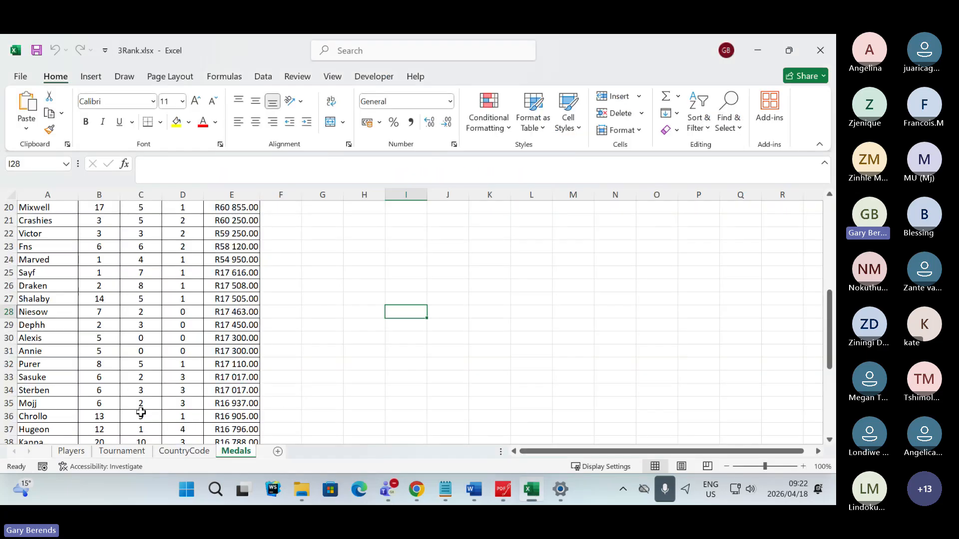
{"action": "left_click", "coordinate": [71, 451]}
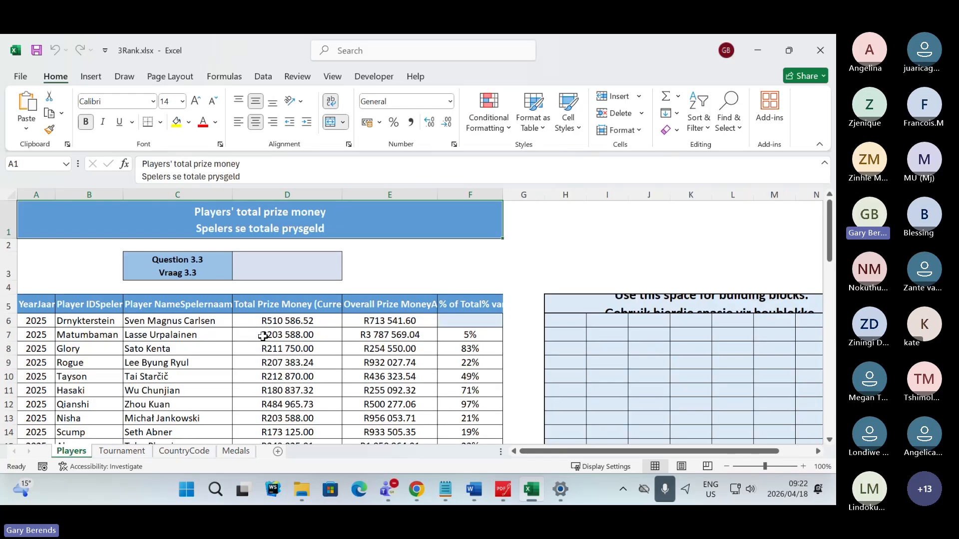
- Switch to the exam paper in PDFgear and highlight "row 5" and "Format" in green in Question 3.2
{"action": "left_click", "coordinate": [503, 489]}
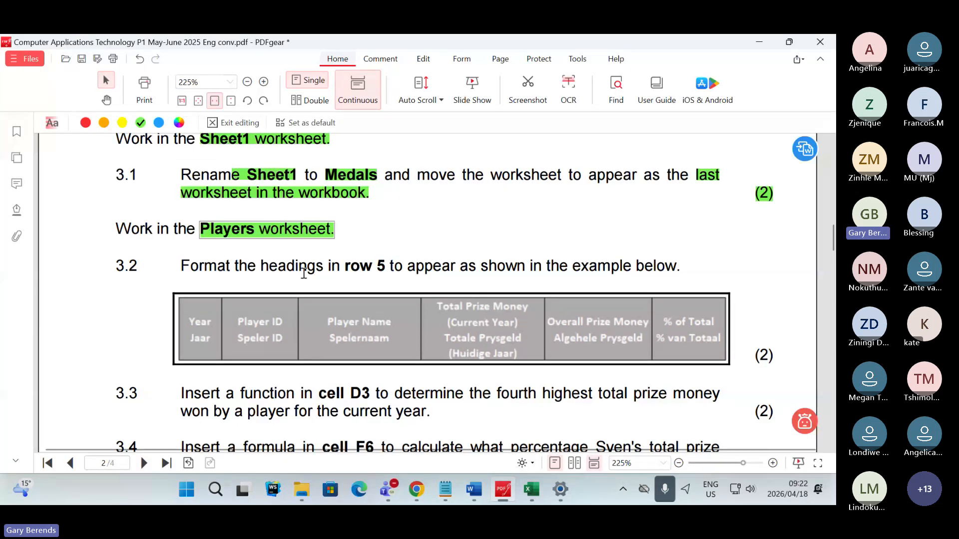
{"action": "left_click_drag", "start_coordinate": [345, 266], "coordinate": [386, 269]}
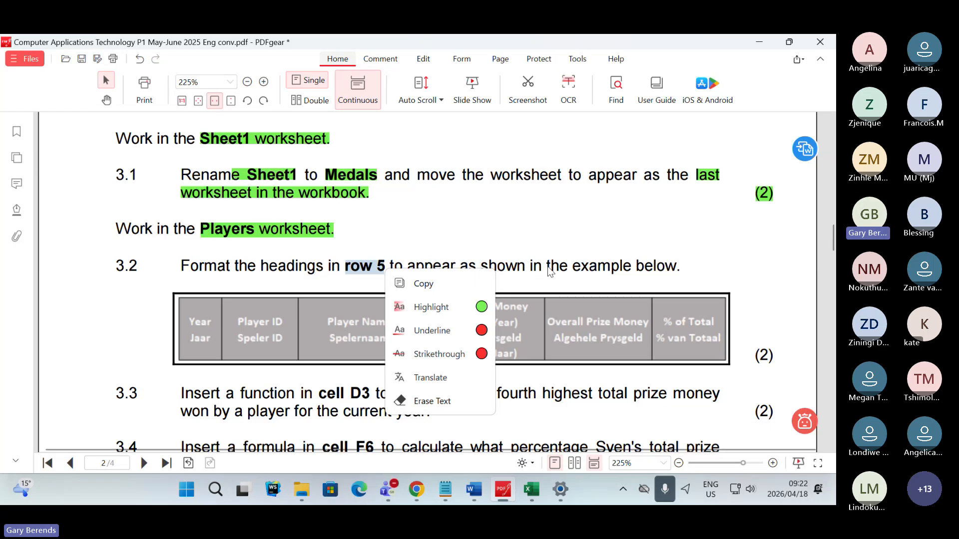
{"action": "left_click", "coordinate": [652, 269]}
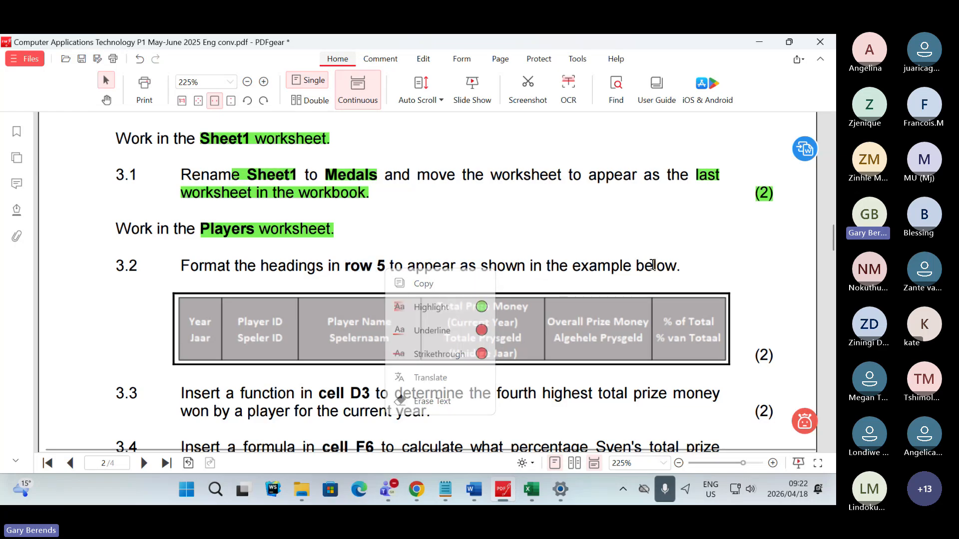
{"action": "left_click_drag", "start_coordinate": [345, 266], "coordinate": [385, 266]}
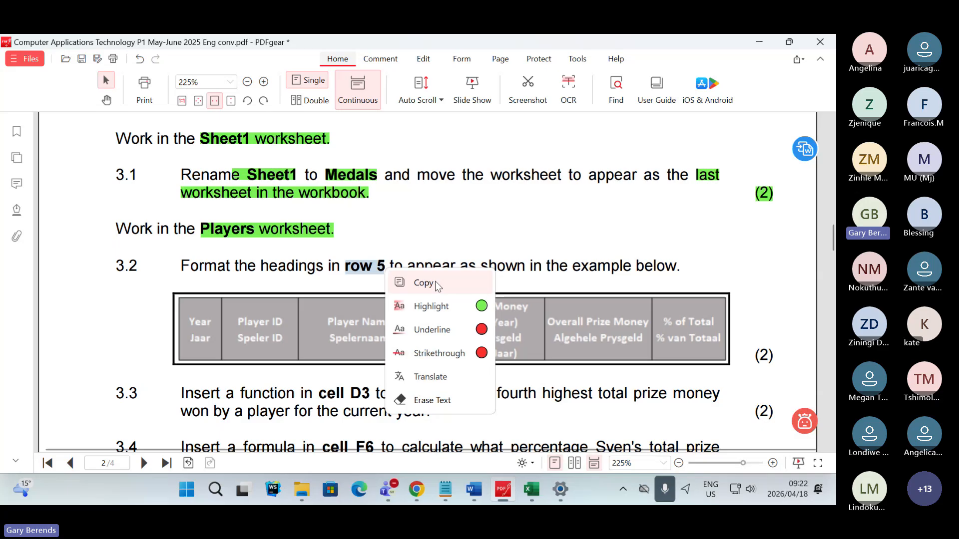
{"action": "left_click", "coordinate": [464, 305]}
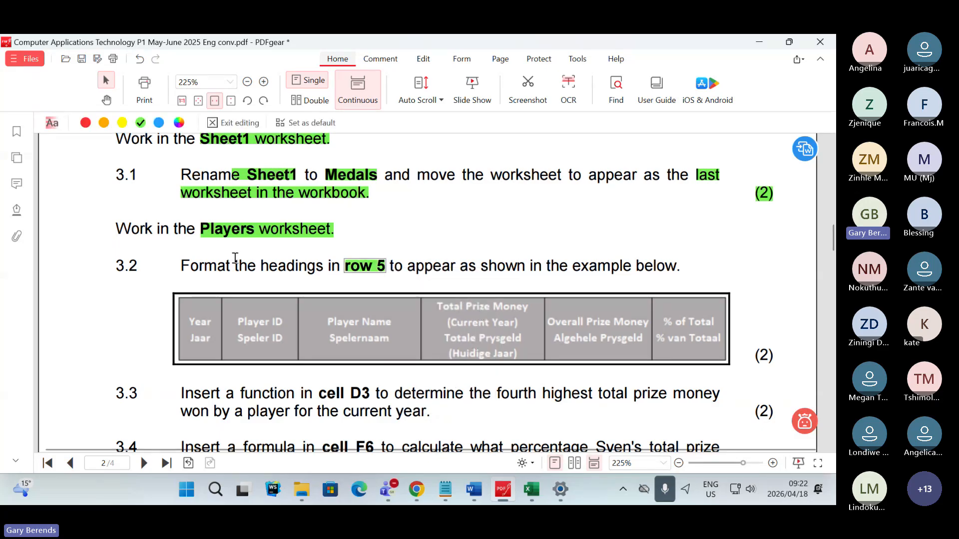
{"action": "left_click_drag", "start_coordinate": [181, 266], "coordinate": [234, 270]}
{"action": "left_click", "coordinate": [280, 306]}
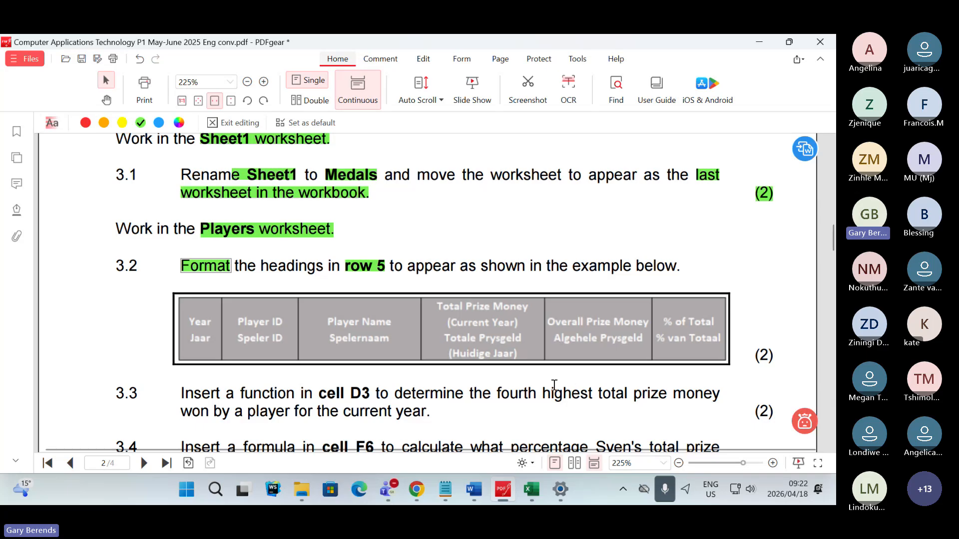
- Compare the row 5 headings of the Players worksheet in Excel with the Question 3.2 example in PDFgear
{"action": "left_click", "coordinate": [533, 490]}
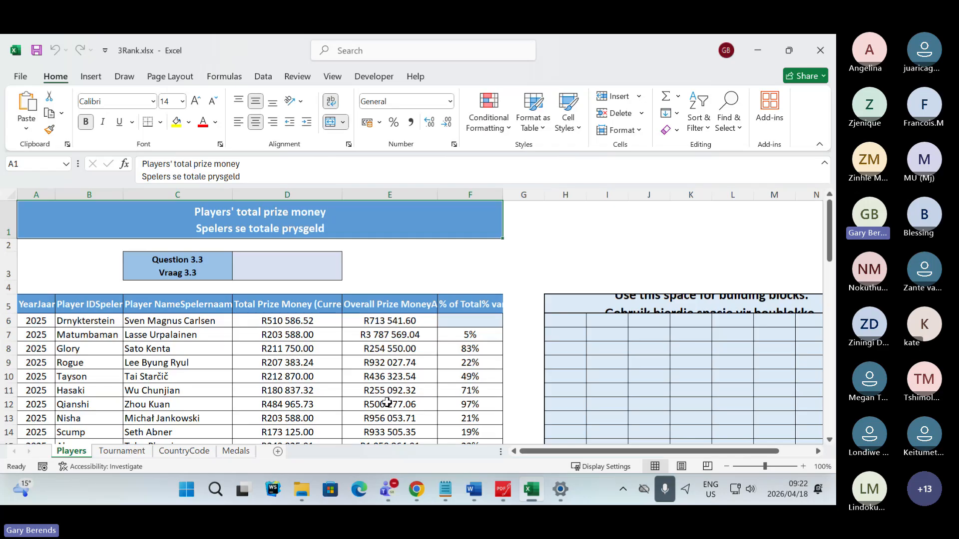
{"action": "left_click", "coordinate": [503, 493]}
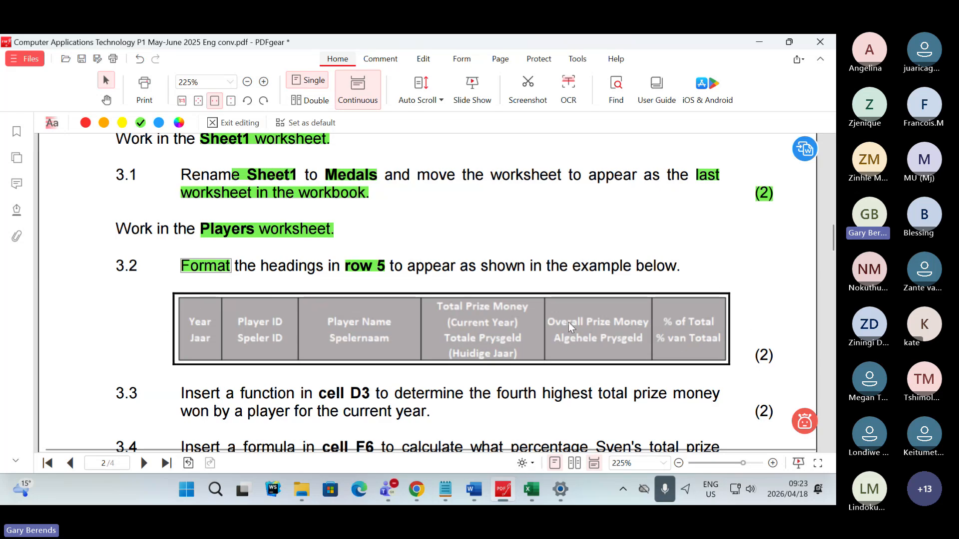
{"action": "mouse_move", "coordinate": [530, 495]}
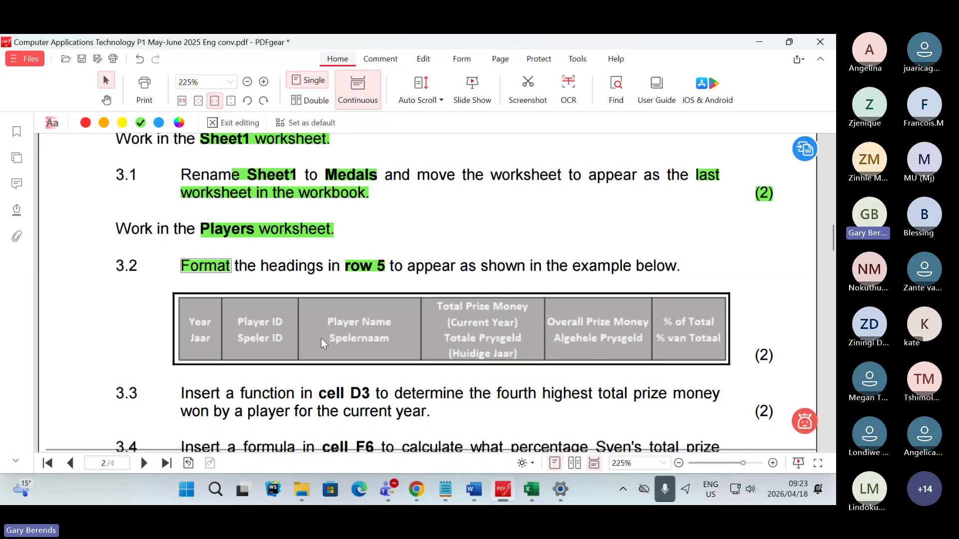
- Read the Teams meeting chat replies with the microphone temporarily muted, unmute it, and return to the 3Rank workbook in Excel
{"action": "key", "text": "alt+Tab"}
{"action": "key", "text": "Tab"}
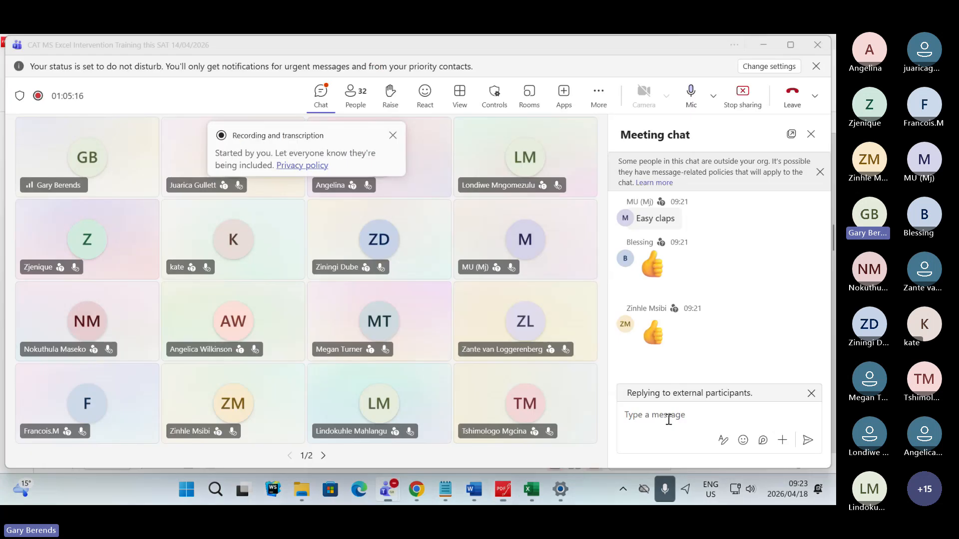
{"action": "left_click", "coordinate": [669, 419]}
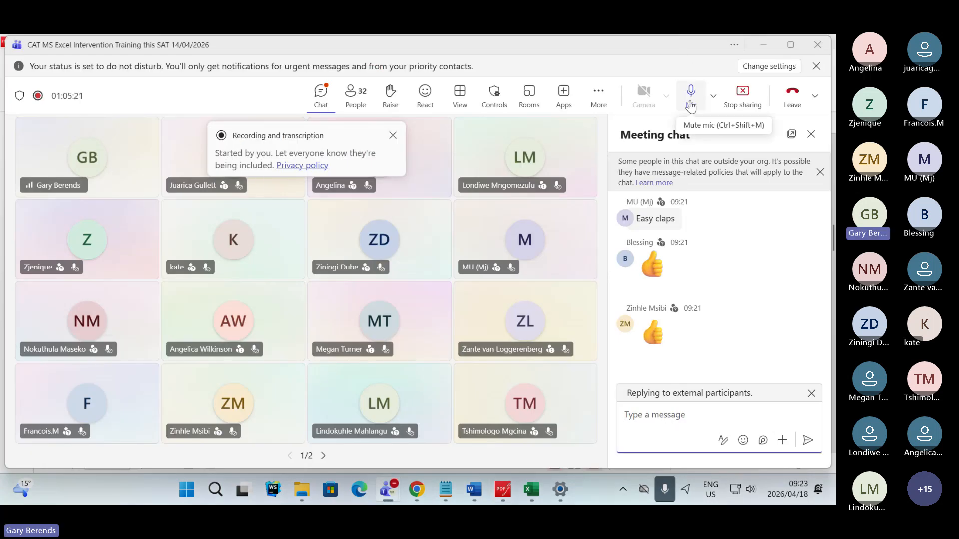
{"action": "left_click", "coordinate": [691, 95]}
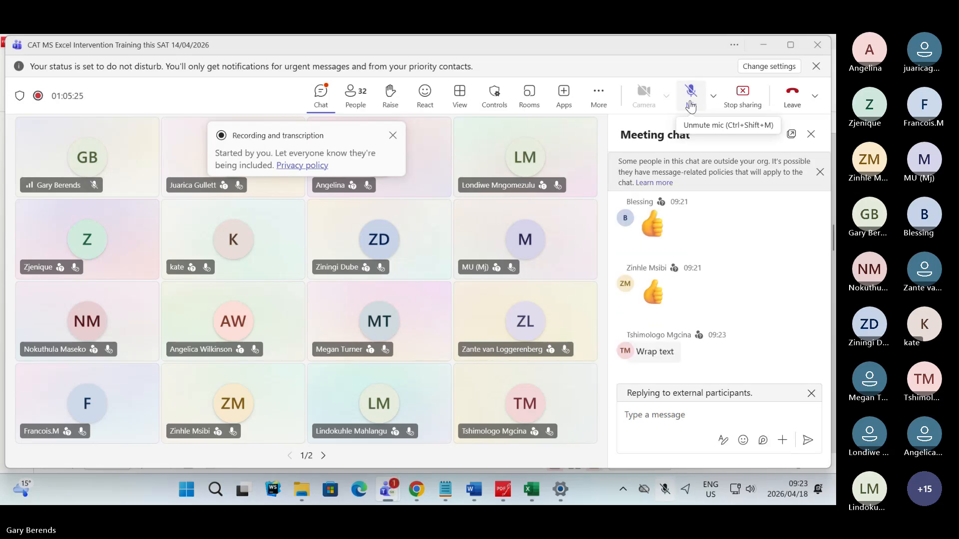
{"action": "left_click", "coordinate": [691, 105]}
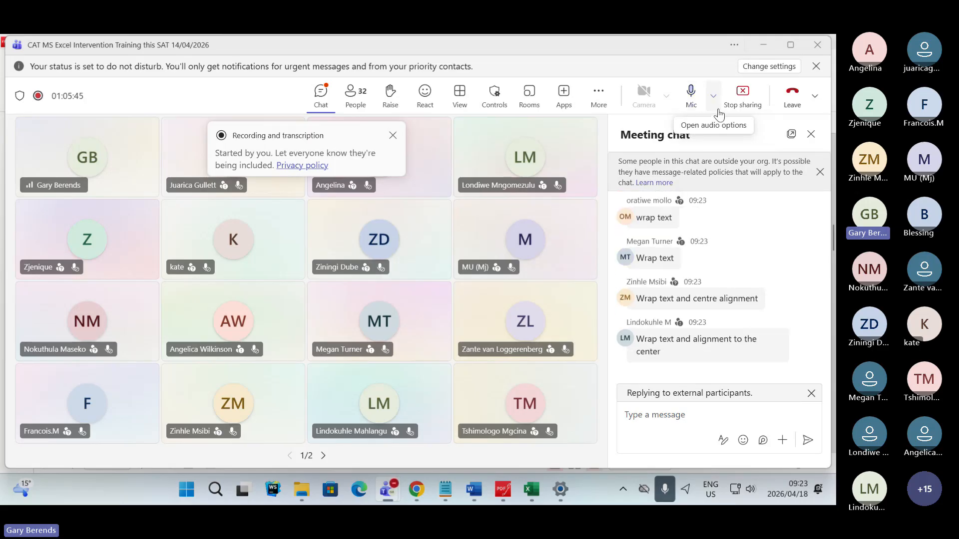
{"action": "left_click", "coordinate": [533, 487]}
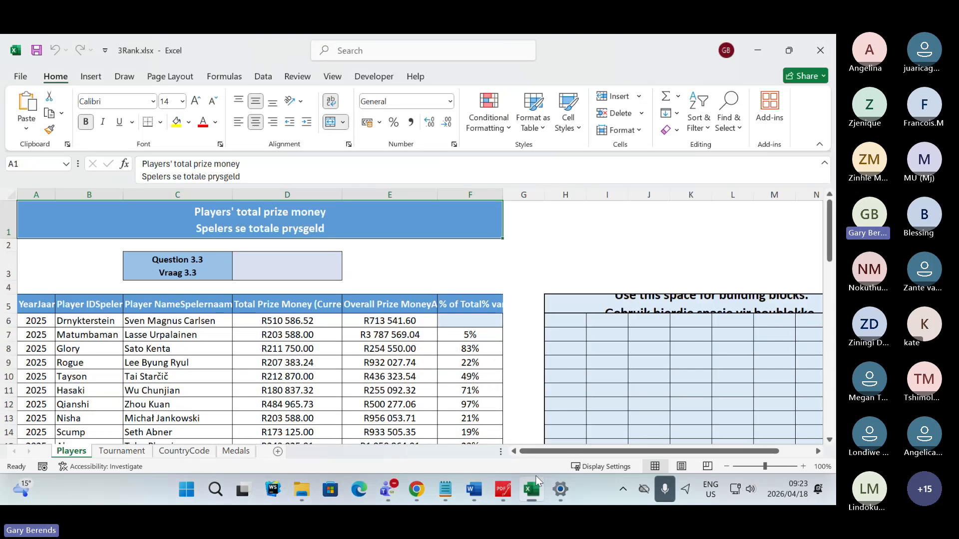
- Wrap the text of the row 5 headings in cells A5:F5 of the Players worksheet
{"action": "left_click_drag", "start_coordinate": [26, 305], "coordinate": [465, 306]}
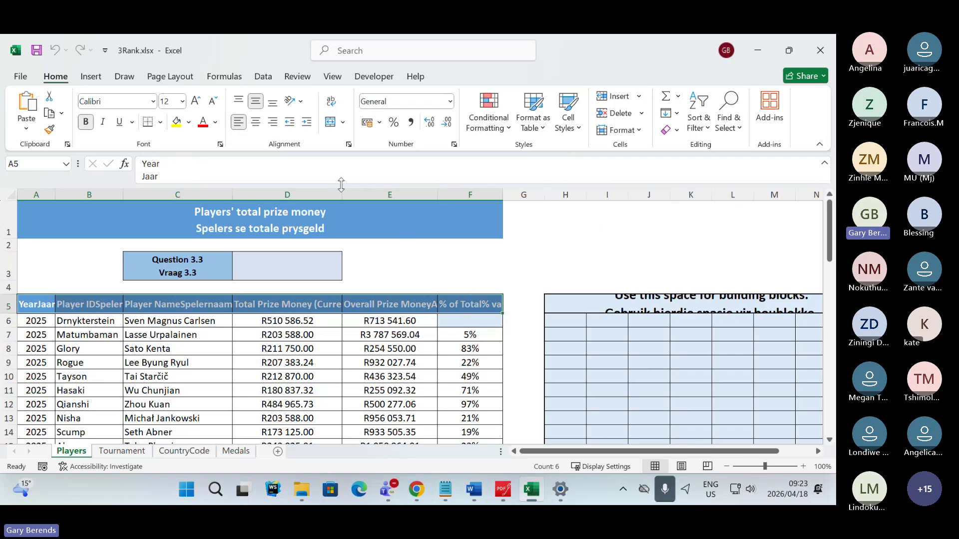
{"action": "left_click", "coordinate": [331, 103]}
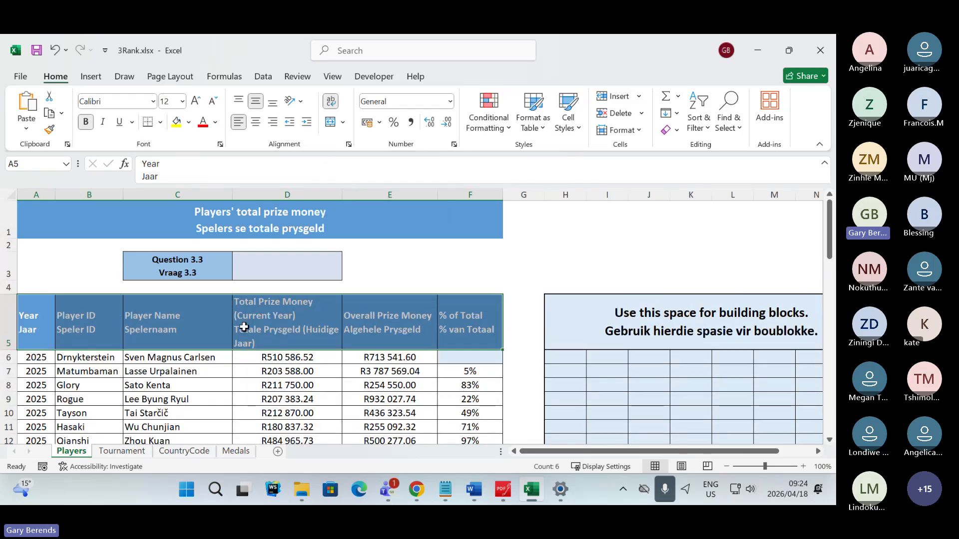
{"action": "left_click", "coordinate": [461, 262]}
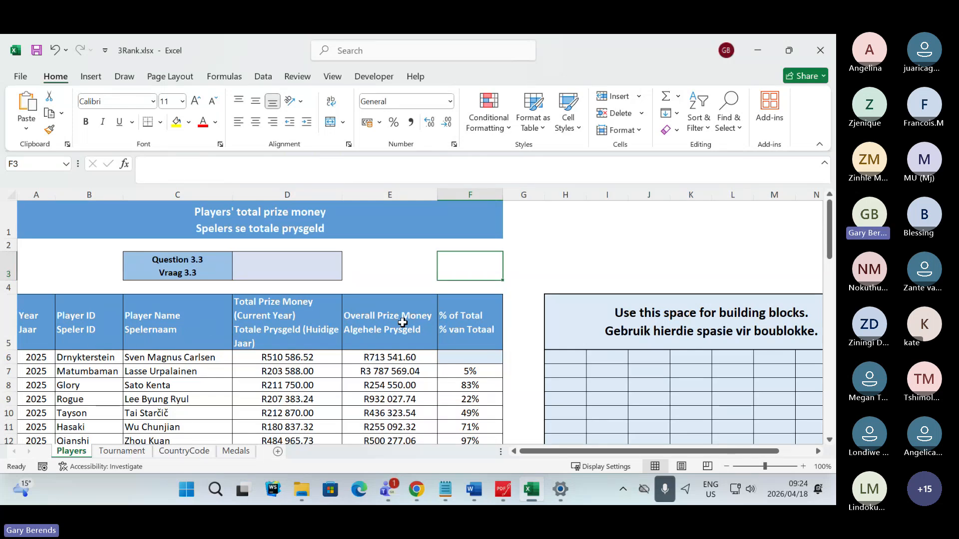
- Compare the wrapped row 5 headings in Excel with the Question 3.2 example in the PDFgear exam paper
{"action": "left_click", "coordinate": [503, 490]}
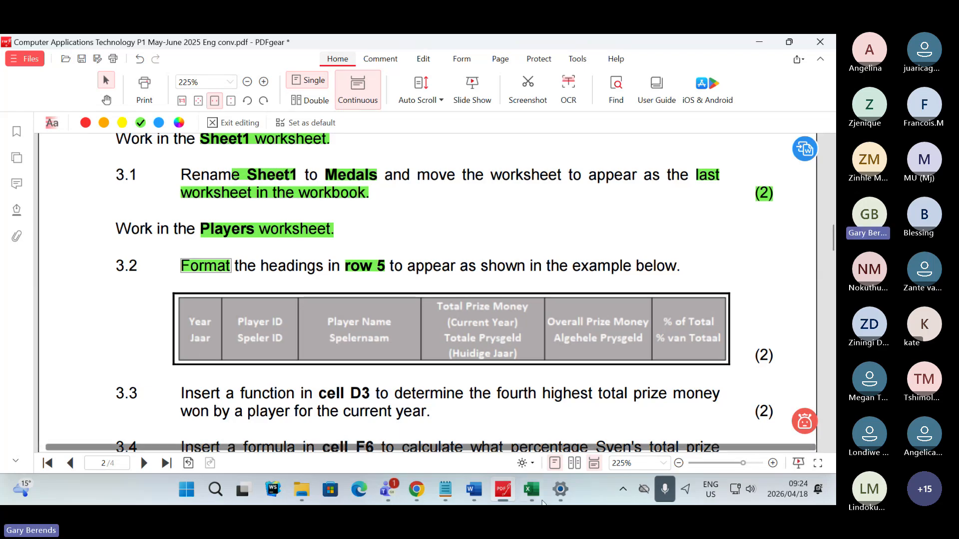
{"action": "left_click", "coordinate": [531, 490]}
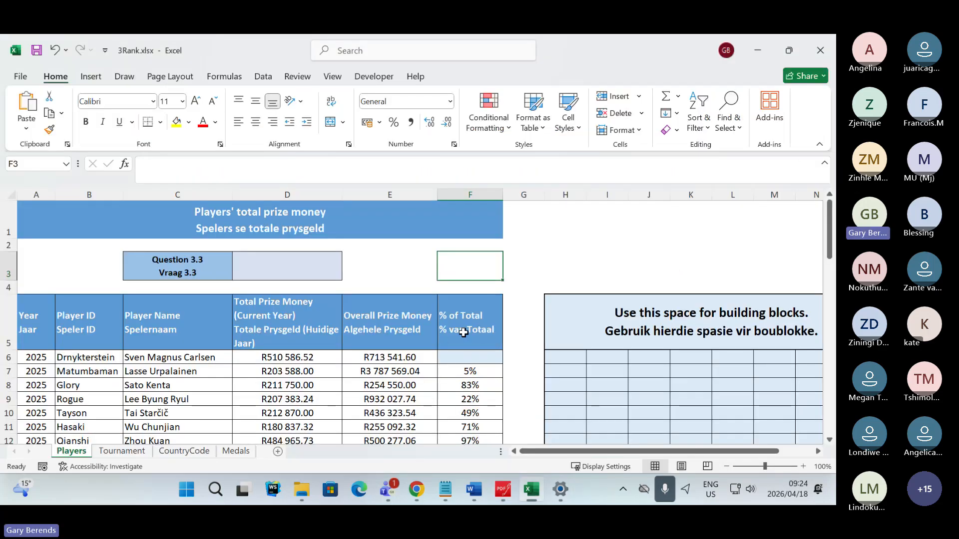
{"action": "left_click", "coordinate": [512, 487]}
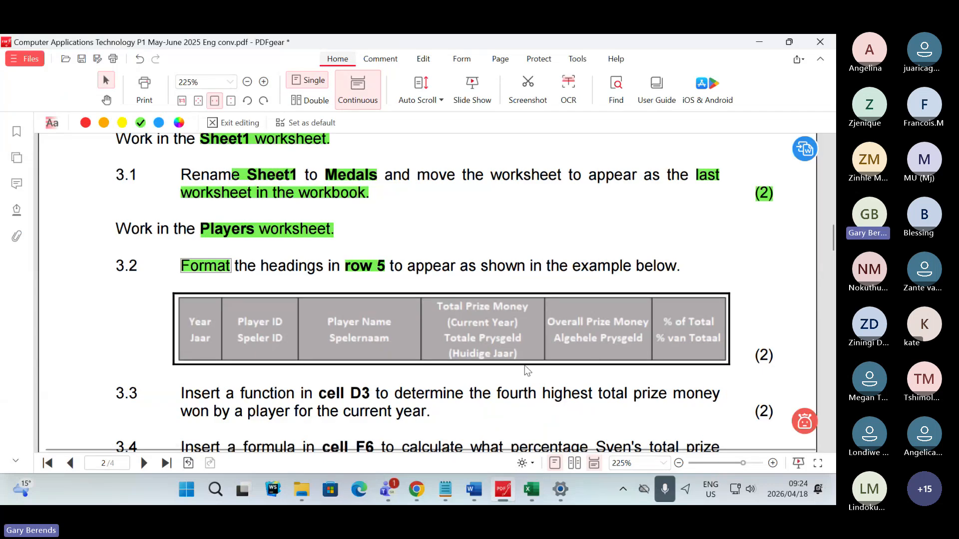
- Read the replies in the Teams meeting chat and return to the 3Rank workbook in Excel
{"action": "key", "text": "alt+Tab"}
{"action": "key", "text": "alt+Tab"}
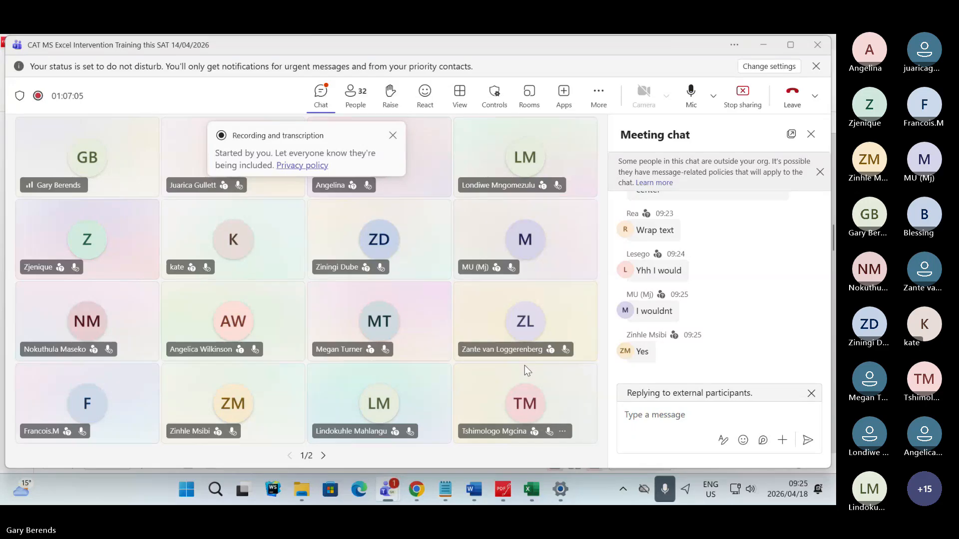
{"action": "key", "text": "alt+Tab"}
{"action": "key", "text": "alt+Tab"}
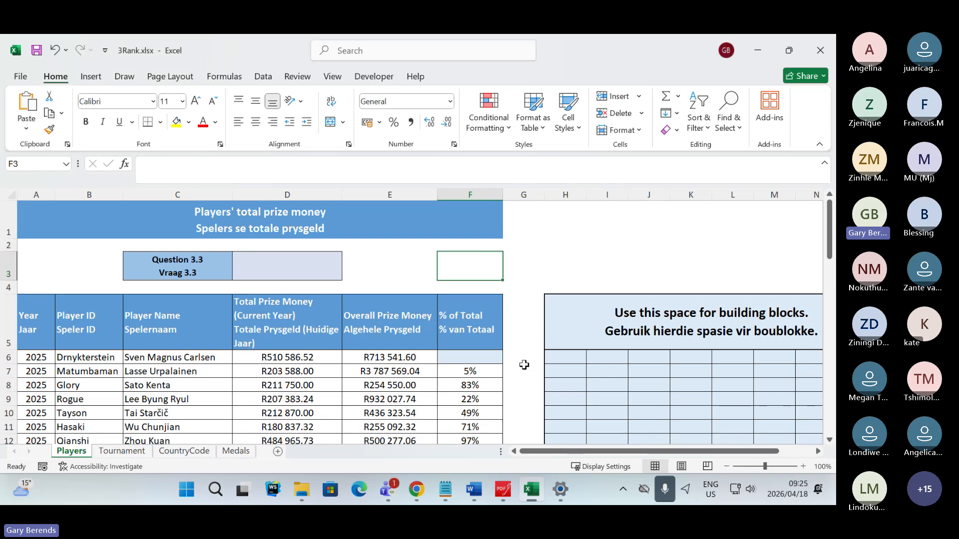
- Switch to the exam paper in PDFgear and highlight the "(2)" mark allocation of Question 3.2 in green
{"action": "left_click", "coordinate": [504, 491]}
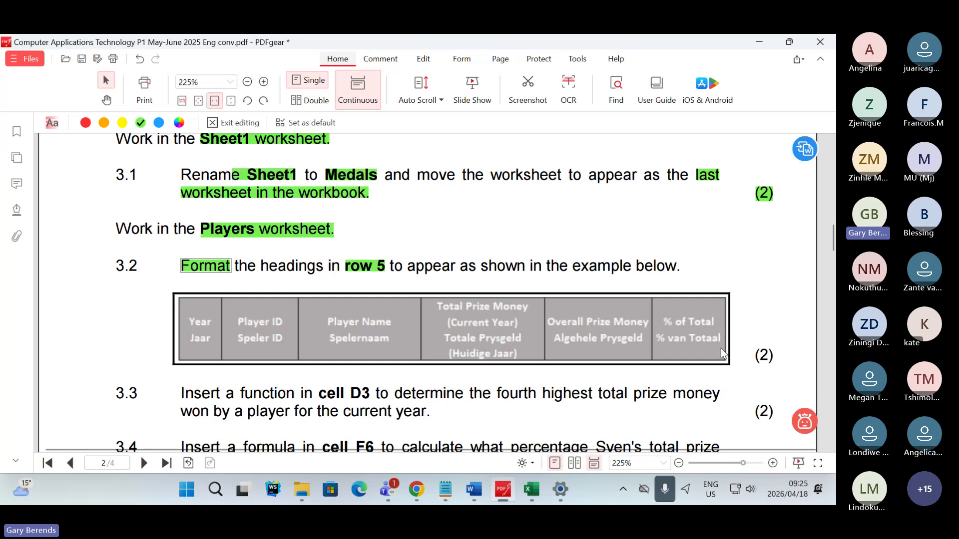
{"action": "left_click", "coordinate": [765, 356]}
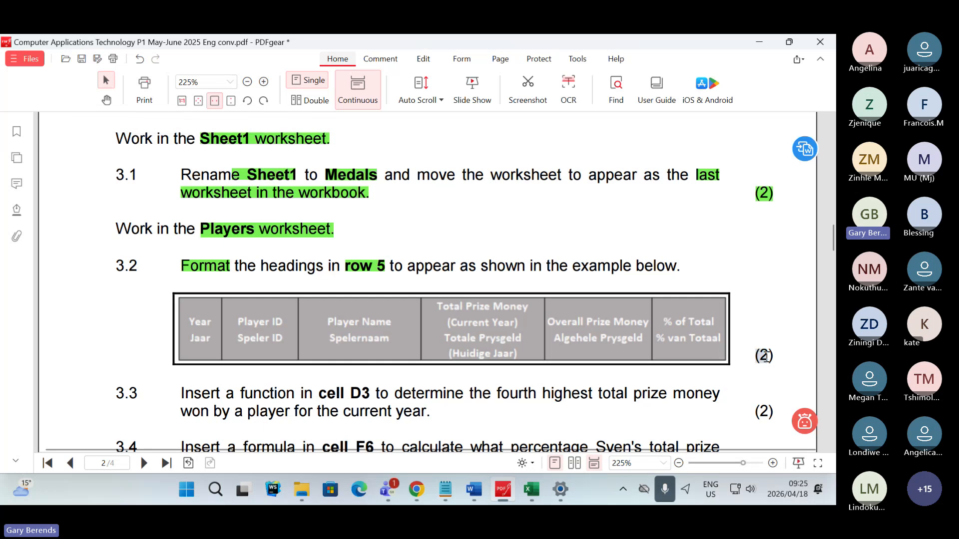
{"action": "left_click_drag", "start_coordinate": [767, 356], "coordinate": [774, 357]}
{"action": "left_click", "coordinate": [786, 378]}
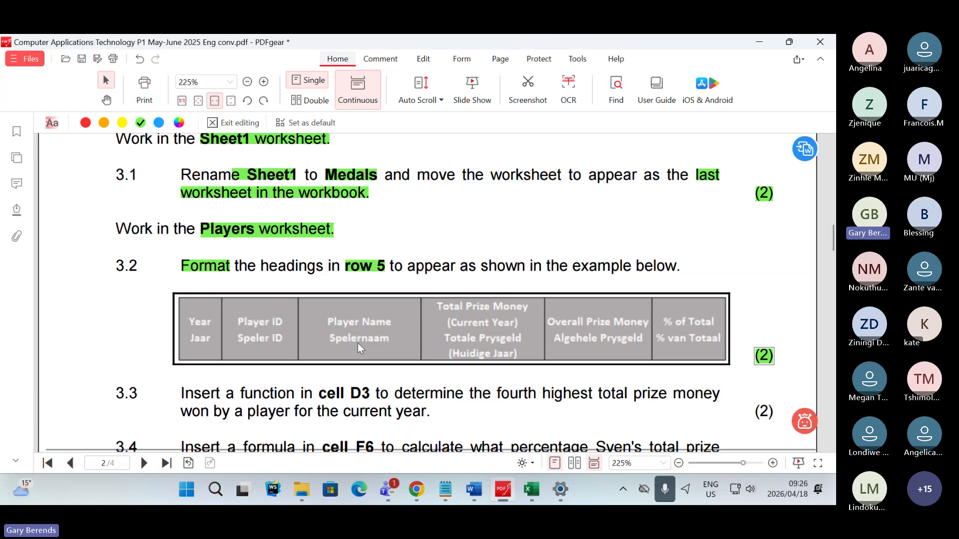
- Switch to the 3Rank workbook in Excel and centre the row 5 headings in A5:F5 horizontally
{"action": "key", "text": "alt+Tab"}
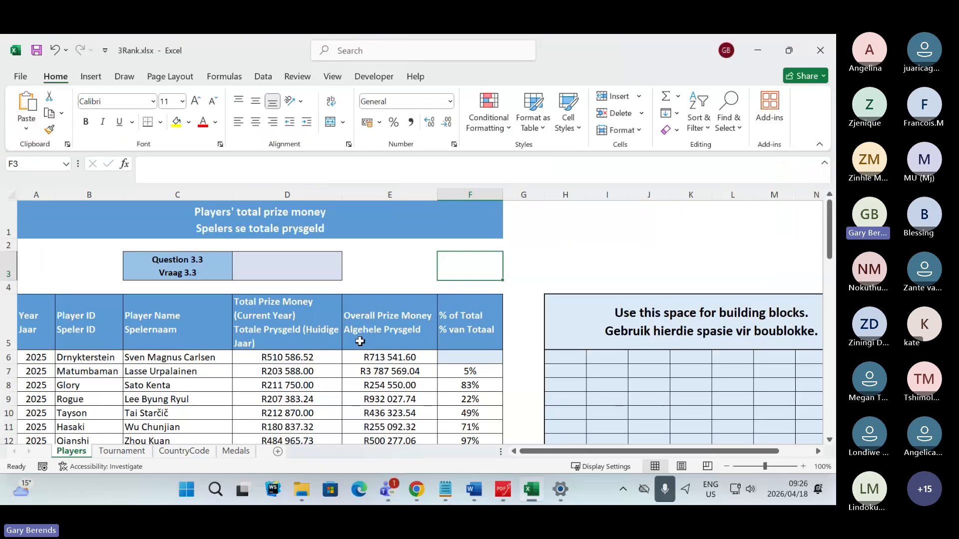
{"action": "left_click_drag", "start_coordinate": [44, 325], "coordinate": [462, 316]}
{"action": "left_click", "coordinate": [257, 124]}
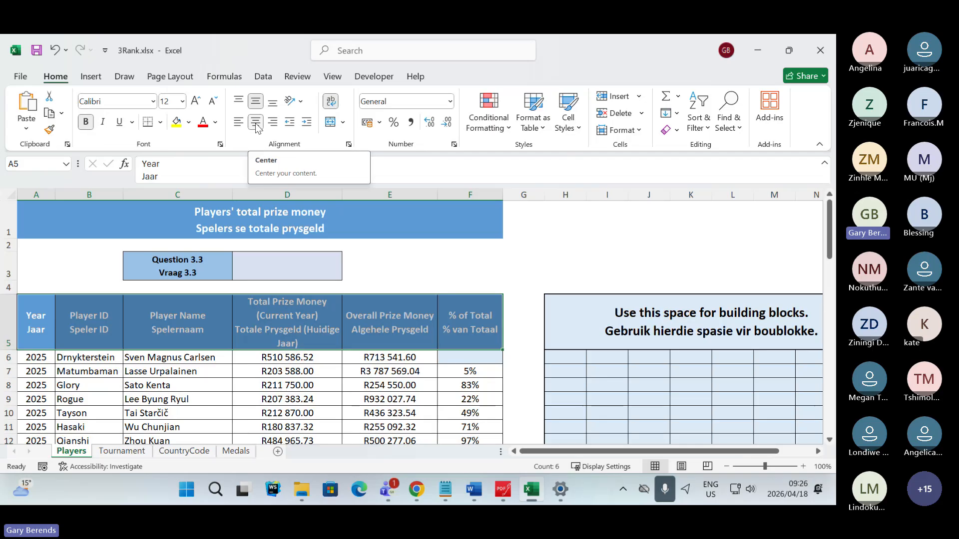
- Try top and bottom vertical alignment on the row 5 headings, restore middle alignment, and deselect the headings
{"action": "left_click", "coordinate": [239, 102]}
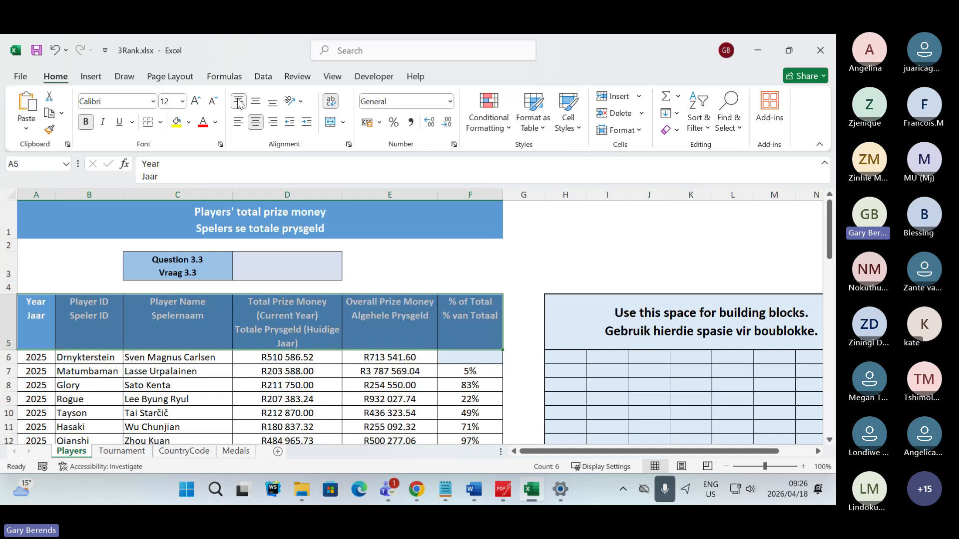
{"action": "left_click", "coordinate": [257, 105]}
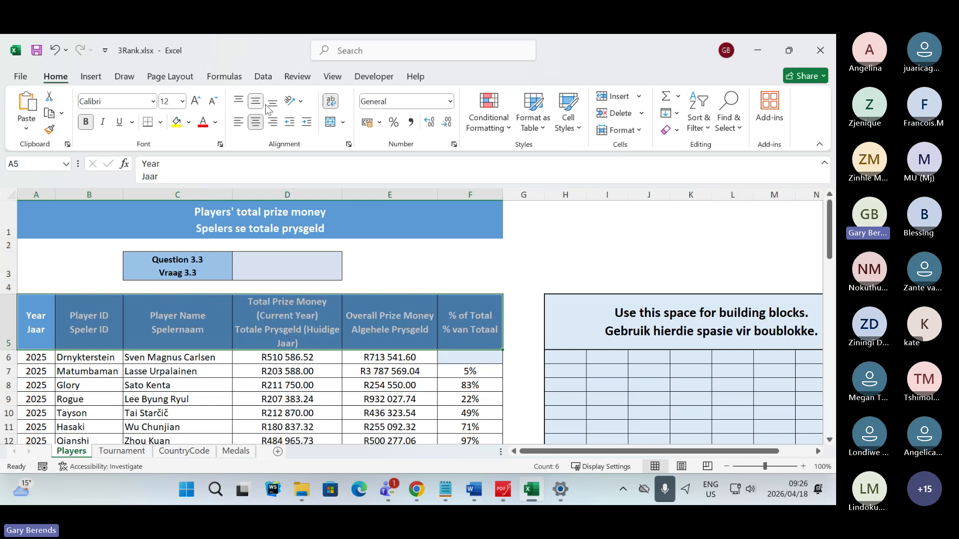
{"action": "left_click", "coordinate": [273, 104]}
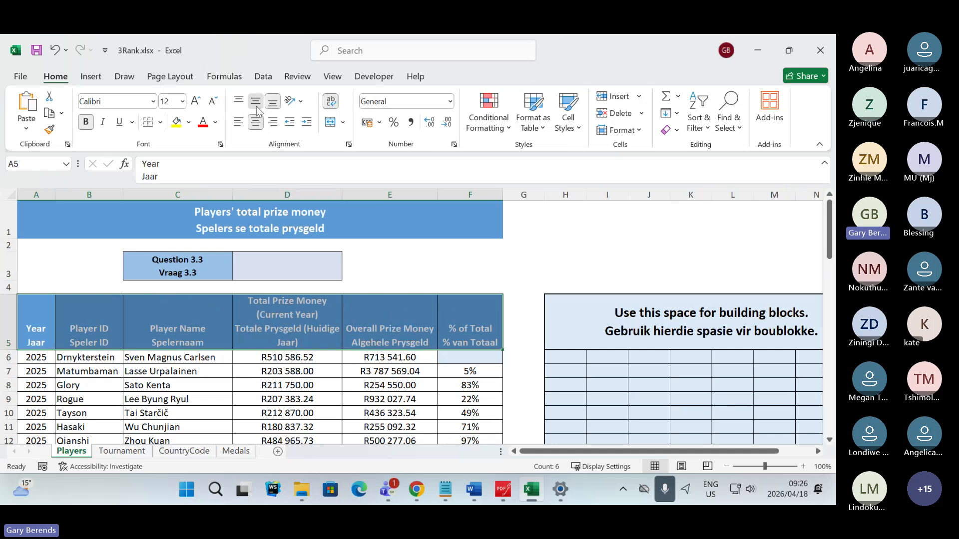
{"action": "left_click", "coordinate": [256, 107]}
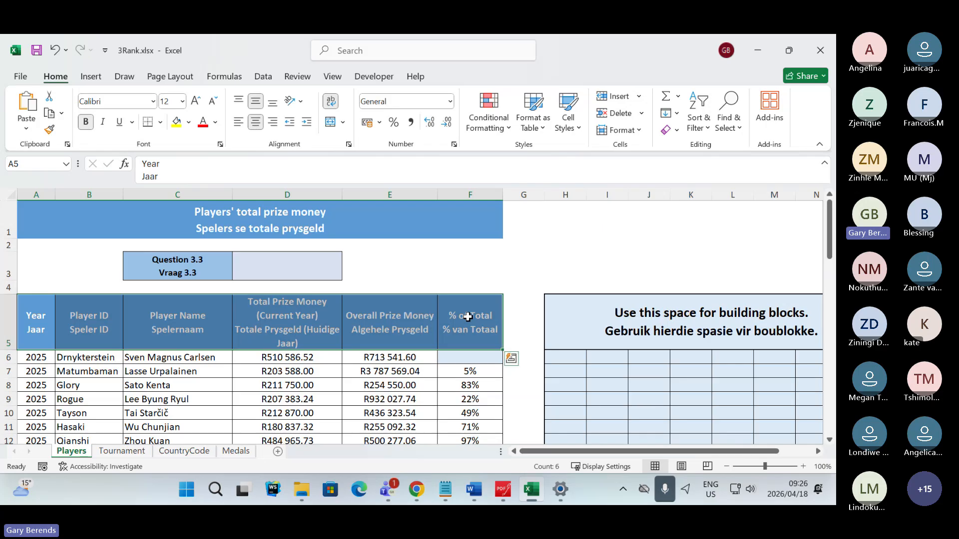
{"action": "left_click", "coordinate": [520, 284]}
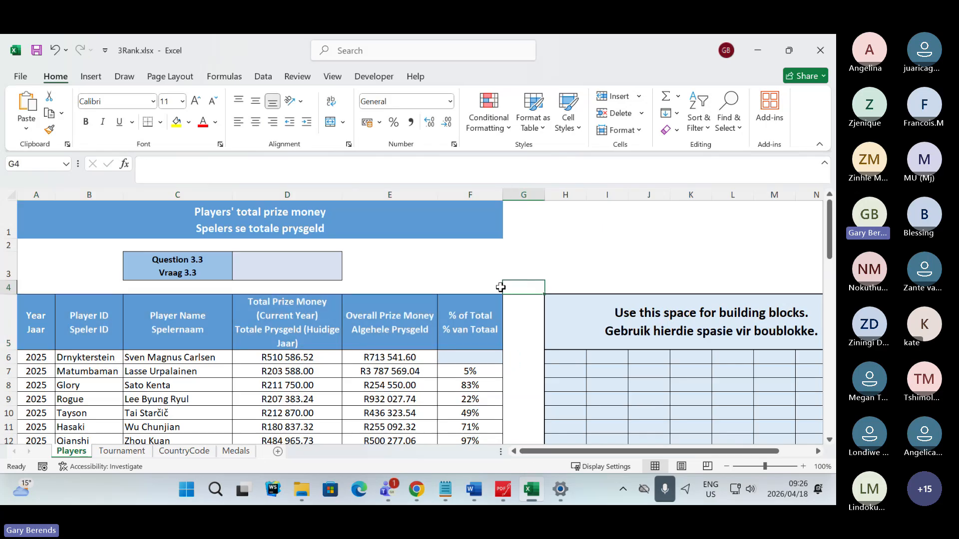
- Check the Teams meeting chat and Question 3.2 in PDFgear, and return to the 3Rank workbook in Excel
{"action": "key", "text": "alt+Tab"}
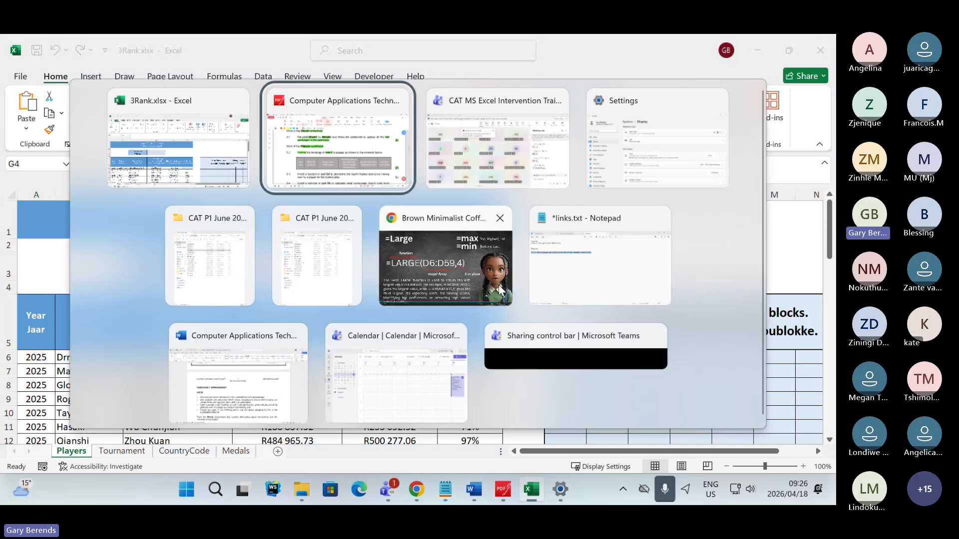
{"action": "key", "text": "alt+Tab"}
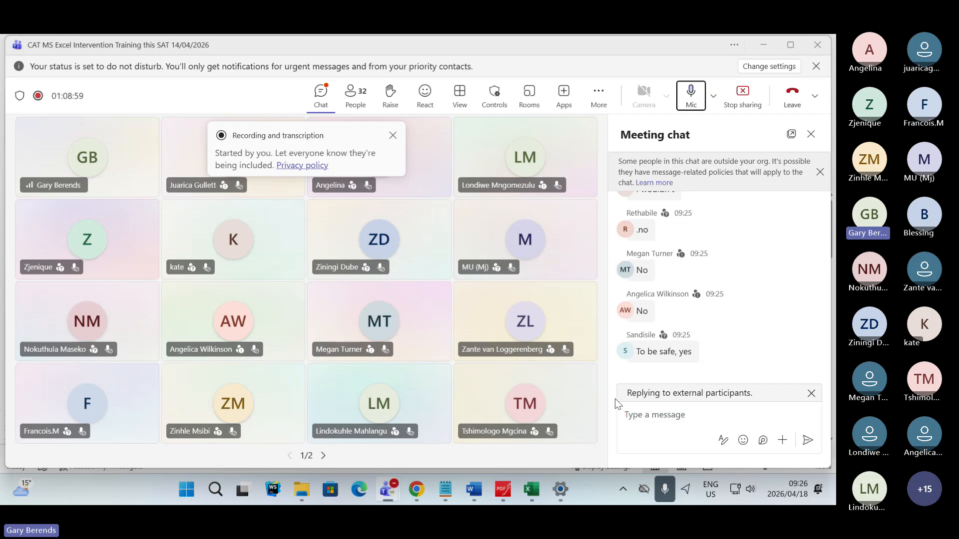
{"action": "left_click", "coordinate": [503, 490]}
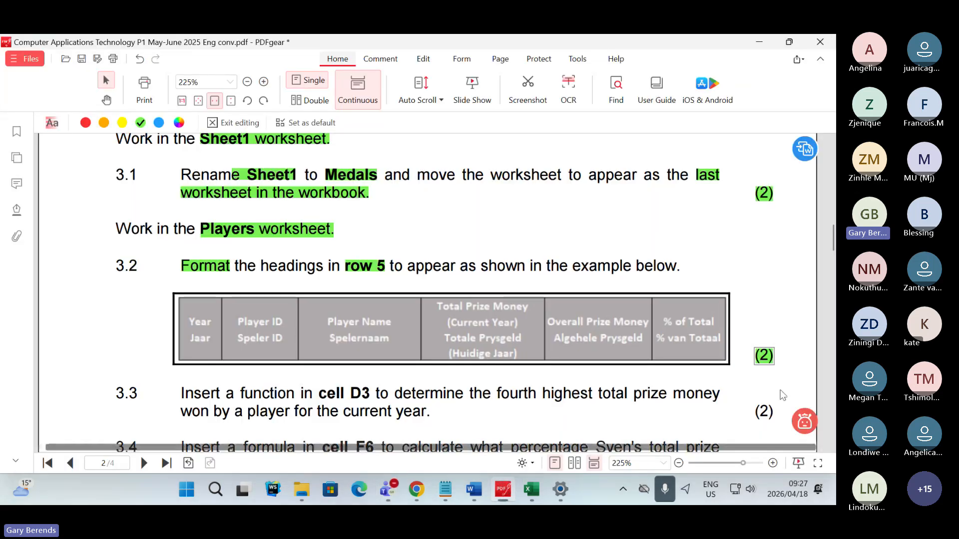
{"action": "key", "text": "alt+Tab"}
{"action": "mouse_move", "coordinate": [568, 484]}
{"action": "key", "text": "alt+Tab"}
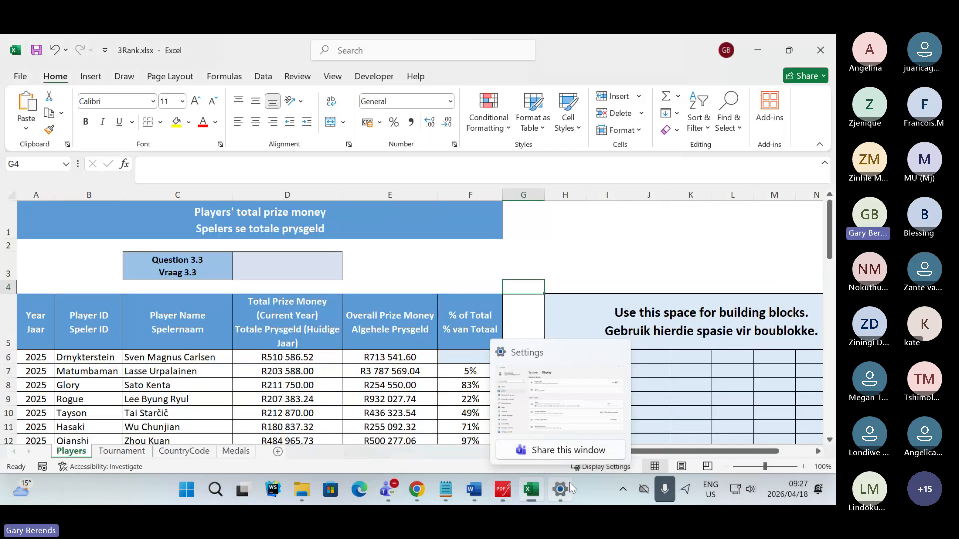
- Switch to the Teams meeting and read the chat replies, muting the microphone briefly and unmuting it
{"action": "key", "text": "alt+Tab"}
{"action": "key", "text": "alt+Tab"}
{"action": "key", "text": "Tab"}
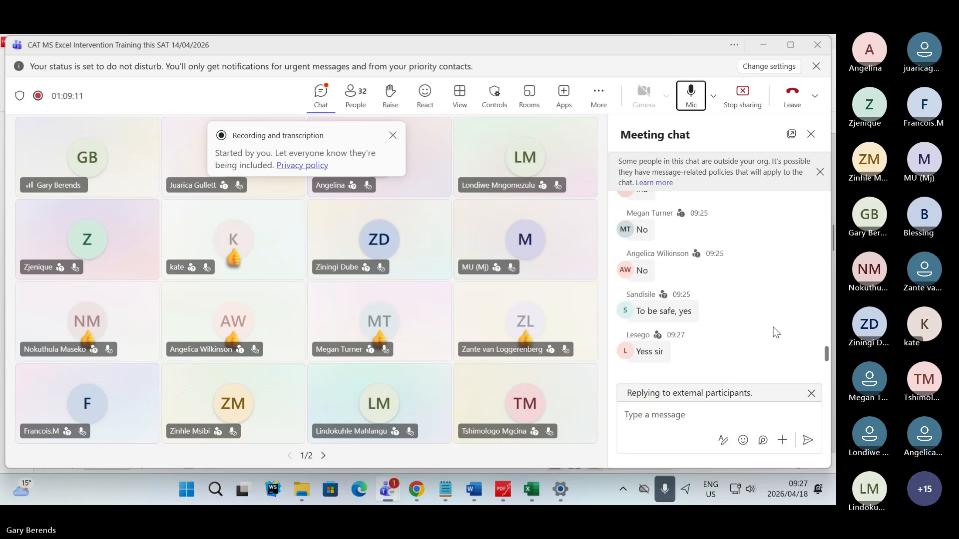
{"action": "left_click", "coordinate": [691, 94]}
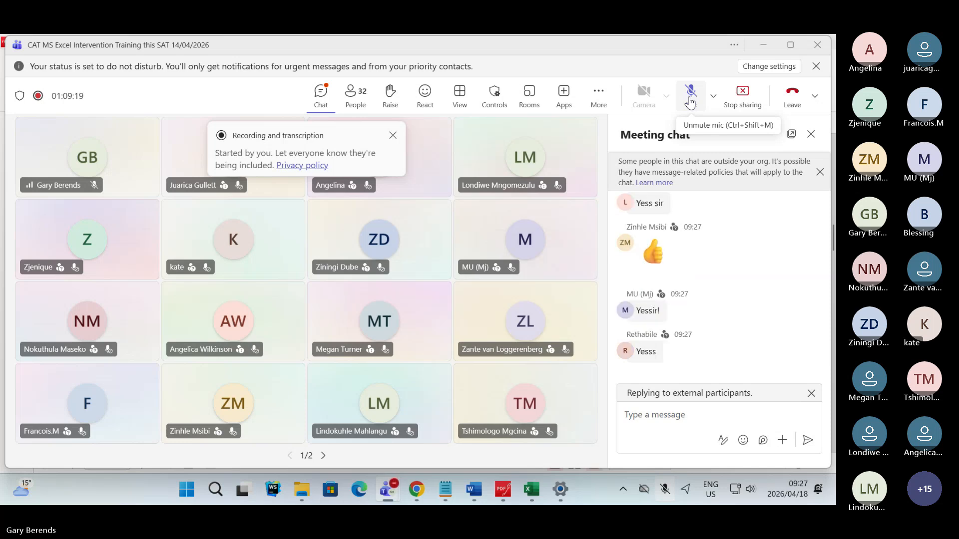
{"action": "left_click", "coordinate": [691, 103]}
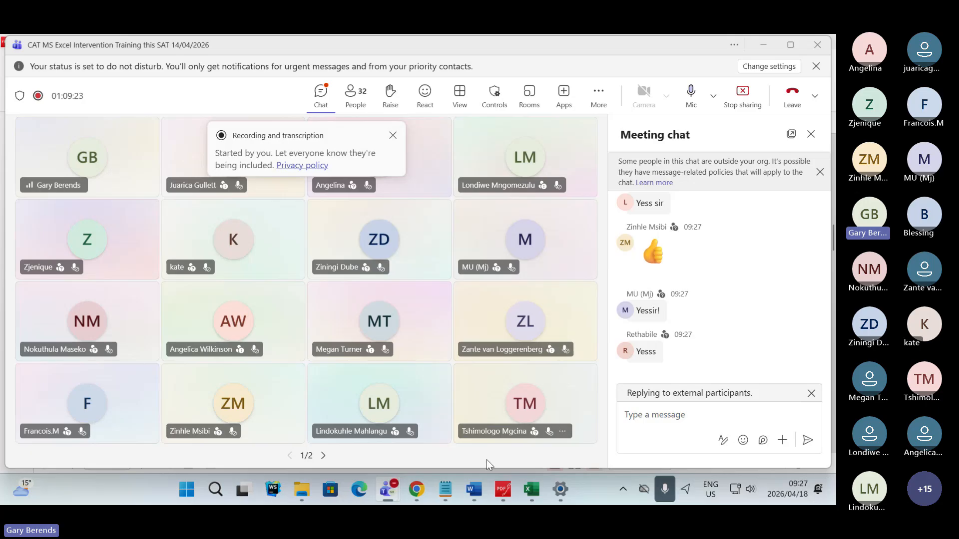
{"action": "mouse_move", "coordinate": [531, 490]}
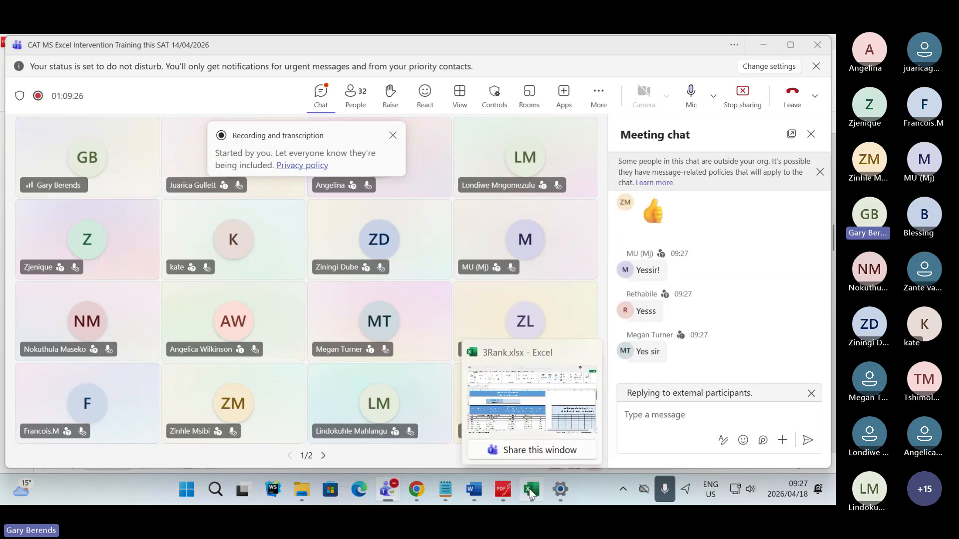
- Switch to the exam paper in PDFgear and read through Questions 3.3 to 3.7 up to the start of Question 4
{"action": "left_click", "coordinate": [503, 490]}
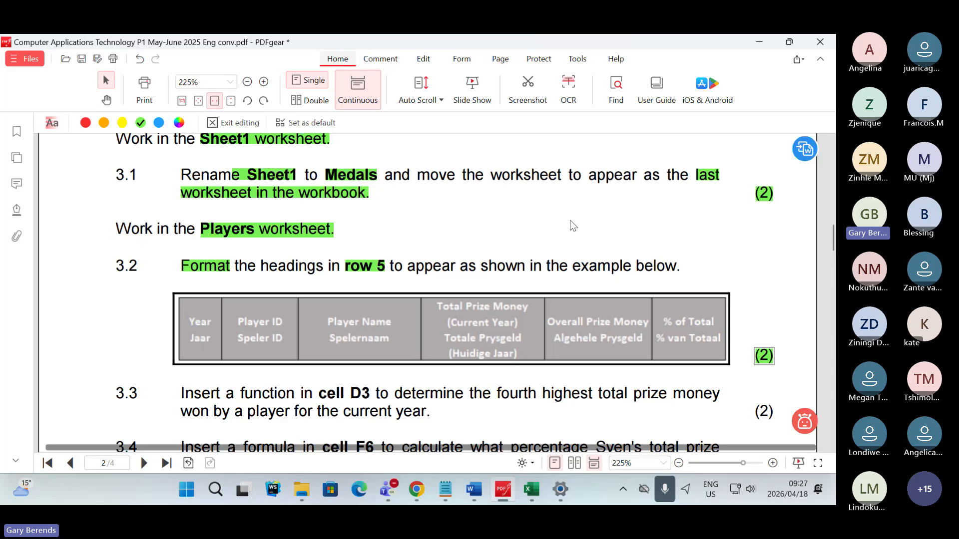
{"action": "scroll", "coordinate": [573, 226], "scroll_direction": "down", "scroll_amount": 1}
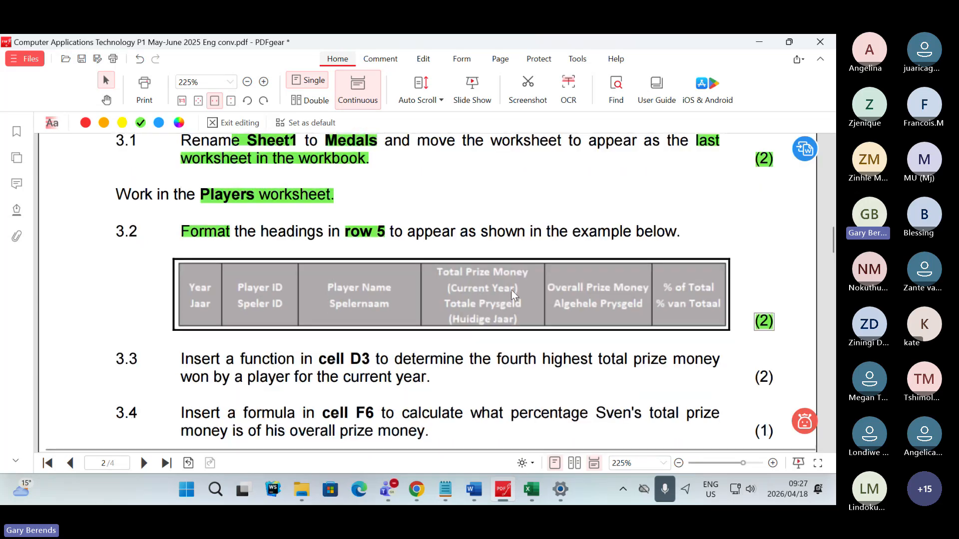
{"action": "scroll", "coordinate": [511, 290], "scroll_direction": "up", "scroll_amount": 2}
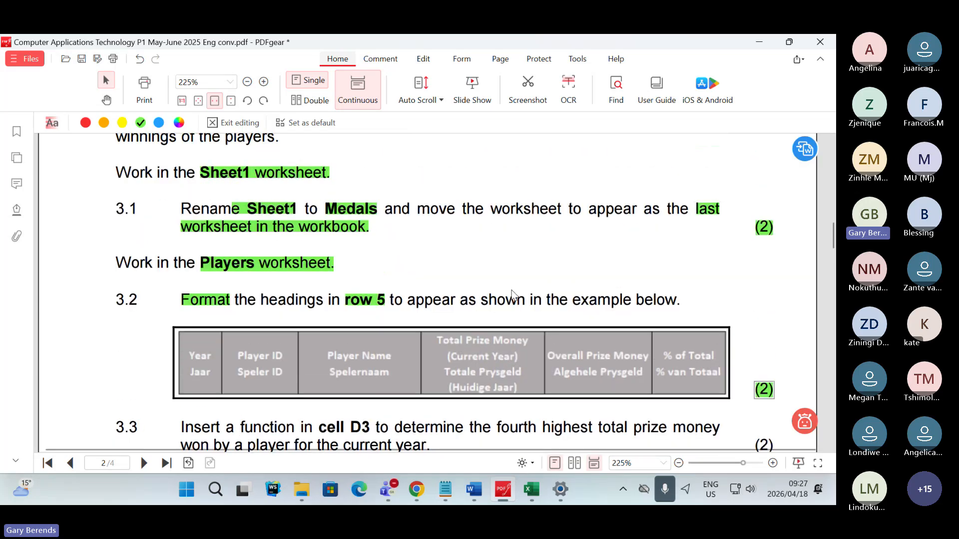
{"action": "scroll", "coordinate": [511, 291], "scroll_direction": "down", "scroll_amount": 1}
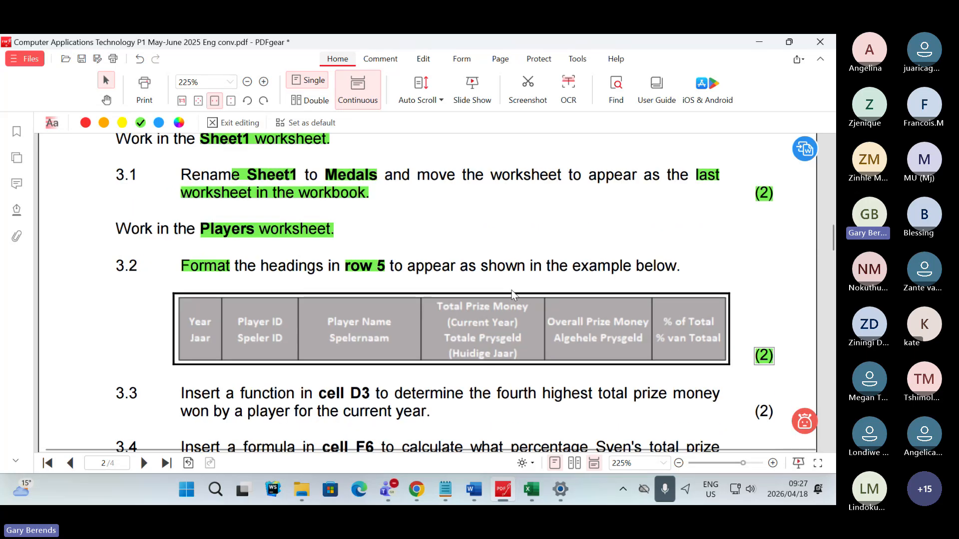
{"action": "scroll", "coordinate": [512, 291], "scroll_direction": "up", "scroll_amount": 1}
{"action": "scroll", "coordinate": [512, 293], "scroll_direction": "down", "scroll_amount": 1}
{"action": "scroll", "coordinate": [513, 293], "scroll_direction": "down", "scroll_amount": 1}
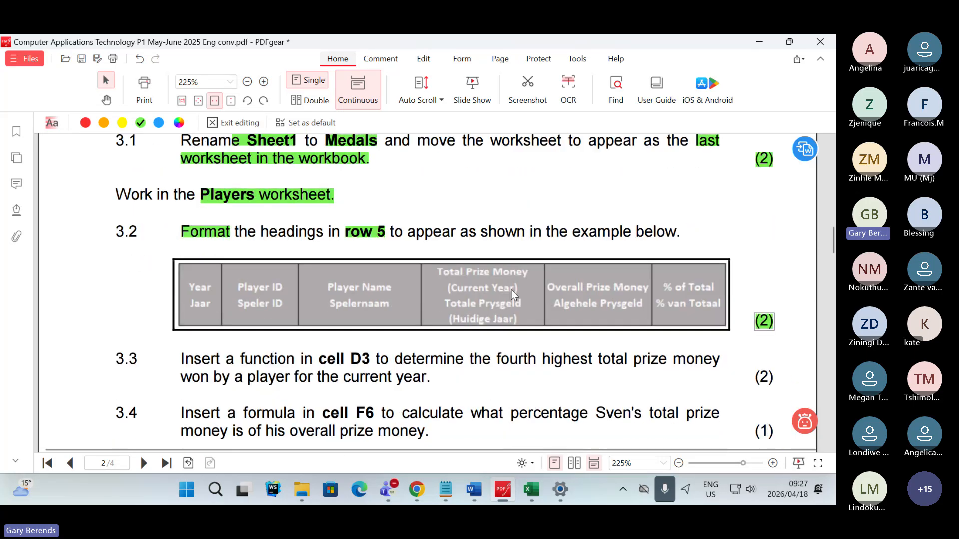
{"action": "scroll", "coordinate": [512, 290], "scroll_direction": "down", "scroll_amount": 2}
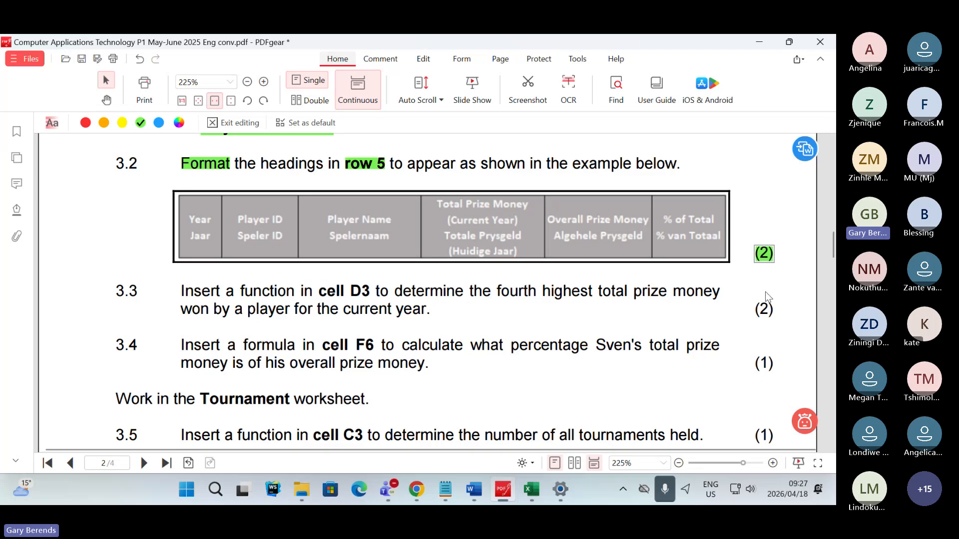
{"action": "scroll", "coordinate": [685, 354], "scroll_direction": "down", "scroll_amount": 3}
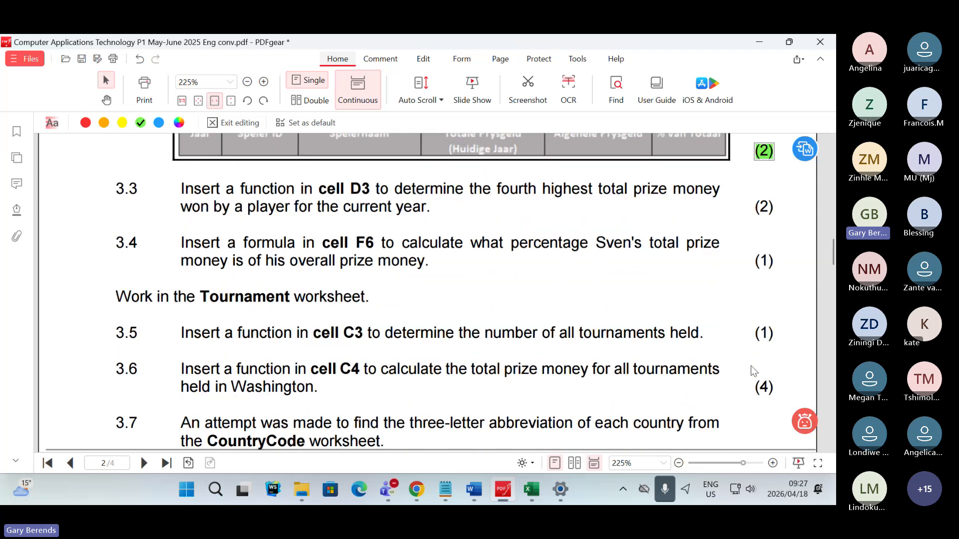
{"action": "scroll", "coordinate": [677, 350], "scroll_direction": "down", "scroll_amount": 4}
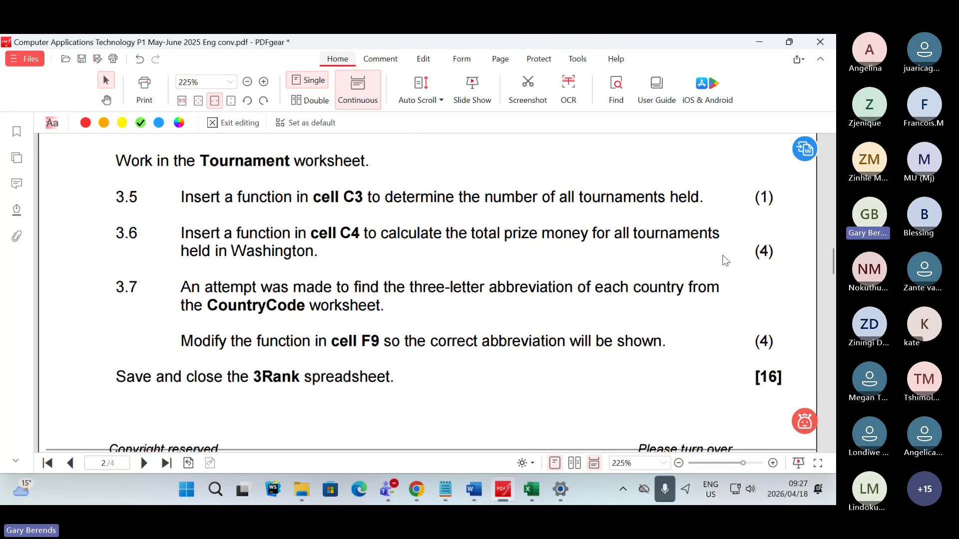
{"action": "scroll", "coordinate": [554, 306], "scroll_direction": "down", "scroll_amount": 18}
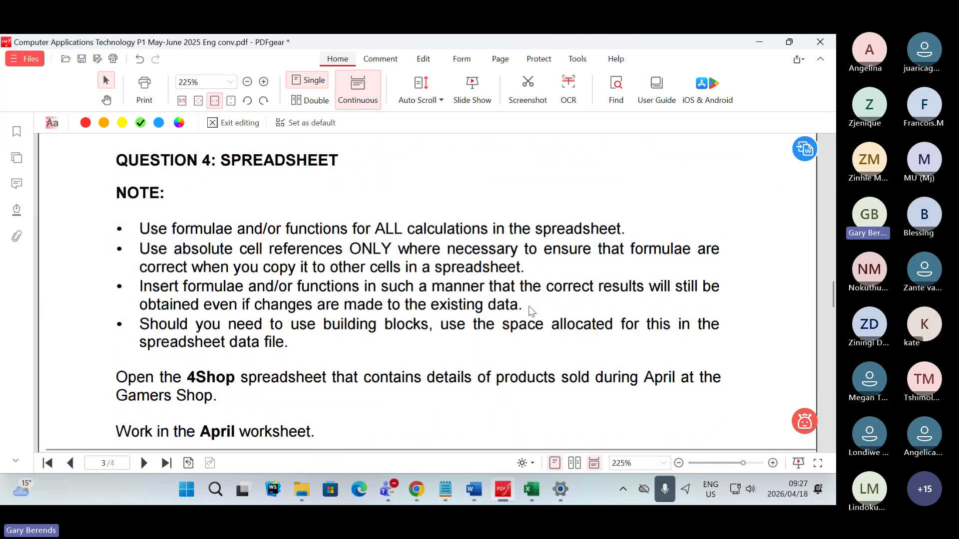
- Skim the Question 4 instructions and Question 4.4 in the exam paper, and return through Question 3 to Question 3.3
{"action": "scroll", "coordinate": [531, 310], "scroll_direction": "down", "scroll_amount": 20}
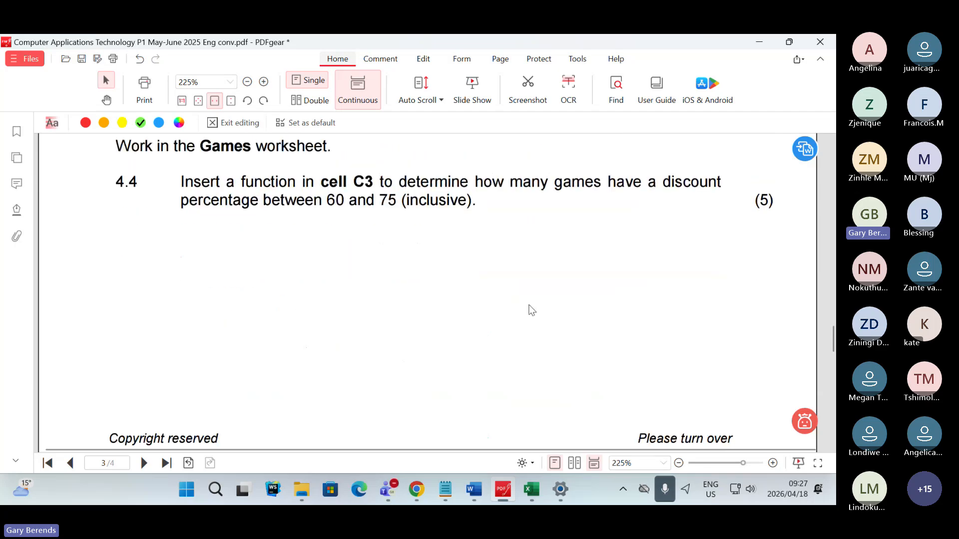
{"action": "scroll", "coordinate": [531, 310], "scroll_direction": "up", "scroll_amount": 20}
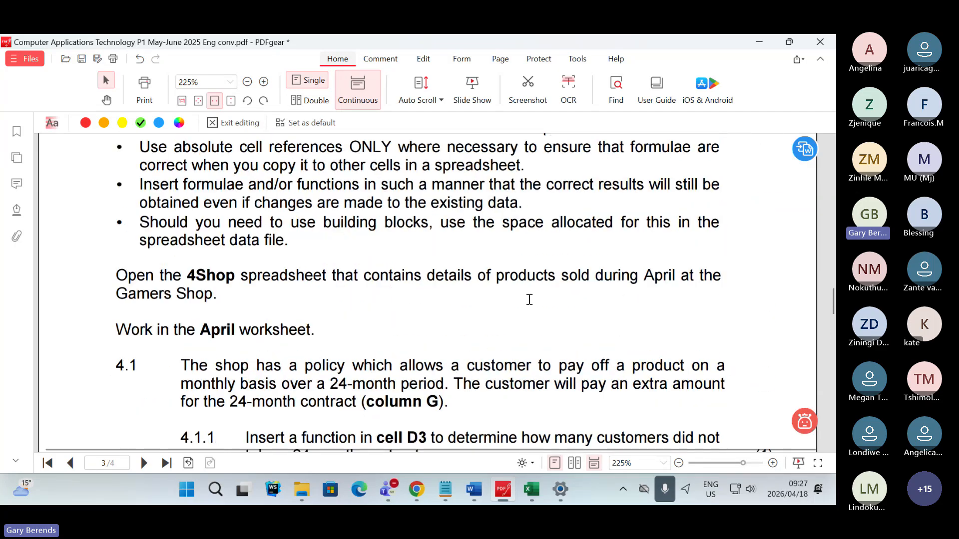
{"action": "scroll", "coordinate": [530, 299], "scroll_direction": "up", "scroll_amount": 15}
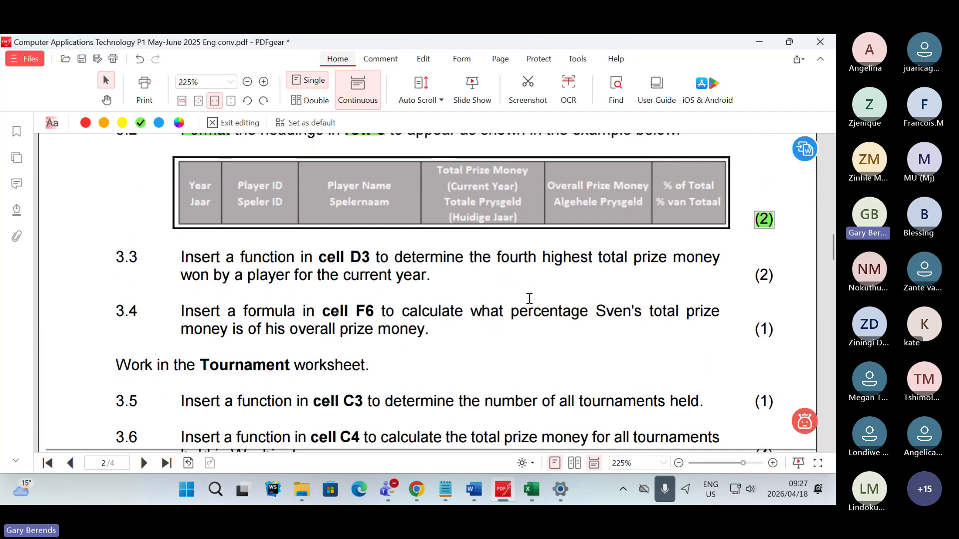
{"action": "scroll", "coordinate": [529, 297], "scroll_direction": "up", "scroll_amount": 1}
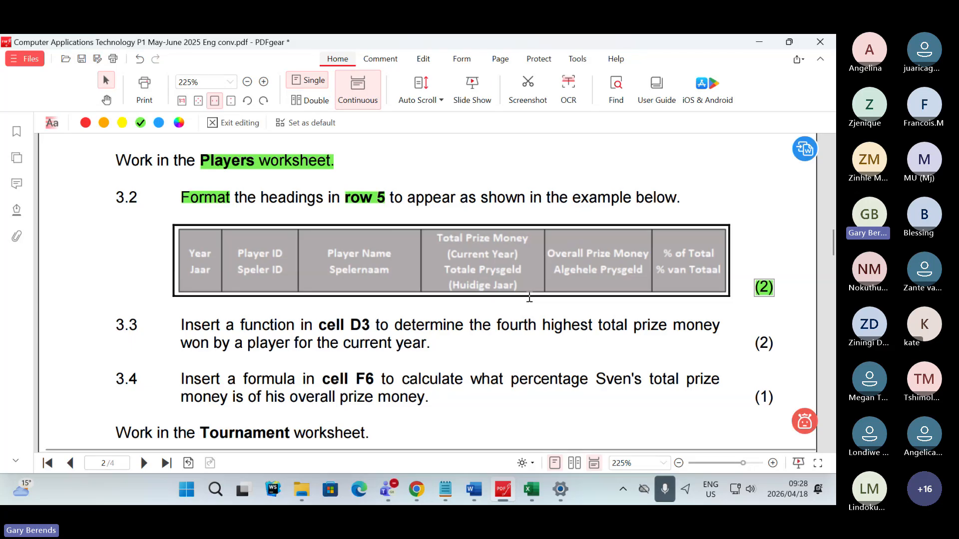
{"action": "scroll", "coordinate": [596, 298], "scroll_direction": "up", "scroll_amount": 3}
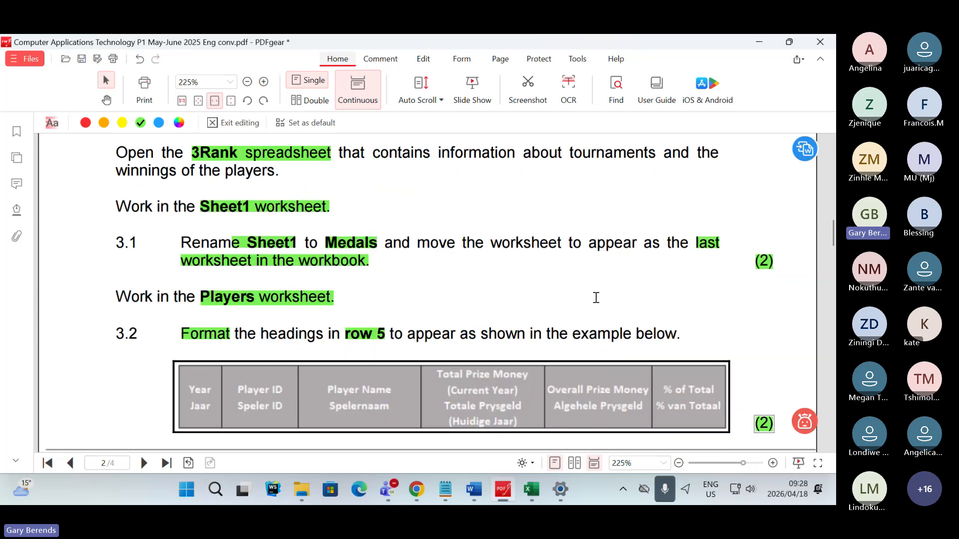
{"action": "scroll", "coordinate": [595, 295], "scroll_direction": "up", "scroll_amount": 3}
{"action": "scroll", "coordinate": [591, 292], "scroll_direction": "down", "scroll_amount": 5}
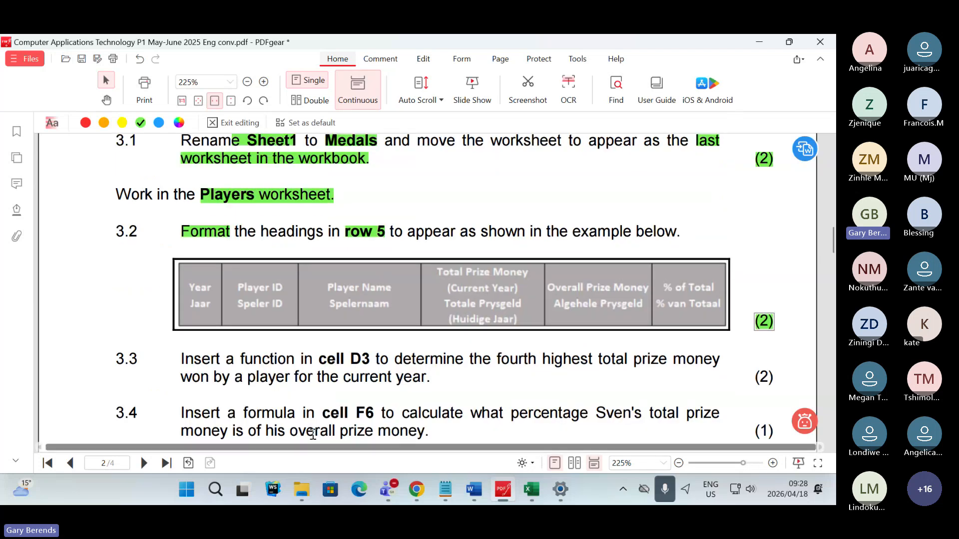
{"action": "scroll", "coordinate": [326, 412], "scroll_direction": "down", "scroll_amount": 1}
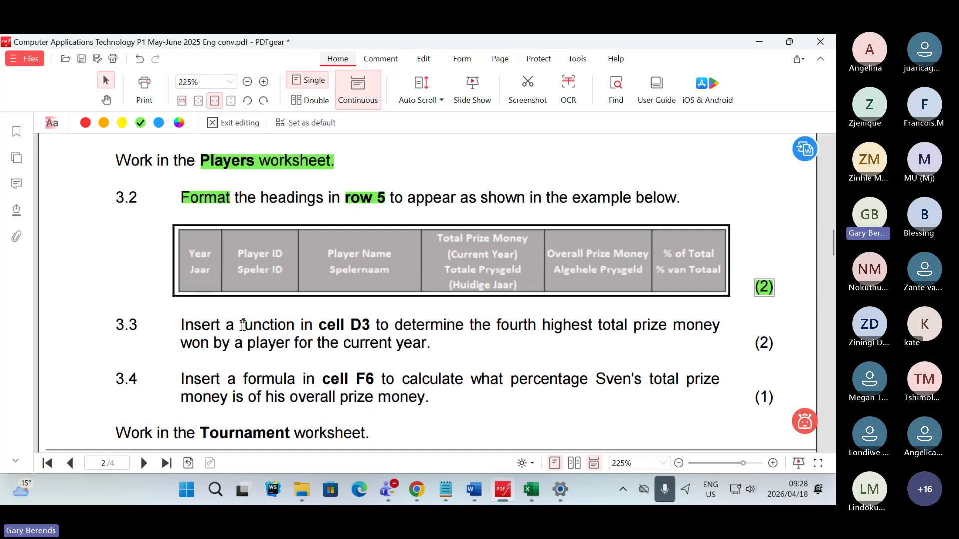
- Highlight "cell D3" in Question 3.3 in green, and select cell D3 on the Players worksheet in Excel
{"action": "left_click_drag", "start_coordinate": [319, 324], "coordinate": [370, 326]}
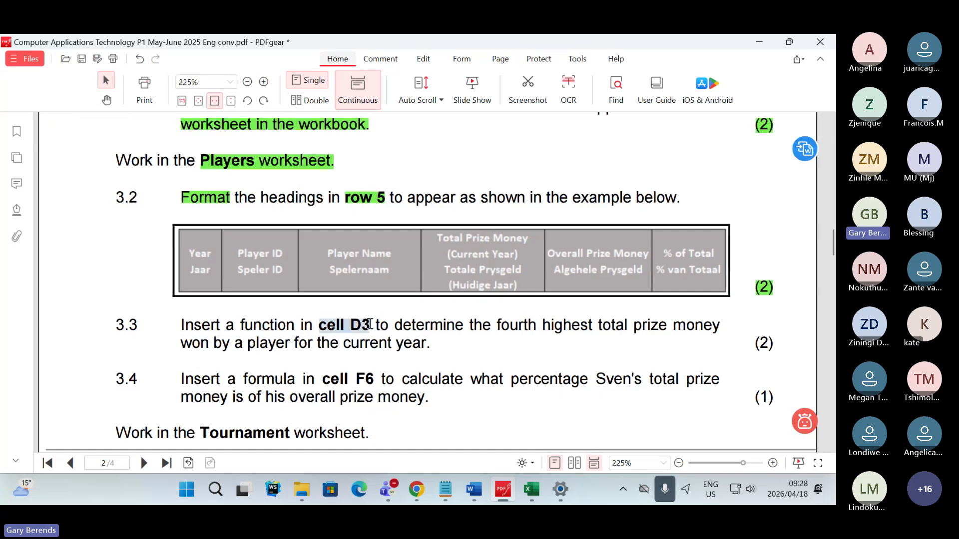
{"action": "left_click", "coordinate": [409, 362]}
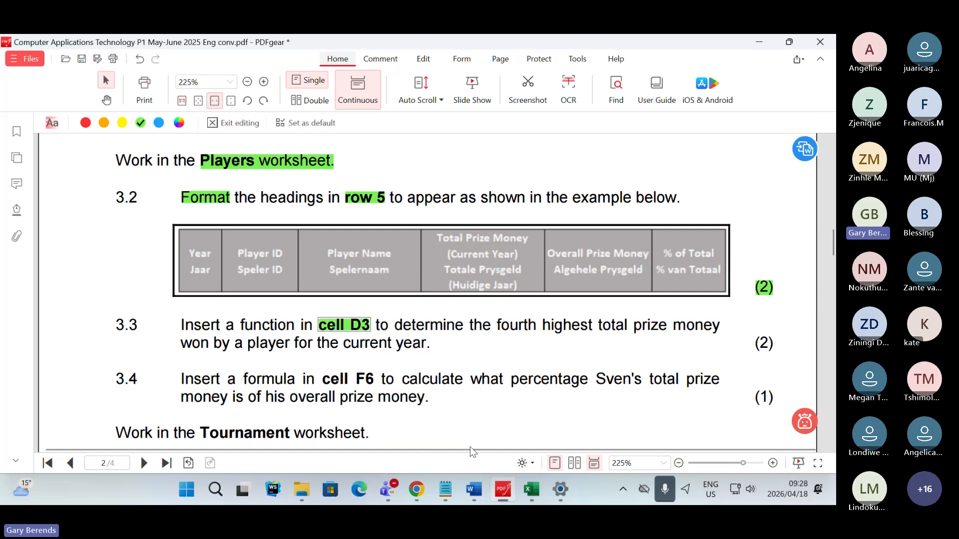
{"action": "left_click", "coordinate": [532, 490]}
{"action": "left_click", "coordinate": [304, 275]}
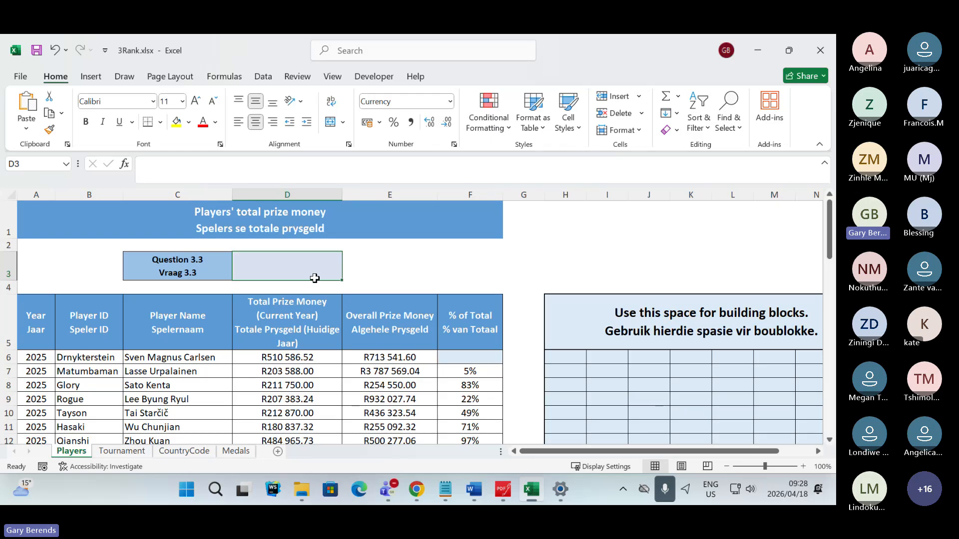
- Switch to PDFgear and highlight "determine", the phrase "fourth highest total" and "current year" in Question 3.3 in green
{"action": "left_click", "coordinate": [503, 490]}
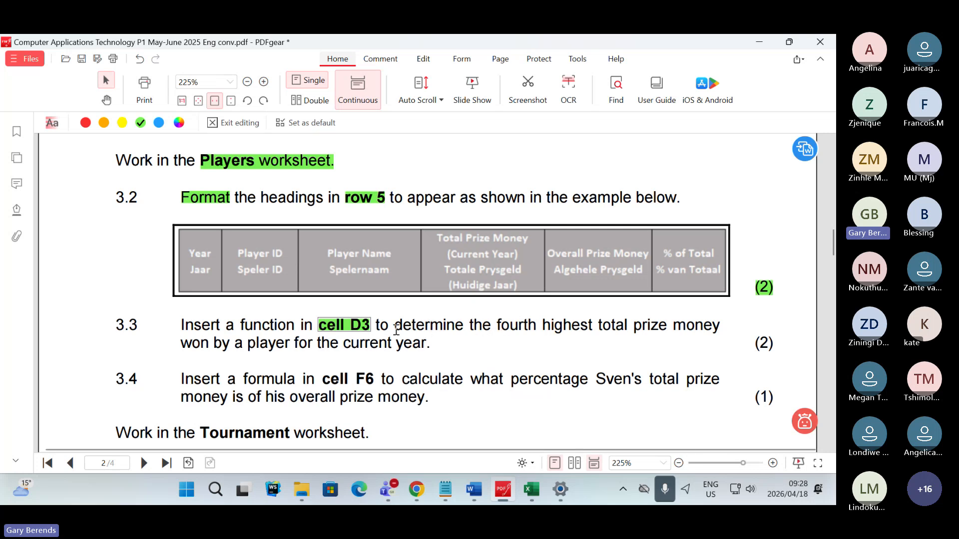
{"action": "left_click_drag", "start_coordinate": [394, 328], "coordinate": [628, 326]}
{"action": "left_click", "coordinate": [557, 365]}
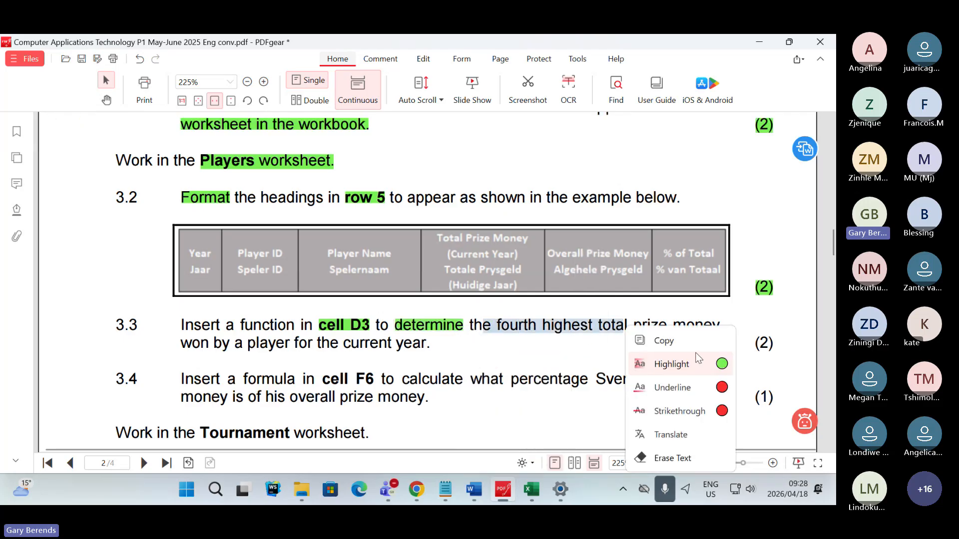
{"action": "mouse_move", "coordinate": [719, 365]}
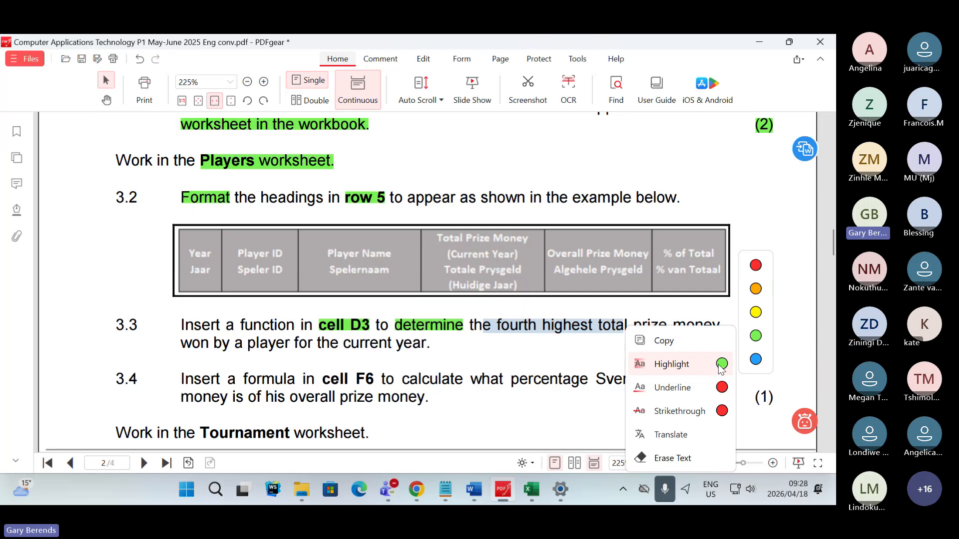
{"action": "left_click", "coordinate": [720, 365]}
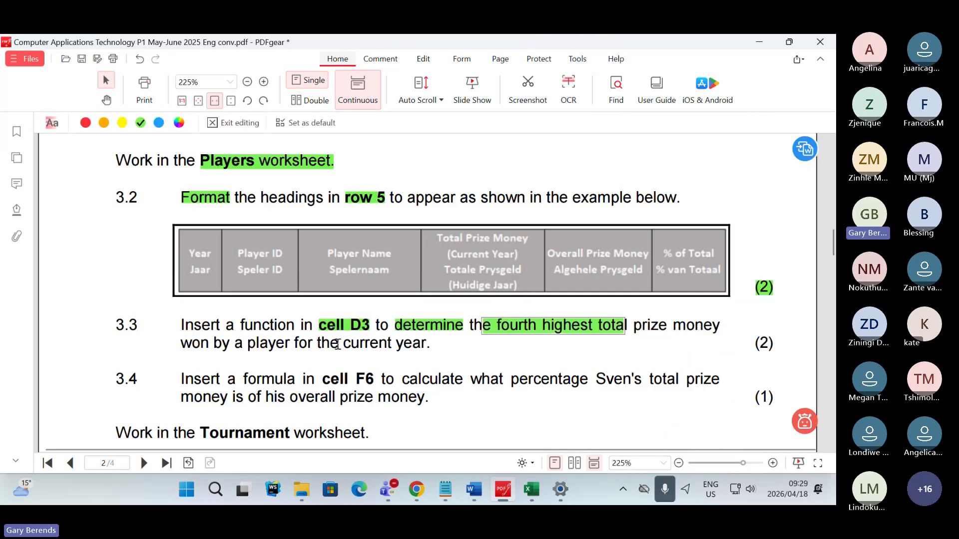
{"action": "left_click_drag", "start_coordinate": [344, 345], "coordinate": [434, 345]}
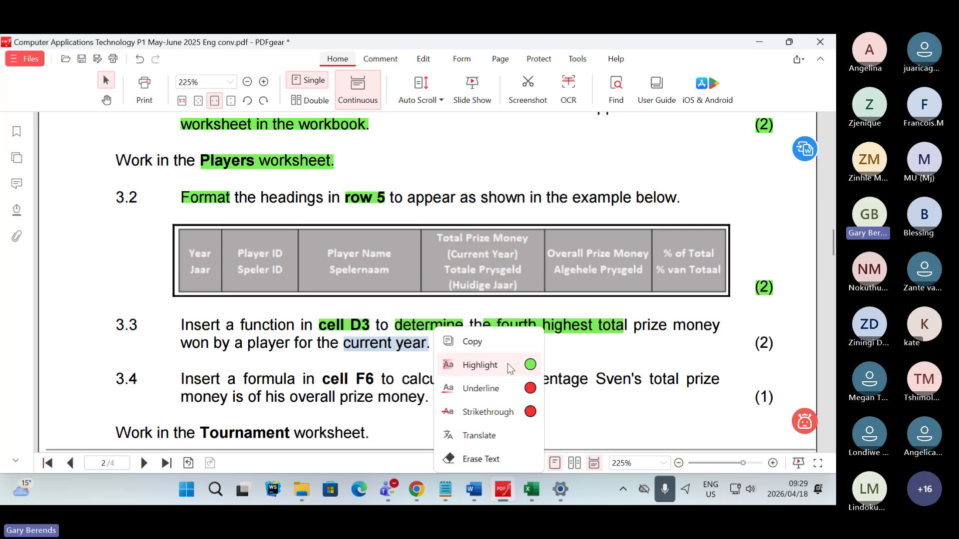
{"action": "left_click", "coordinate": [527, 365]}
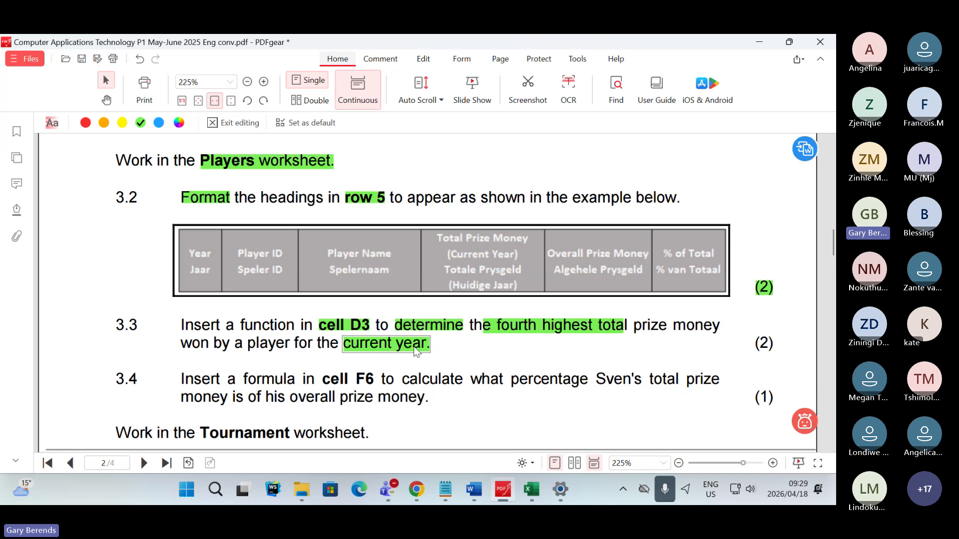
- Switch to the 3Rank workbook in Excel and compare the headings in D5, E5 and F5 against Question 3.3
{"action": "left_click", "coordinate": [533, 487]}
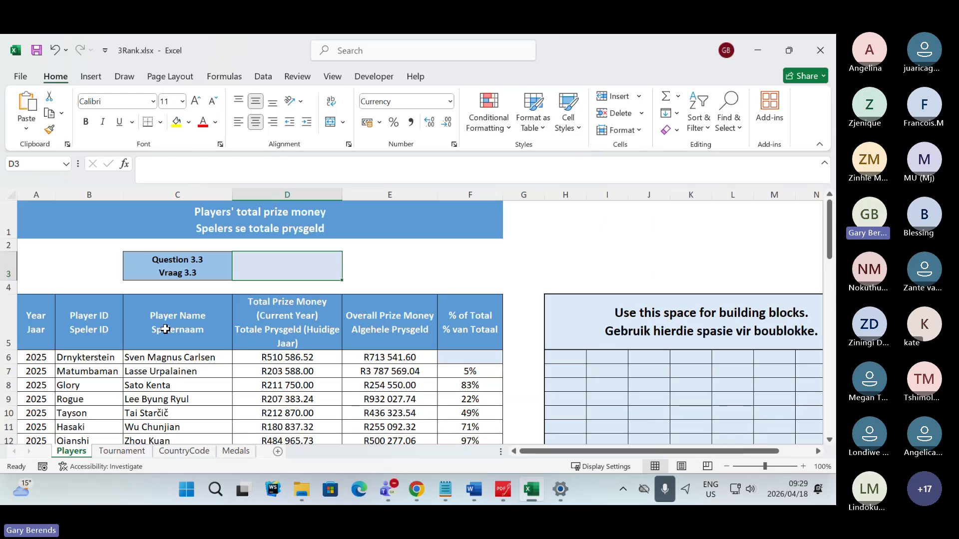
{"action": "left_click", "coordinate": [288, 324]}
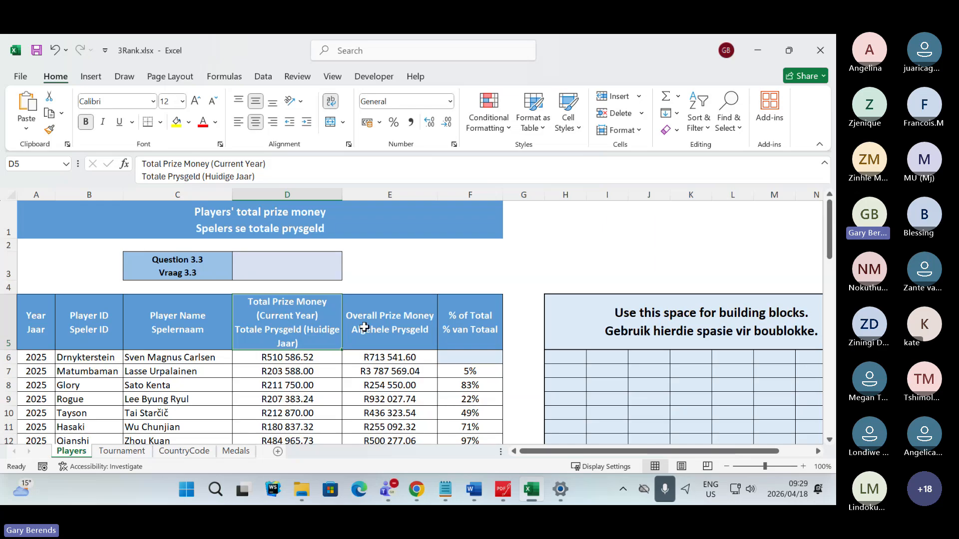
{"action": "left_click", "coordinate": [391, 325]}
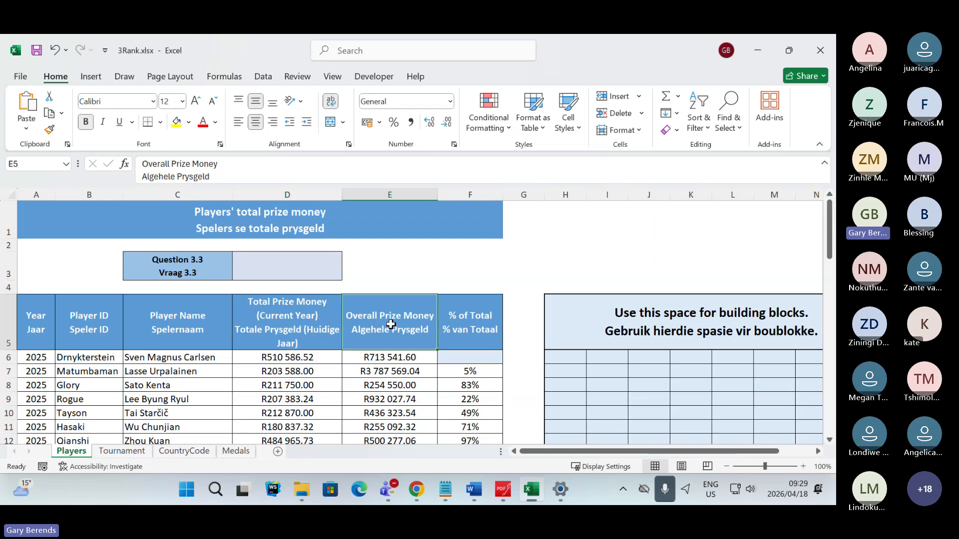
{"action": "left_click", "coordinate": [475, 323]}
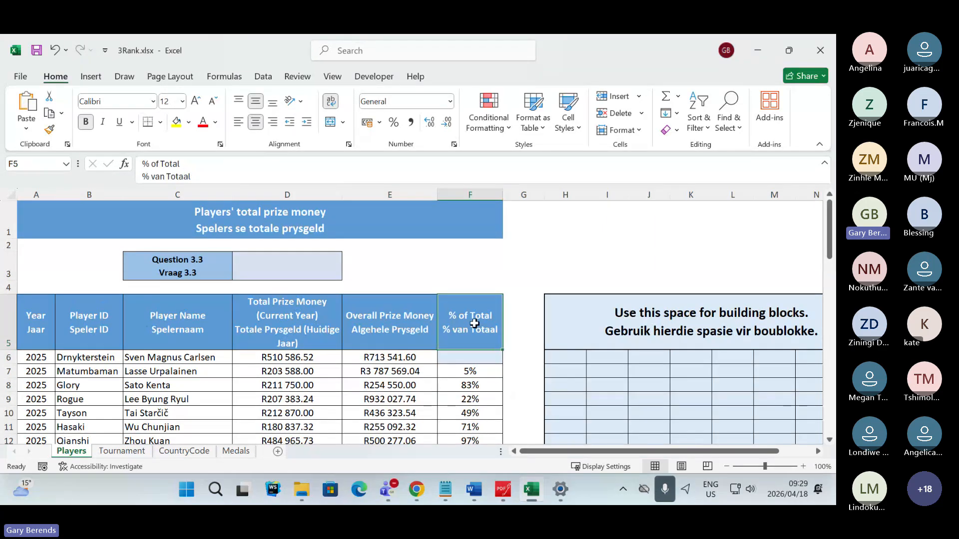
{"action": "left_click", "coordinate": [395, 330]}
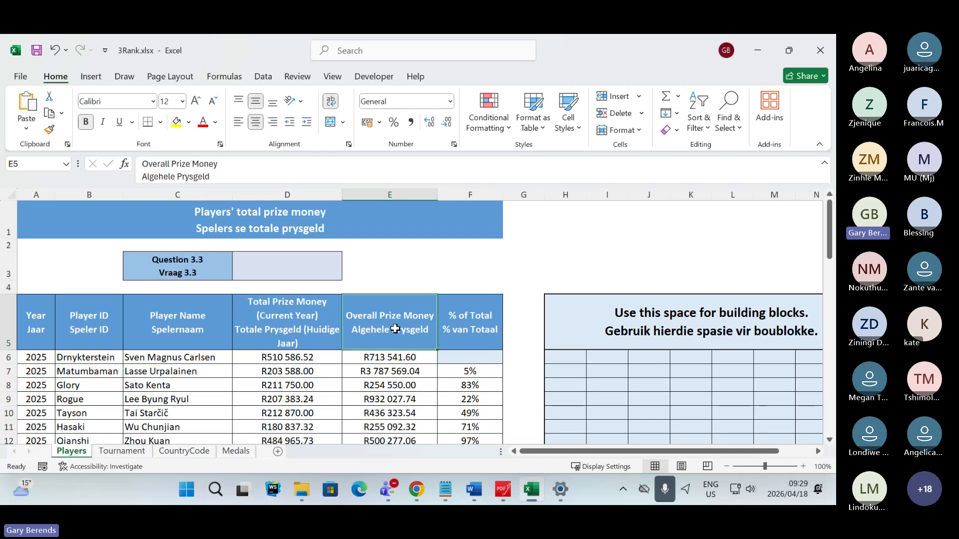
{"action": "left_click", "coordinate": [404, 287]}
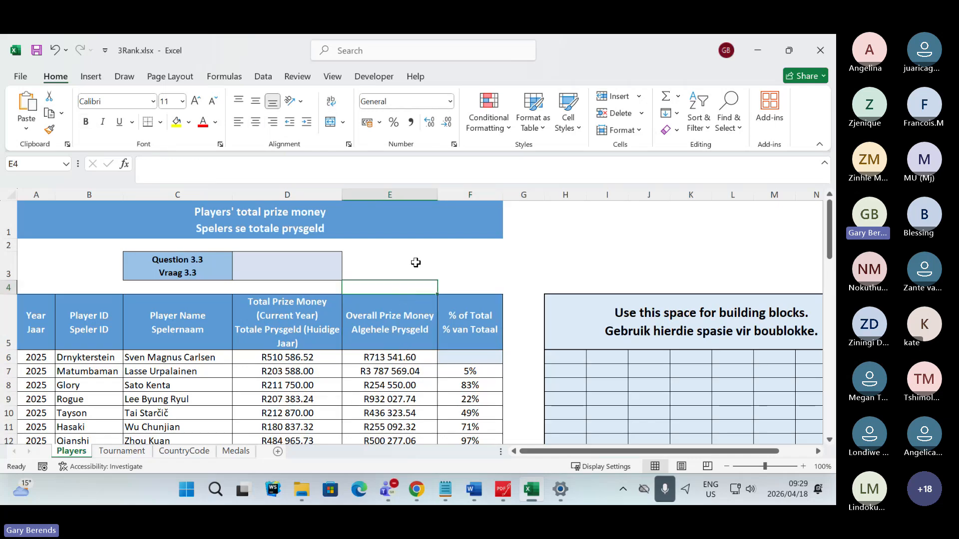
{"action": "left_click", "coordinate": [498, 268]}
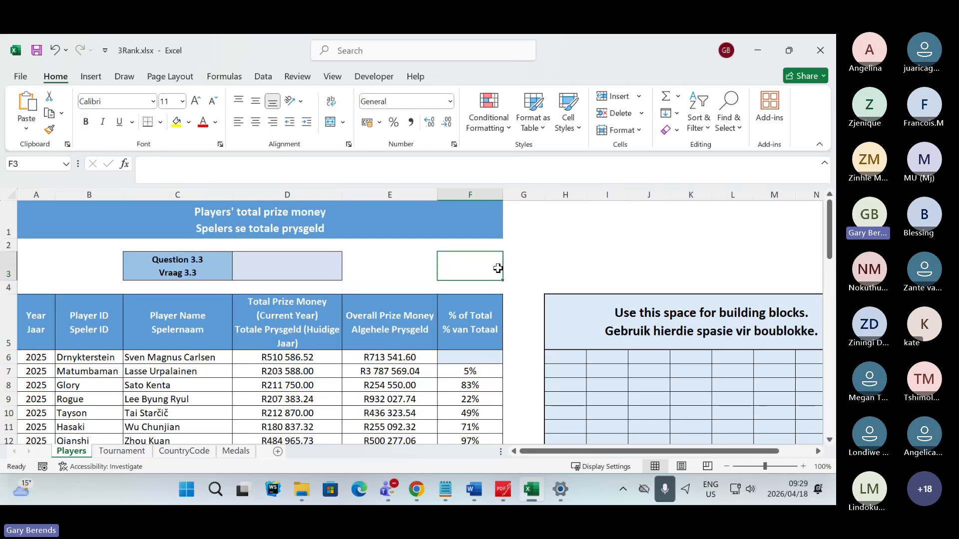
{"action": "left_click", "coordinate": [410, 283]}
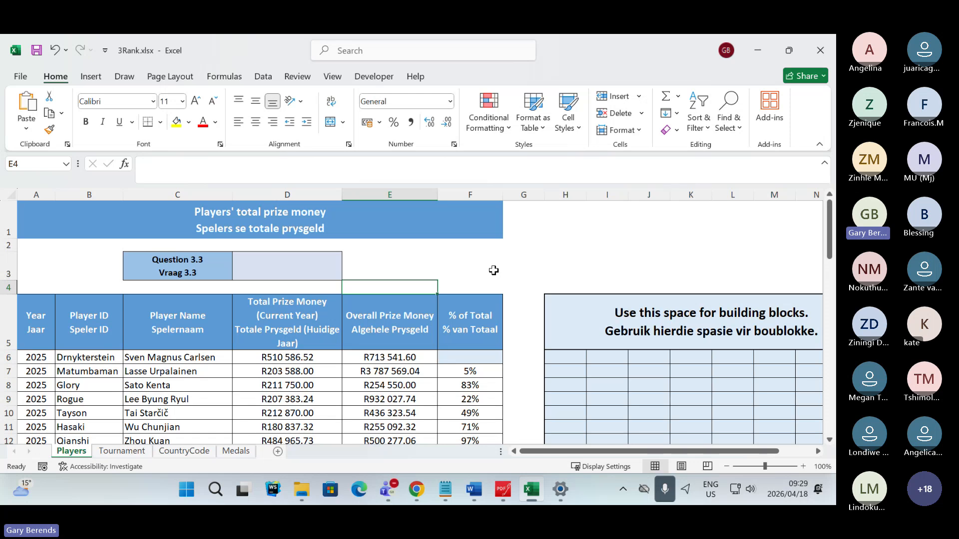
- Check the Teams meeting chat for replies, and switch to PDFgear to reread Question 3.3
{"action": "key", "text": "alt+Tab"}
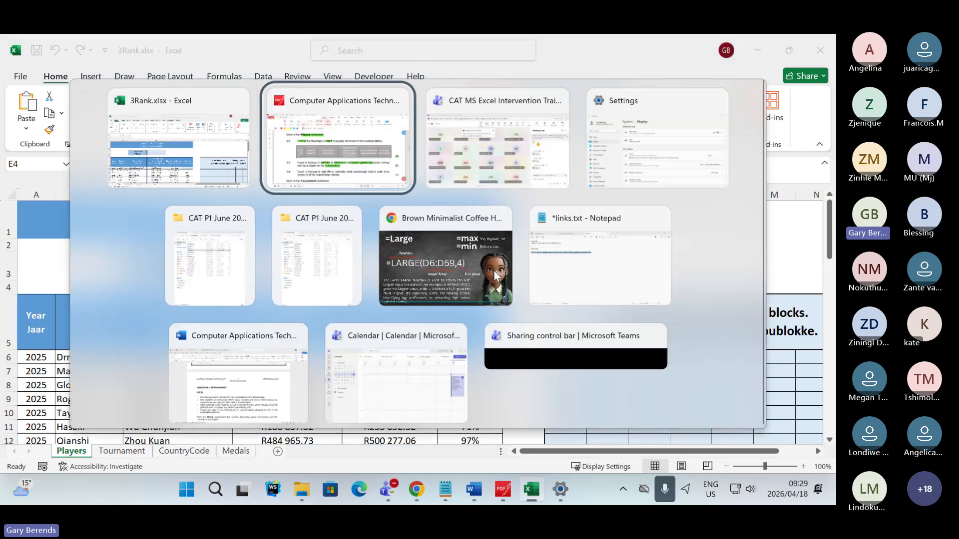
{"action": "key", "text": "alt+Tab"}
{"action": "mouse_move", "coordinate": [495, 275]}
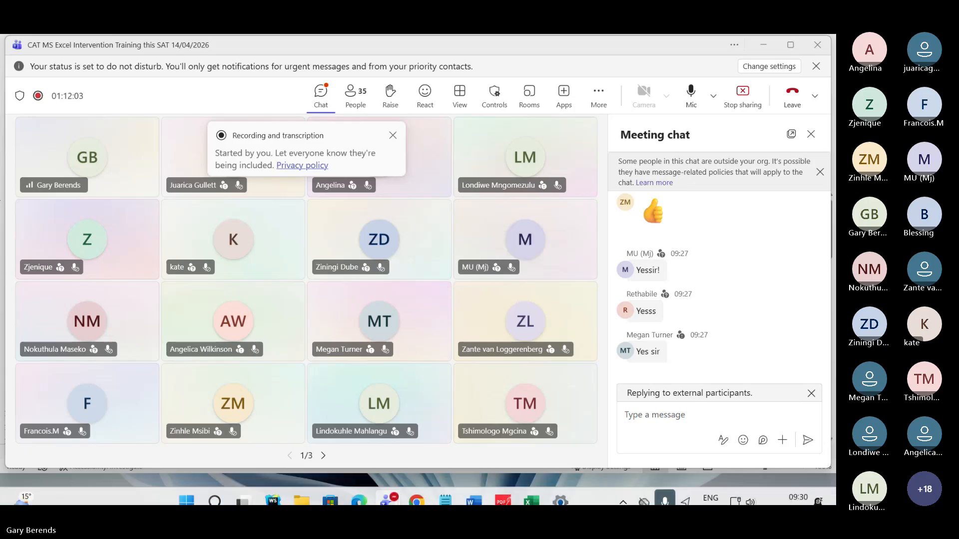
{"action": "left_click", "coordinate": [501, 491]}
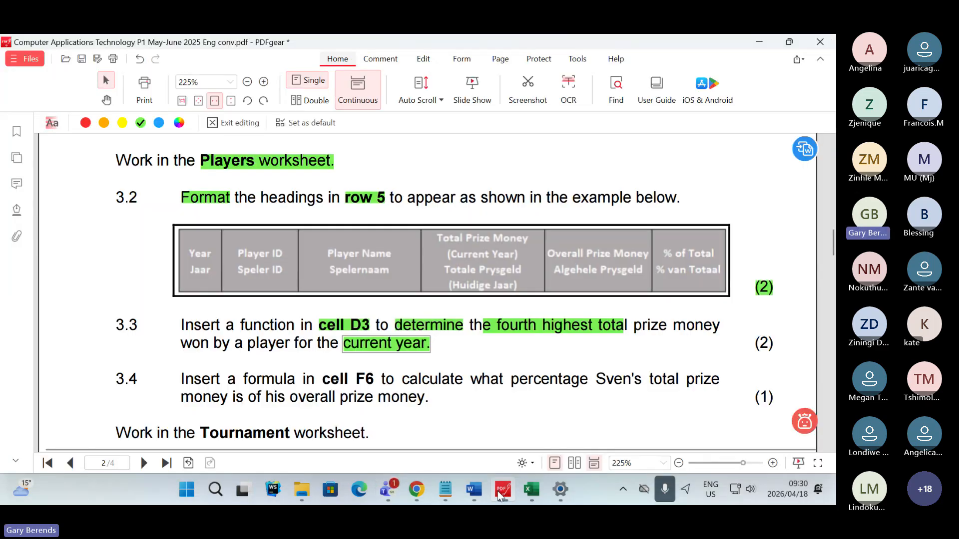
{"action": "left_click", "coordinate": [500, 492]}
{"action": "left_click", "coordinate": [497, 492]}
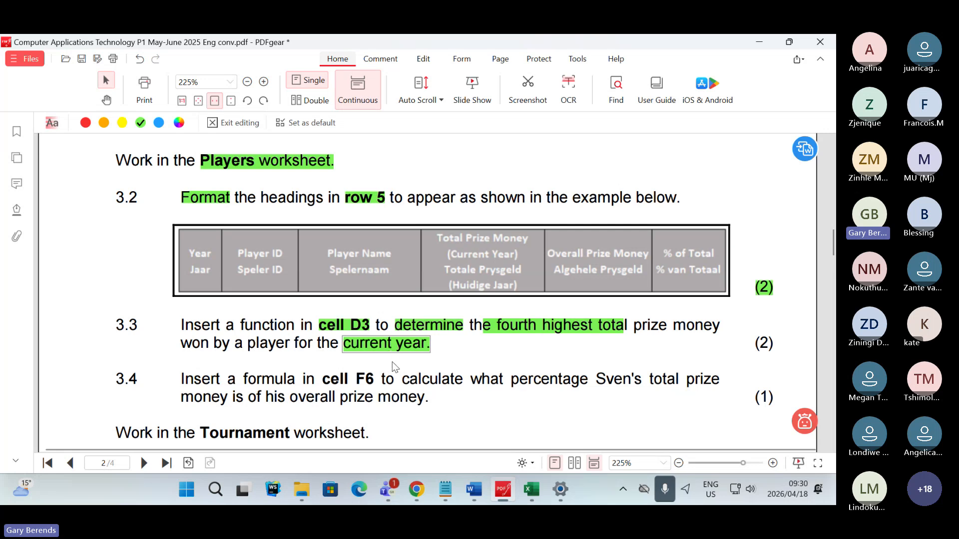
- Glance at the 3Rank workbook in Excel, and switch to the Teams meeting to read the new column answers in the chat
{"action": "left_click", "coordinate": [531, 490]}
{"action": "mouse_move", "coordinate": [496, 492]}
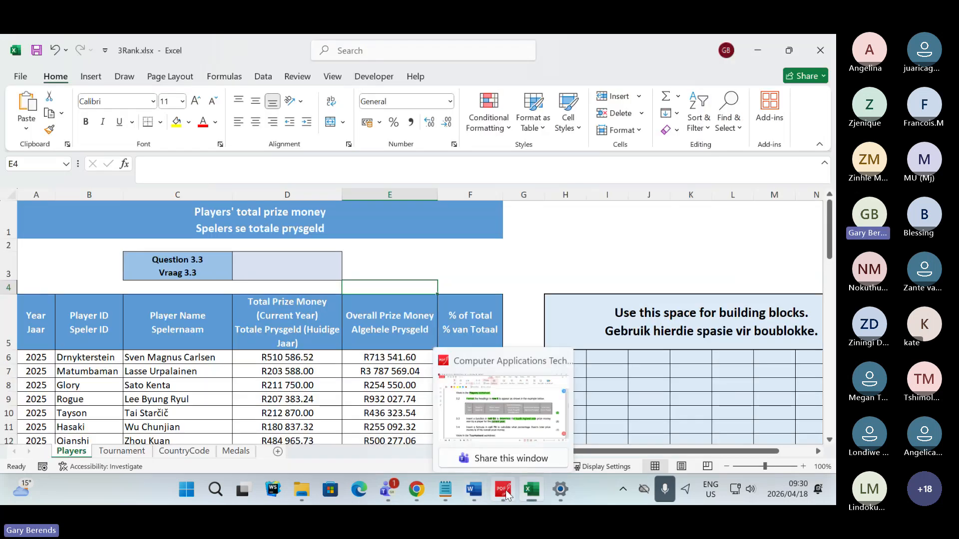
{"action": "key", "text": "alt+Tab"}
{"action": "key", "text": "alt+Tab"}
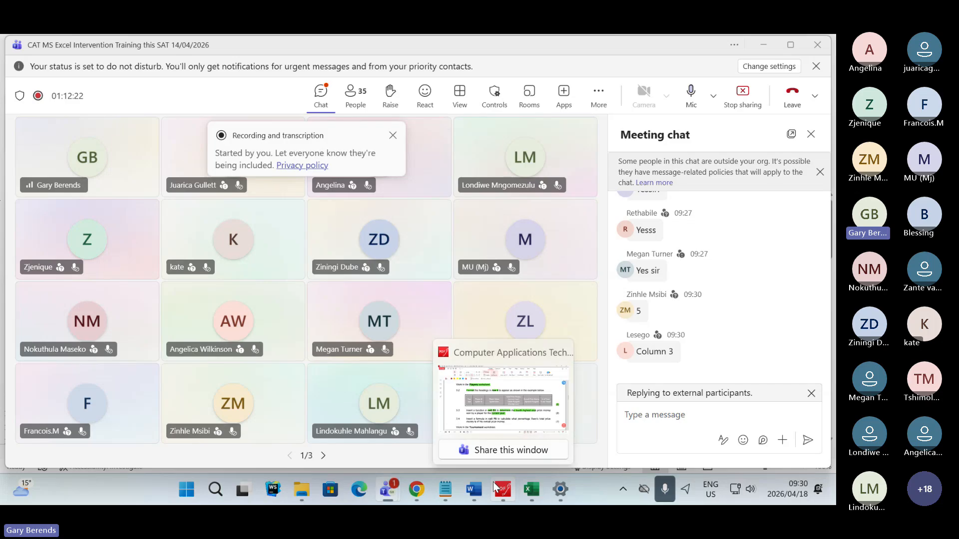
{"action": "left_click", "coordinate": [562, 447]}
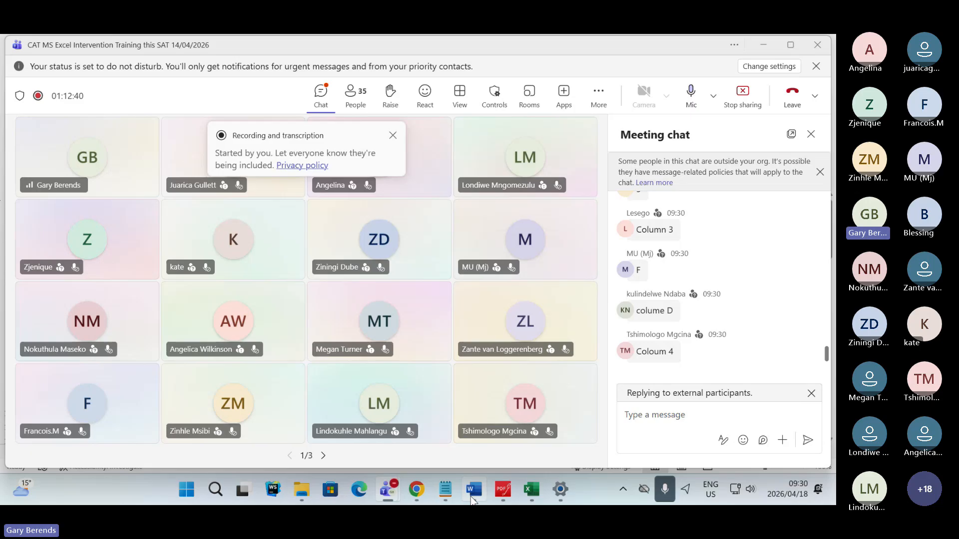
- Switch from the Teams meeting to PDFgear and review the highlighted wording of Question 3.3
{"action": "mouse_move", "coordinate": [479, 495]}
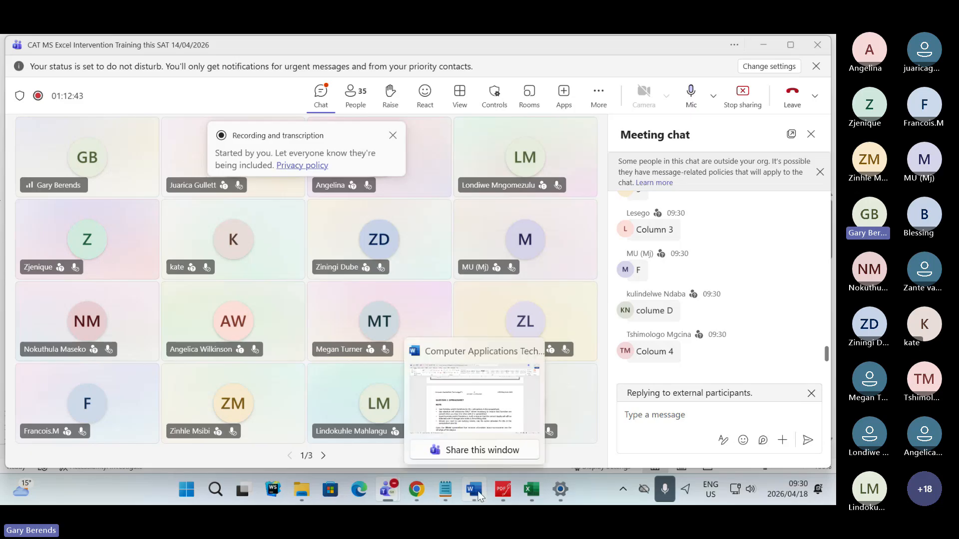
{"action": "mouse_move", "coordinate": [534, 494]}
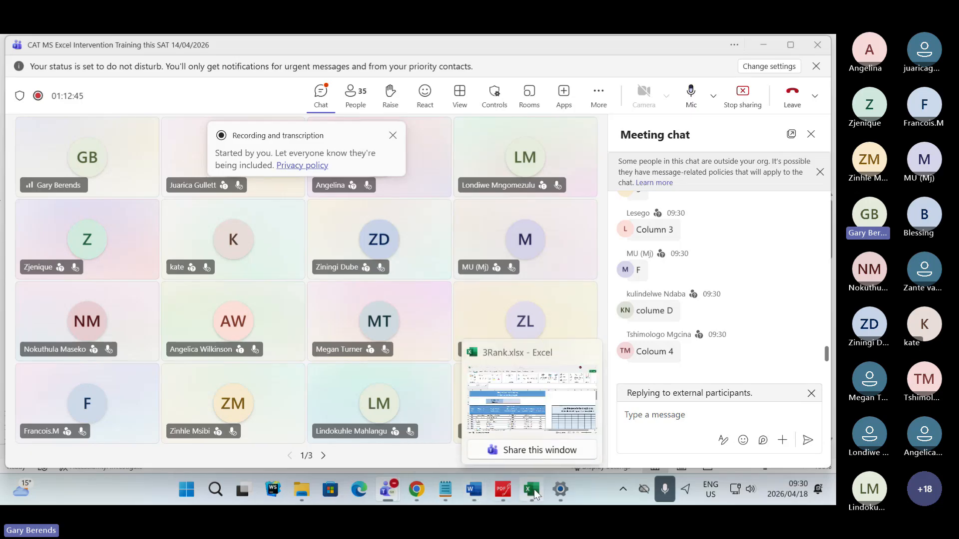
{"action": "key", "text": "alt+Tab"}
{"action": "key", "text": "alt+Tab"}
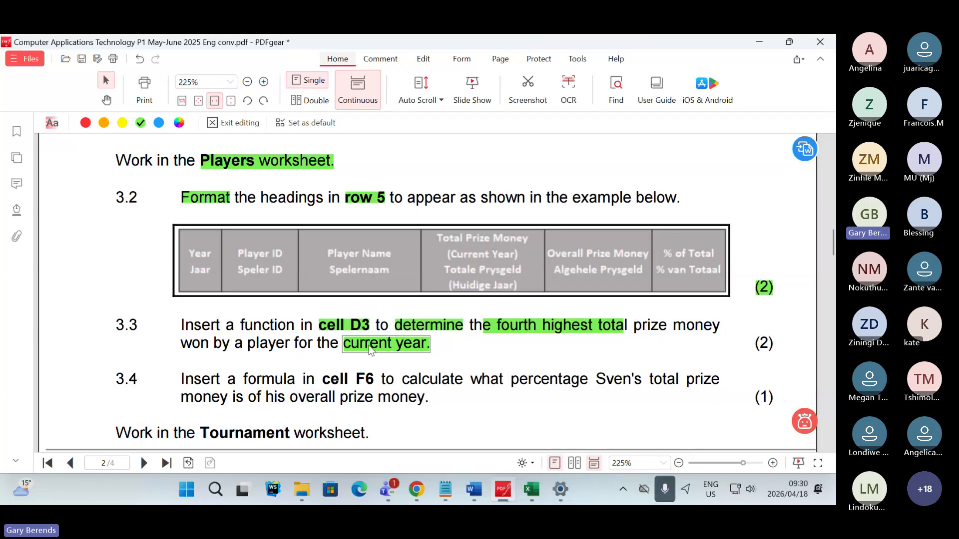
- Return to the 3Rank workbook in Excel and examine answer cell D3 and the current-year prize money range D6:D59
{"action": "left_click", "coordinate": [533, 493]}
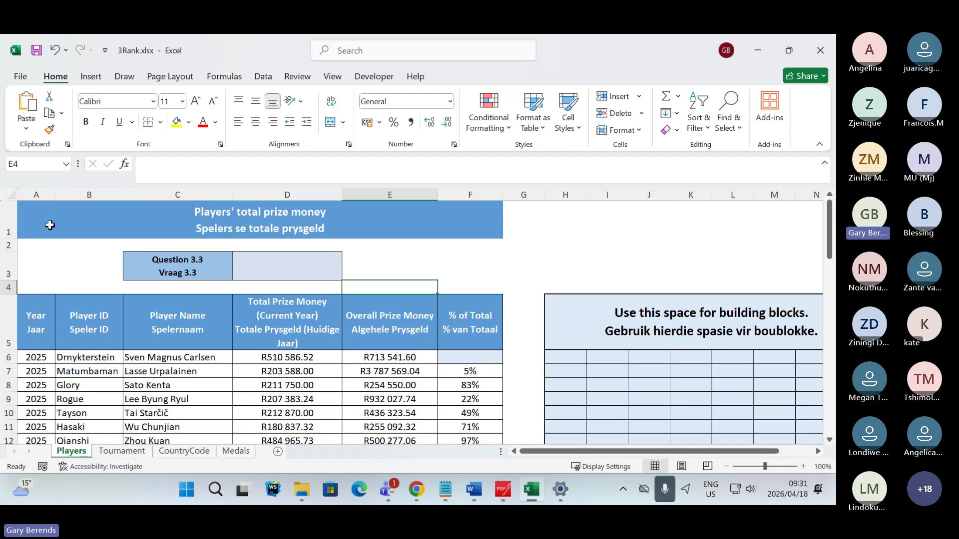
{"action": "left_click", "coordinate": [315, 359]}
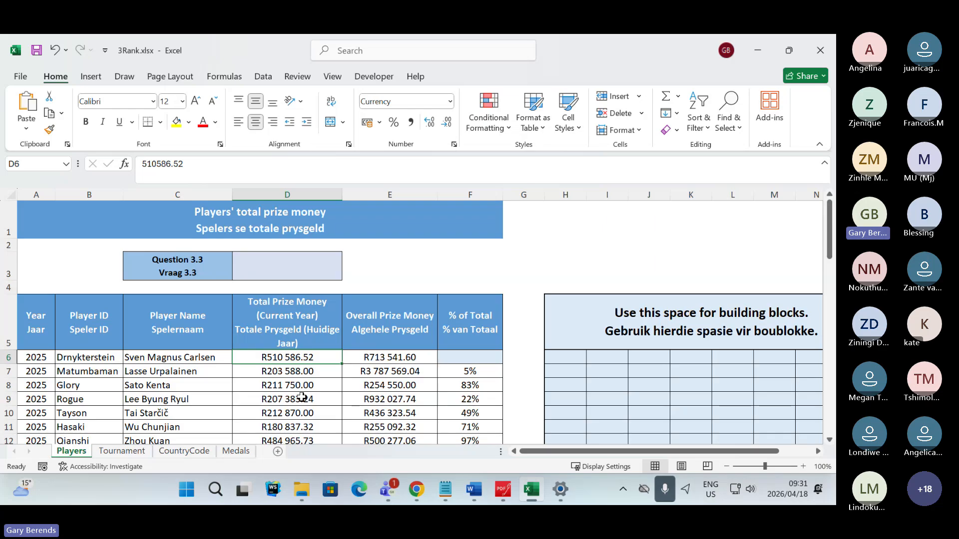
{"action": "left_click", "coordinate": [288, 259]}
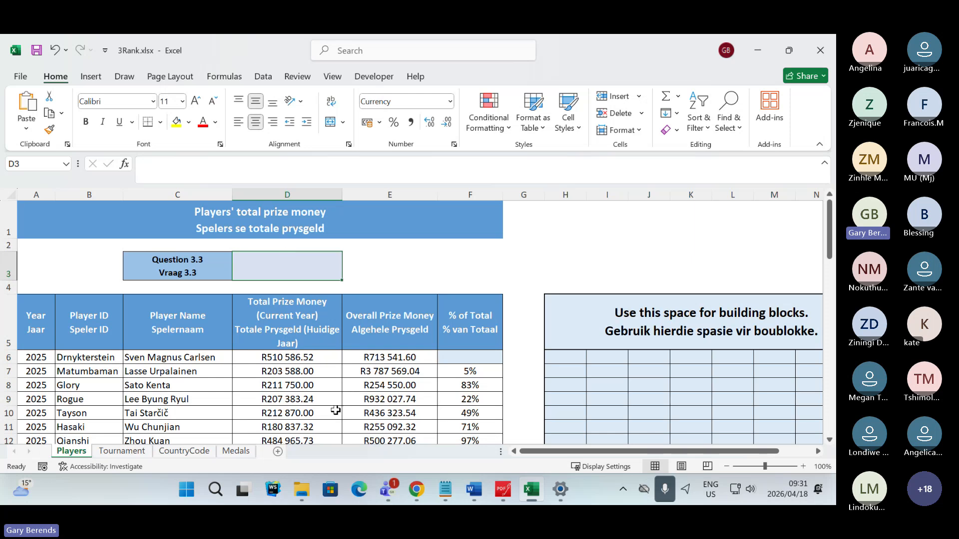
{"action": "left_click_drag", "start_coordinate": [316, 357], "coordinate": [328, 393]}
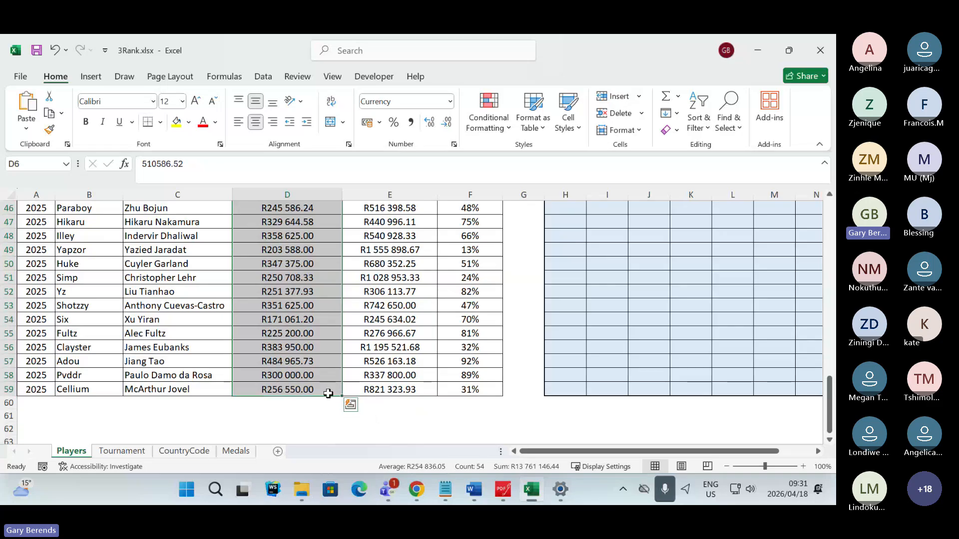
{"action": "scroll", "coordinate": [325, 399], "scroll_direction": "up", "scroll_amount": 15}
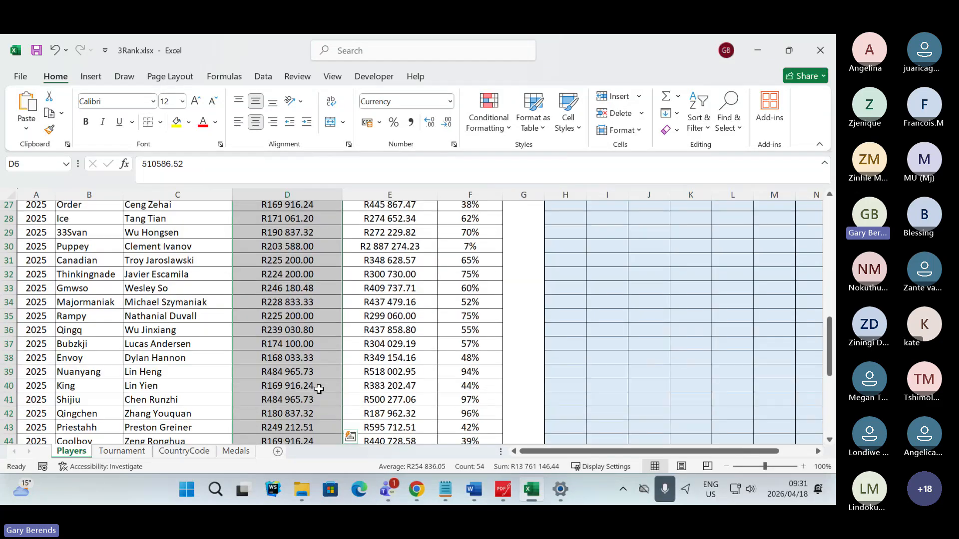
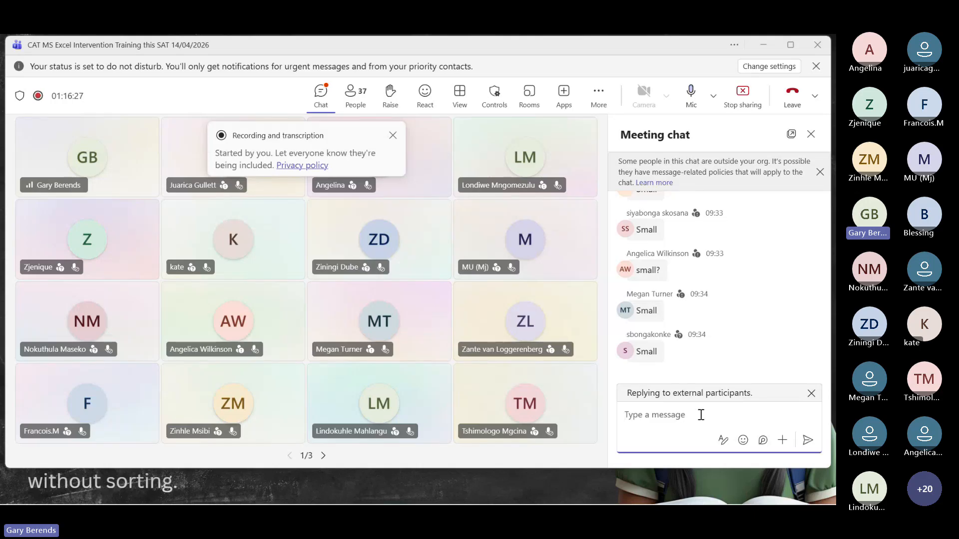
- Switch from Teams to the 3Rank workbook in Excel, start inserting a function in D3, and browse the most recently used functions
{"action": "key", "text": "alt+Tab"}
{"action": "key", "text": "Tab"}
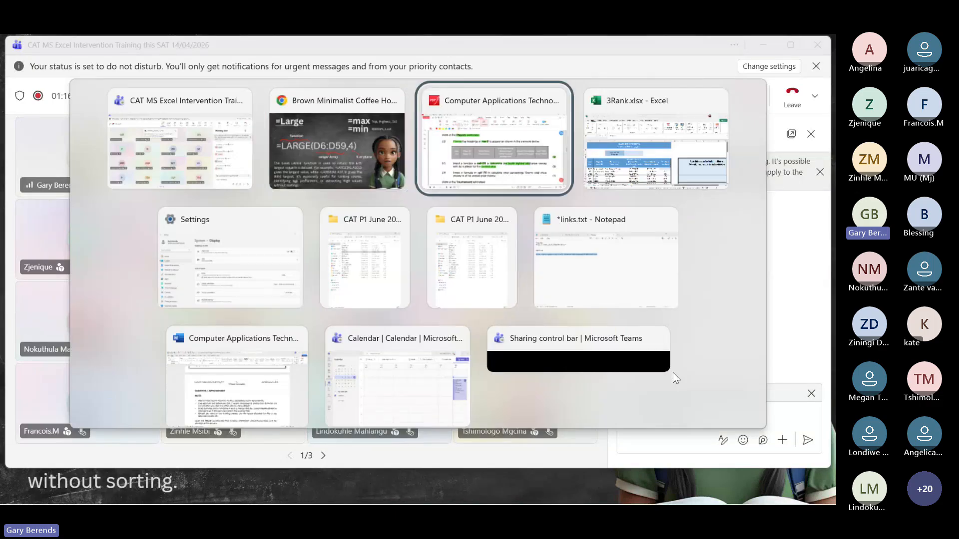
{"action": "key", "text": "alt+Tab"}
{"action": "left_click", "coordinate": [306, 271]}
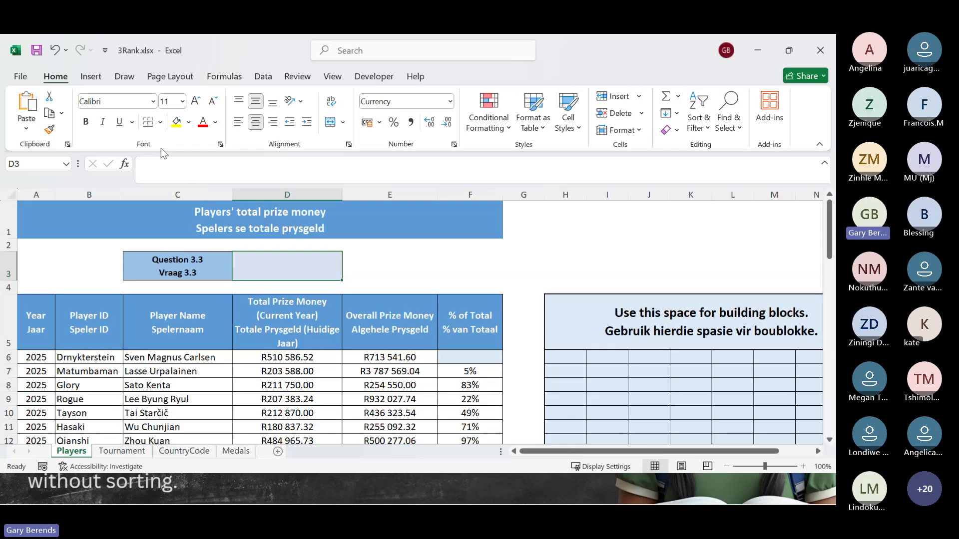
{"action": "left_click_drag", "start_coordinate": [441, 186], "coordinate": [441, 173]}
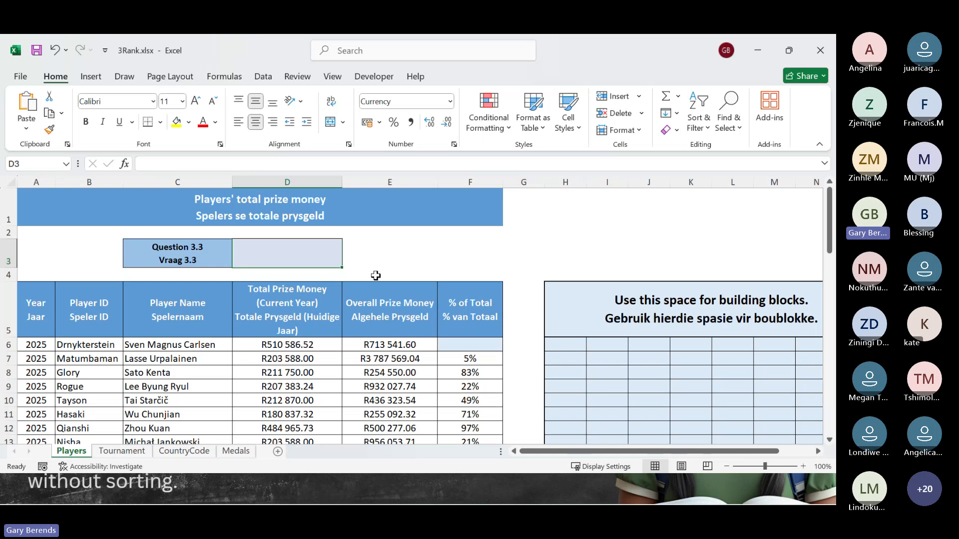
{"action": "left_click", "coordinate": [124, 164]}
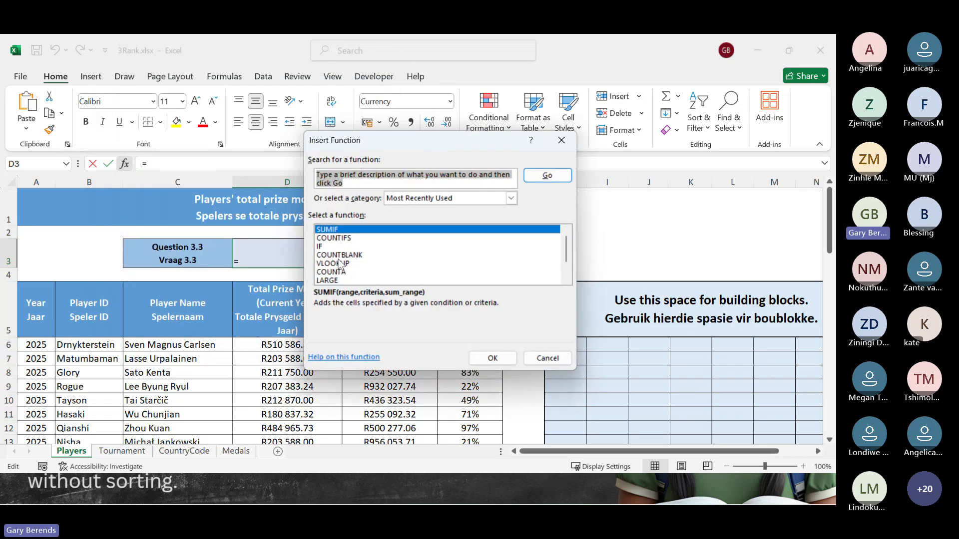
{"action": "scroll", "coordinate": [392, 252], "scroll_direction": "down", "scroll_amount": 1}
{"action": "scroll", "coordinate": [390, 251], "scroll_direction": "up", "scroll_amount": 1}
{"action": "scroll", "coordinate": [380, 258], "scroll_direction": "down", "scroll_amount": 1}
{"action": "scroll", "coordinate": [375, 262], "scroll_direction": "up", "scroll_amount": 1}
- Browse the All, Financial, and Date & Time function categories, and return to the Most Recently Used category
{"action": "left_click", "coordinate": [511, 199]}
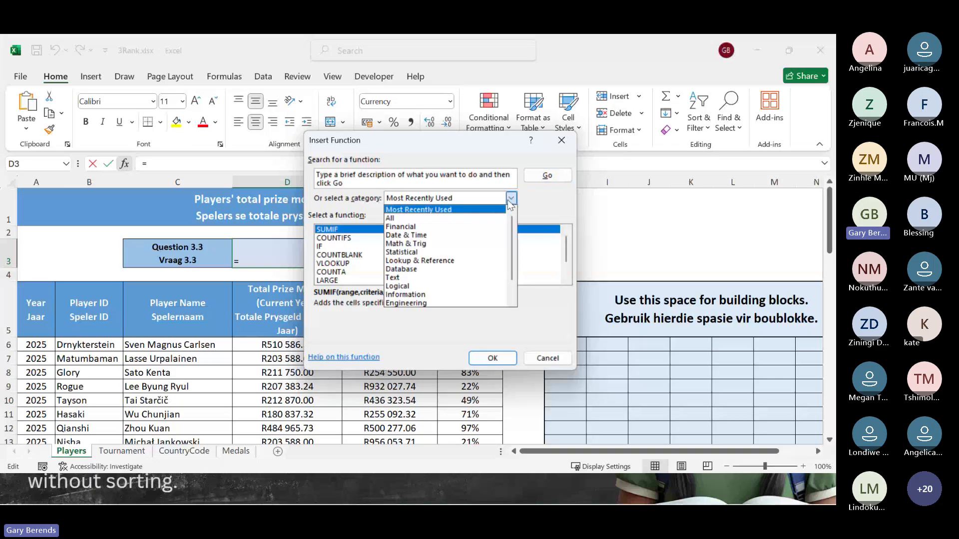
{"action": "left_click", "coordinate": [427, 218]}
{"action": "scroll", "coordinate": [428, 247], "scroll_direction": "down", "scroll_amount": 10}
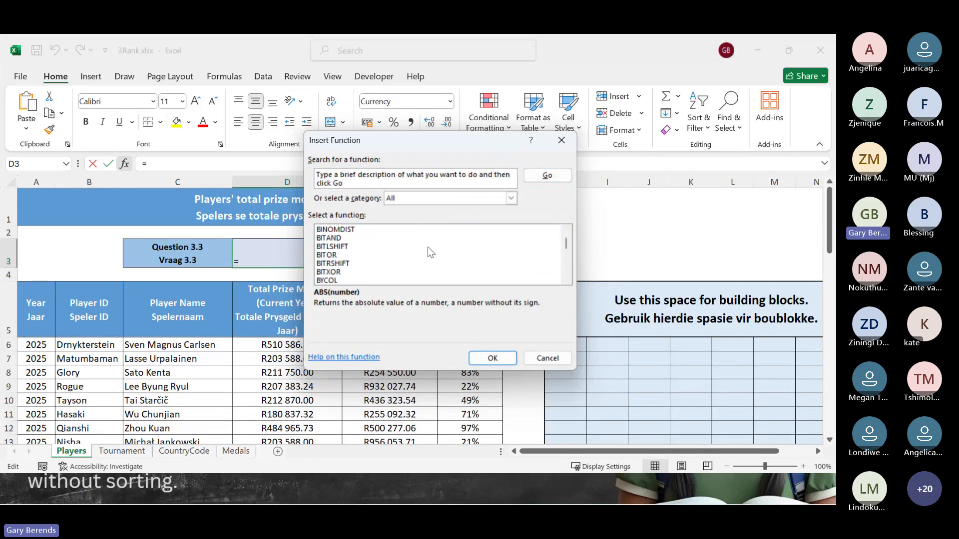
{"action": "scroll", "coordinate": [427, 247], "scroll_direction": "up", "scroll_amount": 9}
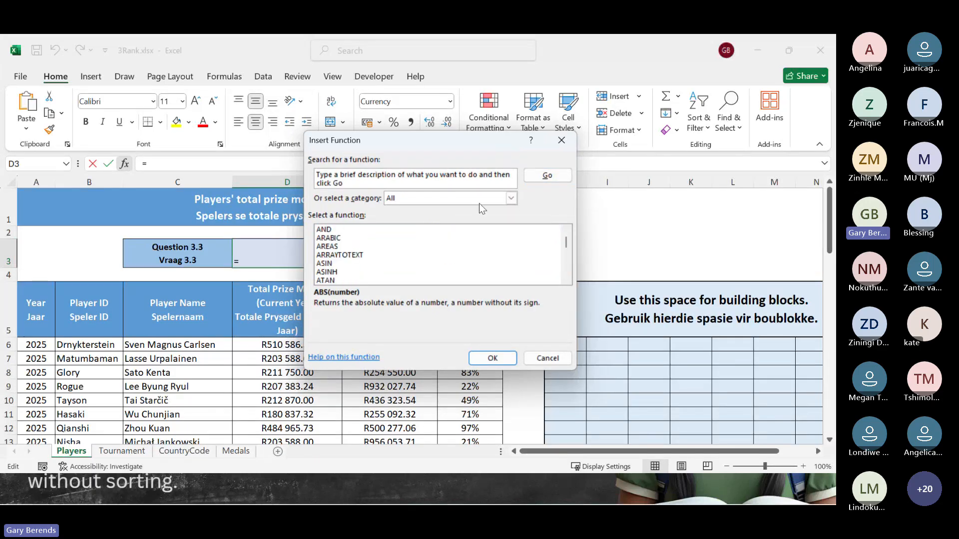
{"action": "left_click", "coordinate": [511, 198]}
{"action": "left_click", "coordinate": [412, 226]}
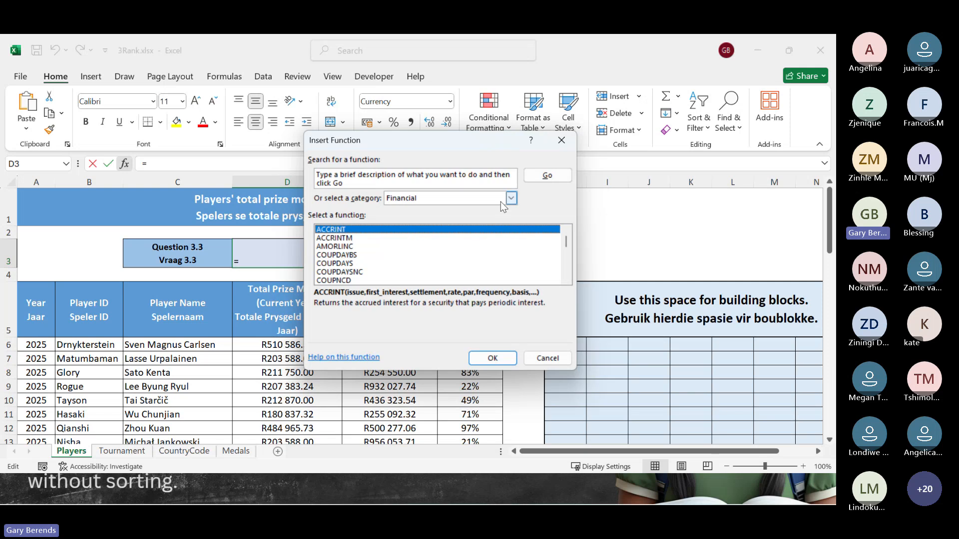
{"action": "left_click", "coordinate": [510, 199]}
{"action": "left_click", "coordinate": [413, 235]}
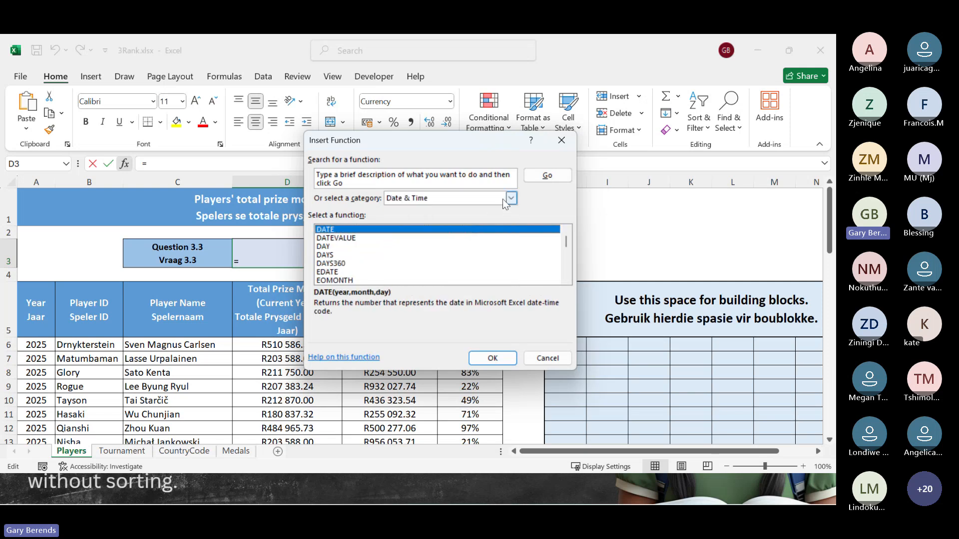
{"action": "left_click", "coordinate": [511, 198]}
{"action": "left_click", "coordinate": [402, 210]}
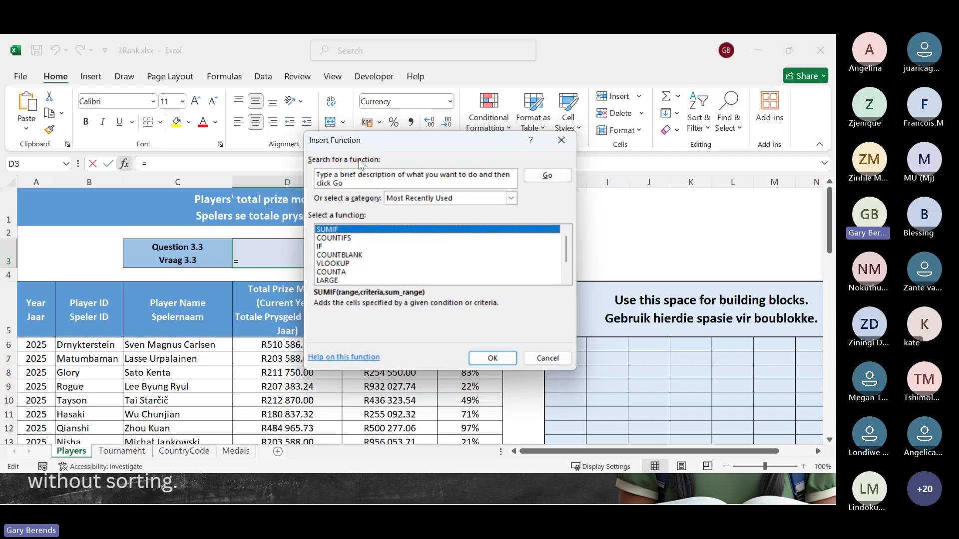
- Search the function list for "large" and choose the LARGE function for cell D3
{"action": "left_click", "coordinate": [362, 183]}
{"action": "left_click_drag", "start_coordinate": [363, 183], "coordinate": [263, 169]}
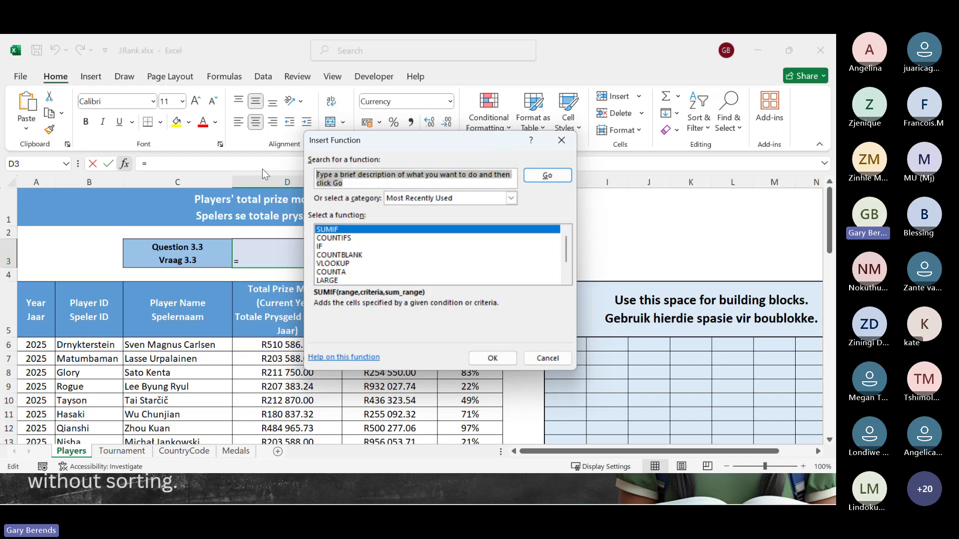
{"action": "type", "text": "large"}
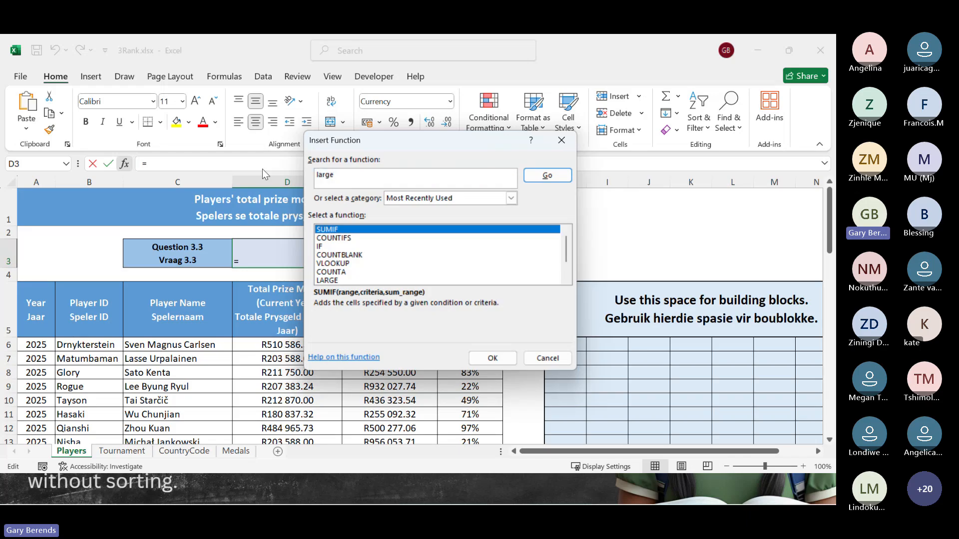
{"action": "key", "text": "Return"}
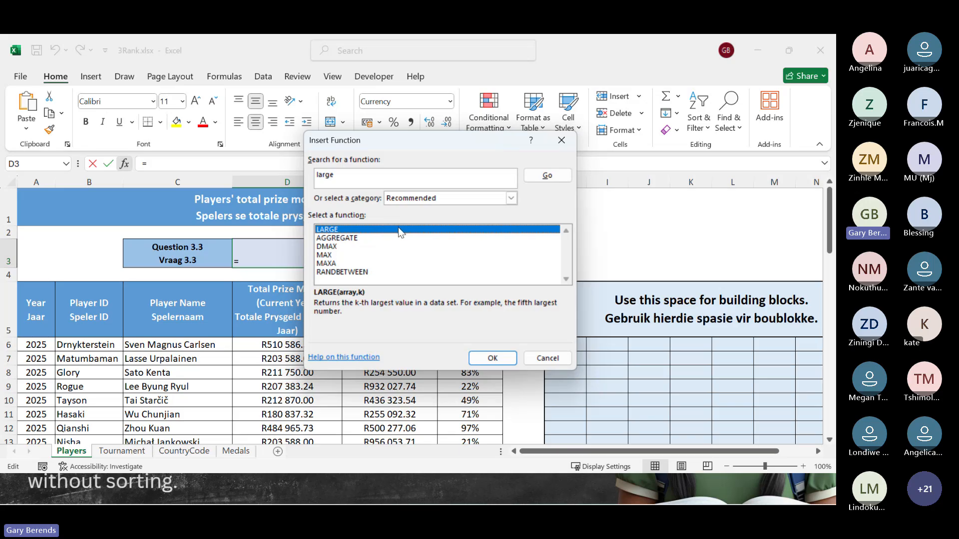
{"action": "left_click", "coordinate": [343, 229]}
{"action": "double_click", "coordinate": [343, 229]}
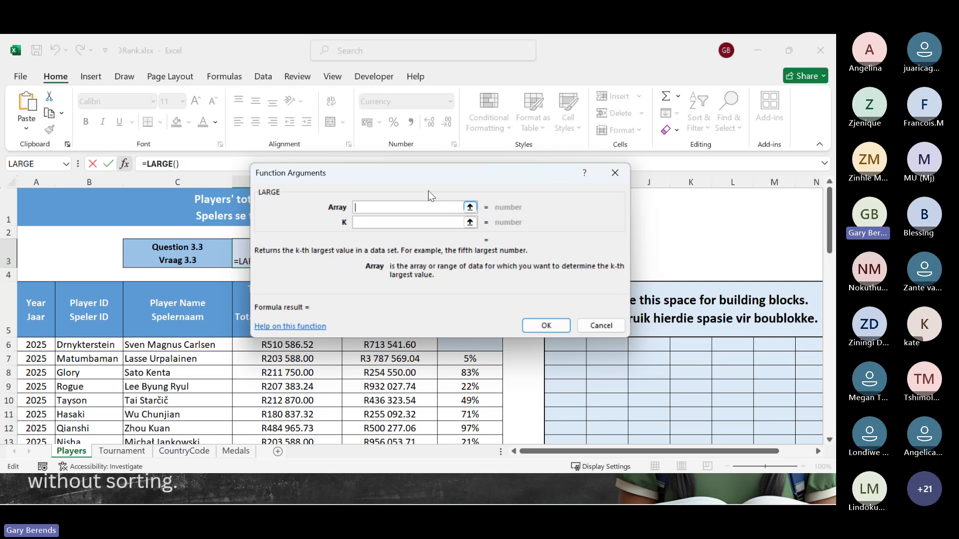
- Set LARGE's Array argument to the current-year total prize money range D6:D59
{"action": "left_click_drag", "start_coordinate": [406, 173], "coordinate": [469, 132]}
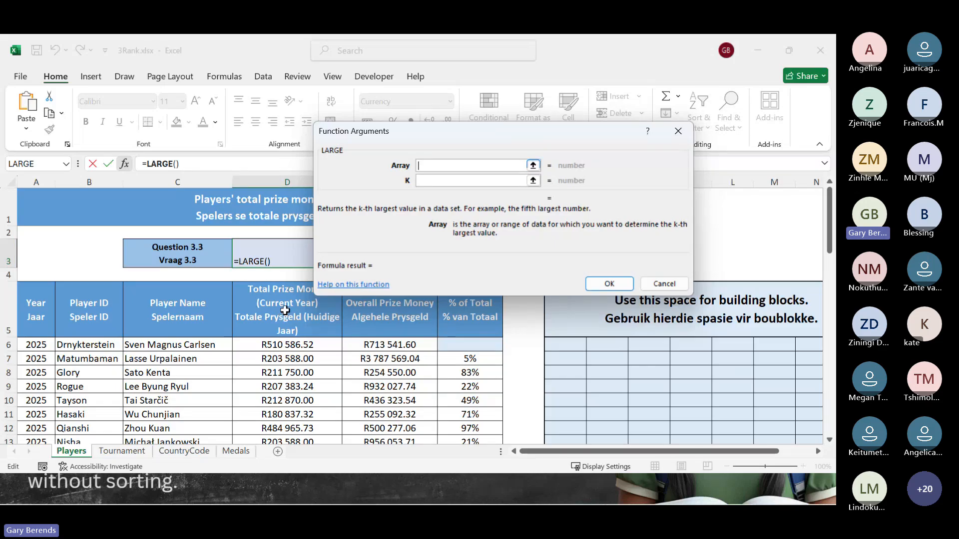
{"action": "left_click", "coordinate": [534, 166]}
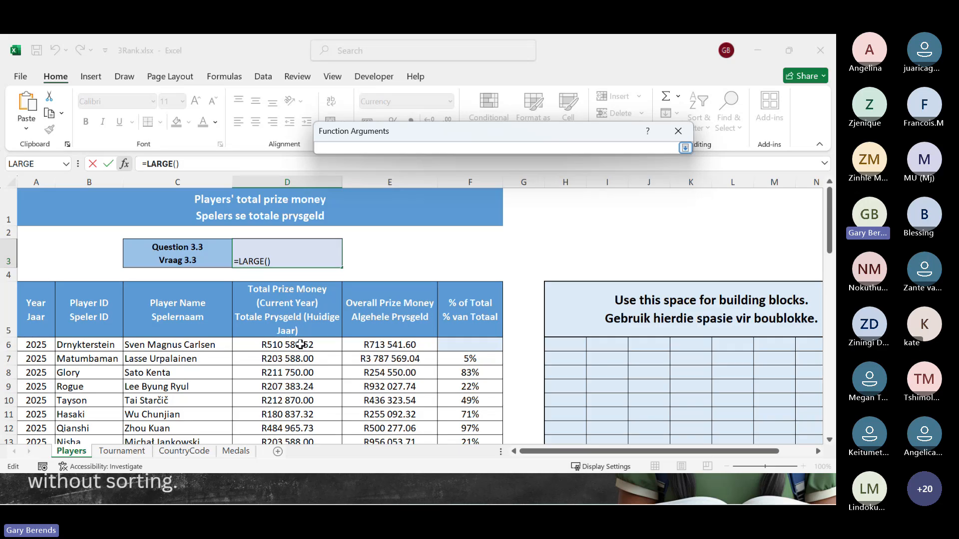
{"action": "left_click_drag", "start_coordinate": [306, 345], "coordinate": [315, 440]}
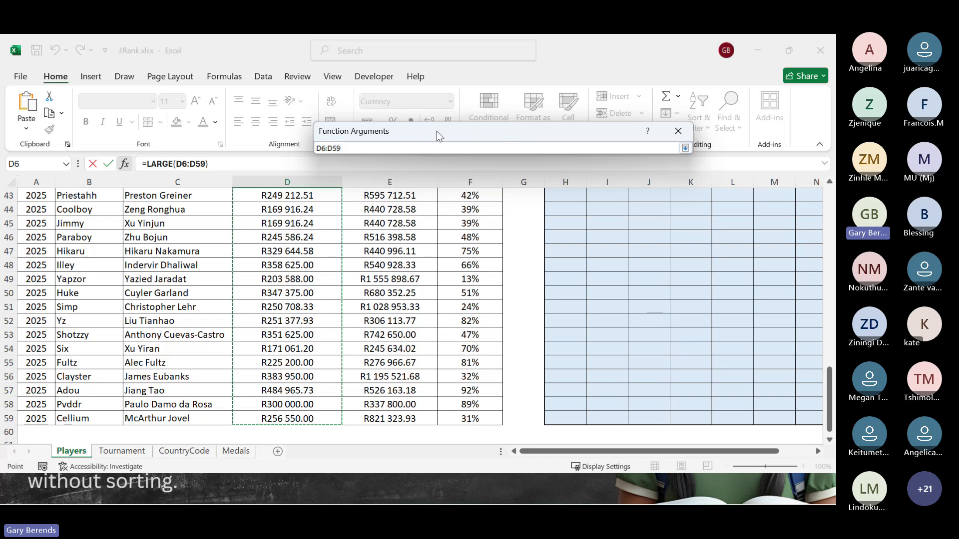
{"action": "left_click_drag", "start_coordinate": [437, 133], "coordinate": [319, 133]}
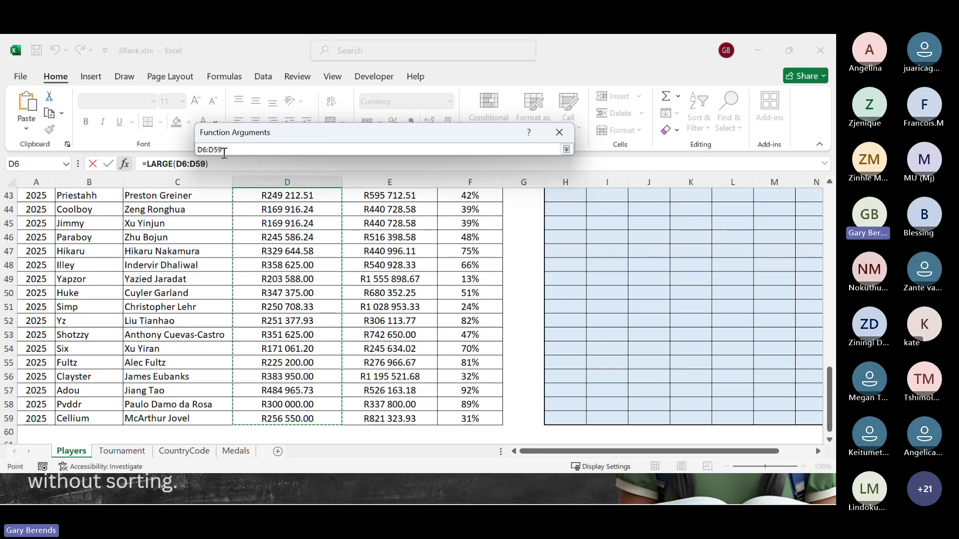
{"action": "left_click_drag", "start_coordinate": [829, 388], "coordinate": [834, 232]}
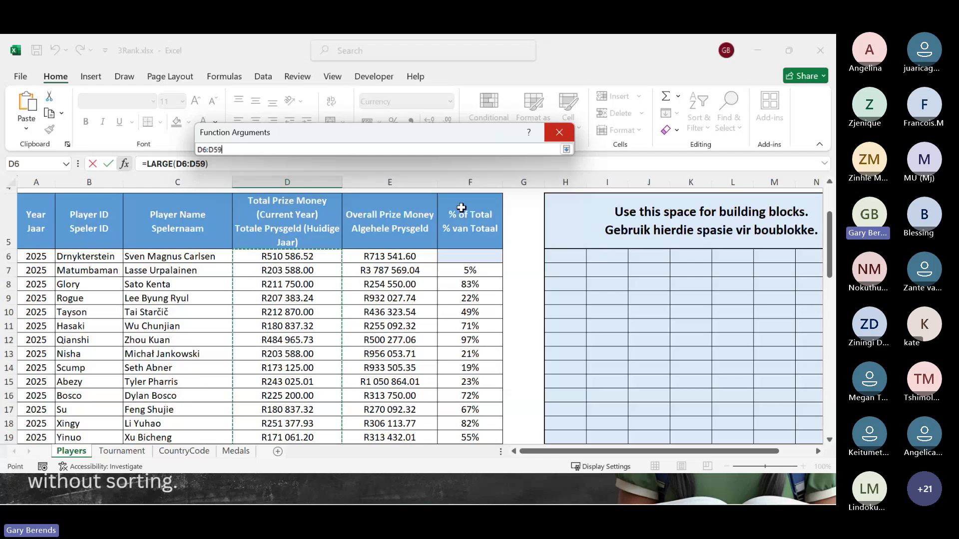
{"action": "key", "text": "Return"}
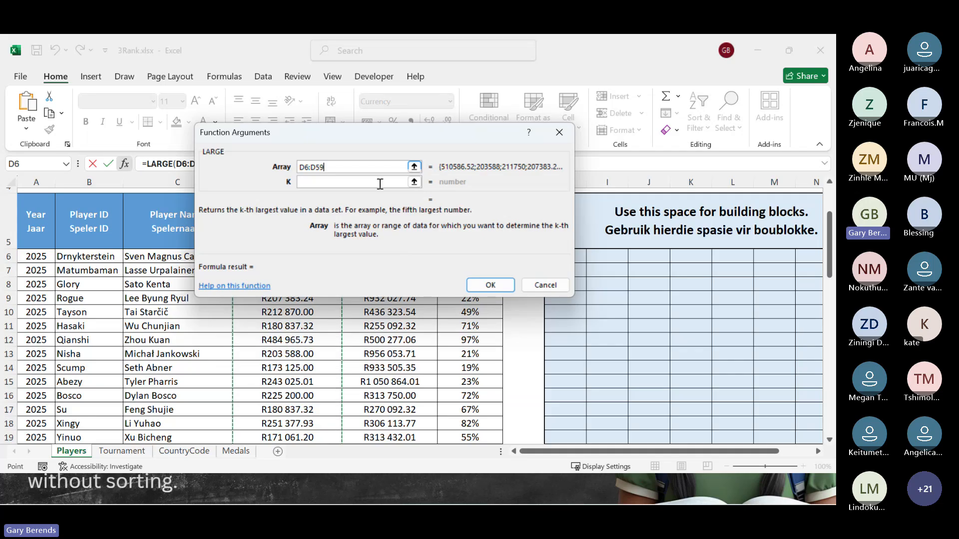
- Set LARGE's K argument to 4 and complete the function in D3
{"action": "left_click", "coordinate": [346, 186]}
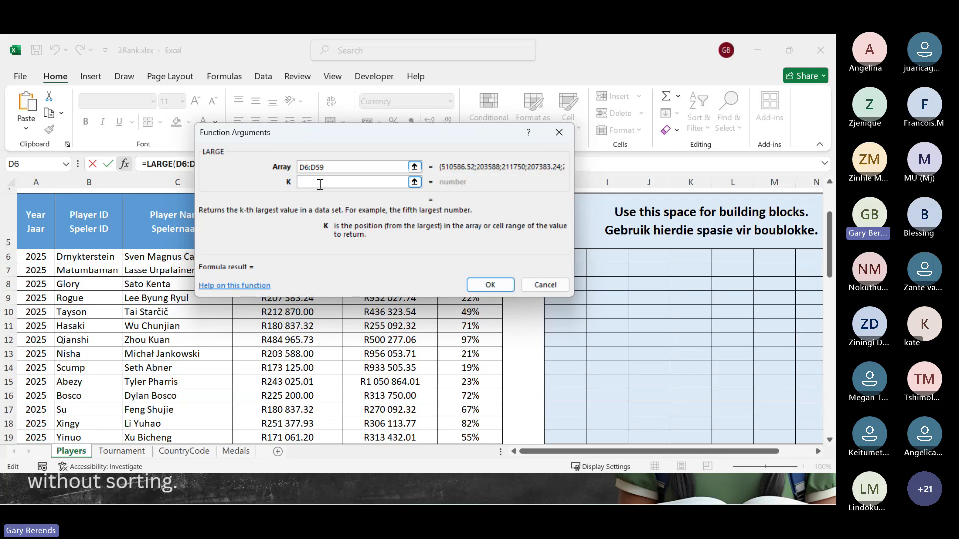
{"action": "type", "text": "4"}
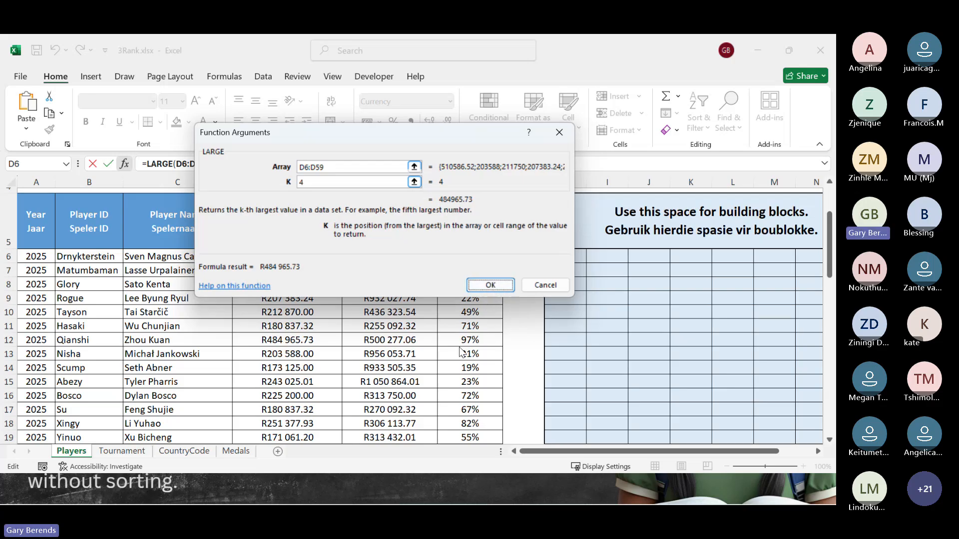
{"action": "left_click_drag", "start_coordinate": [326, 201], "coordinate": [491, 291]}
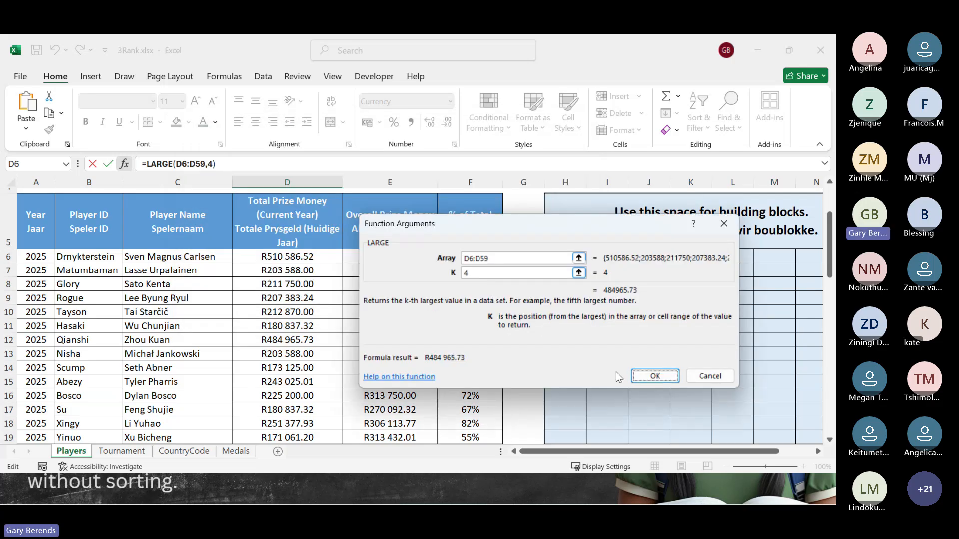
{"action": "left_click_drag", "start_coordinate": [425, 255], "coordinate": [639, 376]}
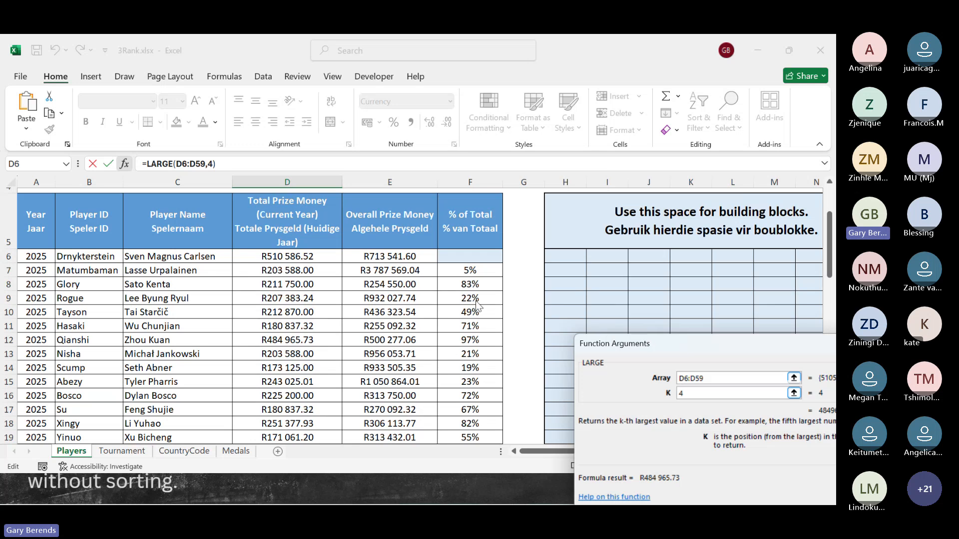
{"action": "left_click_drag", "start_coordinate": [708, 342], "coordinate": [303, 164]}
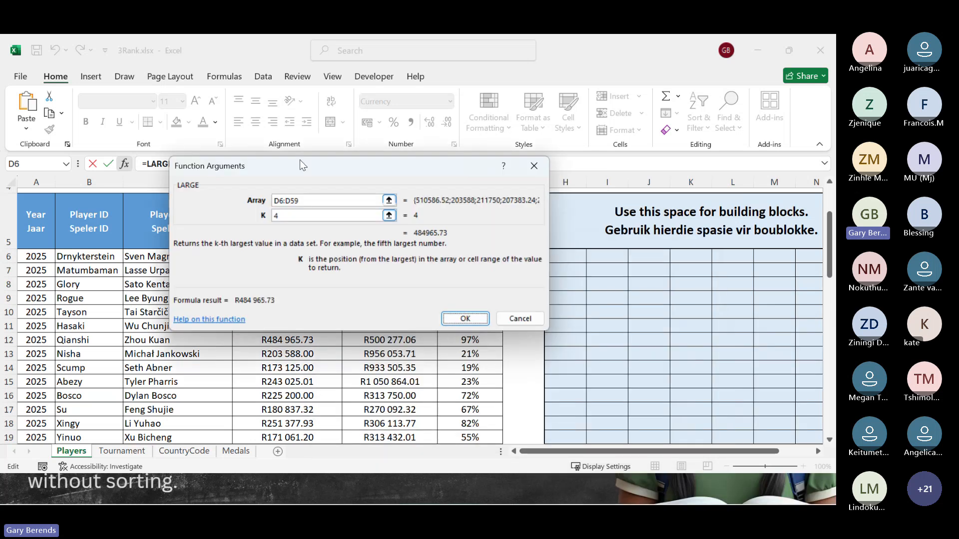
{"action": "left_click", "coordinate": [466, 322]}
{"action": "left_click", "coordinate": [466, 322]}
{"action": "left_click", "coordinate": [388, 218]}
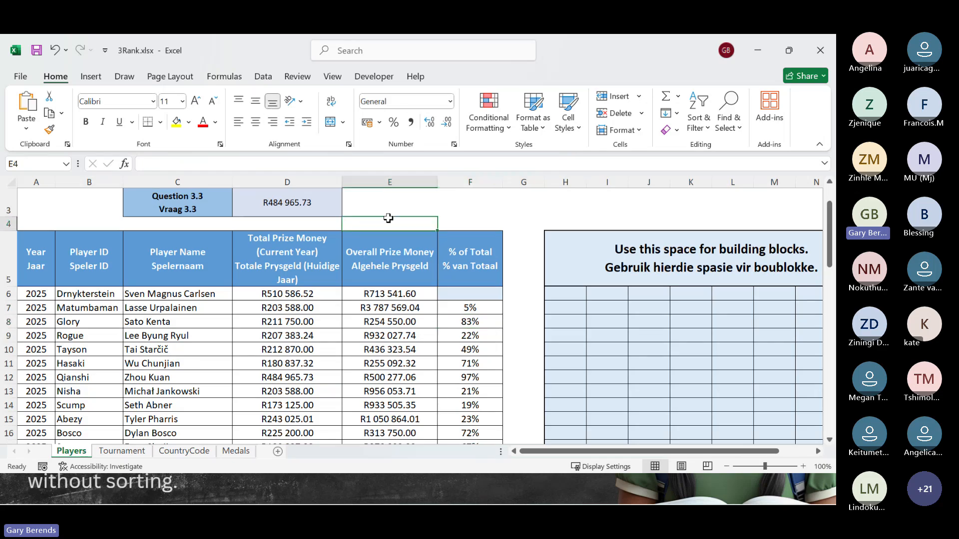
{"action": "scroll", "coordinate": [389, 218], "scroll_direction": "up", "scroll_amount": 1}
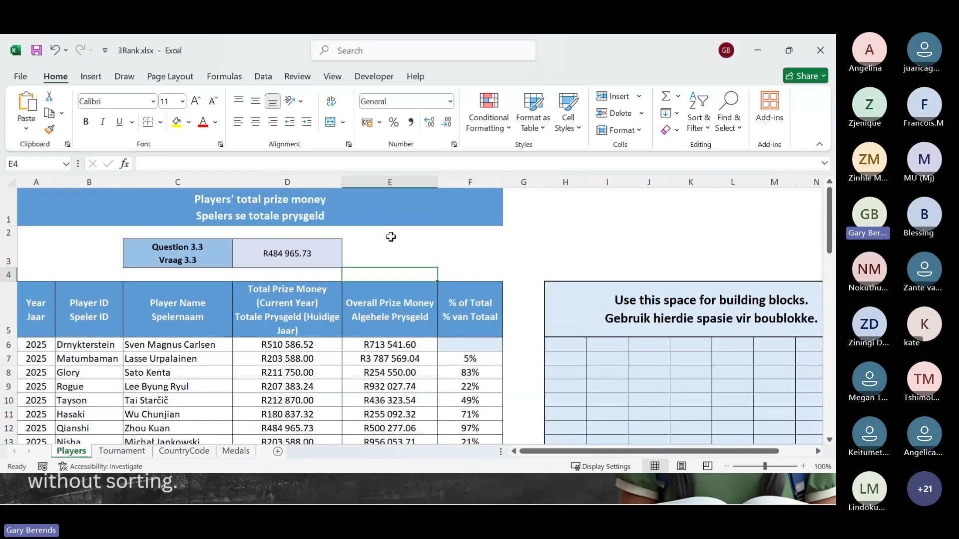
{"action": "left_click", "coordinate": [381, 257]}
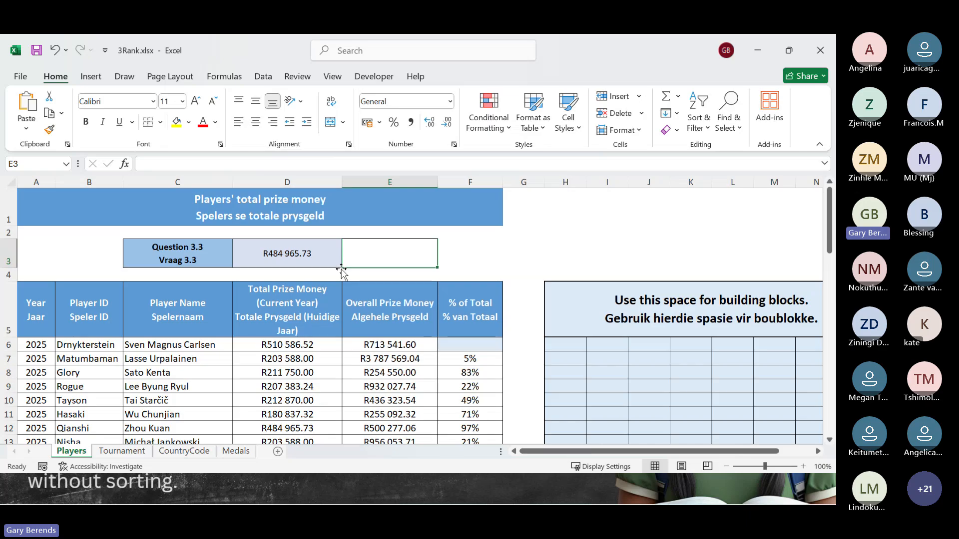
- Switch from the workbook to the Teams meeting and read the participants' new chat messages
{"action": "key", "text": "alt+Tab"}
{"action": "key", "text": "alt+Tab"}
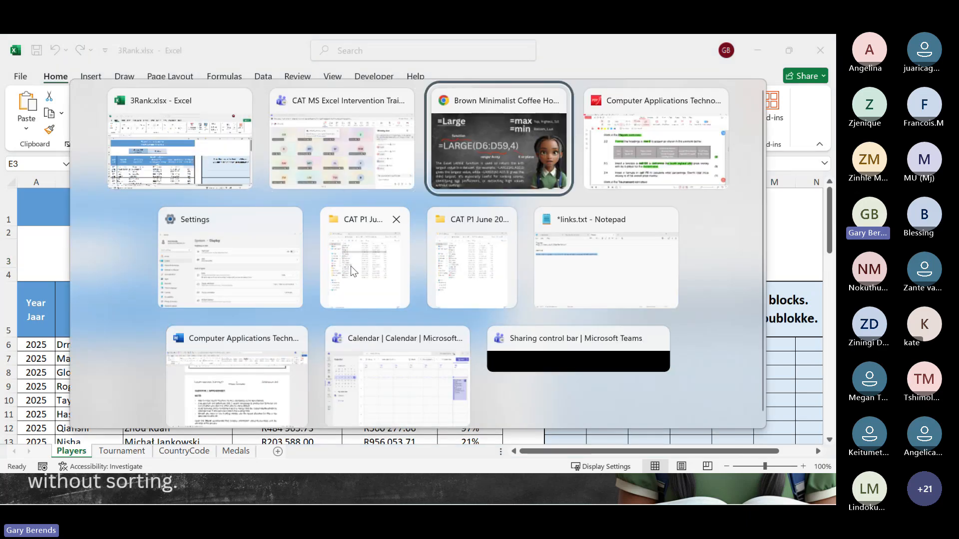
{"action": "key", "text": "alt+Tab"}
{"action": "key", "text": "alt+Tab"}
{"action": "key", "text": "alt+Tab"}
{"action": "key", "text": "alt+Tab"}
{"action": "key", "text": "alt+Tab"}
{"action": "key", "text": "alt+Tab"}
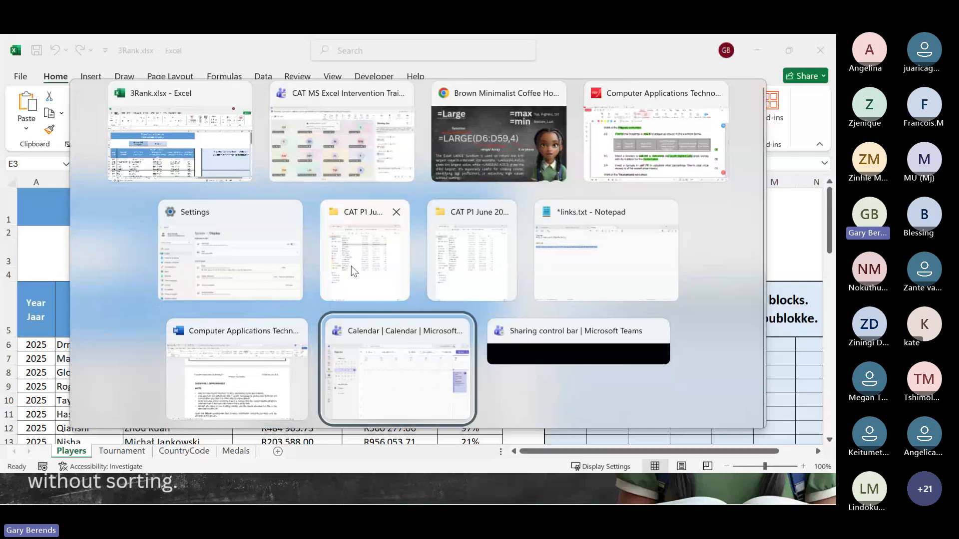
{"action": "key", "text": "alt+Tab"}
{"action": "key", "text": "alt+Tab"}
{"action": "key", "text": "alt+Tab"}
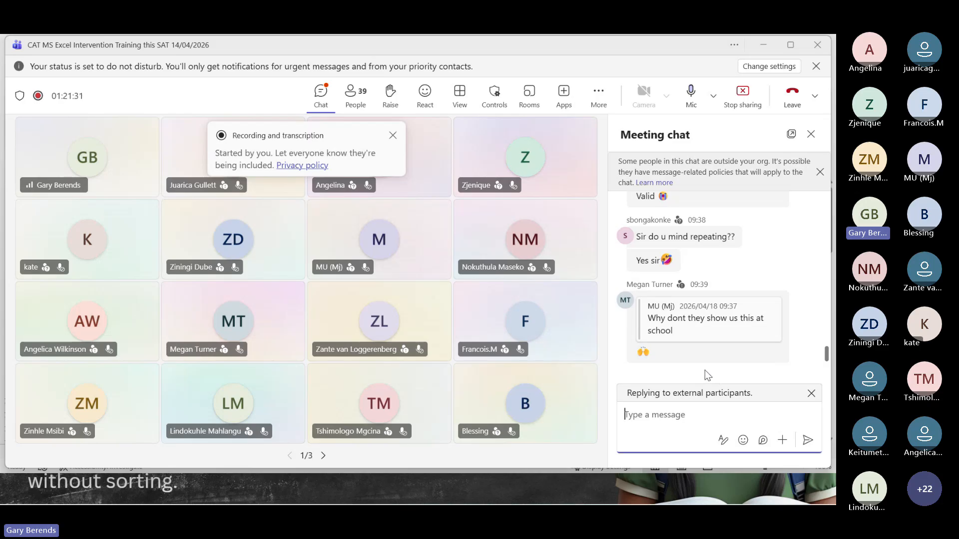
- Return to the 3Rank workbook in Excel and clear the LARGE formula from cell D3
{"action": "key", "text": "alt+Tab"}
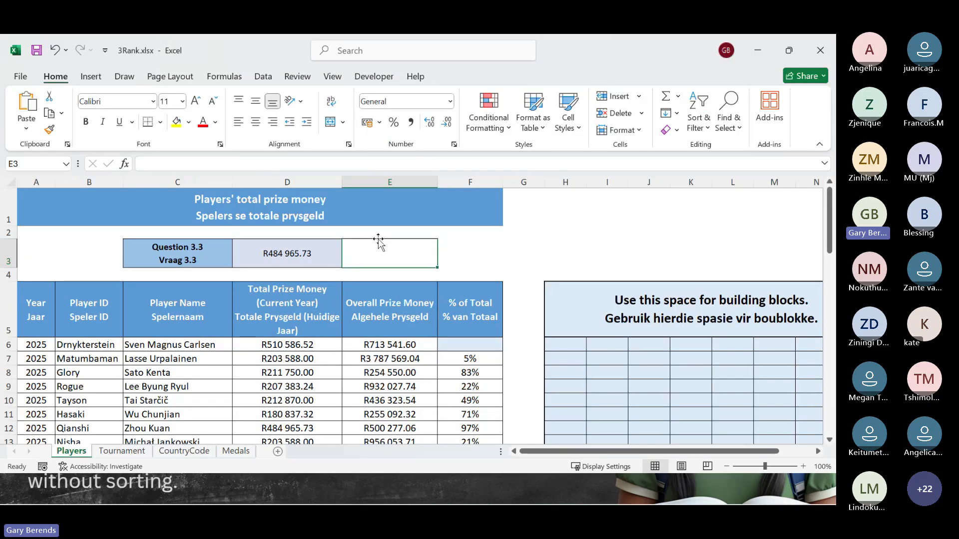
{"action": "left_click", "coordinate": [315, 257]}
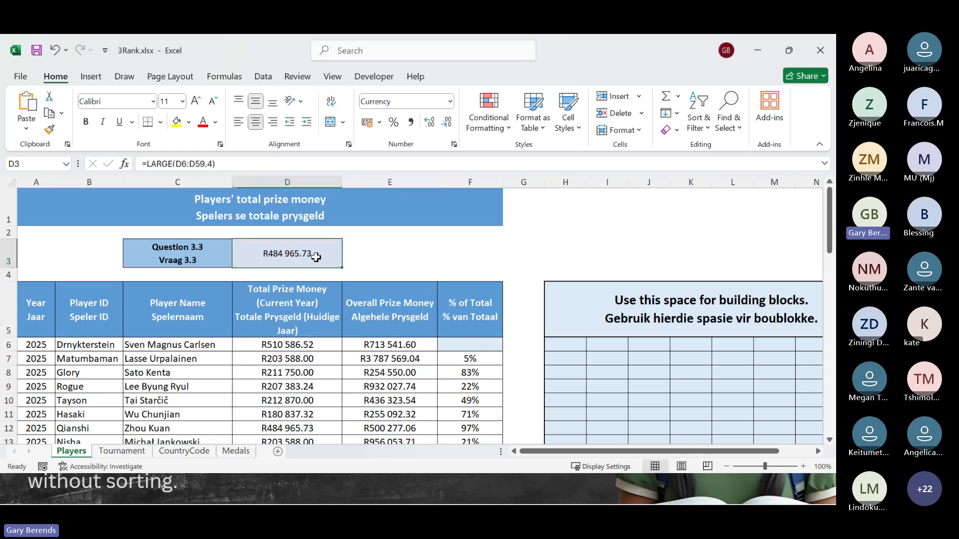
{"action": "key", "text": "End"}
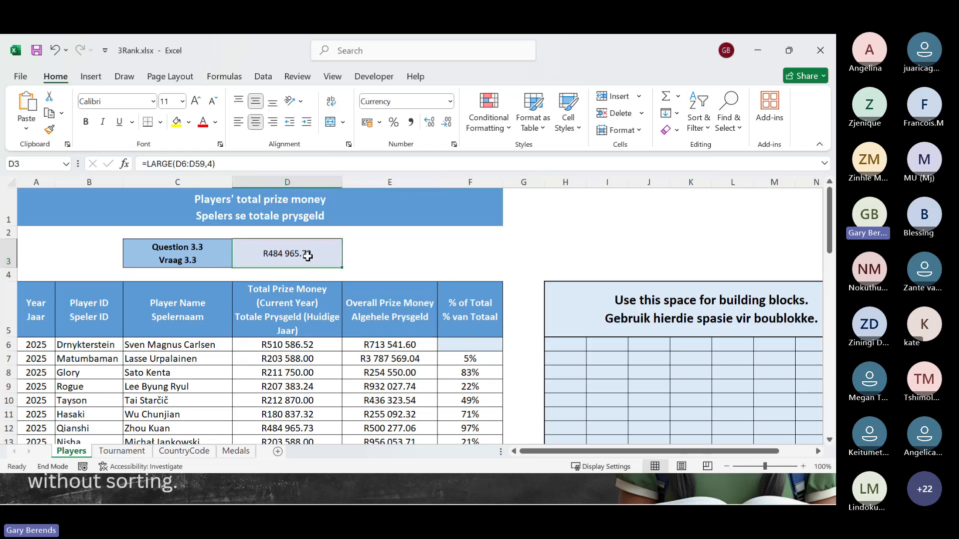
{"action": "key", "text": "Delete"}
{"action": "left_click", "coordinate": [421, 258]}
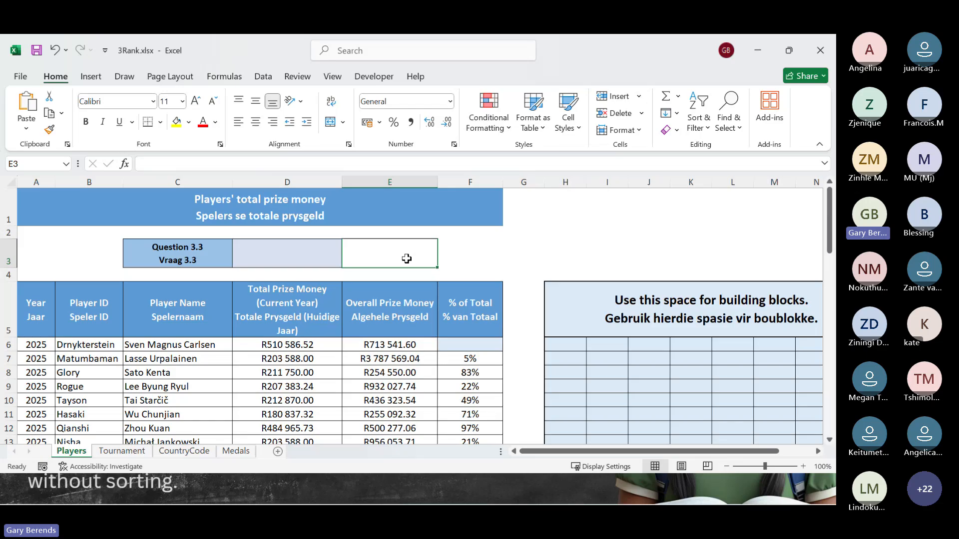
{"action": "left_click", "coordinate": [308, 254]}
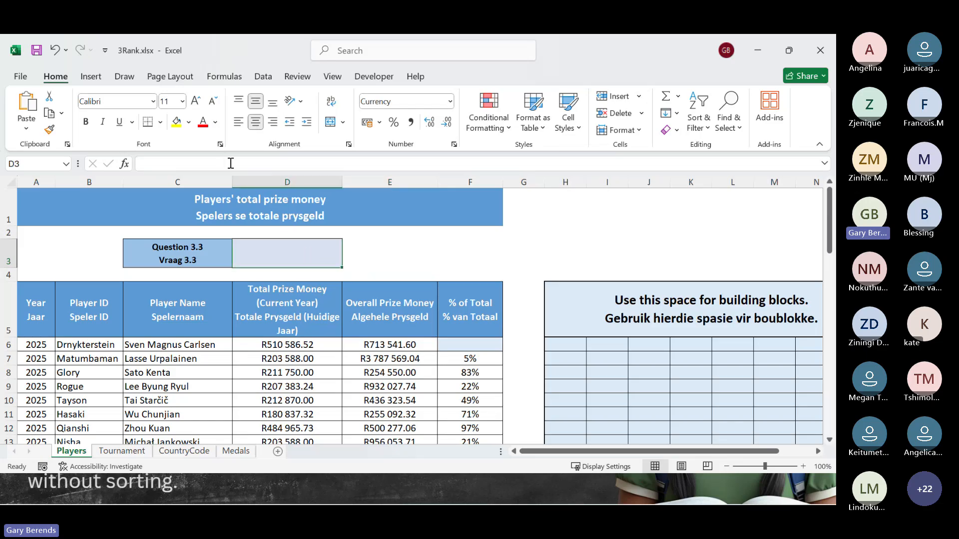
{"action": "type", "text": "-l"}
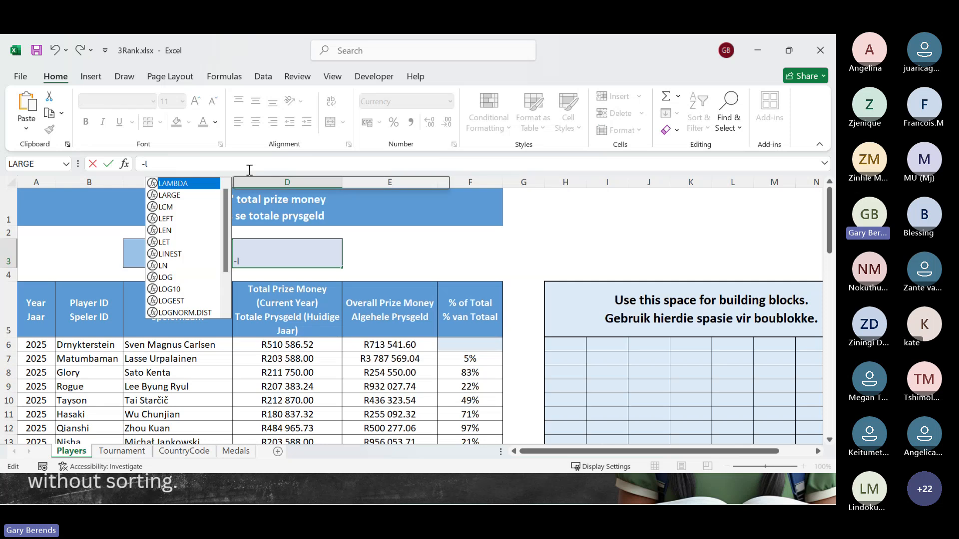
{"action": "type", "text": "arge"}
{"action": "key", "text": "BackSpace"}
{"action": "key", "text": "BackSpace"}
{"action": "key", "text": "BackSpace"}
{"action": "key", "text": "BackSpace"}
{"action": "key", "text": "BackSpace"}
{"action": "key", "text": "BackSpace"}
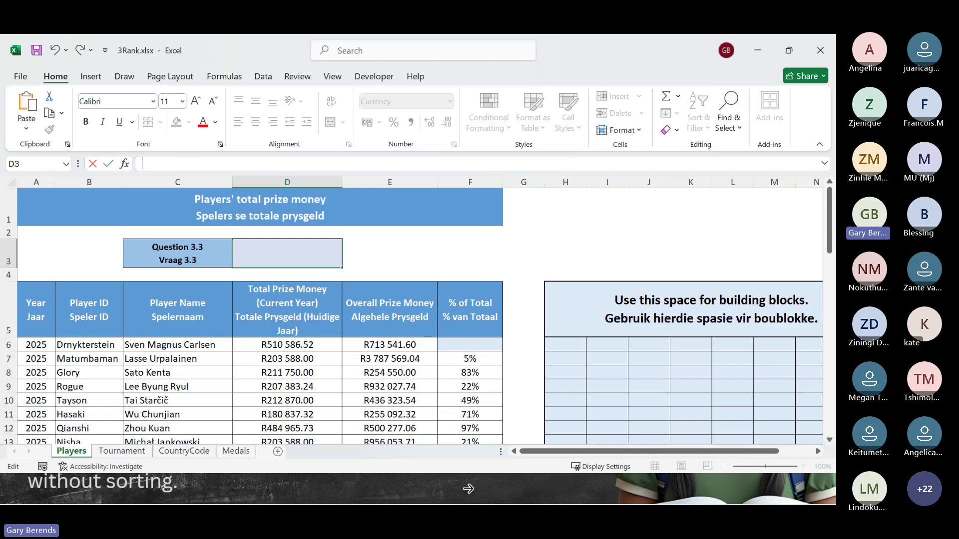
- Switch to the Canva presentation and review the slides explaining the LARGE and SMALL functions
{"action": "left_click", "coordinate": [757, 50]}
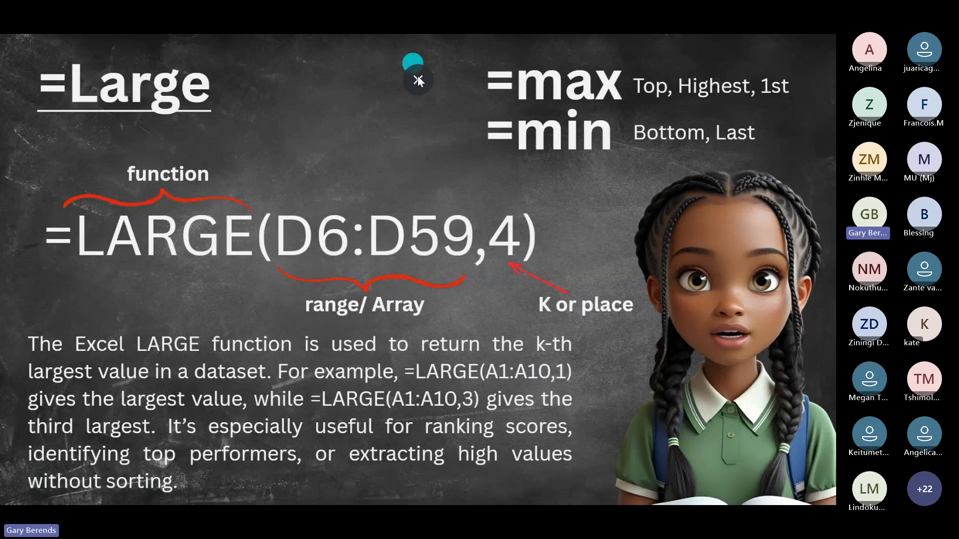
{"action": "left_click", "coordinate": [799, 304]}
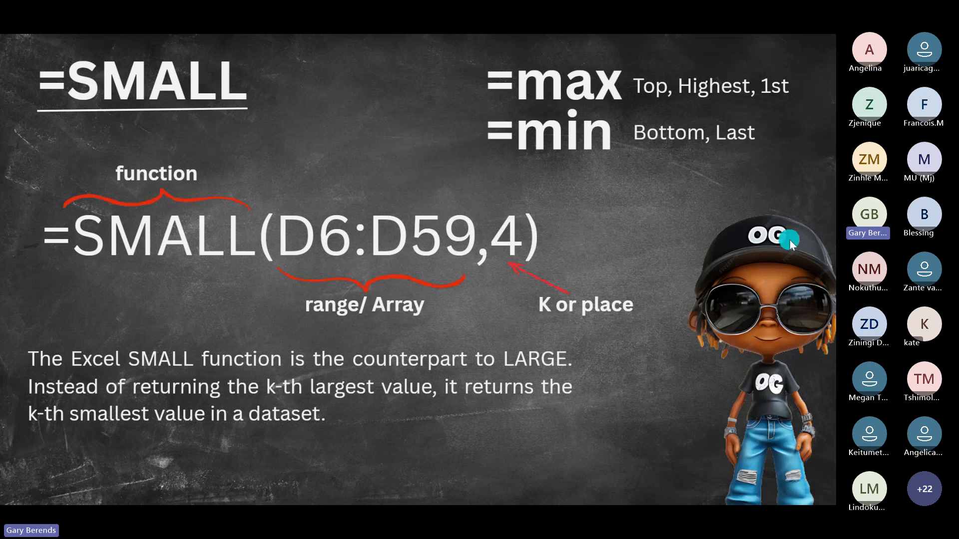
{"action": "left_click", "coordinate": [418, 80]}
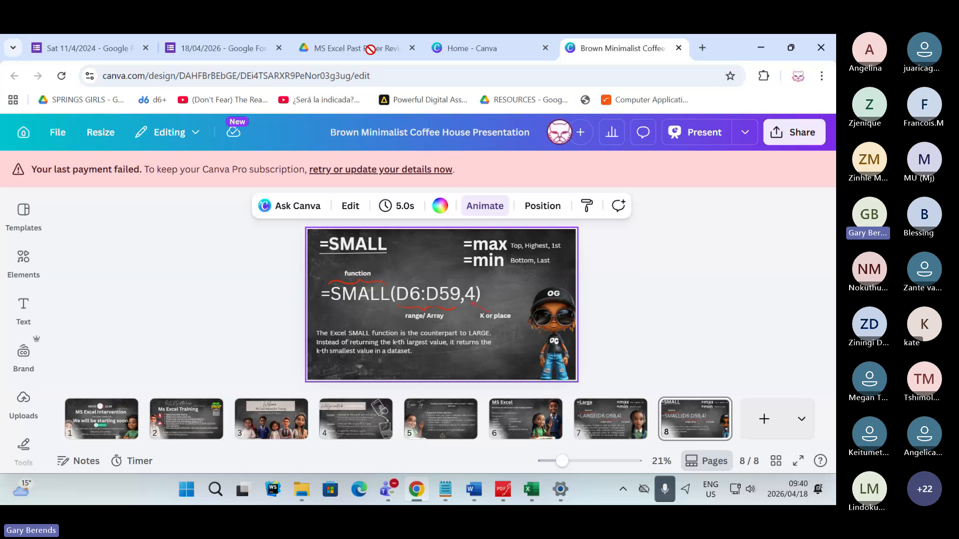
- Return to the 3Rank workbook in Excel and insert the LARGE function in cell D3
{"action": "left_click", "coordinate": [531, 490]}
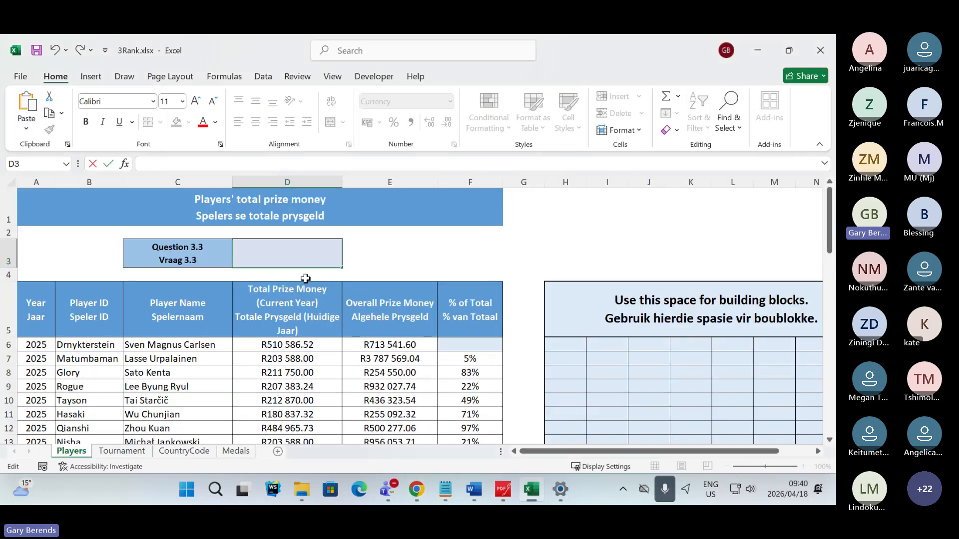
{"action": "left_click", "coordinate": [373, 274]}
{"action": "left_click", "coordinate": [370, 258]}
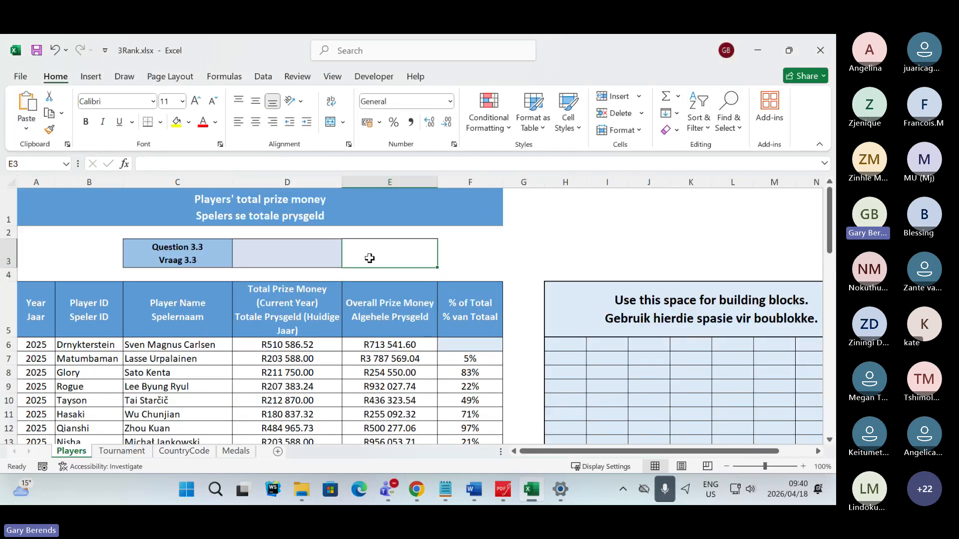
{"action": "left_click", "coordinate": [294, 261]}
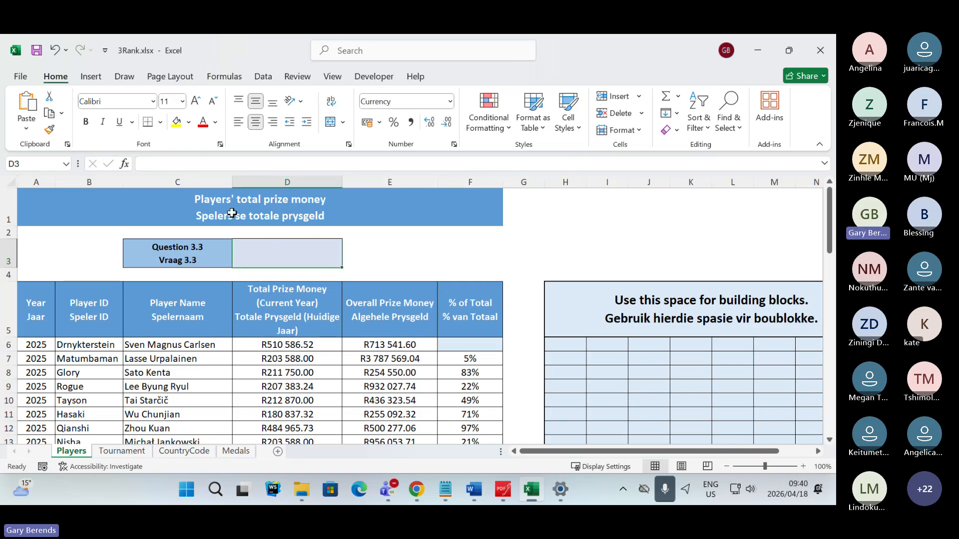
{"action": "left_click", "coordinate": [124, 165]}
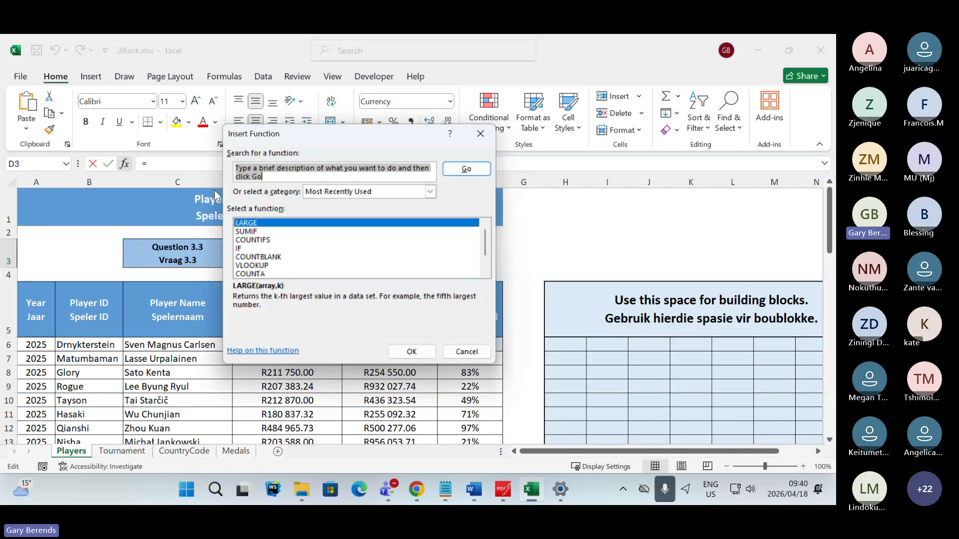
{"action": "double_click", "coordinate": [259, 222]}
- Set LARGE's Array argument to the current-year total prize money values in D6:D59
{"action": "left_click_drag", "start_coordinate": [301, 163], "coordinate": [475, 163]}
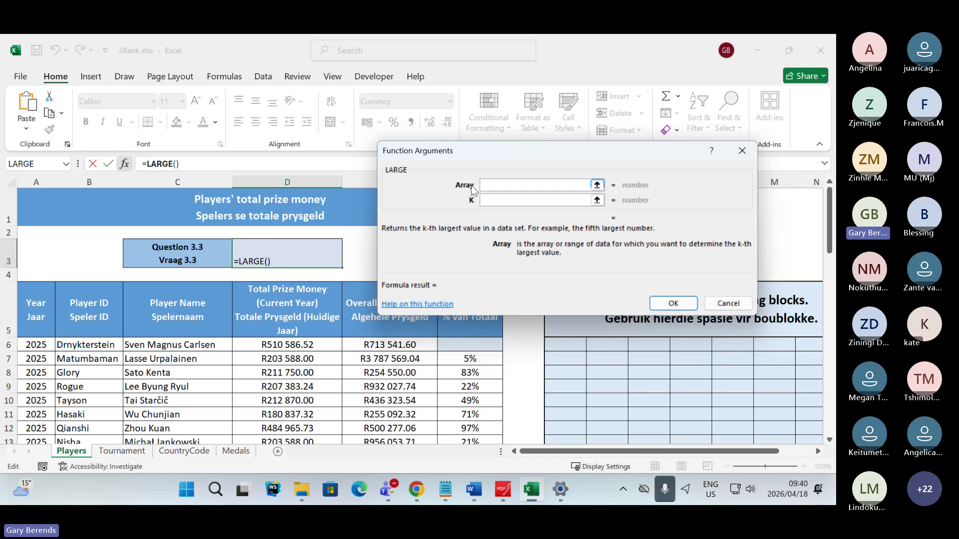
{"action": "left_click", "coordinate": [597, 184]}
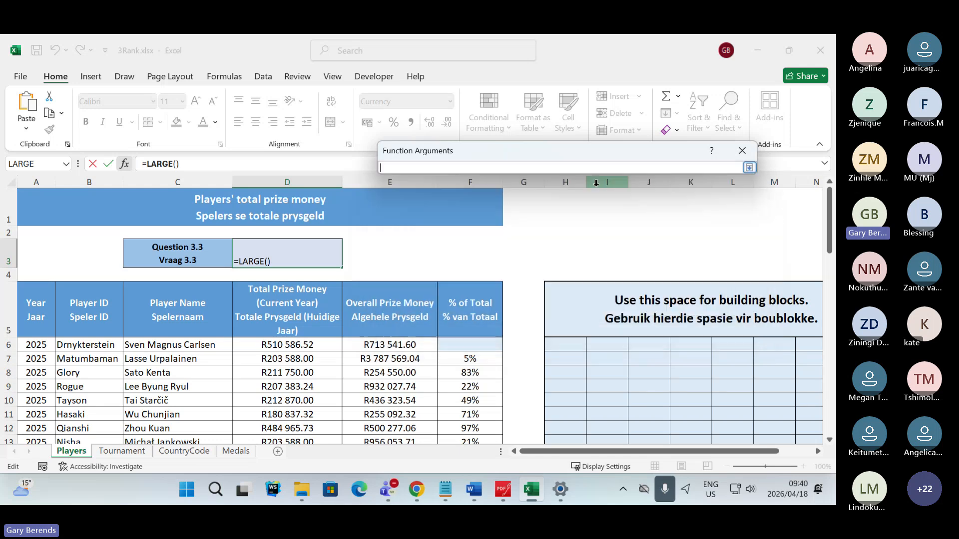
{"action": "left_click_drag", "start_coordinate": [288, 345], "coordinate": [330, 419]}
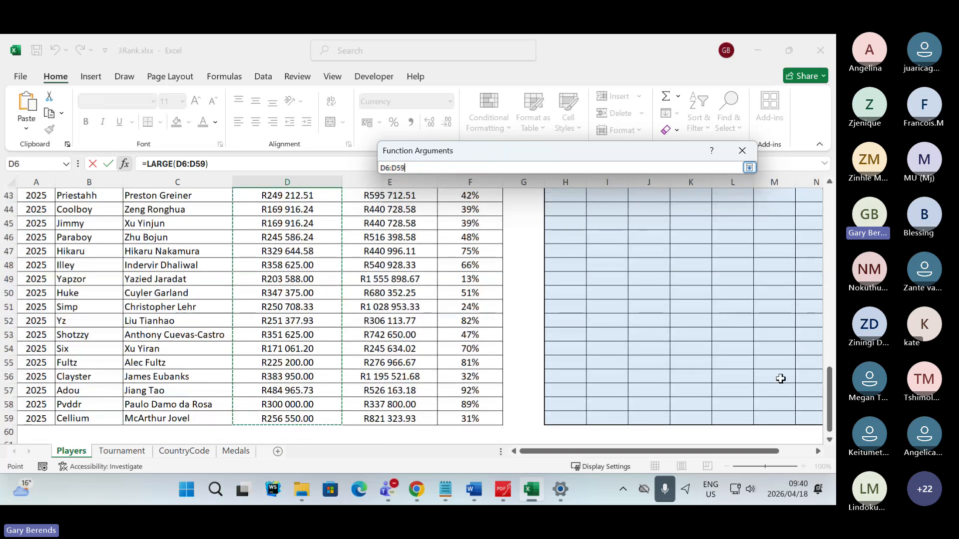
{"action": "left_click_drag", "start_coordinate": [831, 389], "coordinate": [815, 228]}
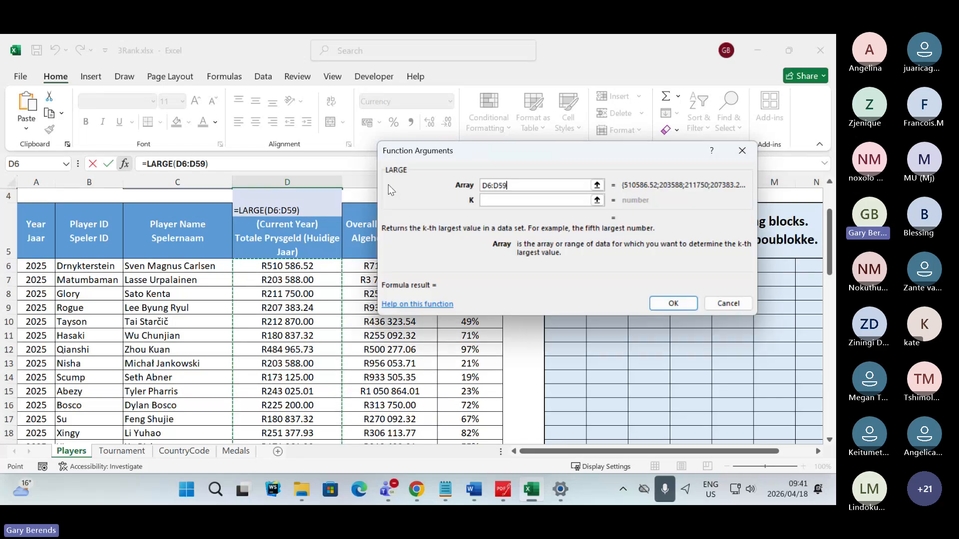
{"action": "key", "text": "Return"}
- Set the K argument to 4 and complete the LARGE function in D3
{"action": "left_click", "coordinate": [499, 202]}
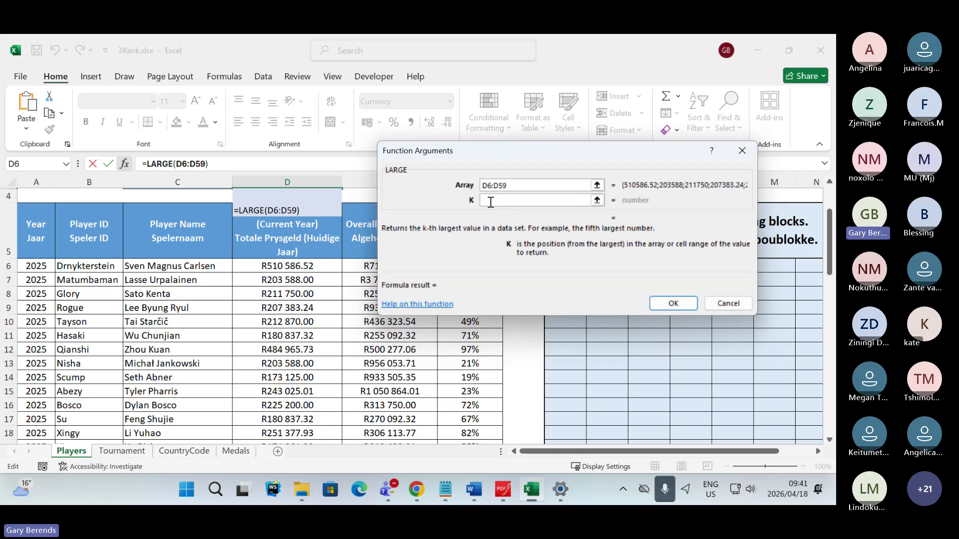
{"action": "type", "text": "4"}
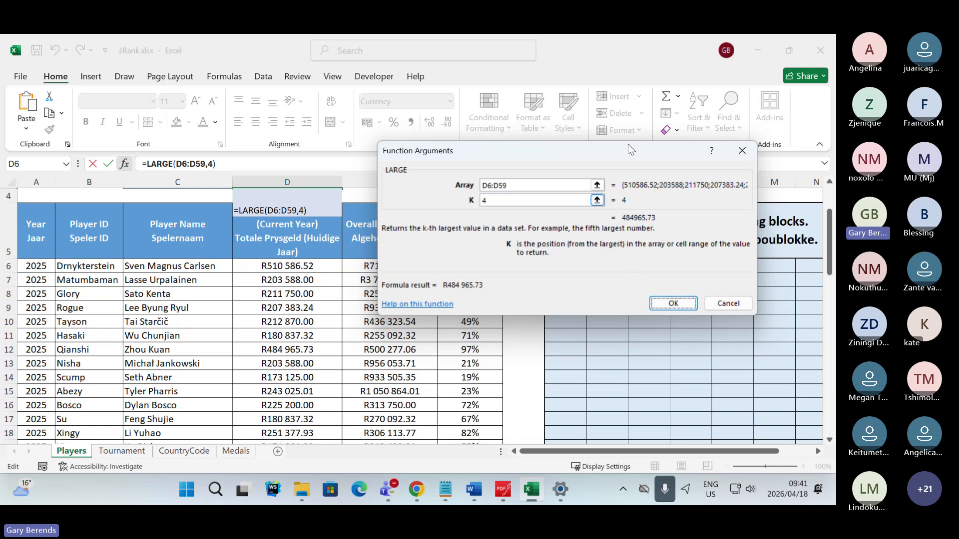
{"action": "left_click_drag", "start_coordinate": [506, 155], "coordinate": [312, 156]}
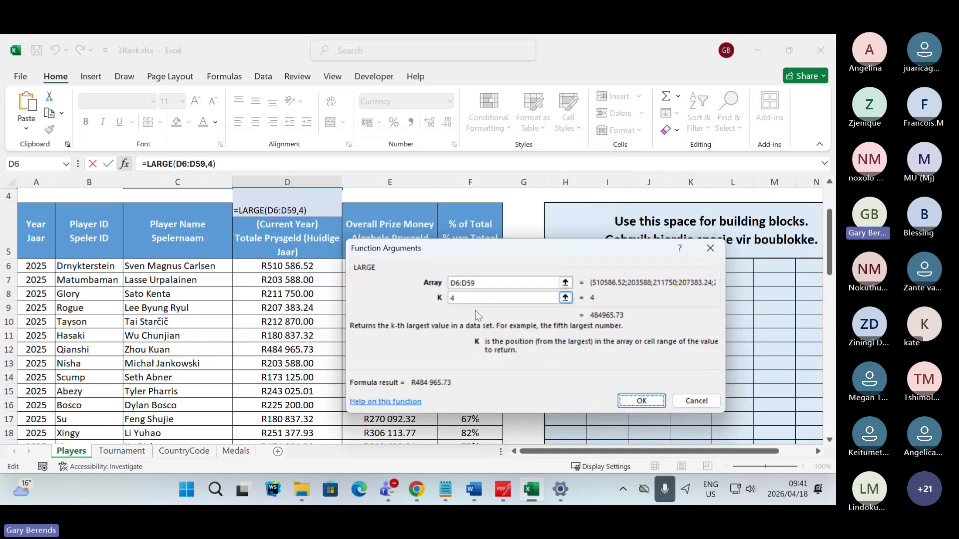
{"action": "left_click", "coordinate": [649, 403]}
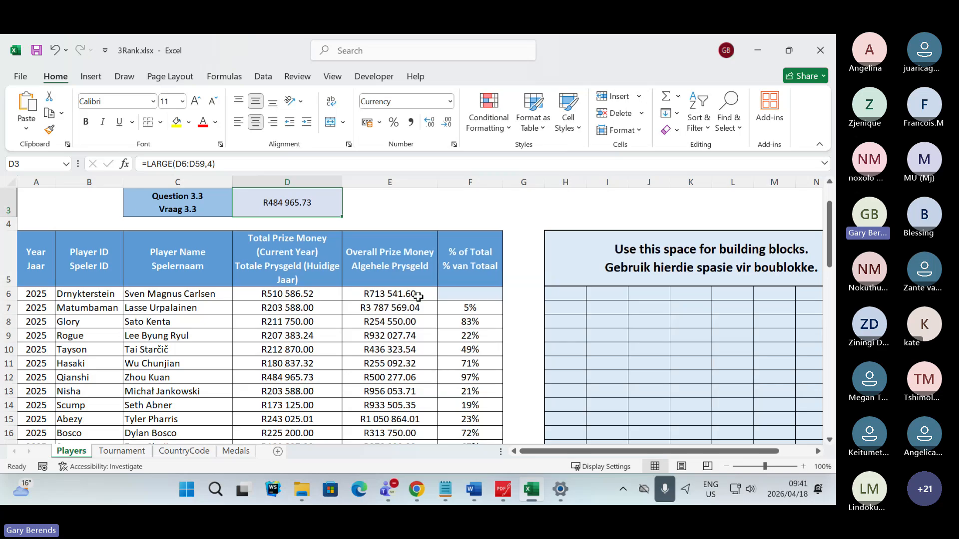
{"action": "left_click", "coordinate": [400, 202]}
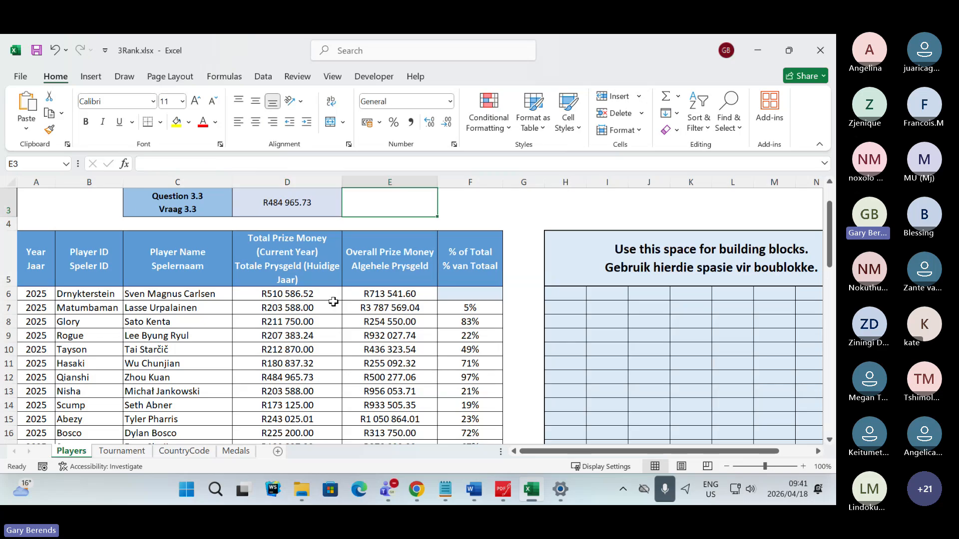
{"action": "scroll", "coordinate": [320, 290], "scroll_direction": "up", "scroll_amount": 1}
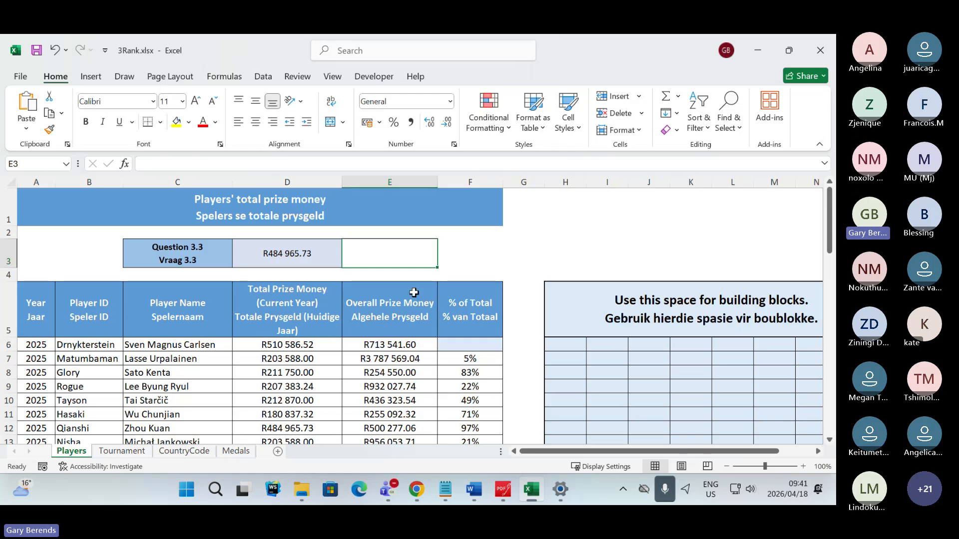
{"action": "left_click", "coordinate": [524, 295]}
{"action": "left_click", "coordinate": [419, 266]}
{"action": "left_click", "coordinate": [265, 265]}
{"action": "left_click", "coordinate": [450, 272]}
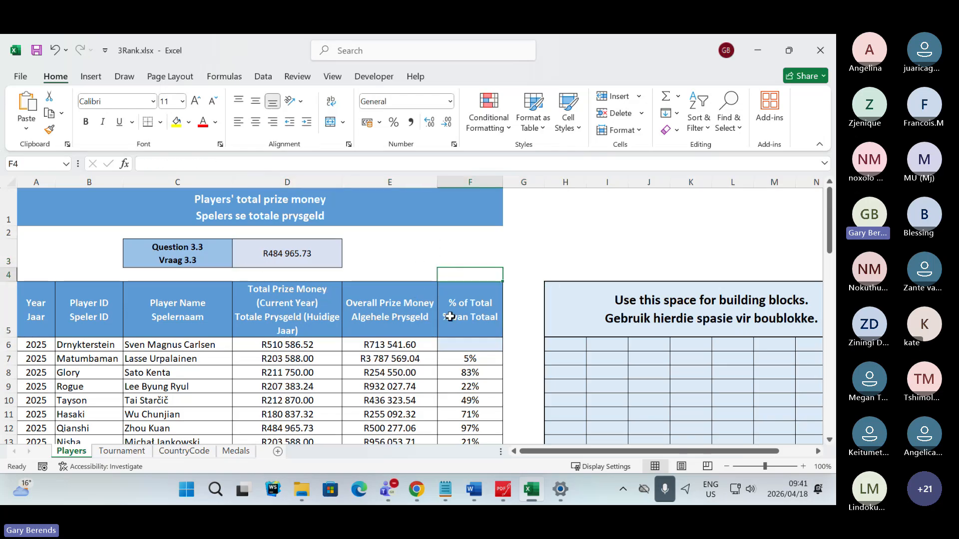
- Switch to the Teams meeting and check the chat for participants' responses to the repeated demonstration
{"action": "key", "text": "alt+Tab"}
{"action": "key", "text": "alt+Tab"}
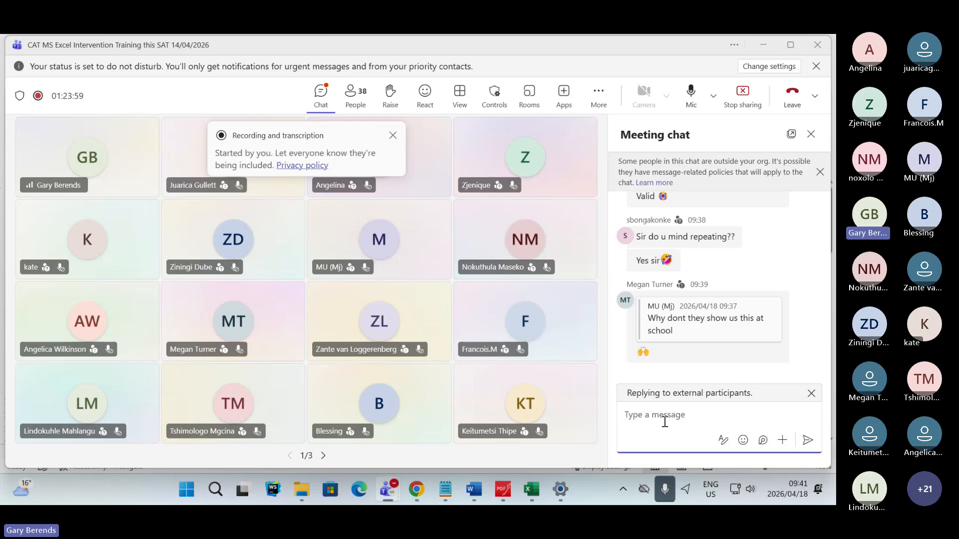
{"action": "mouse_move", "coordinate": [705, 315]}
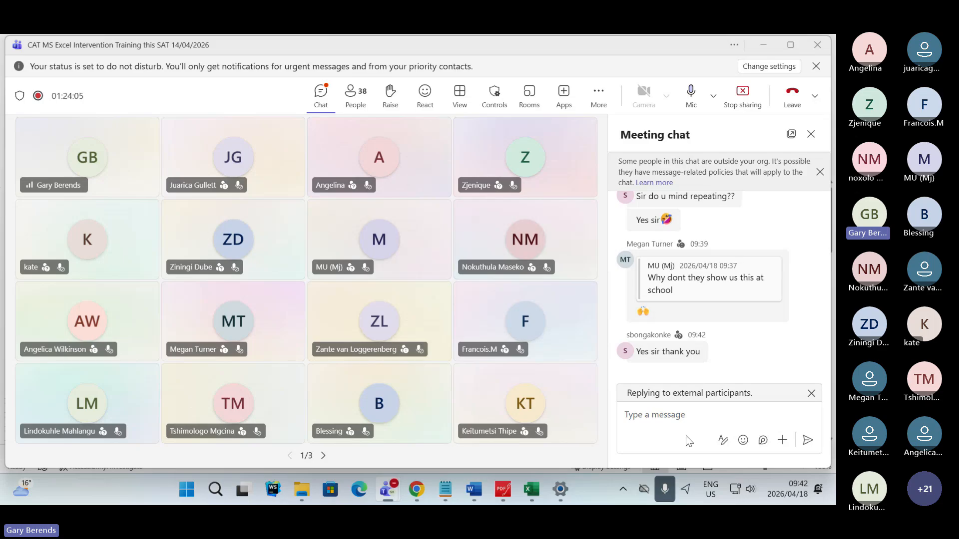
- Switch to the exam paper in PDFgear and highlight Question 3.3's mark allocation (2) in green
{"action": "left_click", "coordinate": [503, 490]}
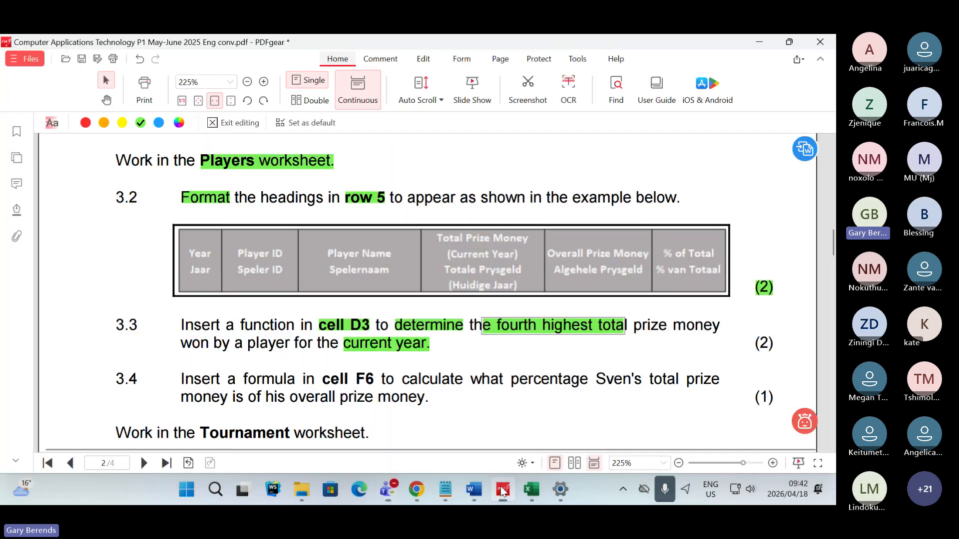
{"action": "left_click", "coordinate": [772, 347]}
{"action": "right_click", "coordinate": [772, 348]}
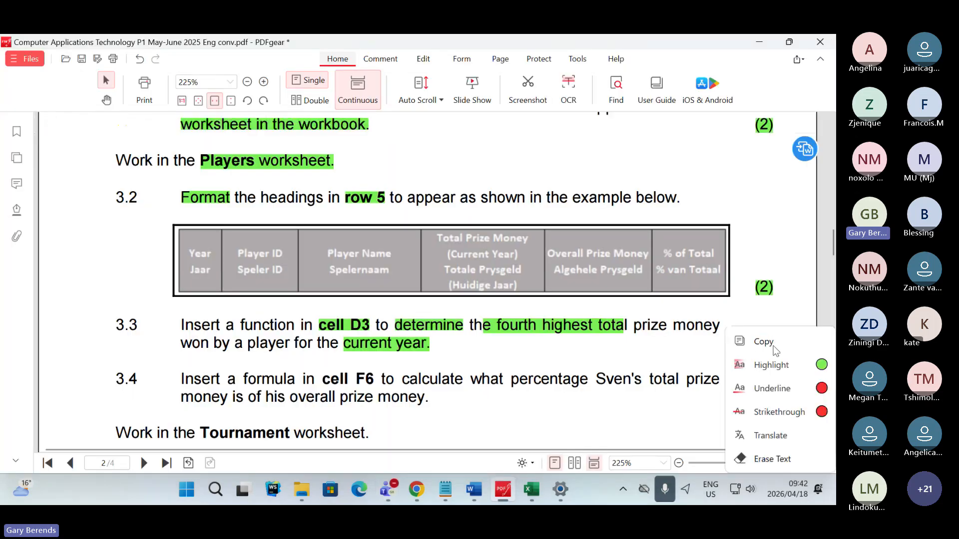
{"action": "left_click", "coordinate": [789, 365]}
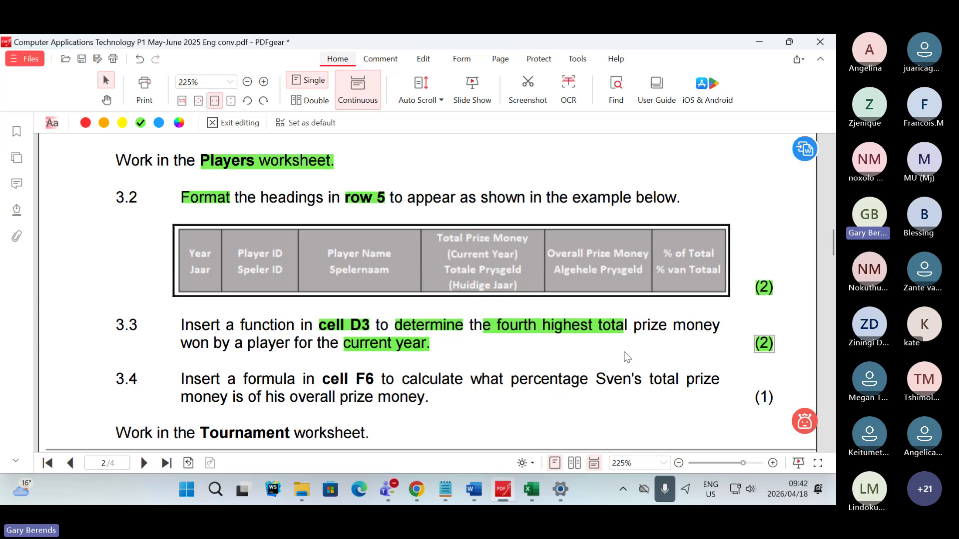
- Switch back to the Teams meeting and read the participants' latest chat replies
{"action": "key", "text": "alt+Tab"}
{"action": "key", "text": "alt+Tab"}
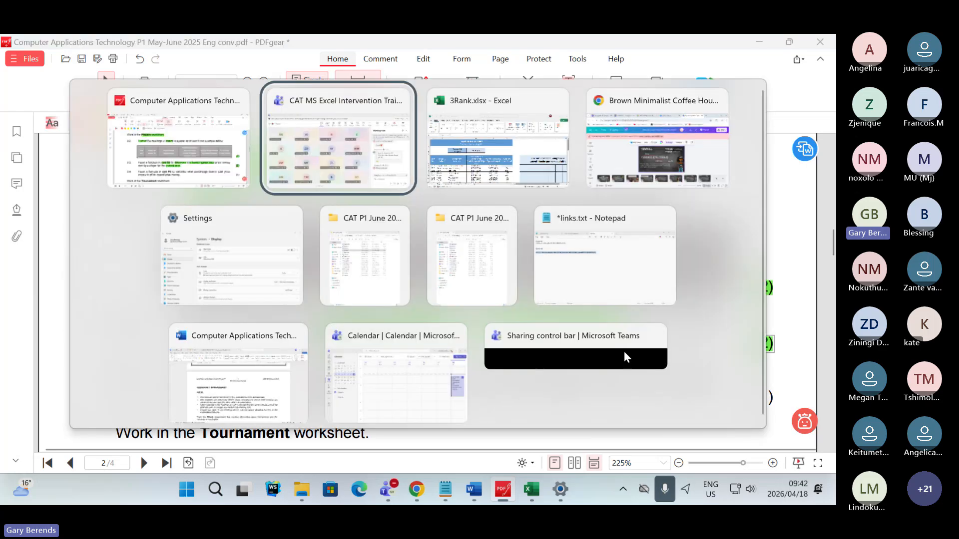
{"action": "key", "text": "alt+Tab"}
{"action": "key", "text": "alt+Tab"}
{"action": "key", "text": "alt+Tab"}
{"action": "key", "text": "alt+Tab"}
{"action": "key", "text": "alt+Tab"}
{"action": "key", "text": "alt+Tab"}
{"action": "key", "text": "alt+Tab"}
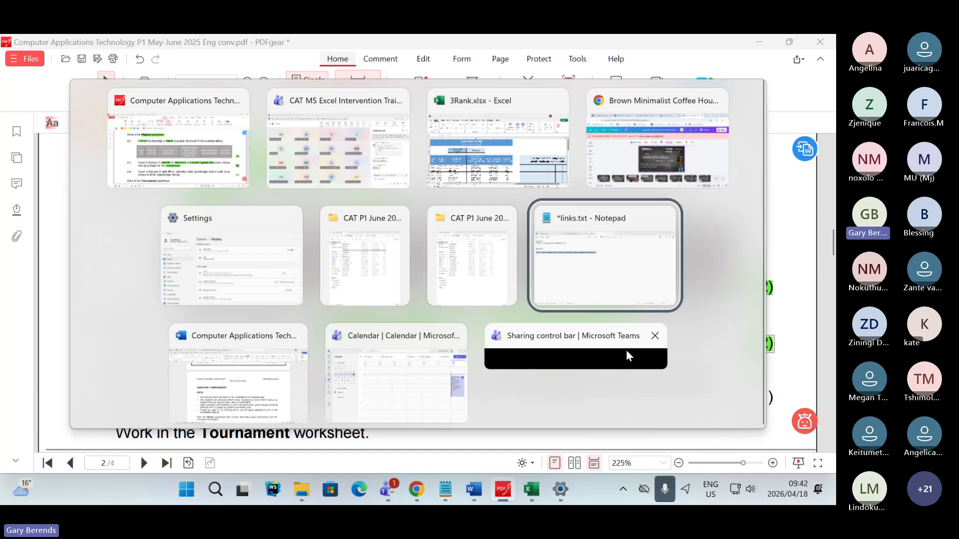
{"action": "key", "text": "alt+Tab"}
{"action": "key", "text": "alt+Tab"}
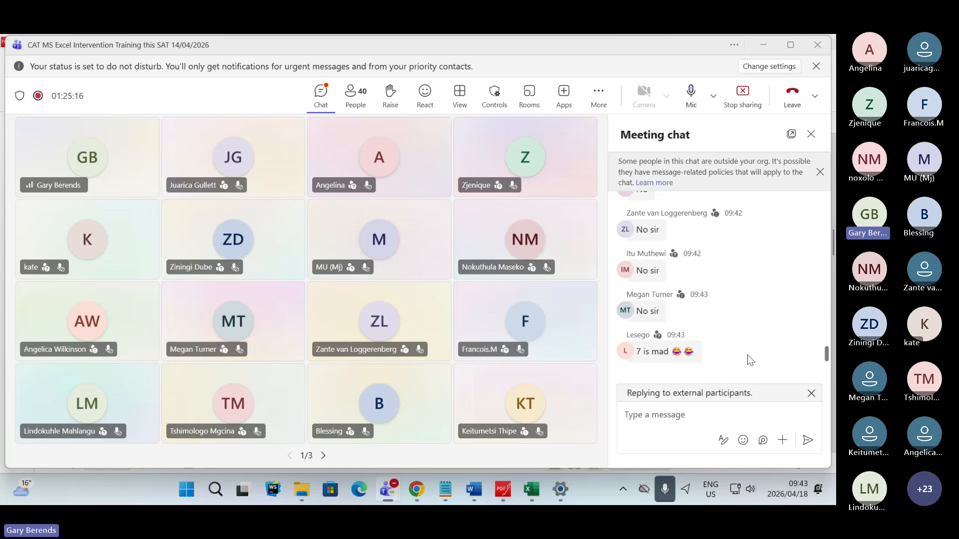
- Return to the exam paper in PDFgear and highlight "cell F6" in Question 3.4 in green
{"action": "left_click", "coordinate": [503, 492]}
{"action": "scroll", "coordinate": [490, 265], "scroll_direction": "down", "scroll_amount": 3}
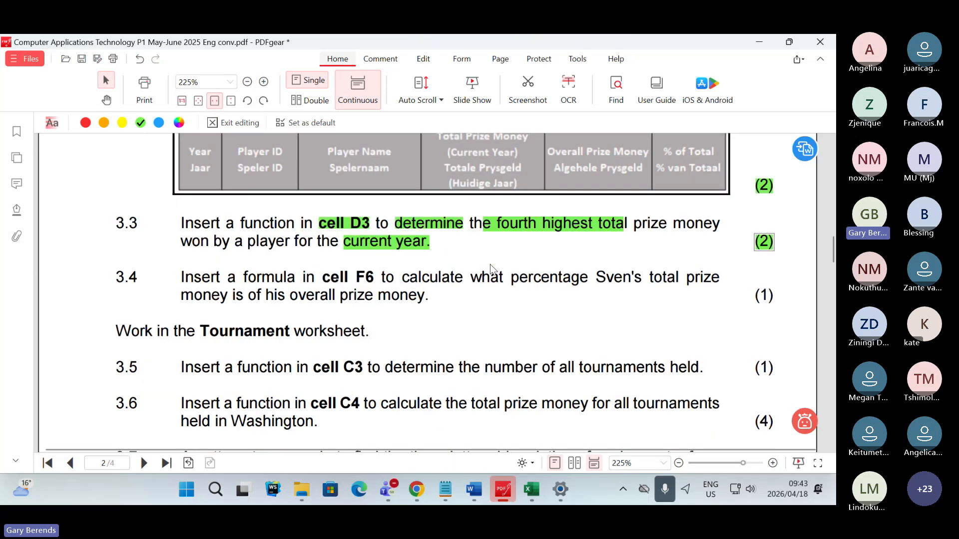
{"action": "scroll", "coordinate": [490, 265], "scroll_direction": "down", "scroll_amount": 1}
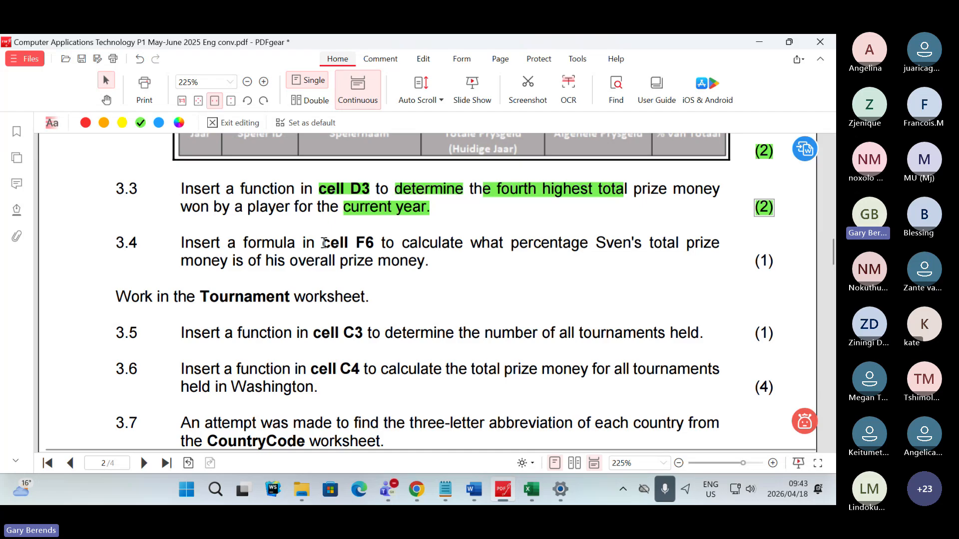
{"action": "left_click_drag", "start_coordinate": [322, 243], "coordinate": [374, 244]}
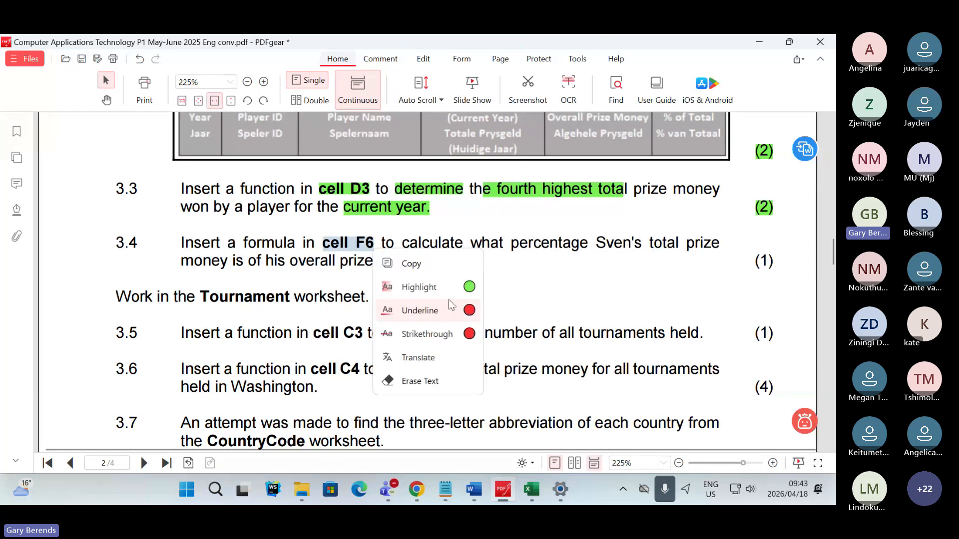
{"action": "left_click", "coordinate": [468, 289]}
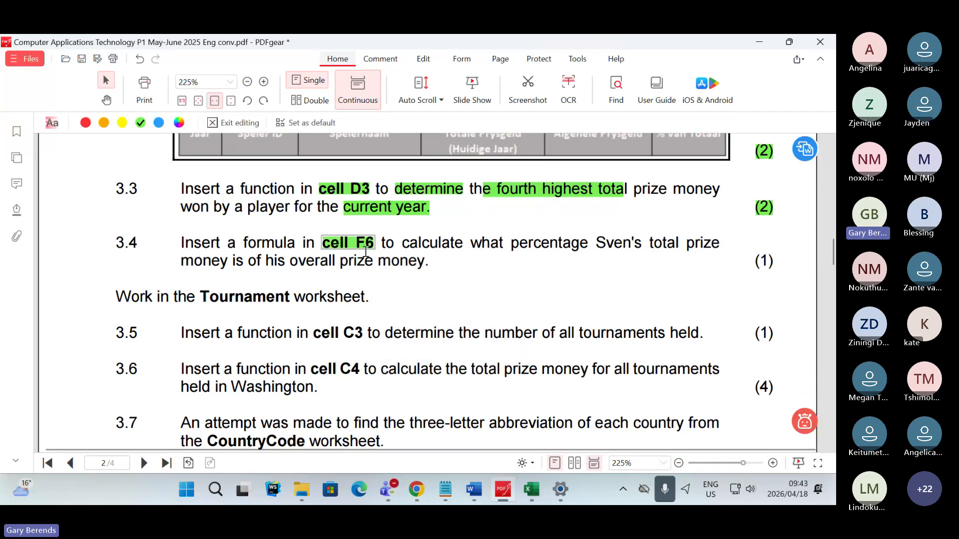
- Switch to the 3Rank workbook and locate cell F6 in the % of Total column on the Players sheet
{"action": "left_click", "coordinate": [533, 489]}
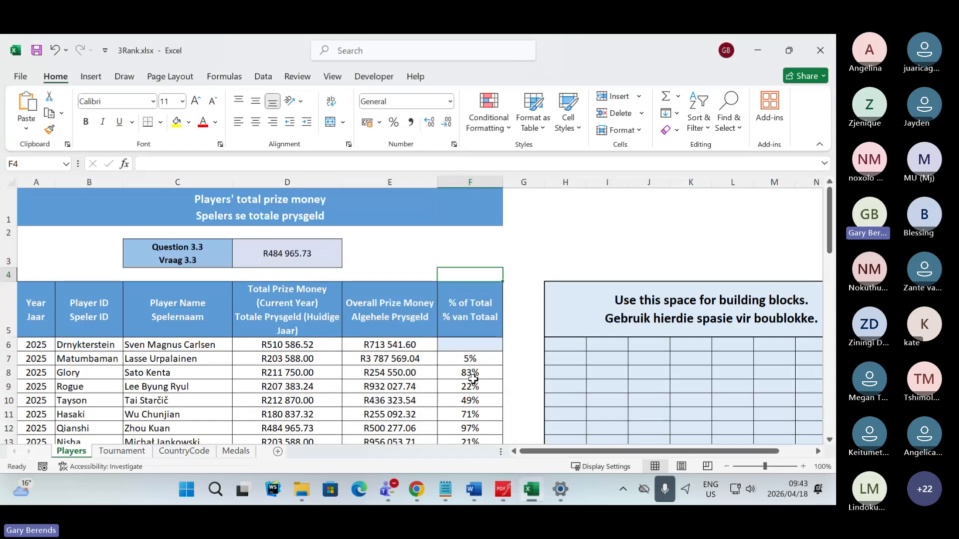
{"action": "left_click", "coordinate": [468, 343]}
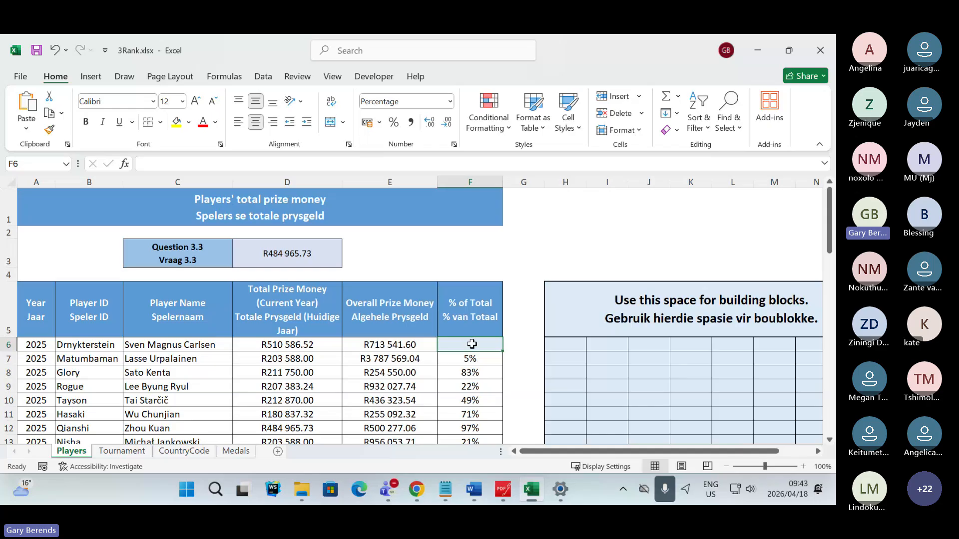
- Return to the exam paper in PDFgear and highlight "overall prize money" in Question 3.4 in green
{"action": "left_click", "coordinate": [504, 489]}
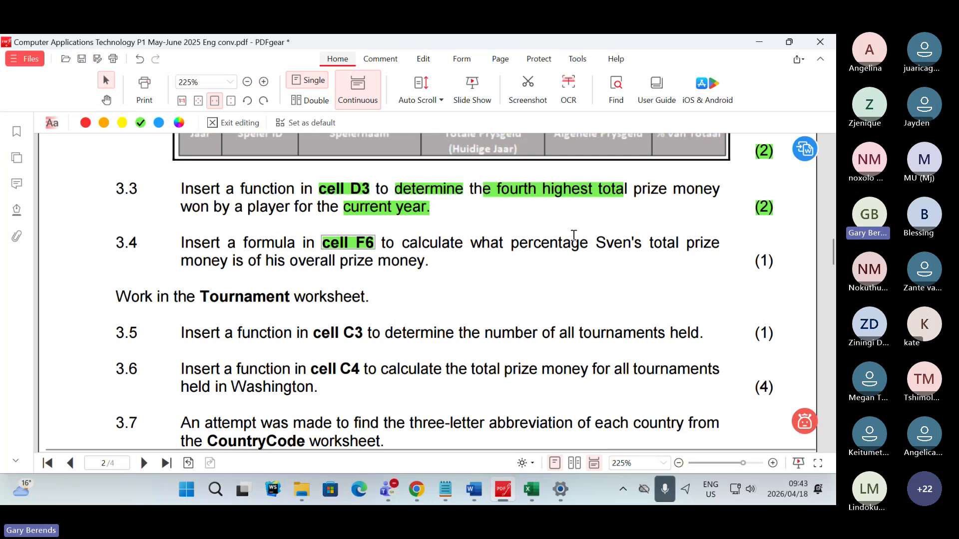
{"action": "left_click_drag", "start_coordinate": [652, 243], "coordinate": [719, 245]}
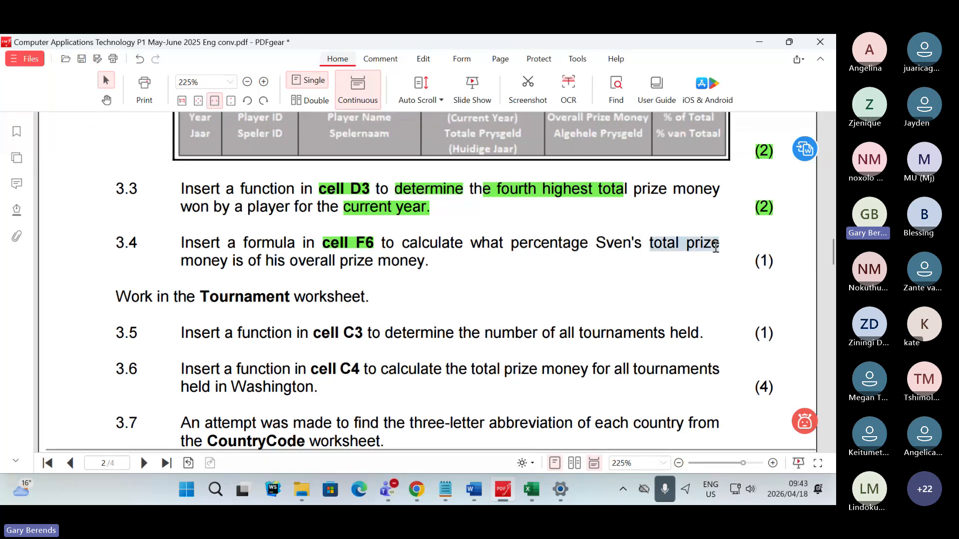
{"action": "left_click_drag", "start_coordinate": [182, 261], "coordinate": [229, 267]}
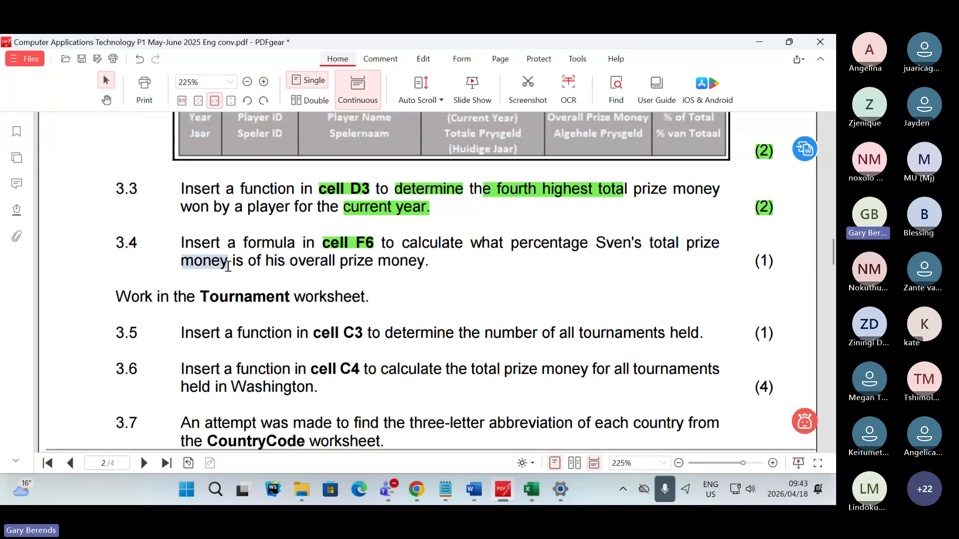
{"action": "left_click_drag", "start_coordinate": [292, 261], "coordinate": [423, 269]}
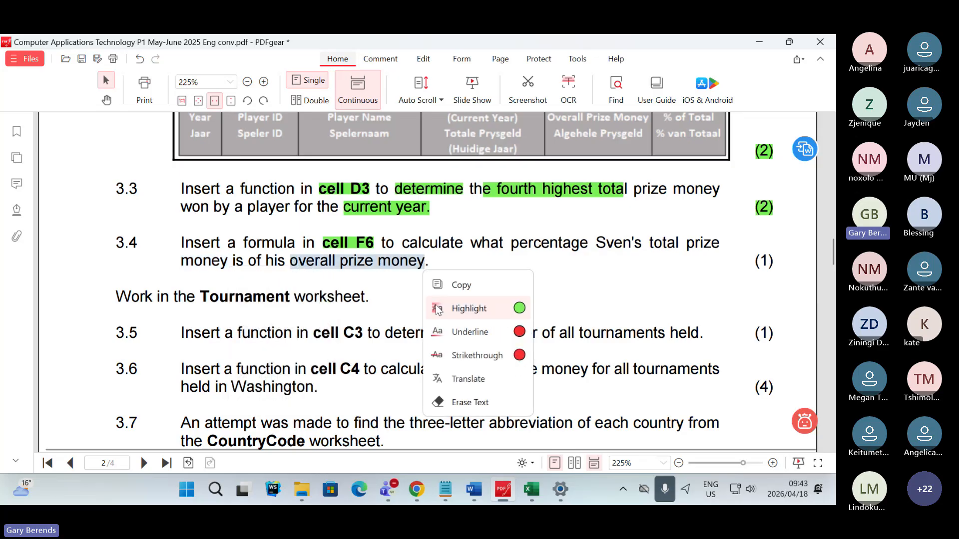
{"action": "left_click", "coordinate": [501, 312]}
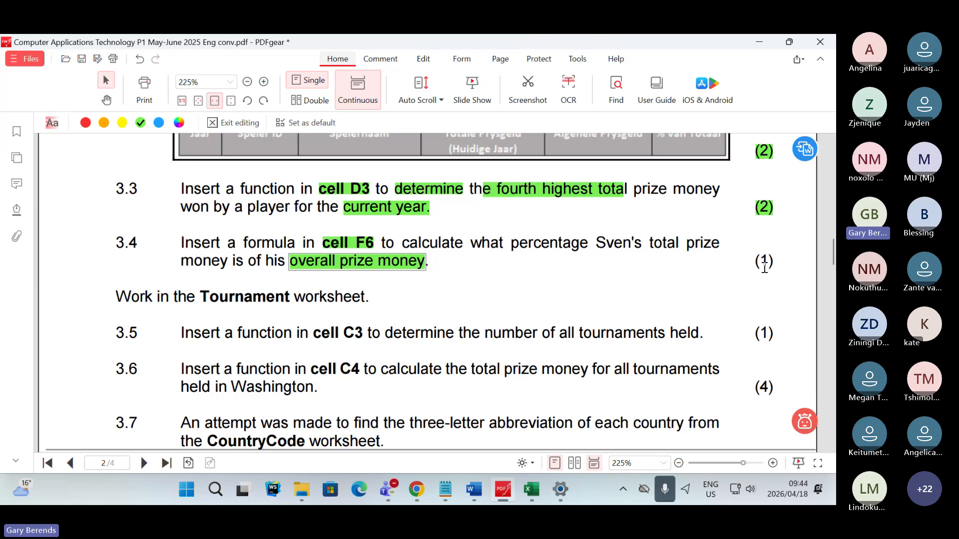
- Highlight Question 3.4's mark allocation (1) in green
{"action": "left_click_drag", "start_coordinate": [754, 262], "coordinate": [773, 263]}
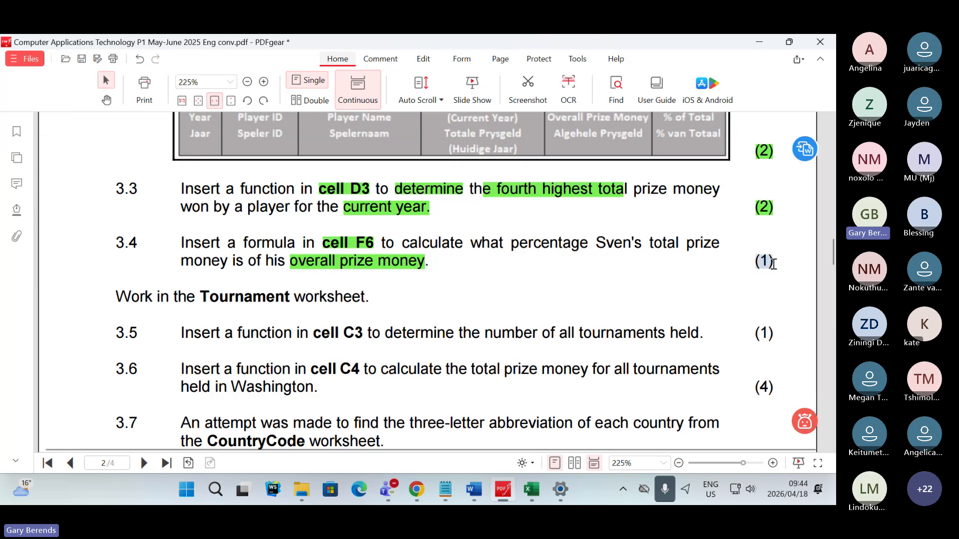
{"action": "right_click", "coordinate": [772, 264]}
{"action": "left_click", "coordinate": [779, 301]}
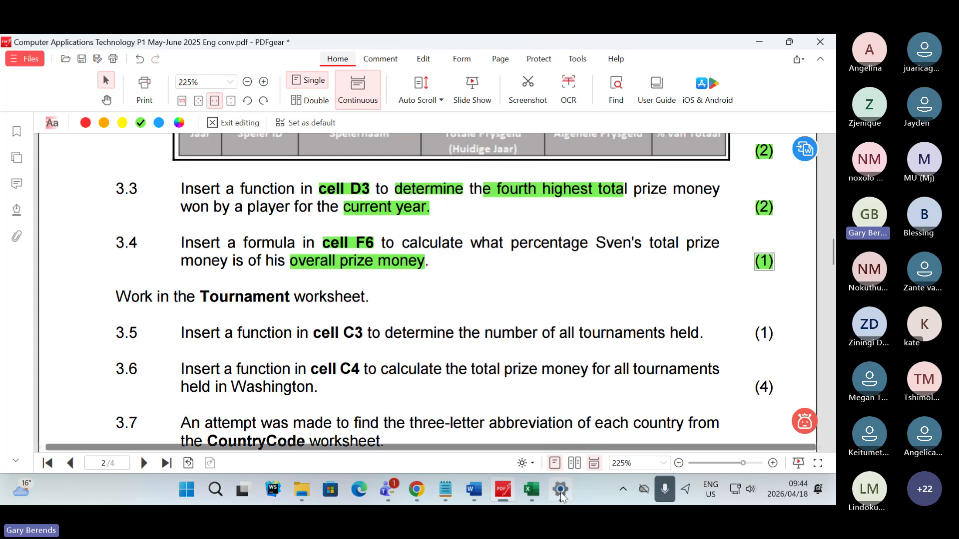
- Switch to the 3Rank workbook and examine the total prize money in D6, the overall prize money in E6 and the target cell F6
{"action": "left_click", "coordinate": [536, 489]}
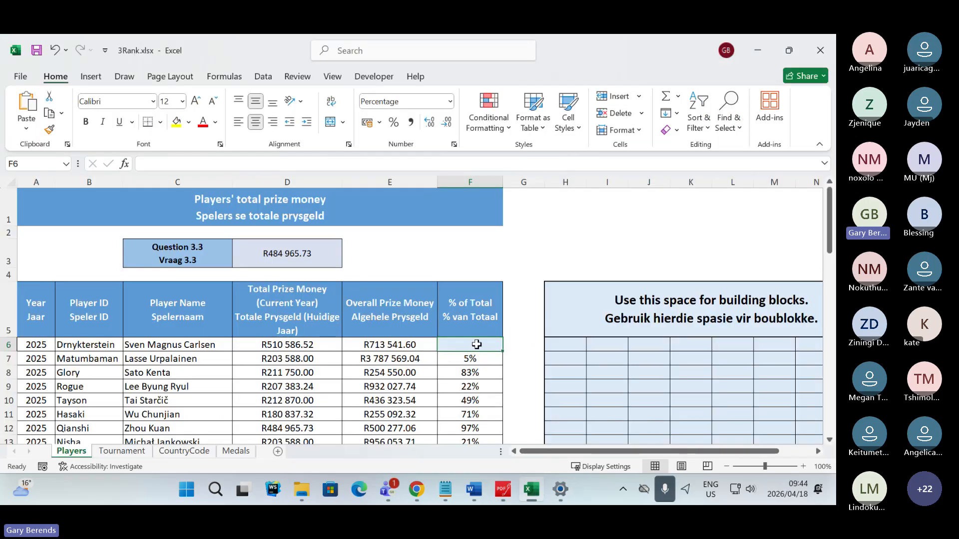
{"action": "left_click", "coordinate": [391, 305]}
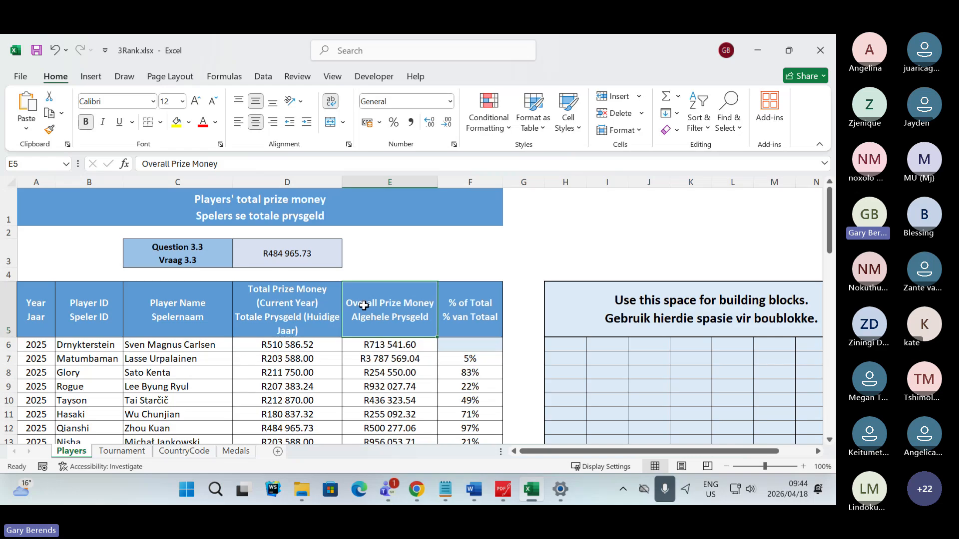
{"action": "left_click", "coordinate": [412, 348]}
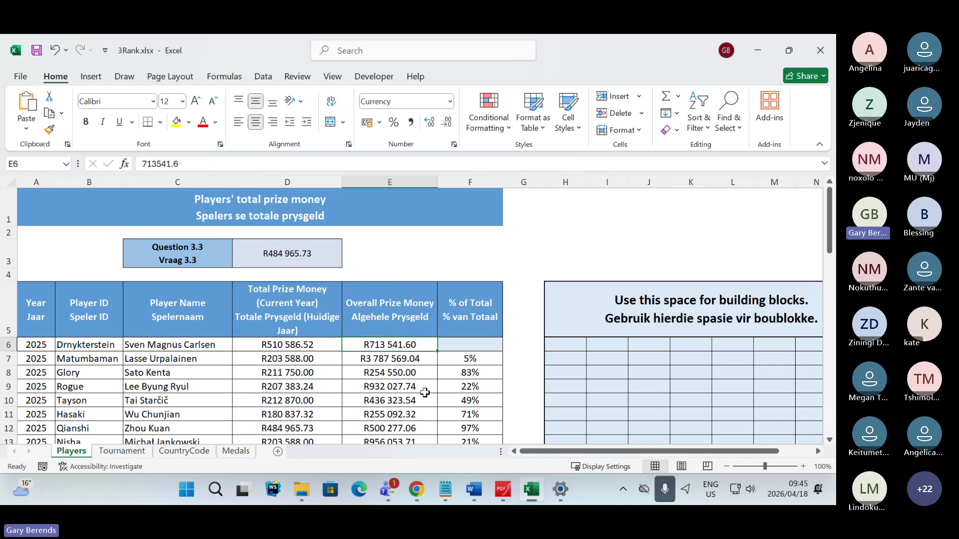
{"action": "left_click", "coordinate": [295, 348]}
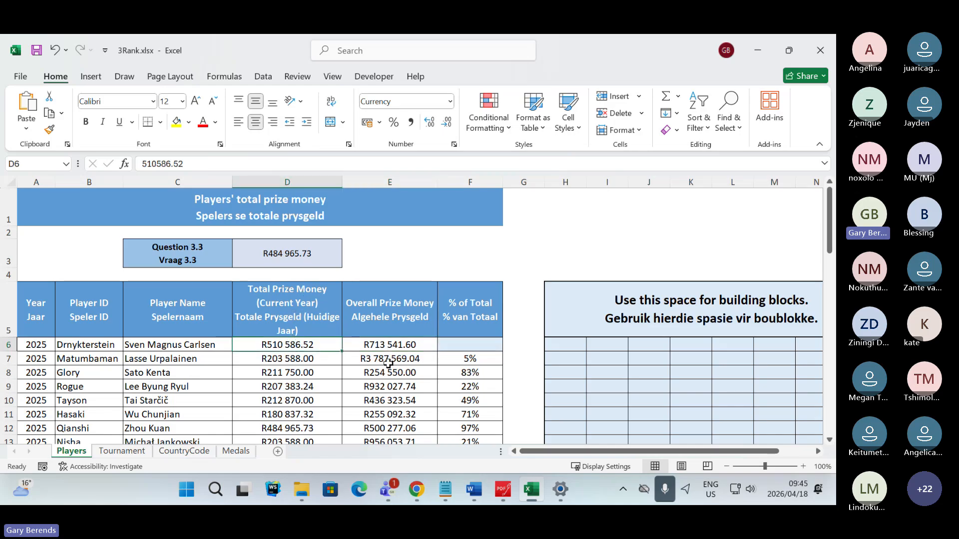
{"action": "left_click_drag", "start_coordinate": [389, 346], "coordinate": [319, 344]}
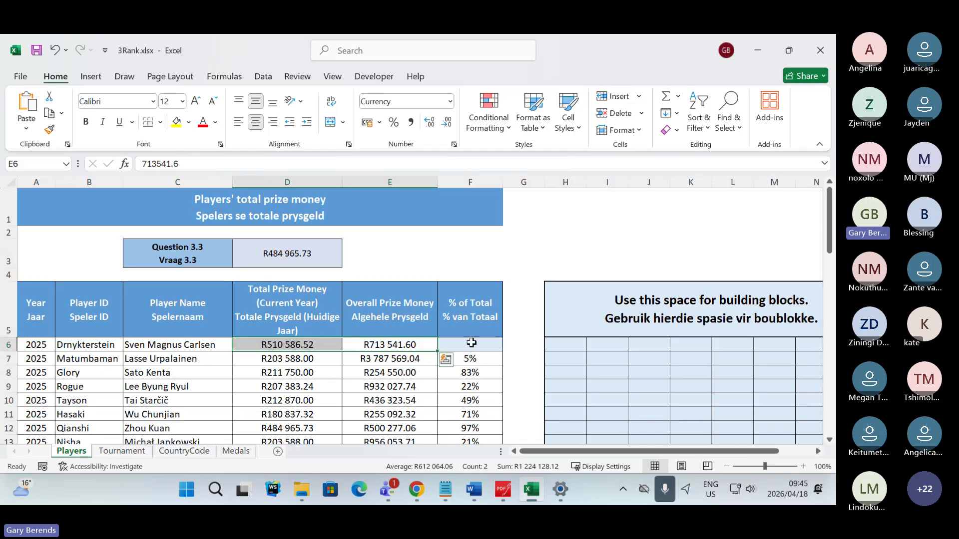
{"action": "left_click", "coordinate": [468, 344]}
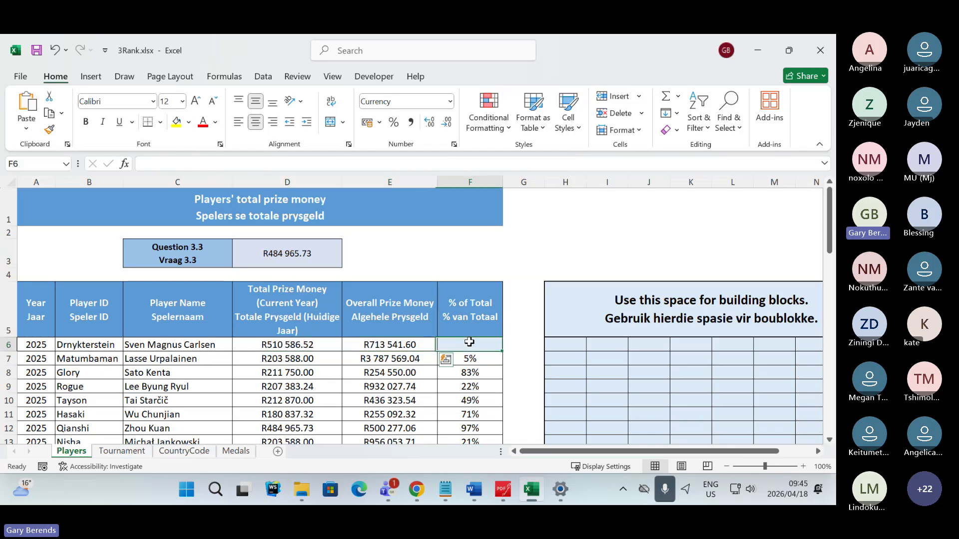
{"action": "left_click", "coordinate": [281, 345]}
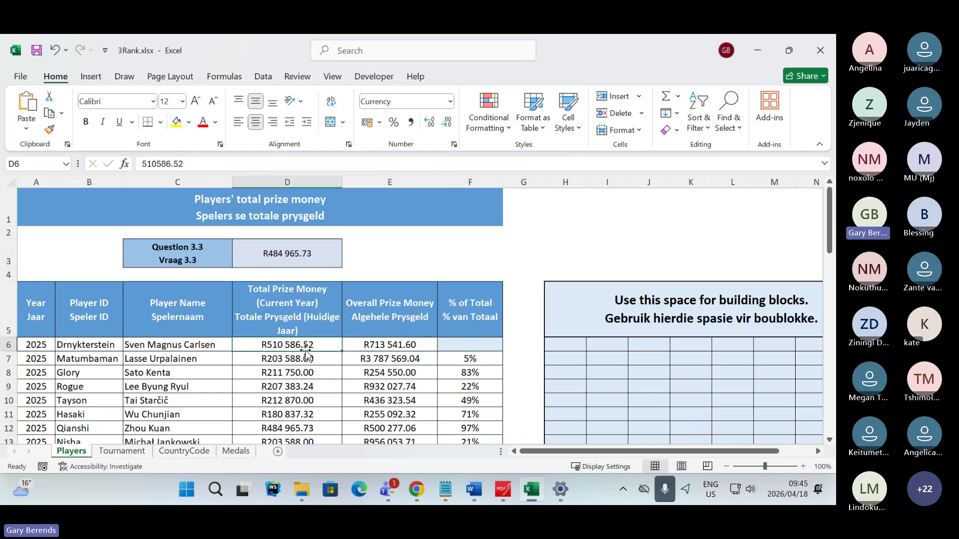
{"action": "left_click", "coordinate": [385, 341]}
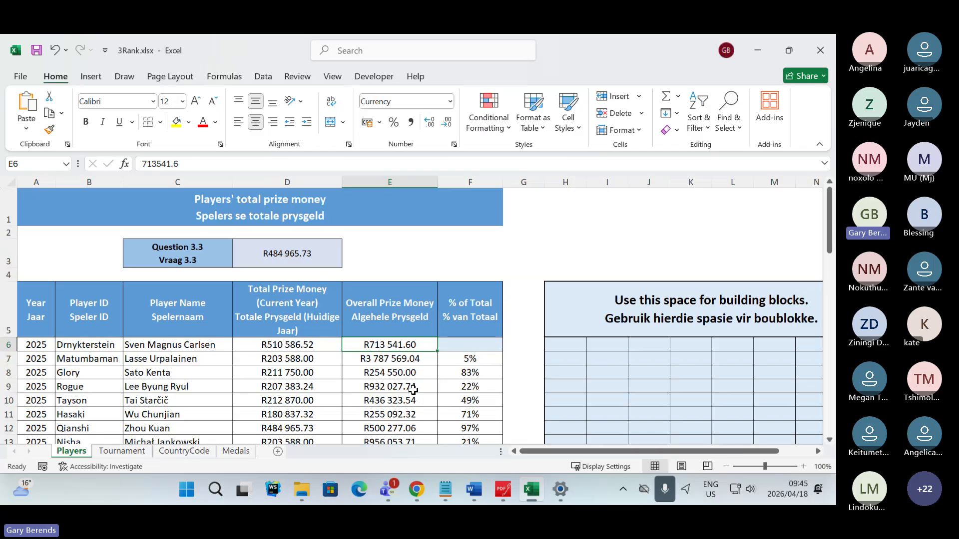
{"action": "left_click_drag", "start_coordinate": [320, 342], "coordinate": [362, 350]}
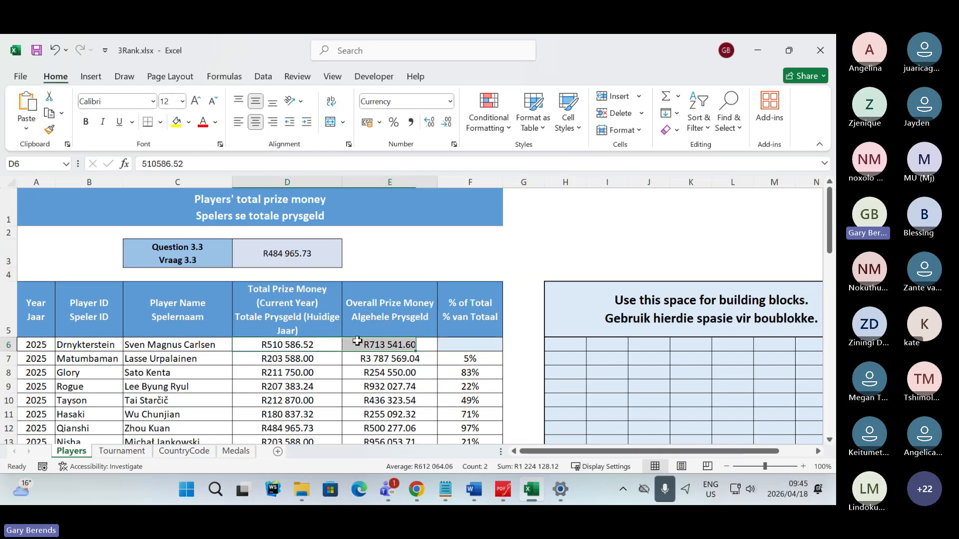
{"action": "left_click", "coordinate": [384, 347]}
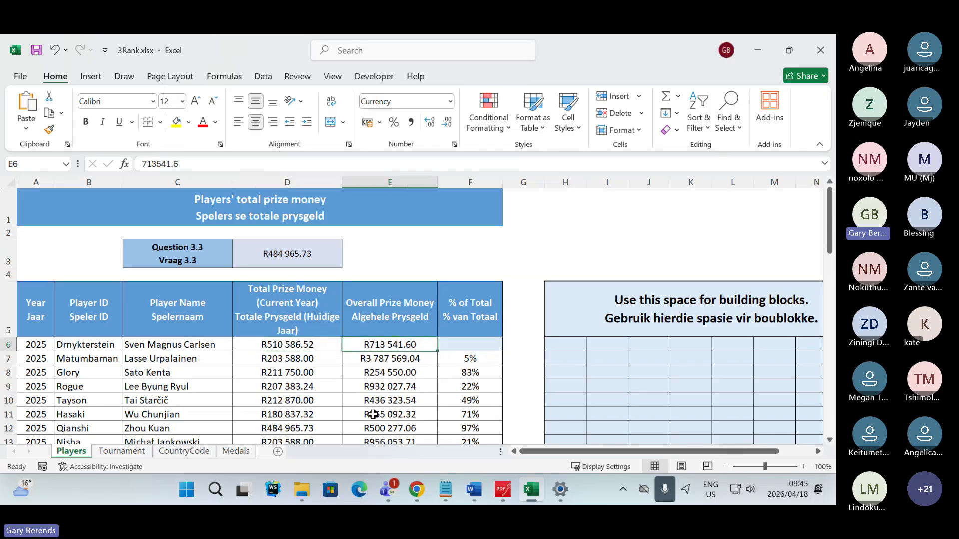
{"action": "left_click_drag", "start_coordinate": [307, 345], "coordinate": [373, 344]}
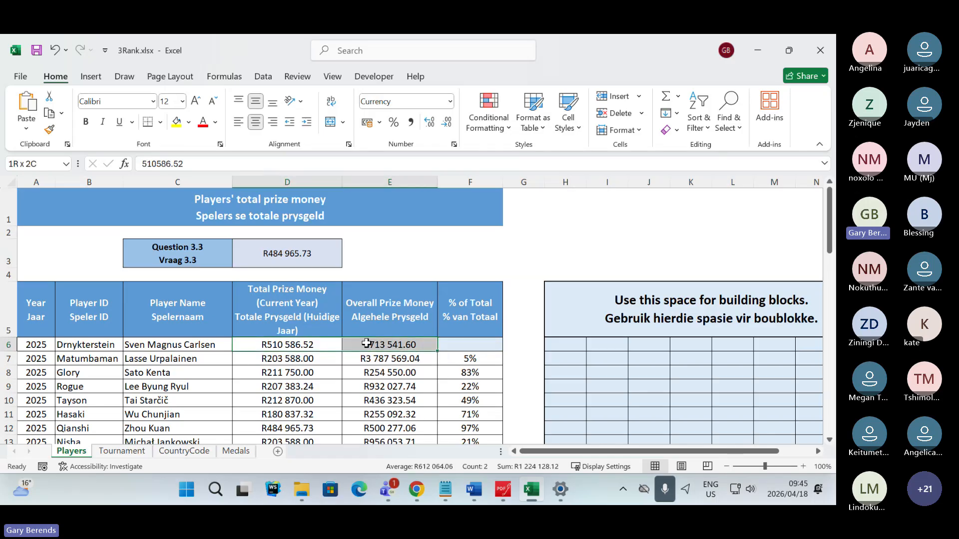
{"action": "left_click", "coordinate": [449, 344]}
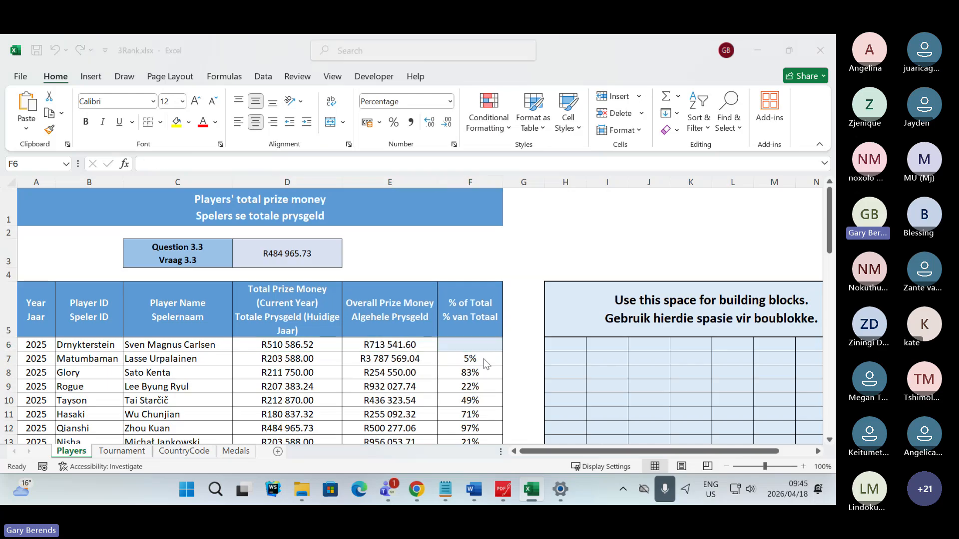
- Switch to the Teams meeting and read the participants' chat answers on which operation the percentage formula needs
{"action": "key", "text": "alt+Tab"}
{"action": "key", "text": "alt+Tab"}
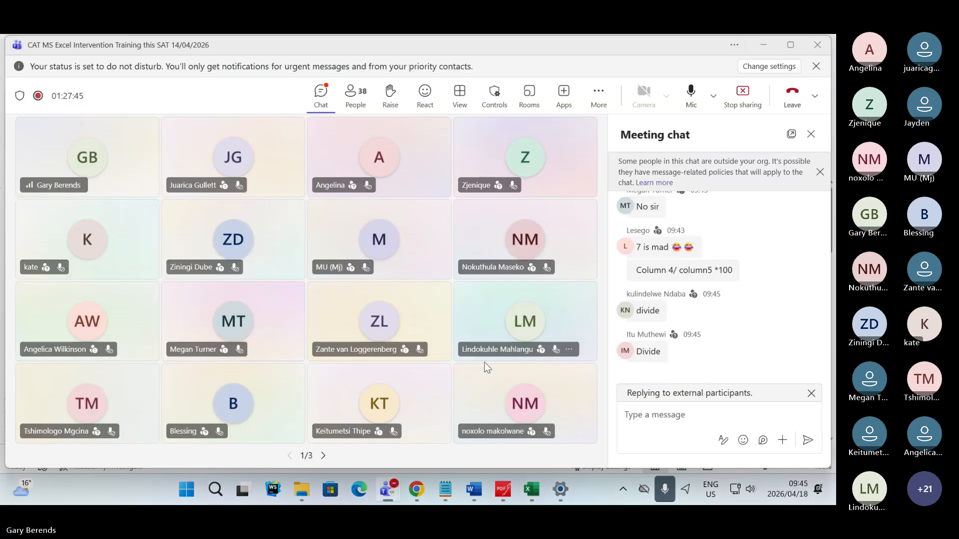
{"action": "mouse_move", "coordinate": [752, 268]}
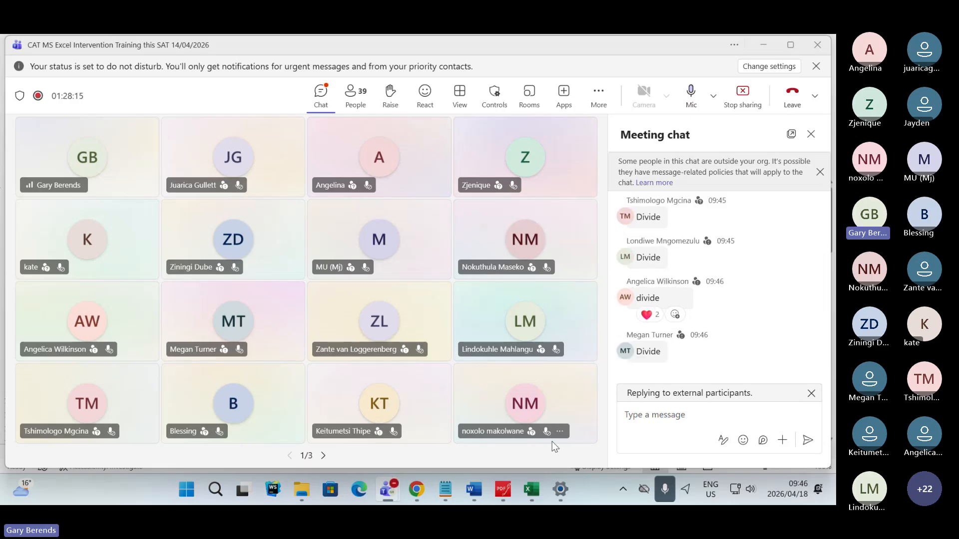
- Return to the 3Rank workbook and fill the blank cell I3 on the Players sheet with blue
{"action": "key", "text": "alt+Tab"}
{"action": "key", "text": "alt+Tab"}
{"action": "key", "text": "alt+Tab"}
{"action": "key", "text": "alt+Tab"}
{"action": "key", "text": "alt+Tab"}
{"action": "key", "text": "alt+Tab"}
{"action": "key", "text": "alt+Tab"}
{"action": "key", "text": "alt+Tab"}
{"action": "key", "text": "alt+Tab"}
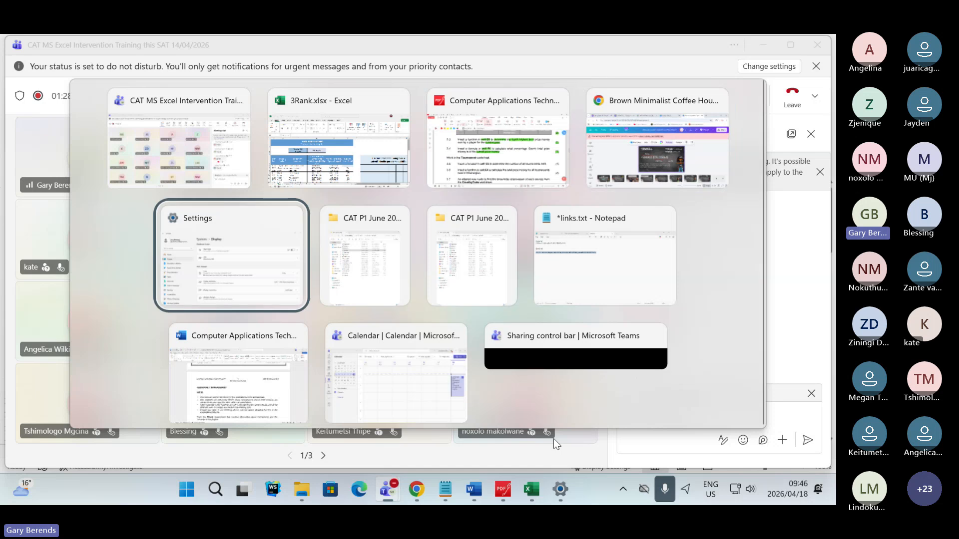
{"action": "key", "text": "alt+Tab"}
{"action": "key", "text": "alt+Tab"}
{"action": "key", "text": "alt+Tab"}
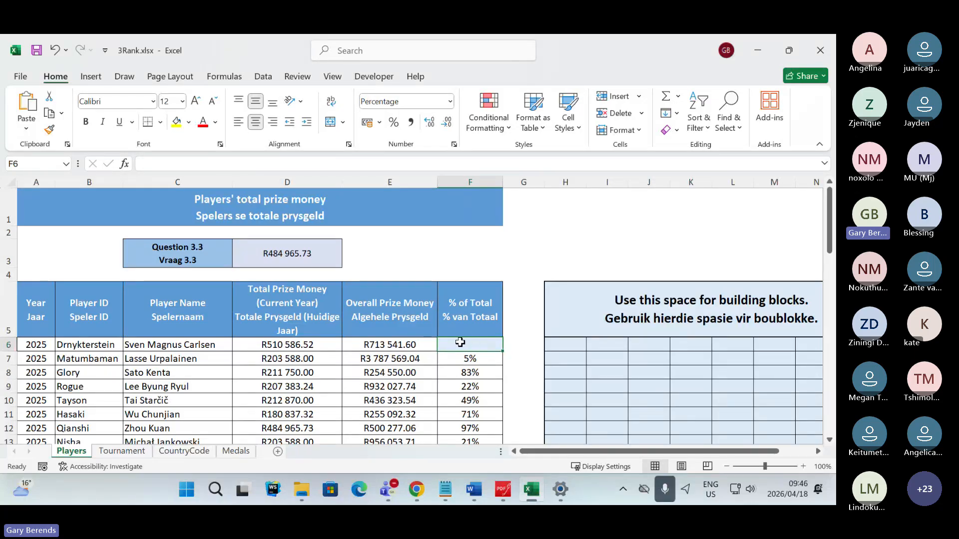
{"action": "left_click", "coordinate": [619, 253]}
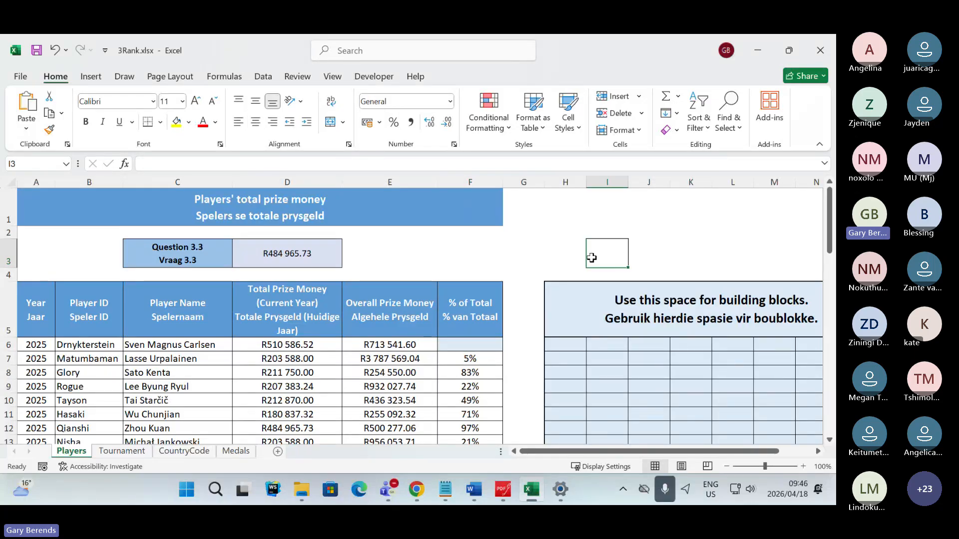
{"action": "left_click", "coordinate": [189, 124]}
{"action": "left_click", "coordinate": [221, 156]}
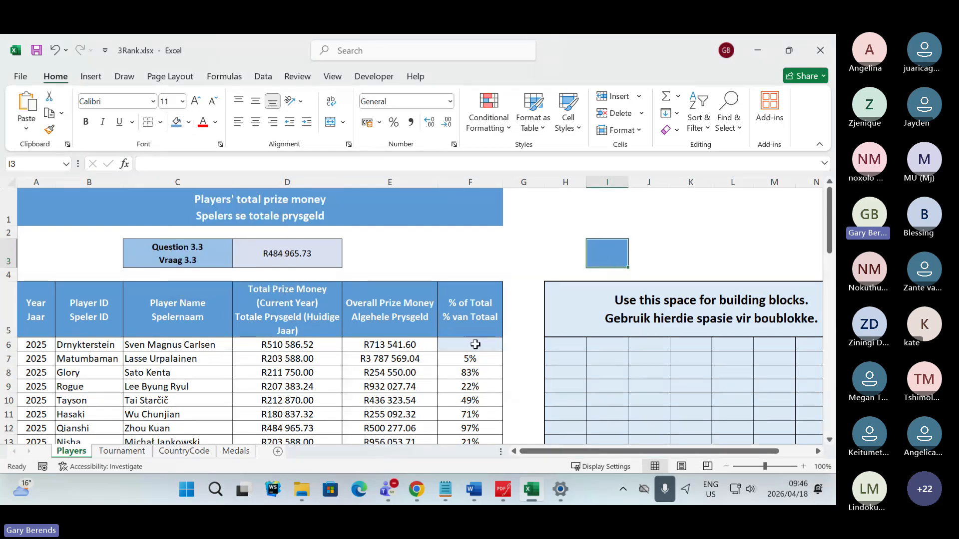
- Enter the demonstration formula =sum(D6/E6)*100 in cell I3
{"action": "left_click", "coordinate": [473, 343]}
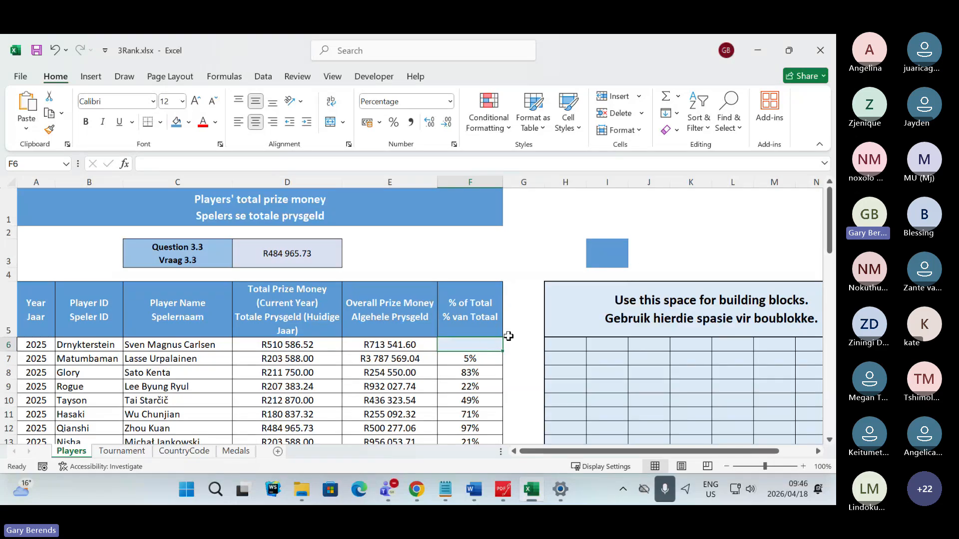
{"action": "left_click", "coordinate": [607, 261]}
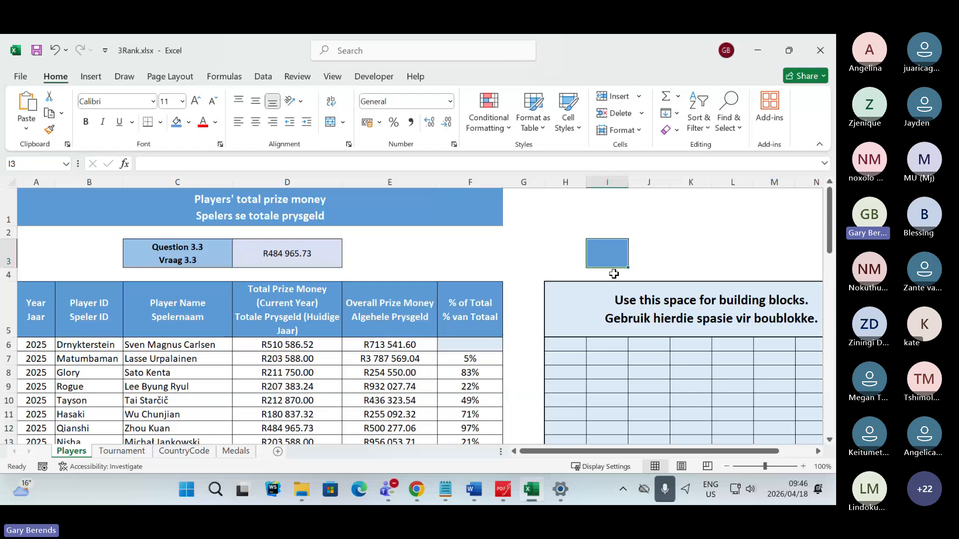
{"action": "type", "text": "=sum("}
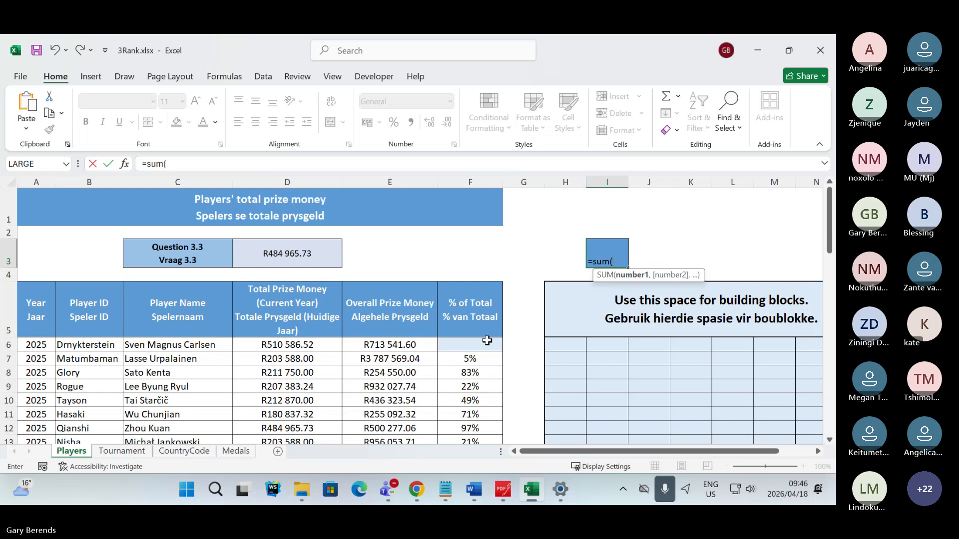
{"action": "left_click", "coordinate": [318, 346]}
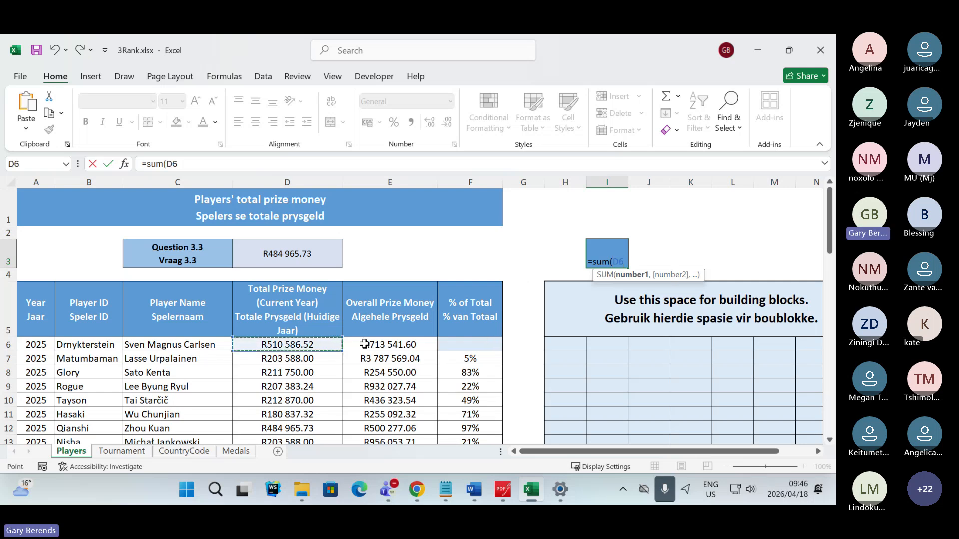
{"action": "type", "text": "/"}
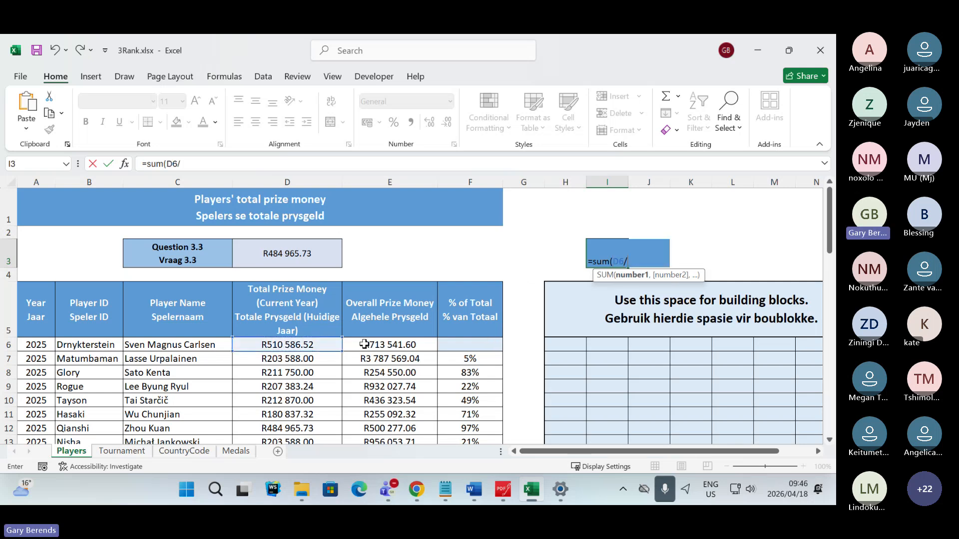
{"action": "left_click", "coordinate": [401, 345]}
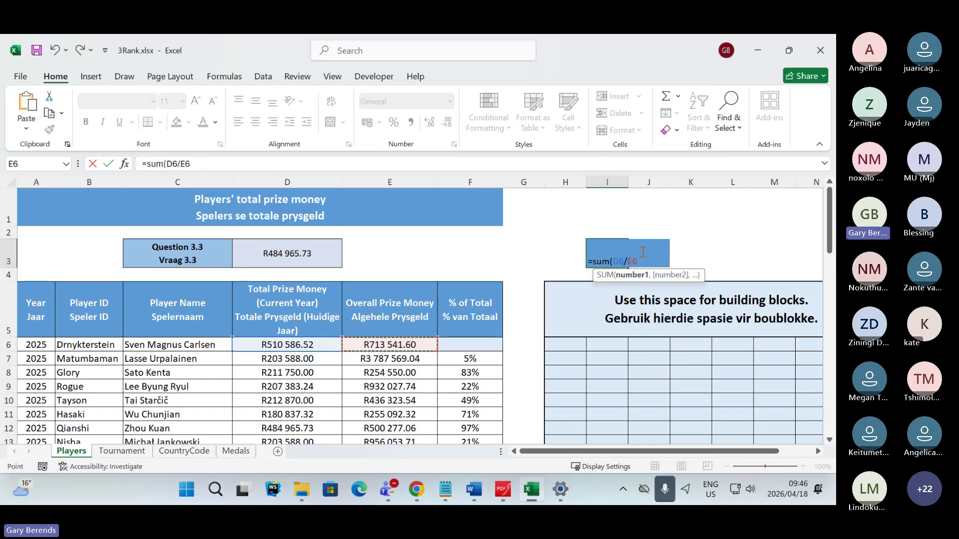
{"action": "type", "text": "*"}
{"action": "key", "text": "BackSpace"}
{"action": "type", "text": ")"}
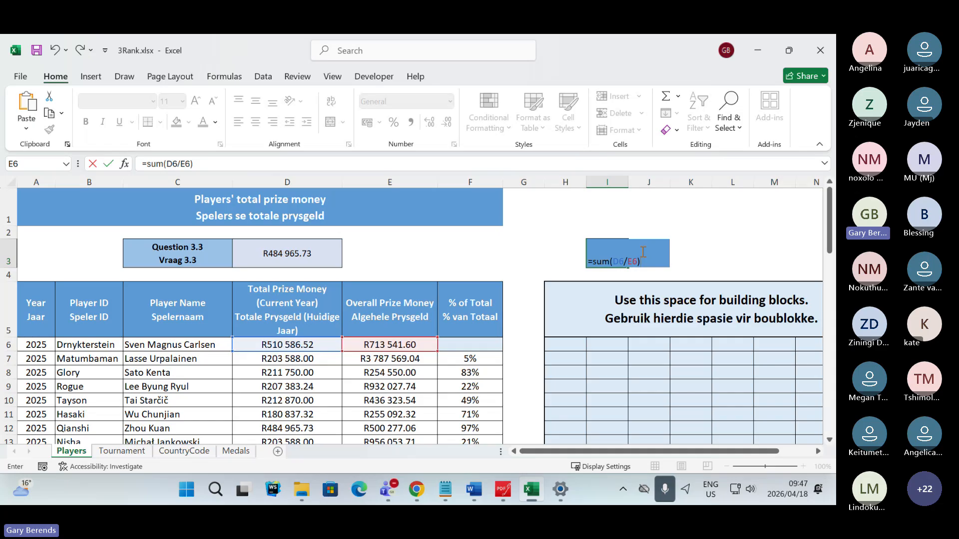
{"action": "type", "text": "*100"}
{"action": "key", "text": "Return"}
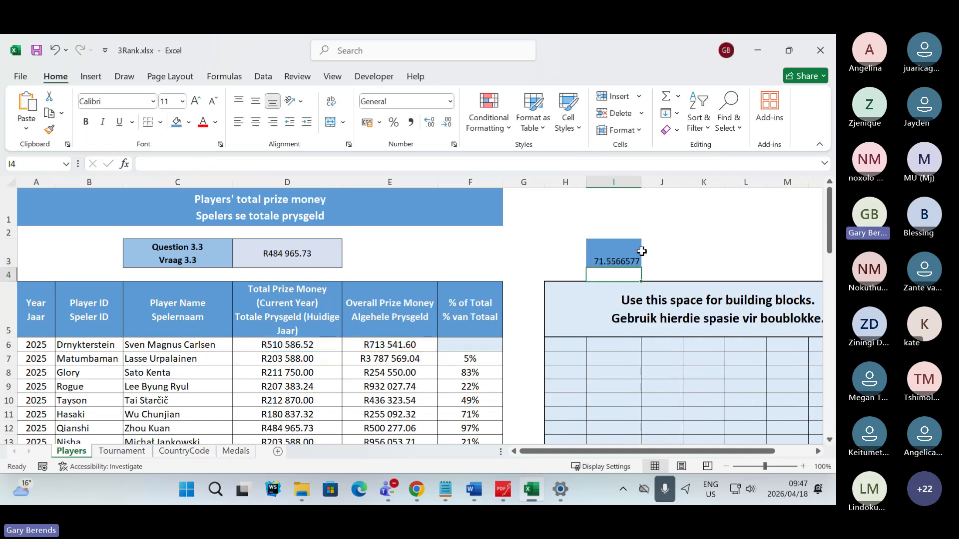
- Select the demonstration formula in I3 and switch to the Teams meeting to read the participants' chat replies
{"action": "left_click", "coordinate": [642, 250]}
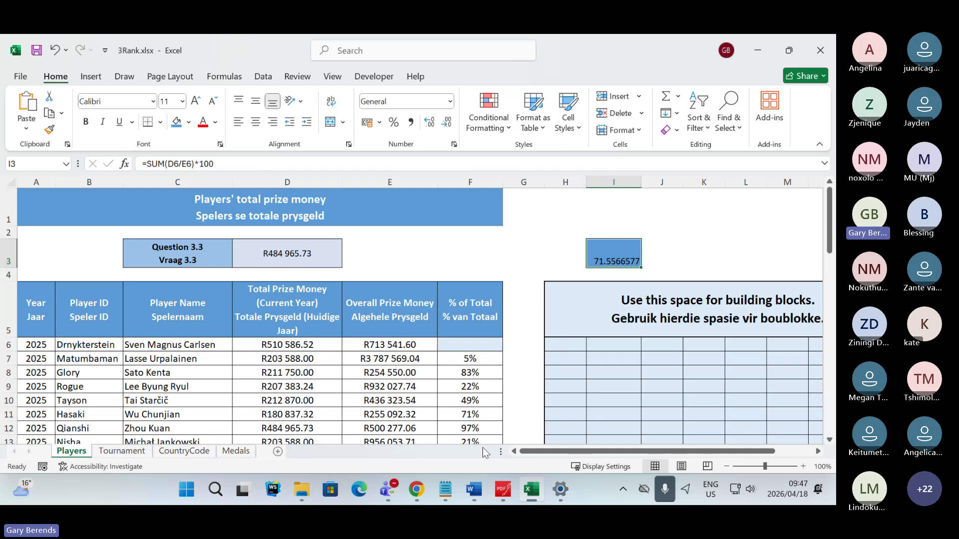
{"action": "mouse_move", "coordinate": [421, 494]}
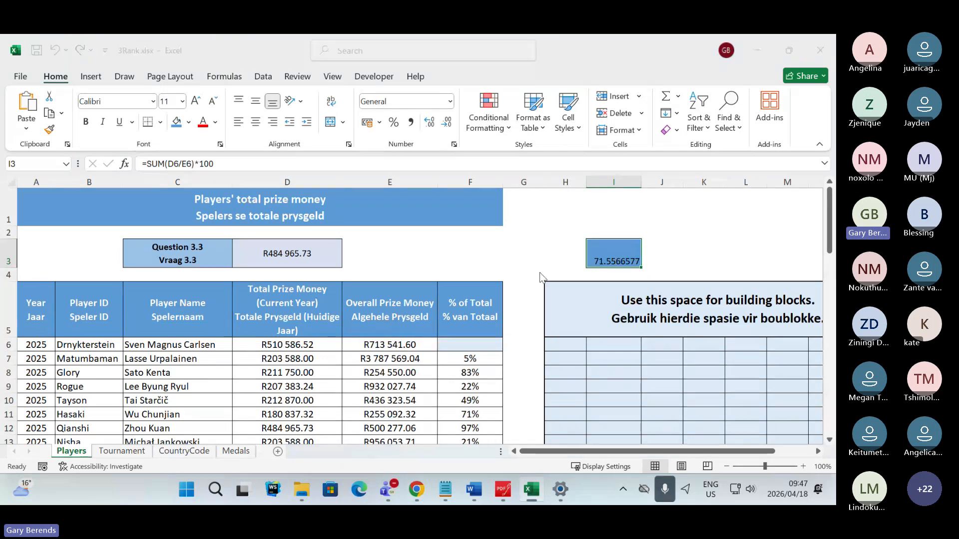
{"action": "key", "text": "alt+Tab"}
{"action": "key", "text": "alt+Tab"}
{"action": "key", "text": "alt+Tab"}
{"action": "key", "text": "alt+Tab"}
{"action": "key", "text": "alt+Tab"}
{"action": "key", "text": "alt+Tab"}
{"action": "key", "text": "alt+Tab"}
{"action": "key", "text": "alt+Tab"}
{"action": "key", "text": "alt+Tab"}
{"action": "key", "text": "alt+Tab"}
{"action": "key", "text": "alt+Tab"}
{"action": "key", "text": "alt+Tab"}
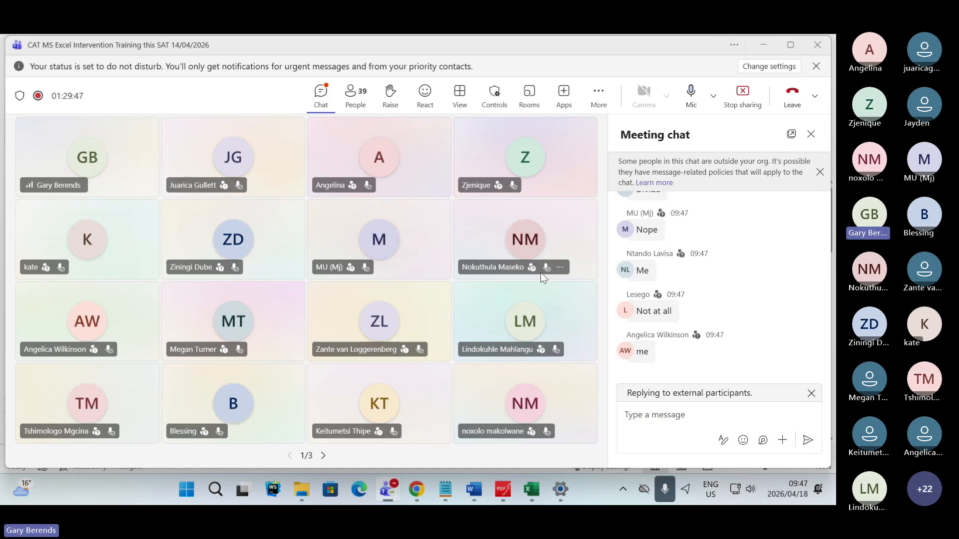
- Display the I3 formula in the 3Rank workbook and check the Teams meeting chat for further replies
{"action": "key", "text": "alt+Tab"}
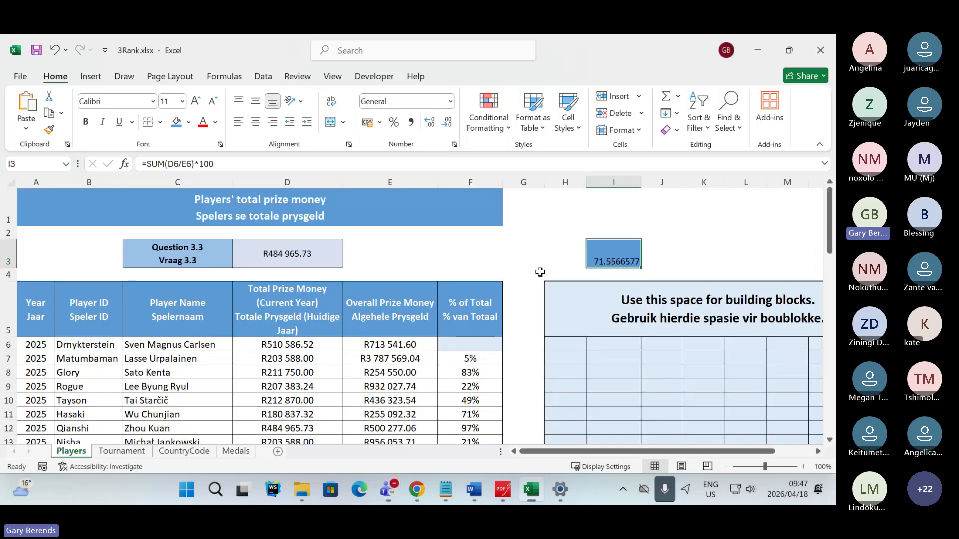
{"action": "key", "text": "F2"}
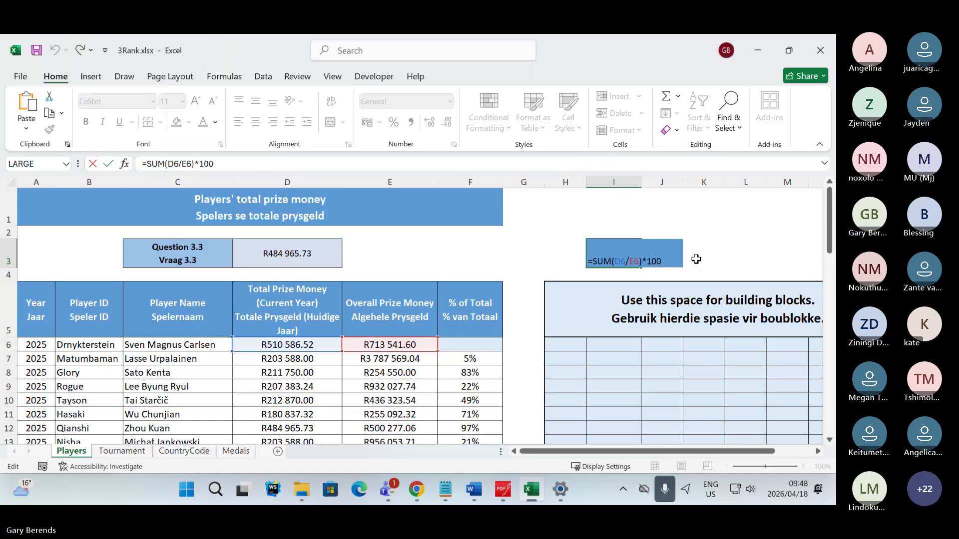
{"action": "key", "text": "alt+Tab"}
{"action": "key", "text": "alt+Tab"}
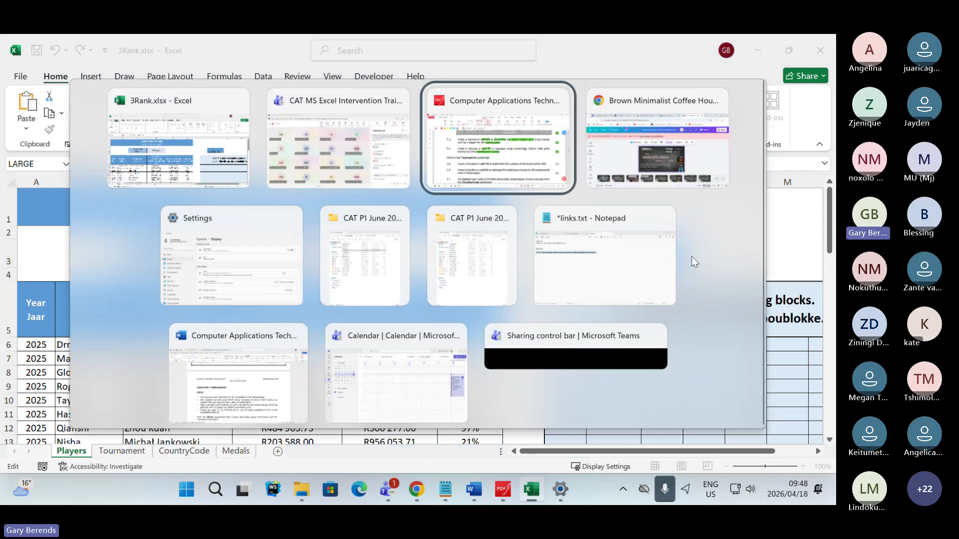
{"action": "left_click", "coordinate": [365, 151]}
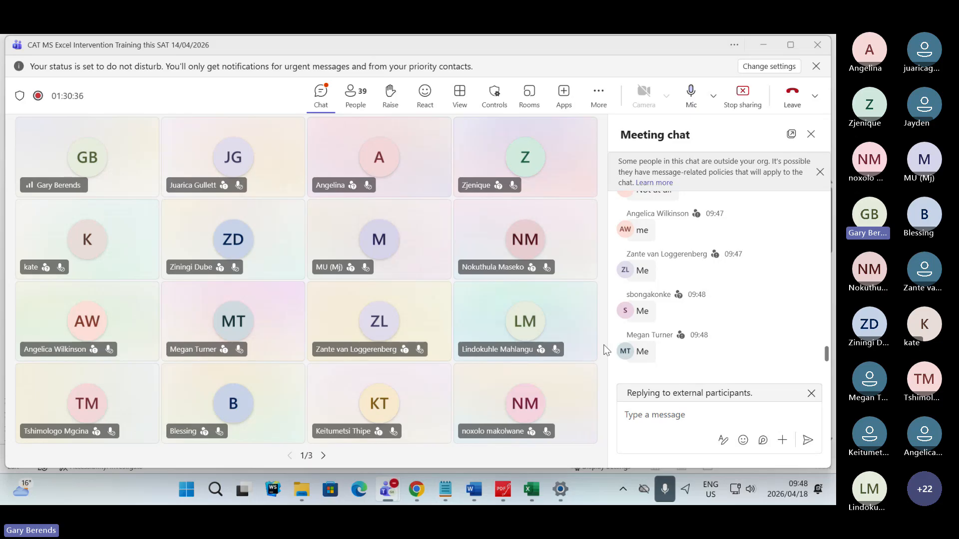
- Return to the 3Rank workbook and enter the percentage formula =D6/E6 in cell F6 of the Players sheet
{"action": "key", "text": "alt+Tab"}
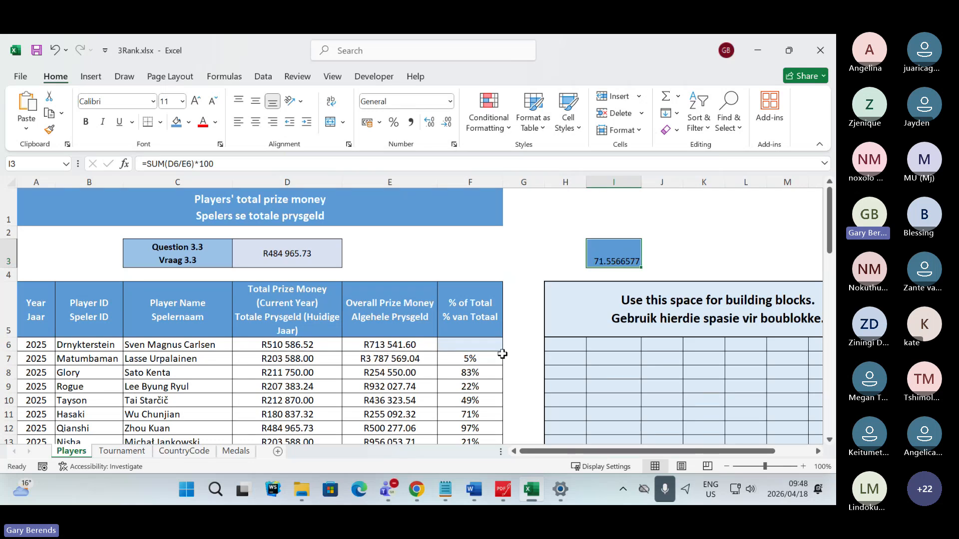
{"action": "left_click", "coordinate": [483, 348]}
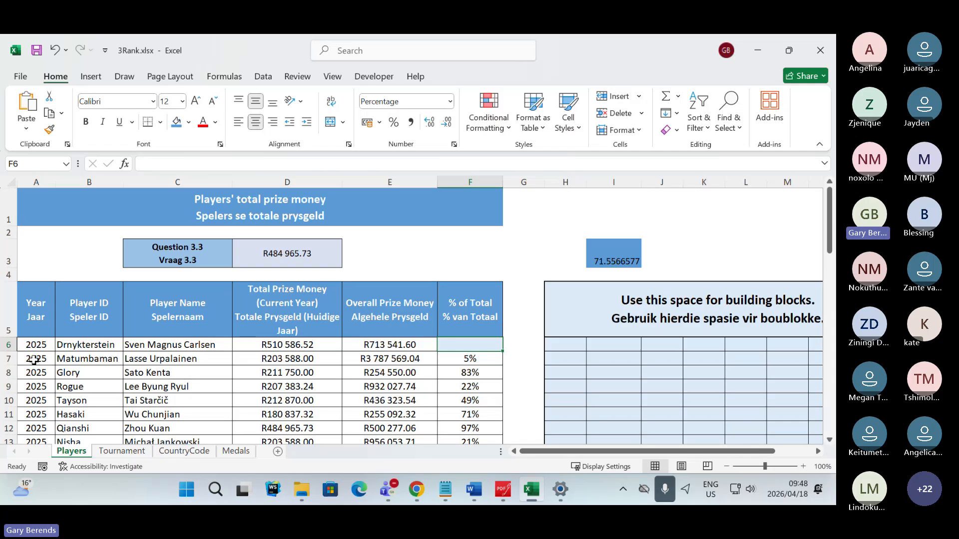
{"action": "left_click_drag", "start_coordinate": [35, 359], "coordinate": [40, 409]}
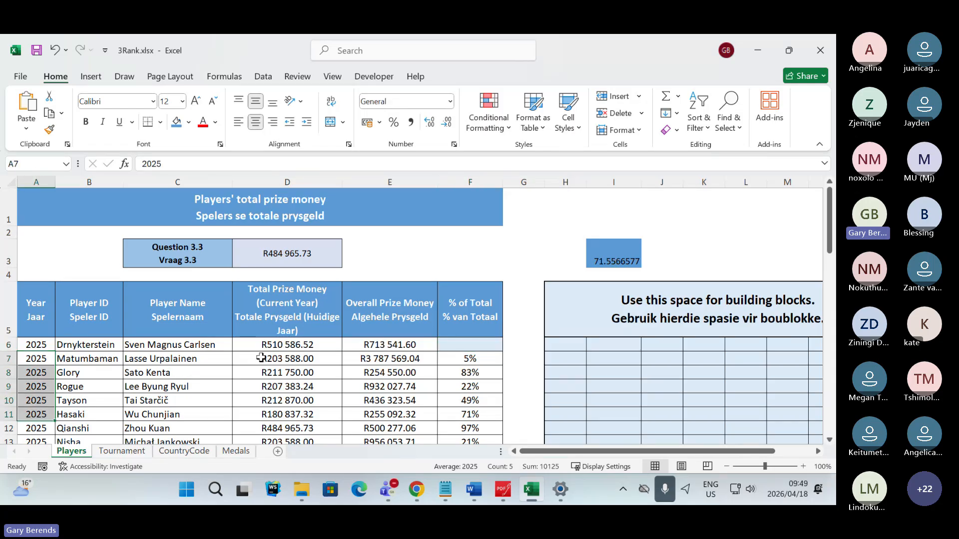
{"action": "left_click_drag", "start_coordinate": [282, 359], "coordinate": [285, 415]}
{"action": "left_click_drag", "start_coordinate": [664, 359], "coordinate": [666, 415]}
{"action": "left_click", "coordinate": [481, 345]}
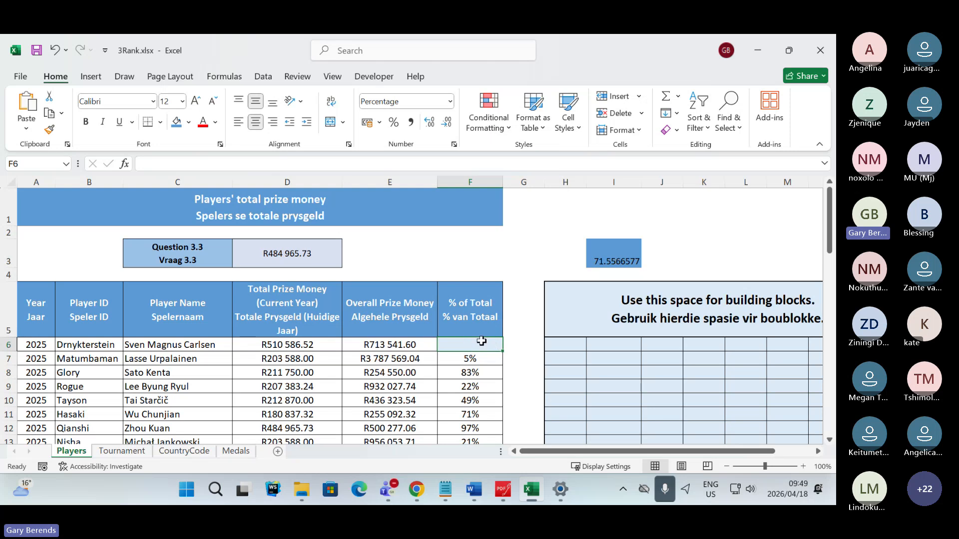
{"action": "type", "text": "="}
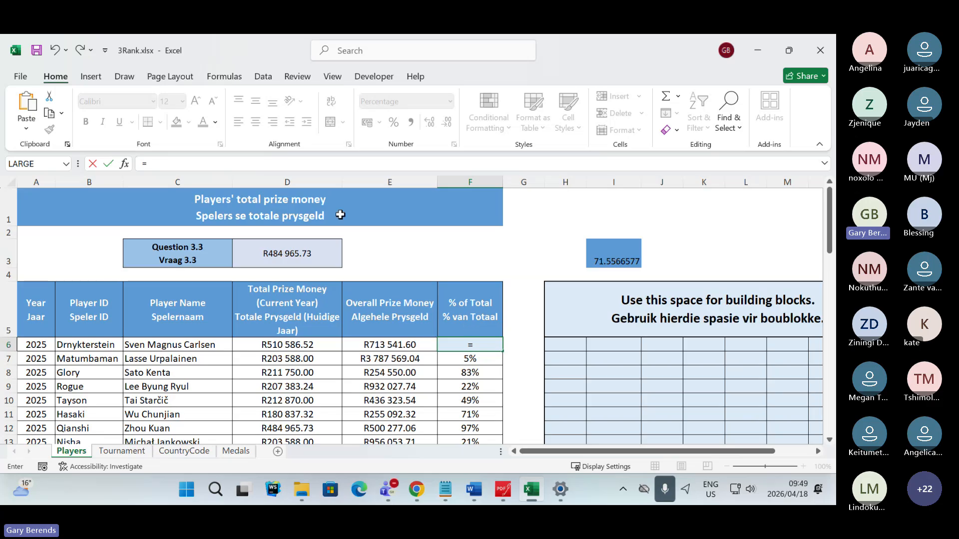
{"action": "left_click", "coordinate": [296, 346]}
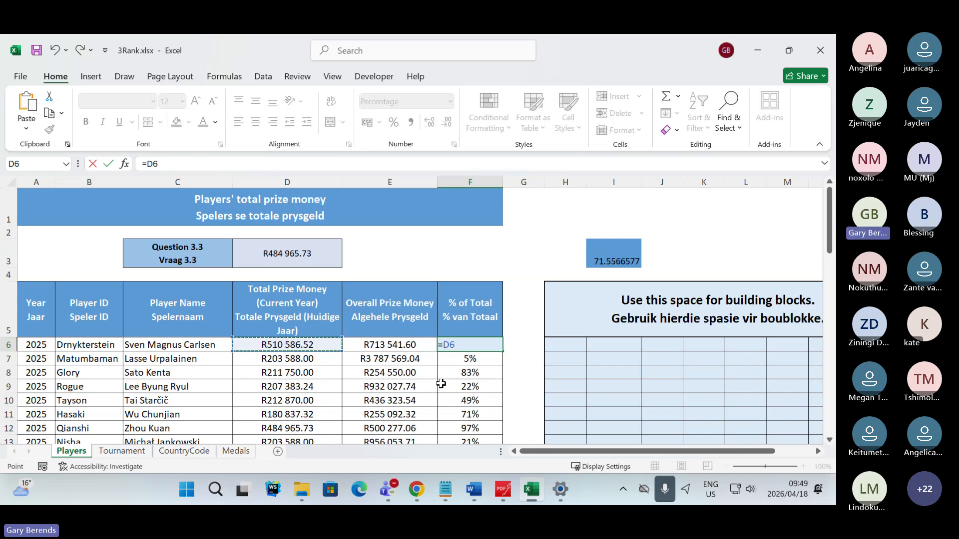
{"action": "type", "text": "/"}
{"action": "left_click", "coordinate": [392, 344]}
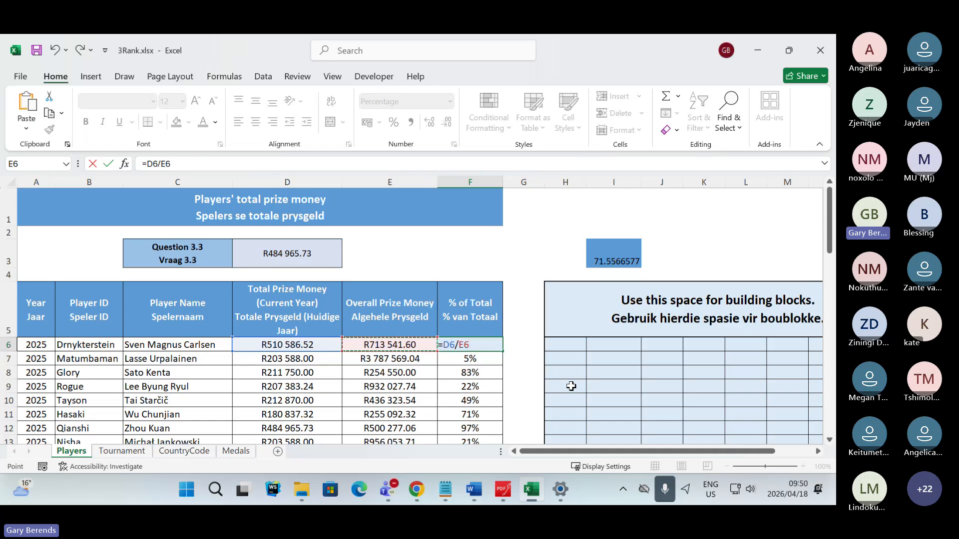
{"action": "key", "text": "Return"}
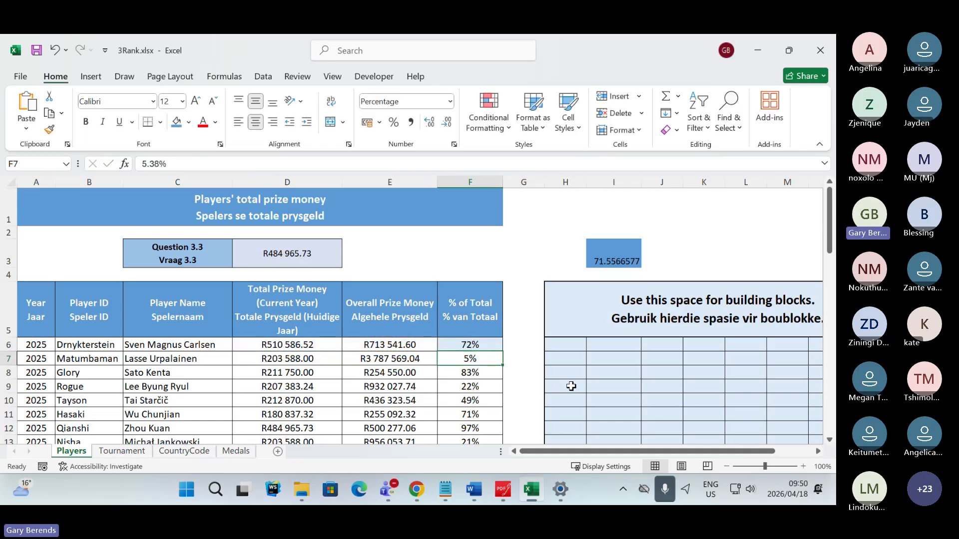
- Compare the formula in F6 with the demonstration formula in I3 by viewing each one inside its cell
{"action": "left_click", "coordinate": [493, 343]}
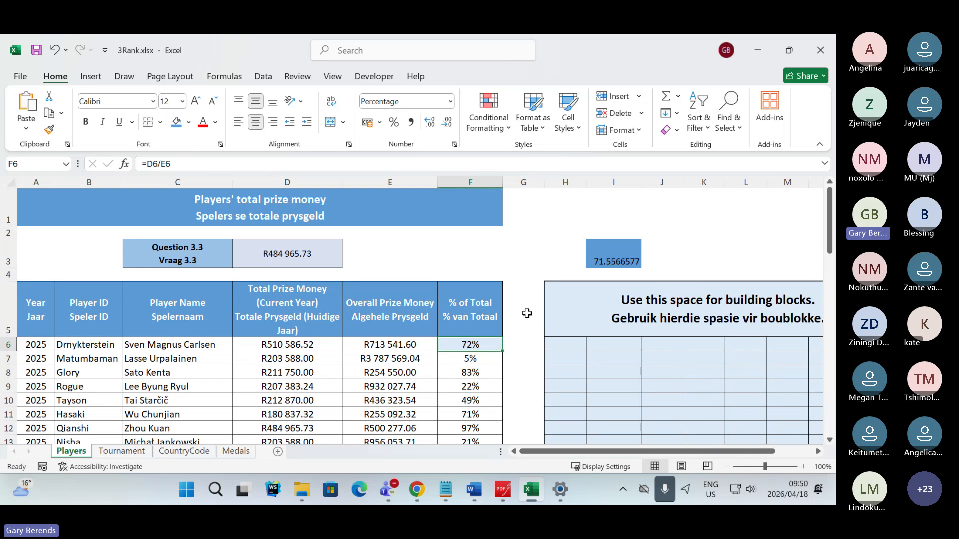
{"action": "double_click", "coordinate": [487, 345]}
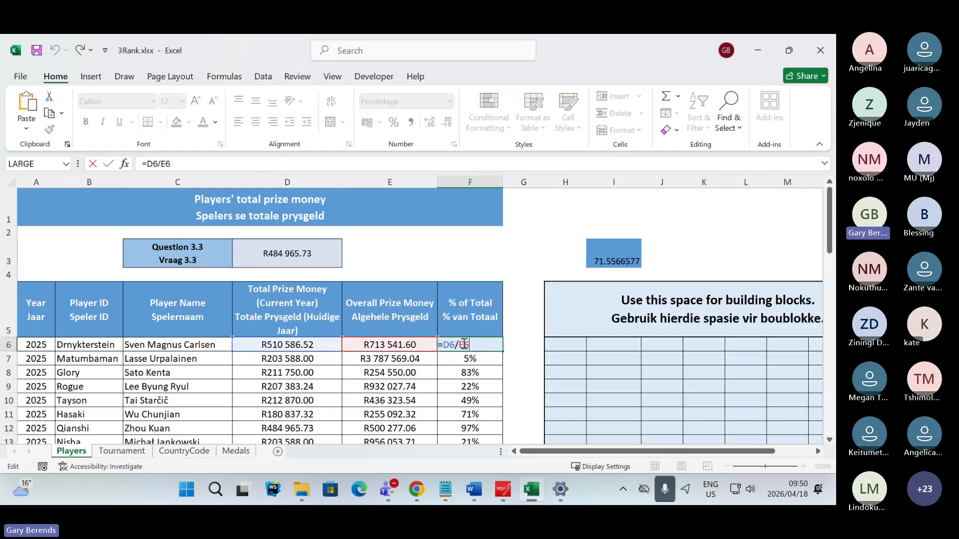
{"action": "left_click", "coordinate": [536, 306]}
{"action": "left_click", "coordinate": [626, 265]}
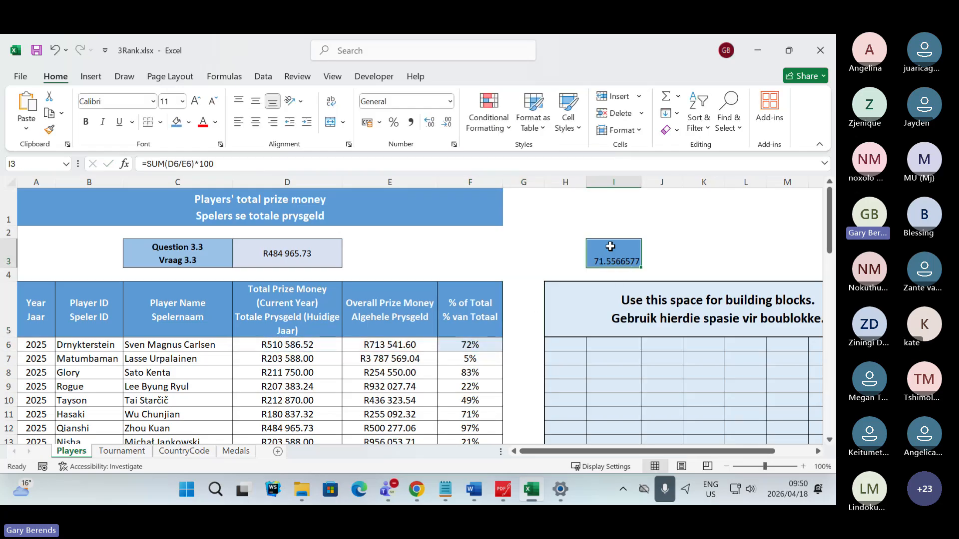
{"action": "double_click", "coordinate": [611, 251]}
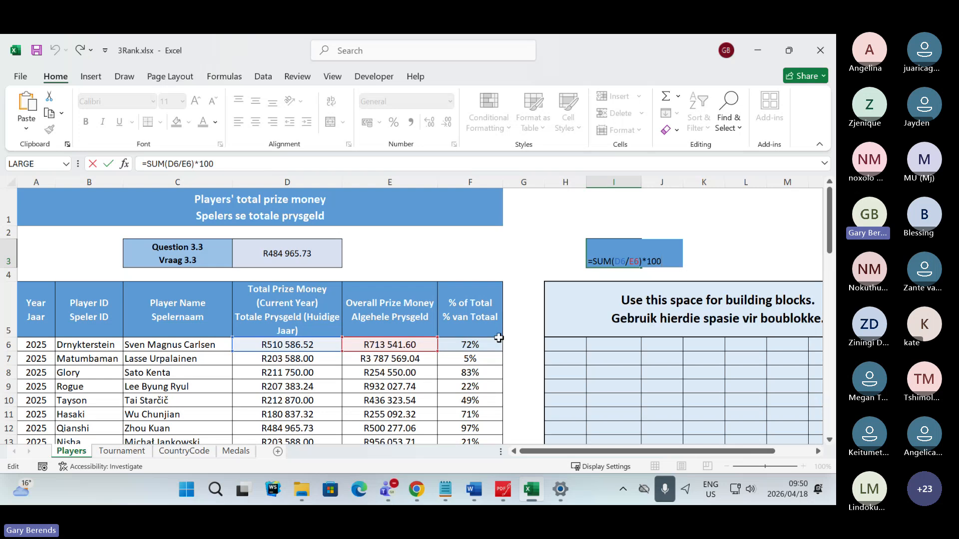
{"action": "left_click", "coordinate": [516, 345]}
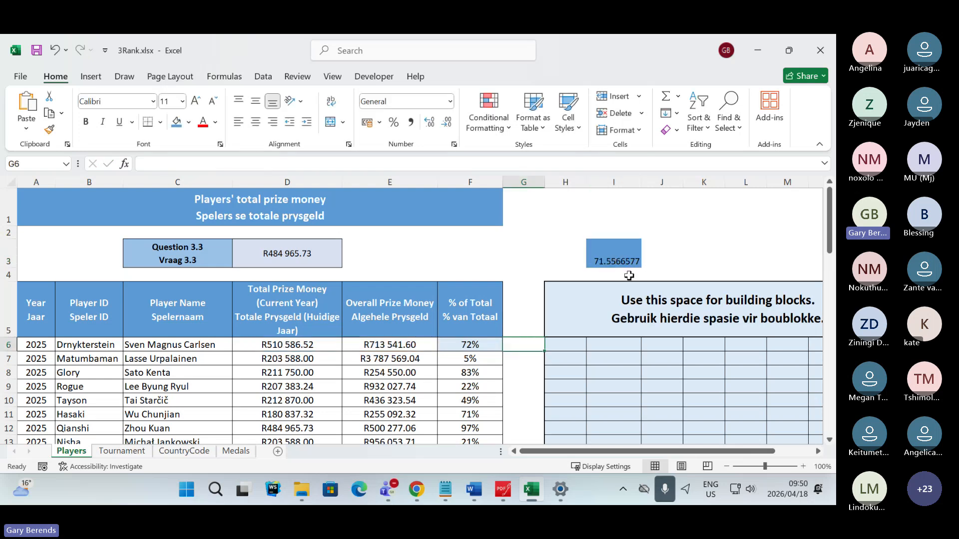
- Delete the demonstration formula from I3, set the cell to No Fill and reselect F6
{"action": "left_click", "coordinate": [607, 264]}
{"action": "key", "text": "Delete"}
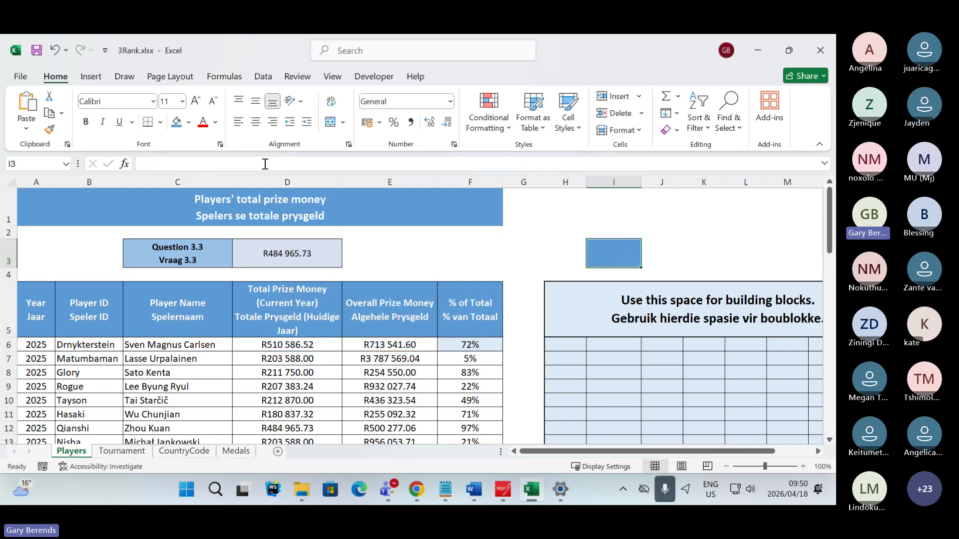
{"action": "left_click", "coordinate": [189, 122]}
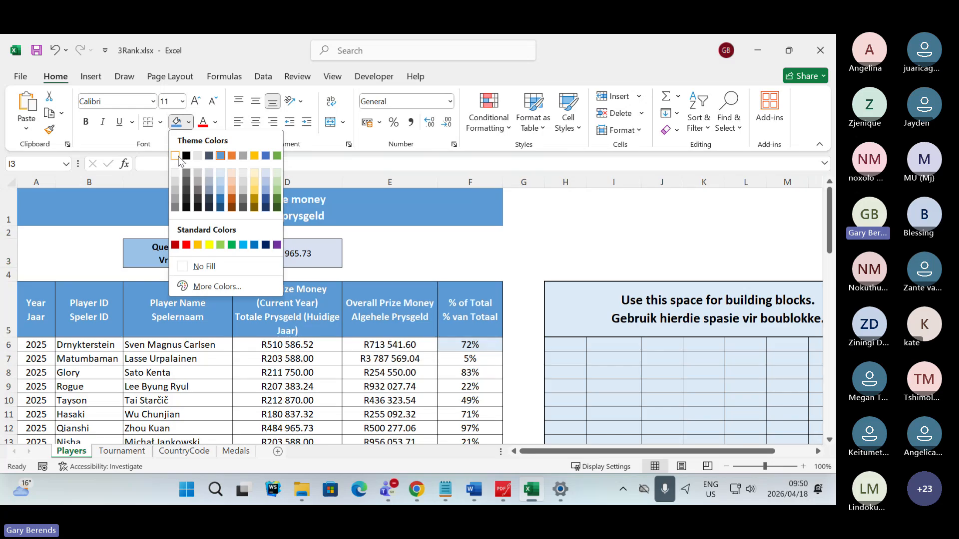
{"action": "left_click", "coordinate": [202, 263]}
{"action": "left_click", "coordinate": [520, 333]}
{"action": "left_click", "coordinate": [474, 349]}
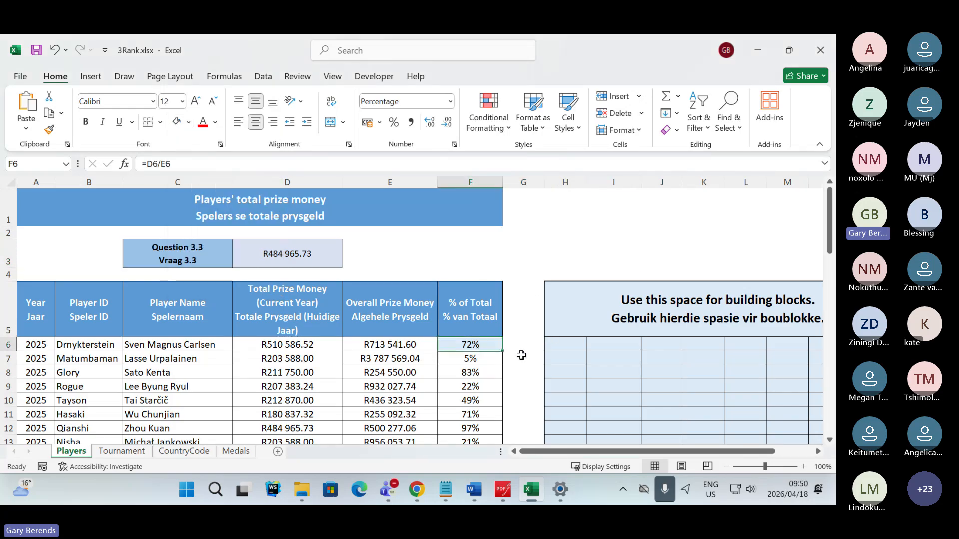
- Switch to the Teams meeting and use the thumbs-up Like reaction
{"action": "key", "text": "alt+Tab"}
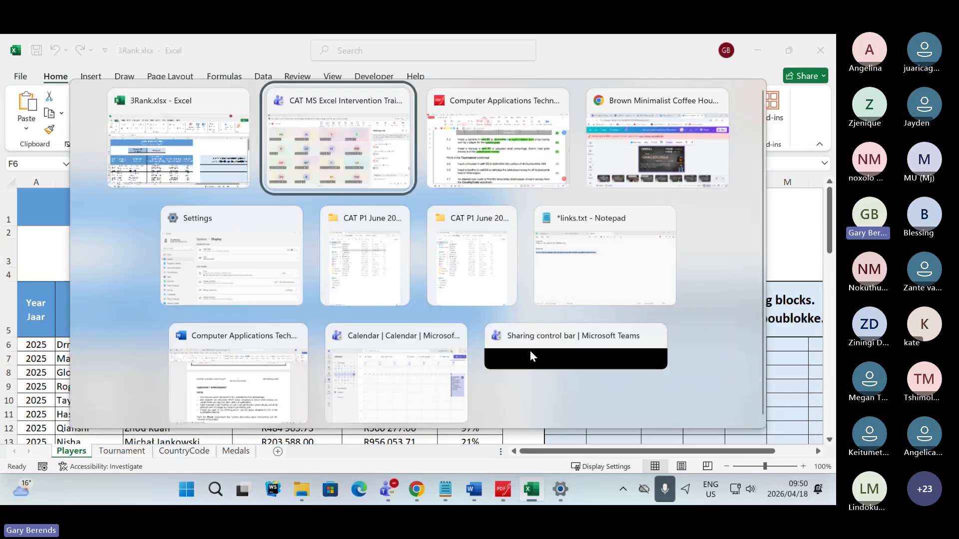
{"action": "key", "text": "Tab"}
{"action": "key", "text": "Tab"}
{"action": "key", "text": "Tab"}
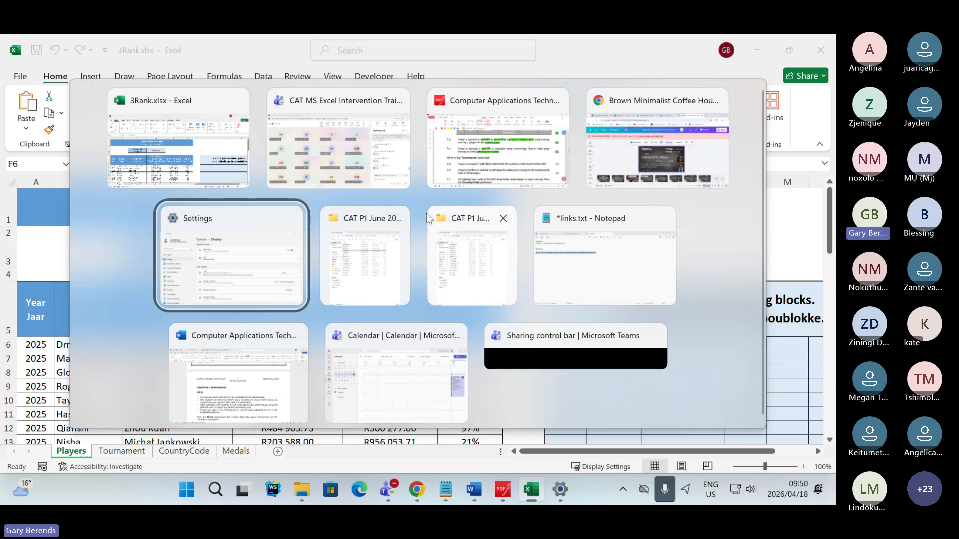
{"action": "left_click", "coordinate": [369, 178]}
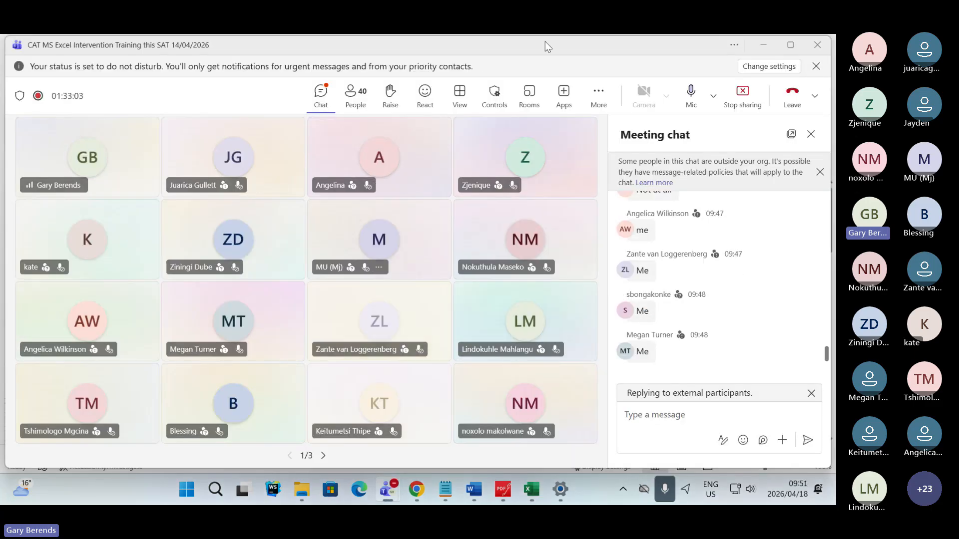
{"action": "left_click", "coordinate": [425, 100]}
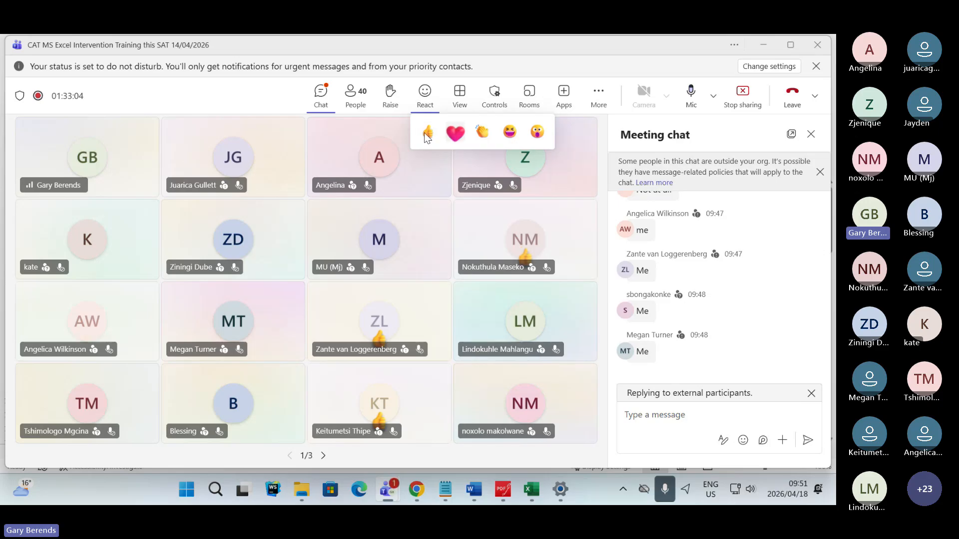
{"action": "left_click", "coordinate": [427, 134]}
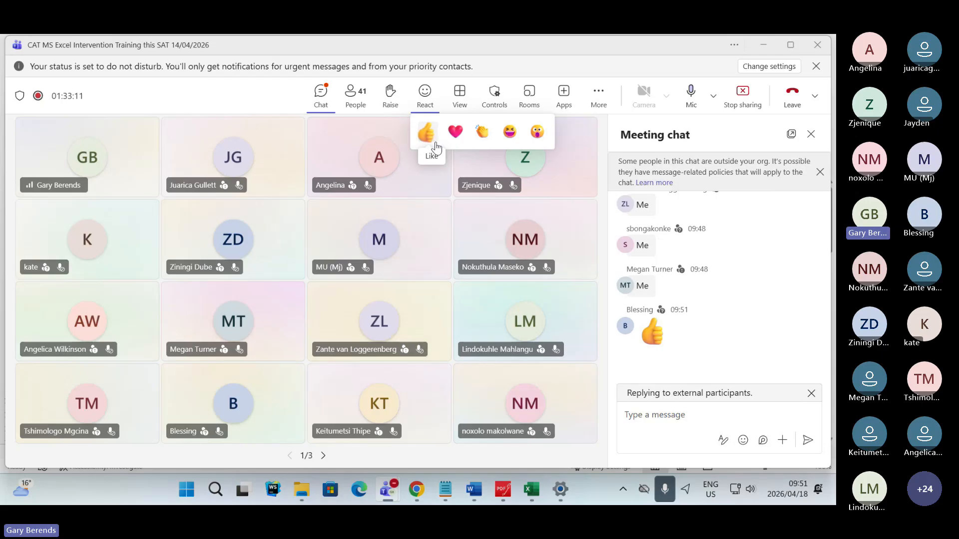
{"action": "left_click", "coordinate": [434, 144]}
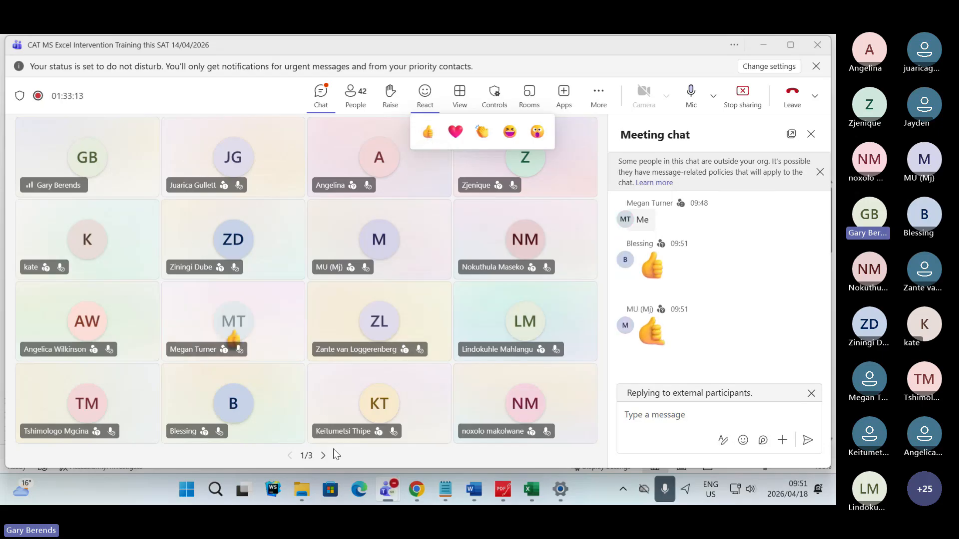
- Page through the meeting's participant gallery up to page 3 and back to page 2, checking reactions and chat replies
{"action": "left_click", "coordinate": [321, 456]}
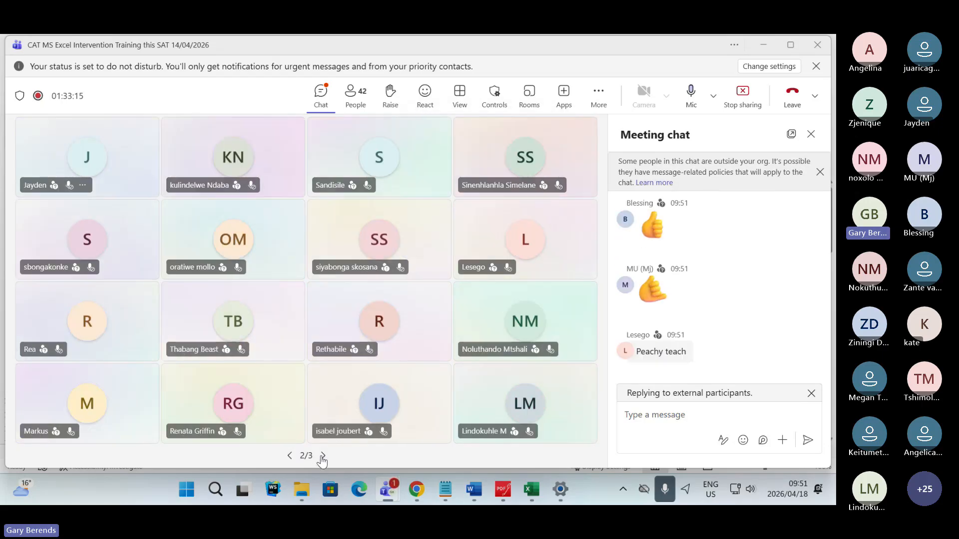
{"action": "left_click", "coordinate": [323, 457]}
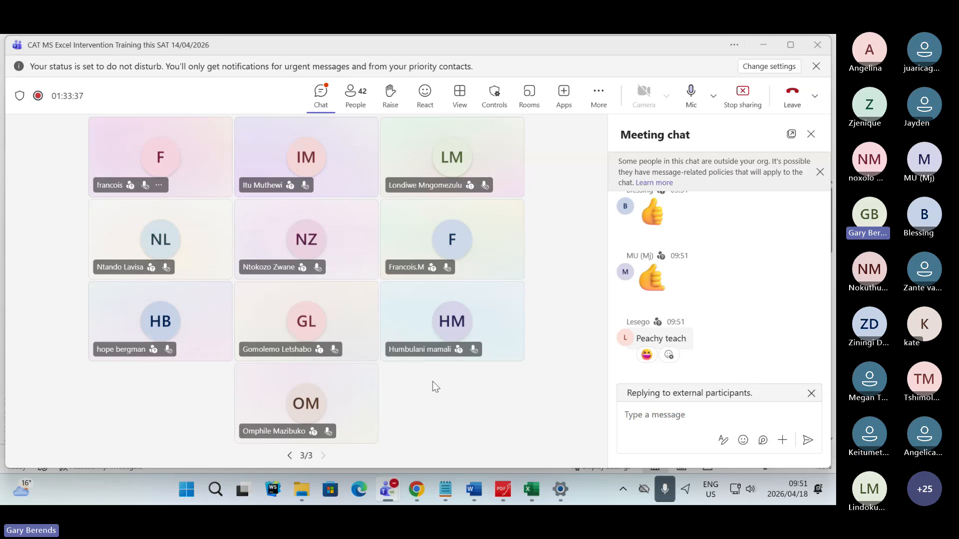
{"action": "left_click", "coordinate": [289, 455]}
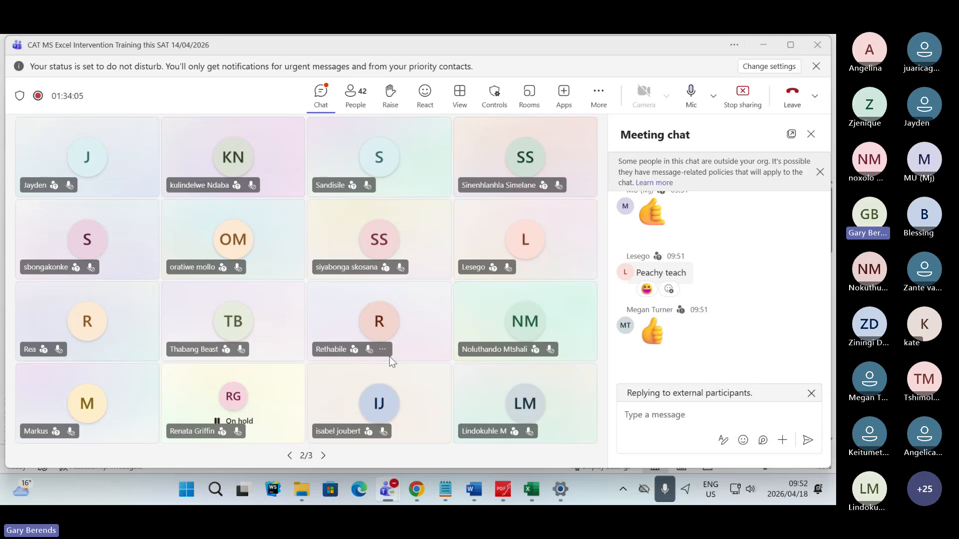
- Switch to the question paper PDF in PDFgear and view Question 3.4 and the Tournament worksheet questions after it
{"action": "mouse_move", "coordinate": [477, 494]}
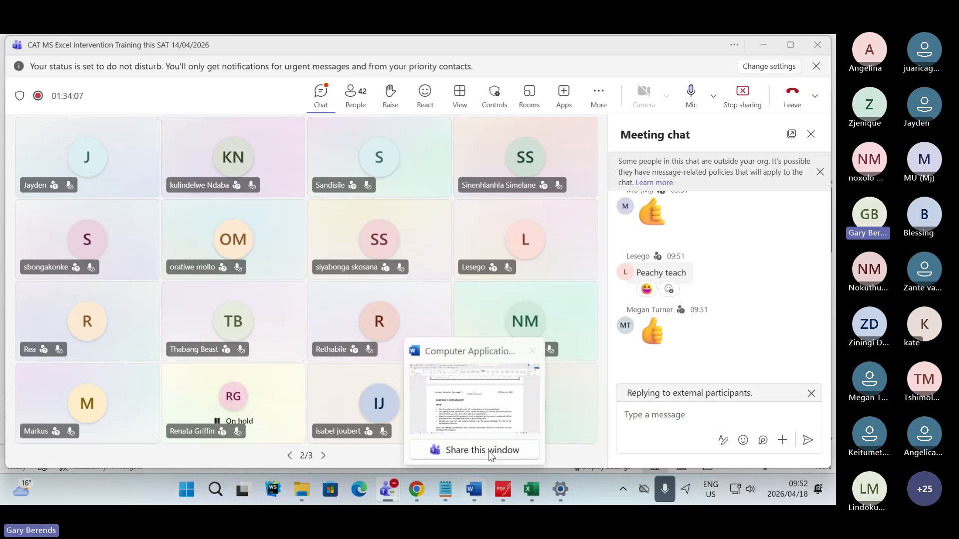
{"action": "left_click", "coordinate": [469, 430]}
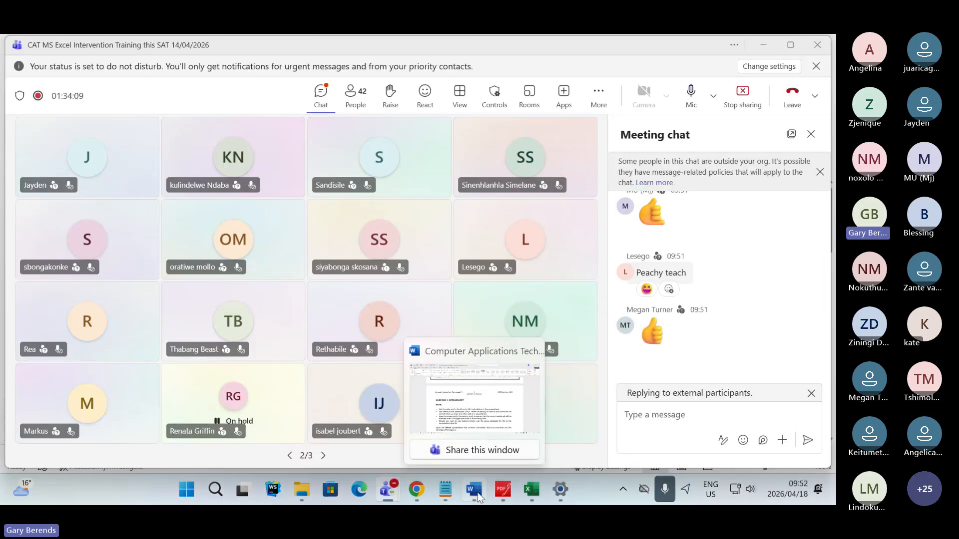
{"action": "left_click", "coordinate": [496, 489]}
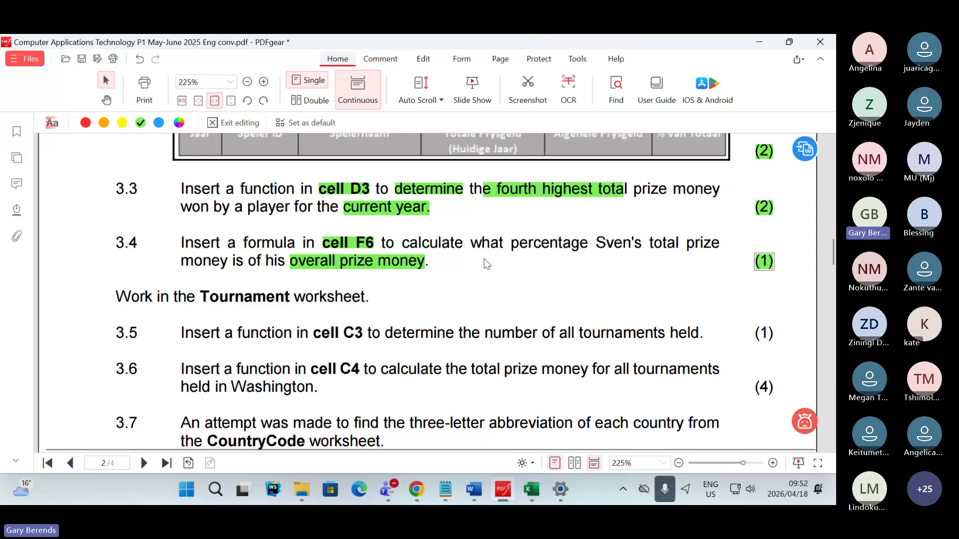
- Check the latest replies and reactions in the Teams meeting, and return to the question paper PDF in PDFgear
{"action": "scroll", "coordinate": [484, 260], "scroll_direction": "down", "scroll_amount": 1}
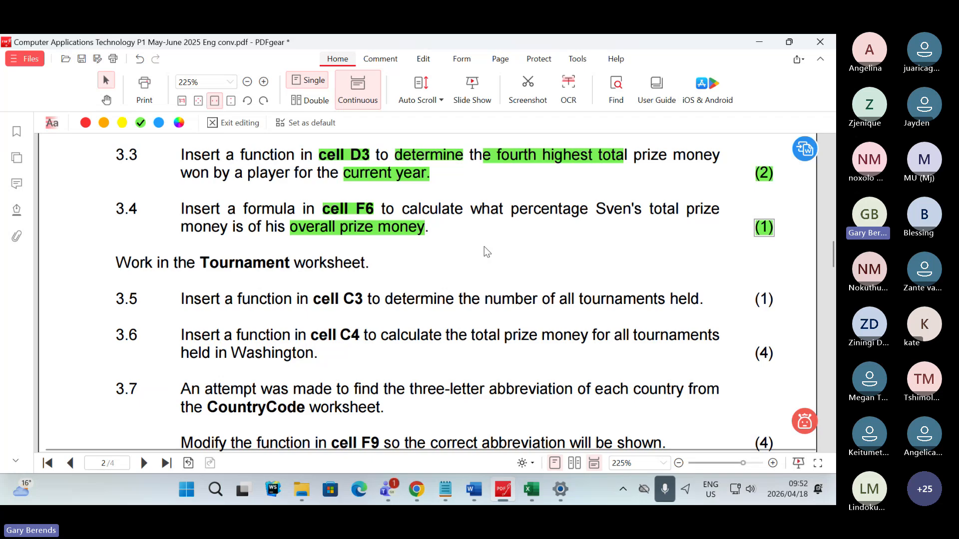
{"action": "key", "text": "alt+Tab"}
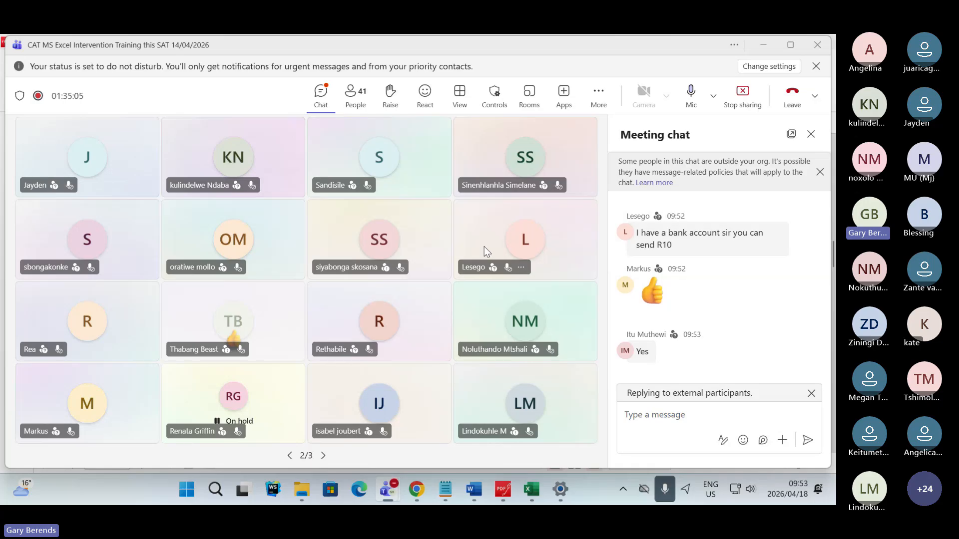
{"action": "key", "text": "alt+Tab"}
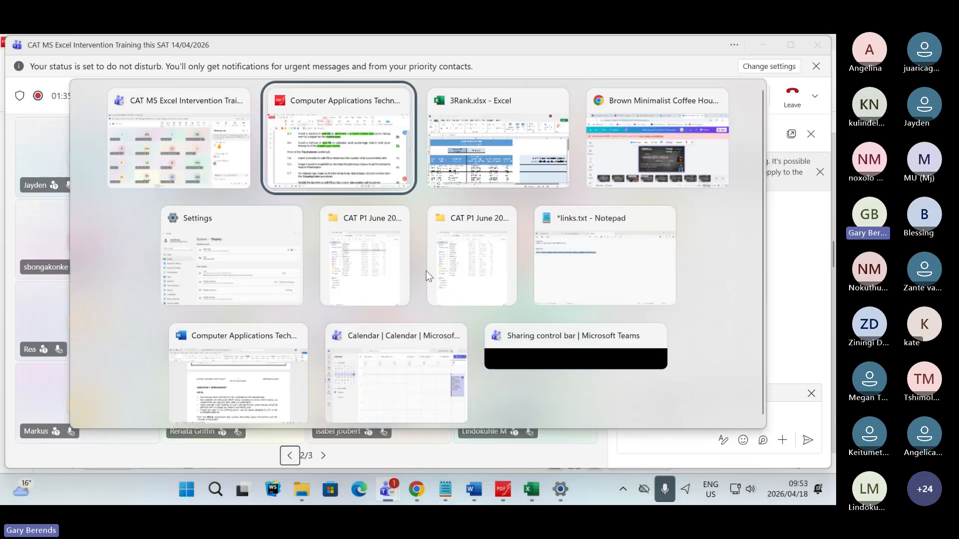
{"action": "key", "text": "Tab"}
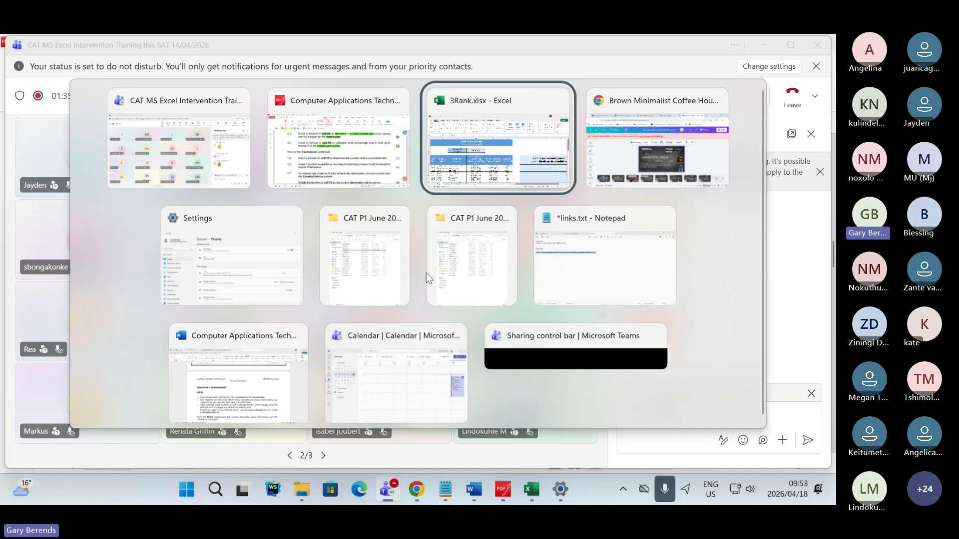
{"action": "left_click", "coordinate": [329, 145]}
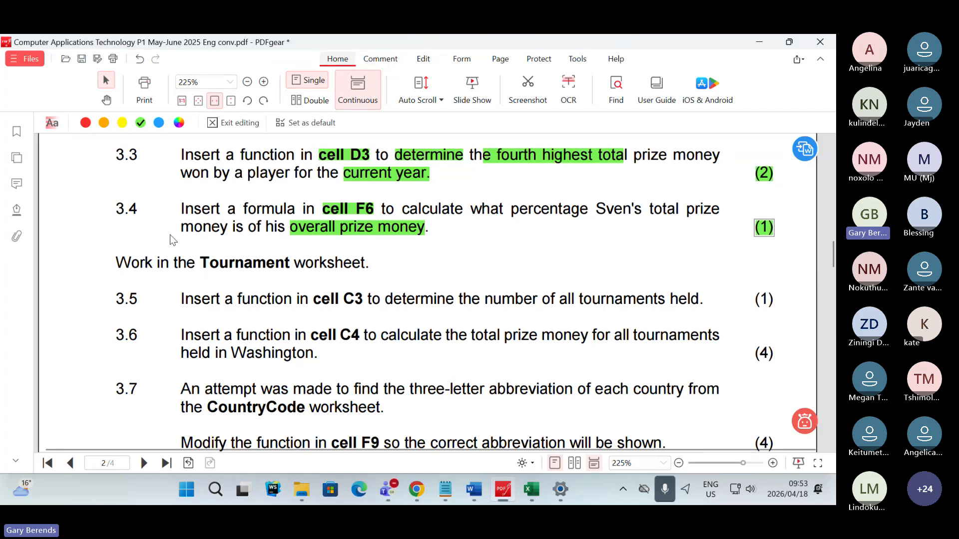
- Highlight "Tournament worksheet." in green in the instruction line above Question 3.5
{"action": "left_click", "coordinate": [202, 262]}
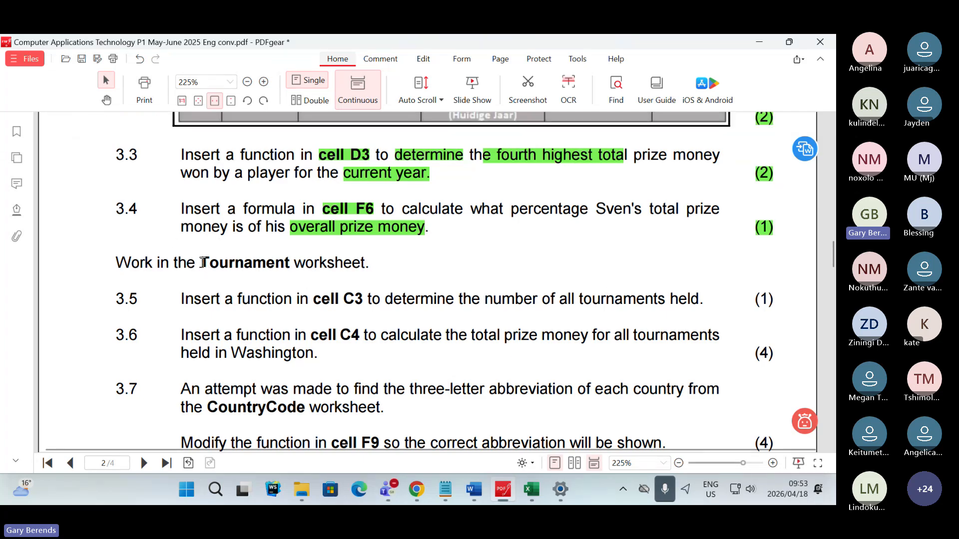
{"action": "left_click_drag", "start_coordinate": [202, 263], "coordinate": [378, 265]}
{"action": "right_click", "coordinate": [378, 264]}
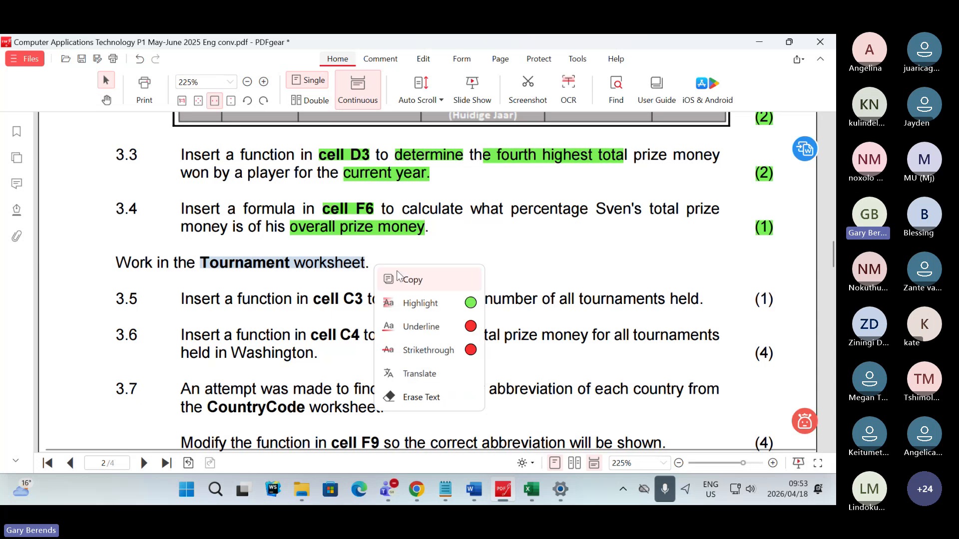
{"action": "left_click", "coordinate": [470, 304]}
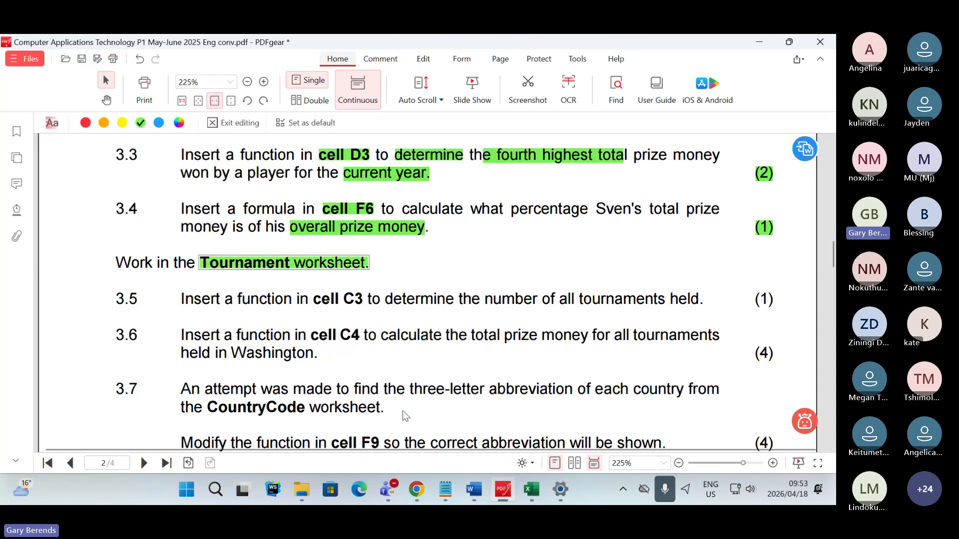
- Switch to the 3Rank workbook in Excel and look through the % of Total column on the Players worksheet
{"action": "left_click", "coordinate": [531, 490]}
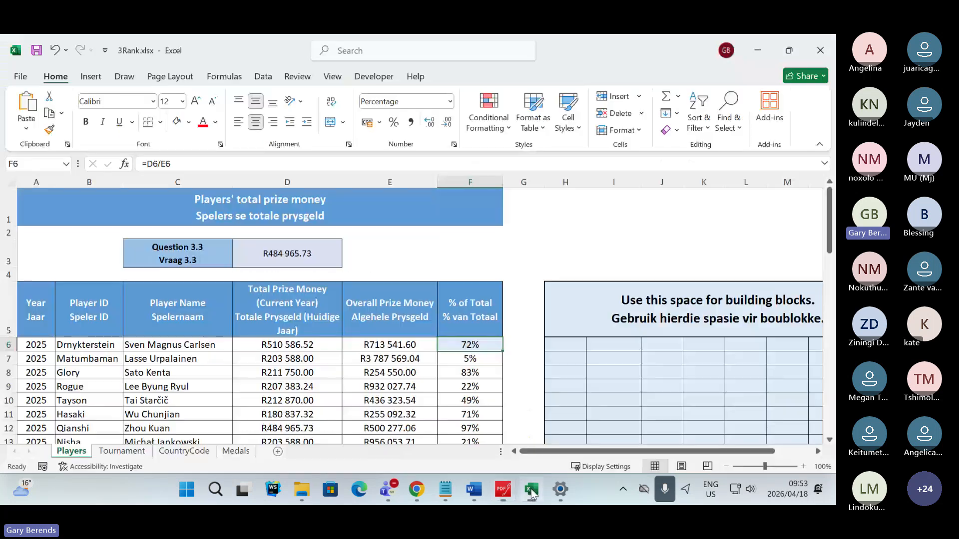
{"action": "left_click", "coordinate": [486, 276]}
{"action": "scroll", "coordinate": [471, 377], "scroll_direction": "down", "scroll_amount": 4}
{"action": "scroll", "coordinate": [471, 377], "scroll_direction": "down", "scroll_amount": 12}
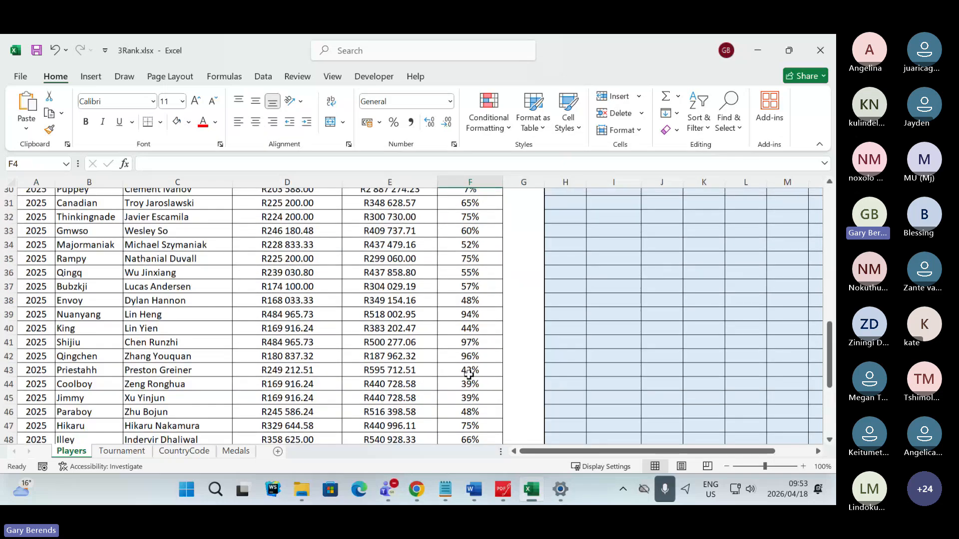
{"action": "scroll", "coordinate": [500, 367], "scroll_direction": "up", "scroll_amount": 6}
{"action": "scroll", "coordinate": [536, 360], "scroll_direction": "up", "scroll_amount": 10}
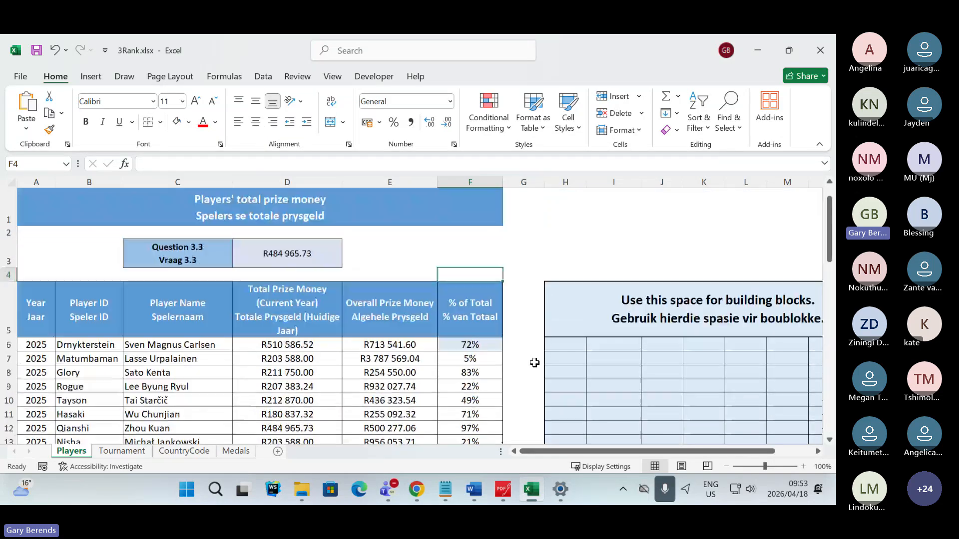
- Examine the building-blocks space beside the players' table and look over the table's rows once more
{"action": "left_click", "coordinate": [556, 269]}
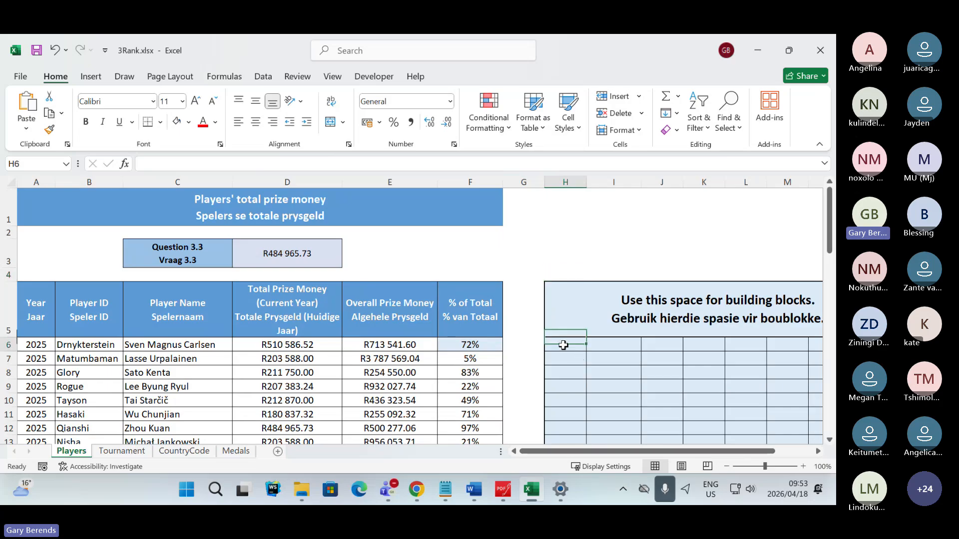
{"action": "left_click", "coordinate": [615, 357]}
{"action": "left_click", "coordinate": [707, 356]}
{"action": "left_click", "coordinate": [690, 345]}
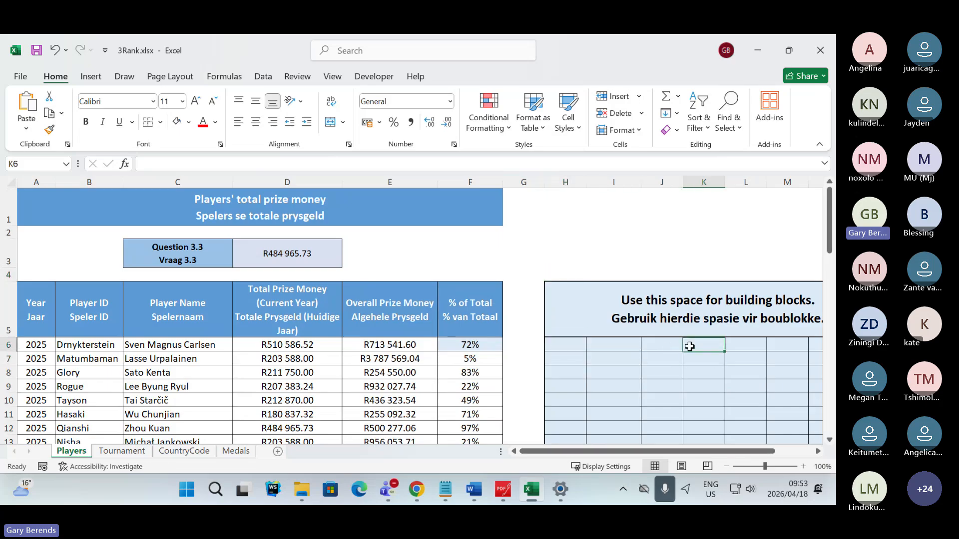
{"action": "left_click", "coordinate": [662, 346]}
{"action": "left_click", "coordinate": [620, 345]}
{"action": "left_click", "coordinate": [567, 343]}
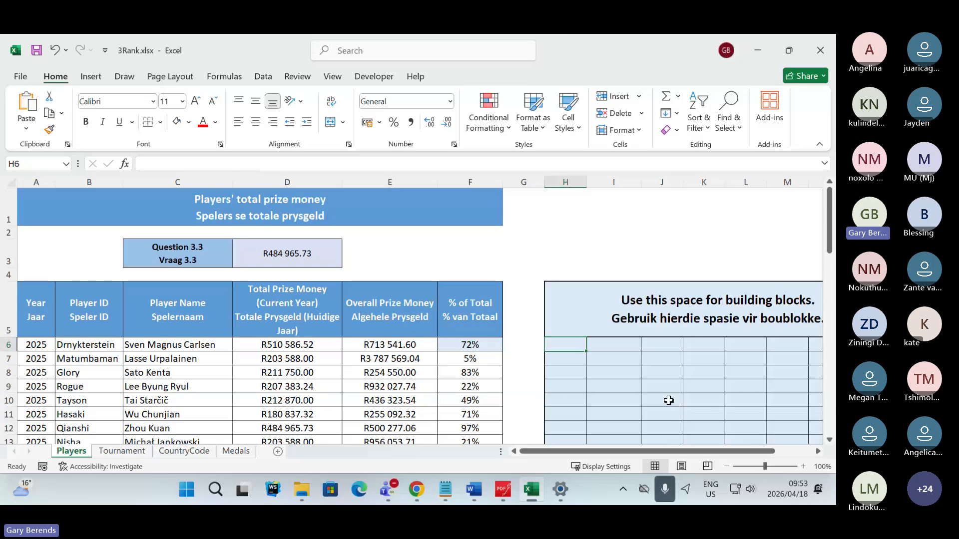
{"action": "left_click", "coordinate": [615, 374]}
{"action": "left_click", "coordinate": [658, 373]}
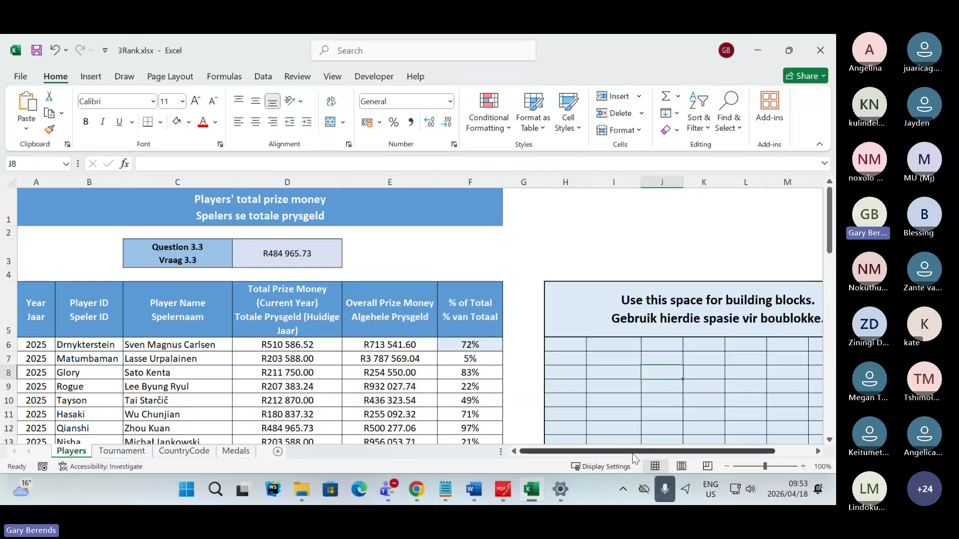
{"action": "mouse_move", "coordinate": [706, 451]}
{"action": "left_mouse_down"}
{"action": "mouse_move", "coordinate": [745, 456]}
{"action": "mouse_move", "coordinate": [707, 453]}
{"action": "left_mouse_up"}
{"action": "left_click", "coordinate": [494, 262]}
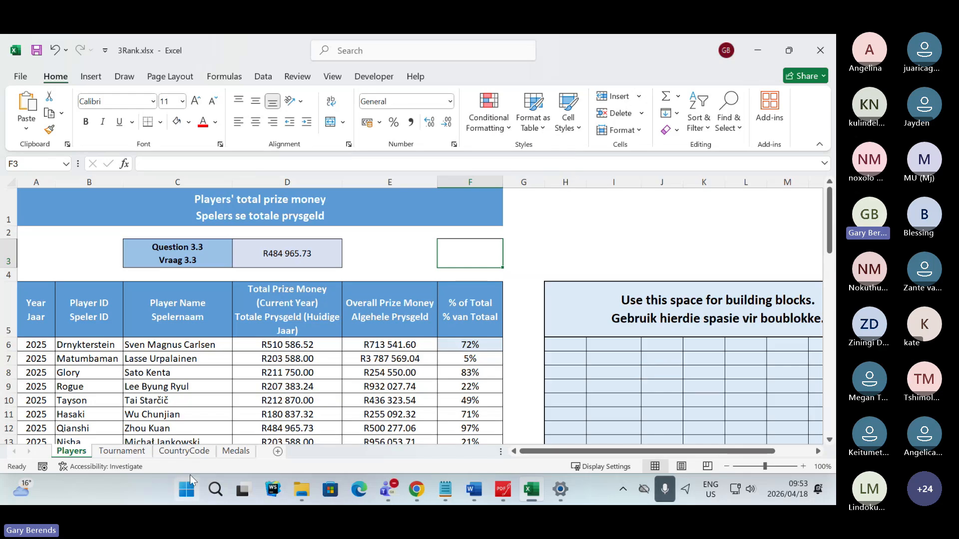
{"action": "scroll", "coordinate": [218, 397], "scroll_direction": "down", "scroll_amount": 10}
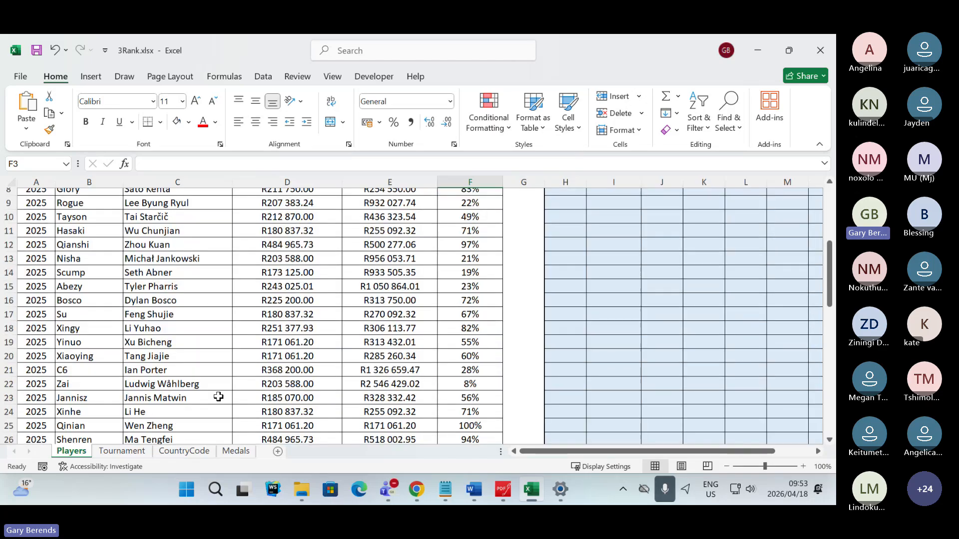
{"action": "scroll", "coordinate": [218, 396], "scroll_direction": "down", "scroll_amount": 7}
{"action": "scroll", "coordinate": [218, 396], "scroll_direction": "up", "scroll_amount": 17}
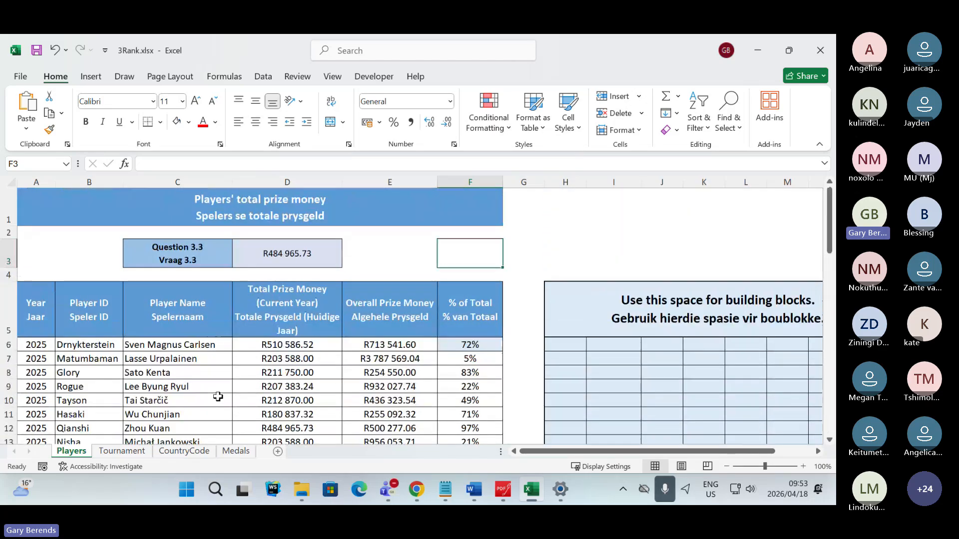
- Open the Tournament worksheet and look over answer cells C3 and C4 and the tournaments table
{"action": "left_click", "coordinate": [123, 452]}
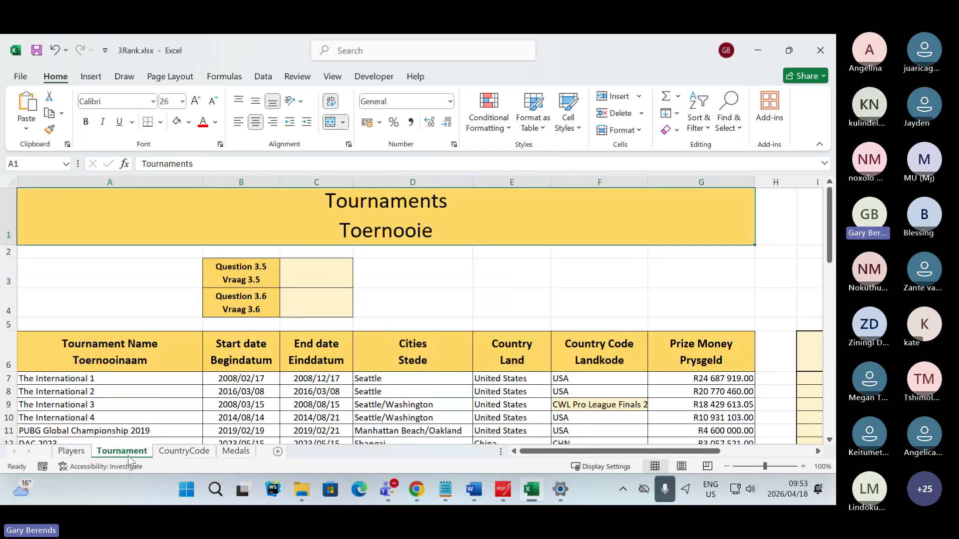
{"action": "left_click", "coordinate": [321, 264]}
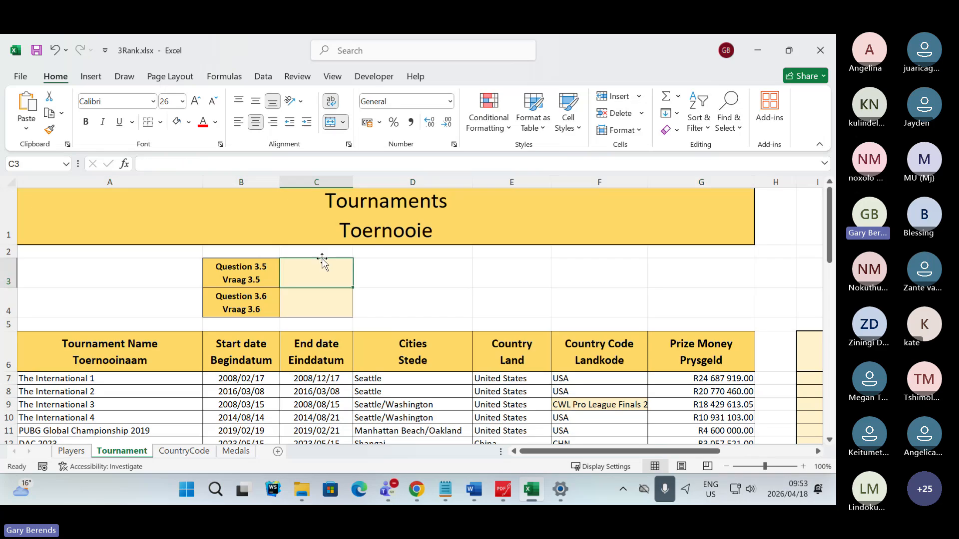
{"action": "left_click", "coordinate": [320, 301]}
{"action": "scroll", "coordinate": [660, 398], "scroll_direction": "down", "scroll_amount": 4}
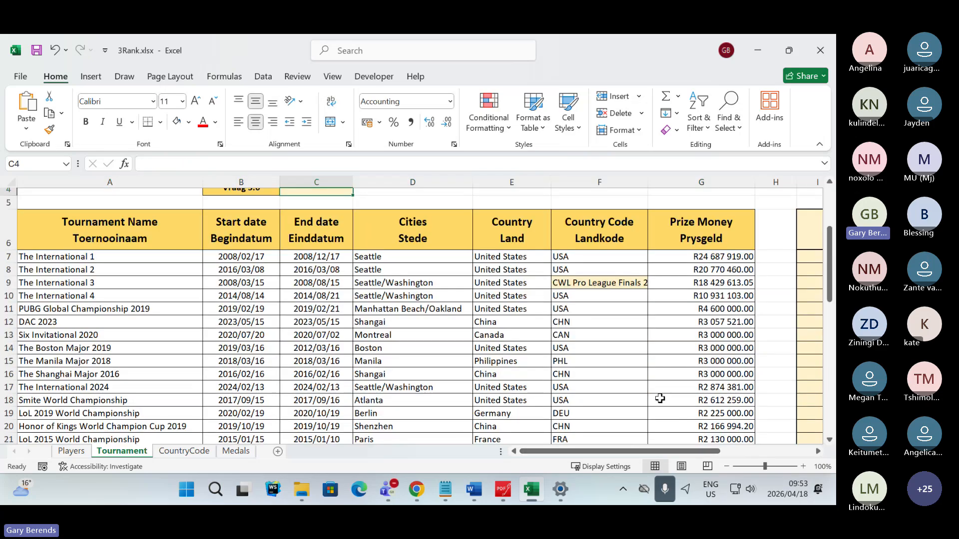
{"action": "scroll", "coordinate": [646, 380], "scroll_direction": "up", "scroll_amount": 4}
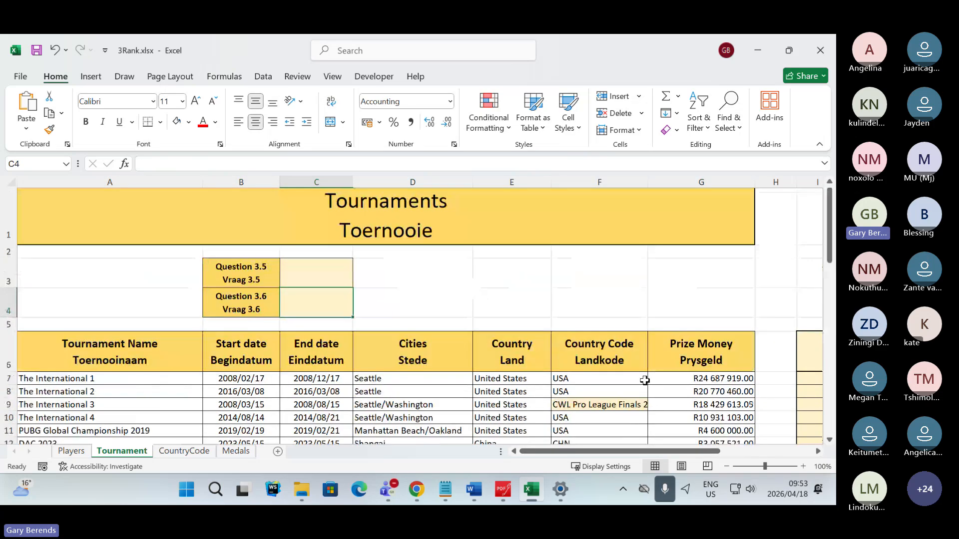
- Inspect the lookup function in F9 and the answer cells C3:C4 for Questions 3.5 and 3.6, ending with C3 selected
{"action": "left_click", "coordinate": [576, 402]}
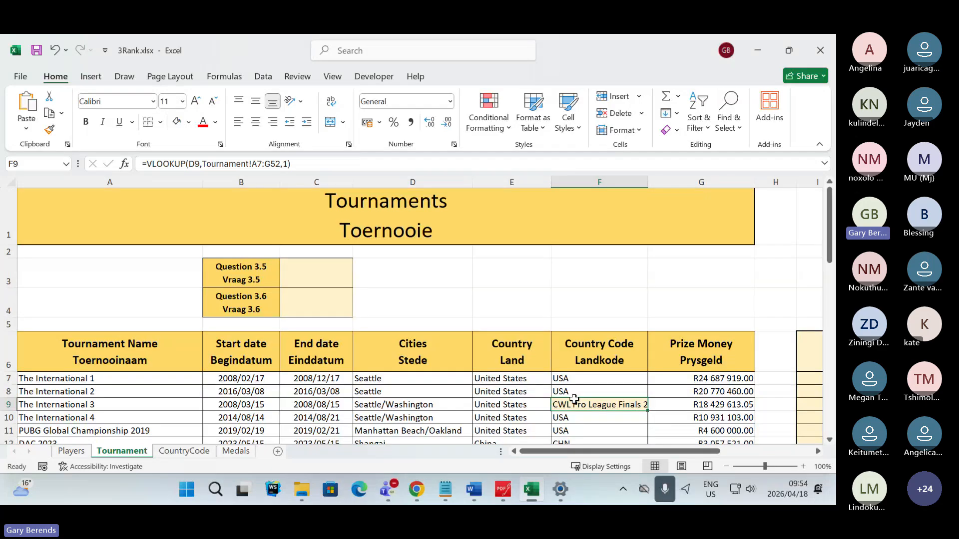
{"action": "left_click", "coordinate": [469, 302]}
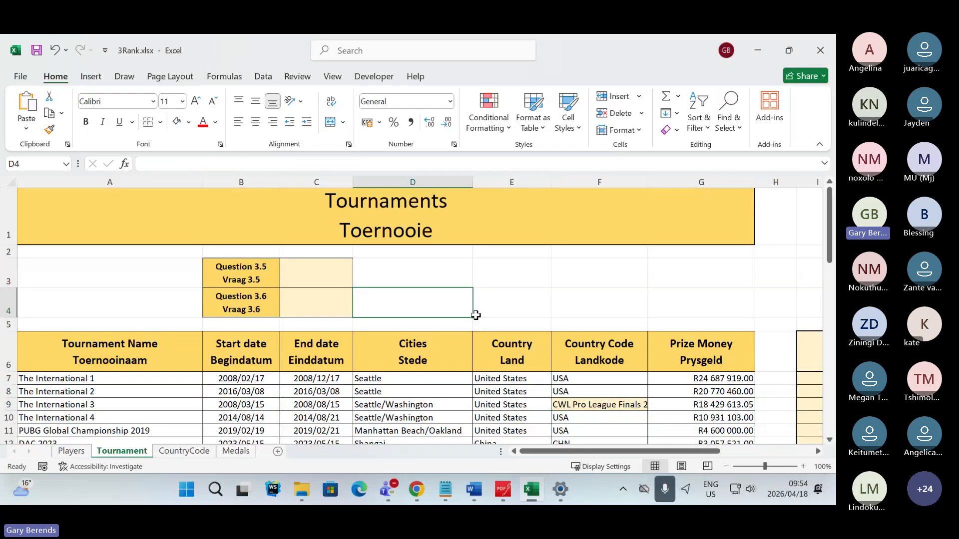
{"action": "left_click", "coordinate": [476, 314]}
{"action": "left_click", "coordinate": [459, 310]}
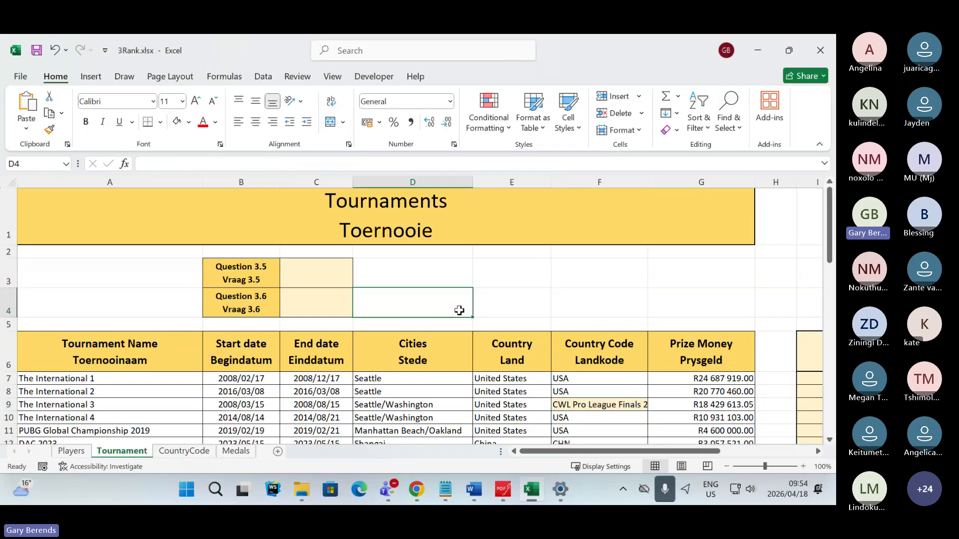
{"action": "left_click", "coordinate": [488, 312]}
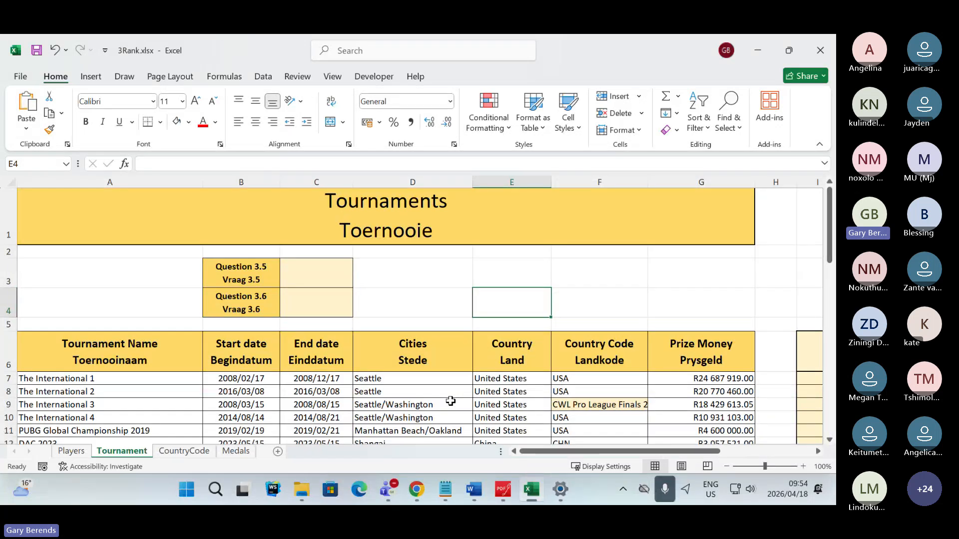
{"action": "left_click", "coordinate": [331, 280]}
{"action": "left_click_drag", "start_coordinate": [332, 280], "coordinate": [325, 306]}
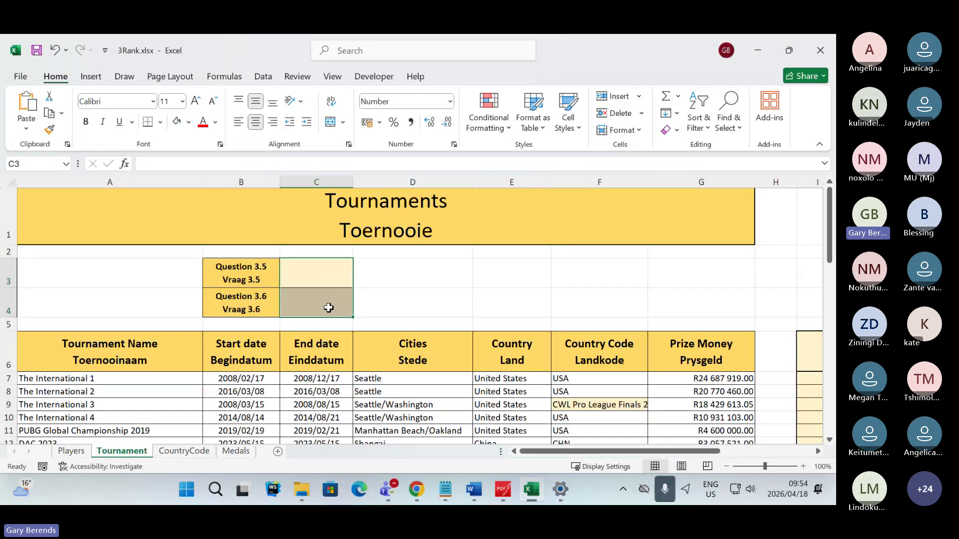
{"action": "left_click", "coordinate": [616, 407]}
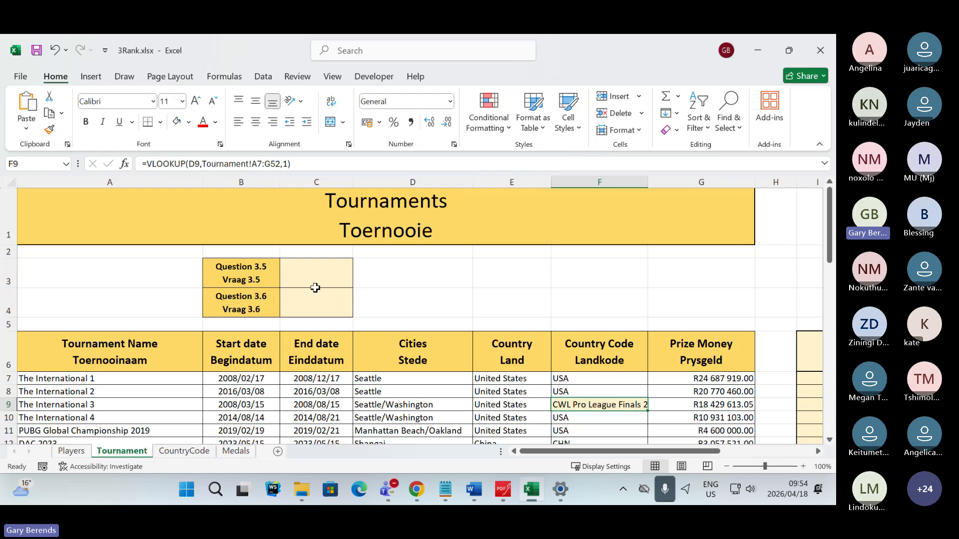
{"action": "left_click", "coordinate": [315, 285]}
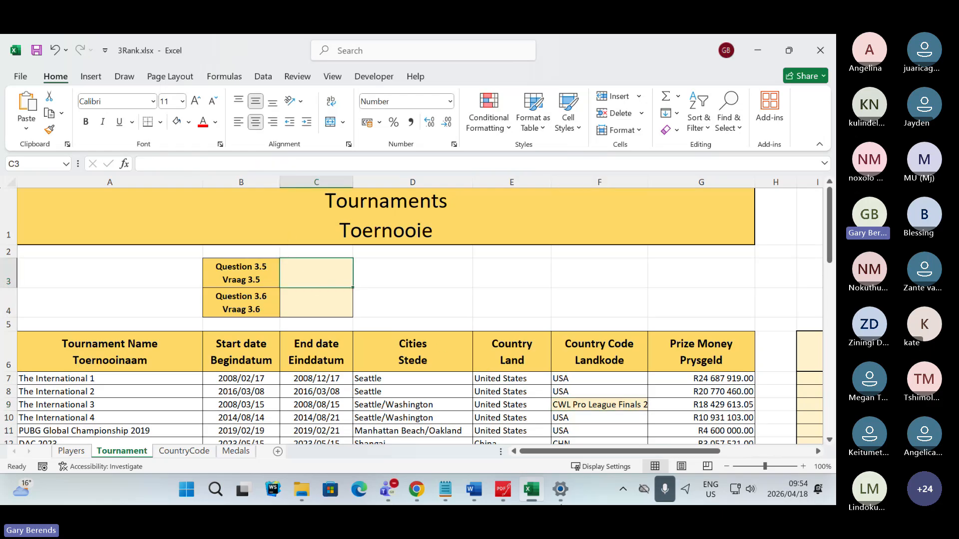
- Switch to the question paper PDF in PDFgear and highlight the word "function" in Question 3.5 in green
{"action": "left_click", "coordinate": [506, 492]}
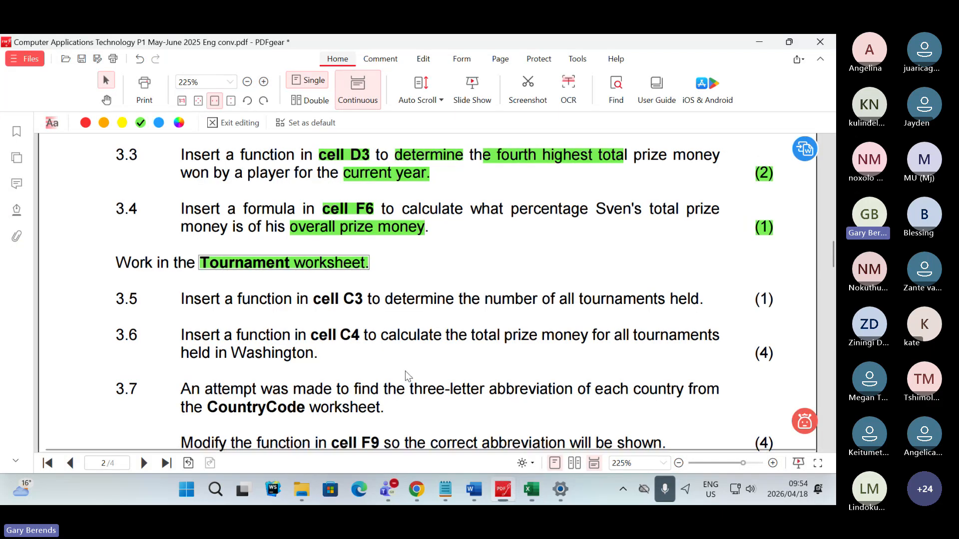
{"action": "scroll", "coordinate": [405, 374], "scroll_direction": "down", "scroll_amount": 1}
{"action": "double_click", "coordinate": [289, 270]}
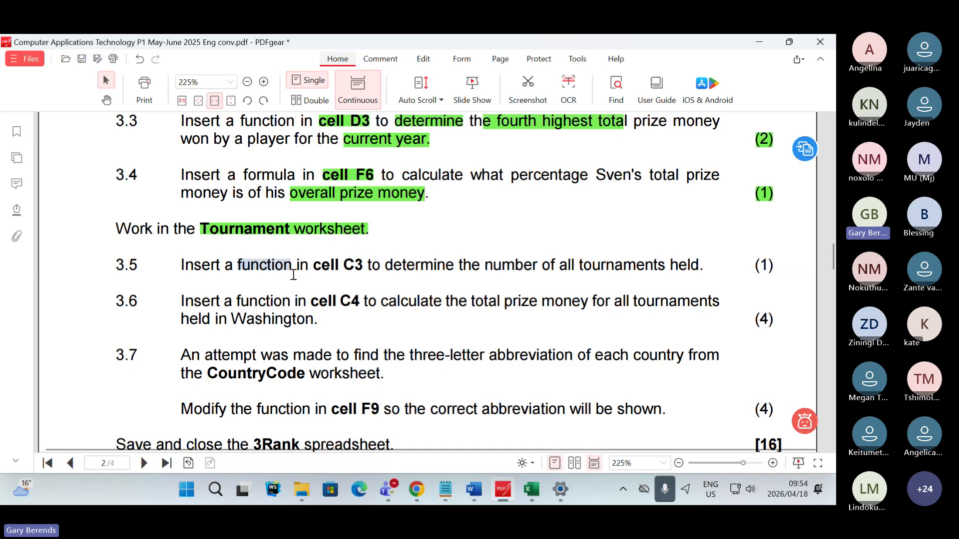
{"action": "left_click", "coordinate": [389, 313]}
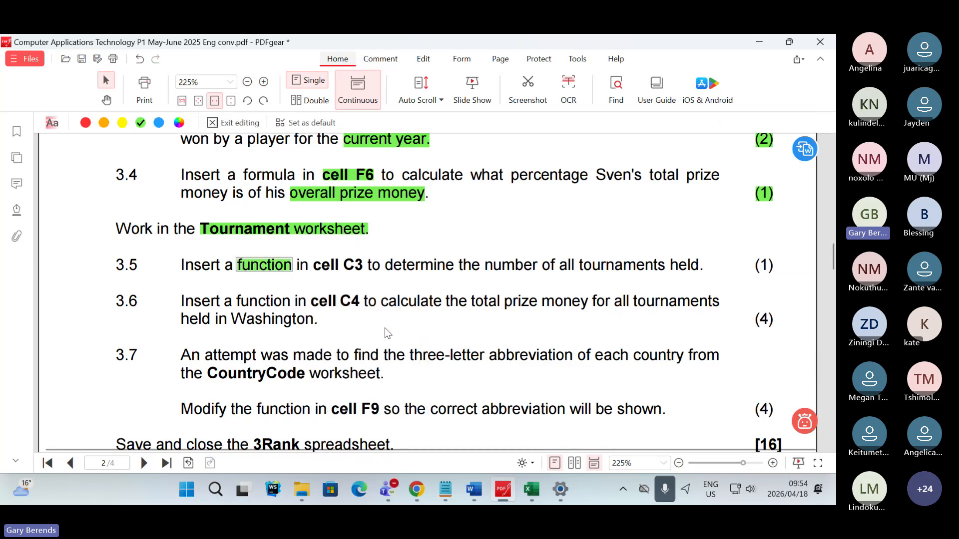
- Highlight "cell C3" and "all tournaments held" in Question 3.5 in green
{"action": "left_click", "coordinate": [325, 265]}
{"action": "left_click_drag", "start_coordinate": [332, 265], "coordinate": [366, 265]}
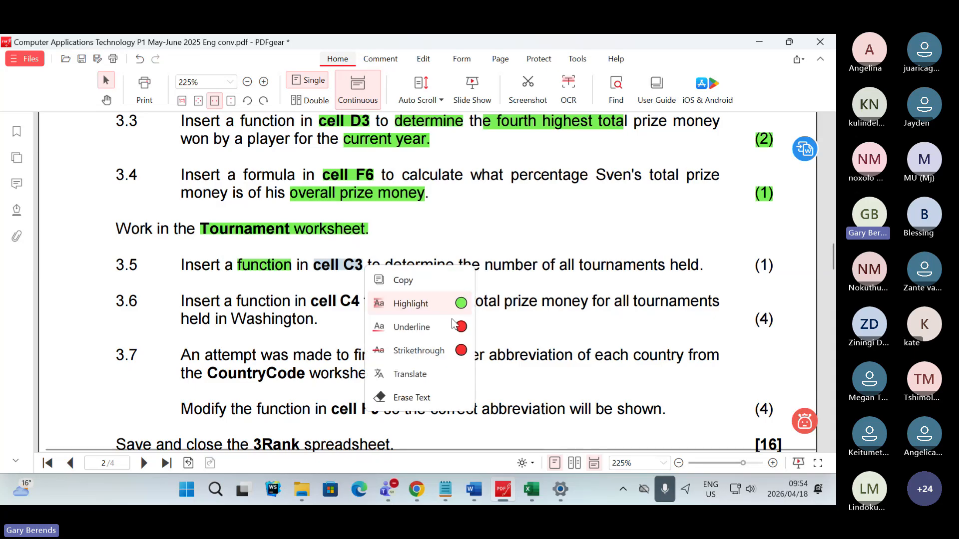
{"action": "left_click", "coordinate": [409, 304]}
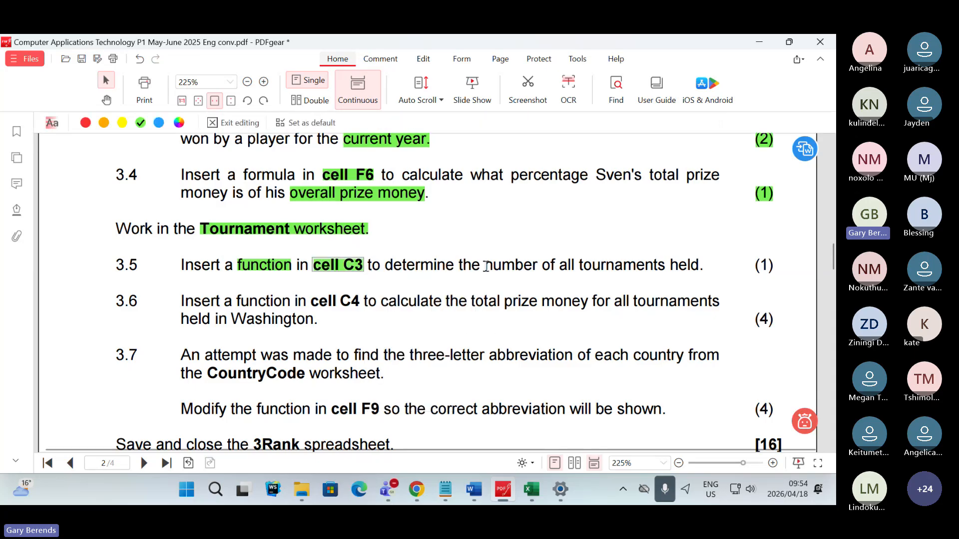
{"action": "left_click_drag", "start_coordinate": [558, 265], "coordinate": [701, 272]}
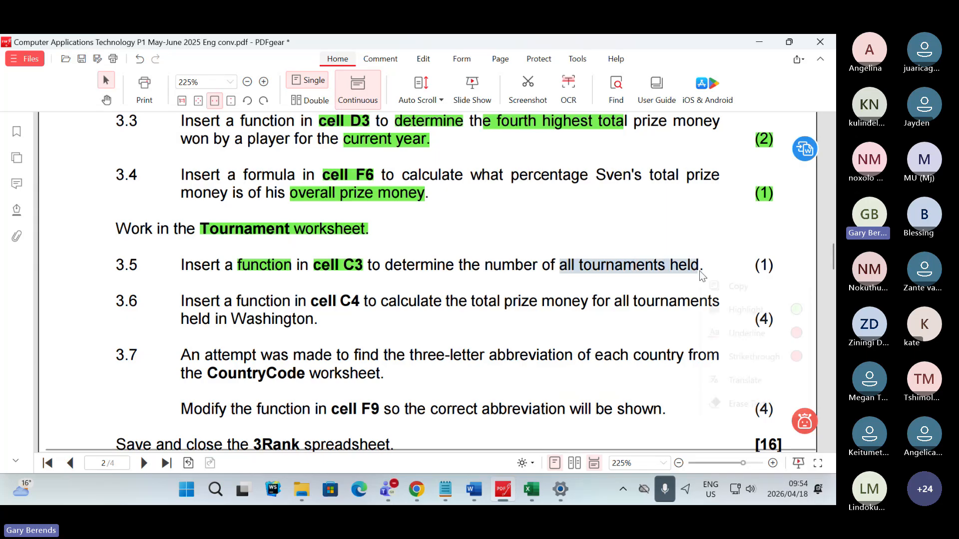
{"action": "left_click", "coordinate": [758, 311]}
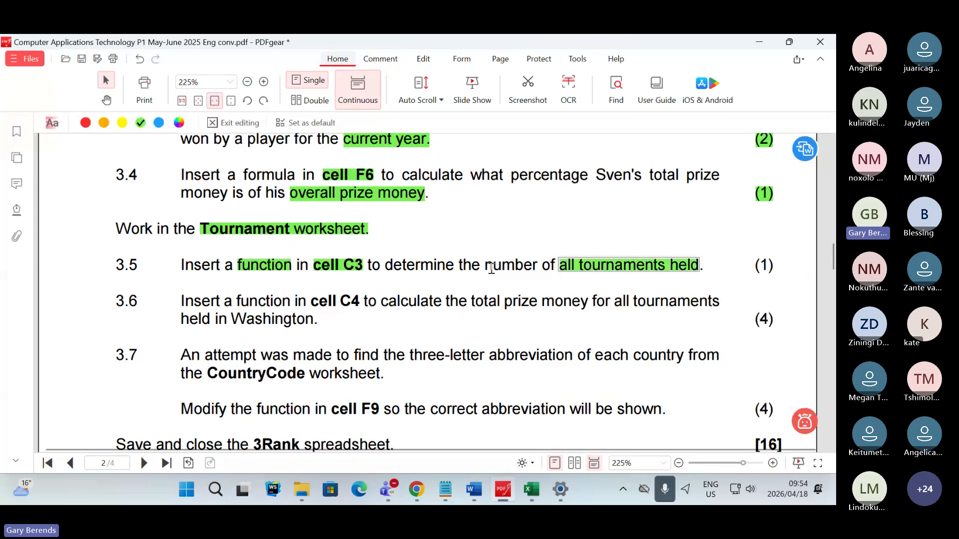
- Highlight the word "number" and the mark allocation "(1)" of Question 3.5 in green
{"action": "left_click_drag", "start_coordinate": [485, 266], "coordinate": [534, 272]}
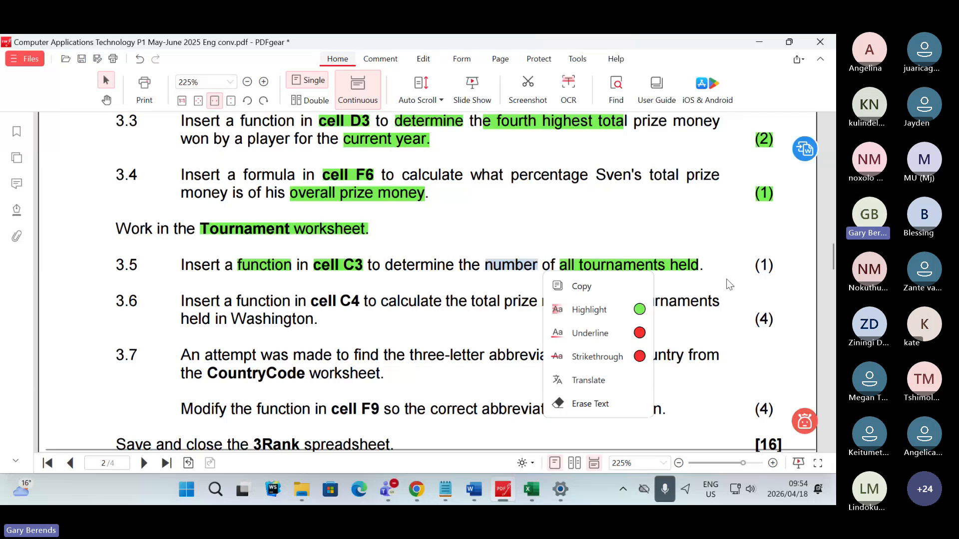
{"action": "left_click", "coordinate": [642, 309]}
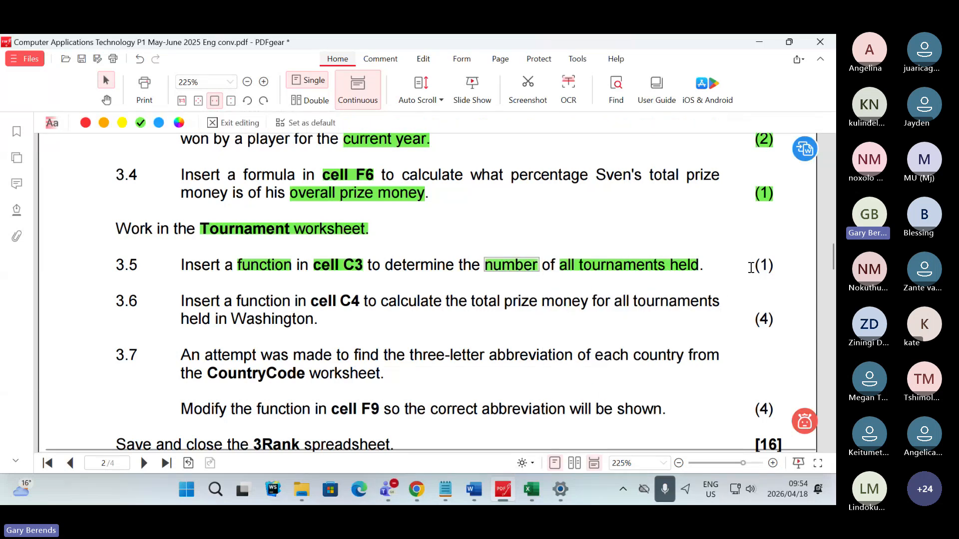
{"action": "left_click_drag", "start_coordinate": [753, 266], "coordinate": [775, 267]}
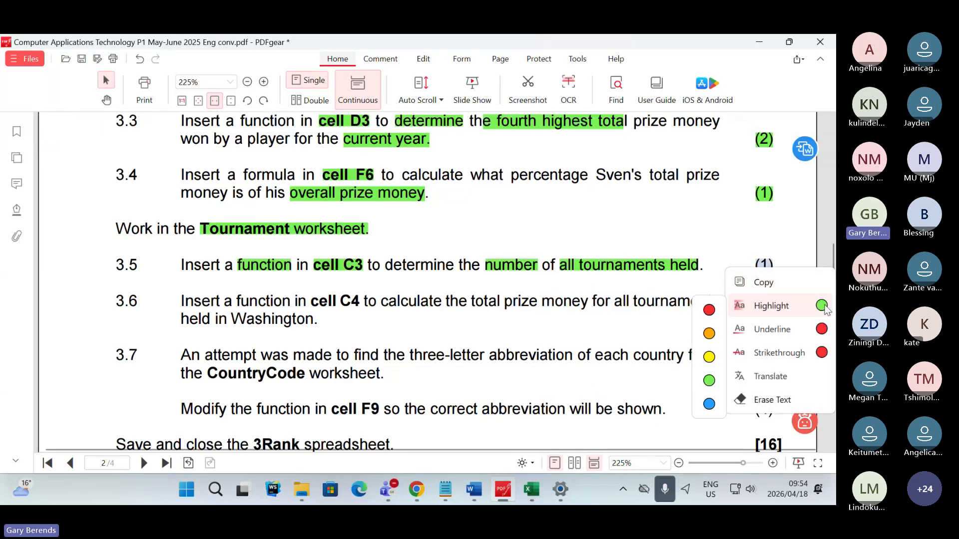
{"action": "left_click", "coordinate": [809, 305]}
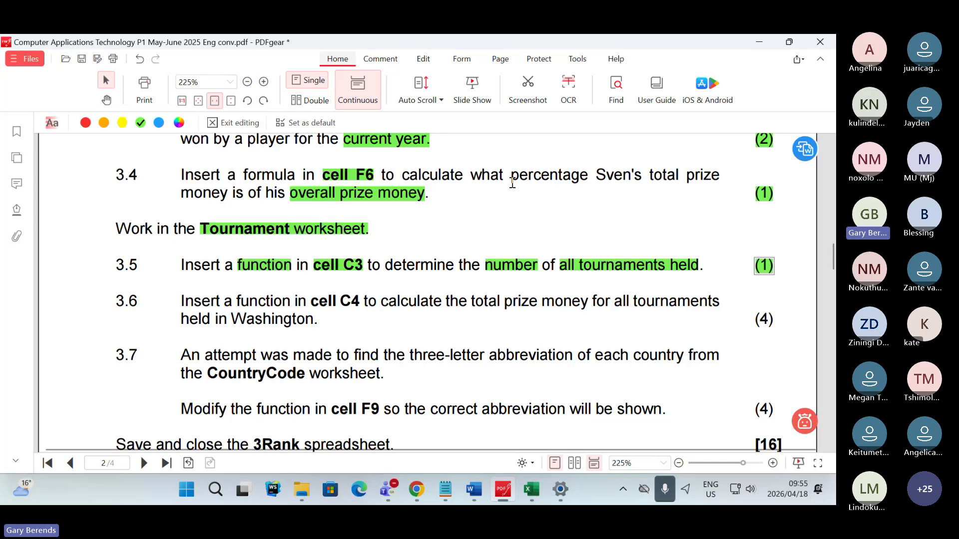
- Switch to the 3Rank workbook in Excel and examine the Tournament Name, Start date and End date columns
{"action": "key", "text": "alt+Tab"}
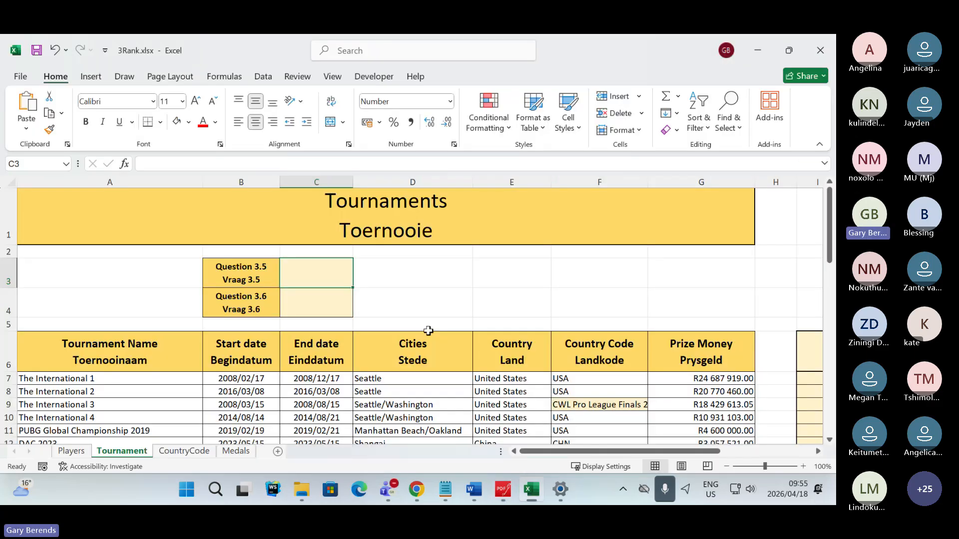
{"action": "scroll", "coordinate": [428, 331], "scroll_direction": "down", "scroll_amount": 2}
{"action": "scroll", "coordinate": [428, 328], "scroll_direction": "up", "scroll_amount": 1}
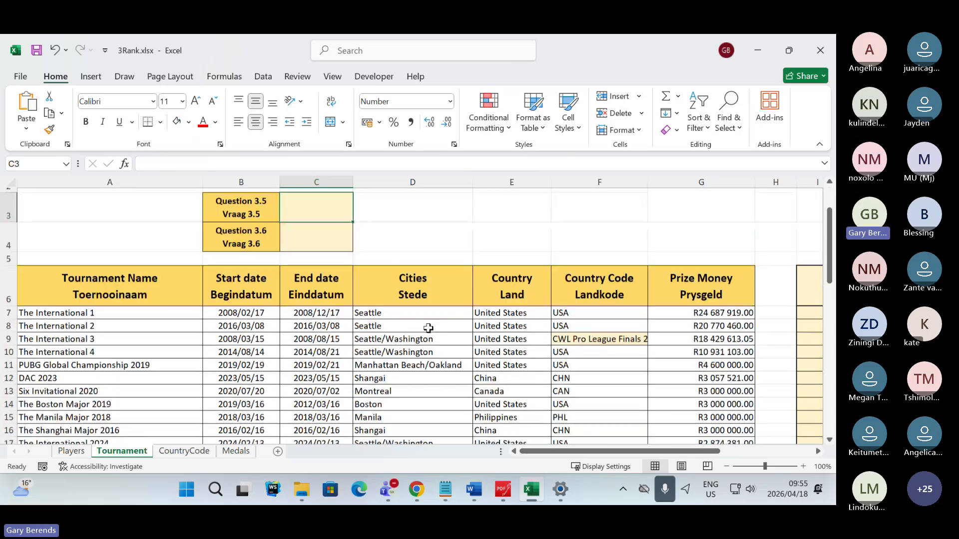
{"action": "scroll", "coordinate": [429, 328], "scroll_direction": "down", "scroll_amount": 1}
{"action": "scroll", "coordinate": [429, 328], "scroll_direction": "up", "scroll_amount": 1}
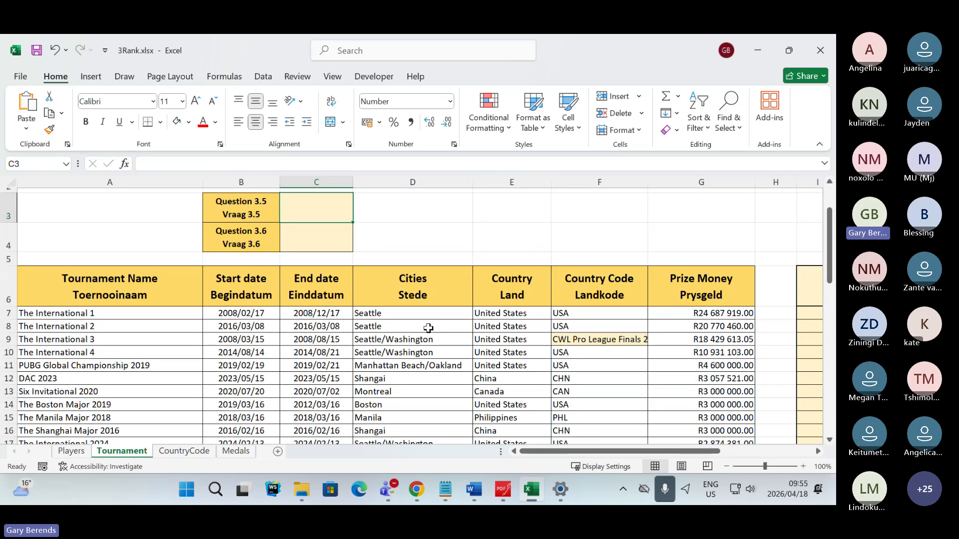
{"action": "scroll", "coordinate": [428, 329], "scroll_direction": "down", "scroll_amount": 1}
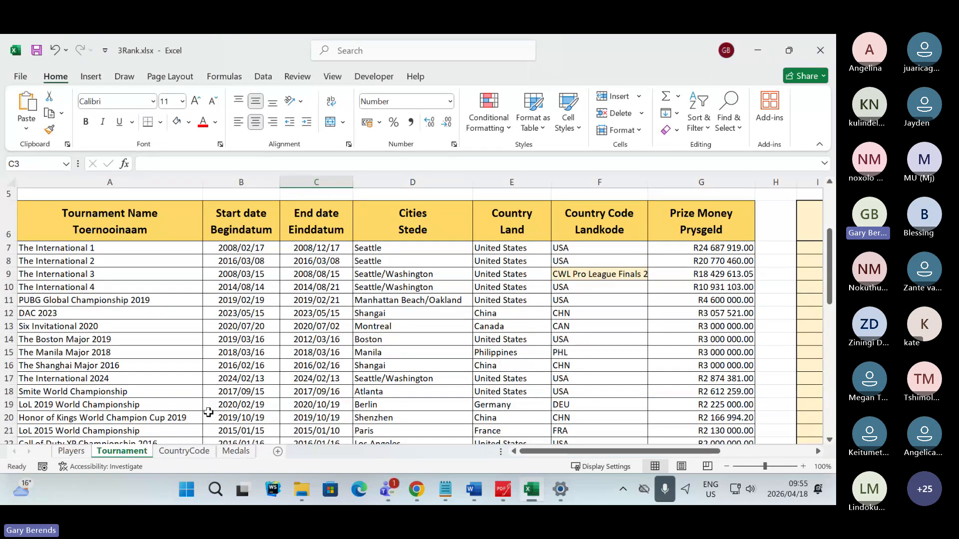
{"action": "left_click_drag", "start_coordinate": [105, 182], "coordinate": [241, 184]}
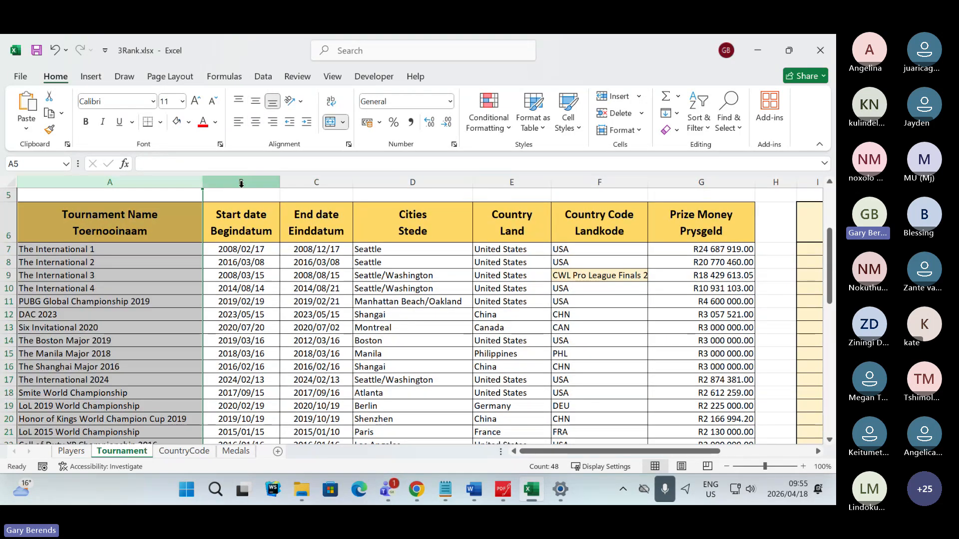
{"action": "left_click", "coordinate": [241, 183]}
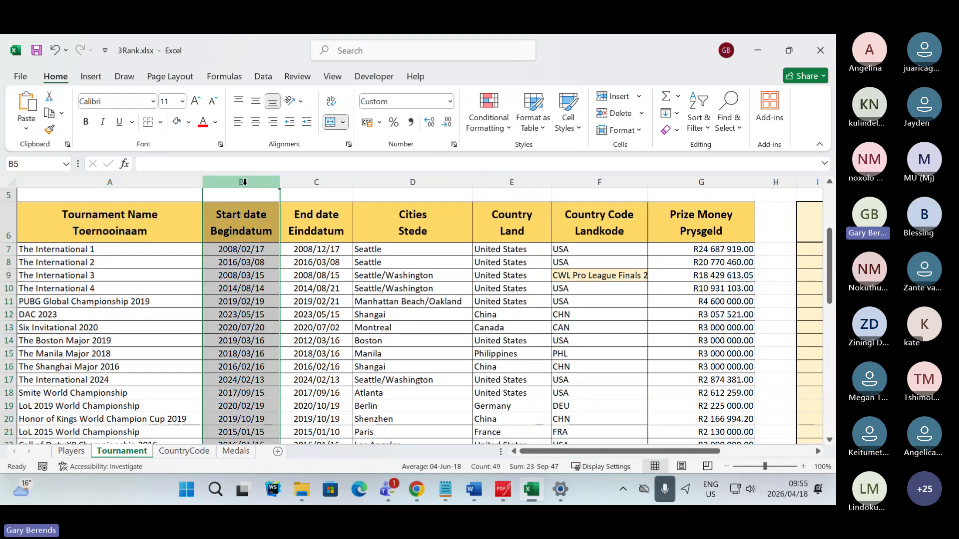
{"action": "left_click", "coordinate": [292, 181]}
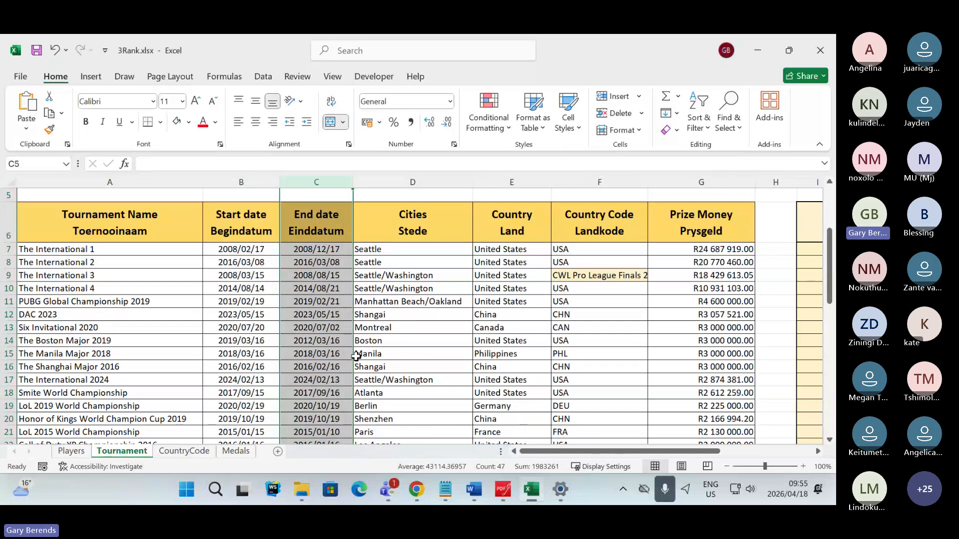
- Check the replies in the Teams meeting chat, reread Question 3.5 in PDFgear, and return to the Excel workbook
{"action": "key", "text": "alt+Tab"}
{"action": "key", "text": "alt+Tab"}
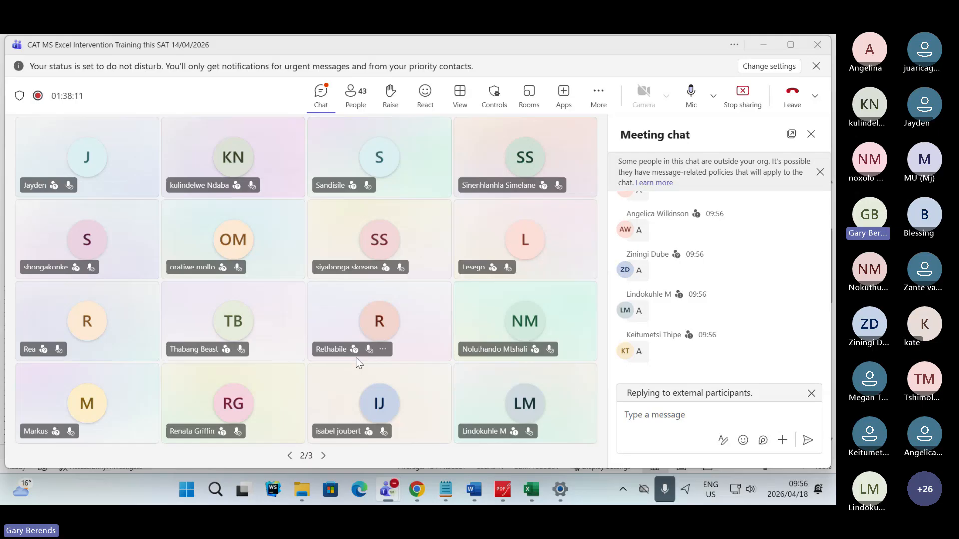
{"action": "left_click", "coordinate": [497, 490]}
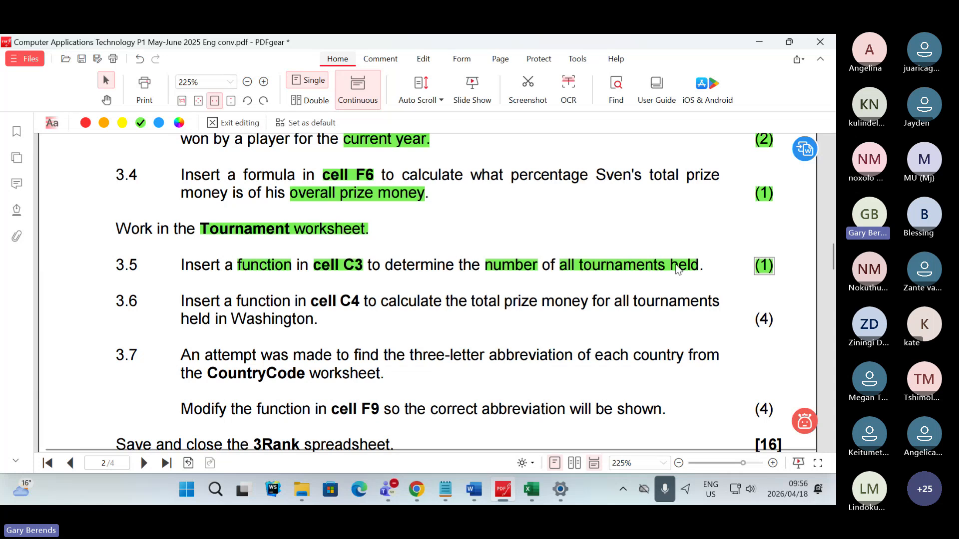
{"action": "left_click", "coordinate": [525, 493]}
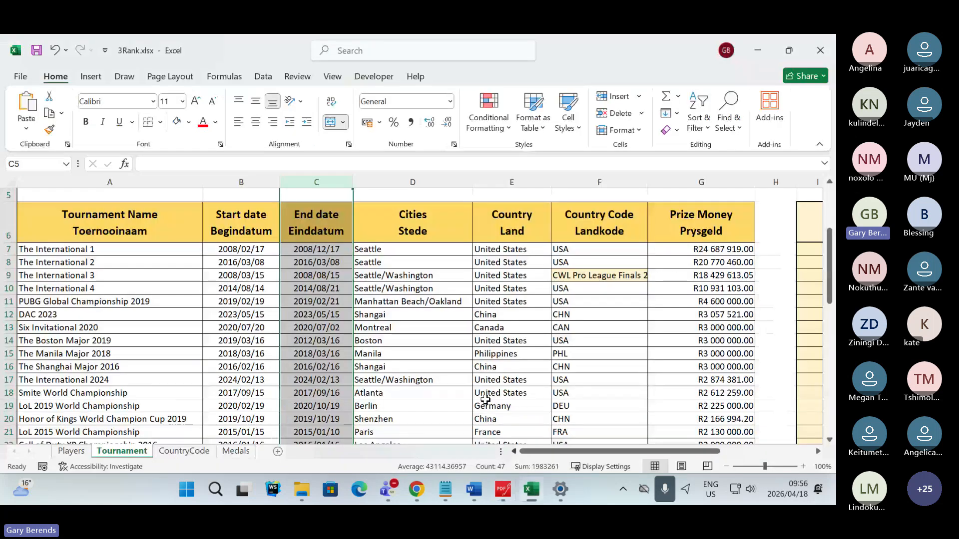
- Examine every column of the tournaments table, from Tournament Name to Prize Money, down to its last row
{"action": "left_click", "coordinate": [105, 225]}
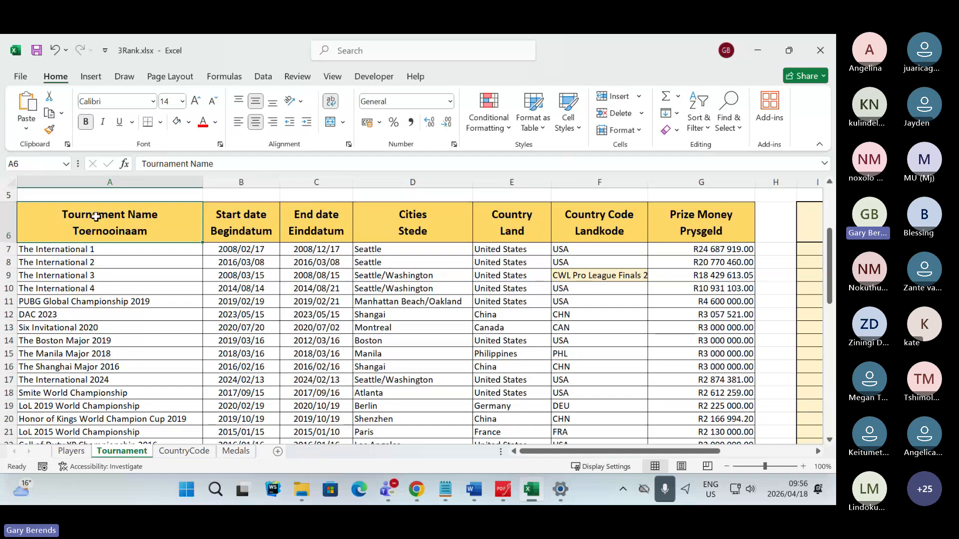
{"action": "left_click", "coordinate": [94, 183]}
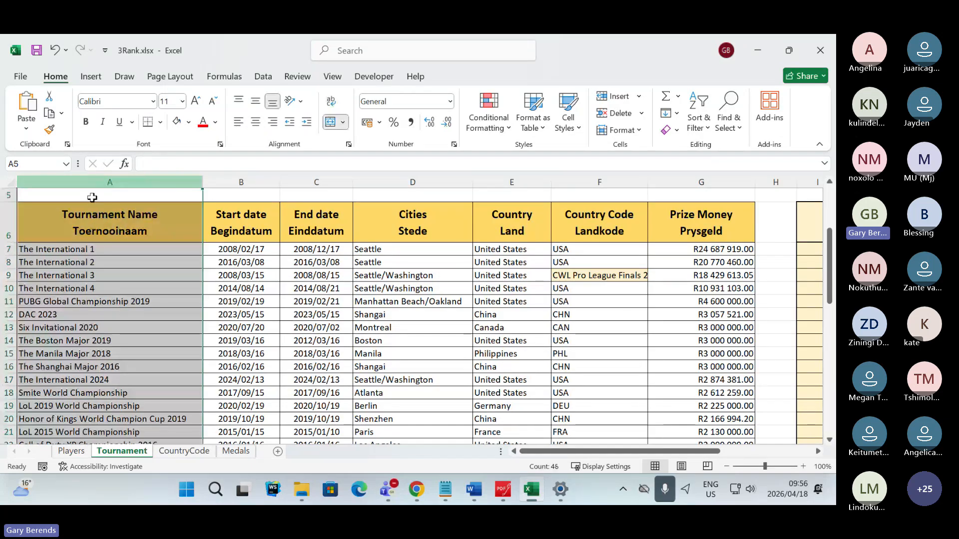
{"action": "left_click", "coordinate": [234, 306]}
{"action": "left_click", "coordinate": [297, 286]}
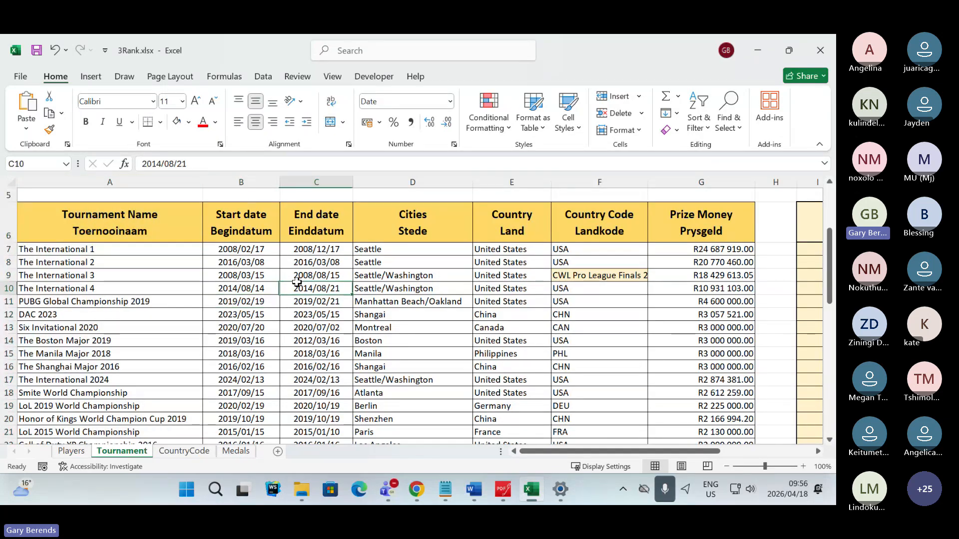
{"action": "left_click", "coordinate": [389, 266]}
{"action": "left_click", "coordinate": [514, 275]}
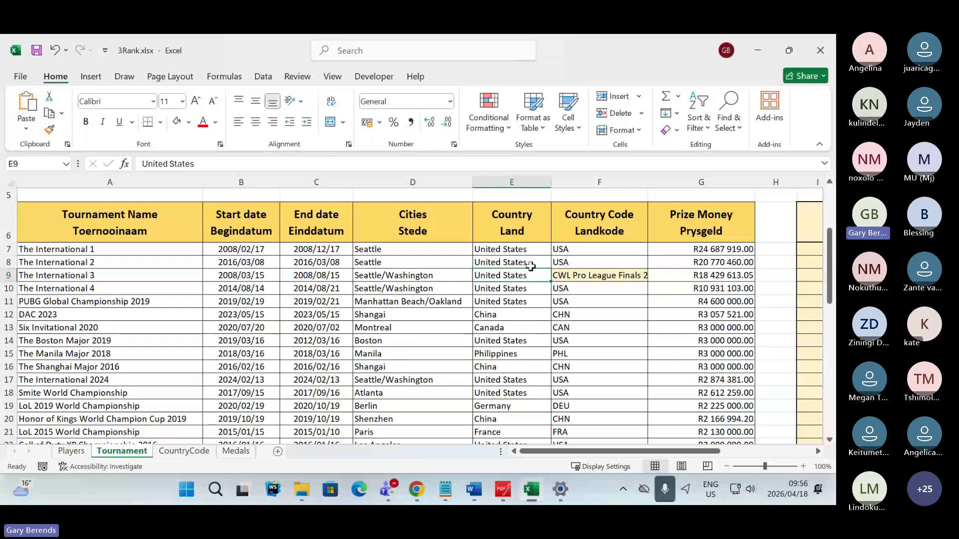
{"action": "left_click", "coordinate": [601, 291]}
{"action": "left_click", "coordinate": [717, 301]}
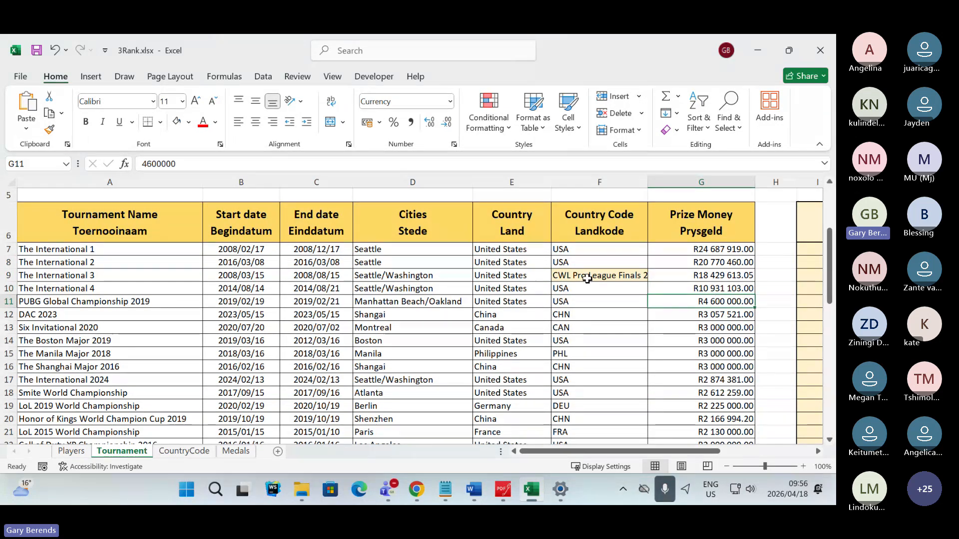
{"action": "scroll", "coordinate": [587, 278], "scroll_direction": "down", "scroll_amount": 1}
{"action": "scroll", "coordinate": [588, 279], "scroll_direction": "down", "scroll_amount": 12}
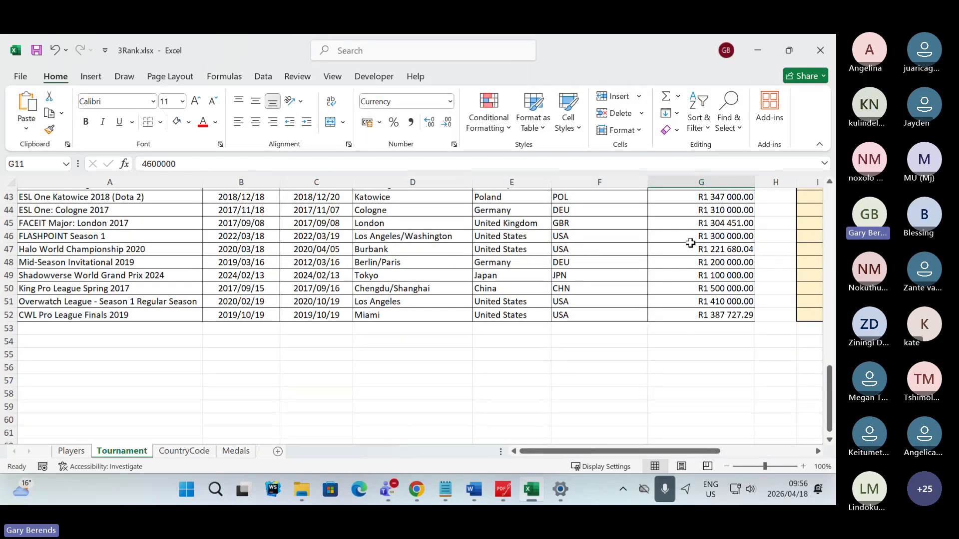
{"action": "scroll", "coordinate": [667, 234], "scroll_direction": "up", "scroll_amount": 5}
{"action": "scroll", "coordinate": [667, 234], "scroll_direction": "up", "scroll_amount": 9}
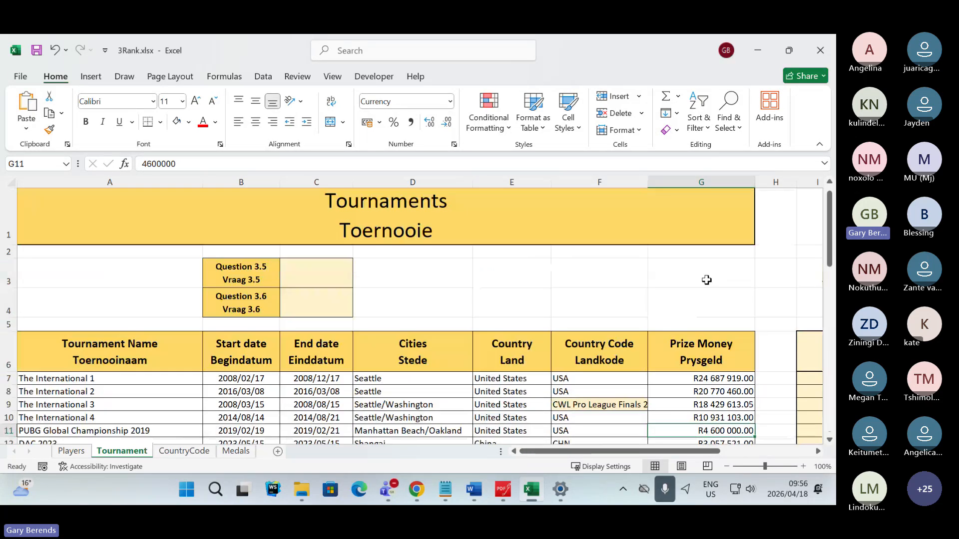
{"action": "scroll", "coordinate": [703, 261], "scroll_direction": "down", "scroll_amount": 2}
{"action": "scroll", "coordinate": [699, 257], "scroll_direction": "up", "scroll_amount": 1}
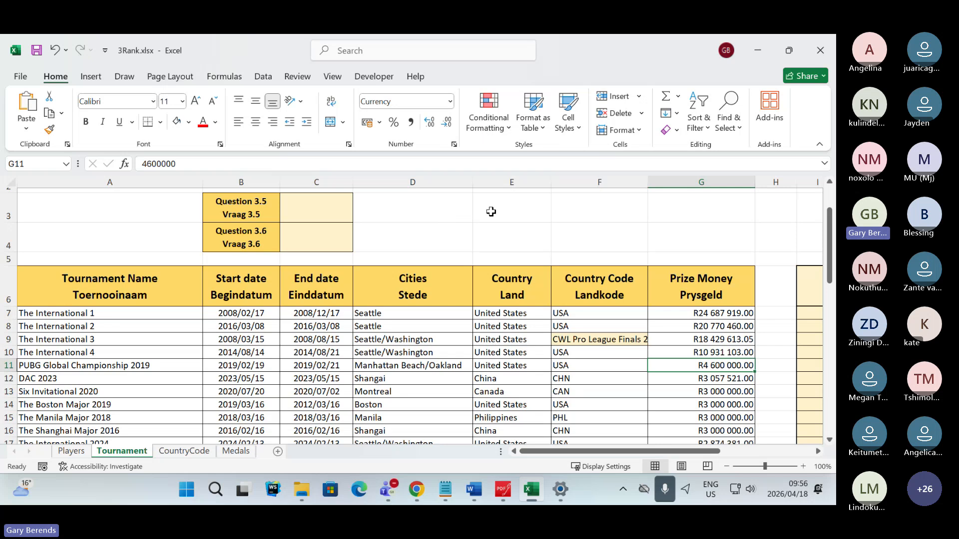
- Handwrite "CountA" in red ink above the Country Code and Prize Money columns and underline it
{"action": "left_click_drag", "start_coordinate": [491, 212], "coordinate": [501, 230]}
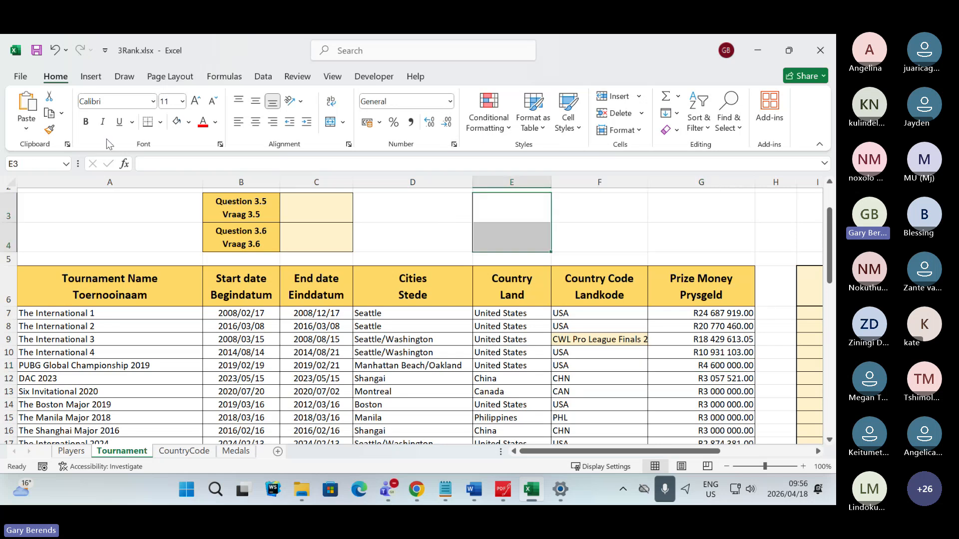
{"action": "left_click", "coordinate": [124, 77]}
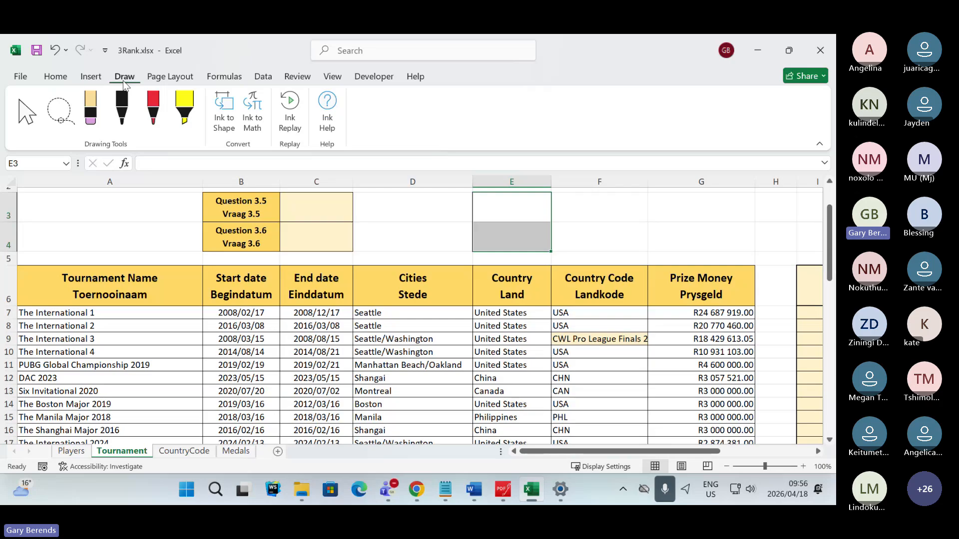
{"action": "left_click", "coordinate": [153, 107]}
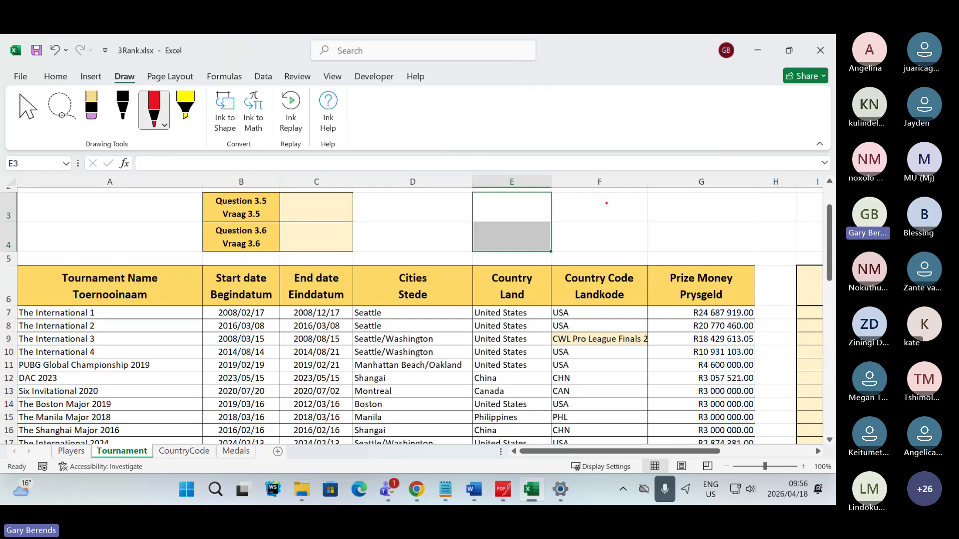
{"action": "mouse_move", "coordinate": [606, 202]}
{"action": "left_mouse_down"}
{"action": "mouse_move", "coordinate": [605, 216]}
{"action": "mouse_move", "coordinate": [641, 205]}
{"action": "mouse_move", "coordinate": [640, 219]}
{"action": "mouse_move", "coordinate": [655, 201]}
{"action": "mouse_move", "coordinate": [668, 218]}
{"action": "mouse_move", "coordinate": [672, 204]}
{"action": "left_mouse_up"}
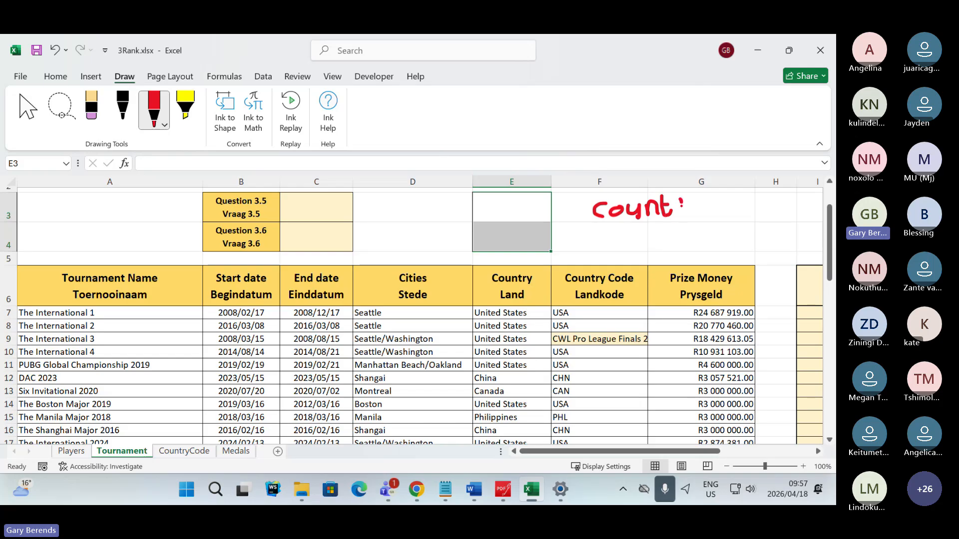
{"action": "mouse_move", "coordinate": [682, 203]}
{"action": "left_mouse_down"}
{"action": "mouse_move", "coordinate": [682, 217]}
{"action": "mouse_move", "coordinate": [697, 217]}
{"action": "mouse_move", "coordinate": [685, 214]}
{"action": "left_mouse_up"}
{"action": "left_click", "coordinate": [680, 199]}
{"action": "left_click_drag", "start_coordinate": [590, 231], "coordinate": [688, 231]}
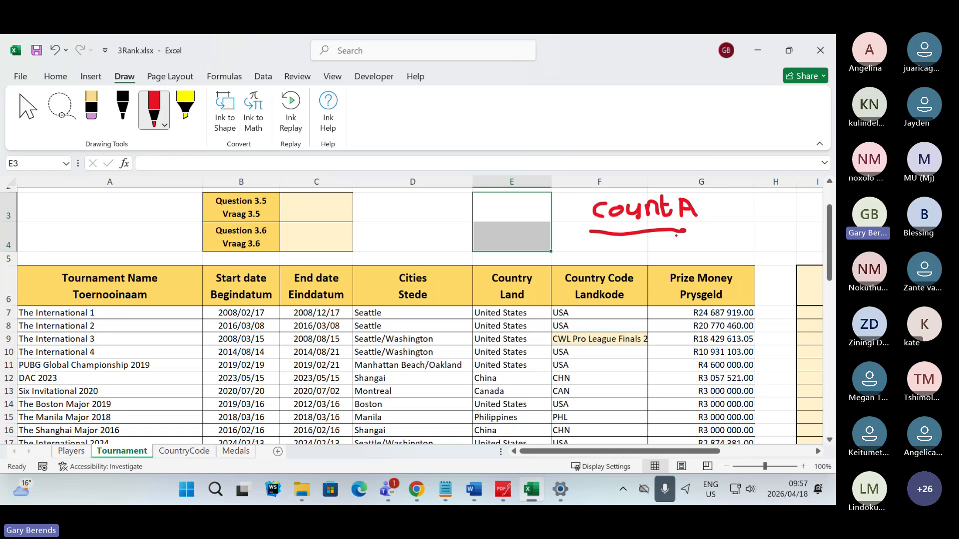
- Check the function answers in the Teams meeting chat and return to the Excel workbook
{"action": "key", "text": "alt+Tab"}
{"action": "key", "text": "alt+Tab"}
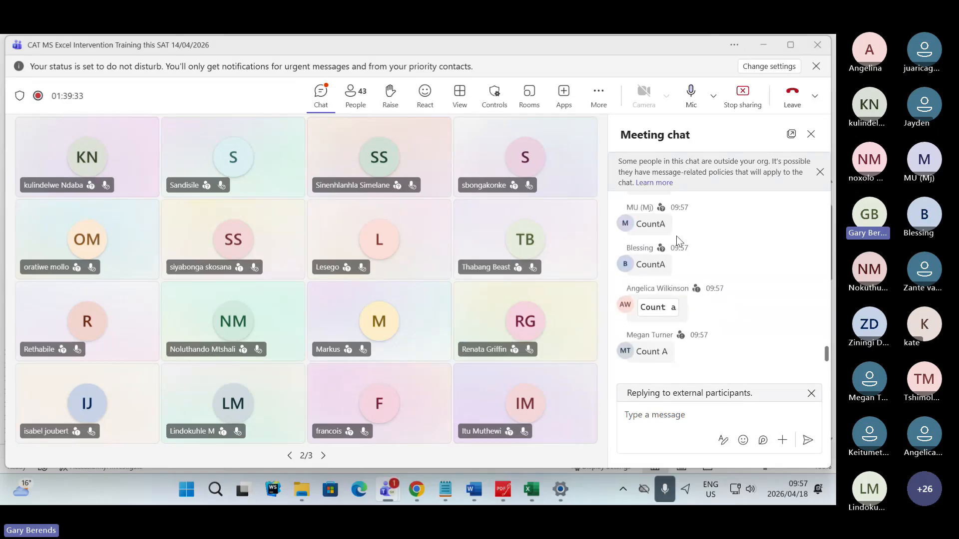
{"action": "key", "text": "alt+Tab"}
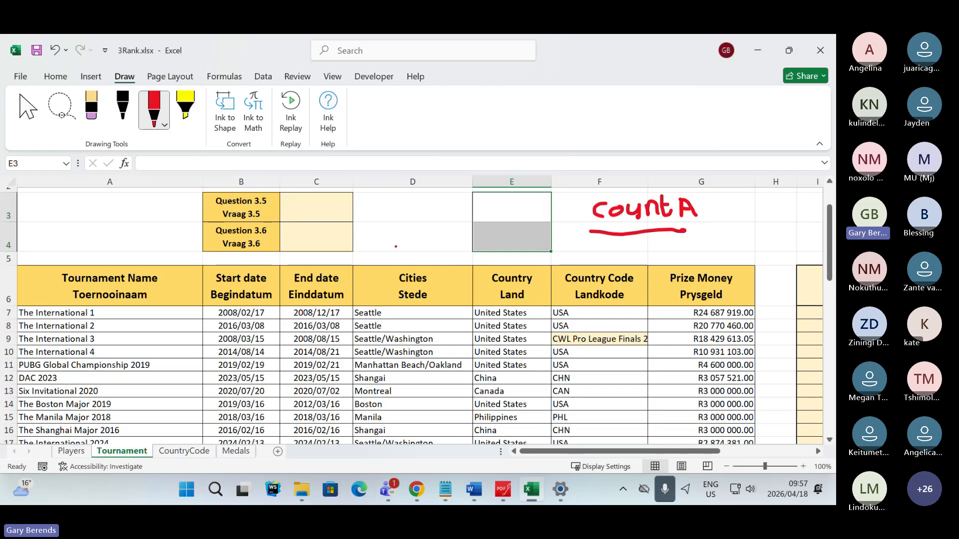
- Delete the red "CountA" handwriting and its underline from the Tournament worksheet
{"action": "left_click", "coordinate": [153, 107]}
{"action": "left_click", "coordinate": [629, 223]}
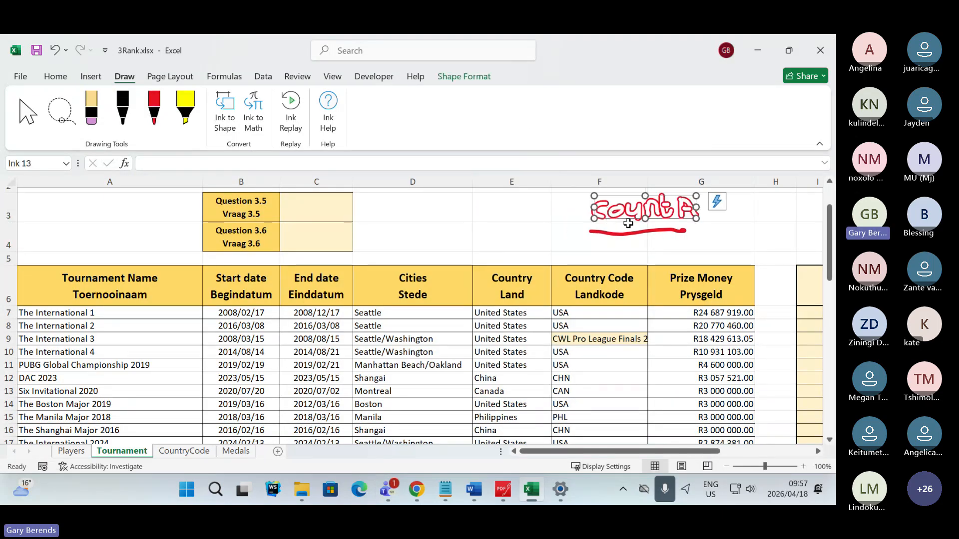
{"action": "key", "text": "Delete"}
{"action": "left_click", "coordinate": [621, 235]}
{"action": "key", "text": "Delete"}
{"action": "left_click", "coordinate": [405, 238]}
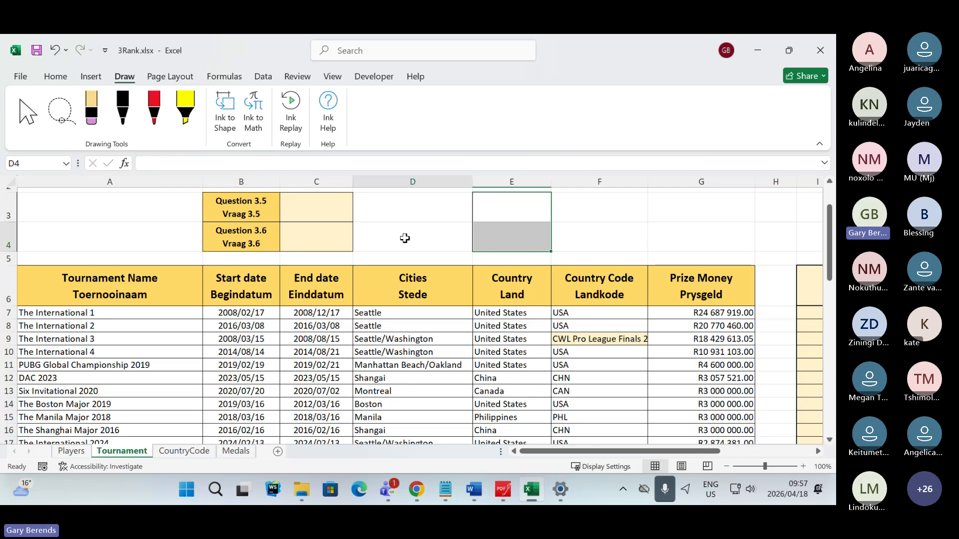
- Look through the tournament names in column A and select answer cell C3 for Question 3.5
{"action": "scroll", "coordinate": [103, 344], "scroll_direction": "down", "scroll_amount": 4}
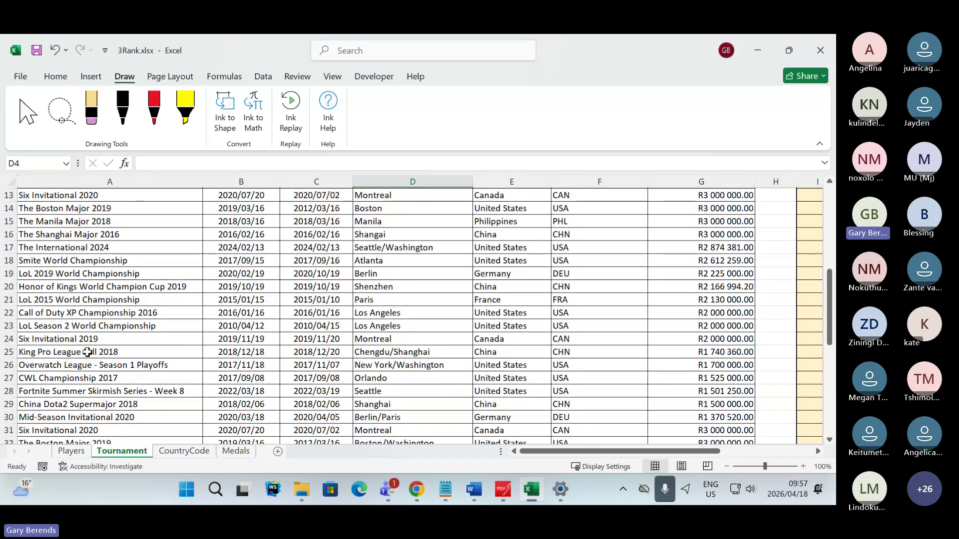
{"action": "left_click_drag", "start_coordinate": [730, 340], "coordinate": [730, 274]}
{"action": "left_click", "coordinate": [39, 327]}
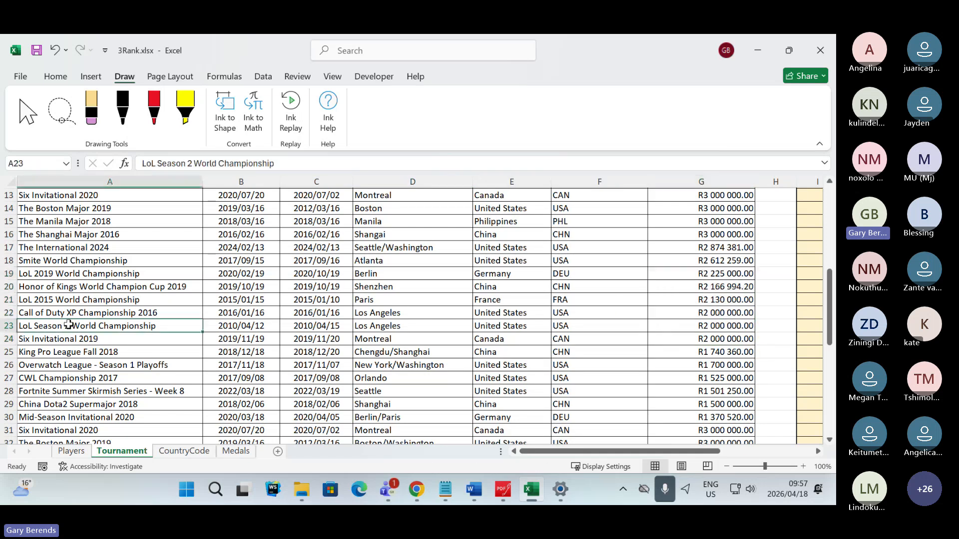
{"action": "scroll", "coordinate": [81, 332], "scroll_direction": "up", "scroll_amount": 3}
{"action": "scroll", "coordinate": [82, 332], "scroll_direction": "up", "scroll_amount": 1}
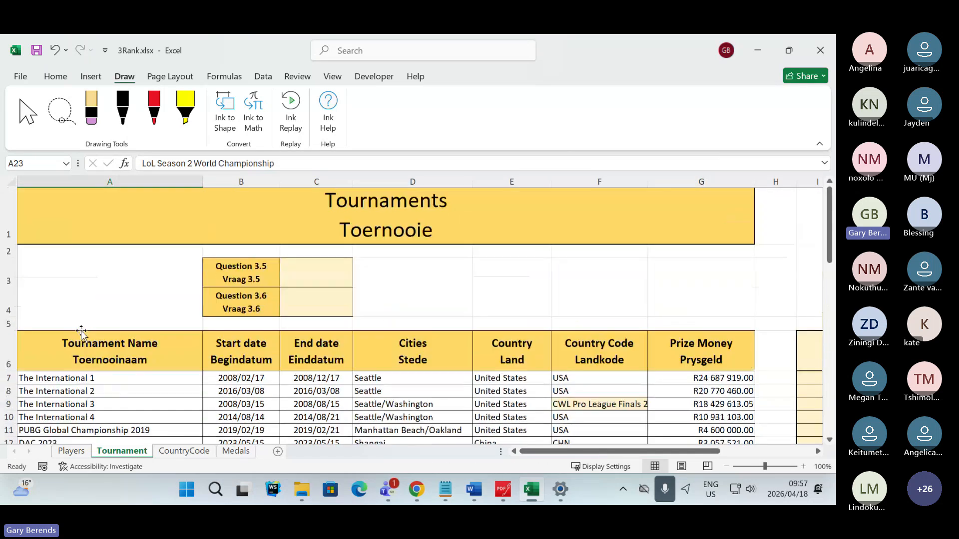
{"action": "left_click", "coordinate": [302, 283]}
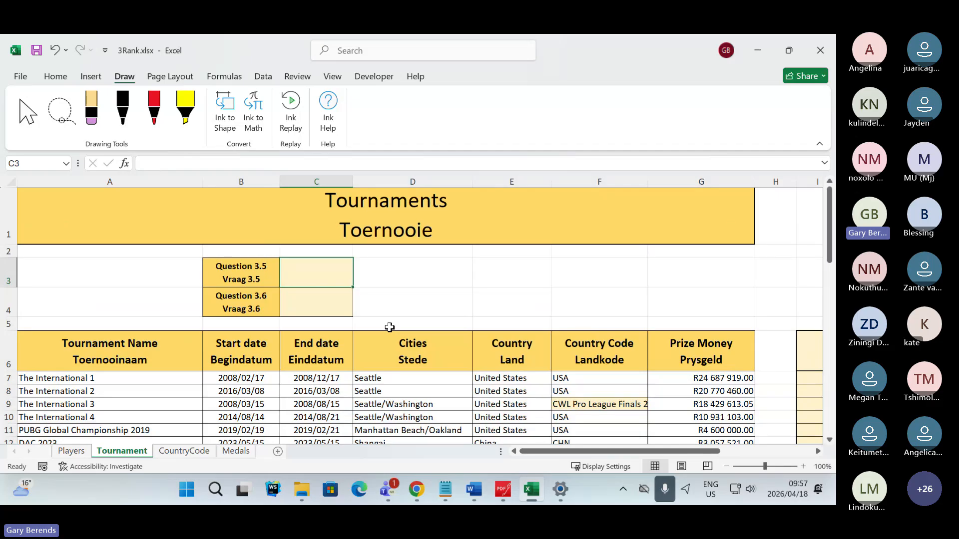
{"action": "type", "text": "=cout"}
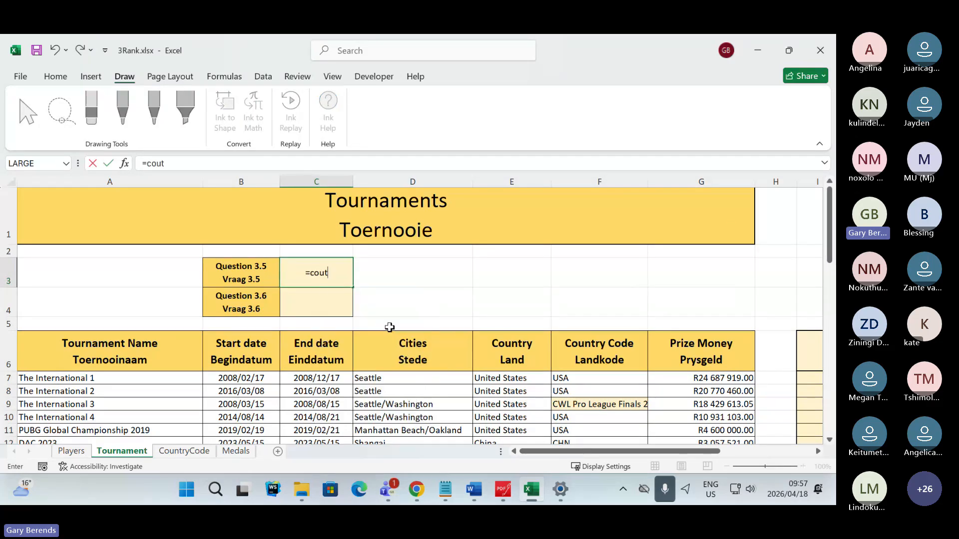
{"action": "type", "text": "a("}
{"action": "left_click_drag", "start_coordinate": [115, 378], "coordinate": [64, 458]}
{"action": "key", "text": "Escape"}
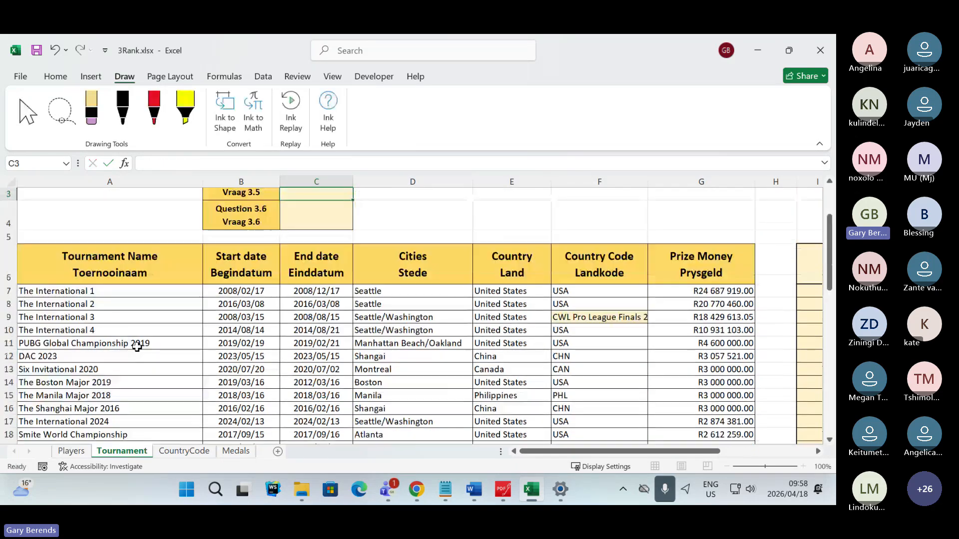
{"action": "scroll", "coordinate": [350, 234], "scroll_direction": "up", "scroll_amount": 1}
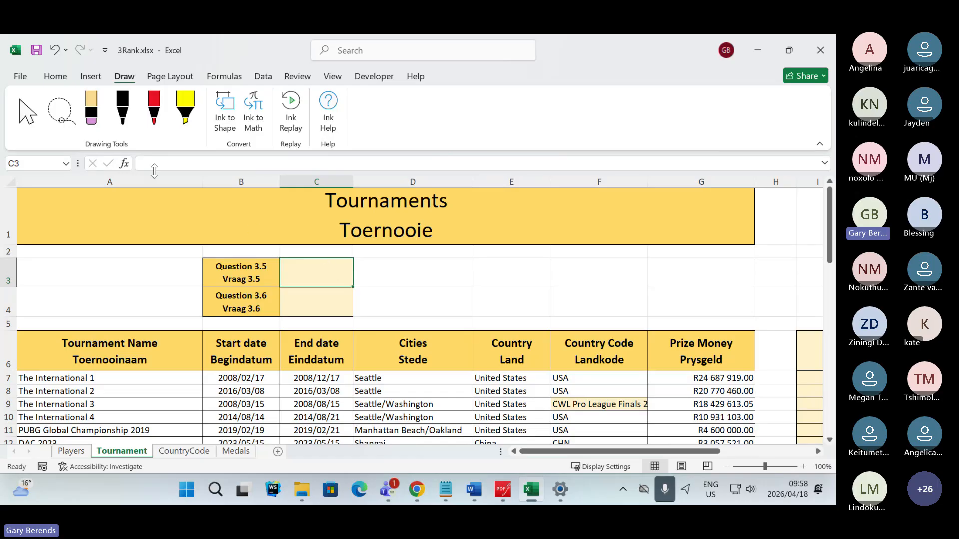
- Search the function library for "counta" and insert the COUNTA function in cell C3
{"action": "left_click", "coordinate": [124, 163]}
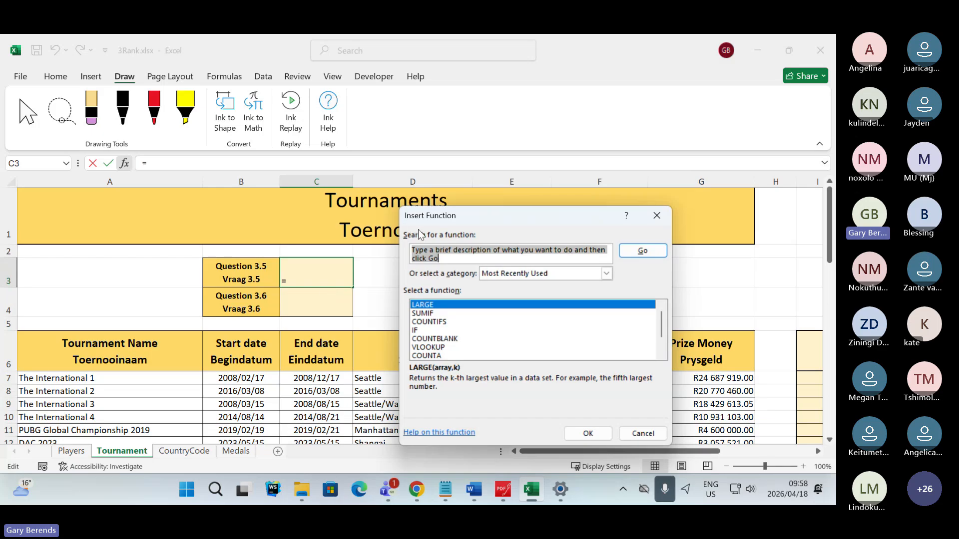
{"action": "type", "text": "co"}
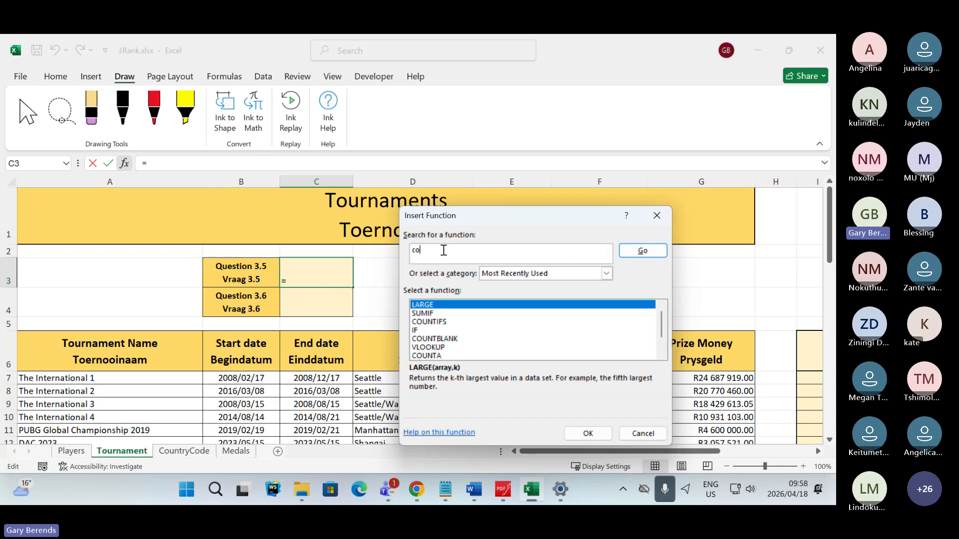
{"action": "type", "text": "unta"}
{"action": "left_click", "coordinate": [633, 252]}
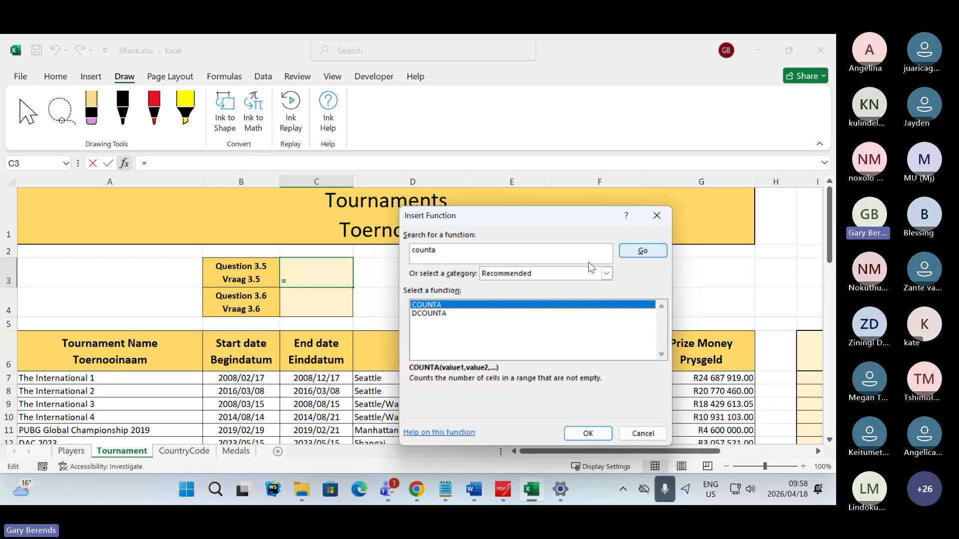
{"action": "double_click", "coordinate": [427, 306]}
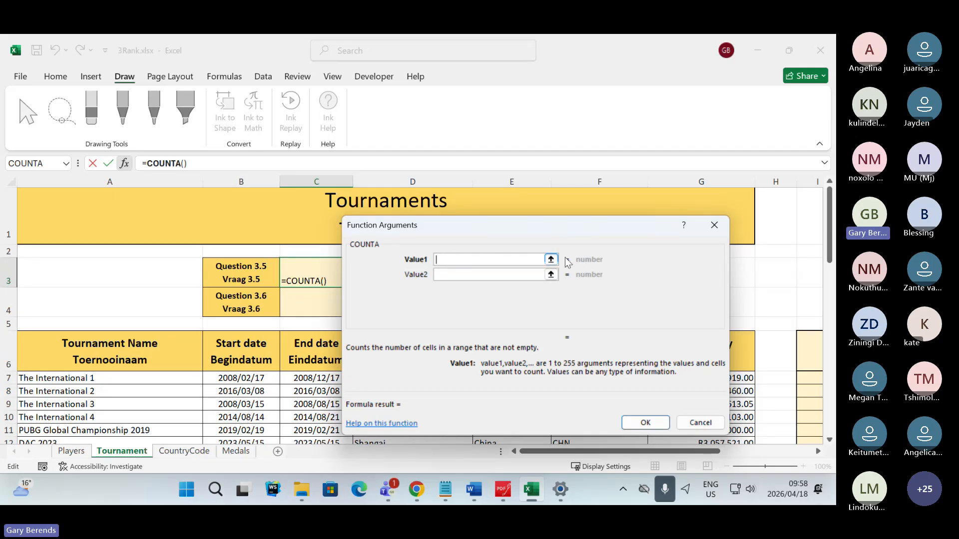
- Set Value1 of COUNTA to the tournament names in A7:A52 and accept the formula in C3
{"action": "left_click", "coordinate": [551, 260]}
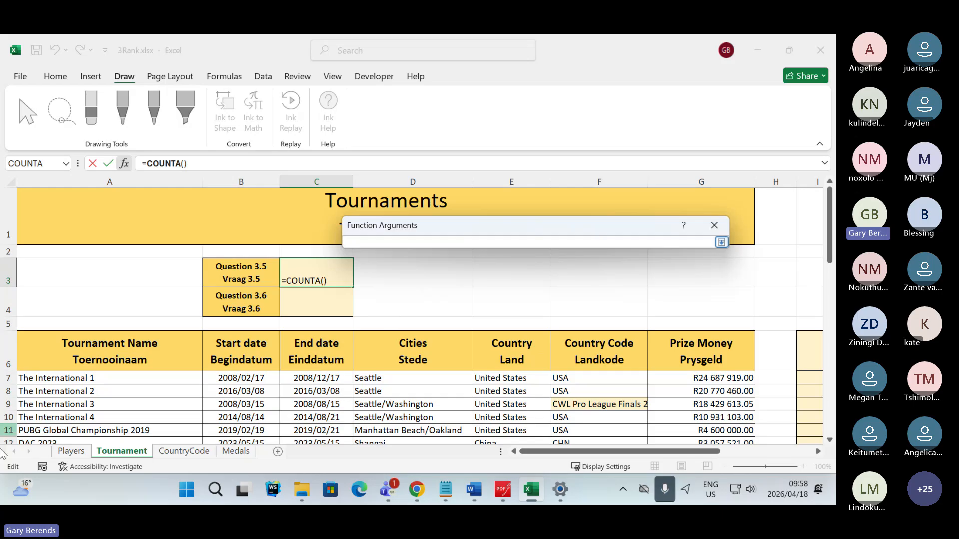
{"action": "left_click_drag", "start_coordinate": [137, 376], "coordinate": [120, 470]}
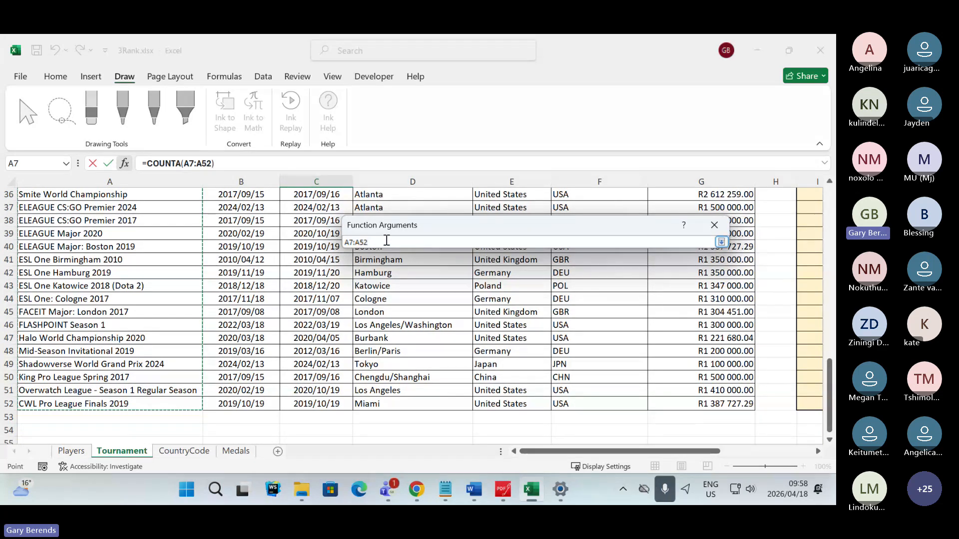
{"action": "key", "text": "Return"}
{"action": "key", "text": "Tab"}
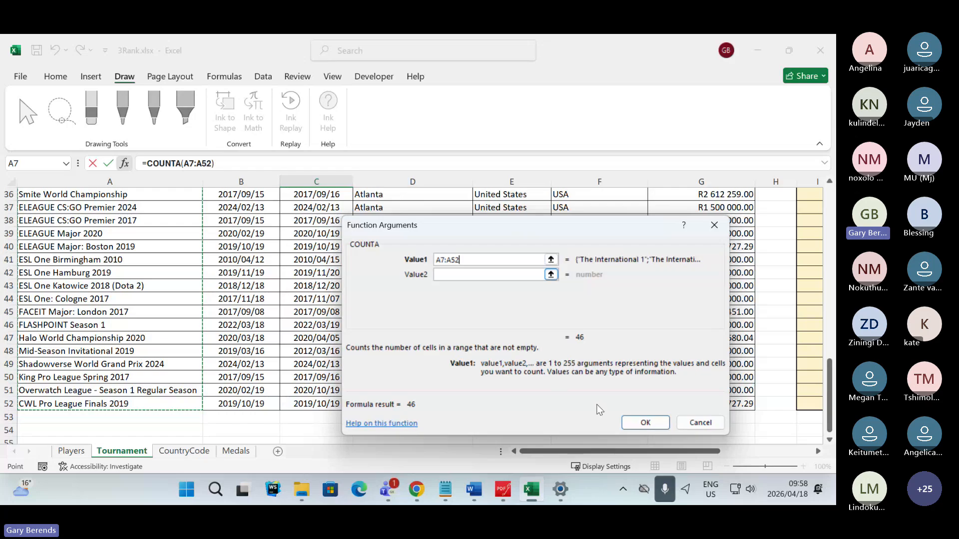
{"action": "left_click", "coordinate": [646, 424]}
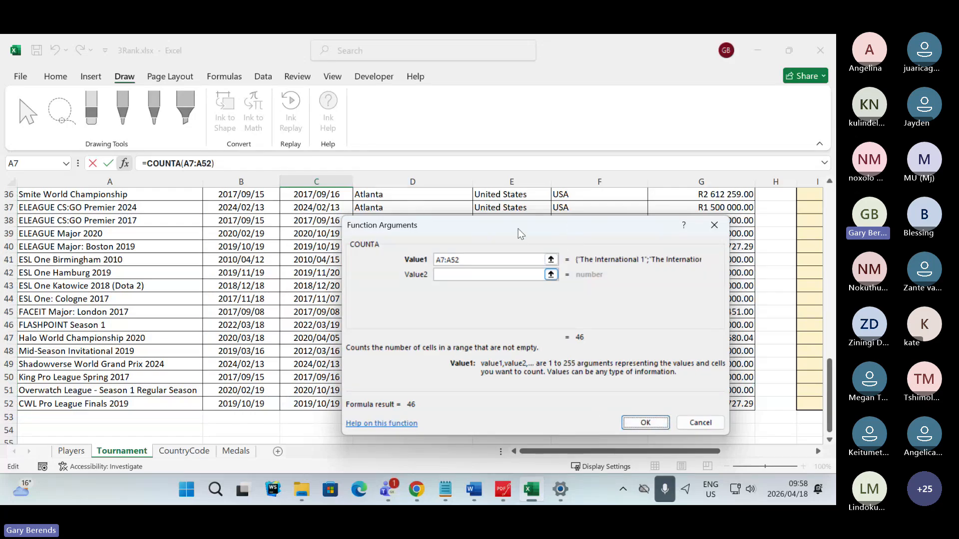
{"action": "left_click_drag", "start_coordinate": [517, 229], "coordinate": [421, 228]}
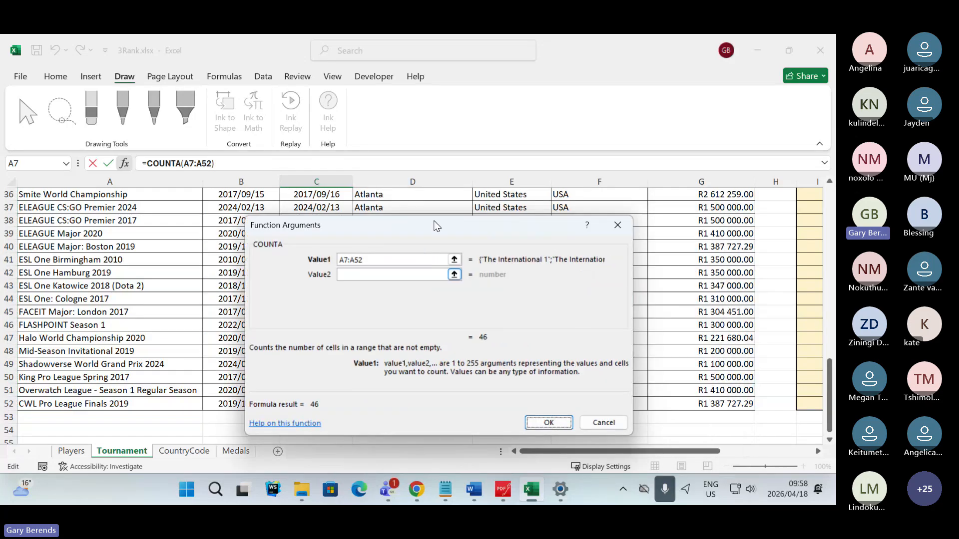
{"action": "left_click", "coordinate": [548, 424]}
{"action": "left_click", "coordinate": [388, 209]}
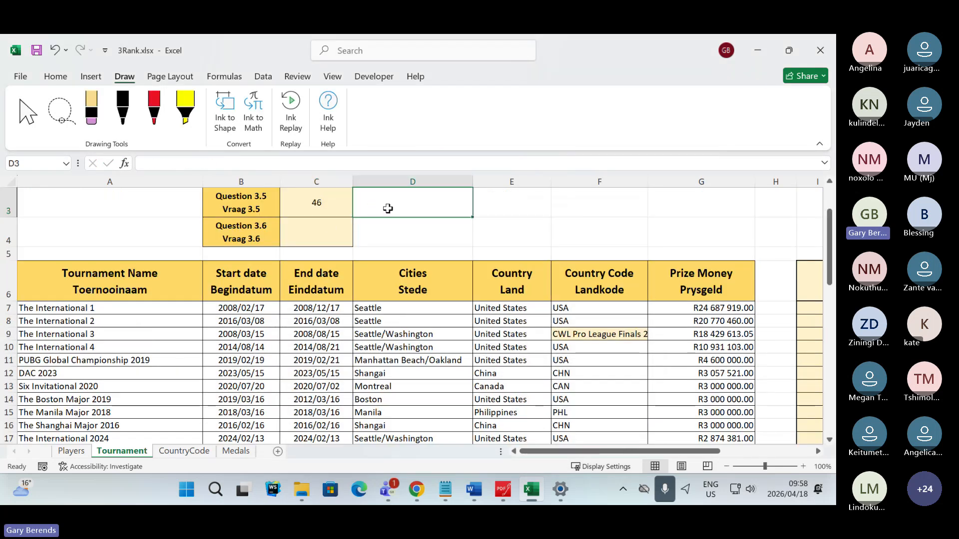
- Switch to the Teams meeting window to check the meeting chat
{"action": "key", "text": "alt+Tab"}
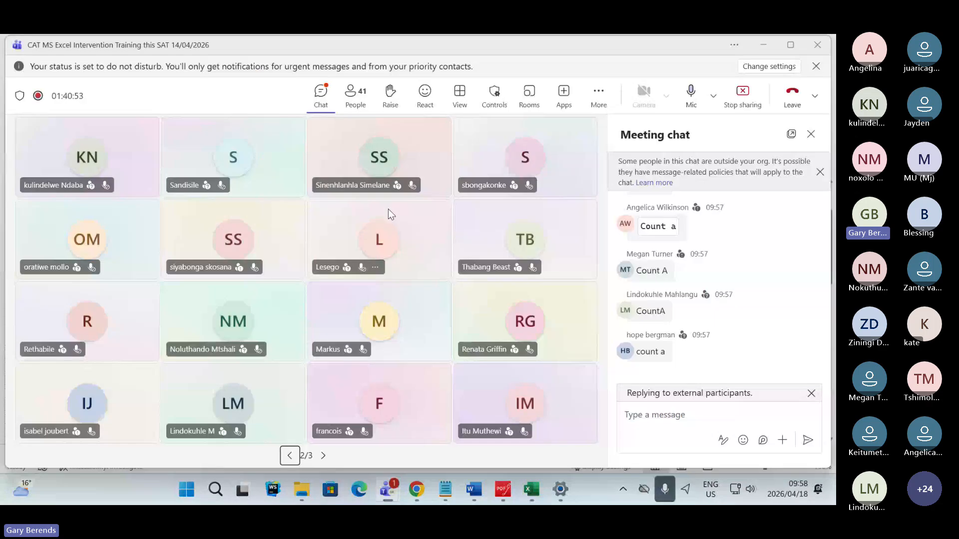
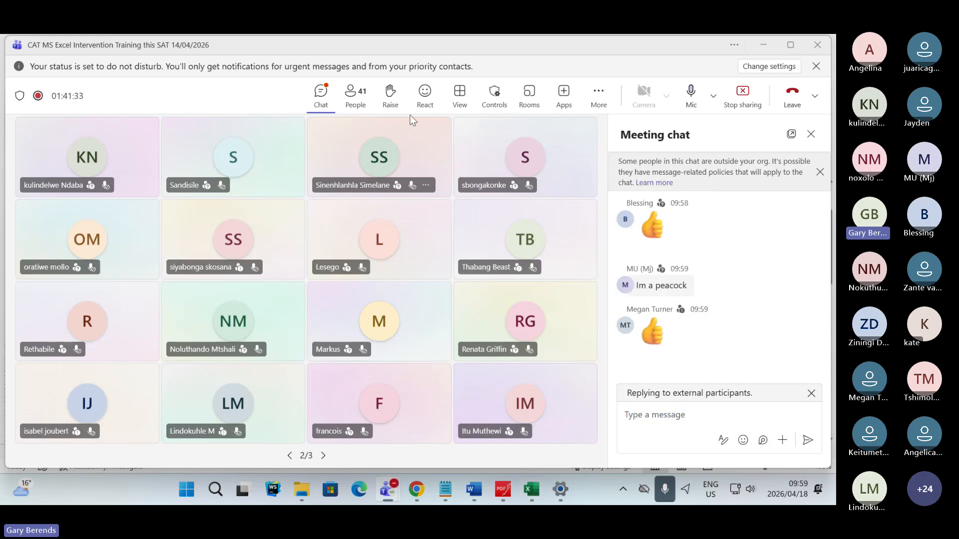
- Show the available meeting reactions and return to the first page of participants to check their responses
{"action": "left_click", "coordinate": [425, 93]}
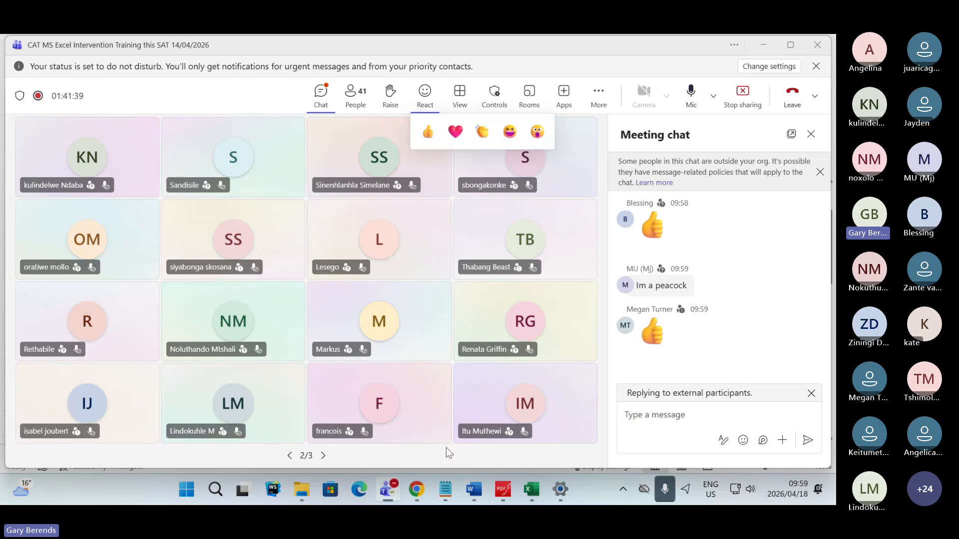
{"action": "left_click", "coordinate": [290, 456]}
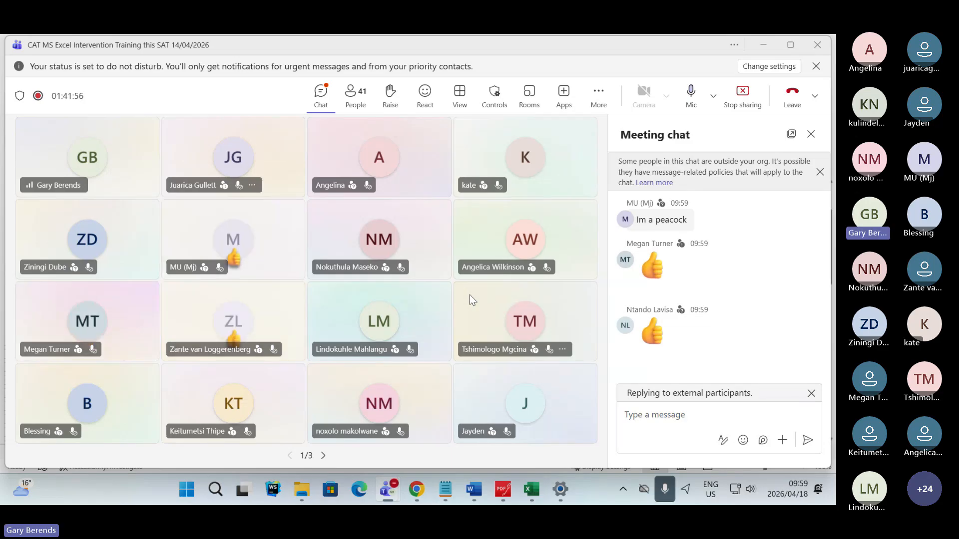
- Switch to Excel to review the COUNTA formula in C3, and return to the Teams meeting chat for responses
{"action": "left_click", "coordinate": [530, 491]}
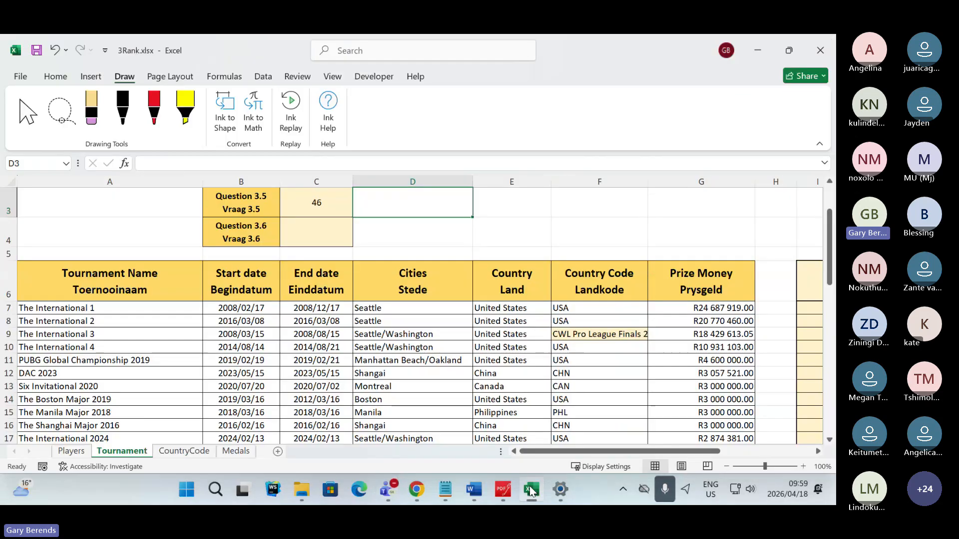
{"action": "left_click", "coordinate": [501, 245]}
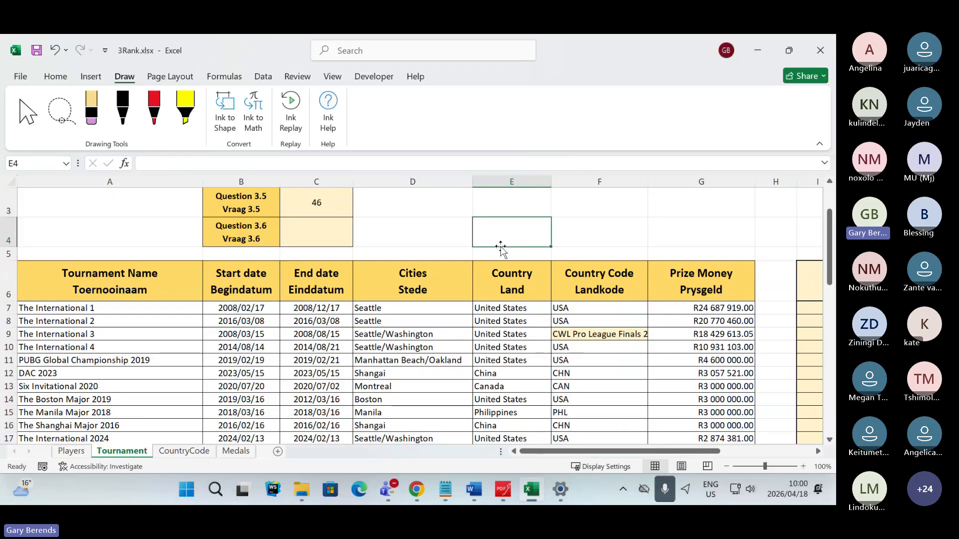
{"action": "scroll", "coordinate": [500, 246], "scroll_direction": "up", "scroll_amount": 2}
{"action": "scroll", "coordinate": [500, 247], "scroll_direction": "down", "scroll_amount": 2}
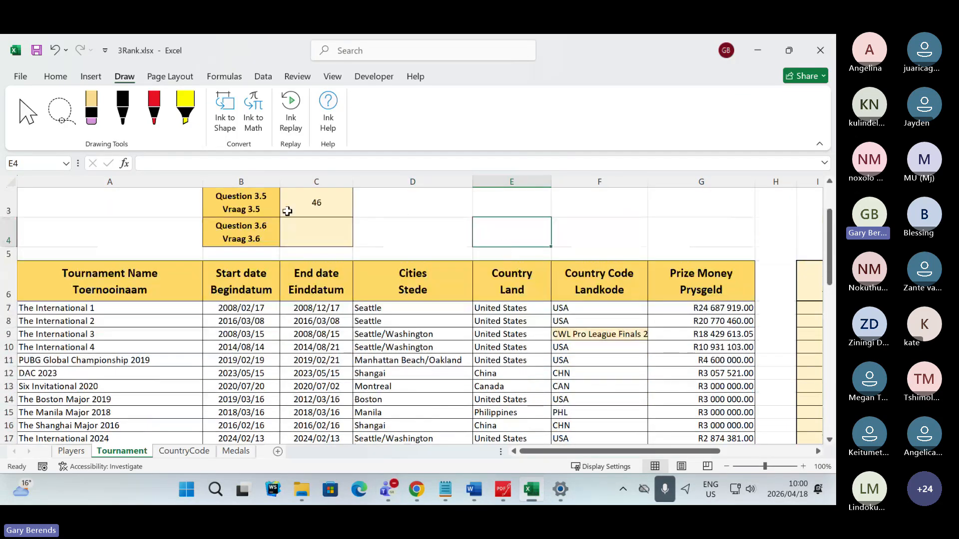
{"action": "left_click", "coordinate": [288, 211]}
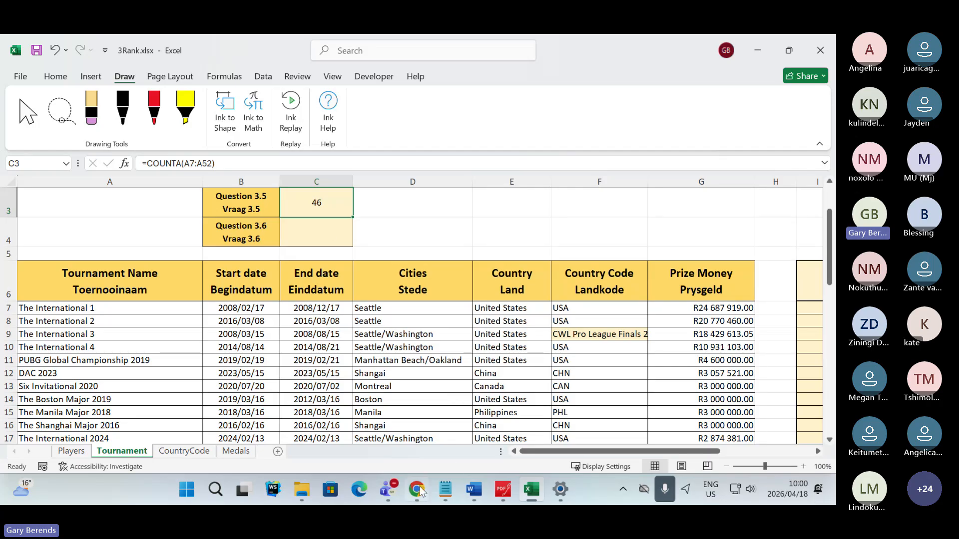
{"action": "mouse_move", "coordinate": [418, 494]}
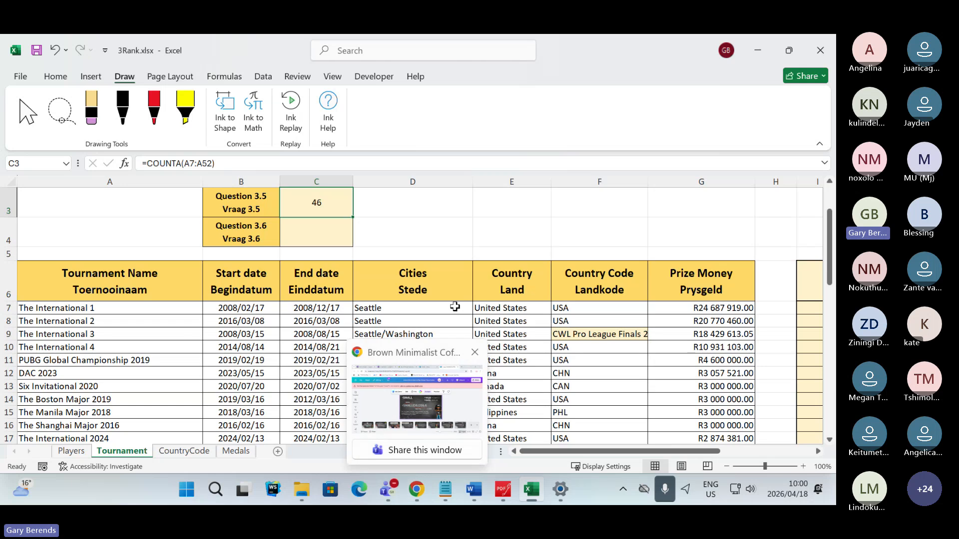
{"action": "key", "text": "alt+Tab"}
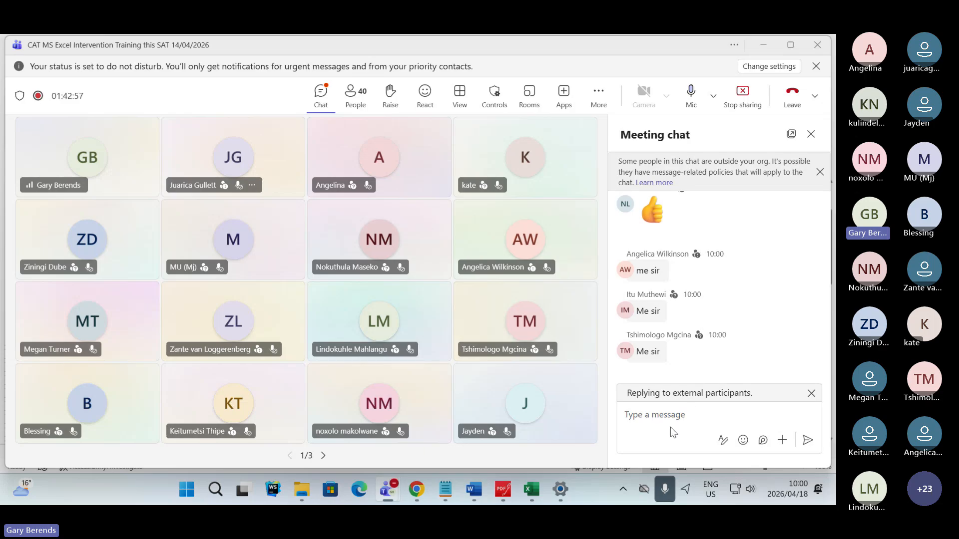
- Switch to the question paper in PDFgear and highlight the word "function" in Question 3.6 in green
{"action": "key", "text": "alt+Tab"}
{"action": "key", "text": "alt+Tab"}
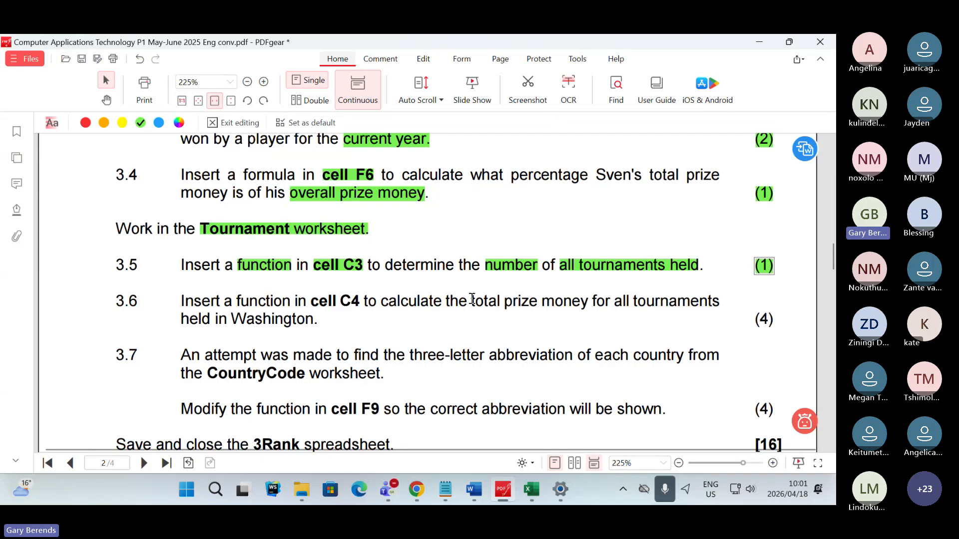
{"action": "scroll", "coordinate": [472, 298], "scroll_direction": "down", "scroll_amount": 1}
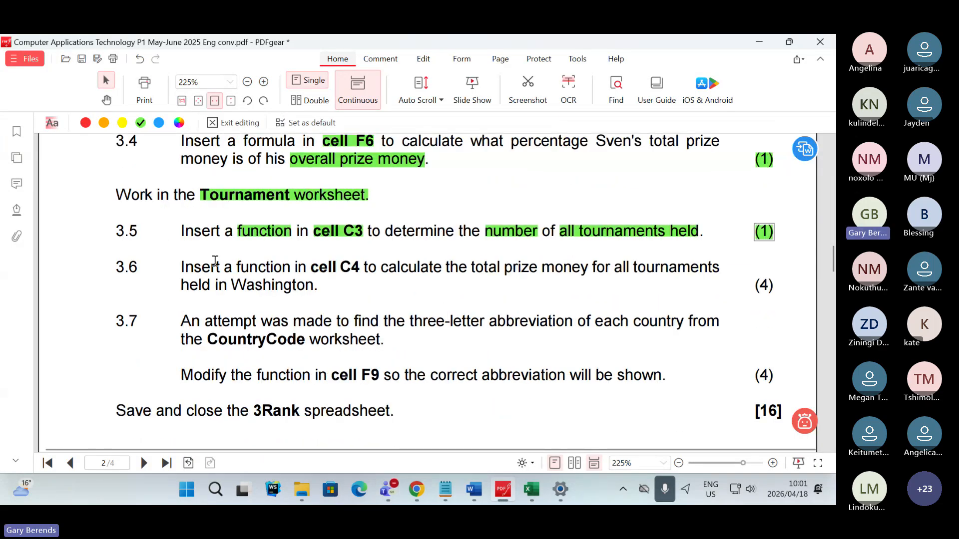
{"action": "double_click", "coordinate": [240, 269]}
{"action": "right_click", "coordinate": [296, 268]}
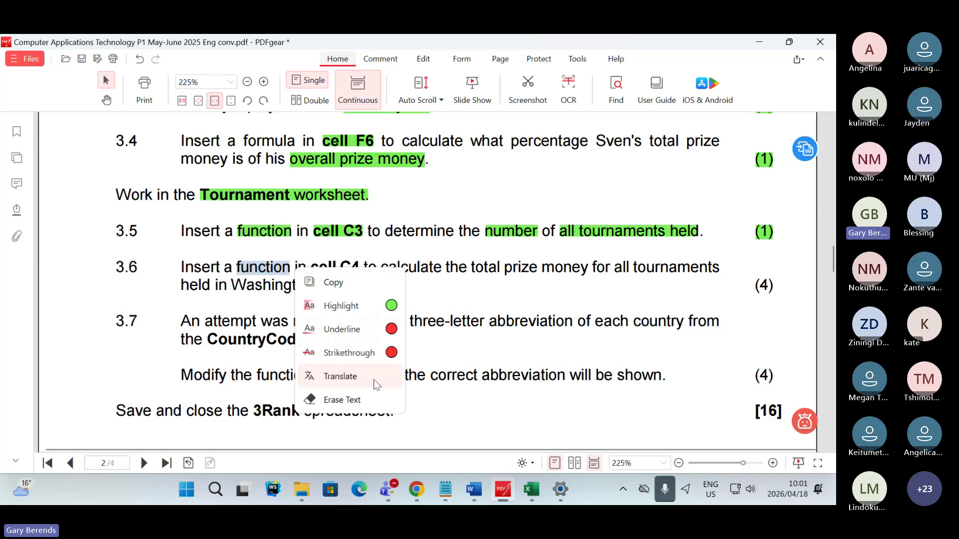
{"action": "left_click", "coordinate": [391, 305]}
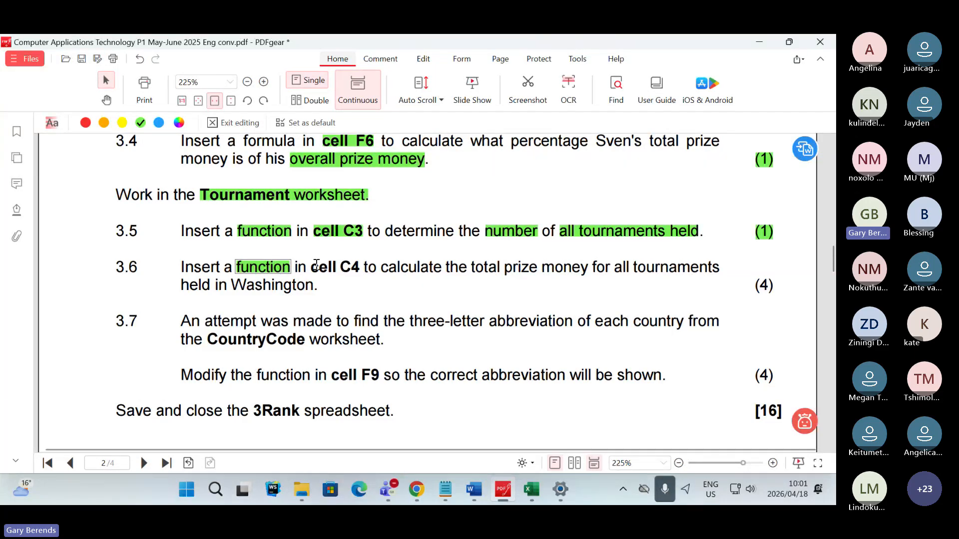
- Highlight "cell C4" in Question 3.6 in green
{"action": "left_click_drag", "start_coordinate": [311, 269], "coordinate": [360, 270]}
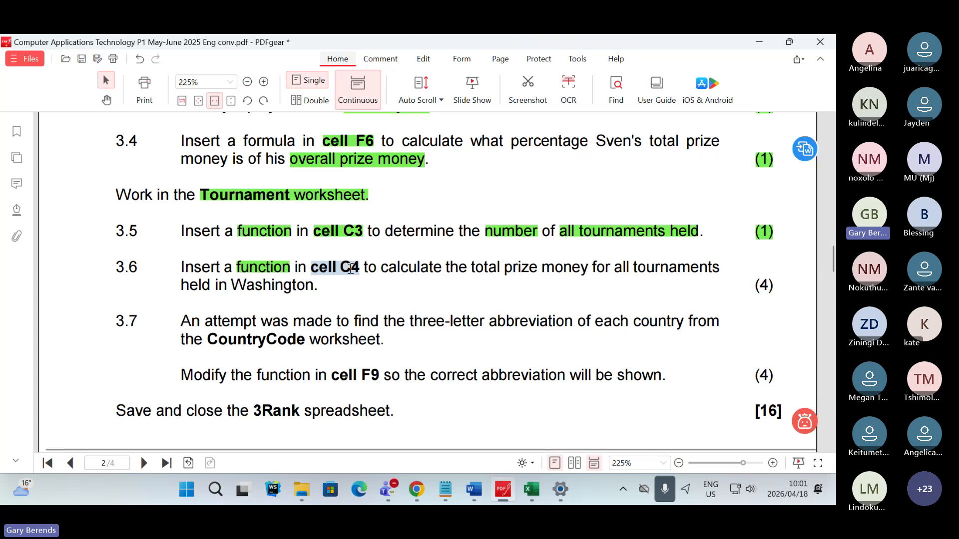
{"action": "left_click", "coordinate": [325, 269]}
{"action": "left_click_drag", "start_coordinate": [311, 269], "coordinate": [359, 268]}
{"action": "left_click", "coordinate": [400, 306]}
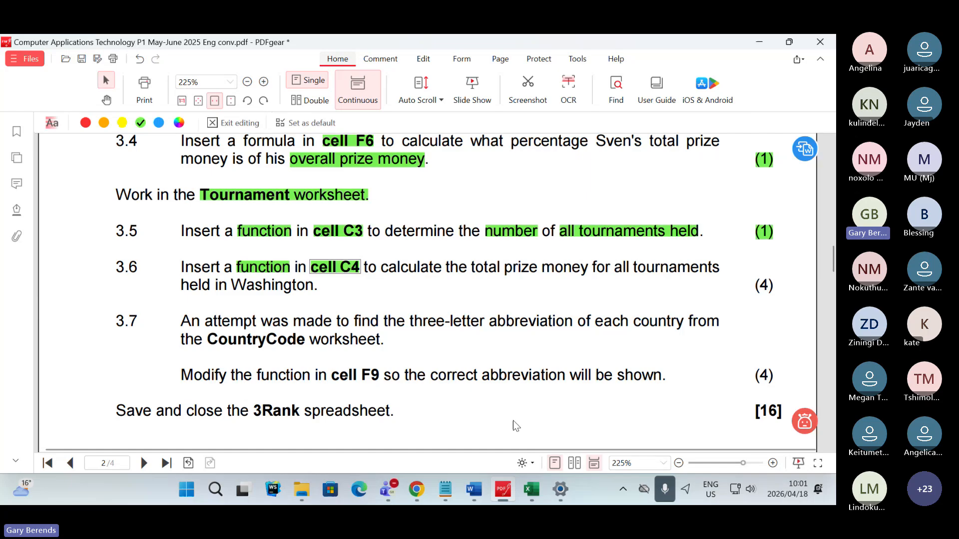
- Select answer cell C4 for Question 3.6 on the Tournament worksheet in Excel, and return to the question paper in PDFgear
{"action": "left_click", "coordinate": [531, 489]}
{"action": "left_click", "coordinate": [317, 242]}
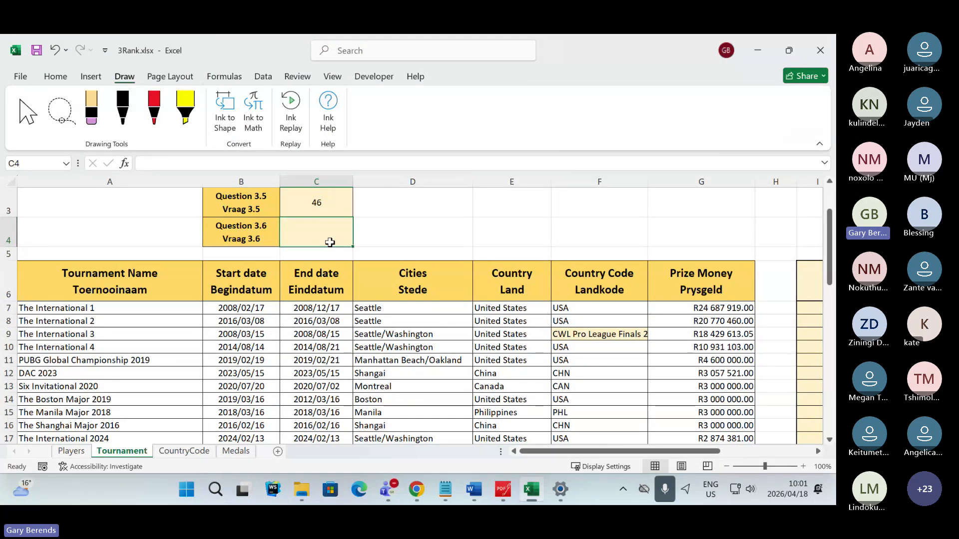
{"action": "mouse_move", "coordinate": [531, 492]}
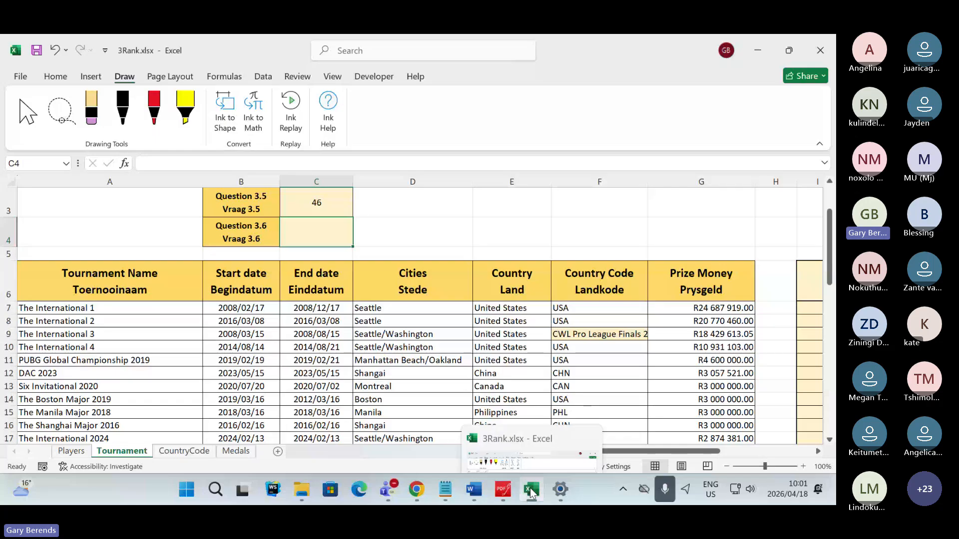
{"action": "left_click", "coordinate": [531, 492]}
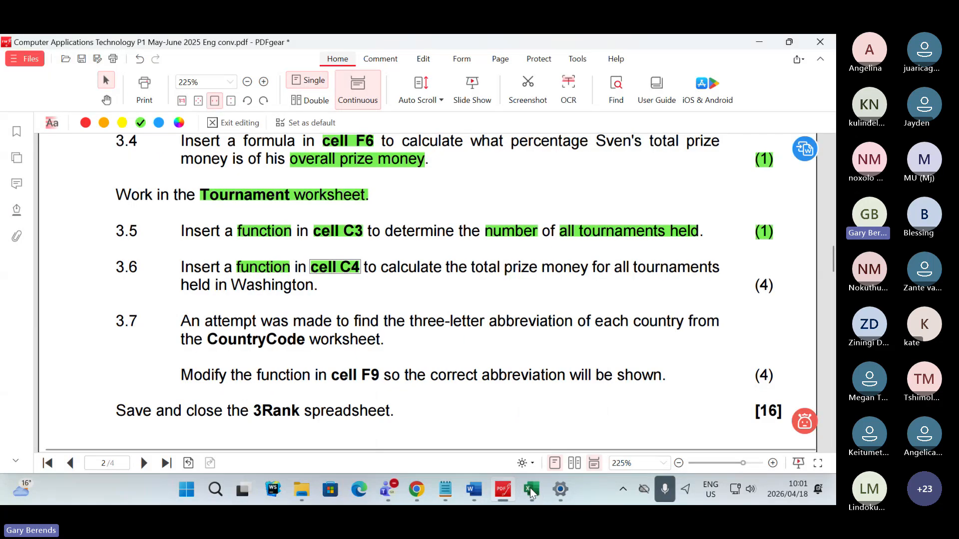
- Highlight the phrase "total prize money" in Question 3.6 in green
{"action": "left_click", "coordinate": [384, 269]}
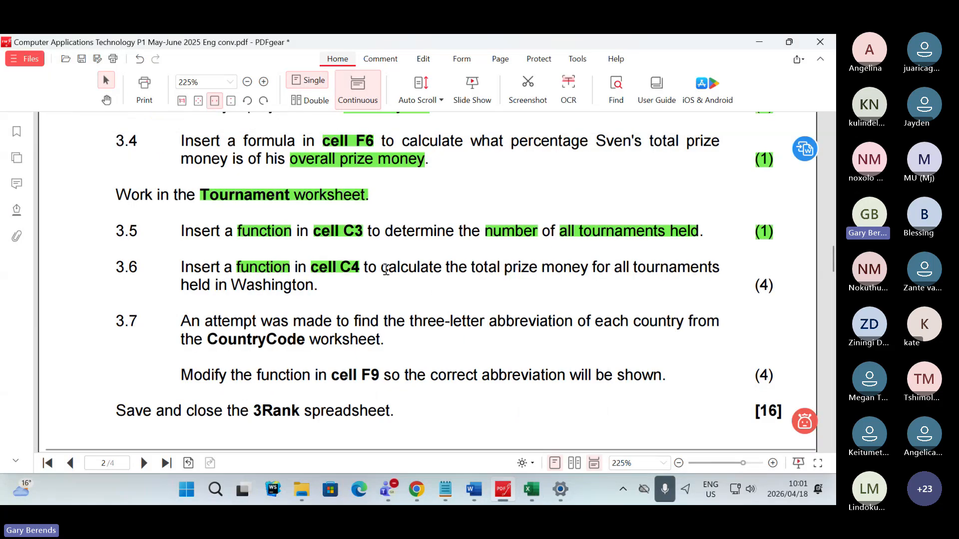
{"action": "left_click_drag", "start_coordinate": [472, 268], "coordinate": [586, 270]}
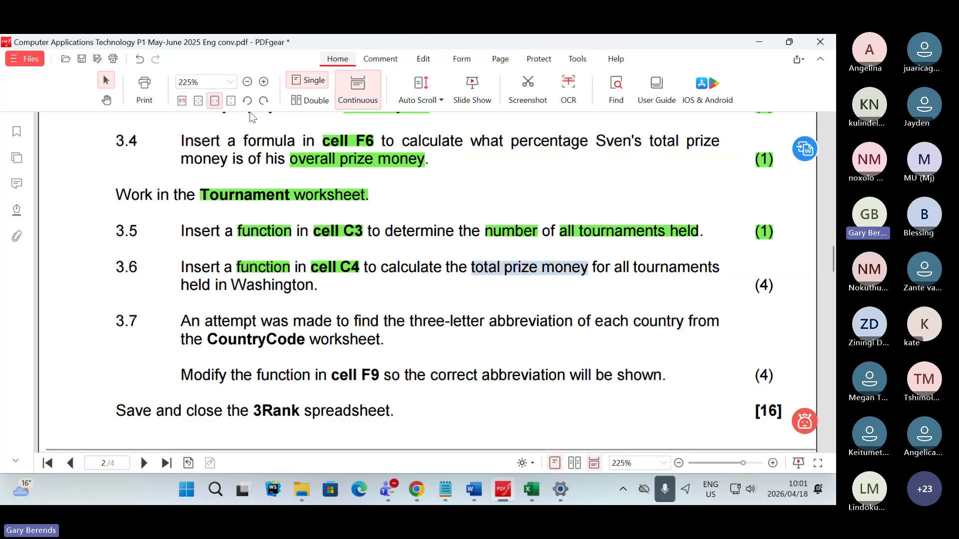
{"action": "left_click", "coordinate": [565, 269]}
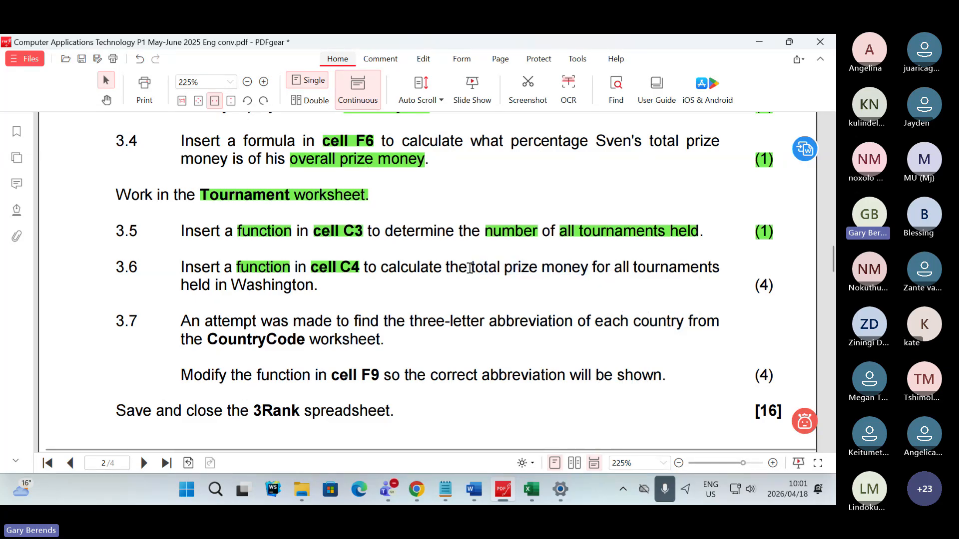
{"action": "left_click_drag", "start_coordinate": [460, 269], "coordinate": [588, 271]}
{"action": "right_click", "coordinate": [575, 272]}
{"action": "left_click", "coordinate": [510, 269]}
{"action": "left_click_drag", "start_coordinate": [471, 268], "coordinate": [587, 270]}
{"action": "right_click", "coordinate": [587, 270]}
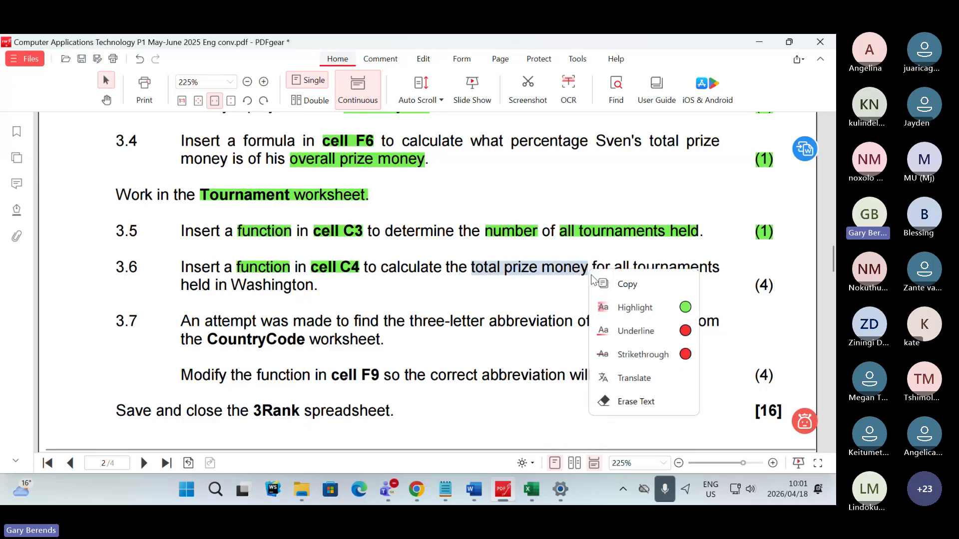
{"action": "left_click", "coordinate": [644, 308]}
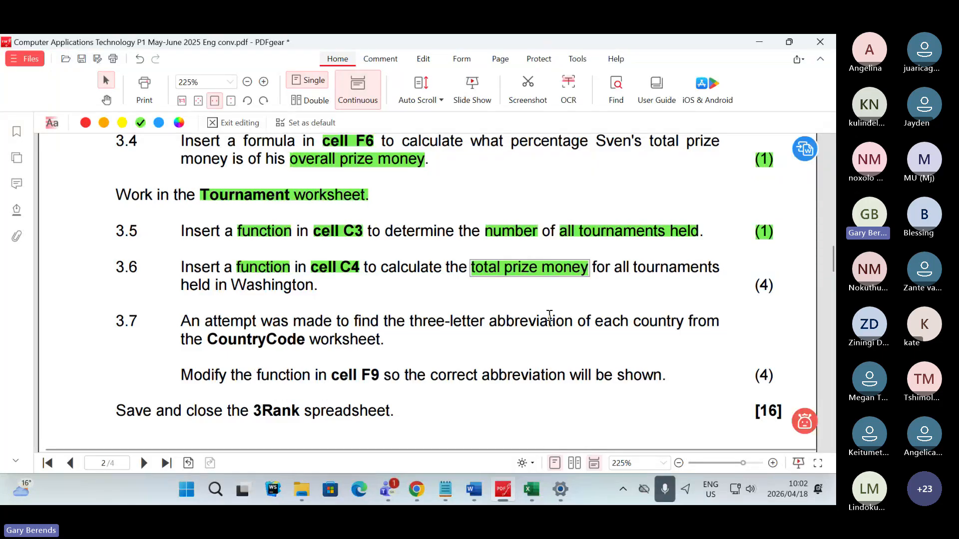
{"action": "mouse_move", "coordinate": [591, 268]}
{"action": "left_mouse_down"}
{"action": "mouse_move", "coordinate": [713, 269]}
{"action": "mouse_move", "coordinate": [719, 295]}
{"action": "mouse_move", "coordinate": [361, 311]}
{"action": "mouse_move", "coordinate": [316, 284]}
{"action": "left_mouse_up"}
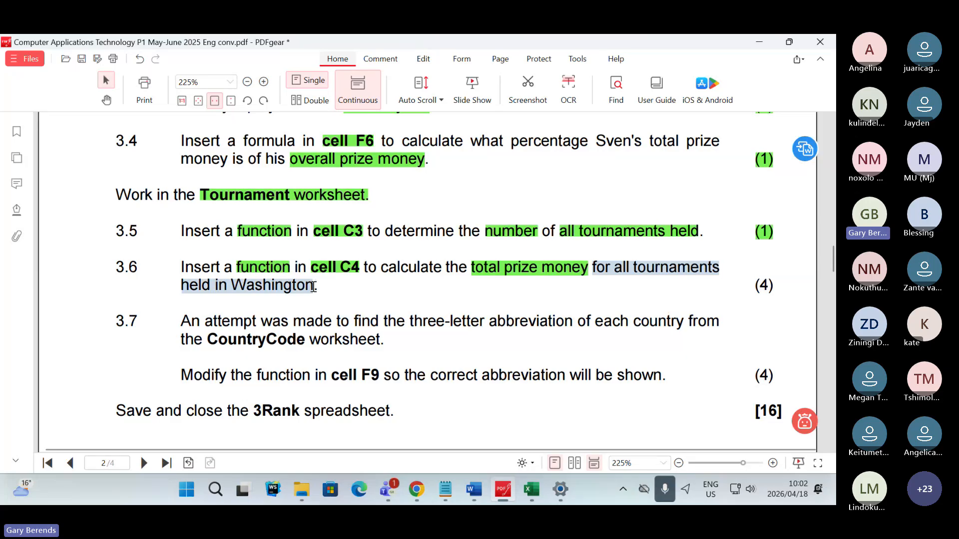
{"action": "right_click", "coordinate": [316, 286]}
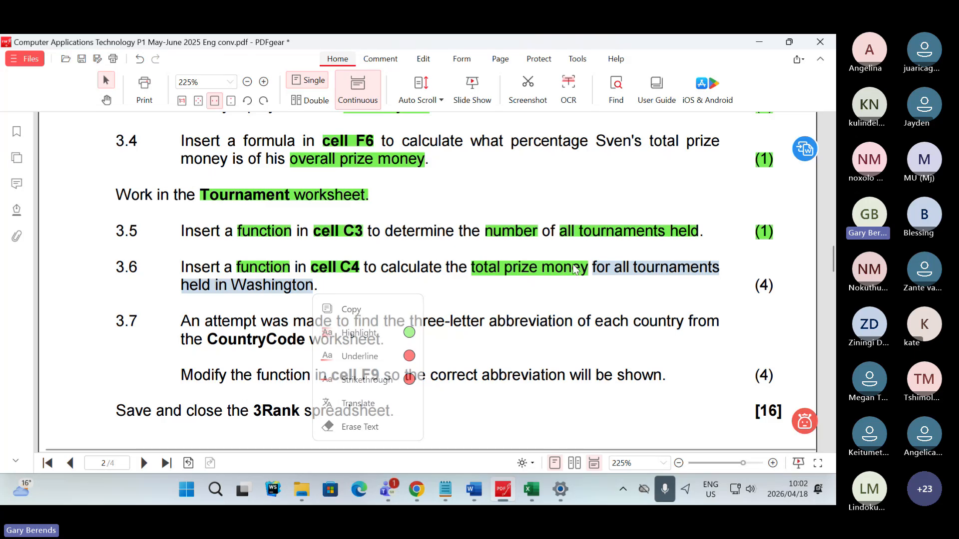
{"action": "left_click", "coordinate": [548, 287]}
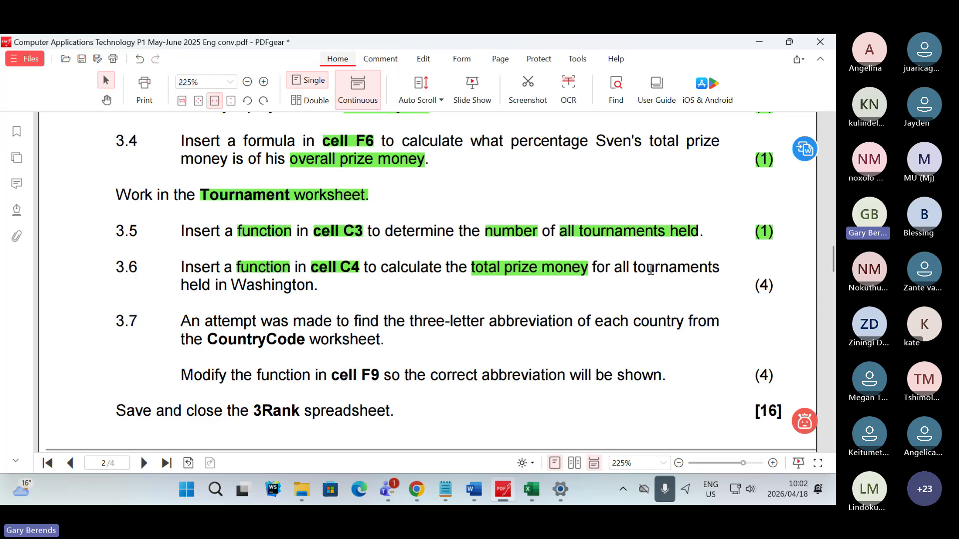
- Highlight the words "tournaments" and "Washington" in Question 3.6 in green
{"action": "left_click_drag", "start_coordinate": [633, 265], "coordinate": [719, 266]}
{"action": "left_click", "coordinate": [784, 307]}
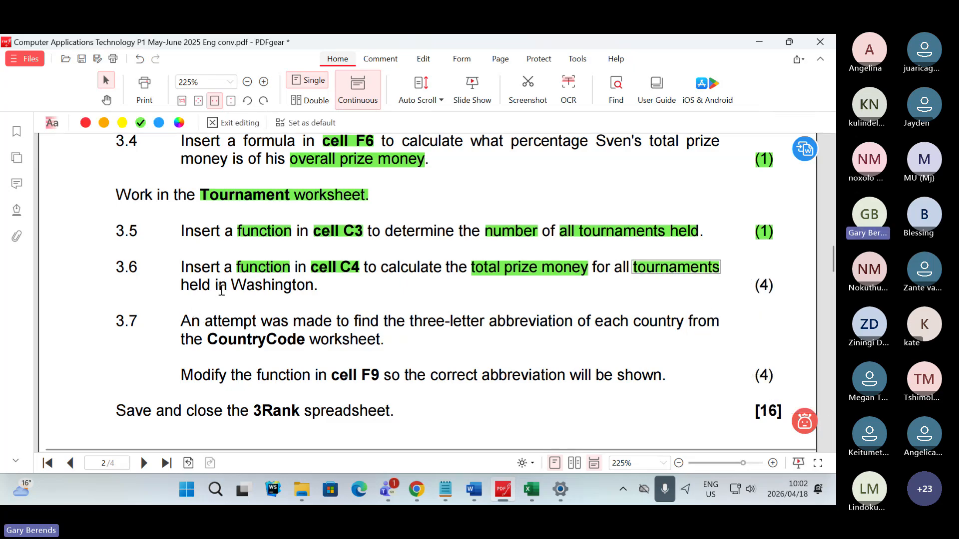
{"action": "left_click_drag", "start_coordinate": [231, 284], "coordinate": [314, 285]}
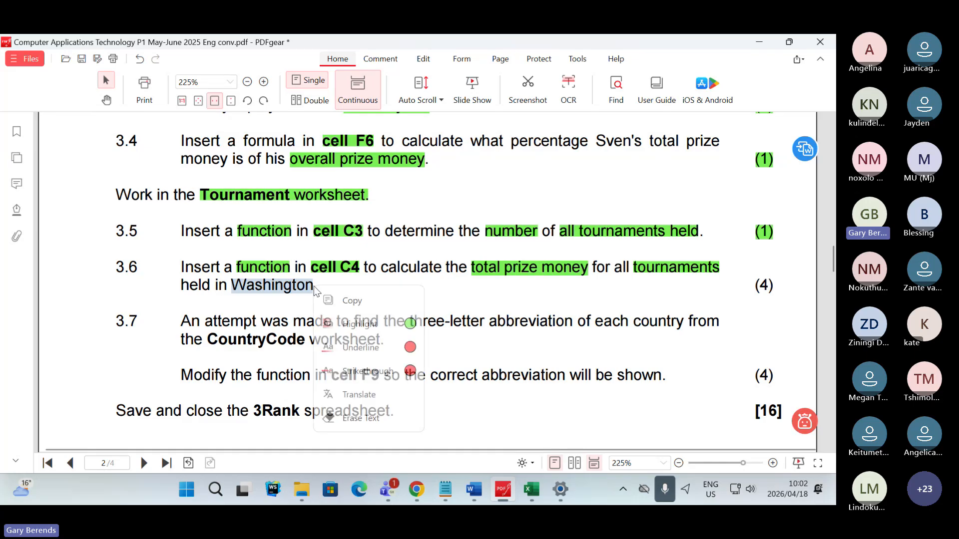
{"action": "left_click", "coordinate": [407, 324]}
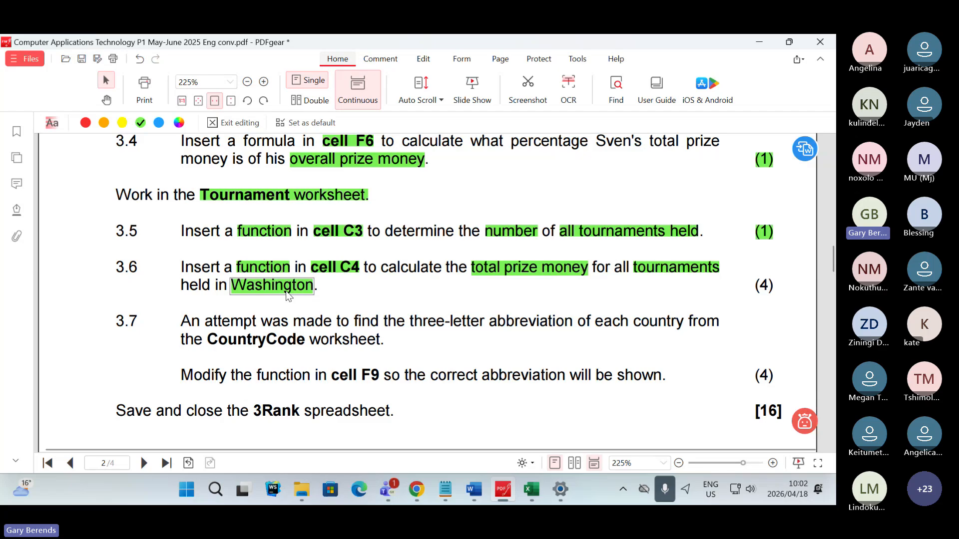
- Switch to the Teams meeting and read the participants' function suggestions for Question 3.6 in the chat
{"action": "key", "text": "alt+Tab"}
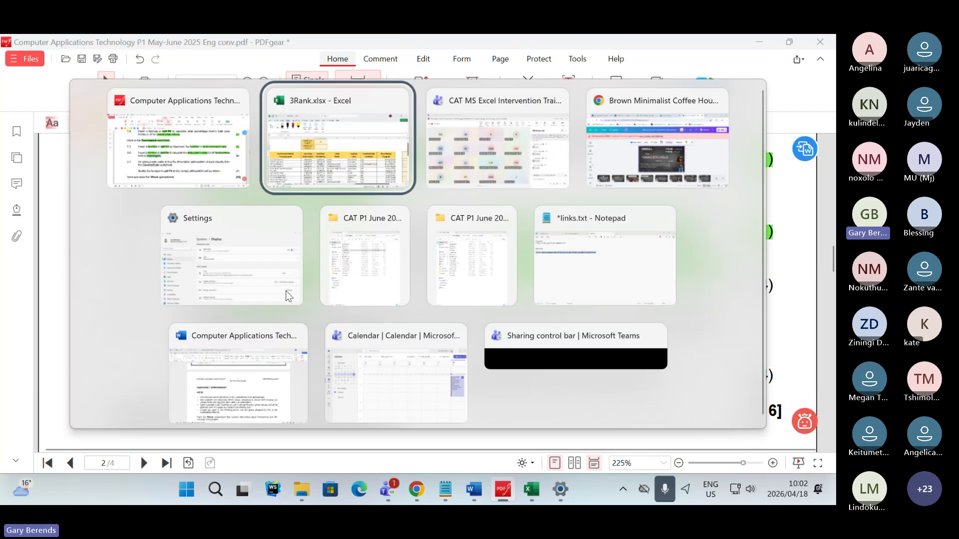
{"action": "key", "text": "alt+Tab"}
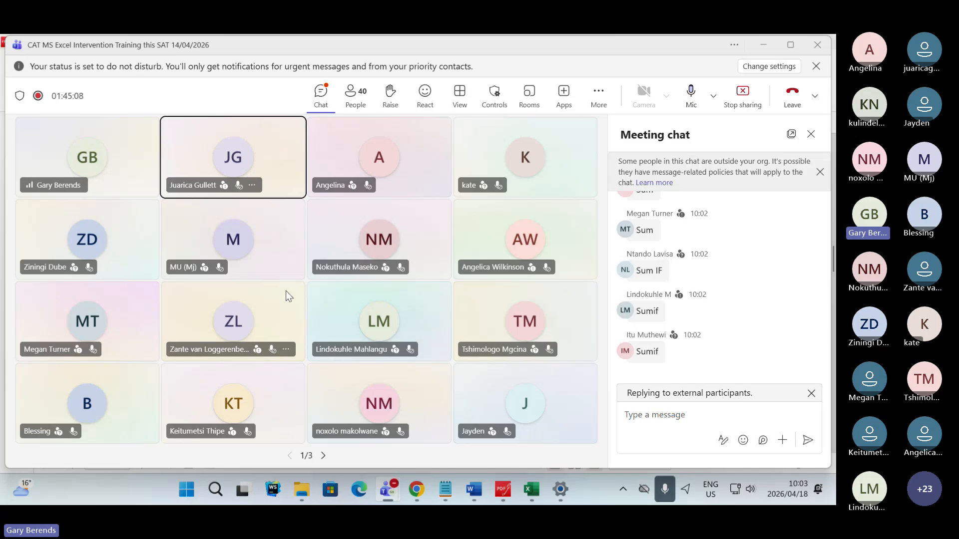
{"action": "scroll", "coordinate": [702, 319], "scroll_direction": "up", "scroll_amount": 5}
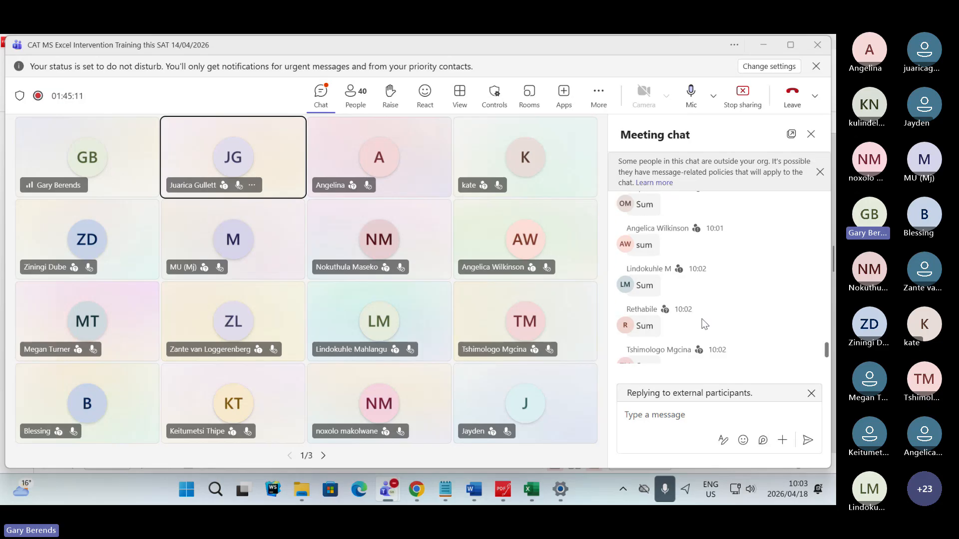
{"action": "scroll", "coordinate": [702, 319], "scroll_direction": "down", "scroll_amount": 6}
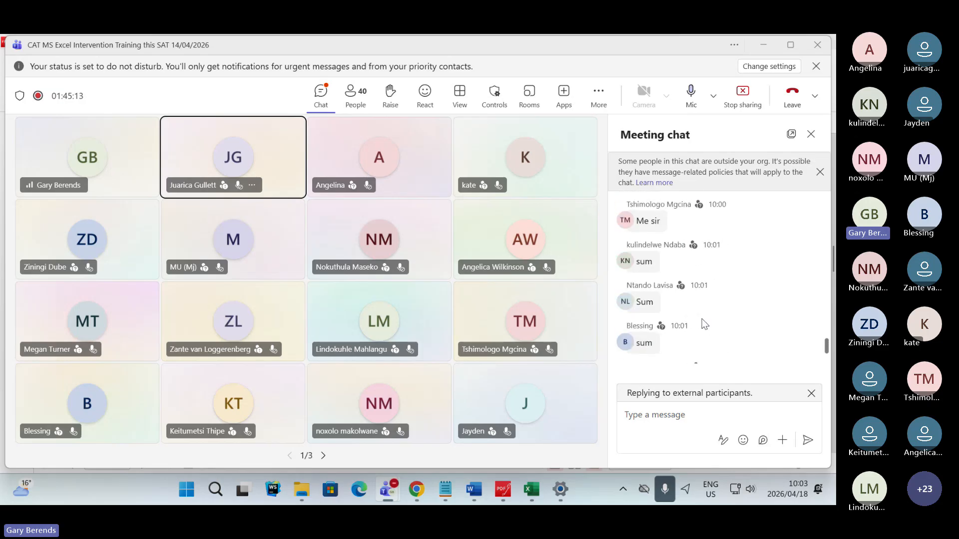
{"action": "scroll", "coordinate": [704, 324], "scroll_direction": "down", "scroll_amount": 3}
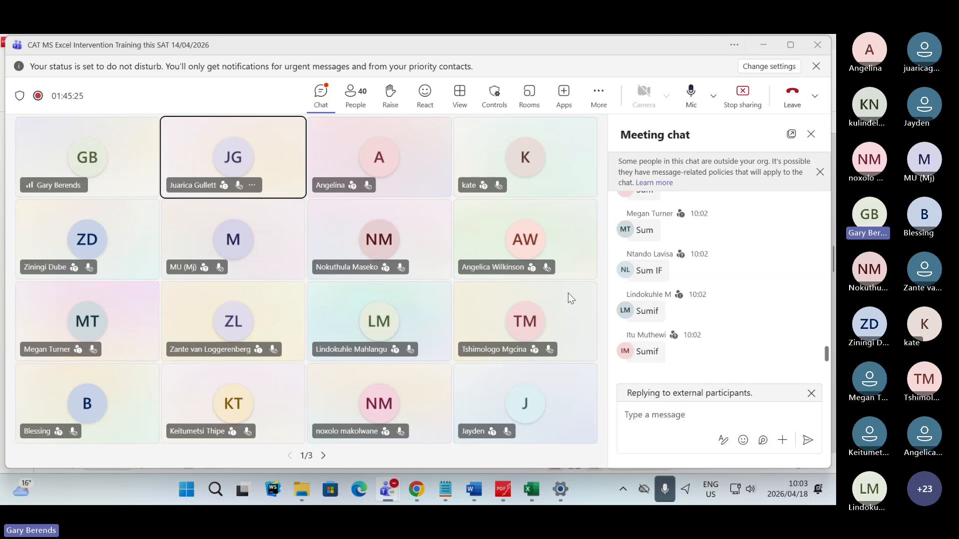
- Post the message "Washington" in the Teams meeting chat as a reminder of the Question 3.6 condition
{"action": "mouse_move", "coordinate": [536, 495]}
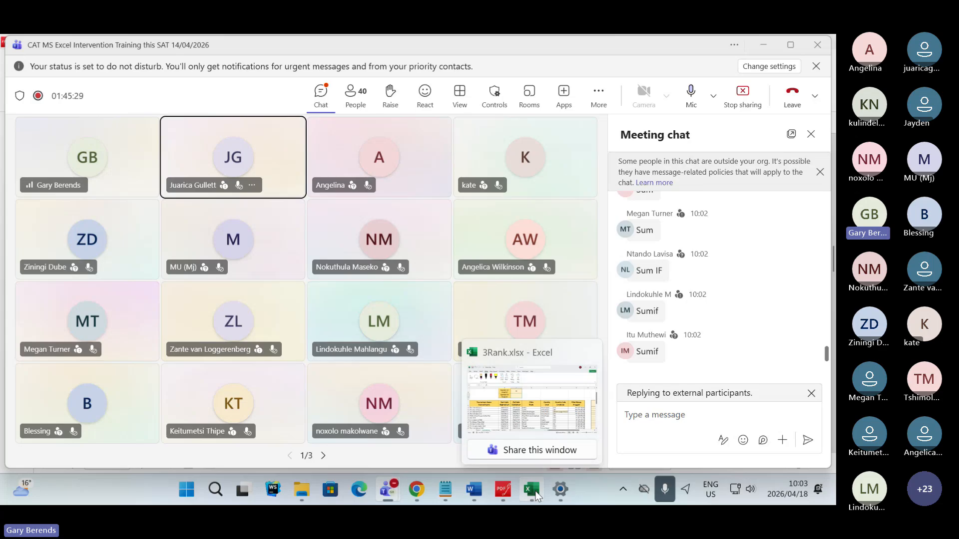
{"action": "left_click", "coordinate": [644, 419]}
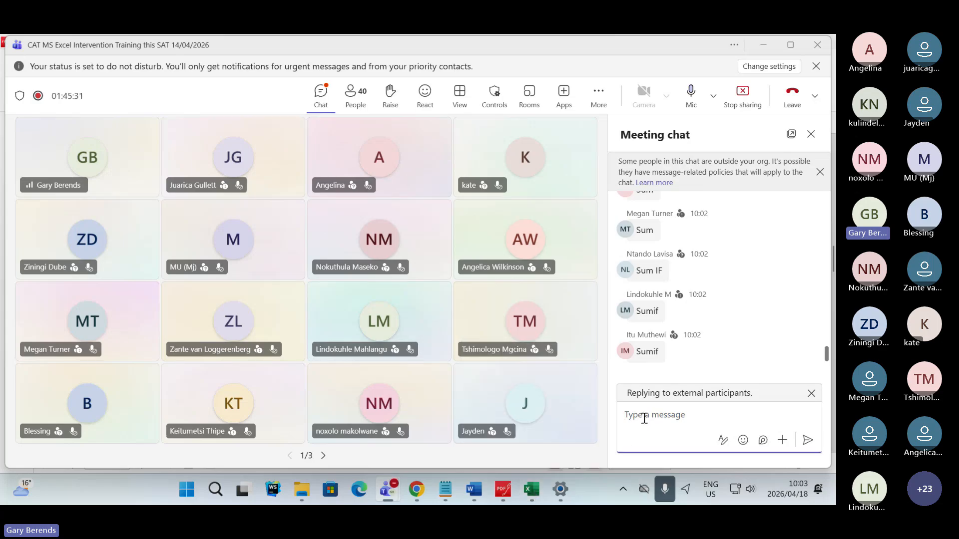
{"action": "type", "text": "Washington"}
{"action": "key", "text": "Return"}
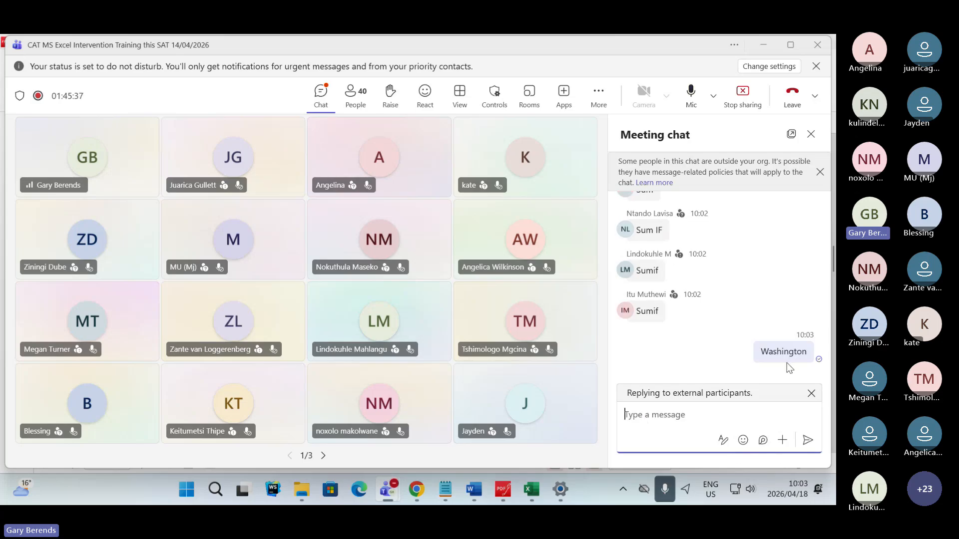
{"action": "mouse_move", "coordinate": [762, 359]}
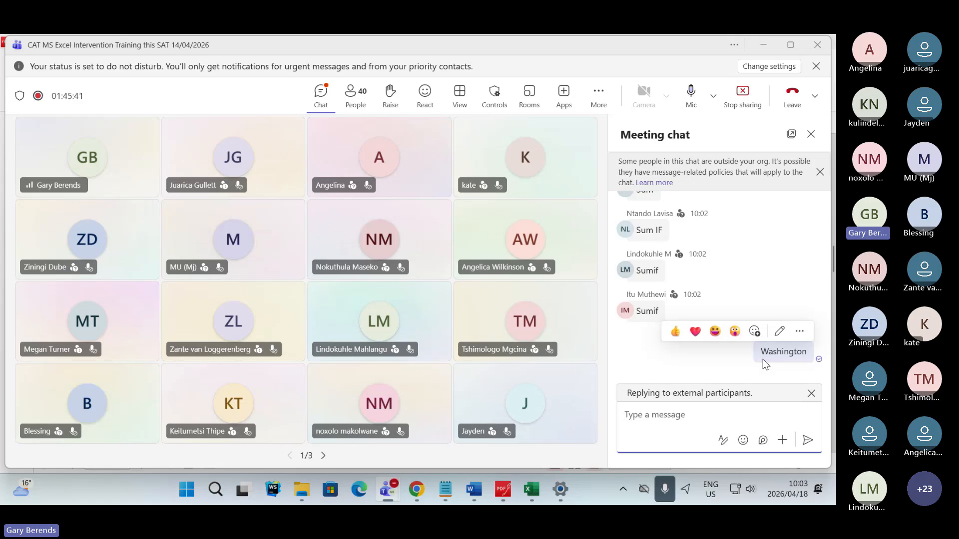
- Switch to the 3Rank workbook in Excel and insert a SUMIF function in cell C4 of the Tournament worksheet
{"action": "left_click", "coordinate": [532, 489]}
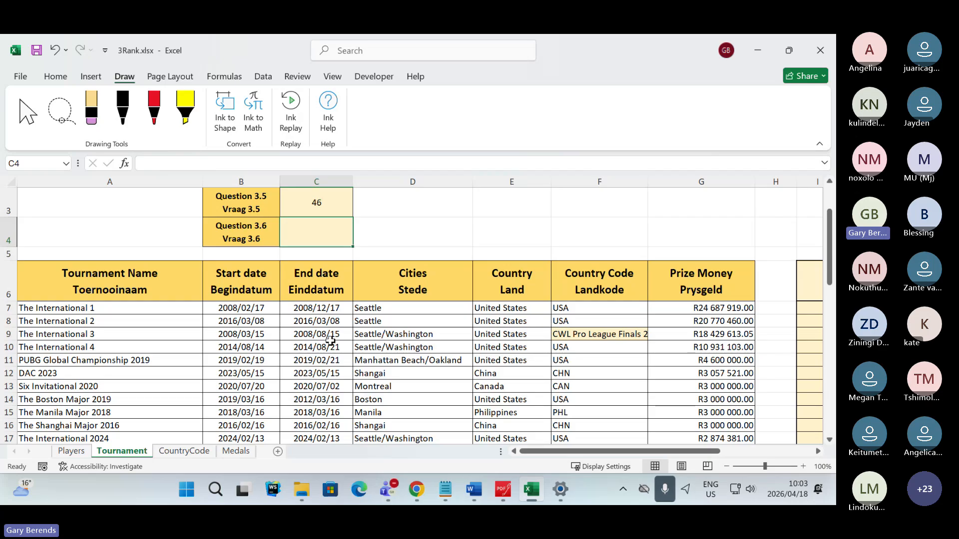
{"action": "left_click", "coordinate": [126, 164]}
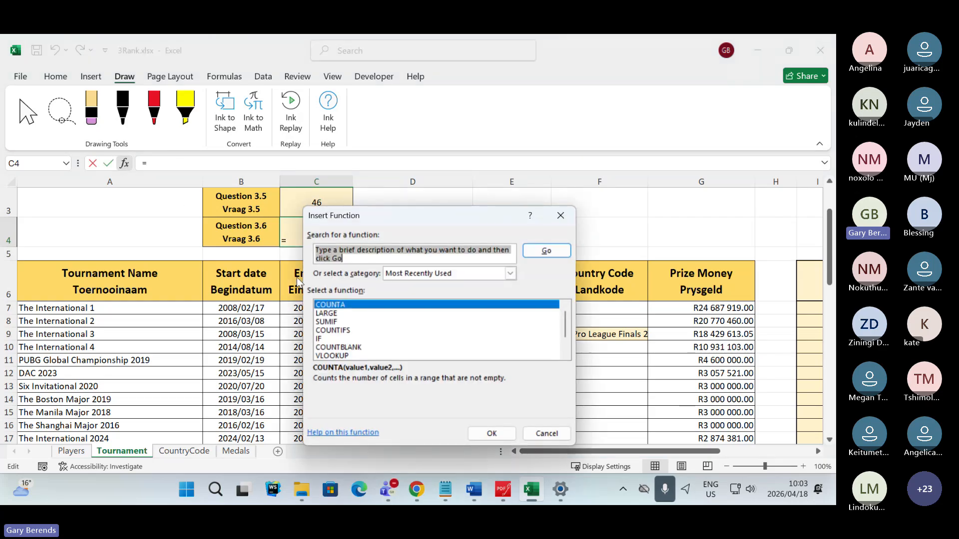
{"action": "type", "text": "sumif"}
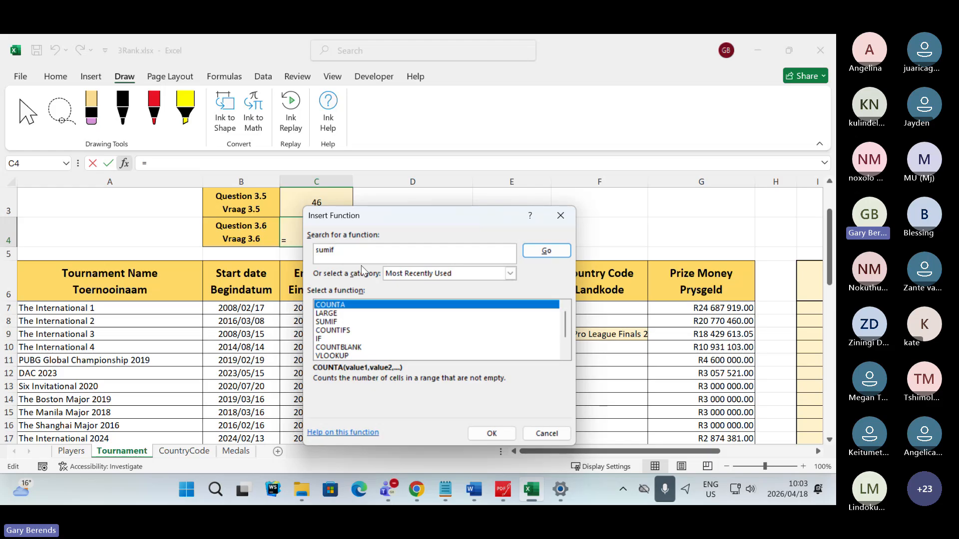
{"action": "key", "text": "Return"}
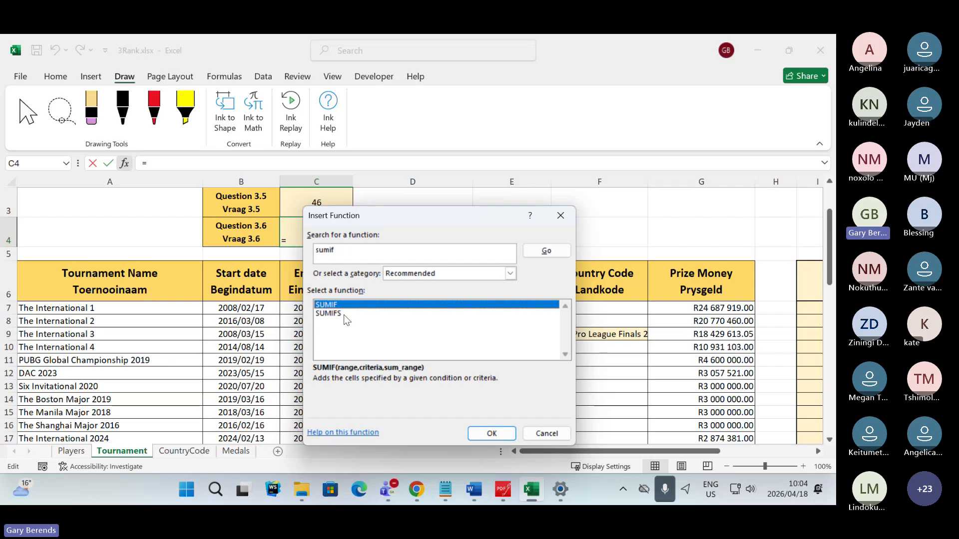
{"action": "left_click_drag", "start_coordinate": [398, 216], "coordinate": [153, 169]}
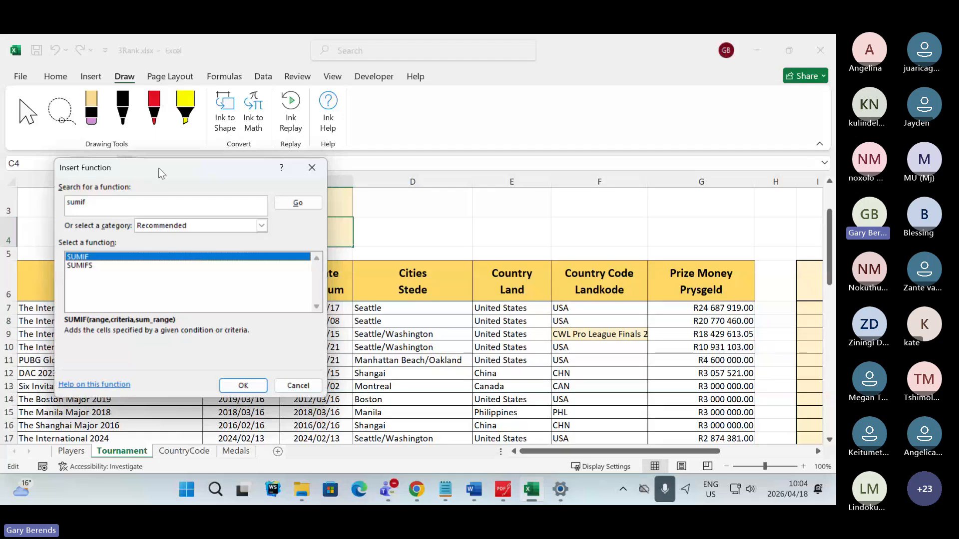
{"action": "left_click_drag", "start_coordinate": [158, 168], "coordinate": [441, 148]}
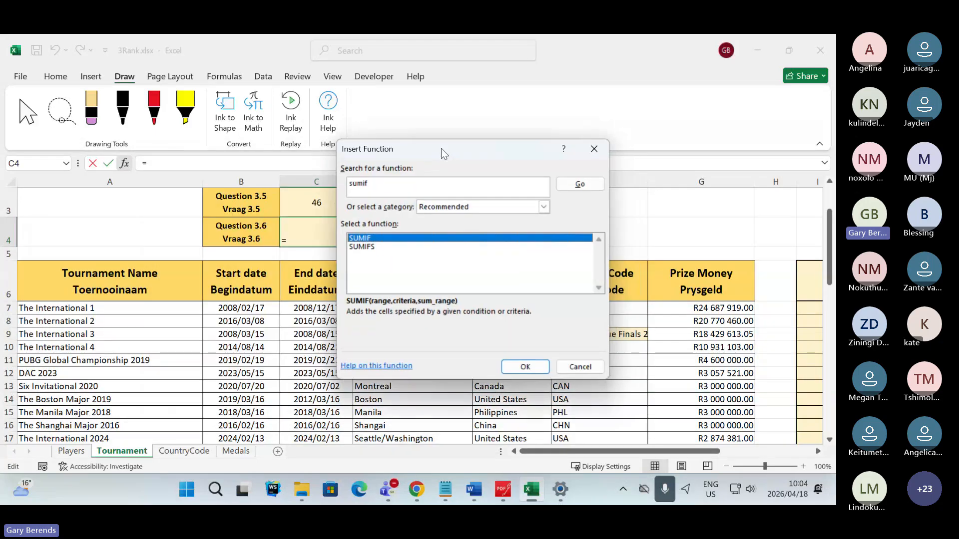
{"action": "double_click", "coordinate": [369, 239]}
{"action": "left_click_drag", "start_coordinate": [418, 186], "coordinate": [503, 98]}
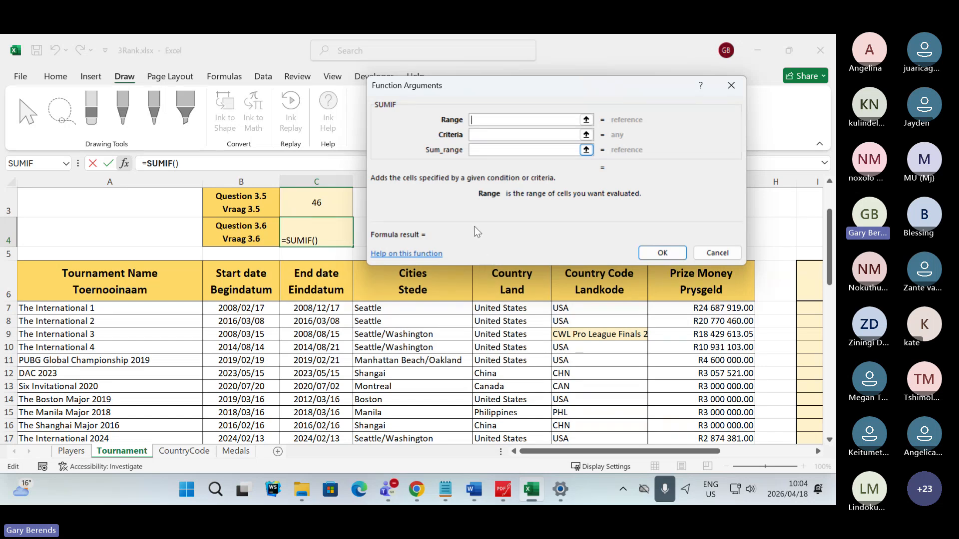
- Set the SUMIF Sum_range to the Prize Money cells G7:G52
{"action": "left_click", "coordinate": [479, 149]}
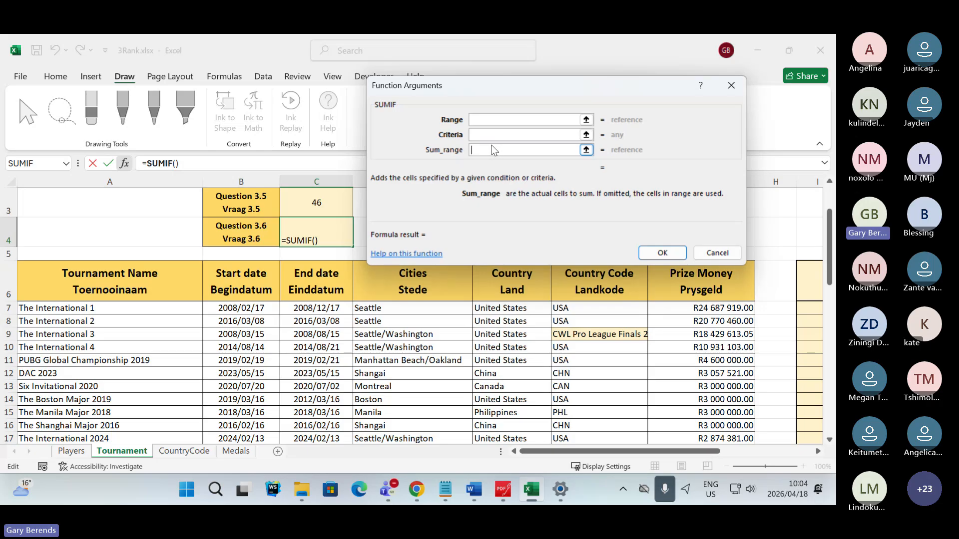
{"action": "left_click_drag", "start_coordinate": [514, 83], "coordinate": [474, 76]}
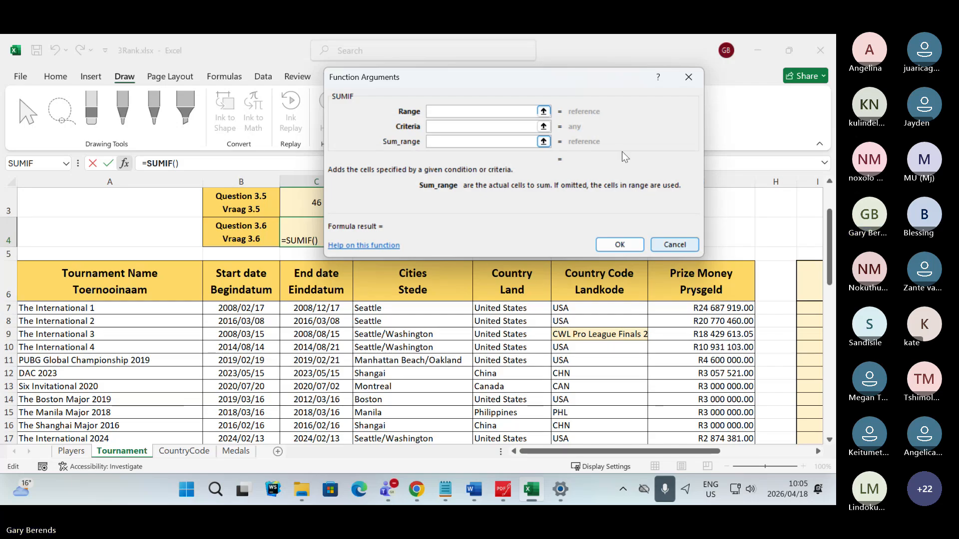
{"action": "left_click_drag", "start_coordinate": [559, 79], "coordinate": [427, 74]}
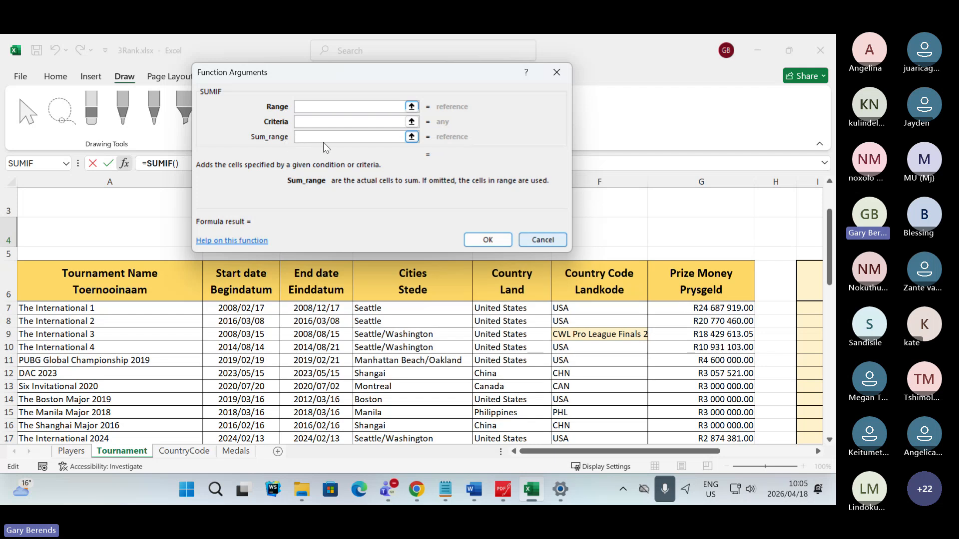
{"action": "left_click_drag", "start_coordinate": [725, 308], "coordinate": [718, 391]}
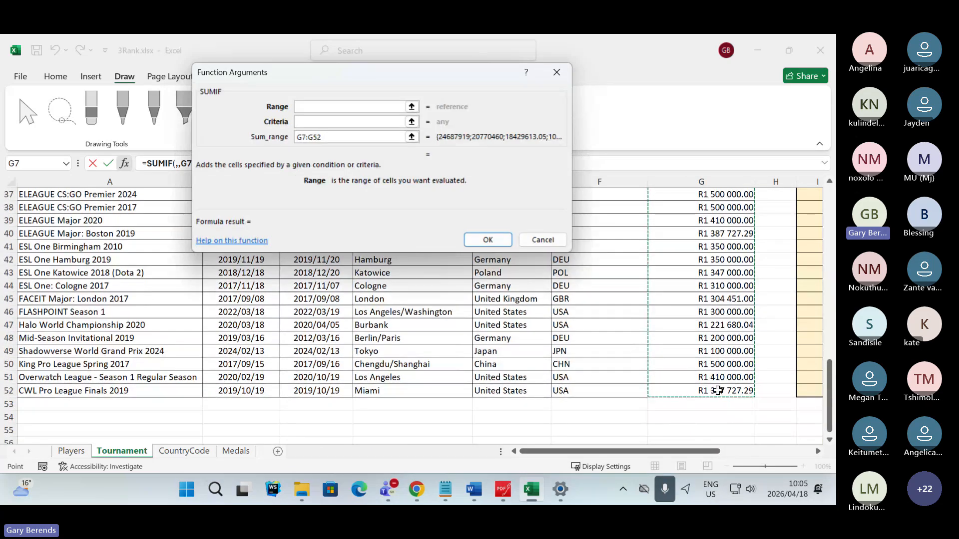
{"action": "scroll", "coordinate": [718, 391], "scroll_direction": "up", "scroll_amount": 12}
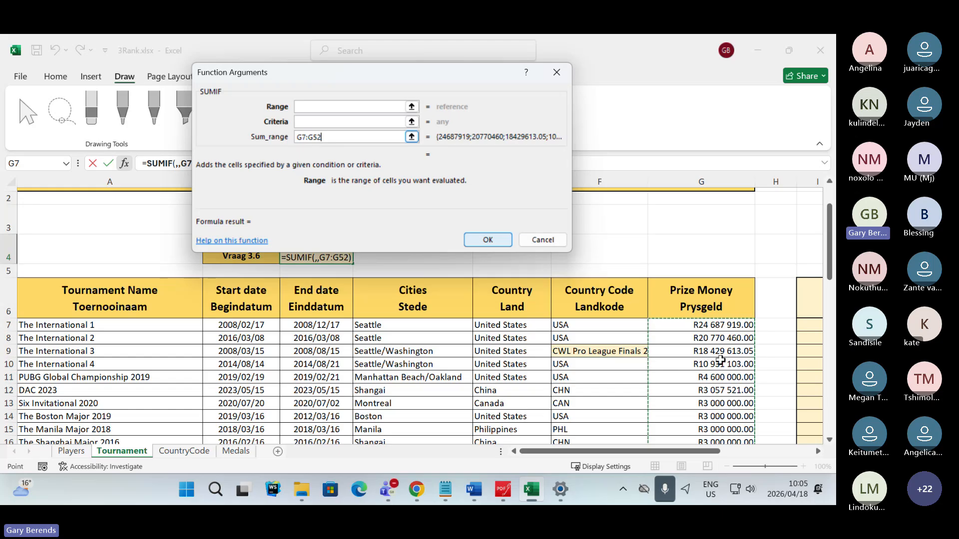
- Reread Question 3.6 in PDFgear, and return to Excel to examine the Cities column for entries containing Washington
{"action": "left_click", "coordinate": [503, 490]}
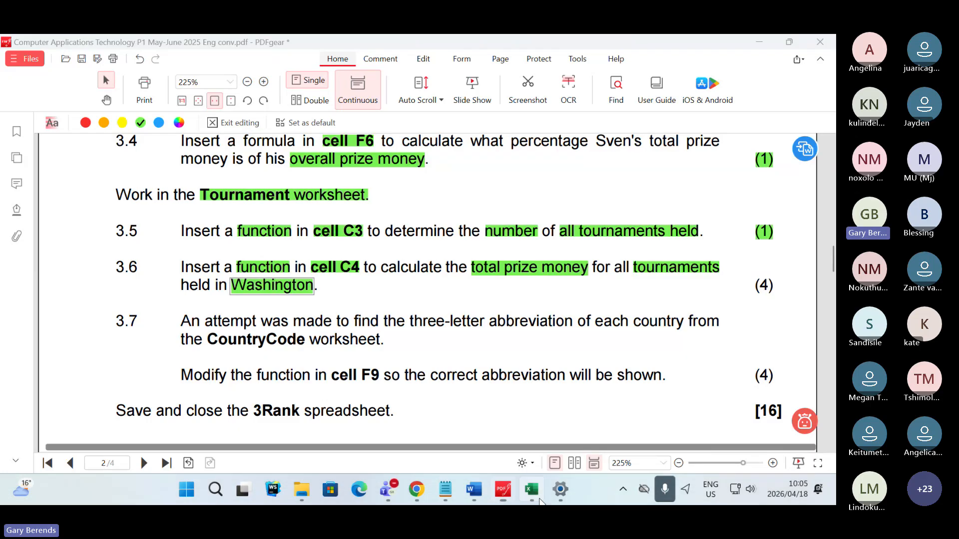
{"action": "left_click", "coordinate": [531, 489]}
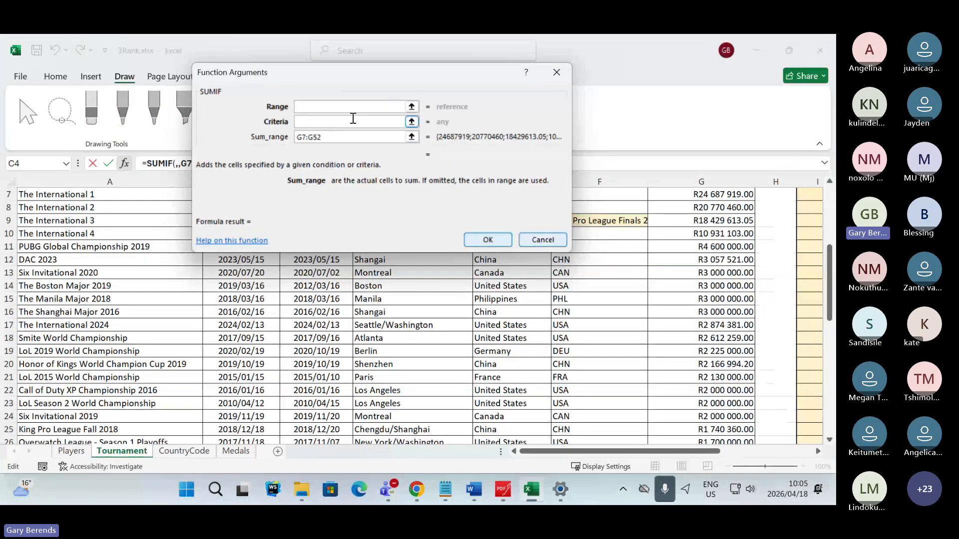
{"action": "left_click_drag", "start_coordinate": [364, 83], "coordinate": [426, 167]}
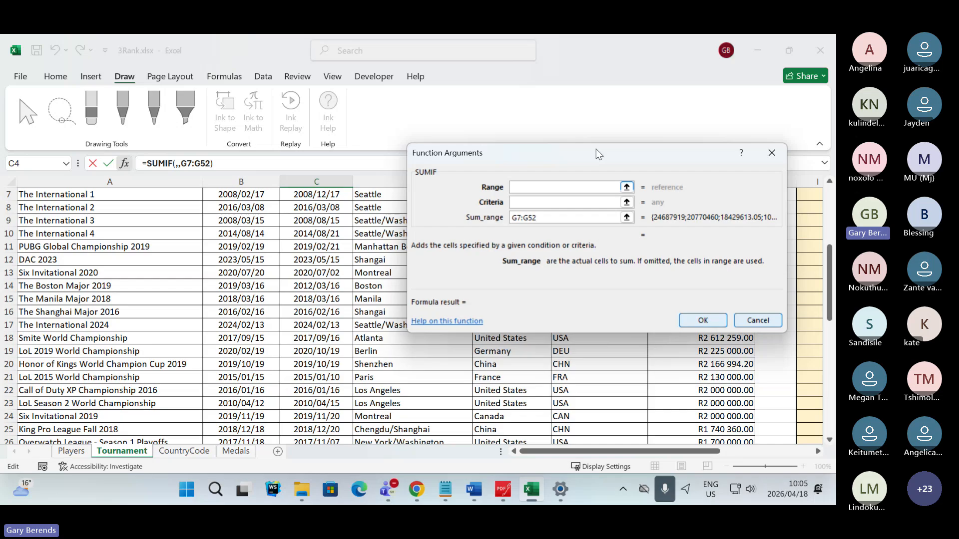
{"action": "left_click_drag", "start_coordinate": [596, 149], "coordinate": [640, 118]}
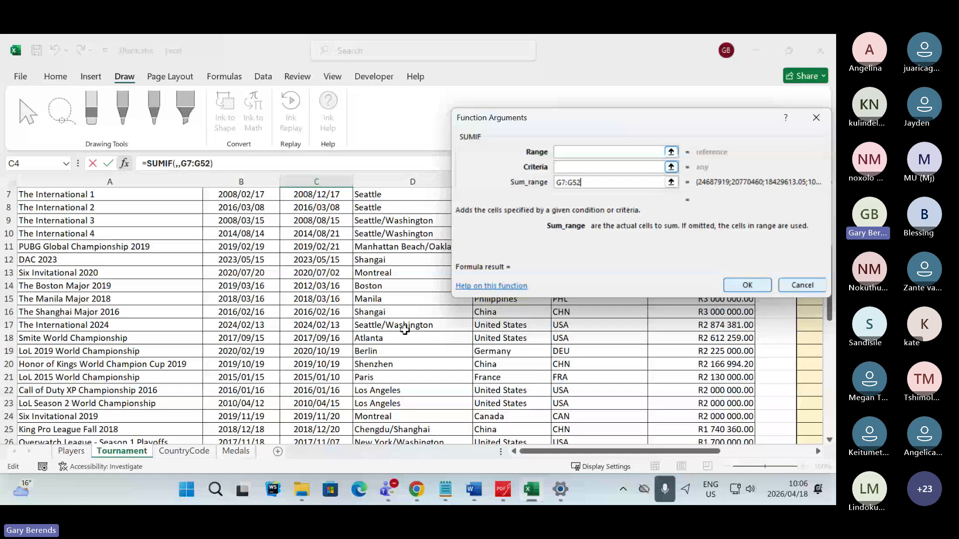
{"action": "scroll", "coordinate": [414, 345], "scroll_direction": "down", "scroll_amount": 4}
{"action": "scroll", "coordinate": [414, 346], "scroll_direction": "down", "scroll_amount": 1}
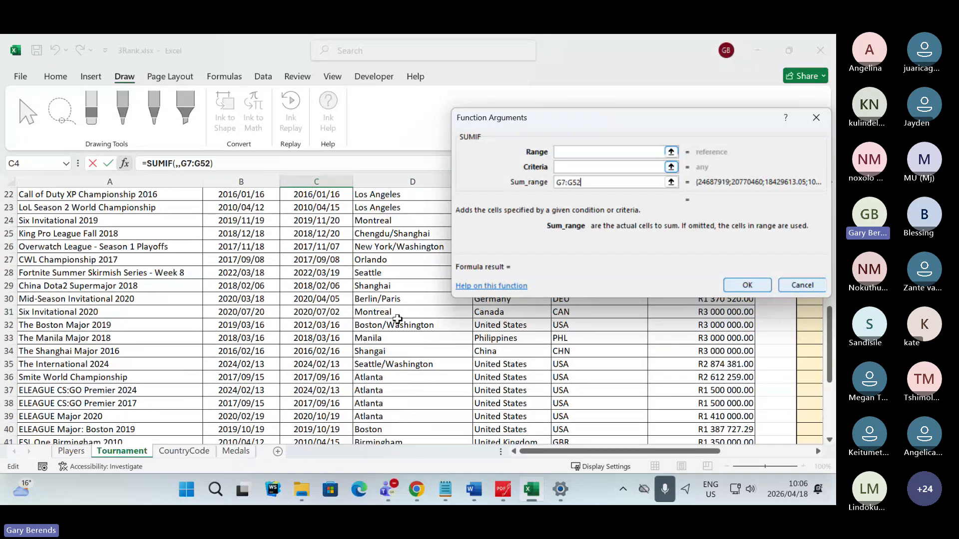
{"action": "scroll", "coordinate": [404, 356], "scroll_direction": "down", "scroll_amount": 1}
{"action": "scroll", "coordinate": [404, 357], "scroll_direction": "down", "scroll_amount": 4}
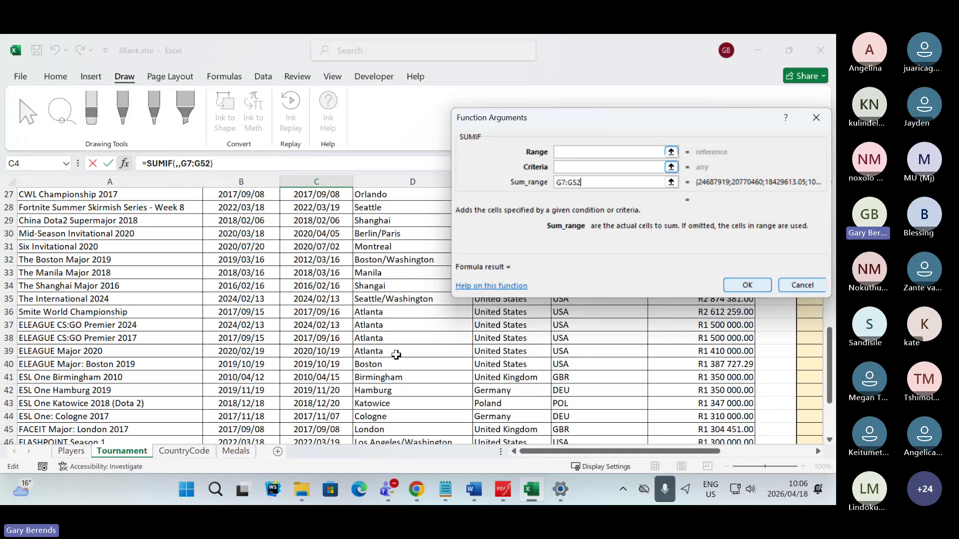
{"action": "scroll", "coordinate": [408, 355], "scroll_direction": "up", "scroll_amount": 7}
{"action": "scroll", "coordinate": [408, 355], "scroll_direction": "up", "scroll_amount": 5}
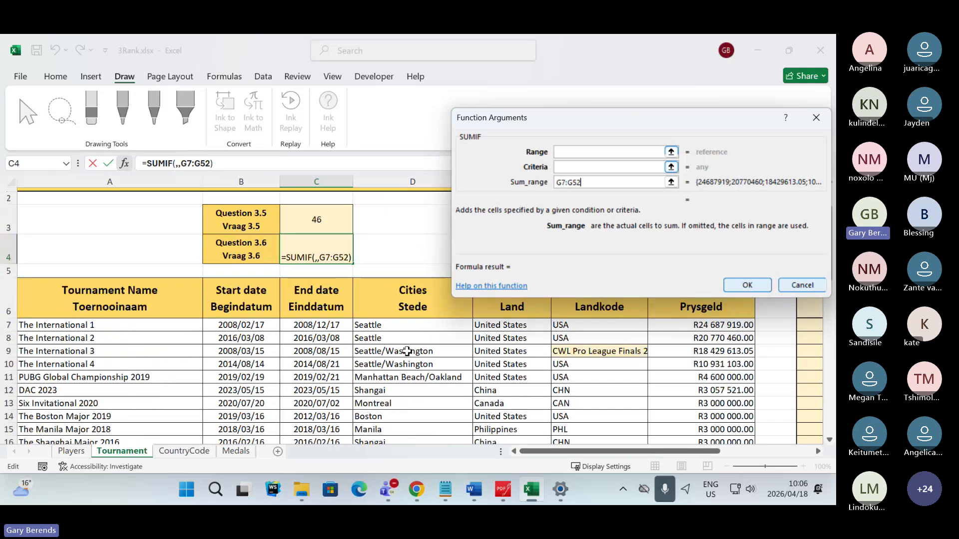
{"action": "scroll", "coordinate": [407, 345], "scroll_direction": "down", "scroll_amount": 1}
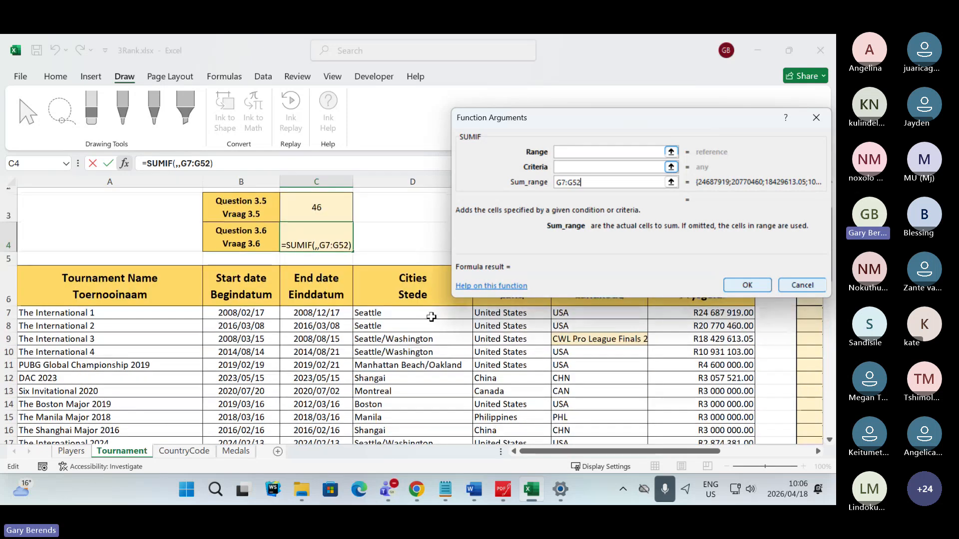
- Set the SUMIF Range to the Cities cells D7:D52
{"action": "left_click", "coordinate": [576, 152]}
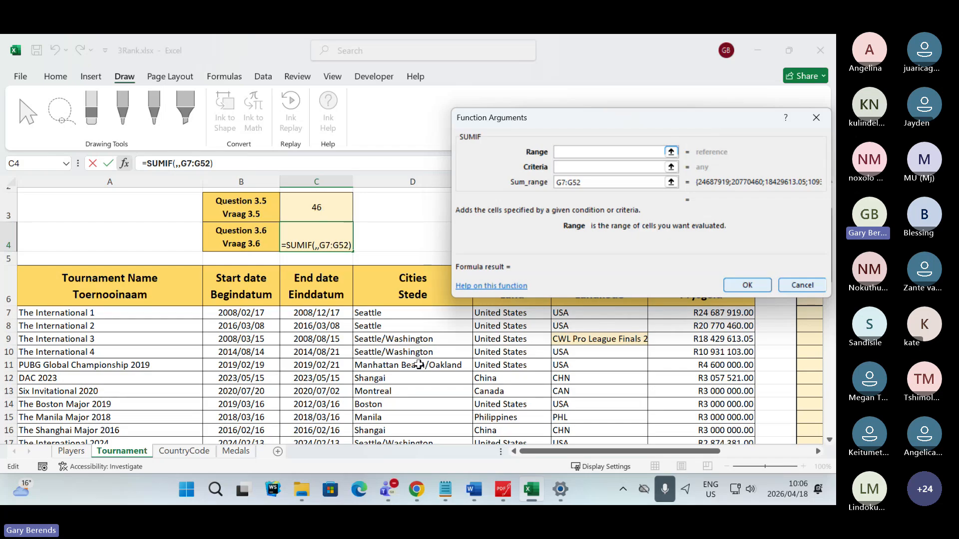
{"action": "left_click", "coordinate": [671, 152]}
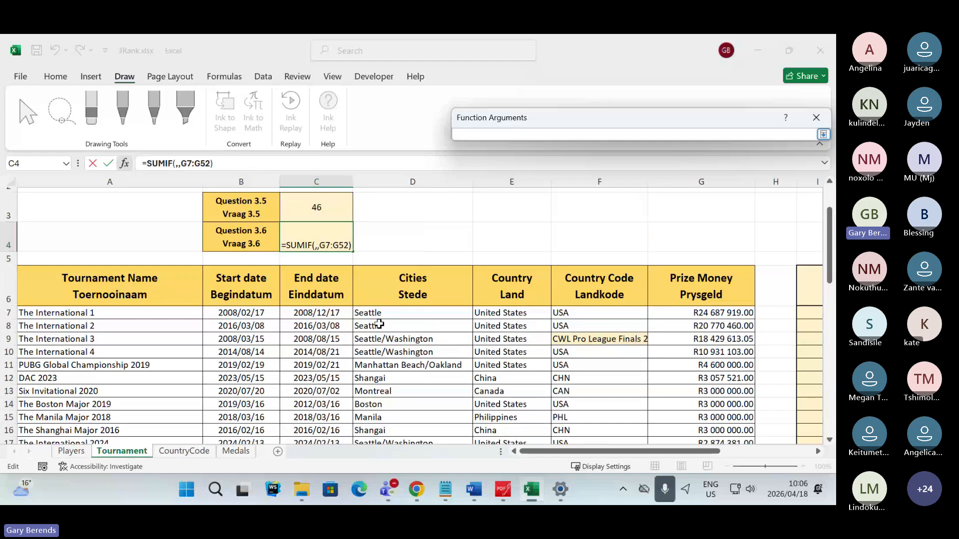
{"action": "left_click_drag", "start_coordinate": [382, 313], "coordinate": [407, 405]}
{"action": "scroll", "coordinate": [444, 330], "scroll_direction": "up", "scroll_amount": 10}
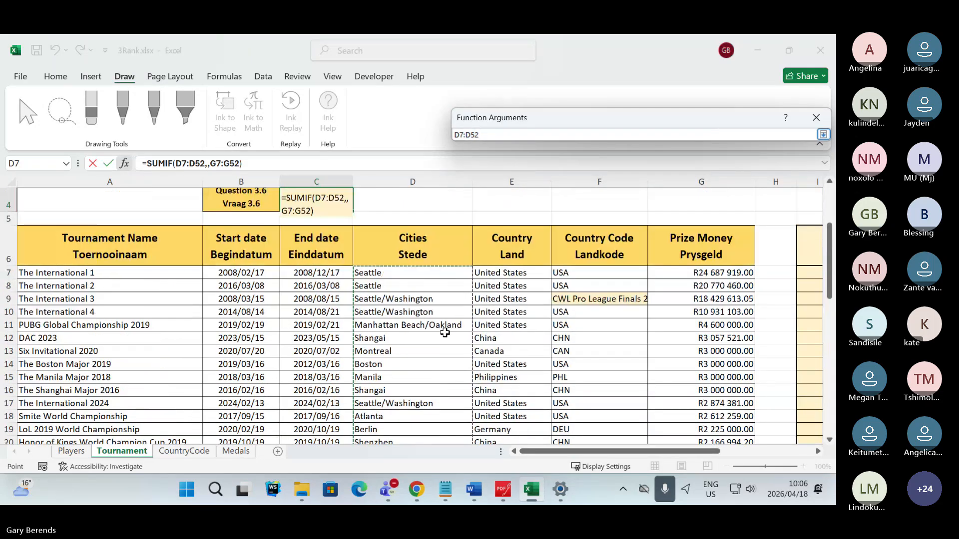
{"action": "scroll", "coordinate": [445, 332], "scroll_direction": "up", "scroll_amount": 1}
{"action": "left_click_drag", "start_coordinate": [578, 122], "coordinate": [523, 107]}
{"action": "key", "text": "Return"}
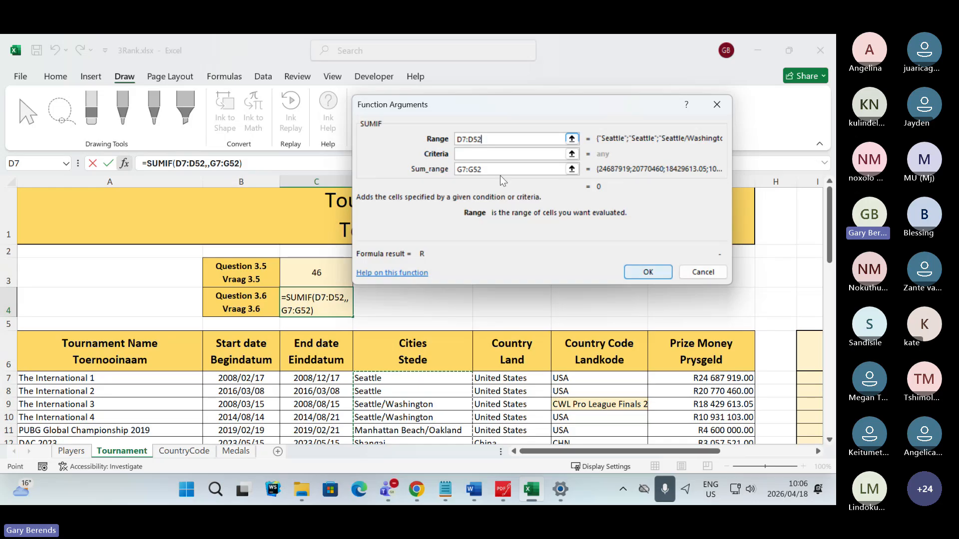
- Enter Washington as the SUMIF criteria, and compare it with how Washington is written in the Cities column
{"action": "left_click", "coordinate": [495, 159]}
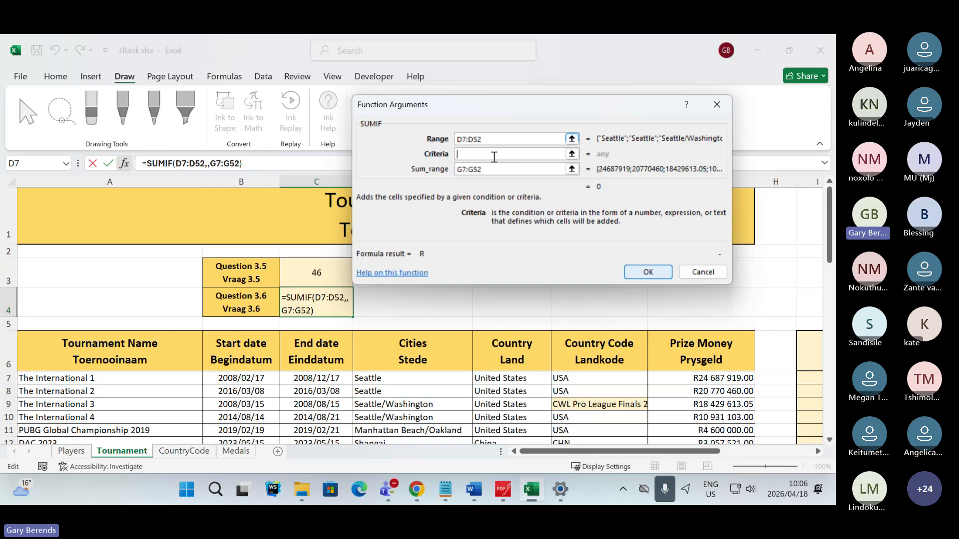
{"action": "type", "text": "Washington"}
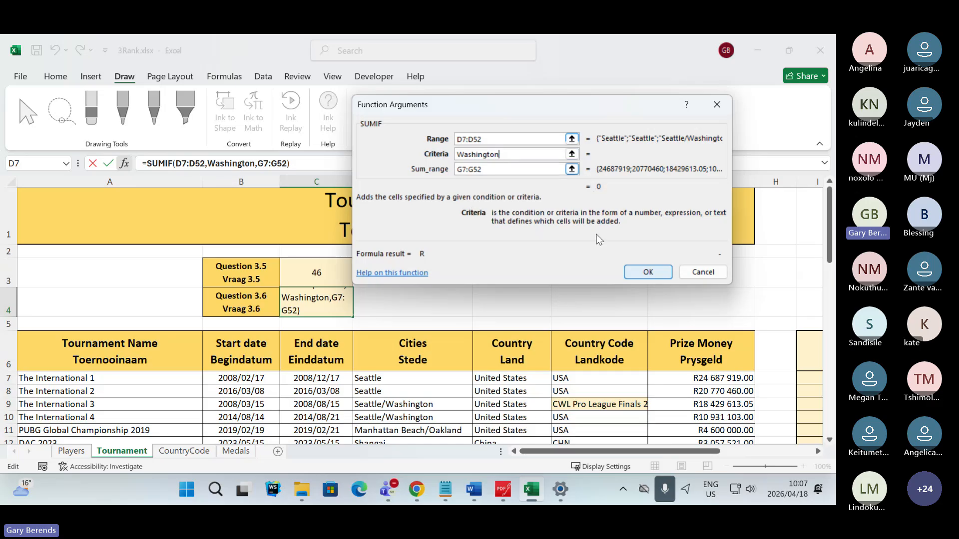
{"action": "scroll", "coordinate": [464, 372], "scroll_direction": "down", "scroll_amount": 2}
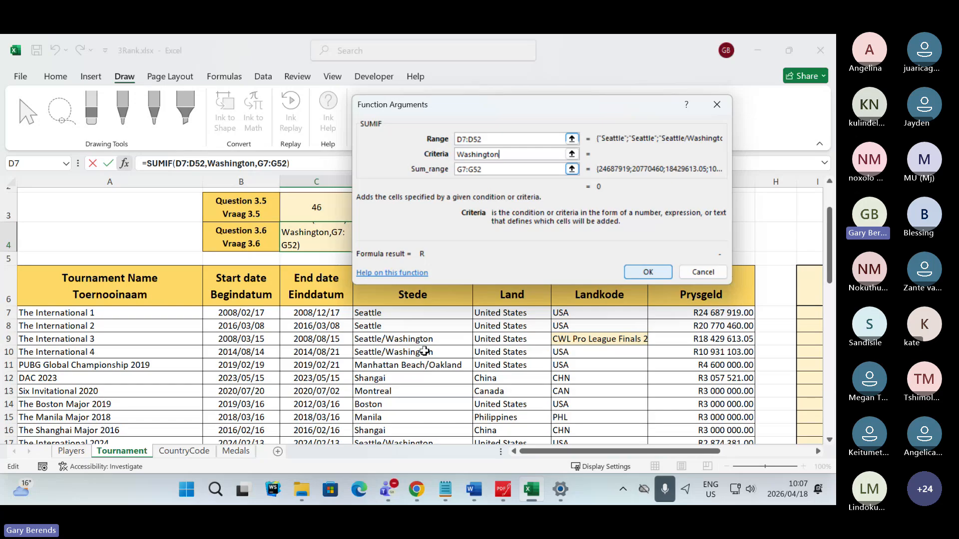
{"action": "scroll", "coordinate": [419, 352], "scroll_direction": "down", "scroll_amount": 1}
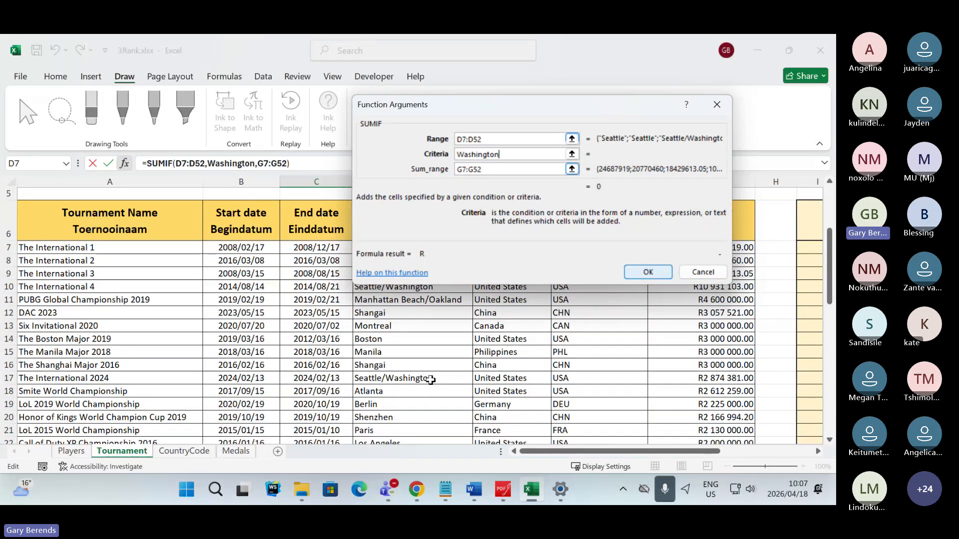
{"action": "scroll", "coordinate": [427, 379], "scroll_direction": "down", "scroll_amount": 3}
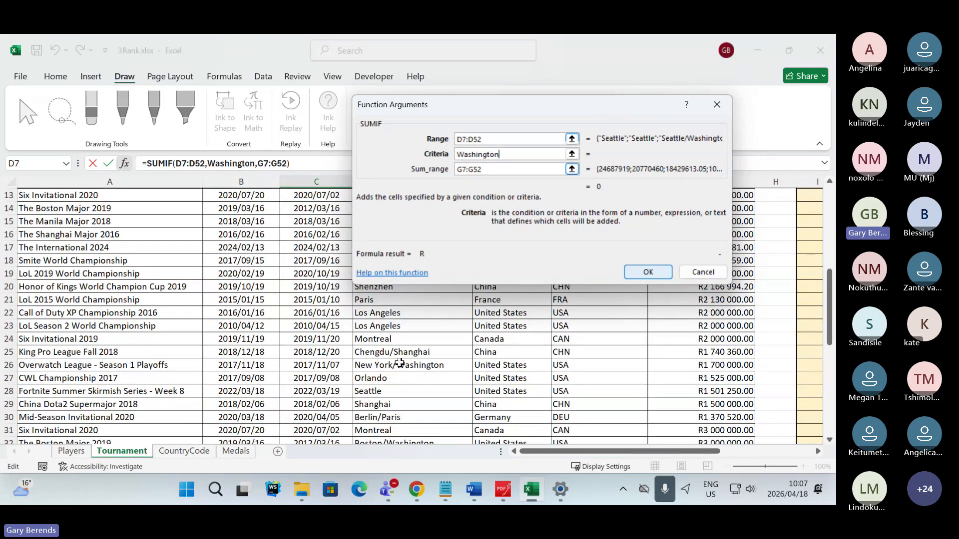
{"action": "scroll", "coordinate": [439, 367], "scroll_direction": "down", "scroll_amount": 3}
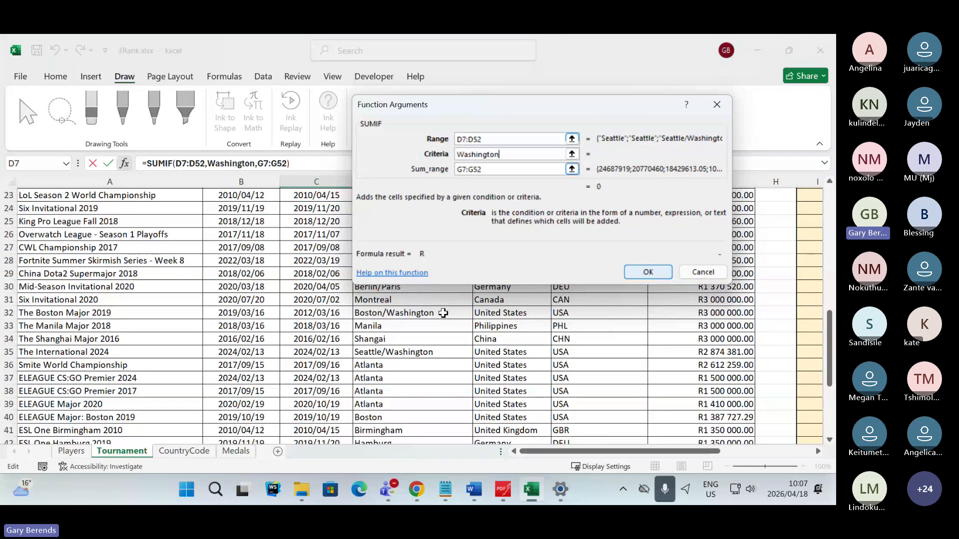
{"action": "scroll", "coordinate": [370, 353], "scroll_direction": "down", "scroll_amount": 3}
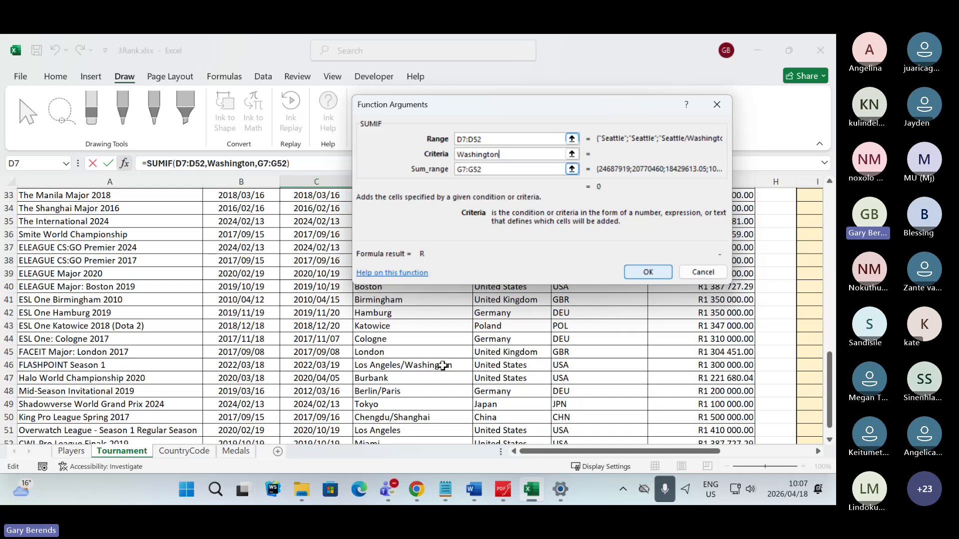
- Review the combined Washington entries in the Cities column, and put an asterisk wildcard before Washington in the SUMIF criteria
{"action": "scroll", "coordinate": [440, 366], "scroll_direction": "up", "scroll_amount": 7}
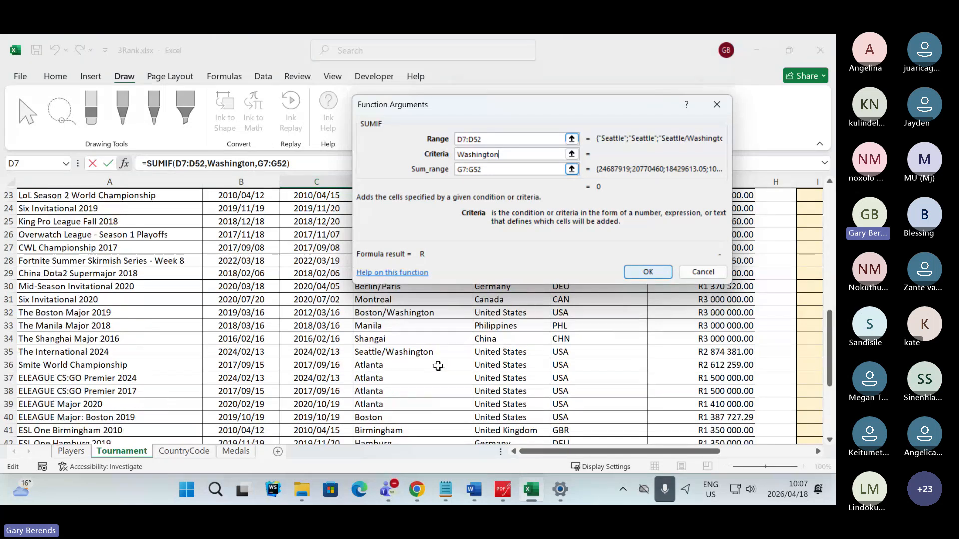
{"action": "scroll", "coordinate": [438, 366], "scroll_direction": "up", "scroll_amount": 4}
{"action": "scroll", "coordinate": [438, 366], "scroll_direction": "down", "scroll_amount": 3}
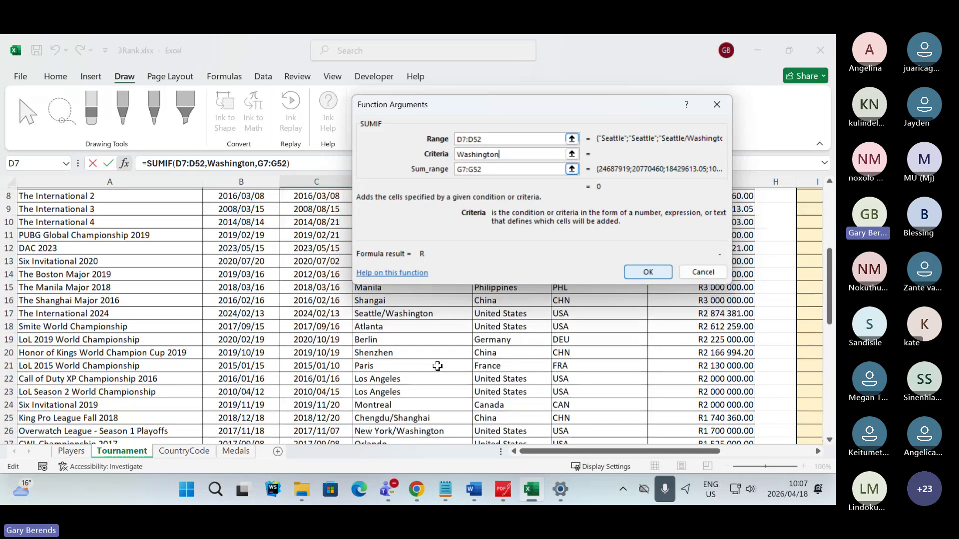
{"action": "scroll", "coordinate": [438, 366], "scroll_direction": "up", "scroll_amount": 1}
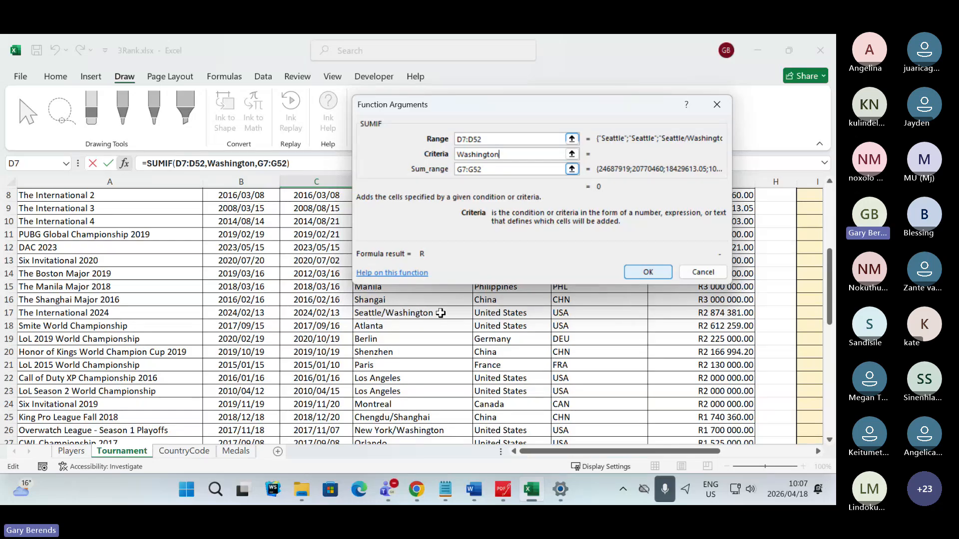
{"action": "scroll", "coordinate": [441, 312], "scroll_direction": "down", "scroll_amount": 5}
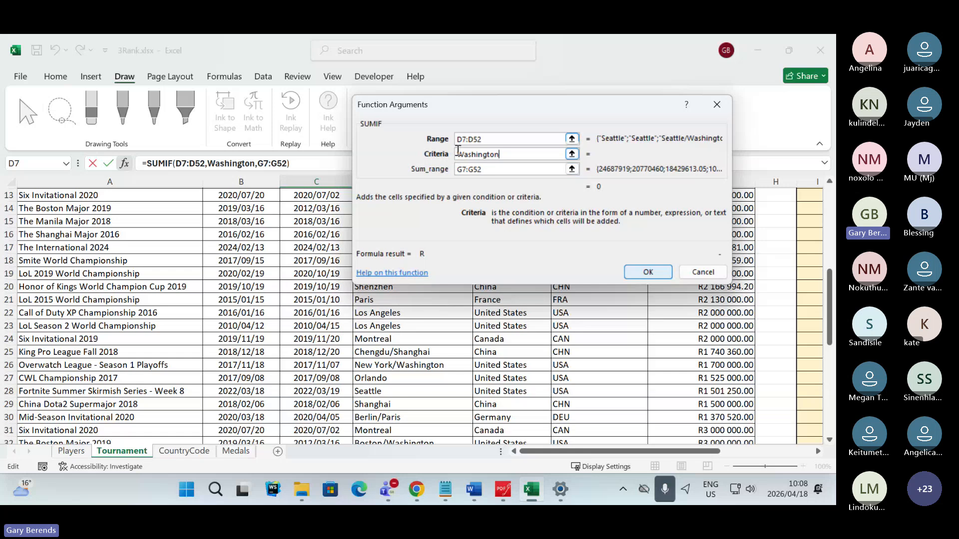
{"action": "double_click", "coordinate": [460, 156]}
{"action": "key", "text": "Right"}
{"action": "key", "text": "Left"}
{"action": "key", "text": "Left"}
{"action": "key", "text": "Left"}
{"action": "key", "text": "Left"}
{"action": "key", "text": "Left"}
{"action": "key", "text": "Left"}
{"action": "key", "text": "Left"}
{"action": "key", "text": "Left"}
{"action": "key", "text": "Left"}
{"action": "key", "text": "Left"}
{"action": "type", "text": "*"}
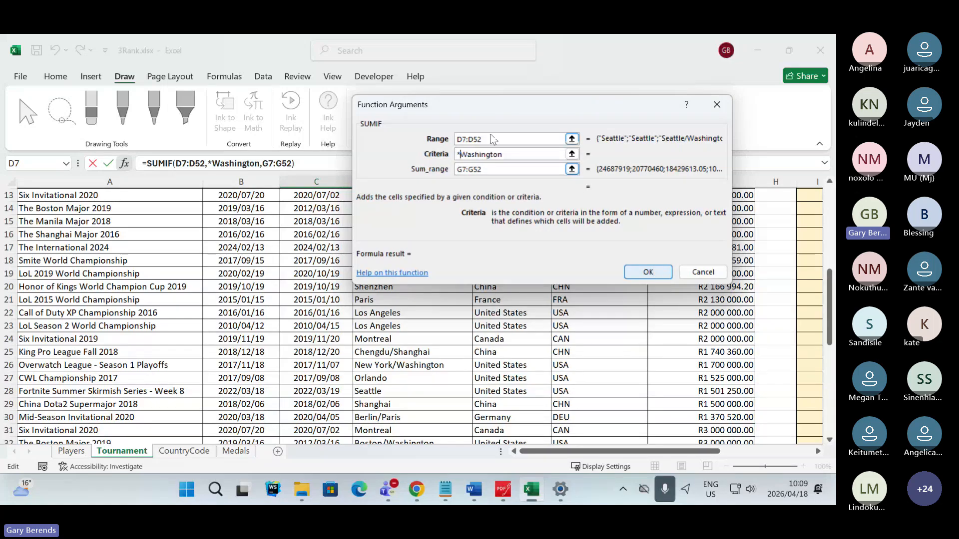
- Try adding an asterisk after Washington in the criteria, and check the Teams meeting chat for the participants' answers
{"action": "left_click", "coordinate": [508, 153]}
{"action": "type", "text": "*"}
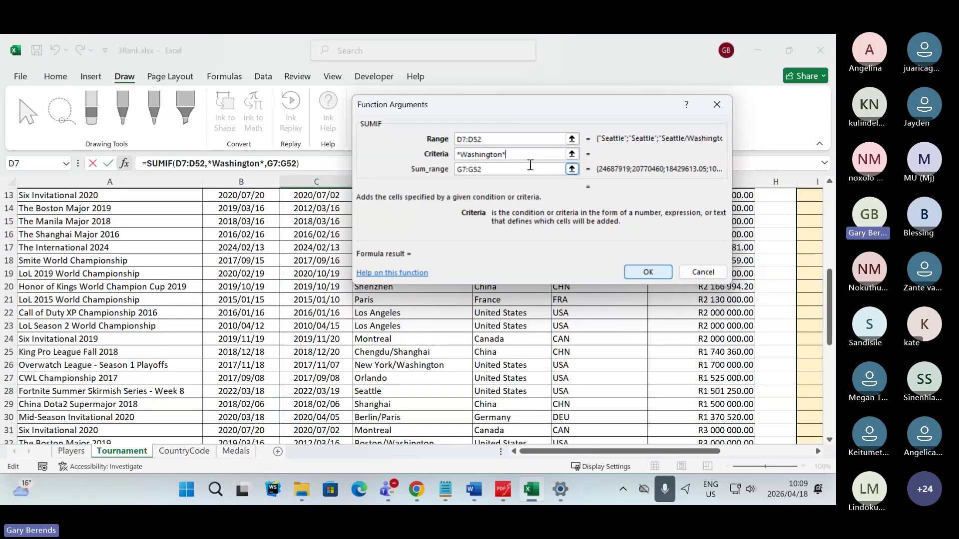
{"action": "key", "text": "alt+Tab"}
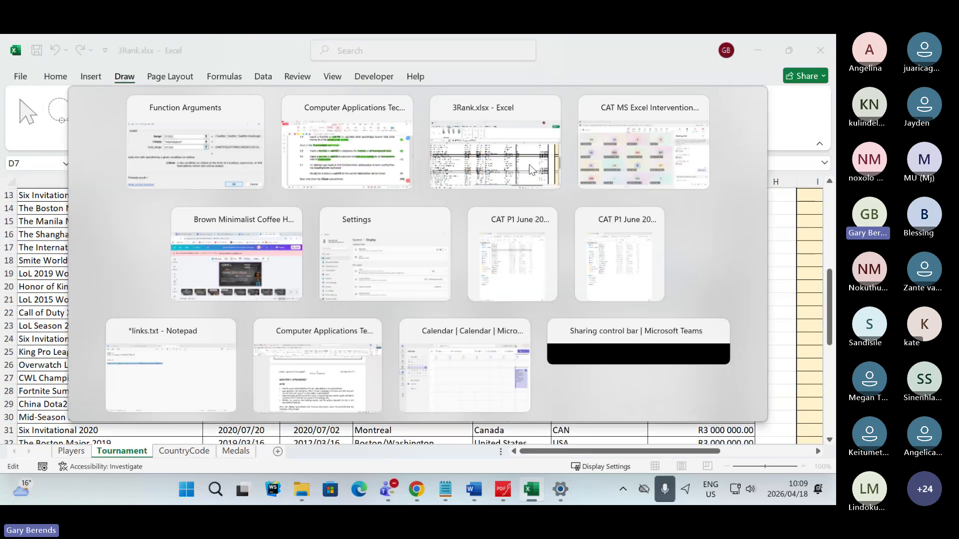
{"action": "key", "text": "Tab"}
{"action": "key", "text": "Tab"}
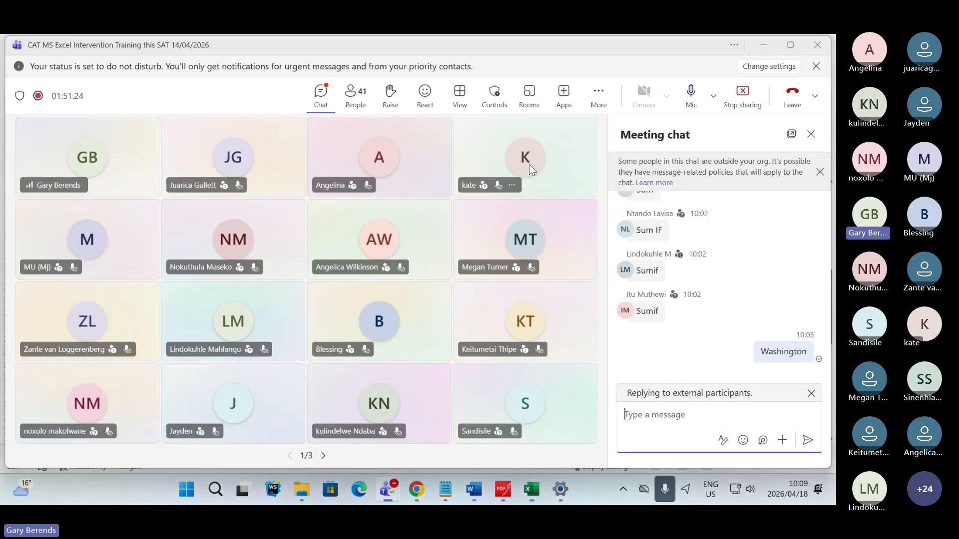
{"action": "mouse_move", "coordinate": [530, 168]}
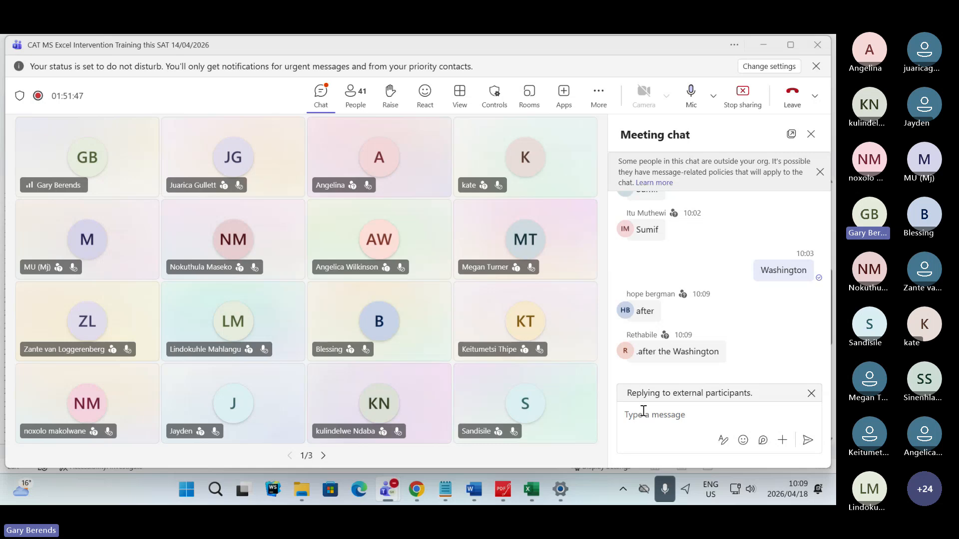
{"action": "key", "text": "alt+Tab"}
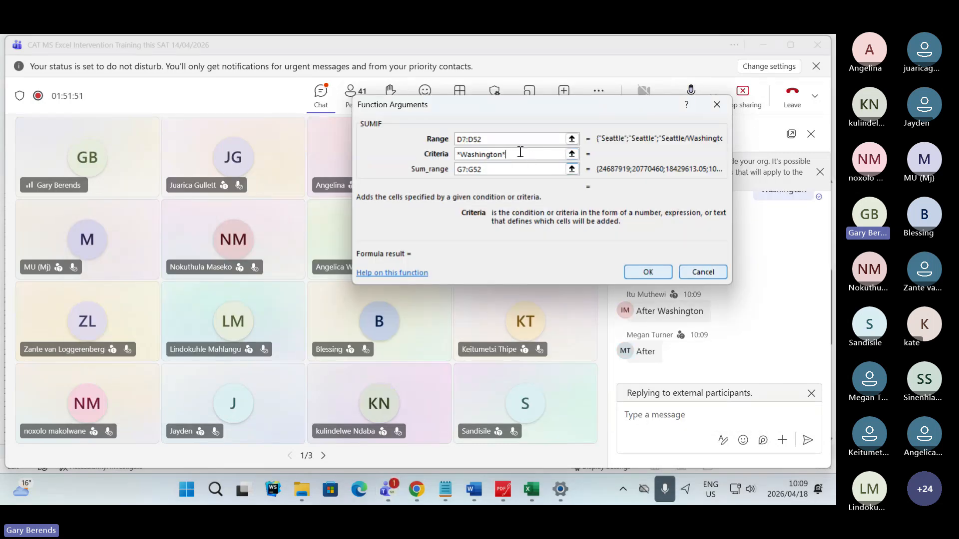
- Set the SUMIF criteria to *Washington without the trailing asterisk, confirm the function, and return to Excel to view C4
{"action": "key", "text": "BackSpace"}
{"action": "left_click_drag", "start_coordinate": [532, 107], "coordinate": [409, 127]}
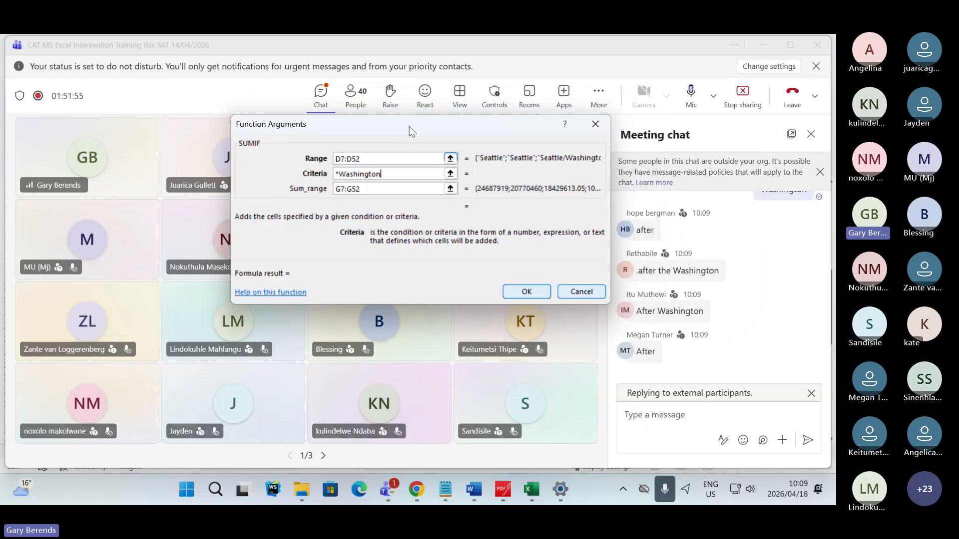
{"action": "left_click", "coordinate": [527, 292]}
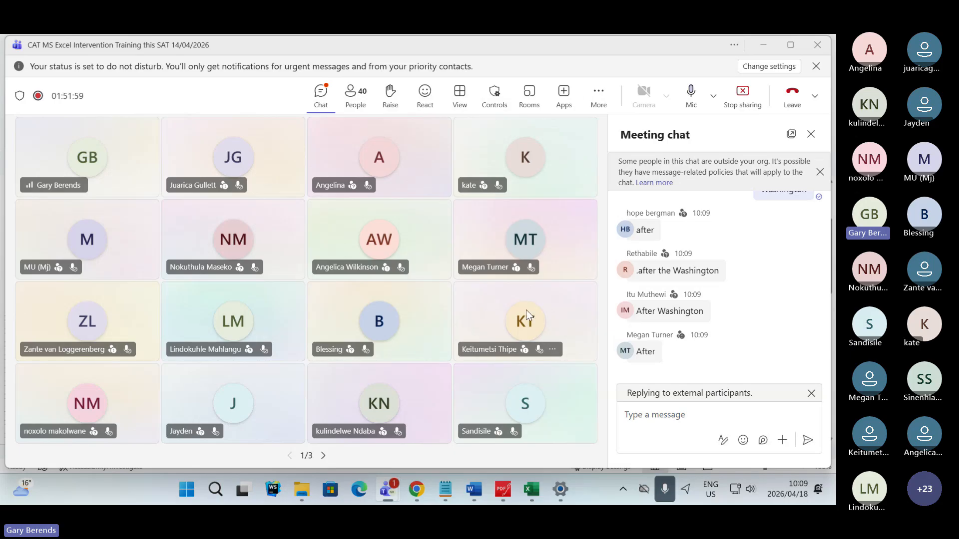
{"action": "left_click", "coordinate": [543, 498]}
{"action": "left_click", "coordinate": [414, 208]}
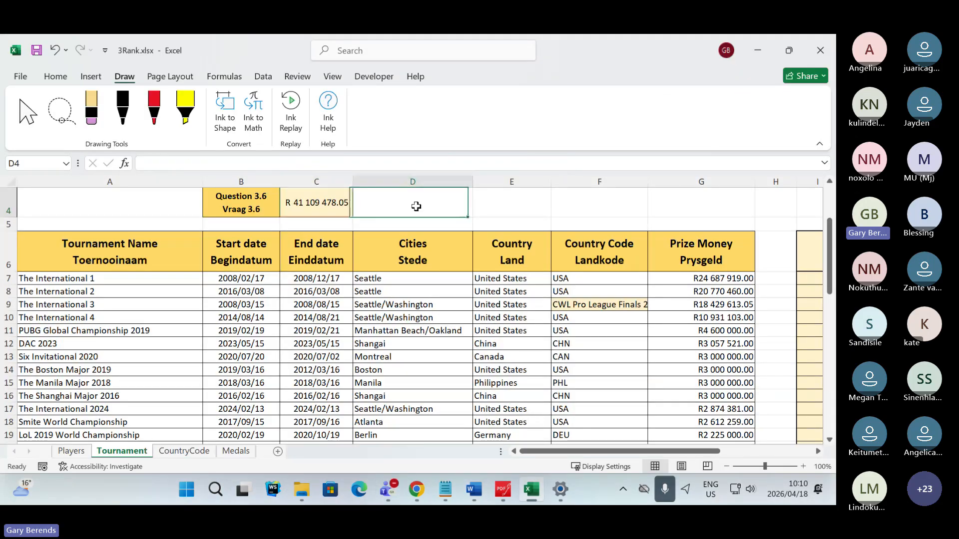
{"action": "scroll", "coordinate": [422, 211], "scroll_direction": "up", "scroll_amount": 1}
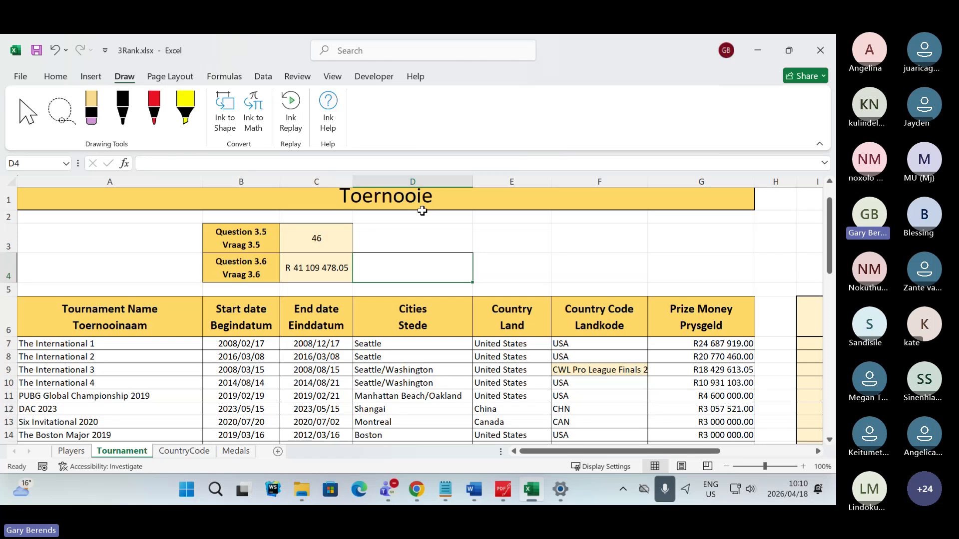
- Switch to the Teams meeting to read the chat, and mute and unmute the microphone
{"action": "key", "text": "alt+Tab"}
{"action": "key", "text": "alt+Tab"}
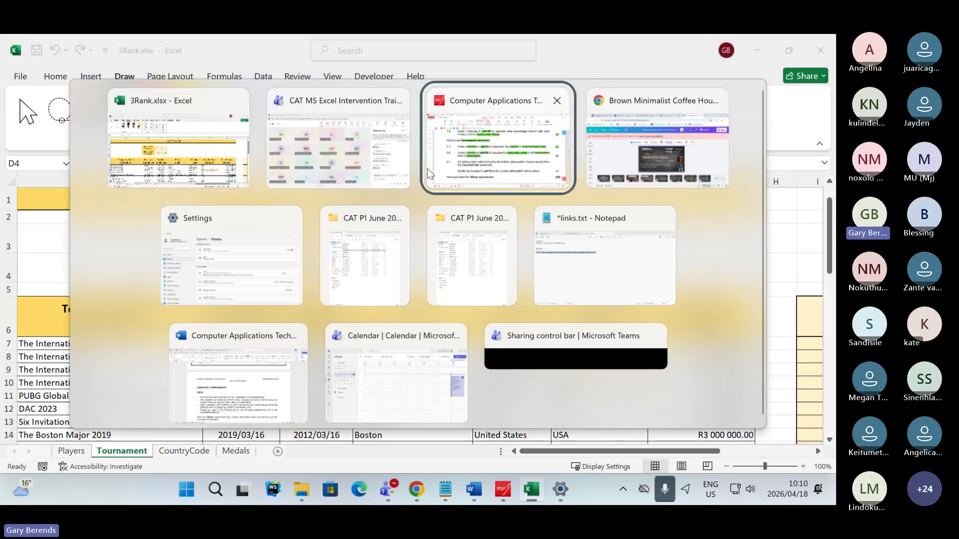
{"action": "key", "text": "alt+shift+Tab"}
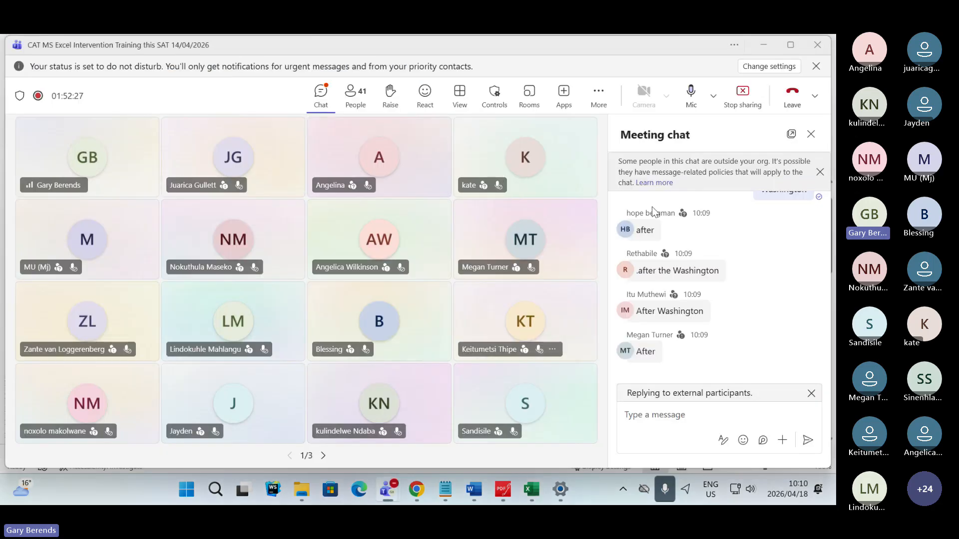
{"action": "left_click", "coordinate": [691, 95]}
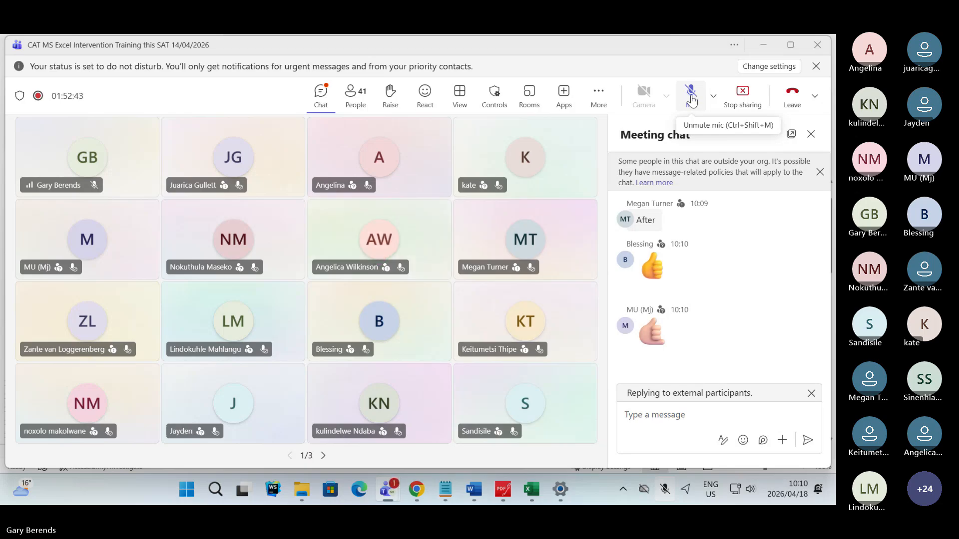
{"action": "left_click", "coordinate": [692, 101]}
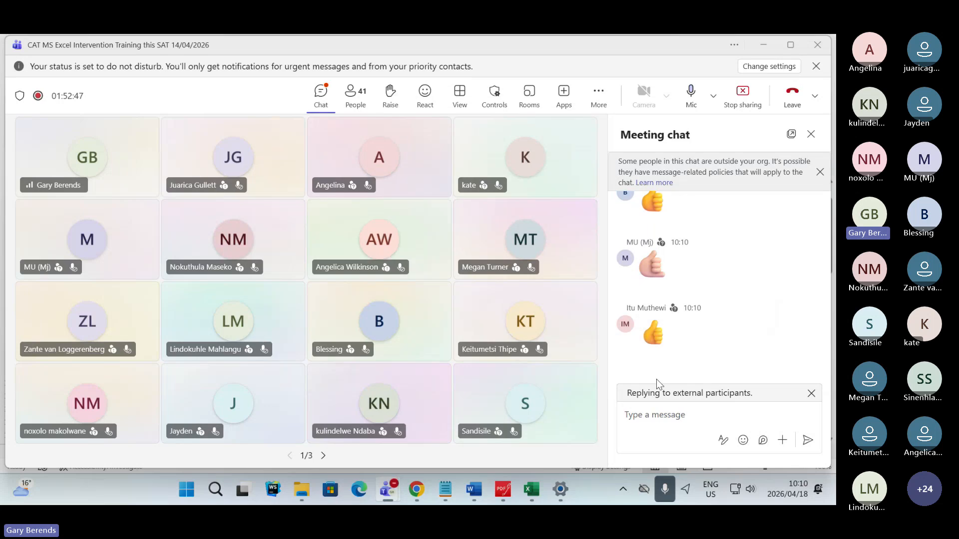
- Send the message "would you of got this right in an exam?" in the meeting chat
{"action": "left_click", "coordinate": [659, 418]}
{"action": "type", "text": "wou"}
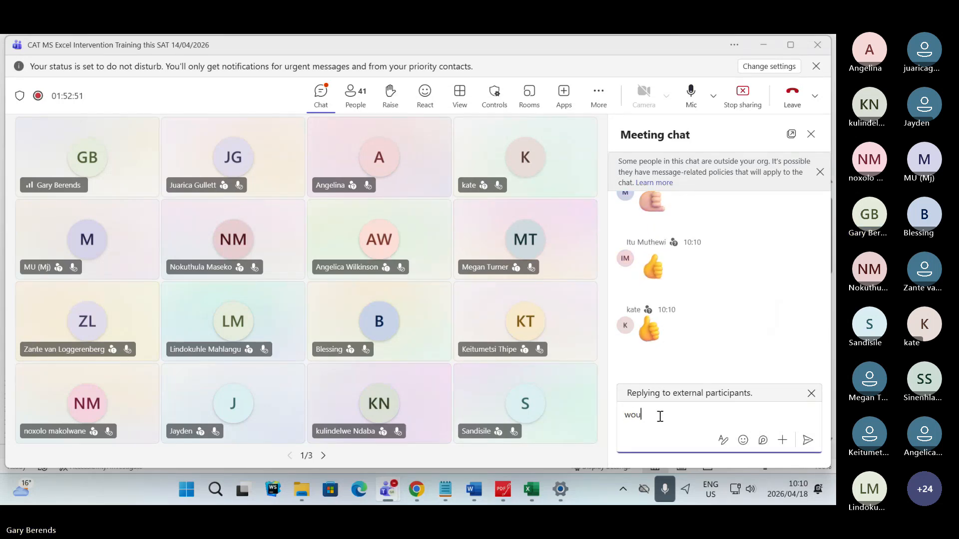
{"action": "type", "text": "ld you of "}
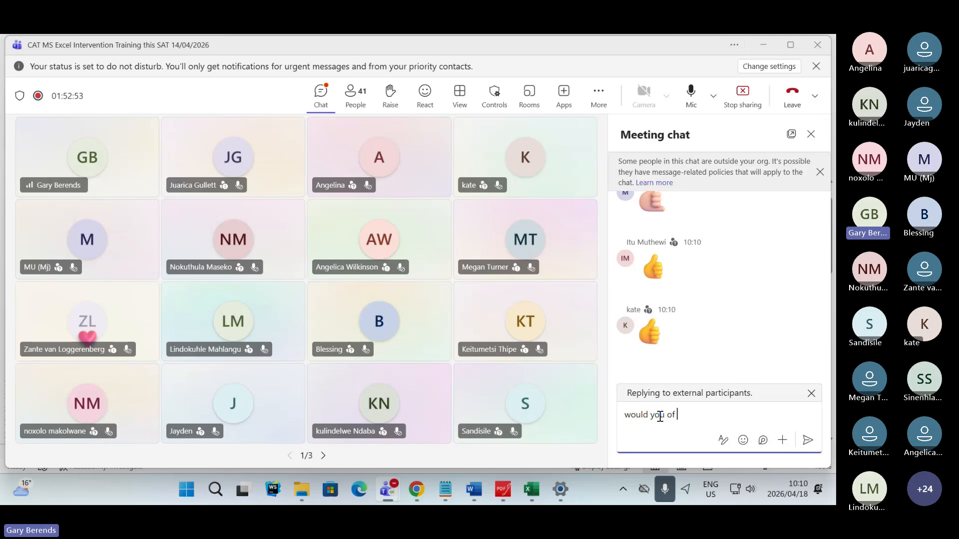
{"action": "type", "text": "got this righ"}
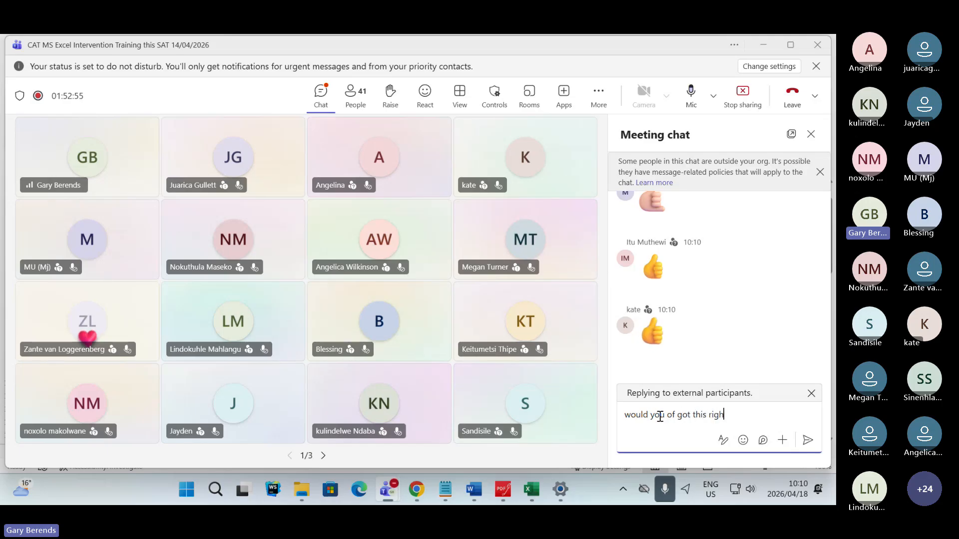
{"action": "type", "text": "t in an e"}
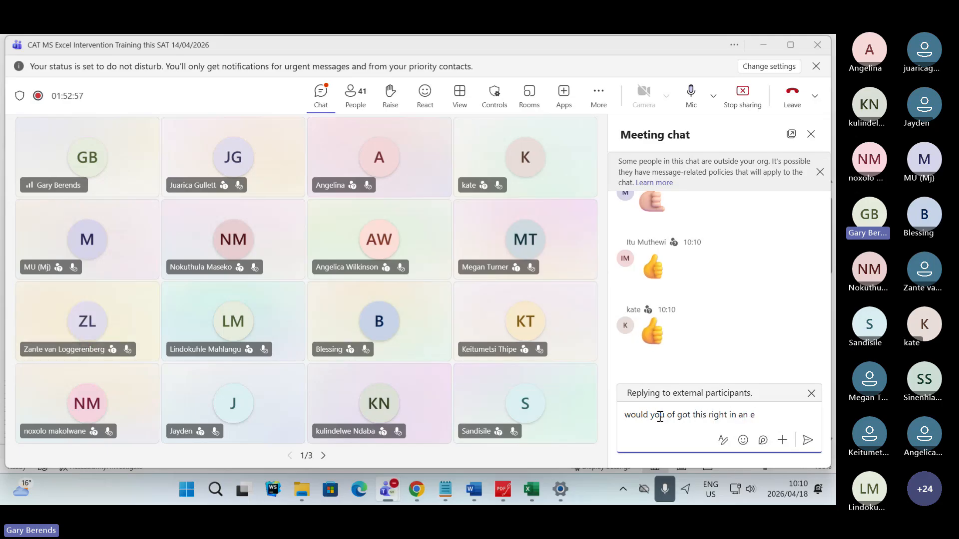
{"action": "type", "text": "xam?"}
{"action": "key", "text": "Return"}
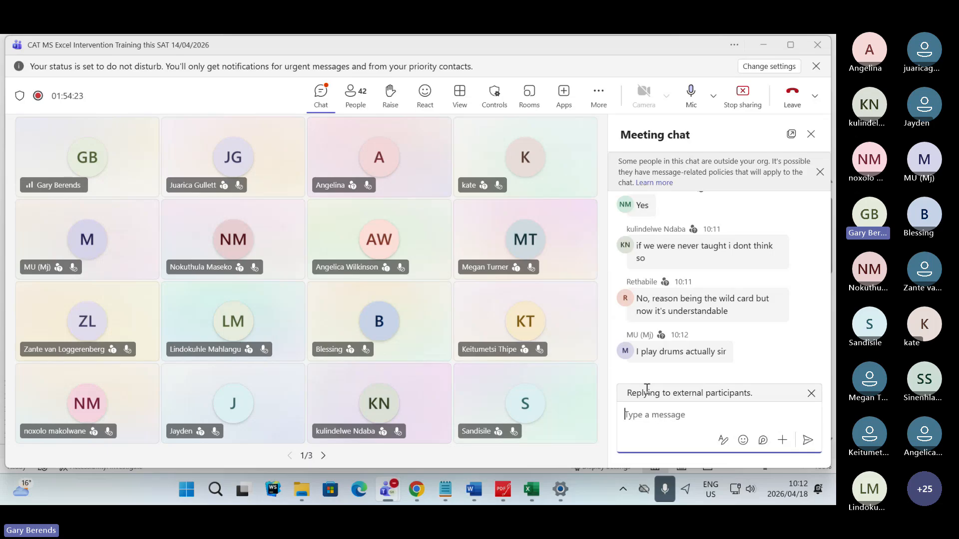
- Switch to the exam paper in PDFgear and highlight the (4) mark allocation of Question 3.6 in green
{"action": "left_click", "coordinate": [503, 490]}
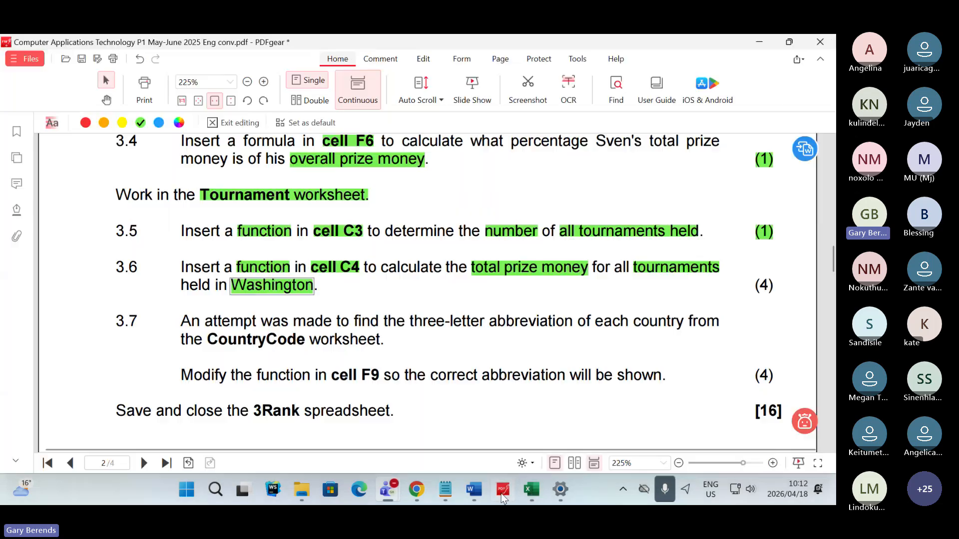
{"action": "left_click_drag", "start_coordinate": [751, 289], "coordinate": [766, 283]}
{"action": "left_click", "coordinate": [814, 326]}
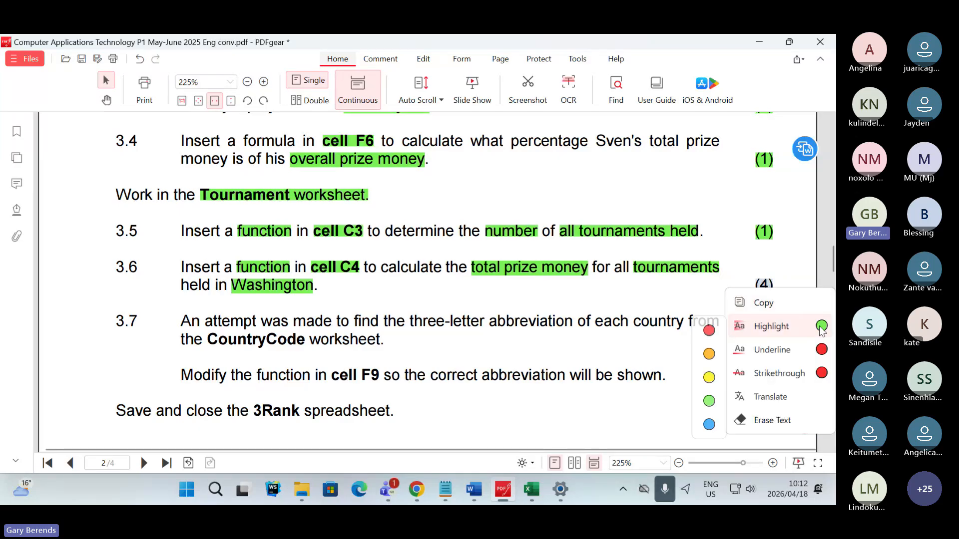
{"action": "left_click", "coordinate": [798, 326]}
{"action": "left_click", "coordinate": [544, 313]}
- Highlight "three-letter abbreviation" and "CountryCode worksheet." in green in Question 3.7
{"action": "scroll", "coordinate": [342, 345], "scroll_direction": "down", "scroll_amount": 1}
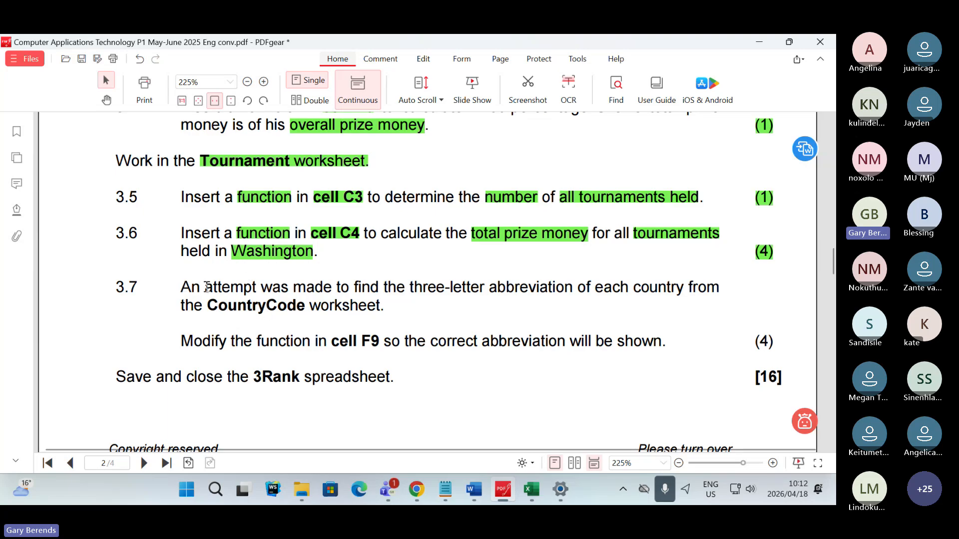
{"action": "left_click_drag", "start_coordinate": [205, 288], "coordinate": [315, 289]}
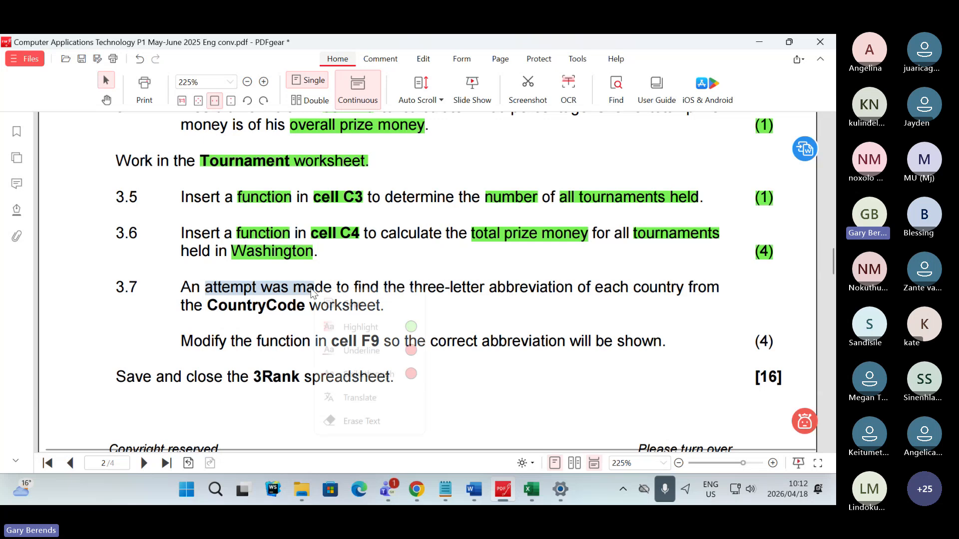
{"action": "left_click", "coordinate": [456, 298]}
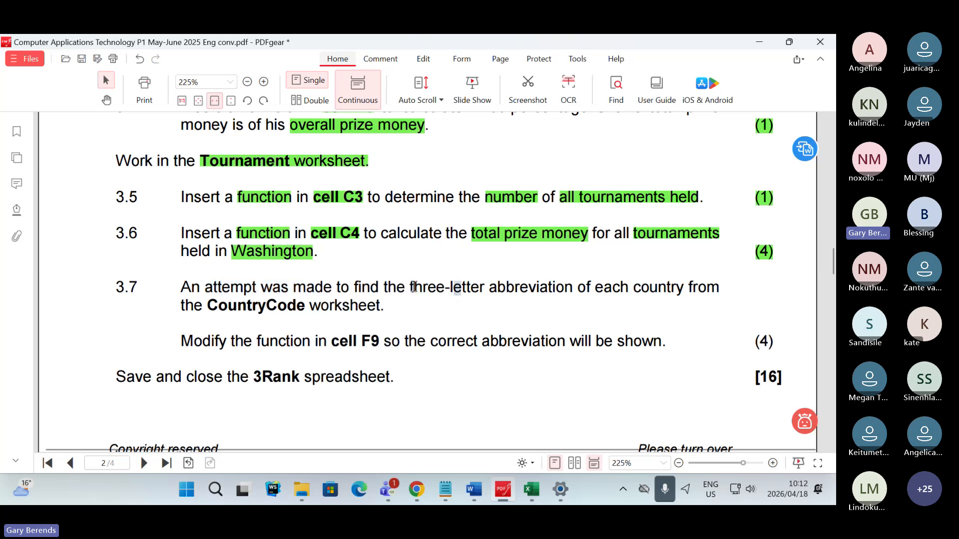
{"action": "left_click_drag", "start_coordinate": [410, 288], "coordinate": [573, 288]}
{"action": "left_click", "coordinate": [671, 330]}
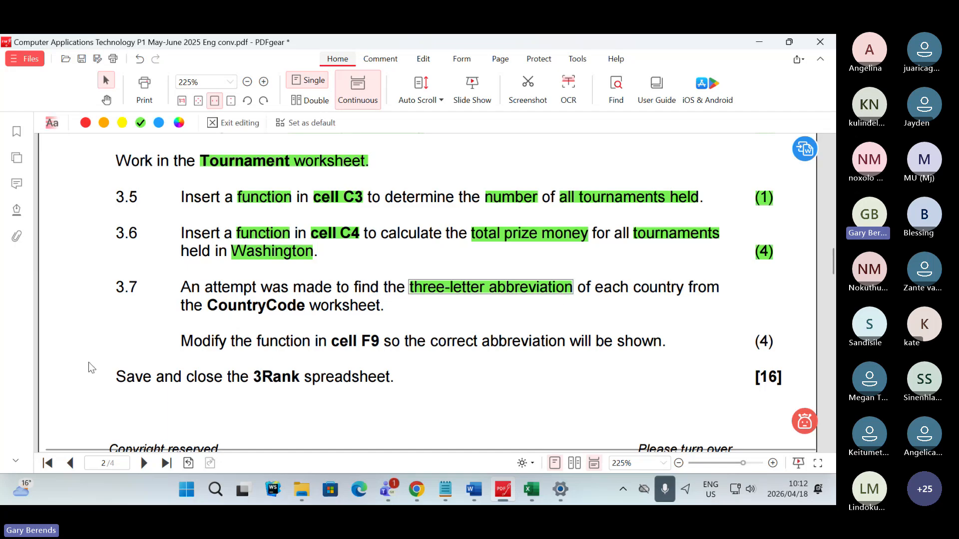
{"action": "left_click_drag", "start_coordinate": [207, 311], "coordinate": [391, 311]}
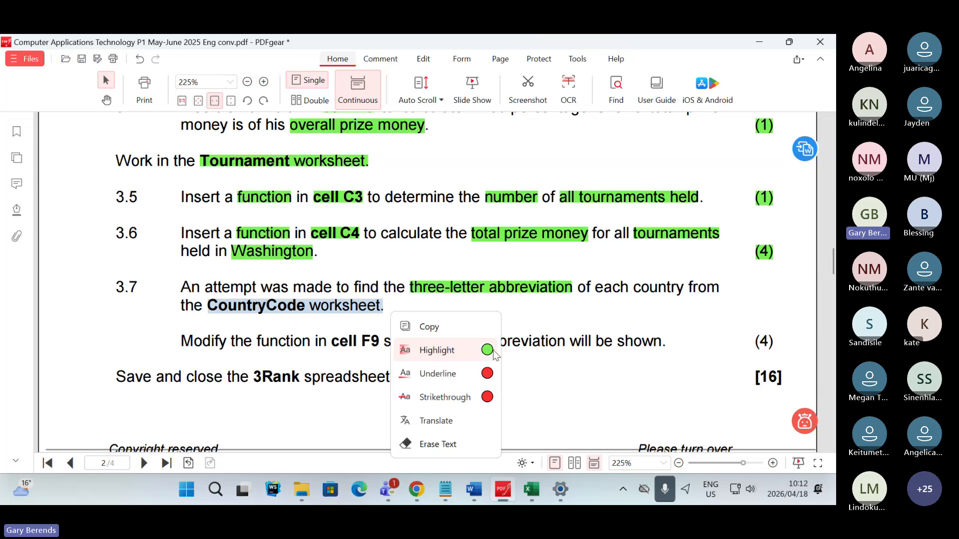
{"action": "left_click", "coordinate": [488, 351]}
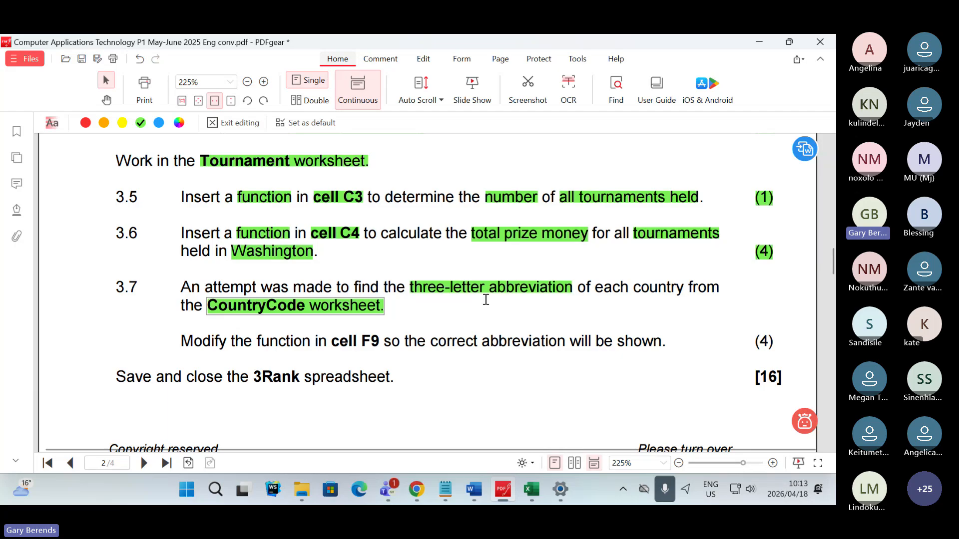
- Return to Excel, look over the Tournament worksheet, and open the CountryCode worksheet to examine its Country column
{"action": "left_click", "coordinate": [535, 487]}
{"action": "left_click", "coordinate": [495, 268]}
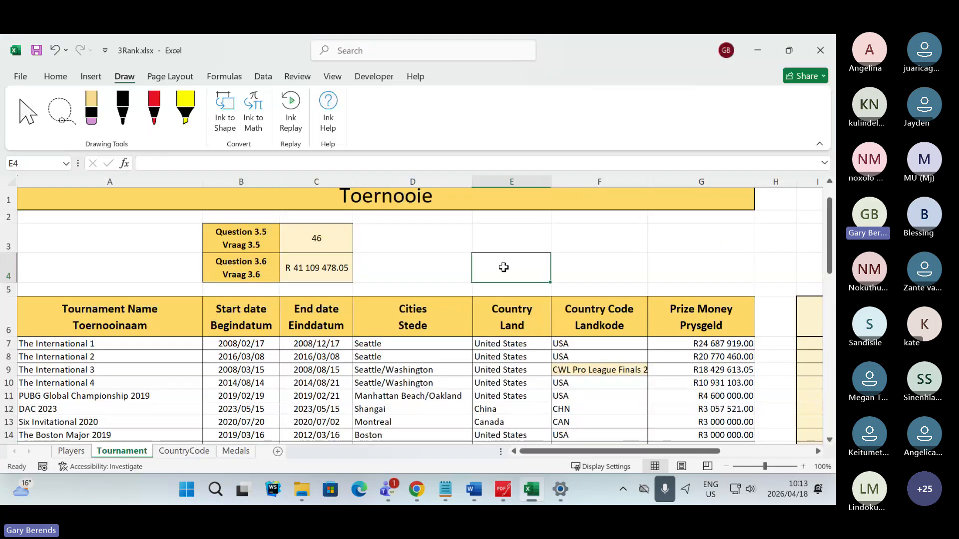
{"action": "left_click_drag", "start_coordinate": [578, 452], "coordinate": [615, 456]}
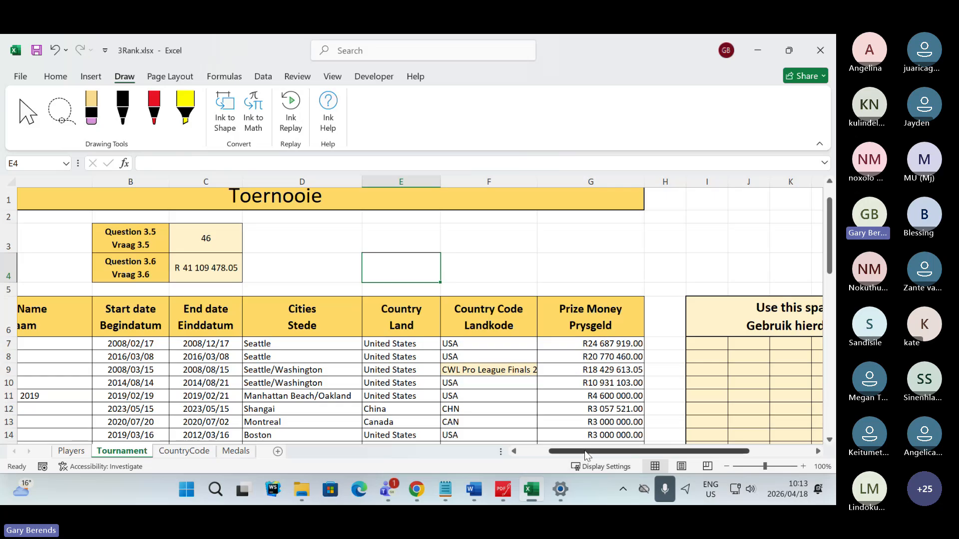
{"action": "left_click_drag", "start_coordinate": [584, 456], "coordinate": [552, 453]}
{"action": "left_click", "coordinate": [205, 451]}
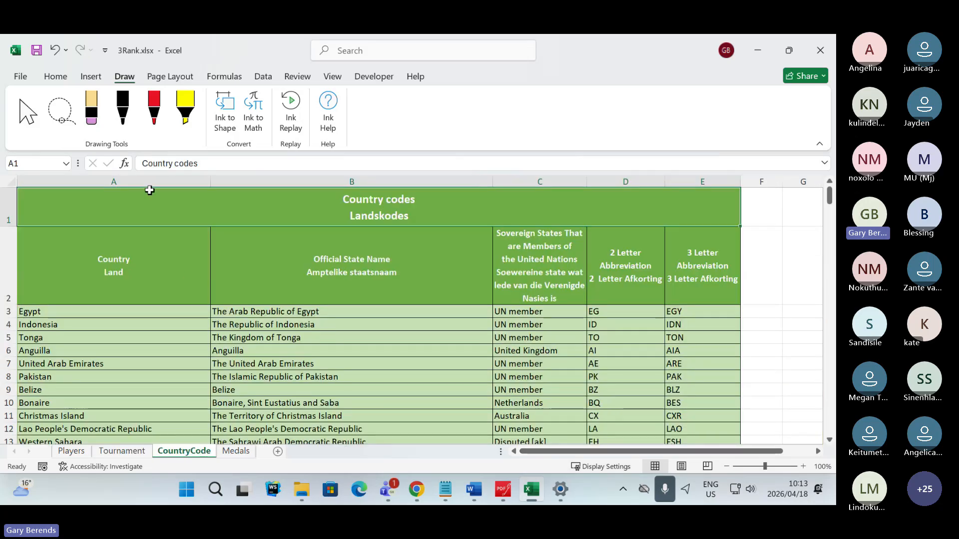
{"action": "left_click", "coordinate": [120, 239]}
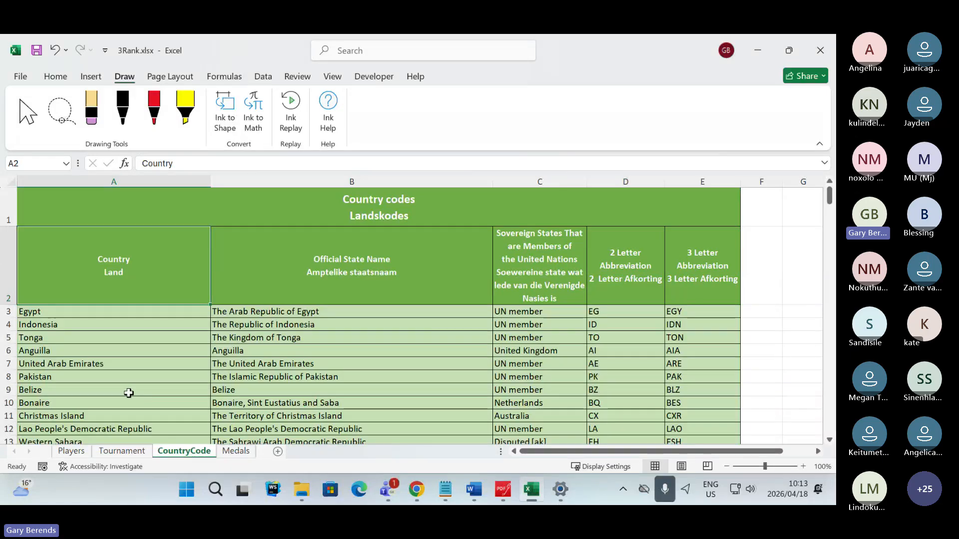
- Examine the Official State Name and United Nations membership columns of the CountryCode worksheet
{"action": "left_click", "coordinate": [357, 273]}
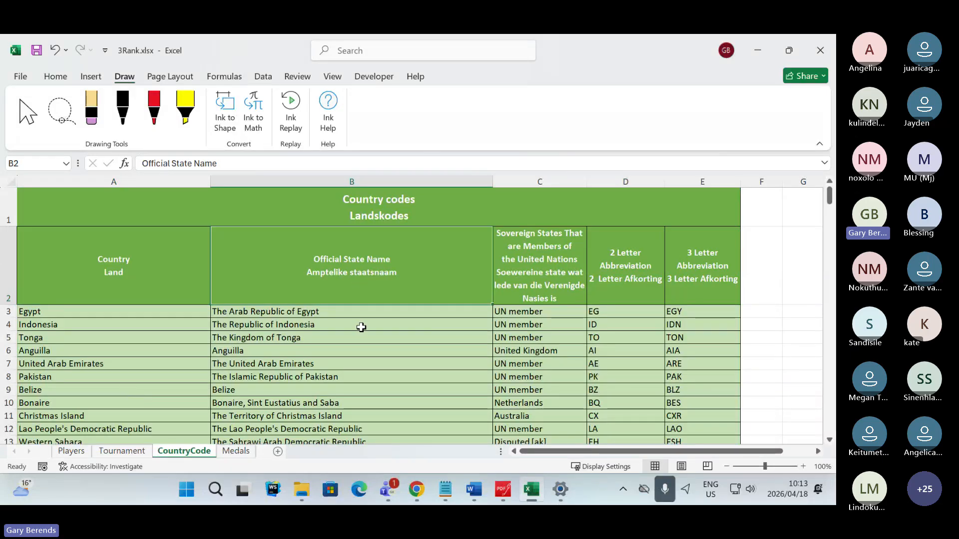
{"action": "left_click_drag", "start_coordinate": [345, 318], "coordinate": [349, 413]}
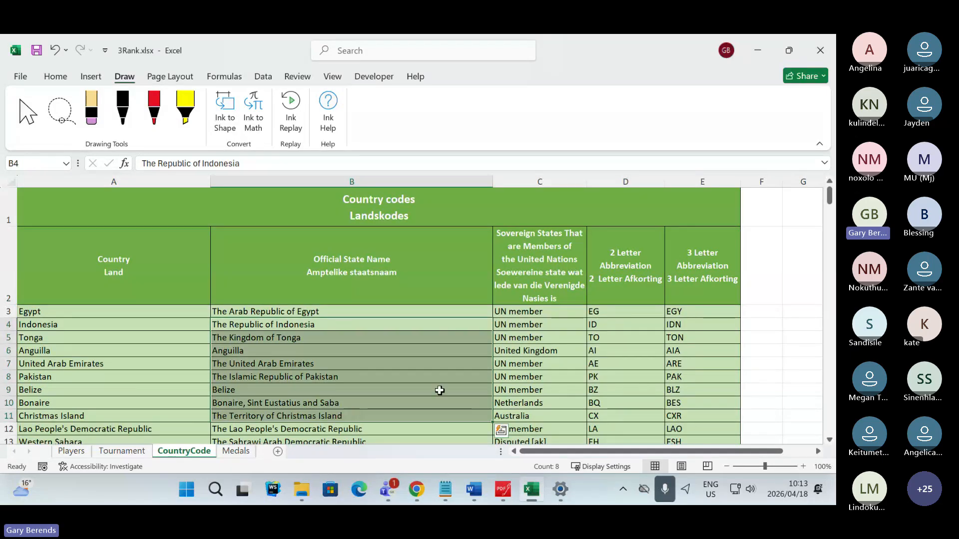
{"action": "left_click", "coordinate": [557, 339]}
{"action": "scroll", "coordinate": [544, 398], "scroll_direction": "down", "scroll_amount": 3}
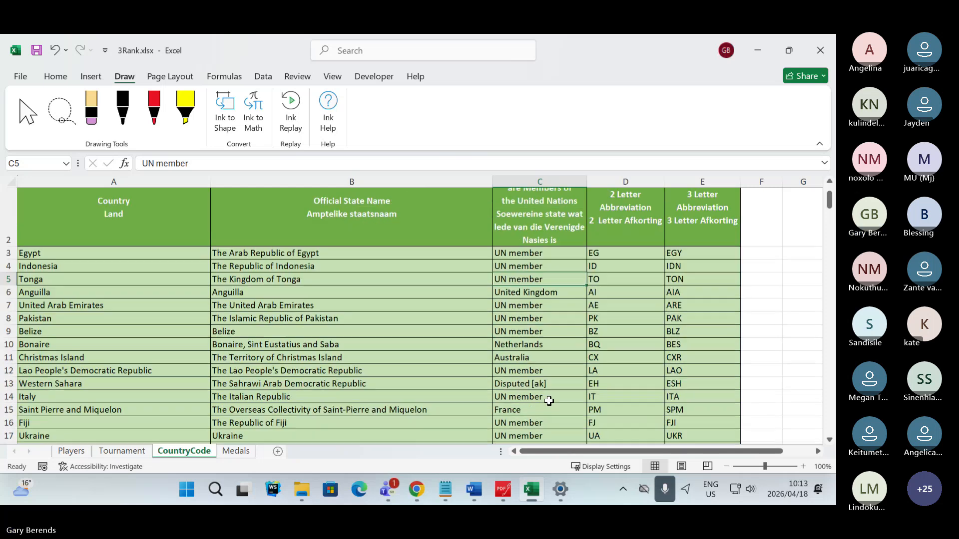
{"action": "scroll", "coordinate": [543, 398], "scroll_direction": "up", "scroll_amount": 3}
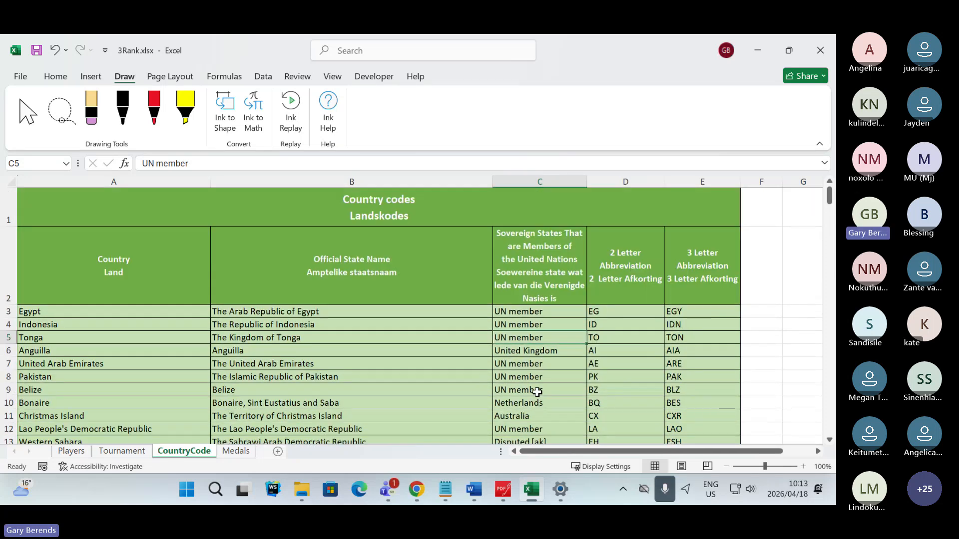
{"action": "left_click", "coordinate": [533, 246]}
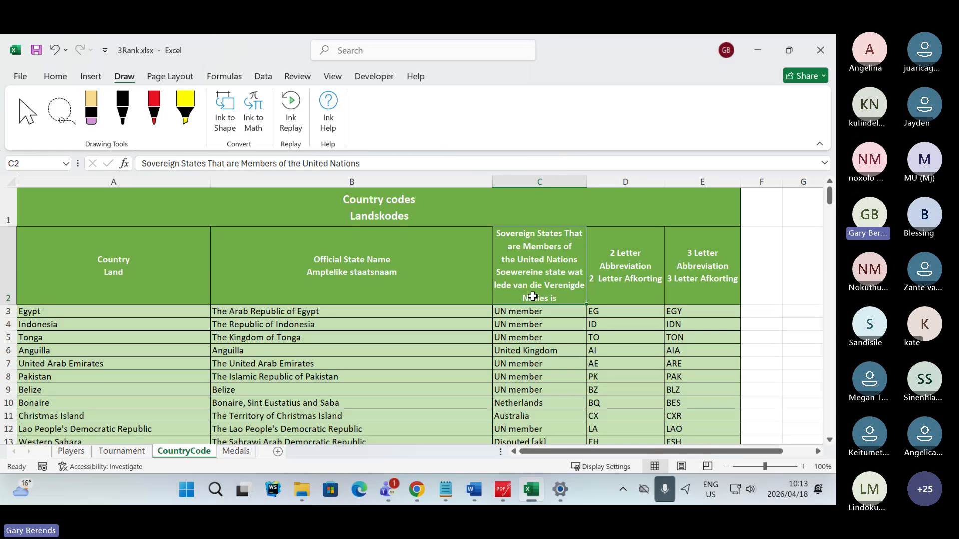
{"action": "left_click", "coordinate": [528, 350]}
{"action": "scroll", "coordinate": [526, 348], "scroll_direction": "down", "scroll_amount": 5}
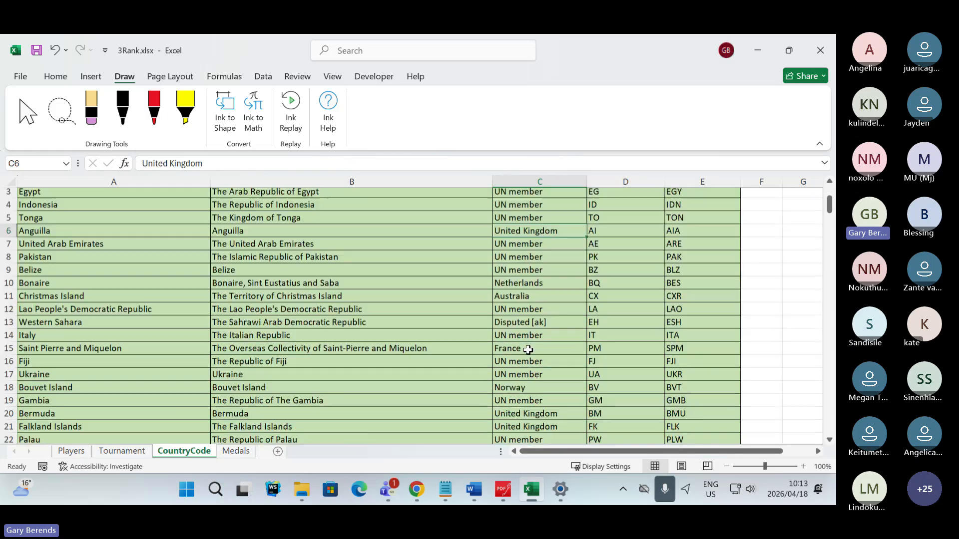
{"action": "scroll", "coordinate": [524, 346], "scroll_direction": "down", "scroll_amount": 8}
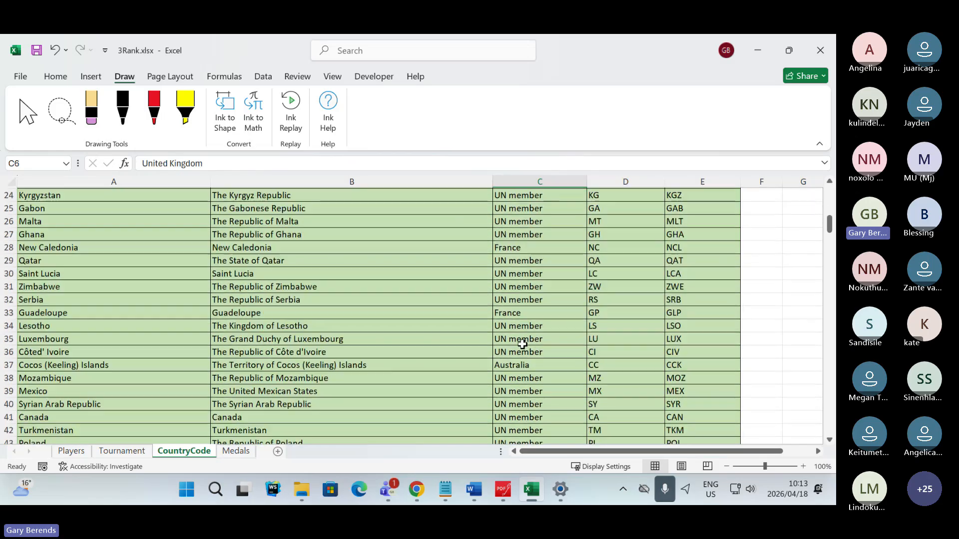
{"action": "scroll", "coordinate": [521, 341], "scroll_direction": "down", "scroll_amount": 5}
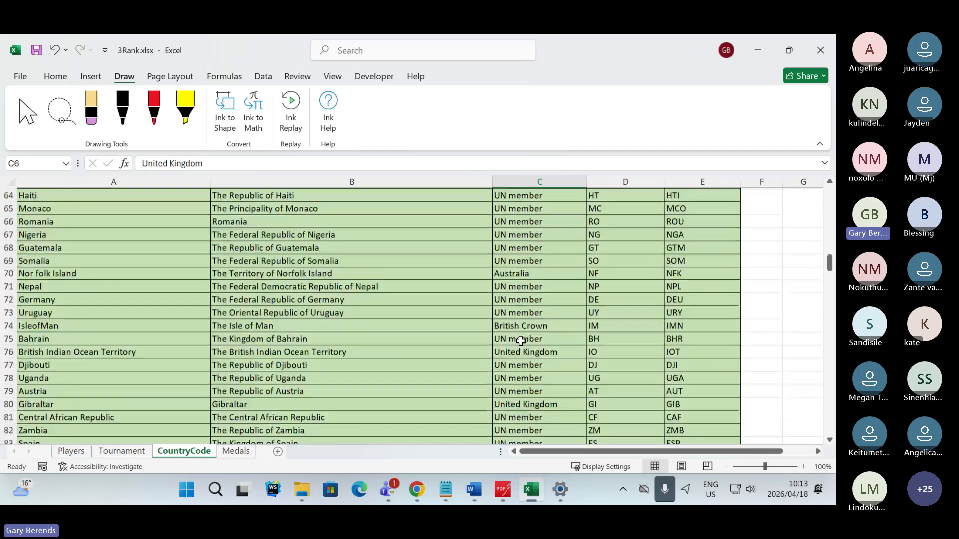
{"action": "scroll", "coordinate": [521, 342], "scroll_direction": "down", "scroll_amount": 2}
{"action": "scroll", "coordinate": [521, 340], "scroll_direction": "up", "scroll_amount": 20}
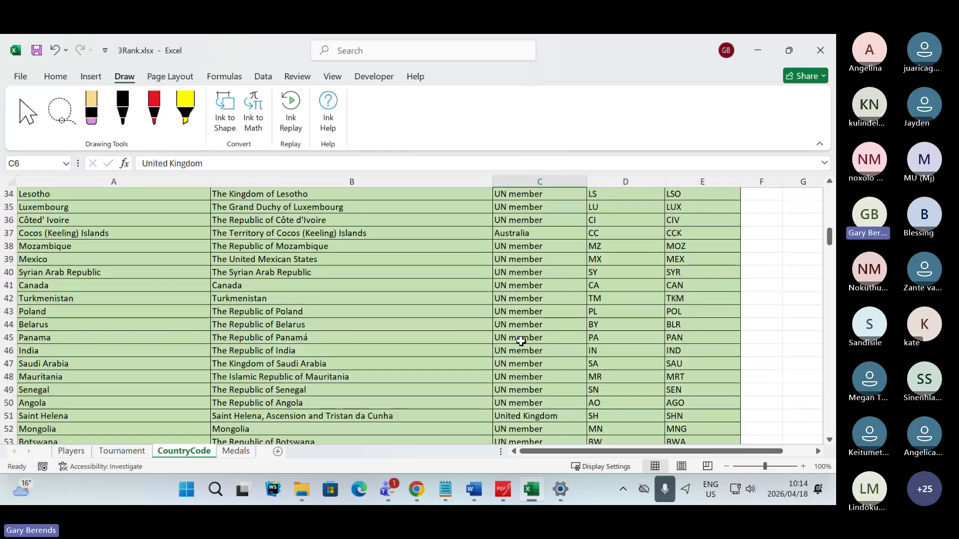
- Examine the 2 Letter Abbreviation and 3 Letter Abbreviation columns of the CountryCode worksheet
{"action": "left_click", "coordinate": [622, 313]}
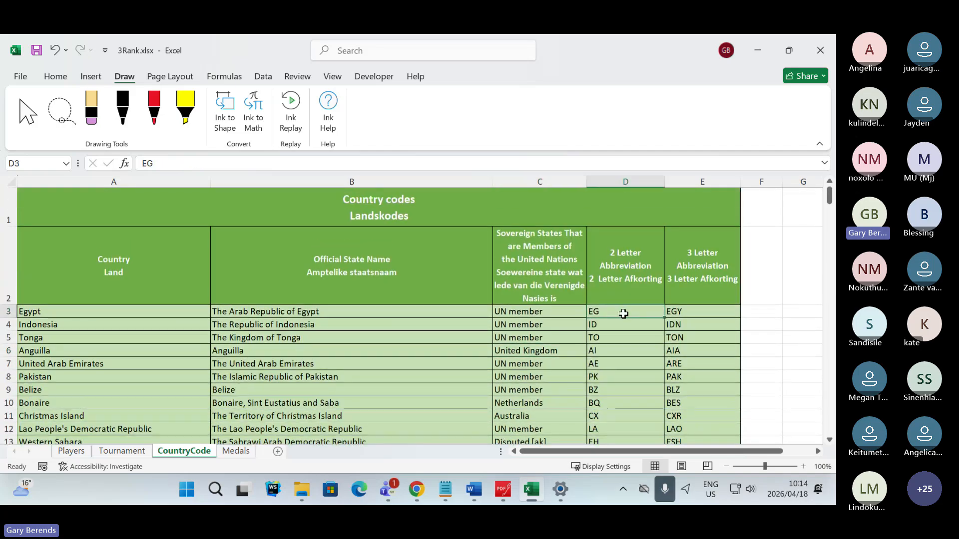
{"action": "scroll", "coordinate": [622, 313], "scroll_direction": "down", "scroll_amount": 10}
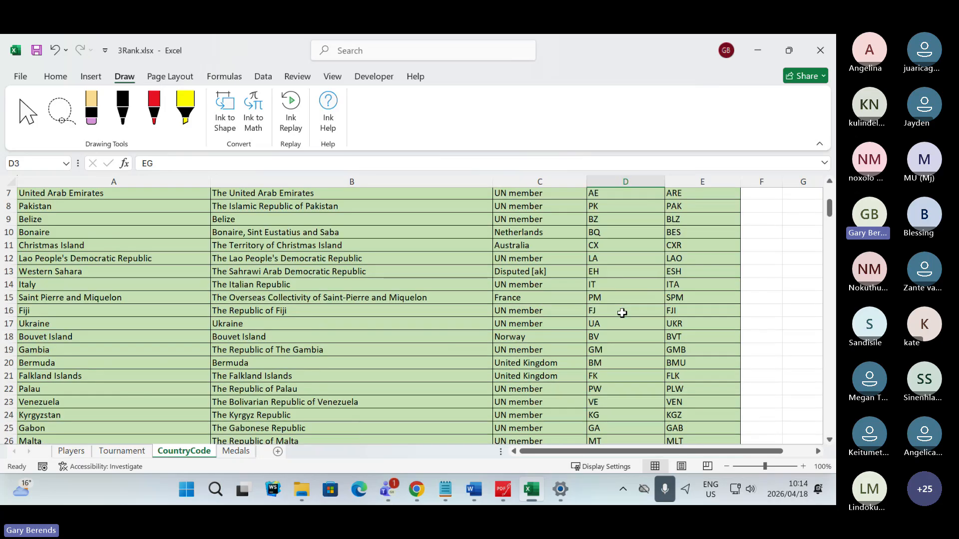
{"action": "scroll", "coordinate": [622, 313], "scroll_direction": "up", "scroll_amount": 7}
{"action": "scroll", "coordinate": [622, 313], "scroll_direction": "up", "scroll_amount": 3}
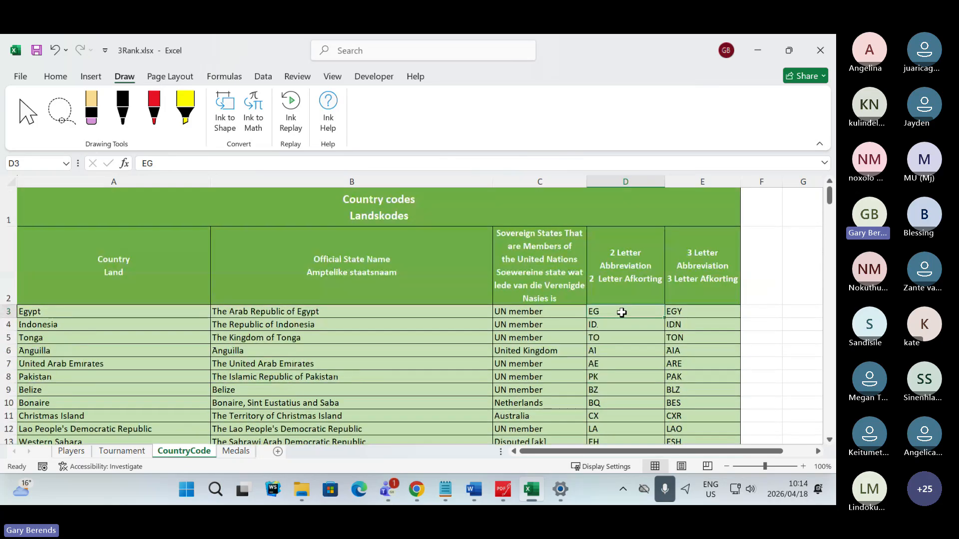
{"action": "left_click", "coordinate": [697, 311]}
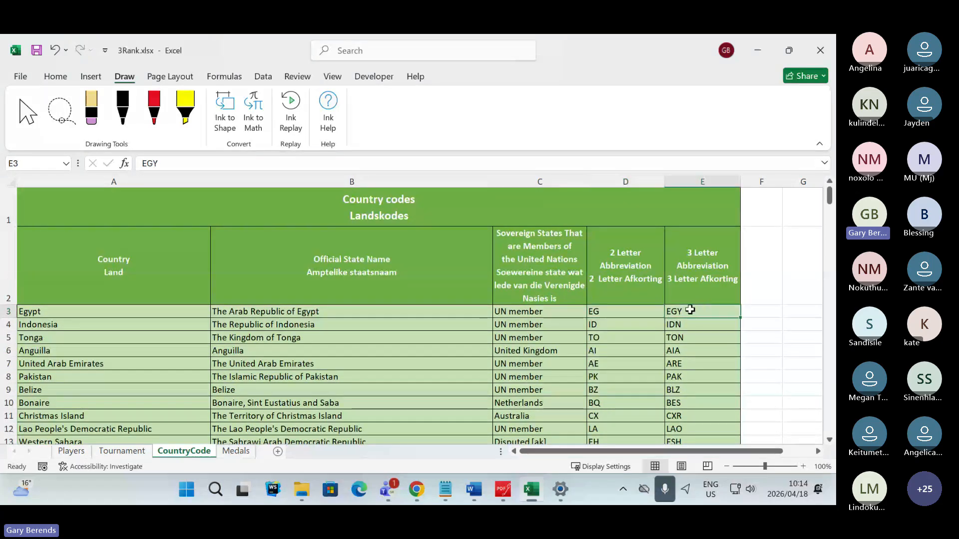
- Switch to the exam paper in PDFgear and highlight "F9" and "abbreviation will be shown" in green in Question 3.7
{"action": "left_click", "coordinate": [504, 485]}
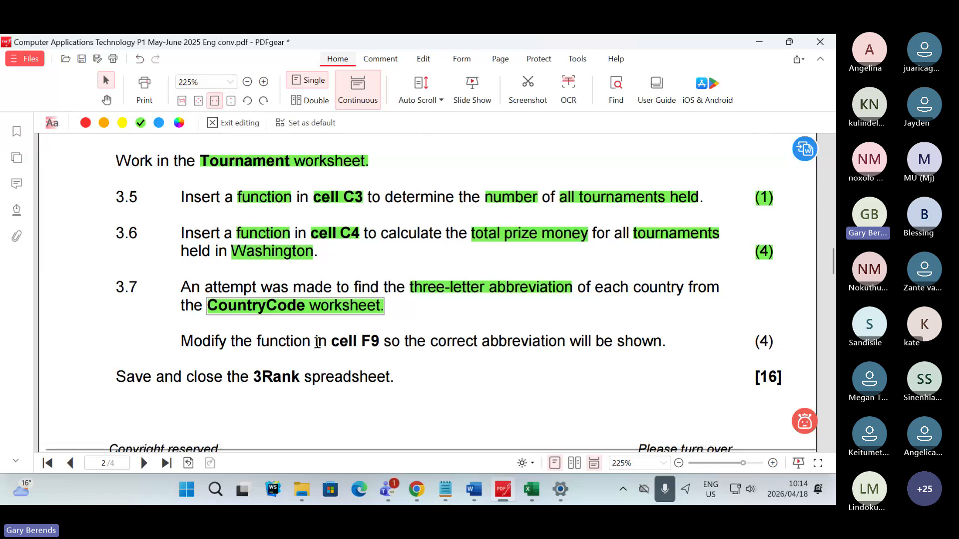
{"action": "left_click_drag", "start_coordinate": [361, 342], "coordinate": [377, 349]}
{"action": "left_click", "coordinate": [476, 367]}
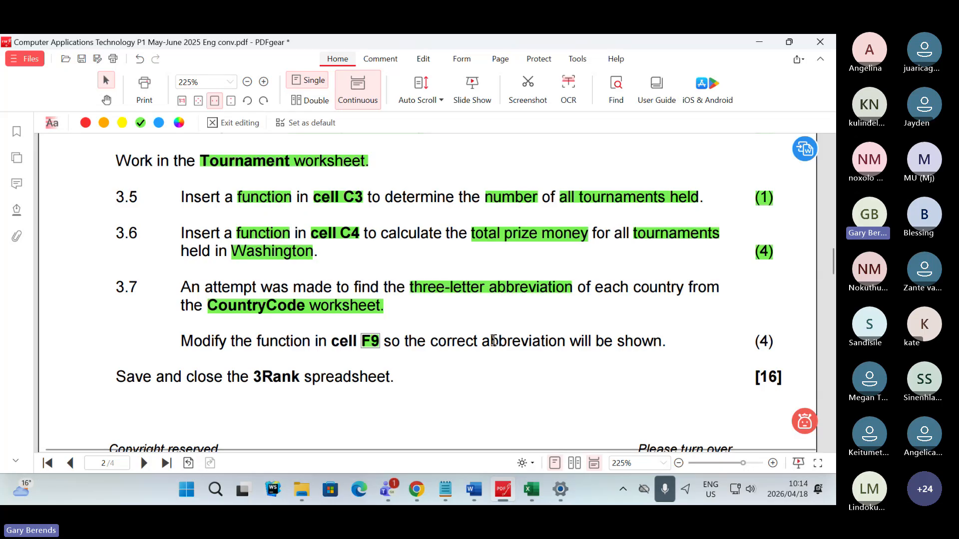
{"action": "left_click_drag", "start_coordinate": [482, 342], "coordinate": [666, 337]}
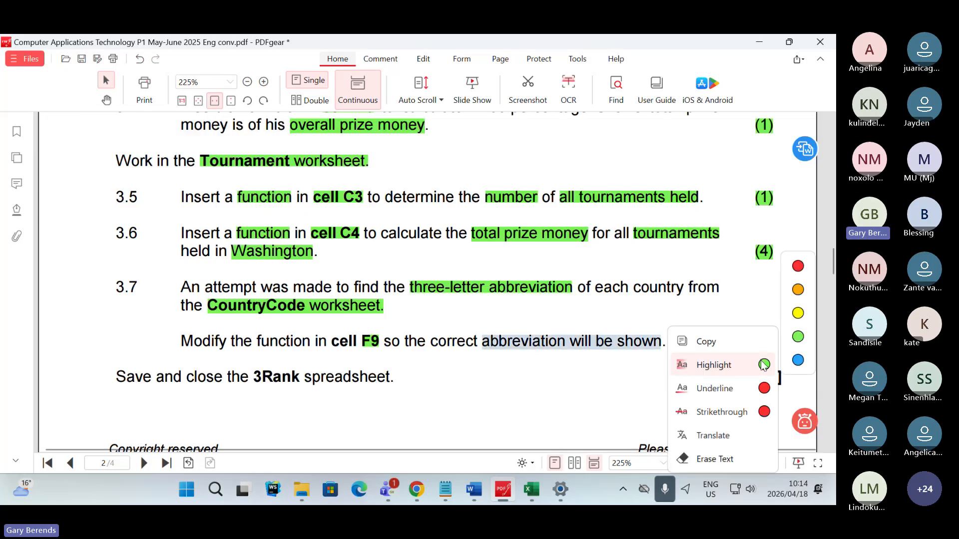
{"action": "left_click", "coordinate": [763, 364]}
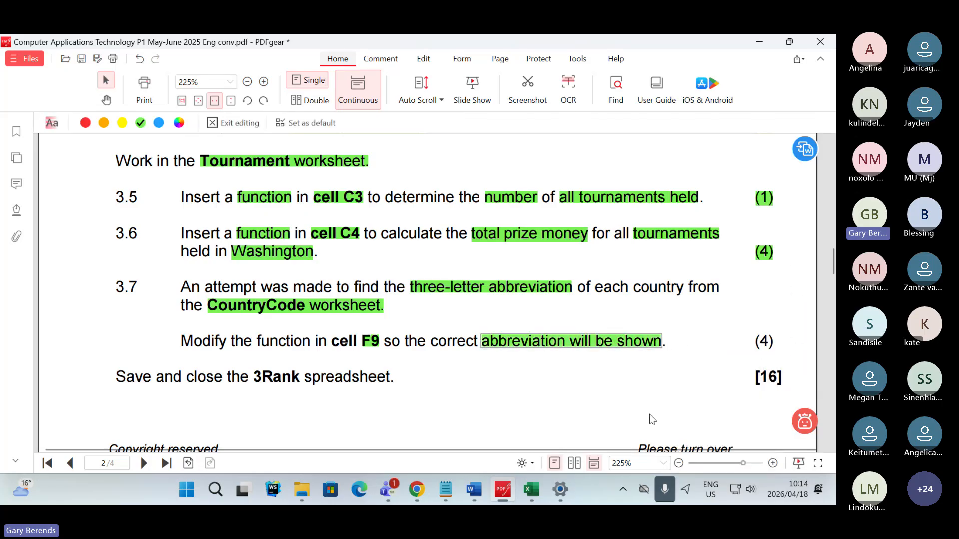
- Return to Excel, open the Tournament worksheet and inspect the function in cell F9
{"action": "left_click", "coordinate": [532, 494]}
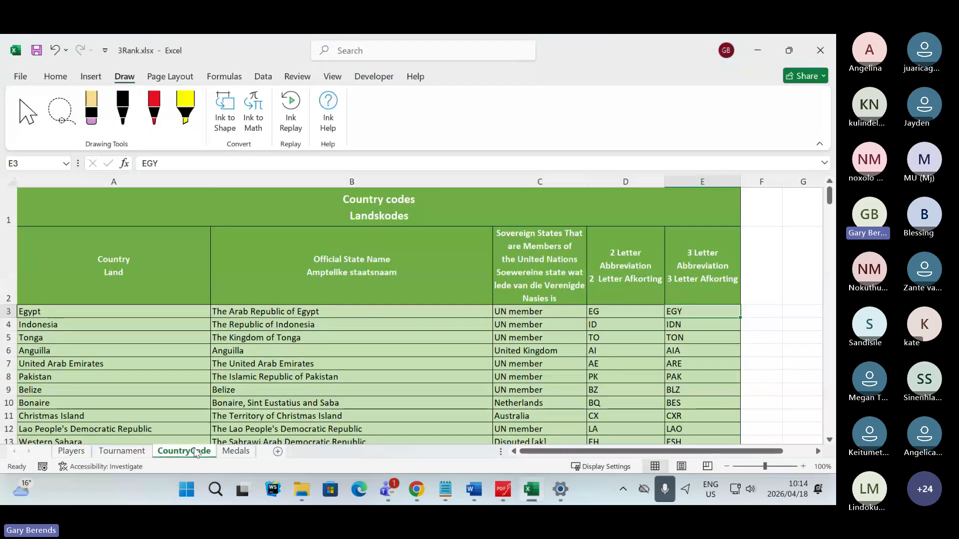
{"action": "left_click", "coordinate": [122, 451]}
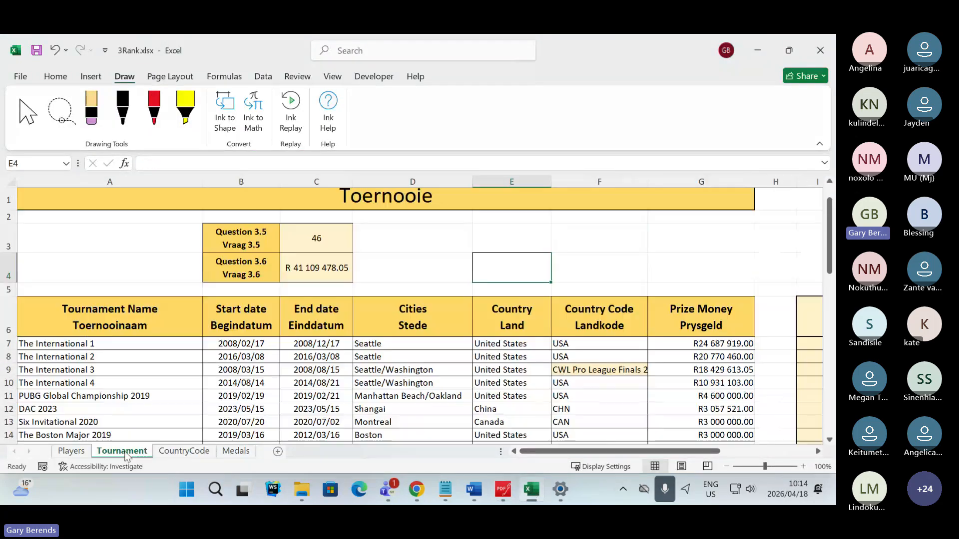
{"action": "left_click", "coordinate": [596, 366]}
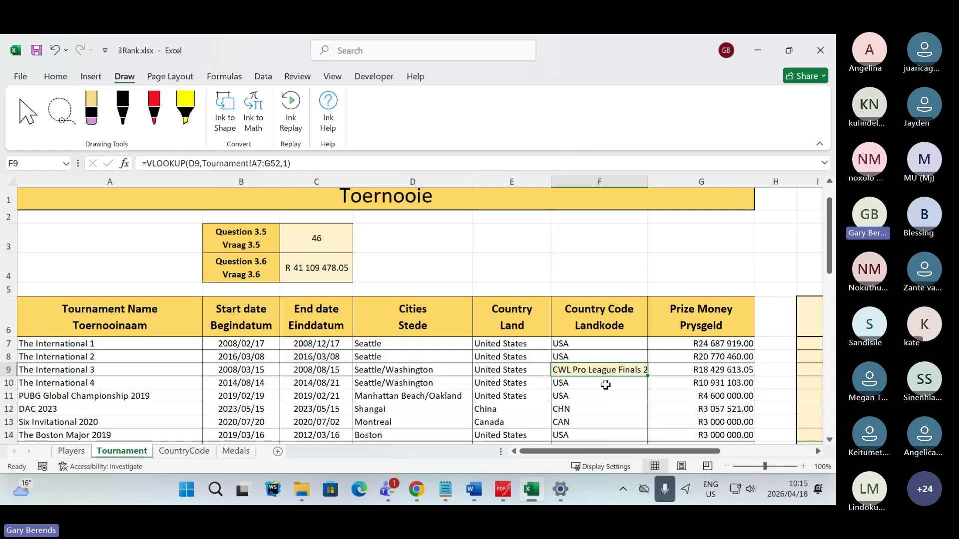
- Compare the Country and Country Code entries in rows 12 to 17 of the Tournament worksheet with cell F9
{"action": "scroll", "coordinate": [605, 384], "scroll_direction": "down", "scroll_amount": 1}
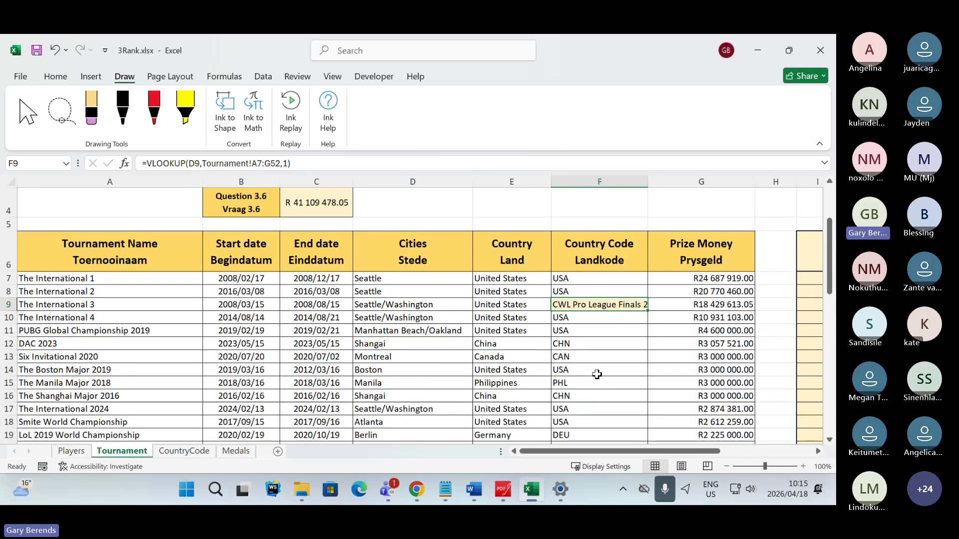
{"action": "left_click", "coordinate": [558, 344]}
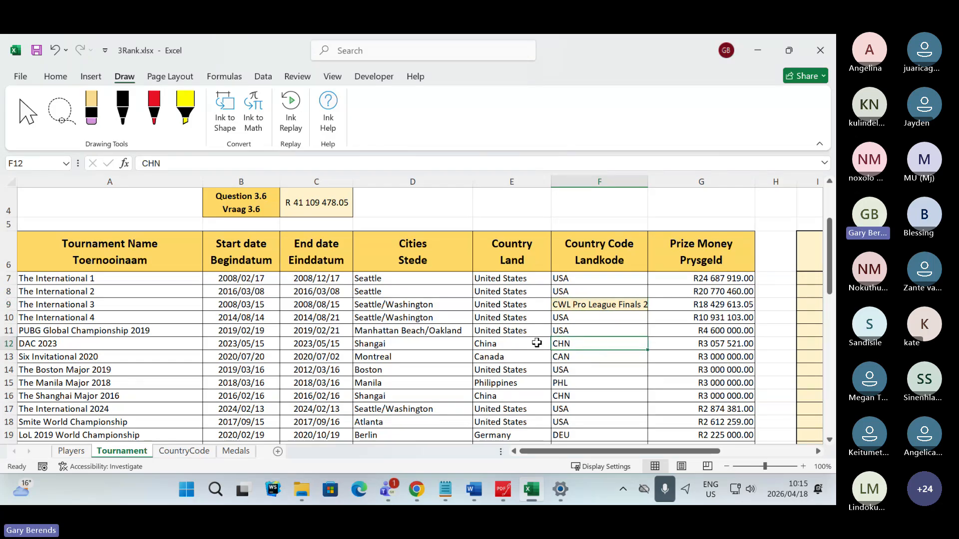
{"action": "left_click", "coordinate": [491, 343]}
{"action": "left_click", "coordinate": [574, 357]}
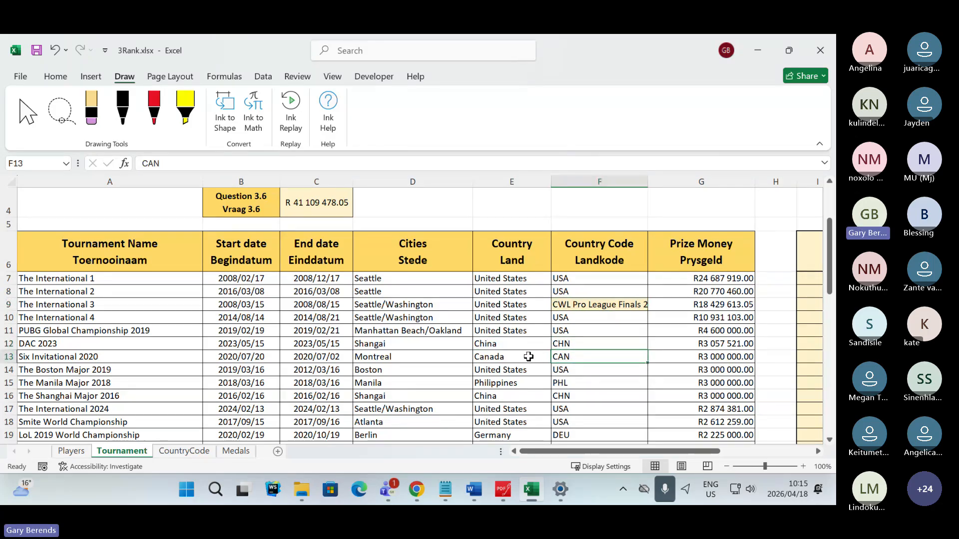
{"action": "left_click", "coordinate": [509, 357]}
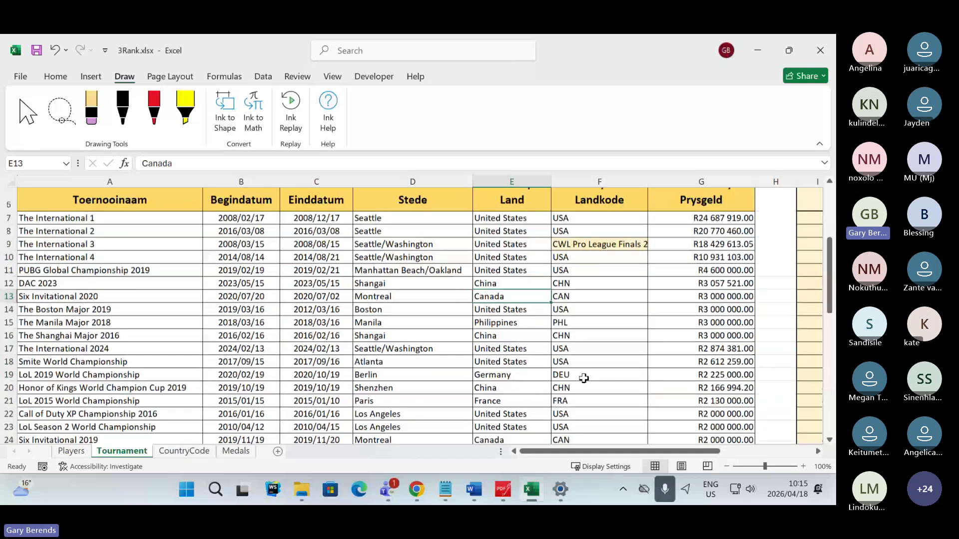
{"action": "scroll", "coordinate": [581, 377], "scroll_direction": "down", "scroll_amount": 2}
{"action": "left_click", "coordinate": [578, 317]}
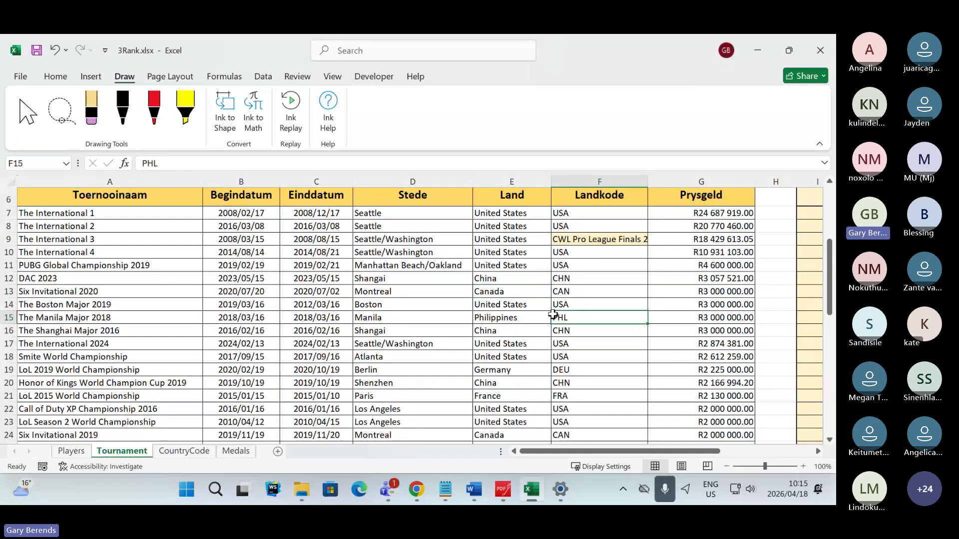
{"action": "left_click", "coordinate": [494, 331]}
{"action": "left_click", "coordinate": [496, 345]}
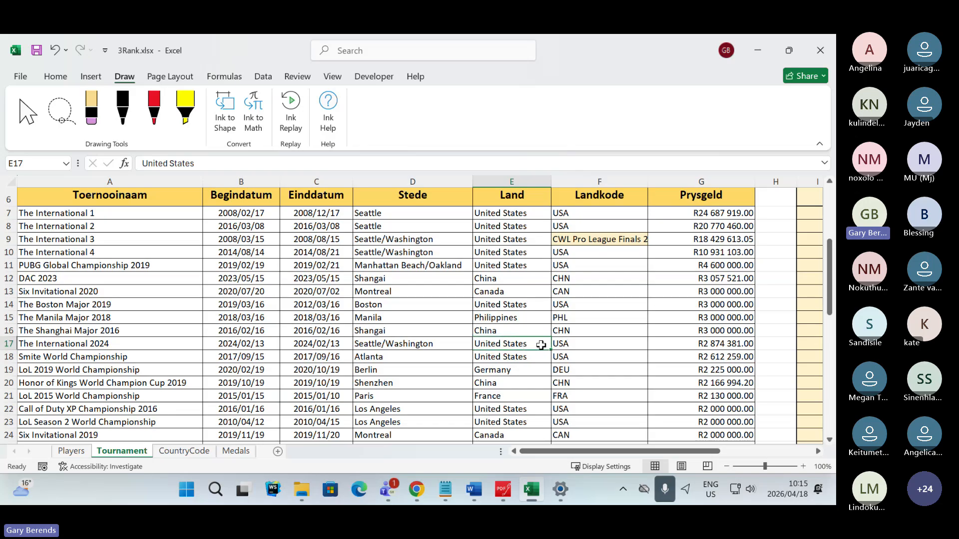
{"action": "left_click", "coordinate": [564, 343]}
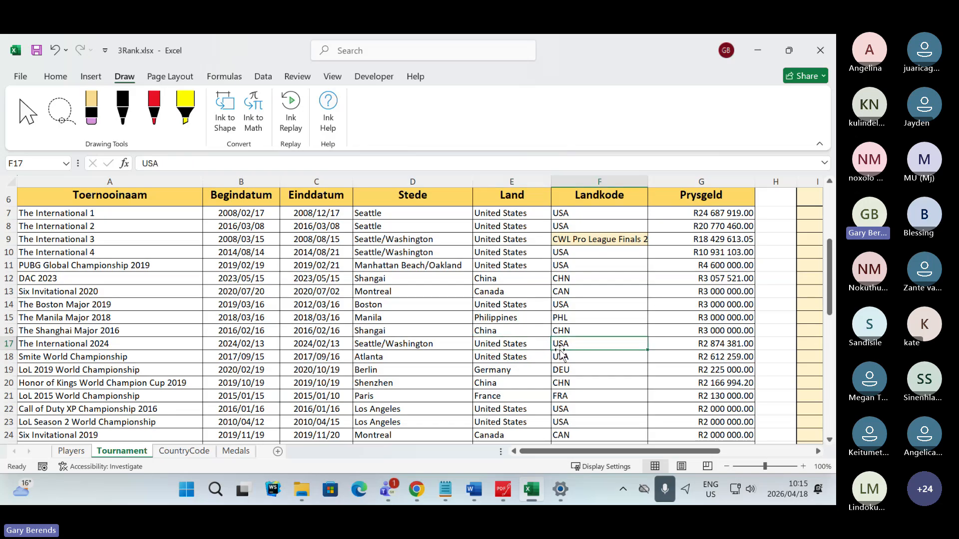
{"action": "left_click", "coordinate": [595, 234]}
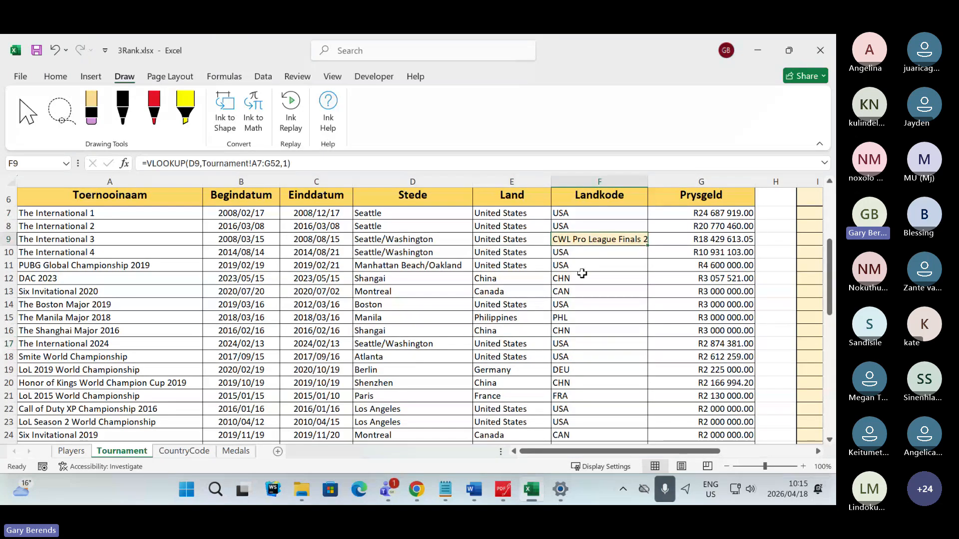
- Switch to the exam paper in PDFgear and highlight the (4) mark allocation of Question 3.7 in green
{"action": "left_click", "coordinate": [503, 492]}
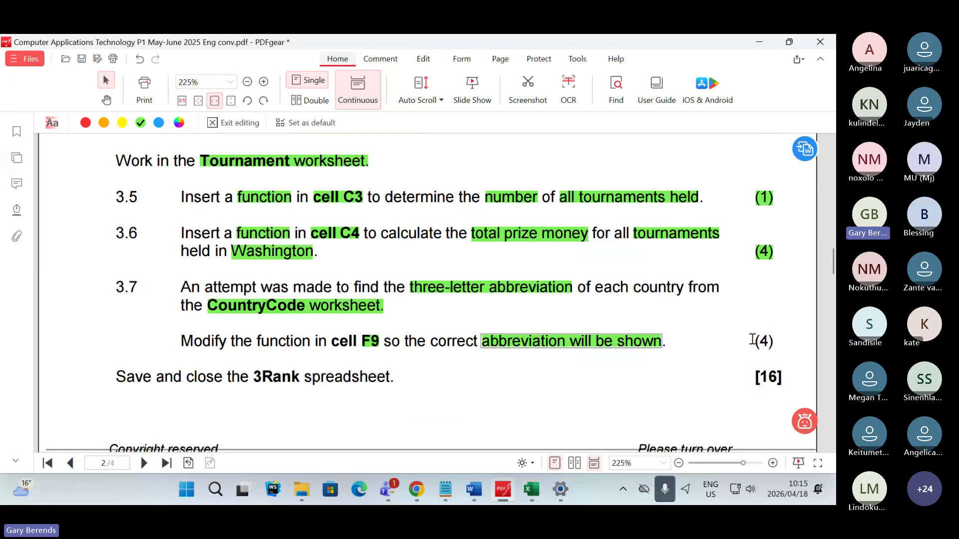
{"action": "left_click_drag", "start_coordinate": [752, 342], "coordinate": [789, 343]}
{"action": "right_click", "coordinate": [767, 345]}
{"action": "left_click", "coordinate": [821, 365]}
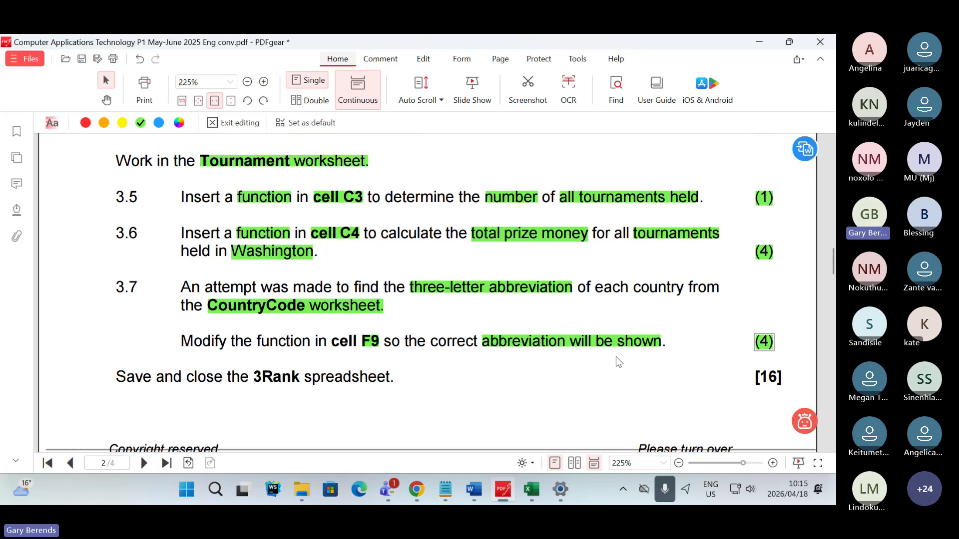
- Switch to Teams to read the replies in the meeting chat, and return to the exam paper in PDFgear
{"action": "key", "text": "alt+Tab"}
{"action": "key", "text": "alt+Tab"}
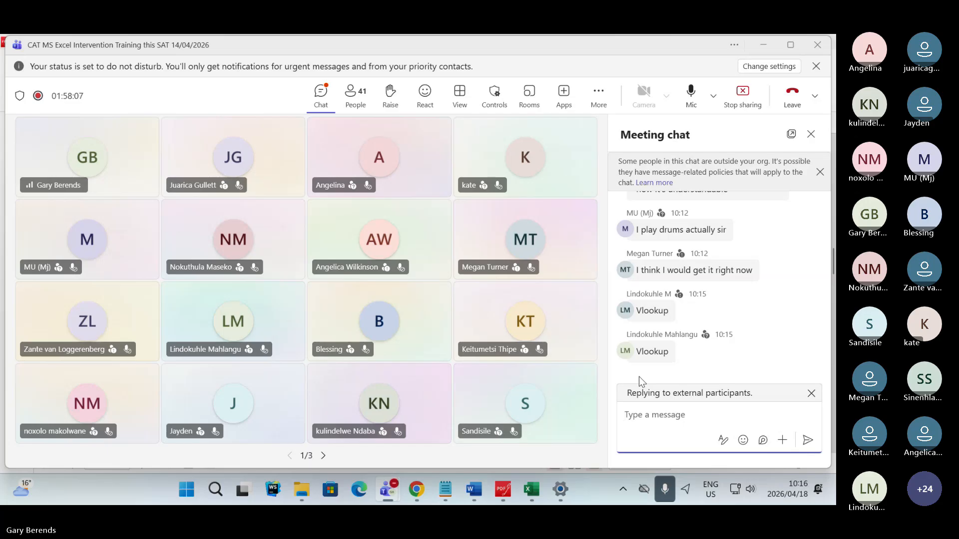
{"action": "left_click", "coordinate": [503, 492]}
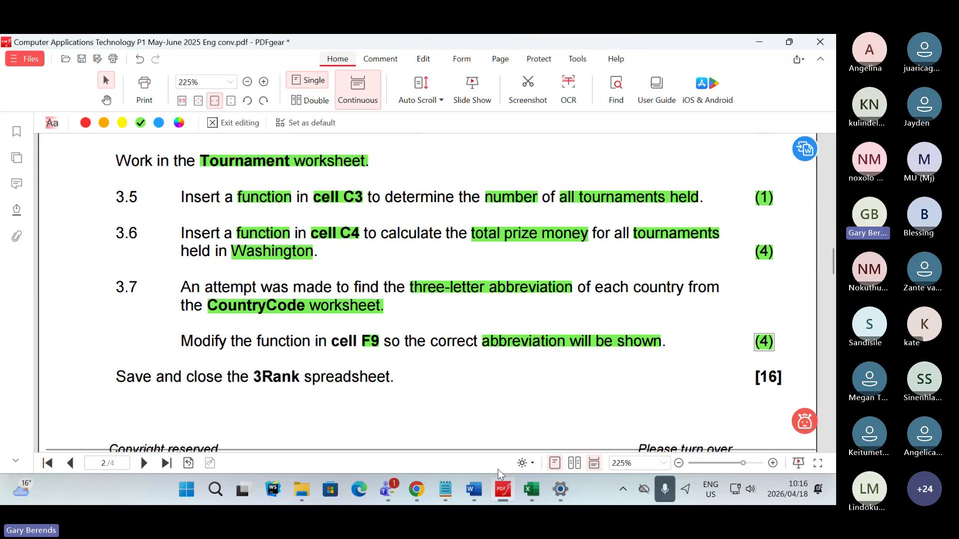
- Switch to Excel and examine the country in E9 and the VLOOKUP function in F9 of the Tournament worksheet
{"action": "left_click", "coordinate": [532, 490]}
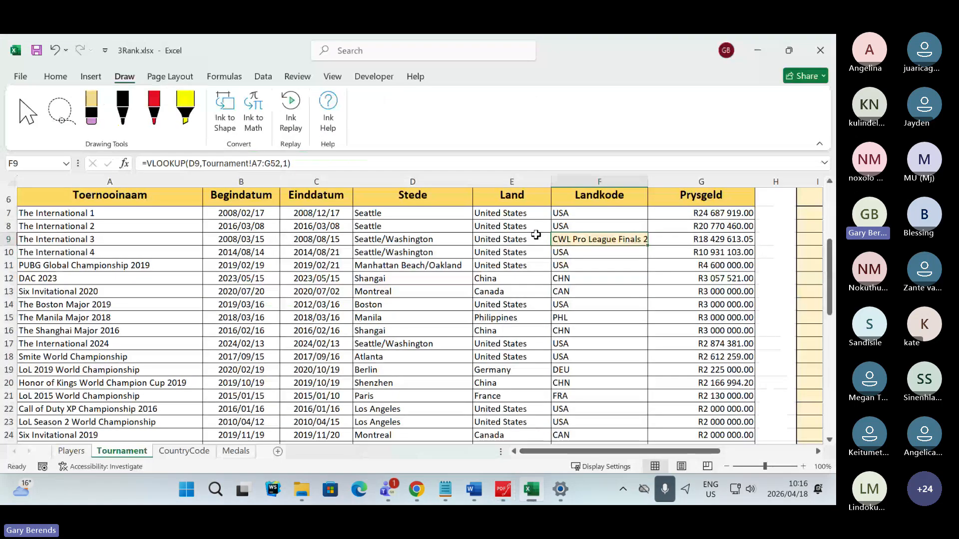
{"action": "left_click", "coordinate": [495, 239]}
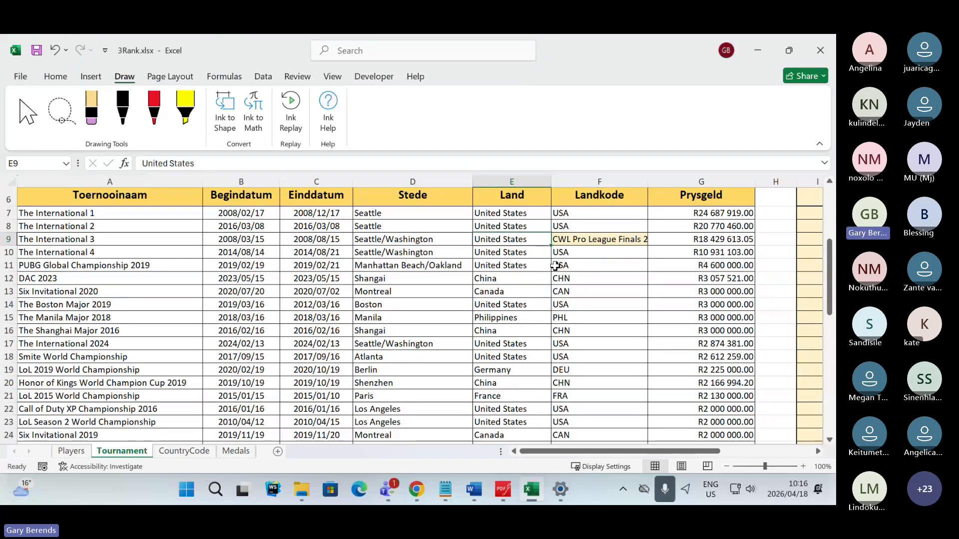
{"action": "left_click", "coordinate": [614, 240]}
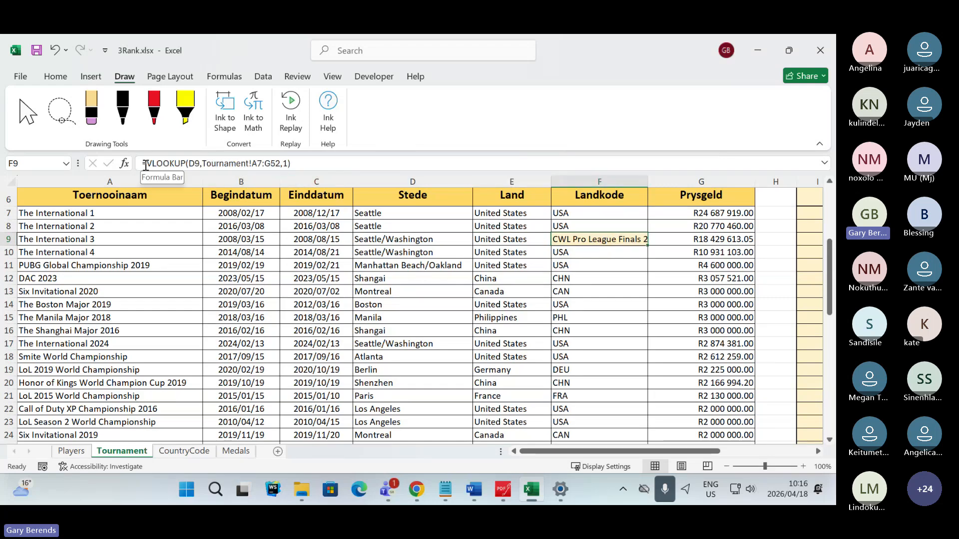
{"action": "left_click_drag", "start_coordinate": [145, 165], "coordinate": [184, 166]}
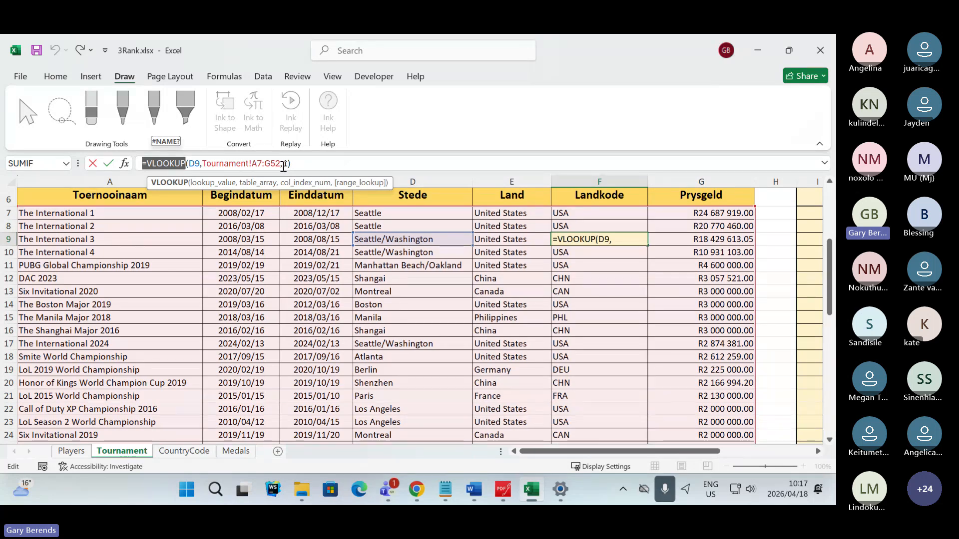
{"action": "left_click", "coordinate": [198, 164]}
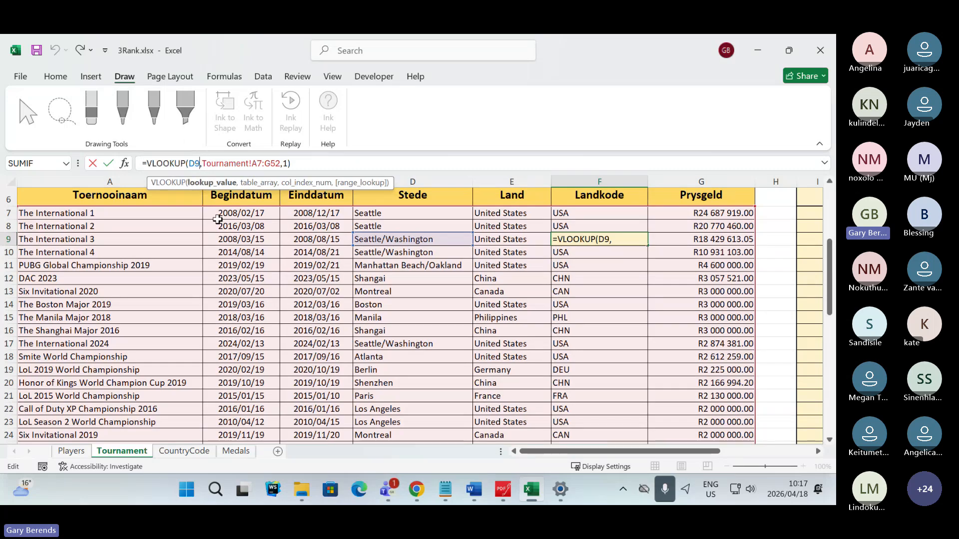
{"action": "key", "text": "BackSpace"}
{"action": "key", "text": "BackSpace"}
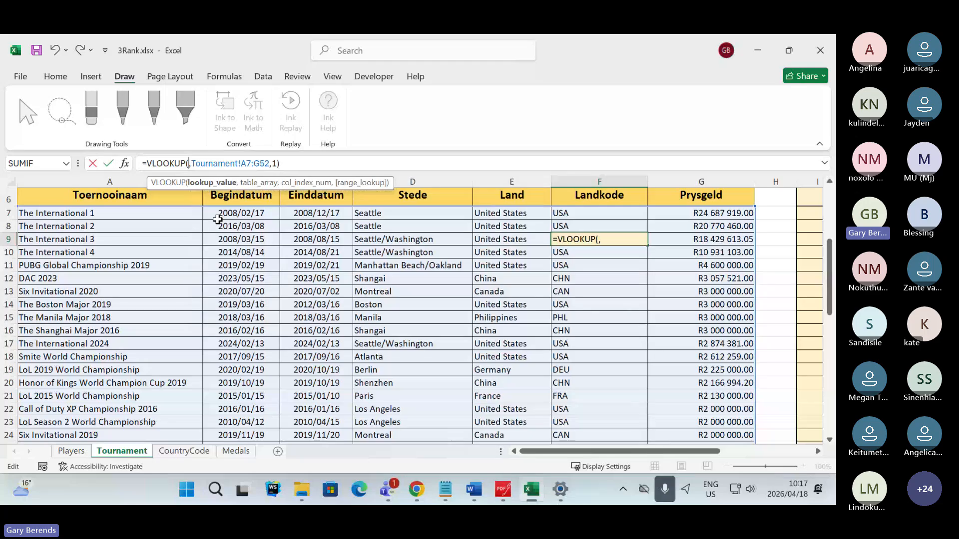
{"action": "type", "text": "E"}
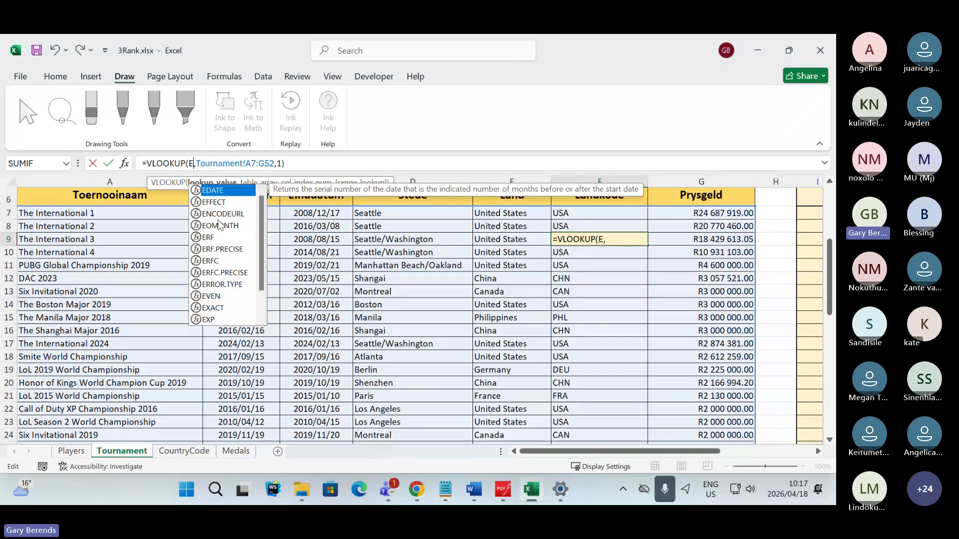
{"action": "type", "text": "9"}
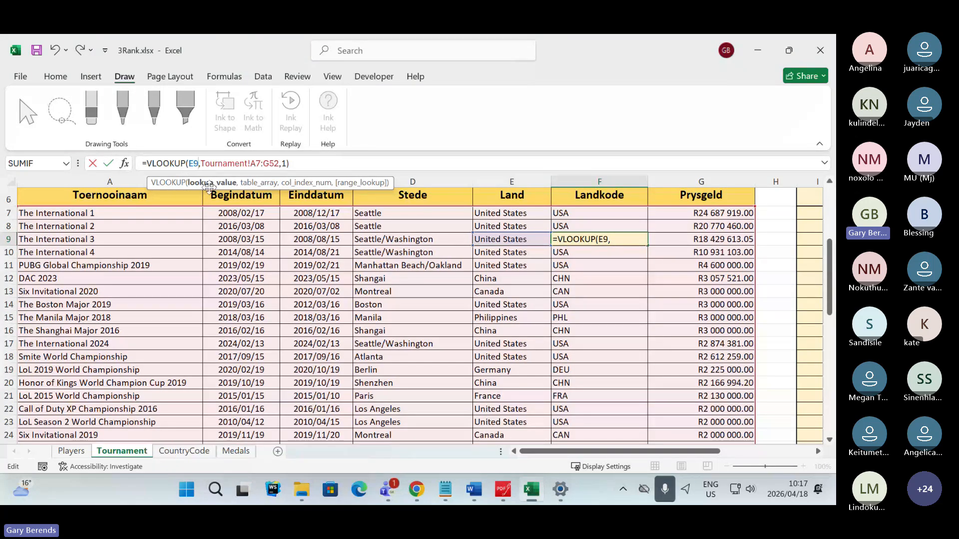
{"action": "left_click", "coordinate": [229, 164]}
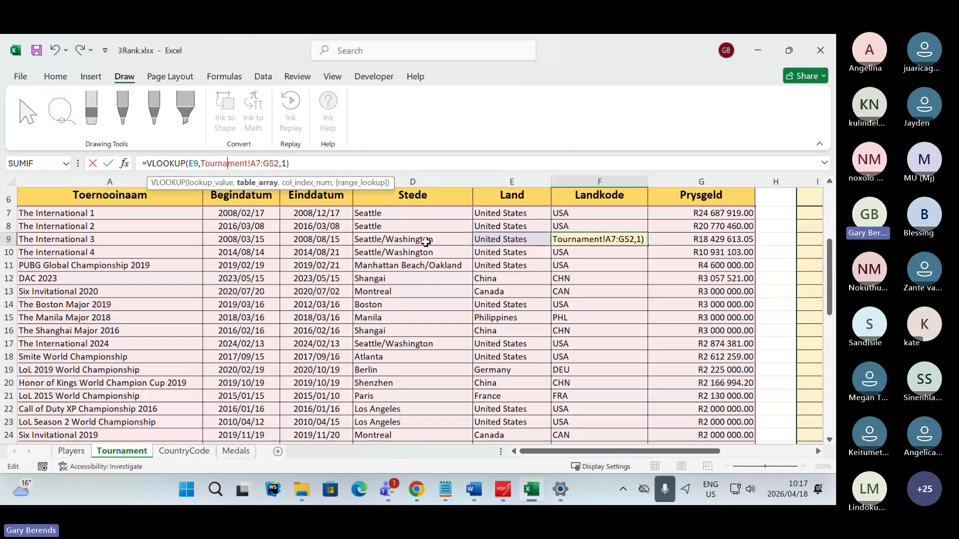
{"action": "key", "text": "Escape"}
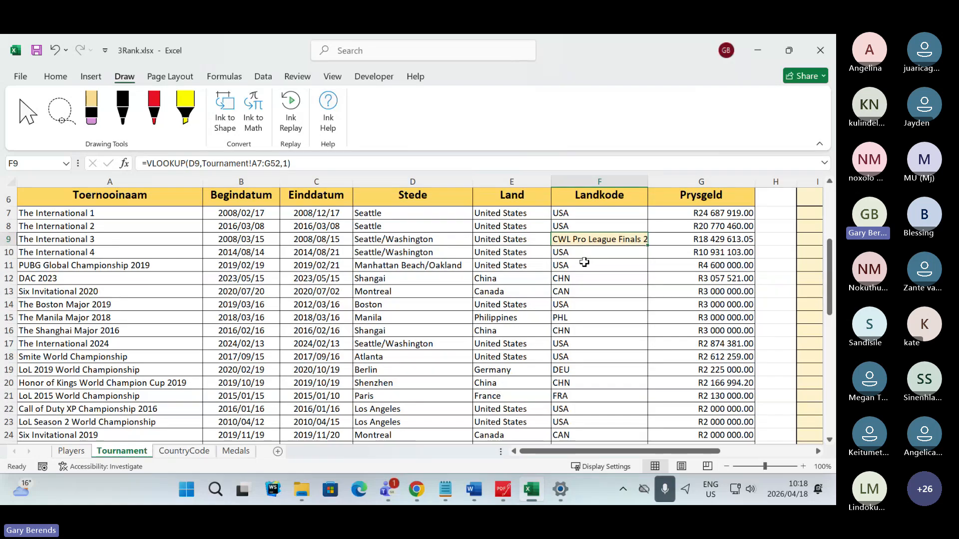
- Clear Tournament cell F9 and insert a new VLOOKUP function by searching for vlookup in the function list
{"action": "key", "text": "Delete"}
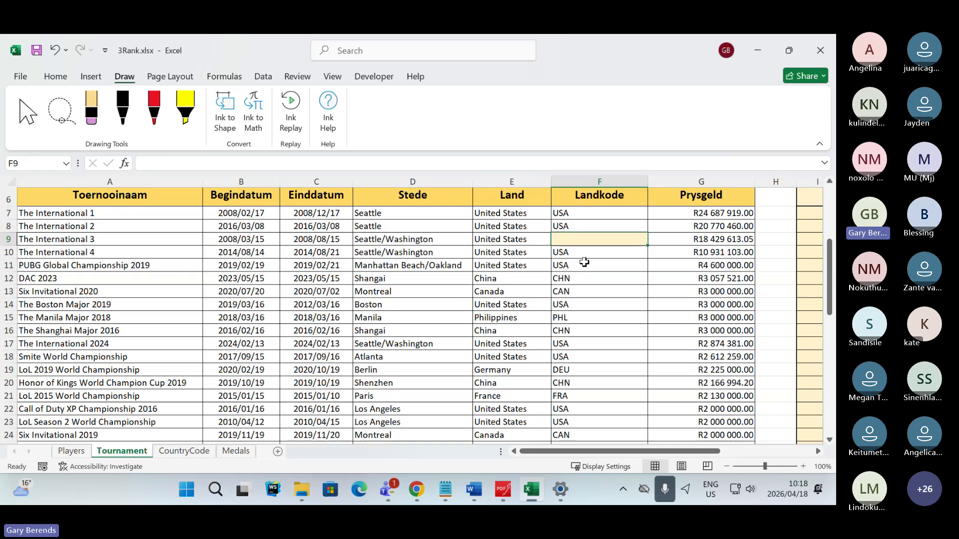
{"action": "left_click", "coordinate": [124, 163]}
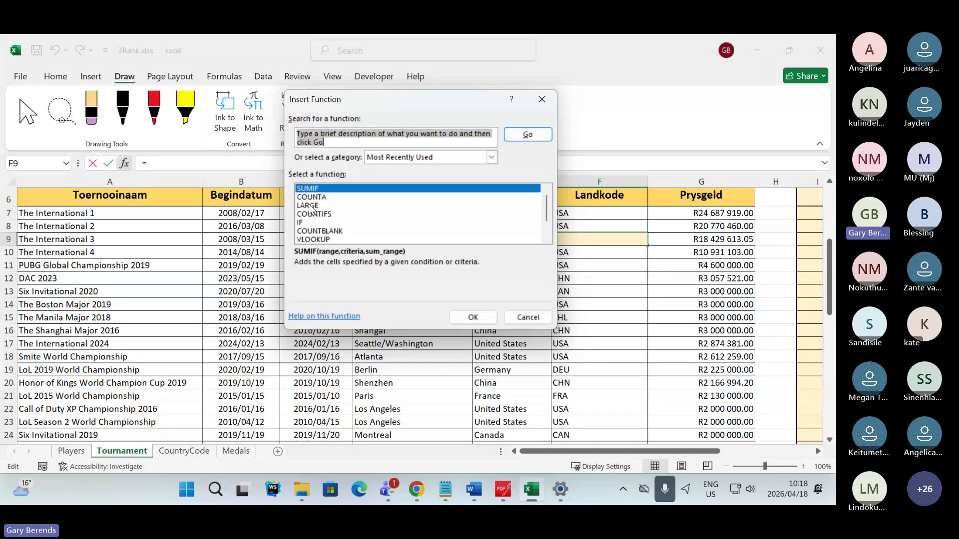
{"action": "type", "text": "vlo"}
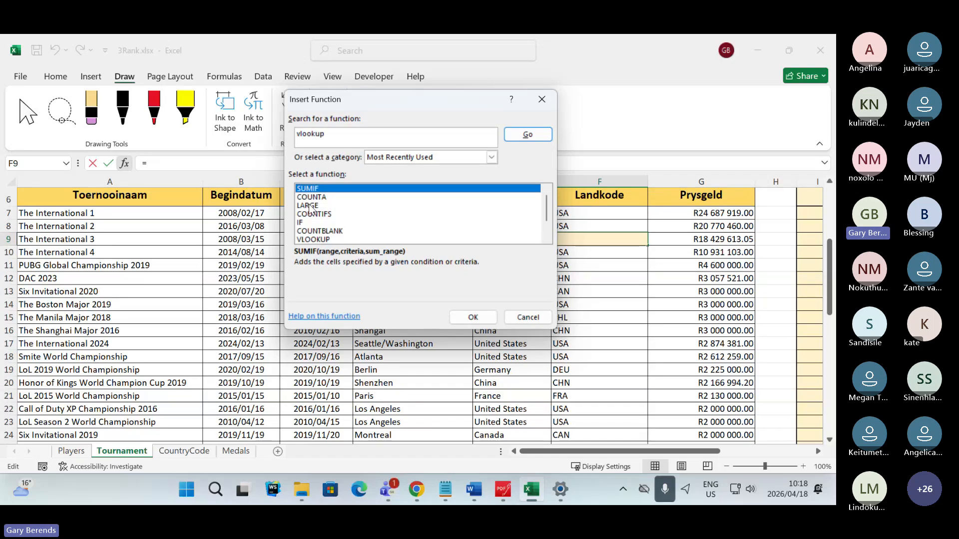
{"action": "type", "text": "okup"}
{"action": "key", "text": "Return"}
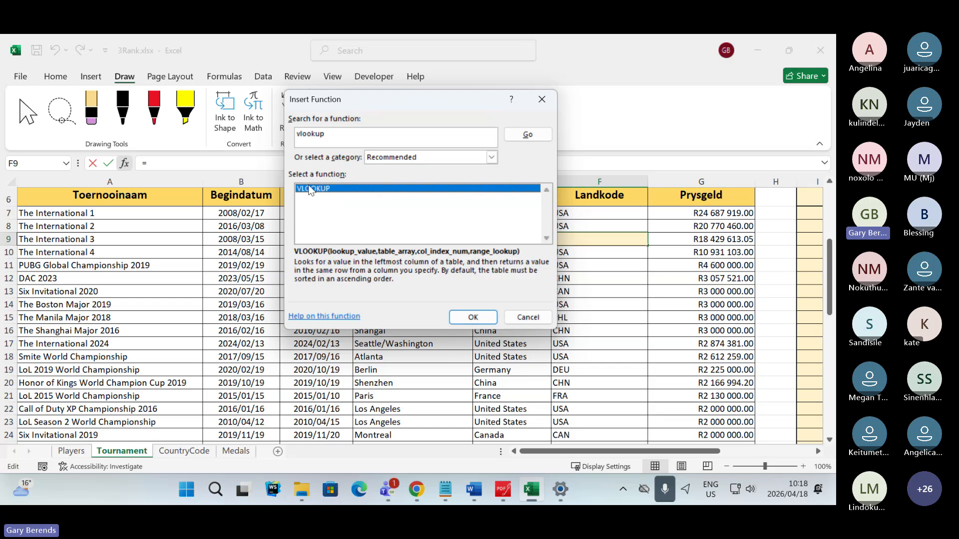
{"action": "double_click", "coordinate": [325, 190]}
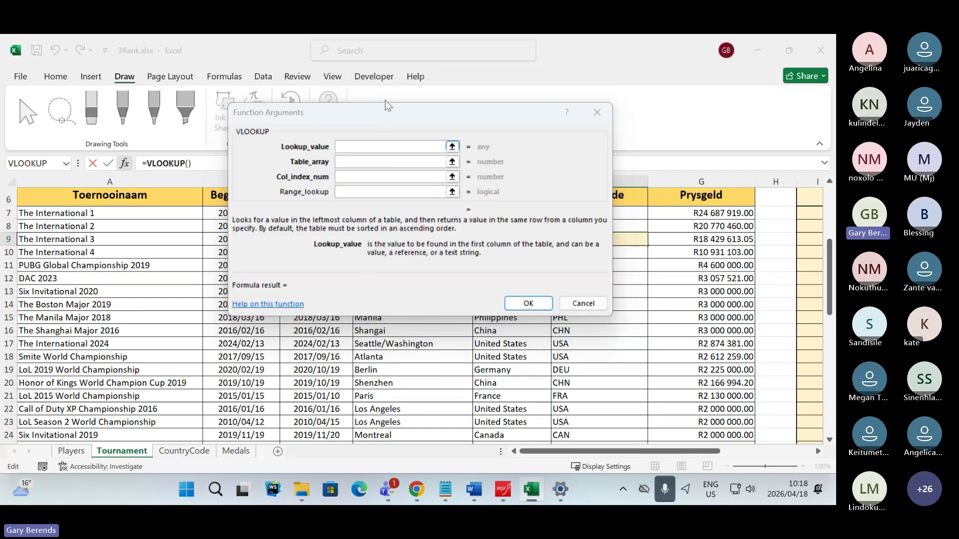
- Set the VLOOKUP's Lookup_value to E9, the country of The International 3
{"action": "left_click_drag", "start_coordinate": [384, 115], "coordinate": [276, 268]}
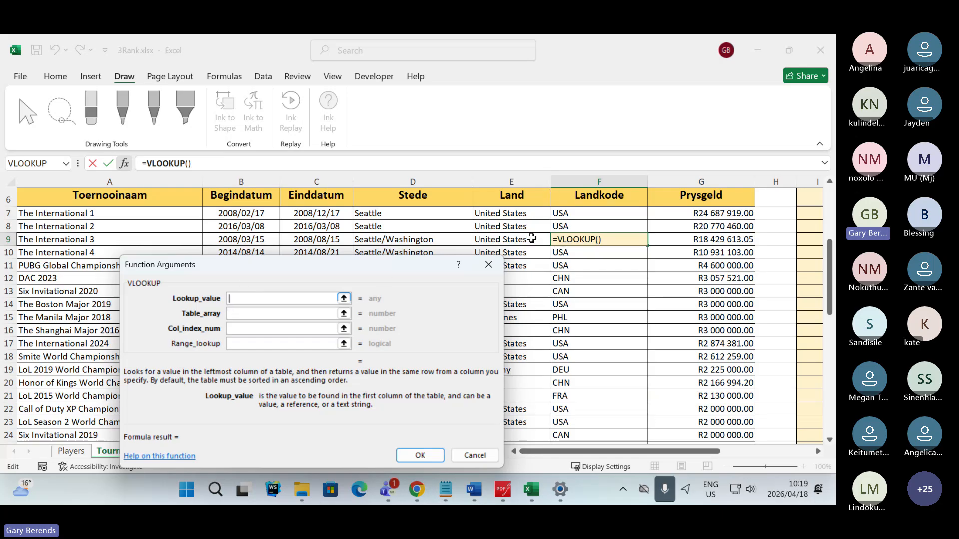
{"action": "left_click", "coordinate": [503, 239]}
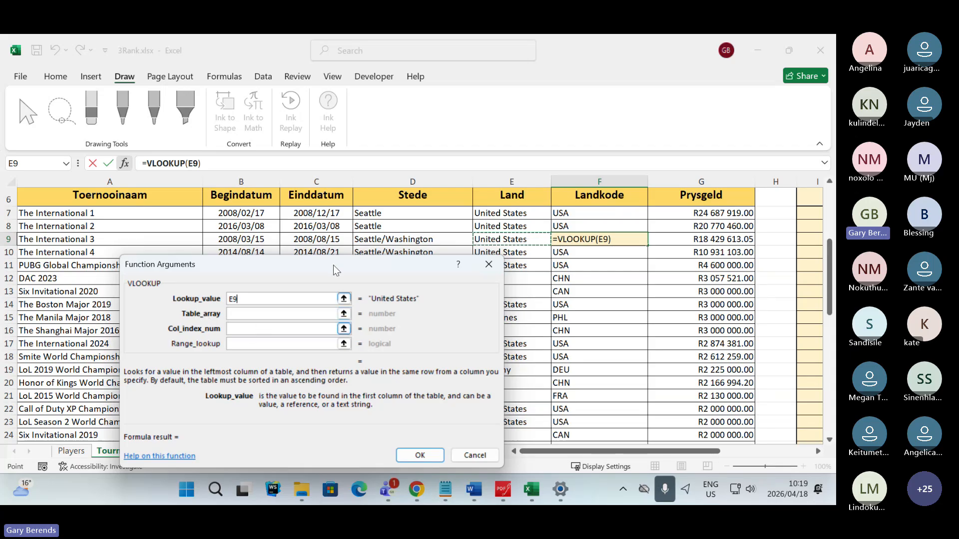
{"action": "left_click_drag", "start_coordinate": [336, 271], "coordinate": [557, 90]}
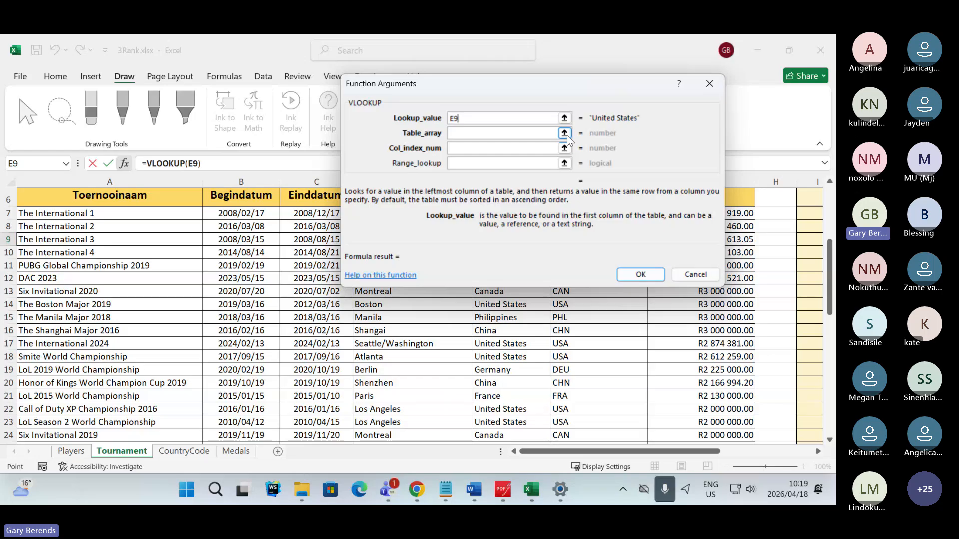
- Set the Table_array to the country code data in A3:E250 of the CountryCode worksheet
{"action": "key", "text": "Tab"}
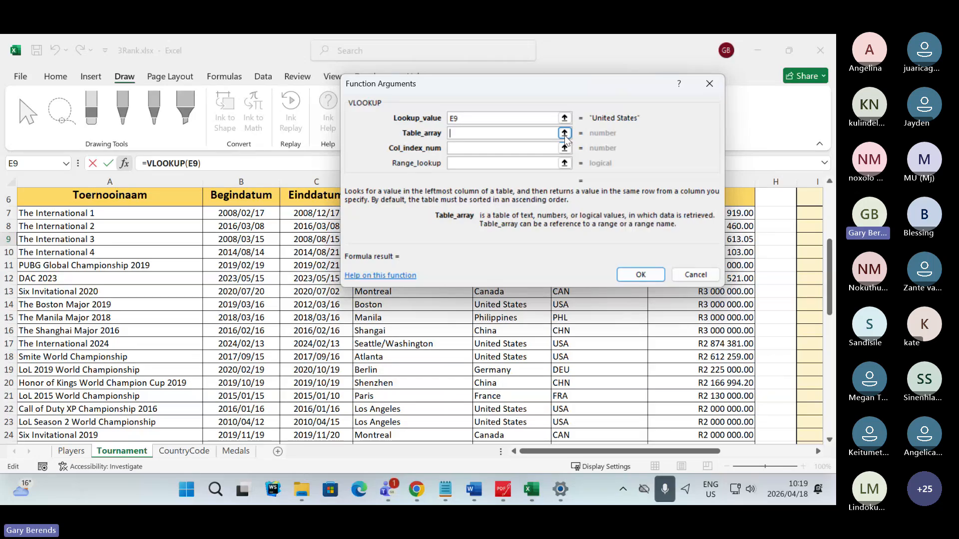
{"action": "left_click", "coordinate": [184, 451]}
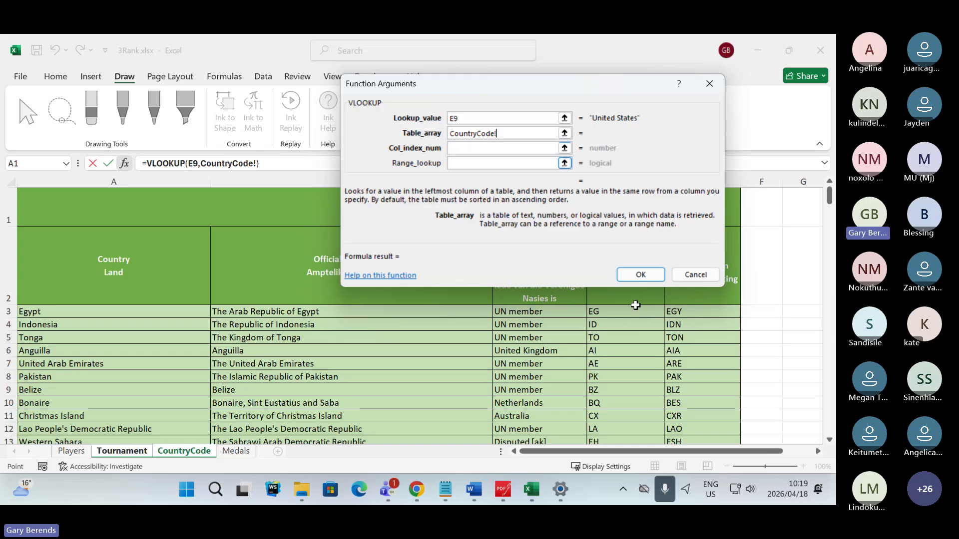
{"action": "left_click_drag", "start_coordinate": [562, 84], "coordinate": [425, 324]}
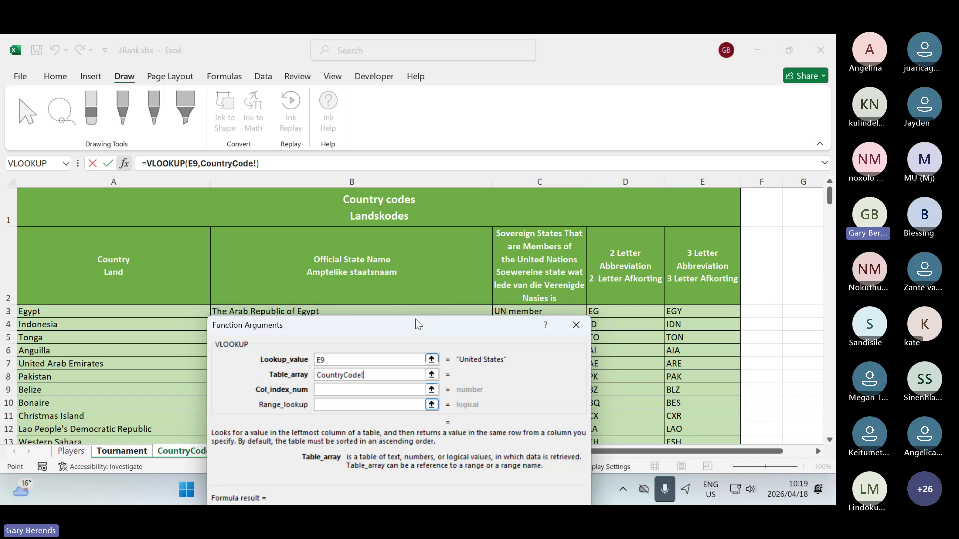
{"action": "left_click_drag", "start_coordinate": [413, 326], "coordinate": [542, 81]}
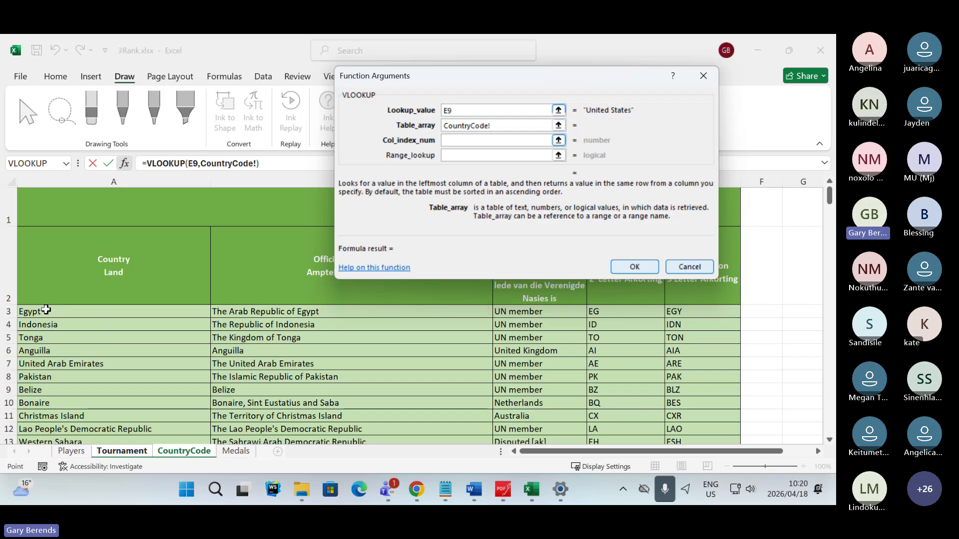
{"action": "left_click_drag", "start_coordinate": [46, 310], "coordinate": [710, 417]}
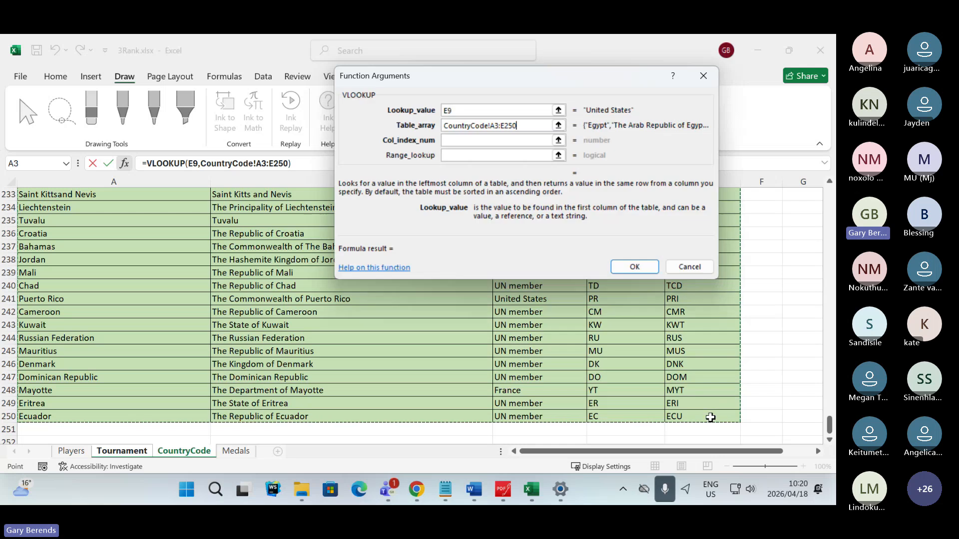
{"action": "left_click_drag", "start_coordinate": [563, 79], "coordinate": [422, 127]}
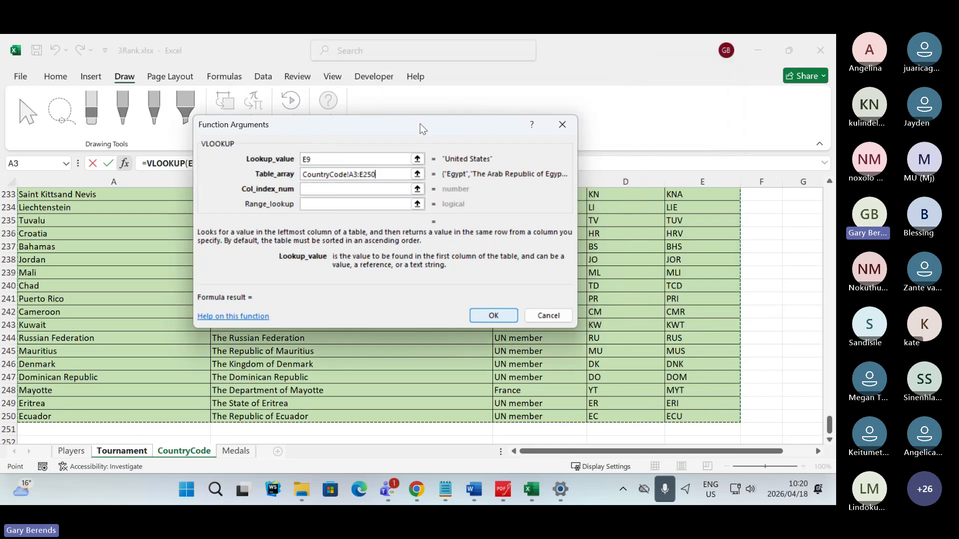
- Check the column order on the CountryCode worksheet and set Col_index_num to 5 for the 3 Letter Abbreviation column
{"action": "left_click", "coordinate": [320, 160]}
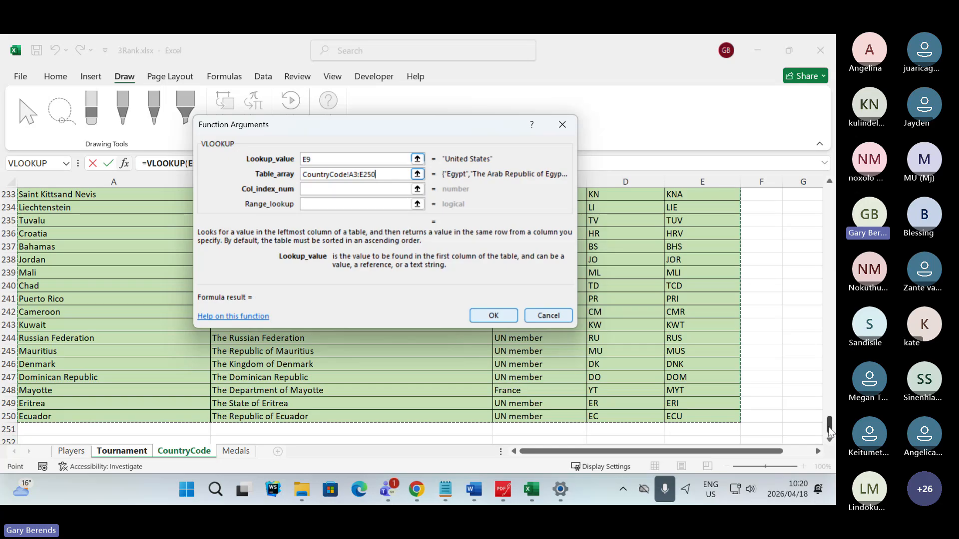
{"action": "left_click_drag", "start_coordinate": [829, 430], "coordinate": [829, 199]}
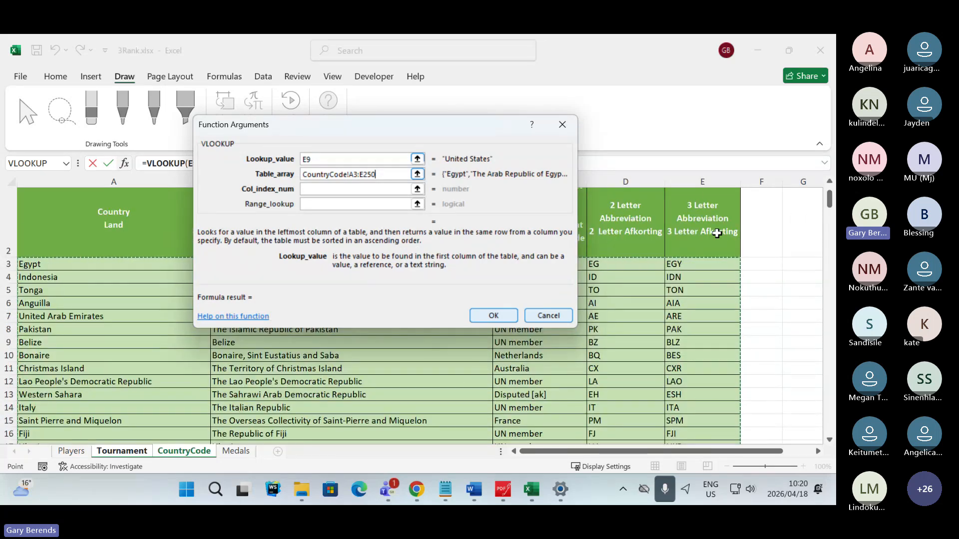
{"action": "left_click", "coordinate": [322, 189]}
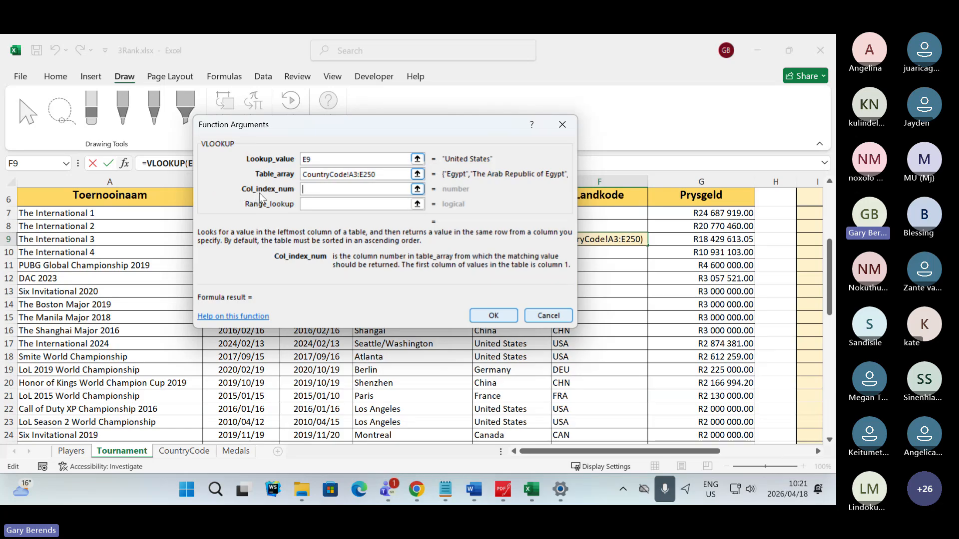
{"action": "left_click", "coordinate": [205, 451]}
{"action": "left_click_drag", "start_coordinate": [374, 189], "coordinate": [305, 189]}
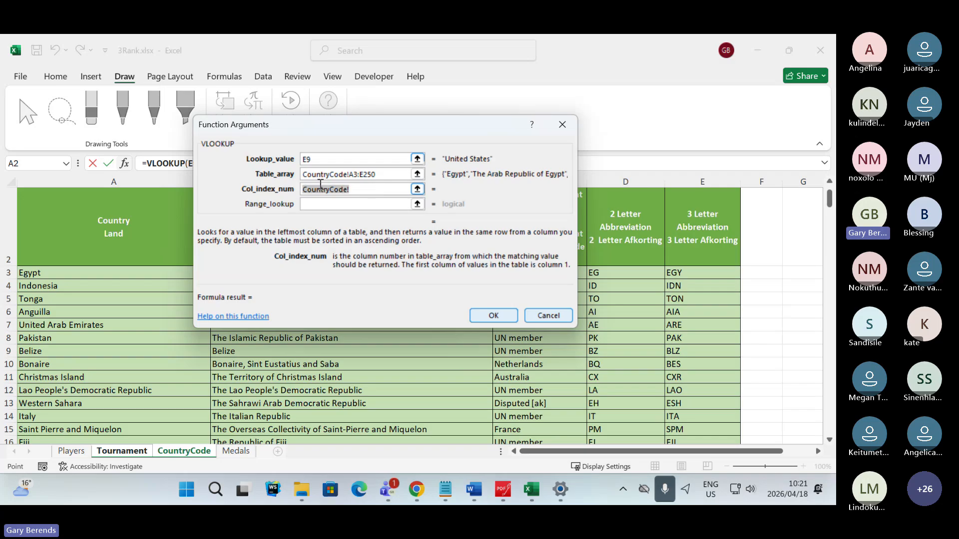
{"action": "key", "text": "BackSpace"}
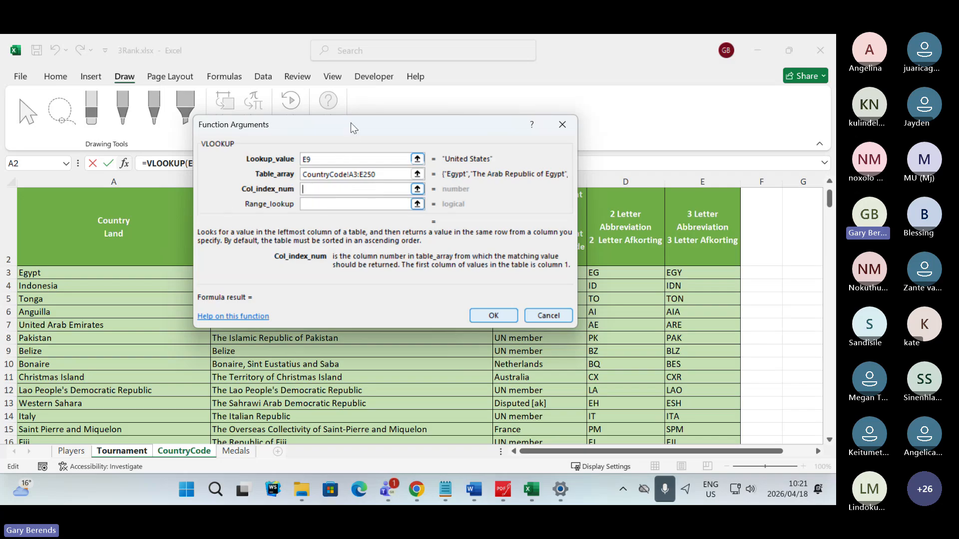
{"action": "left_click_drag", "start_coordinate": [353, 126], "coordinate": [322, 289]}
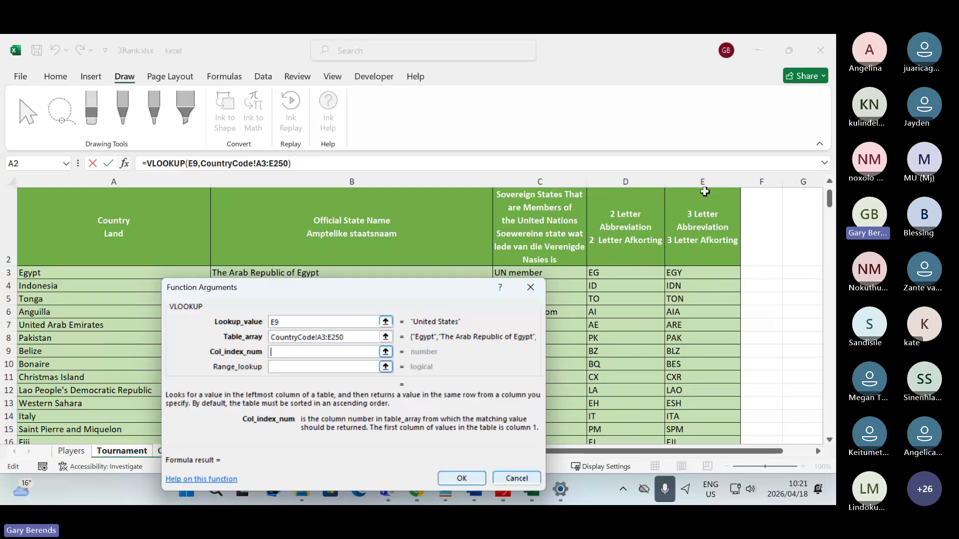
{"action": "left_click_drag", "start_coordinate": [368, 294], "coordinate": [428, 154]}
{"action": "left_click", "coordinate": [341, 214]}
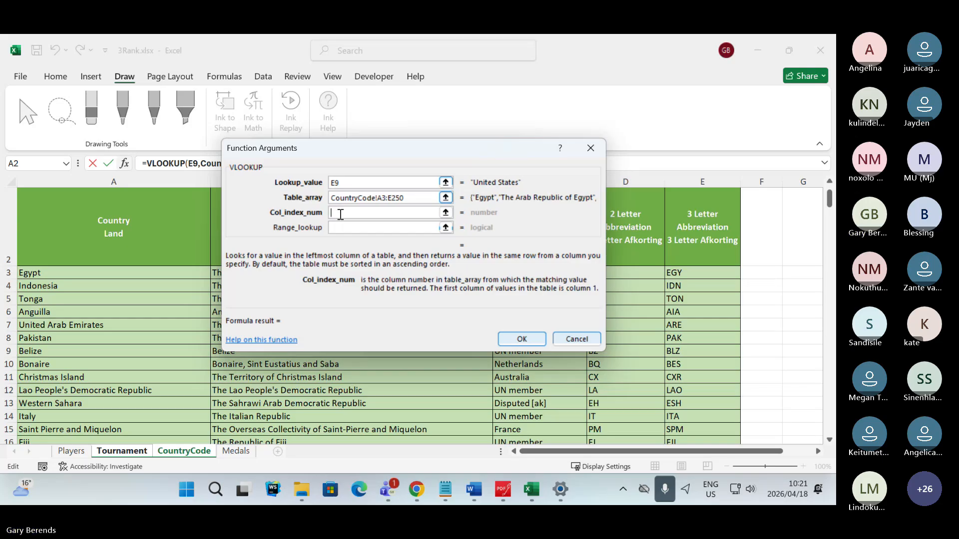
{"action": "type", "text": "5"}
- Set Range_lookup to False for an exact match and complete the VLOOKUP function in cell F9
{"action": "left_click", "coordinate": [357, 224]}
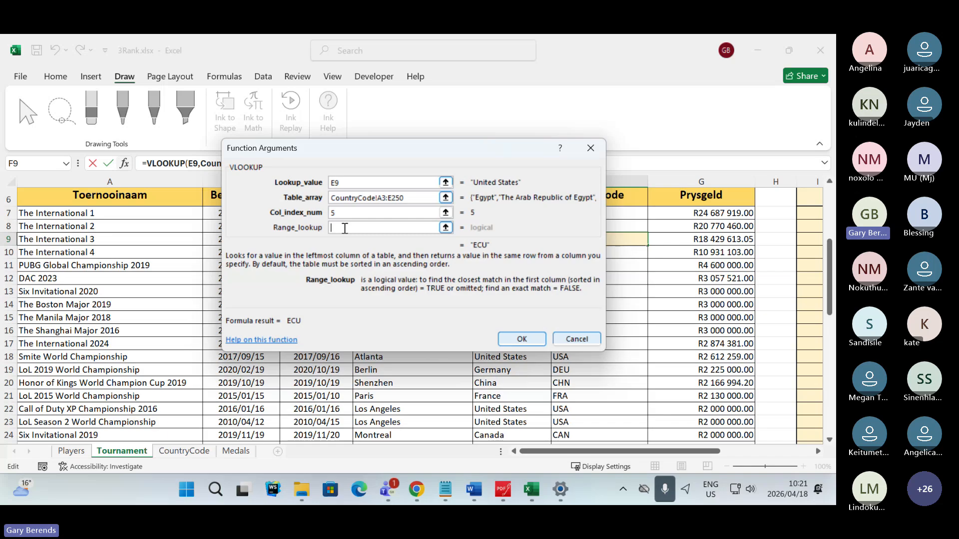
{"action": "type", "text": "False"}
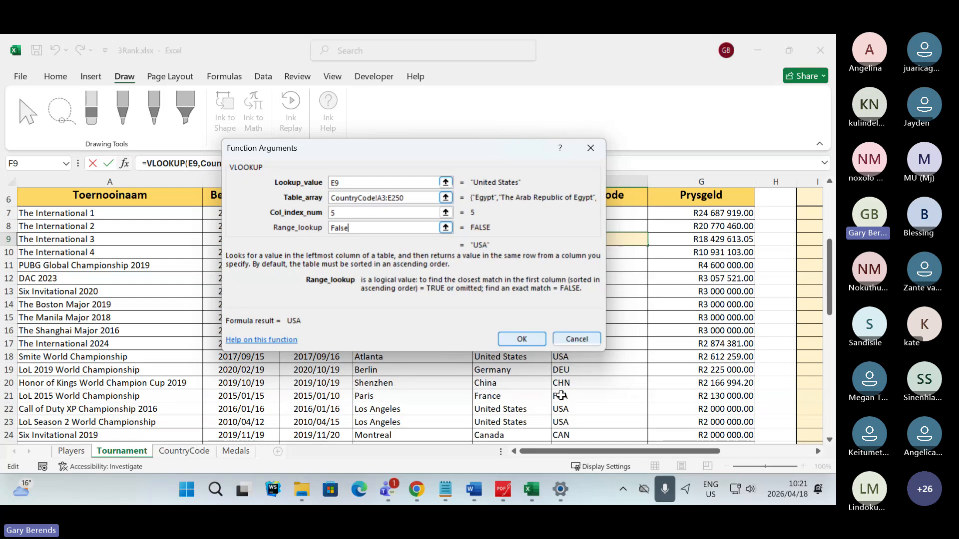
{"action": "left_click", "coordinate": [522, 340]}
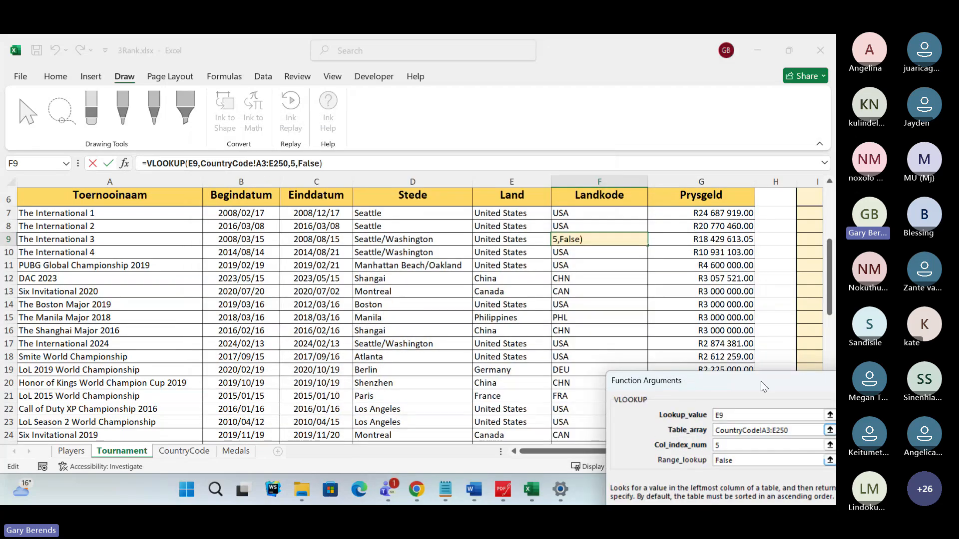
{"action": "left_click_drag", "start_coordinate": [760, 381], "coordinate": [280, 111]}
{"action": "left_click_drag", "start_coordinate": [371, 250], "coordinate": [521, 346]}
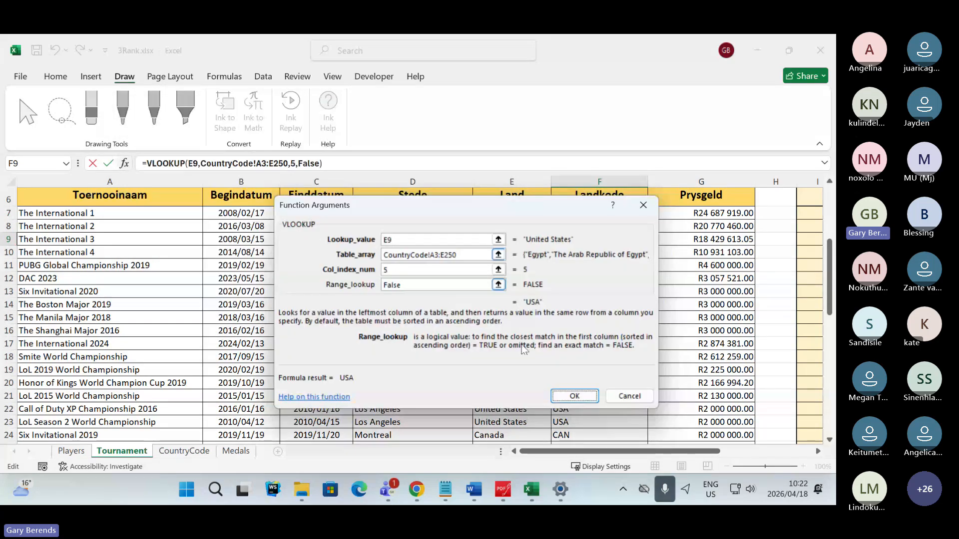
{"action": "left_click", "coordinate": [581, 403]}
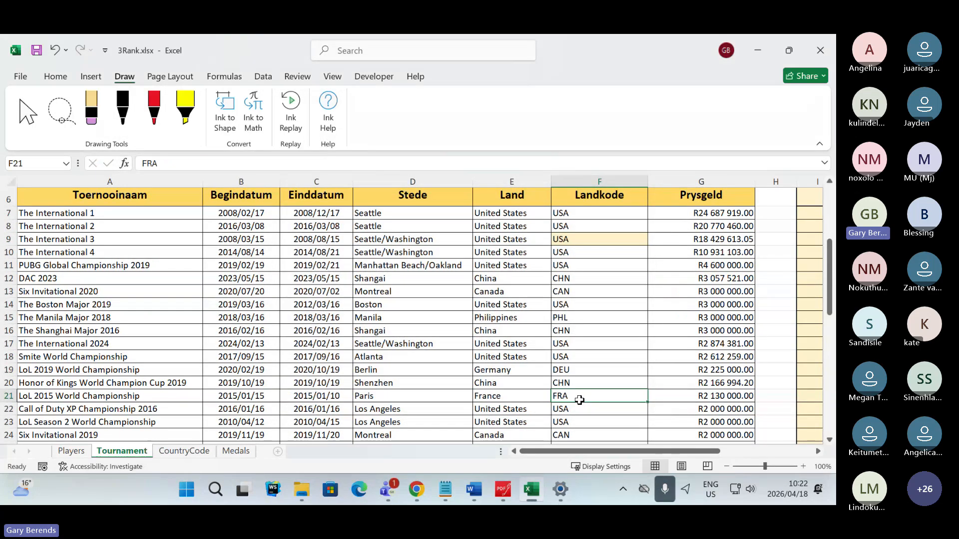
{"action": "left_click", "coordinate": [583, 304]}
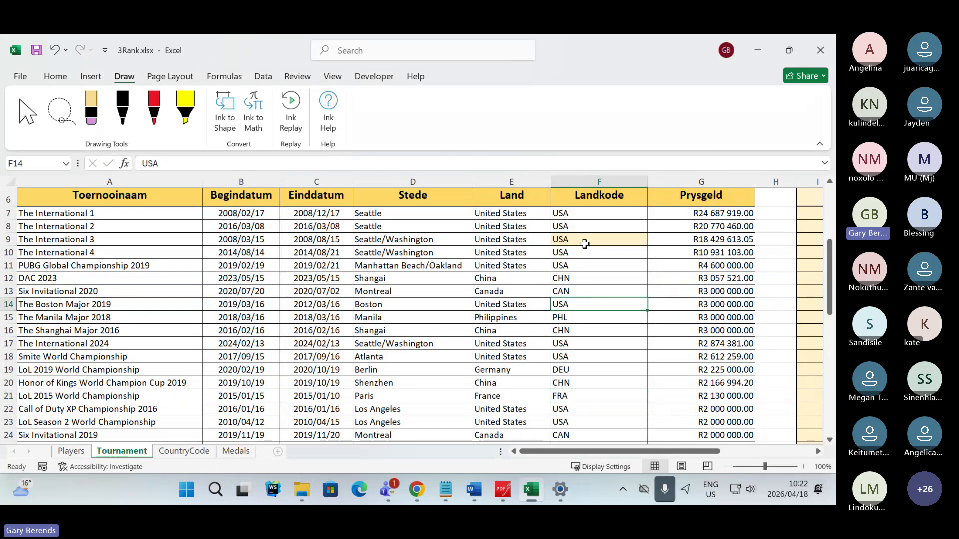
{"action": "left_click", "coordinate": [613, 291]}
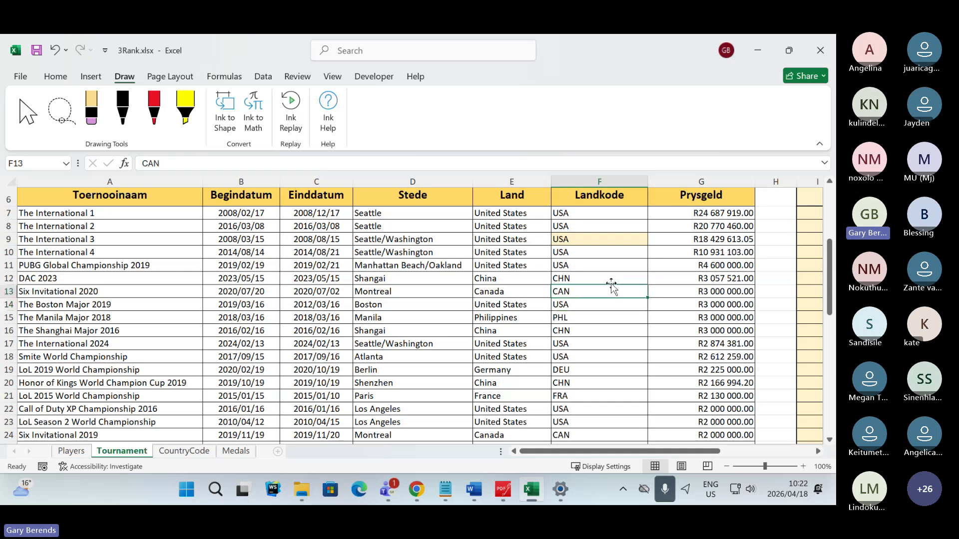
- Try filling the VLOOKUP formula from cell F9 down to F18 and undo the fill
{"action": "left_click", "coordinate": [614, 240]}
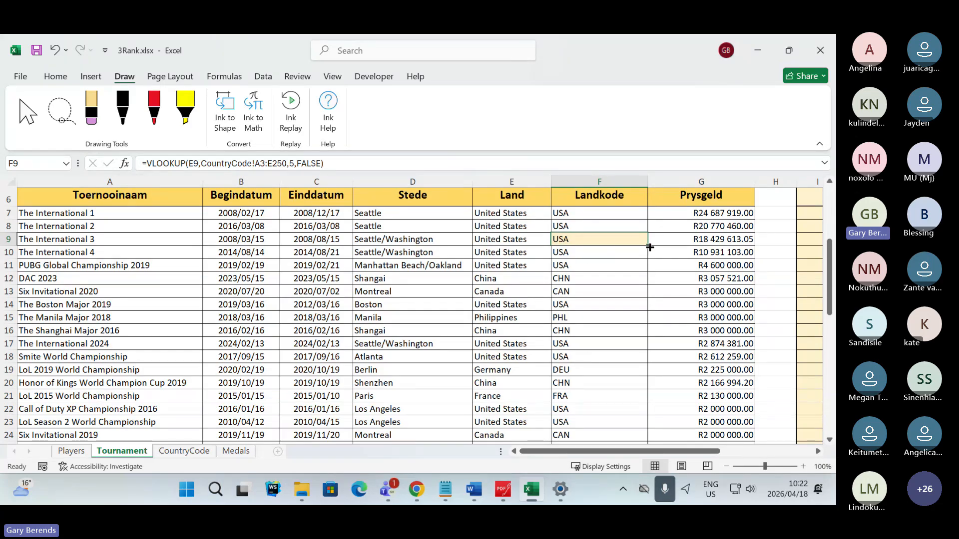
{"action": "left_click_drag", "start_coordinate": [650, 247], "coordinate": [633, 370]}
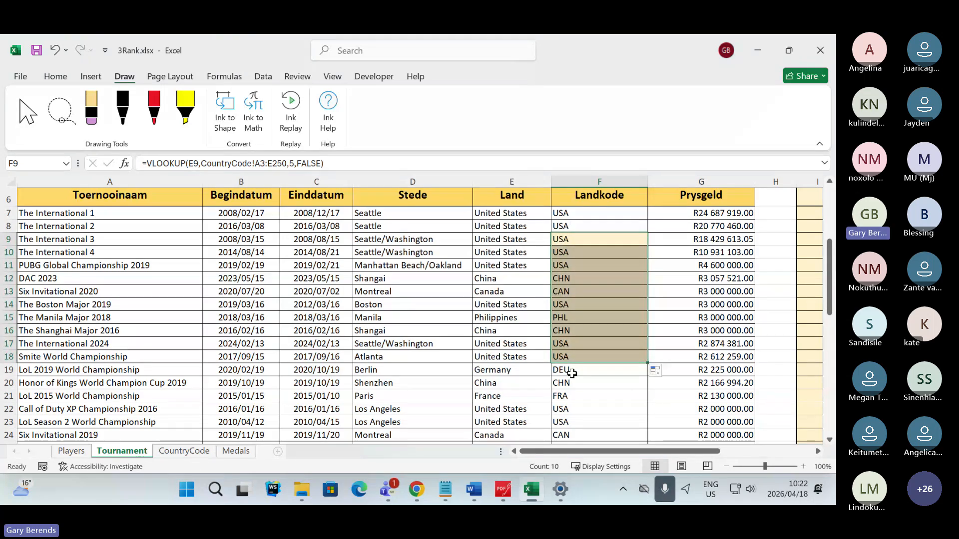
{"action": "key", "text": "ctrl+z"}
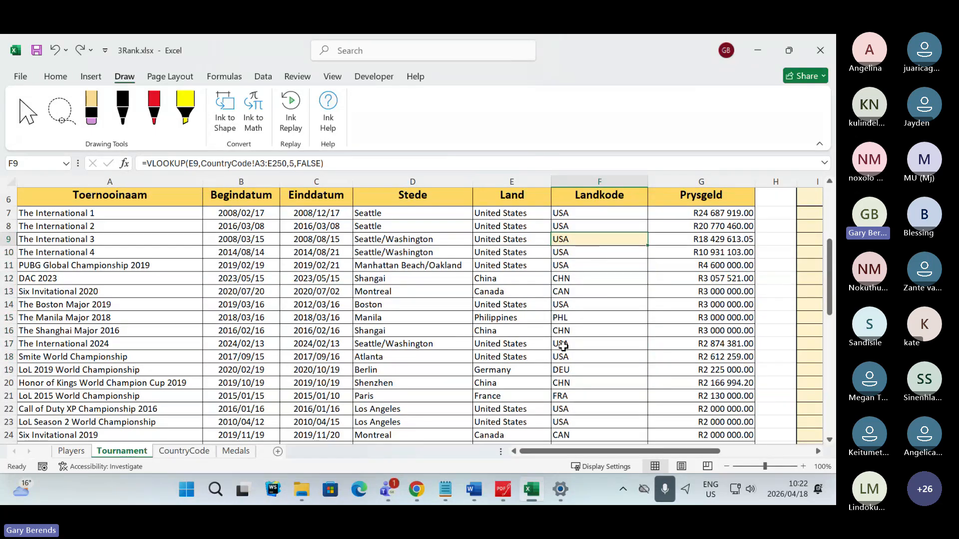
- Display the VLOOKUP formula inside cell F9, and switch to the Microsoft Teams meeting to read the chat
{"action": "key", "text": "F2"}
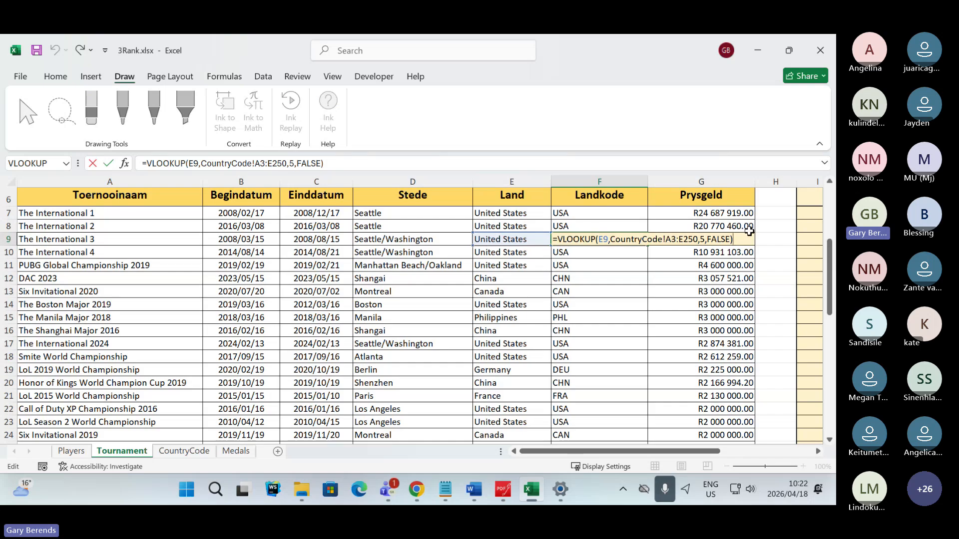
{"action": "key", "text": "alt+Tab"}
{"action": "key", "text": "alt+Tab"}
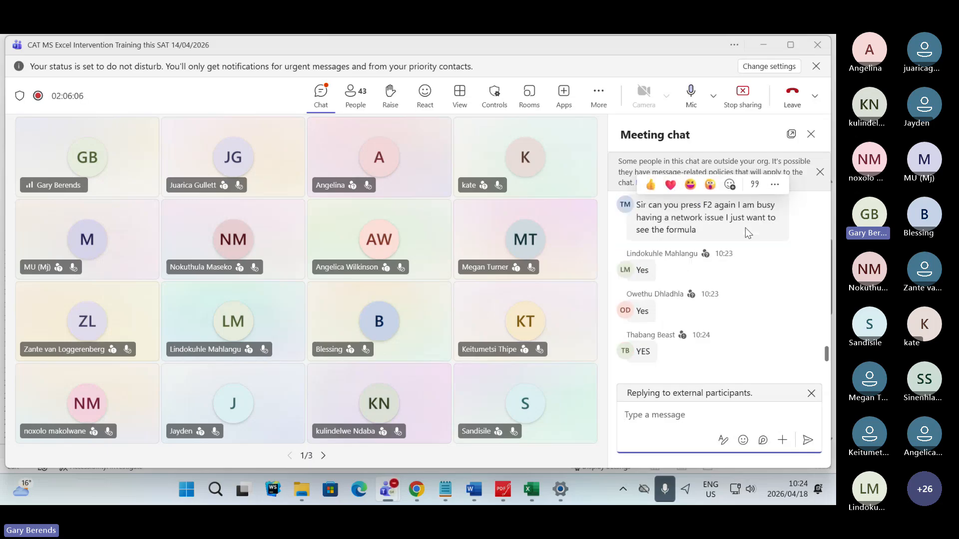
- Leave the meeting chat and switch to the exam paper in PDFgear to review Question 3.7
{"action": "key", "text": "alt+Tab"}
{"action": "key", "text": "alt+Tab"}
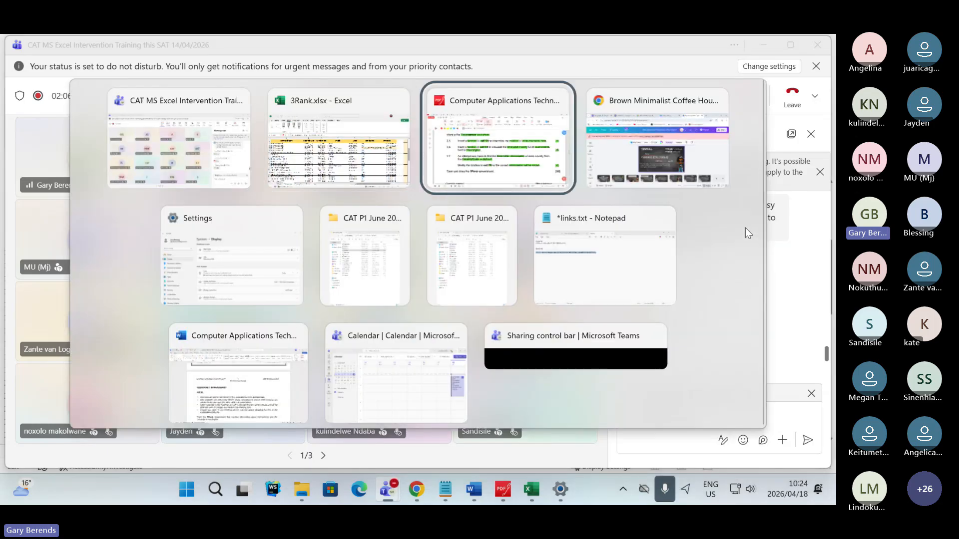
{"action": "key", "text": "alt+Tab"}
{"action": "key", "text": "alt+Tab"}
{"action": "key", "text": "alt+Tab"}
{"action": "key", "text": "alt+Tab"}
{"action": "key", "text": "alt+Tab"}
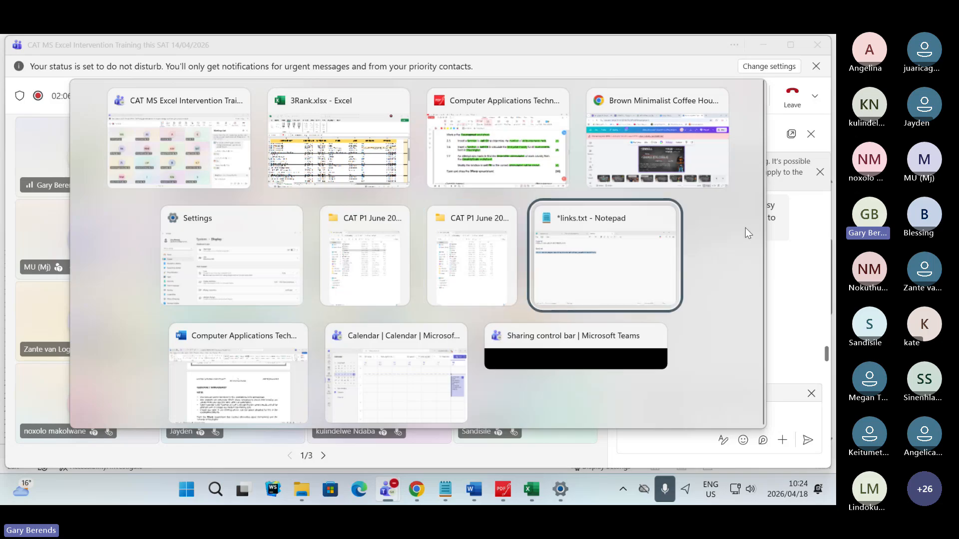
{"action": "key", "text": "alt+Tab"}
{"action": "key", "text": "alt+Tab"}
{"action": "key", "text": "alt+Tab"}
{"action": "key", "text": "alt+Tab"}
{"action": "key", "text": "alt+Tab"}
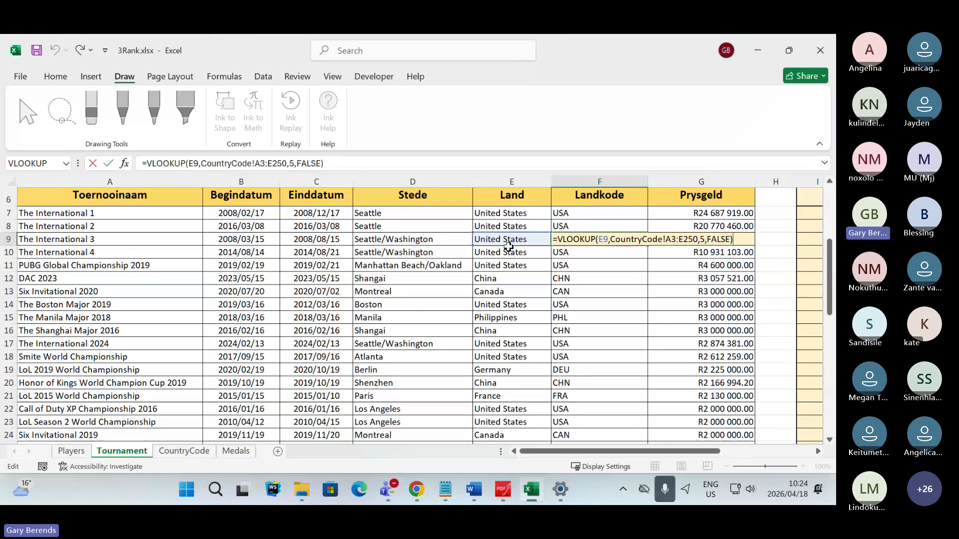
{"action": "left_click", "coordinate": [501, 492]}
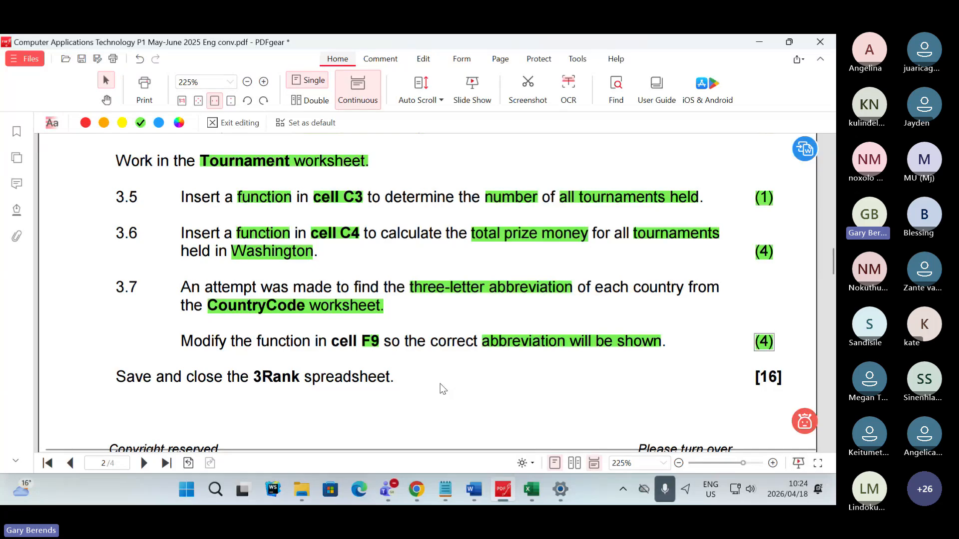
- Switch back to the 3Rank workbook in Excel and review the VLOOKUP formula in F9 with the tournament column headings
{"action": "key", "text": "alt+Tab"}
{"action": "key", "text": "alt+Tab"}
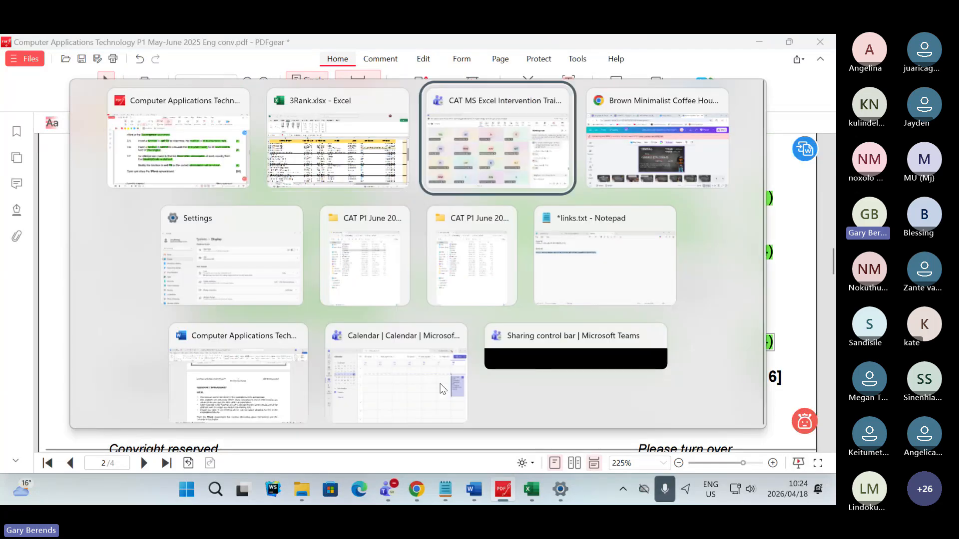
{"action": "key", "text": "alt+Tab"}
{"action": "key", "text": "alt+Tab"}
{"action": "key", "text": "alt+Tab"}
{"action": "key", "text": "alt+Tab"}
{"action": "key", "text": "alt+Tab"}
{"action": "key", "text": "alt+Tab"}
{"action": "key", "text": "alt+Tab"}
{"action": "key", "text": "alt+Tab"}
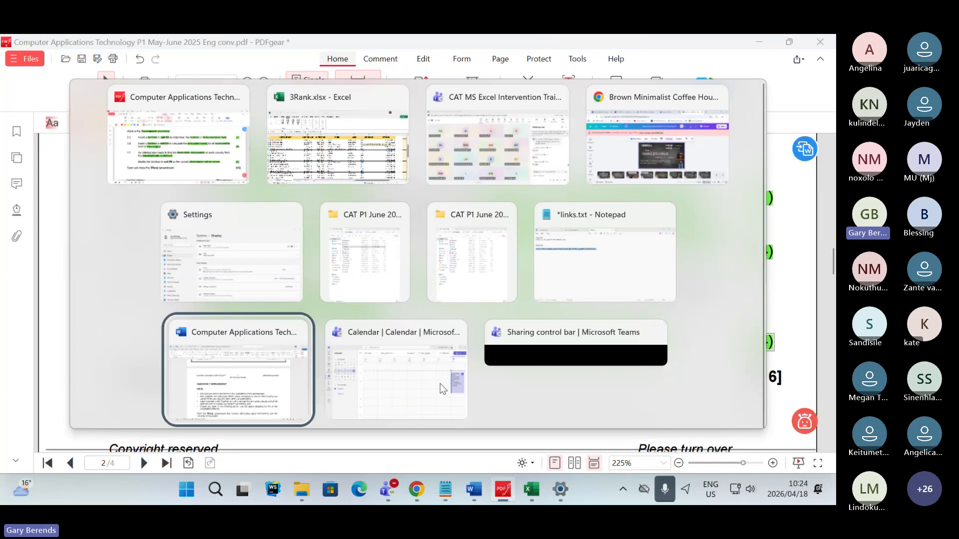
{"action": "key", "text": "alt+Tab"}
{"action": "key", "text": "alt+Tab"}
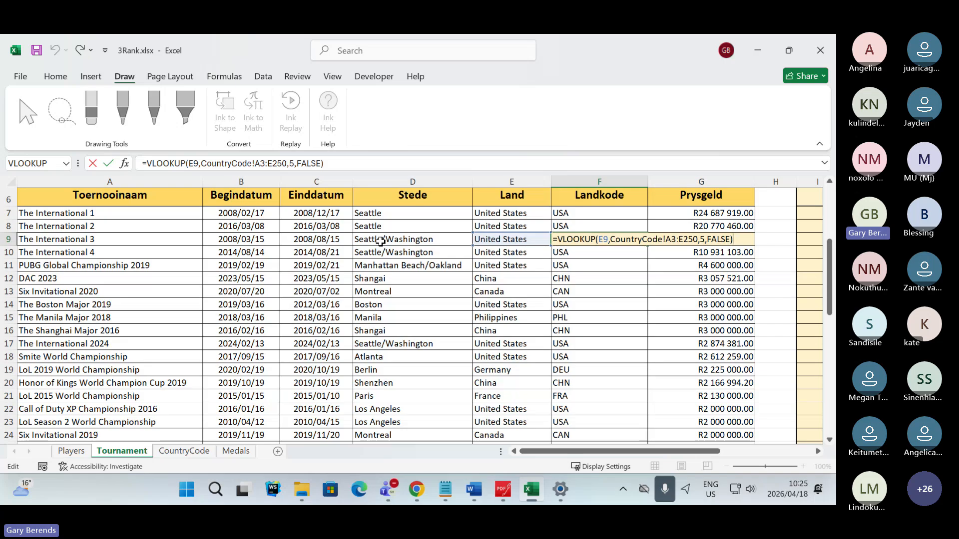
{"action": "scroll", "coordinate": [390, 241], "scroll_direction": "up", "scroll_amount": 2}
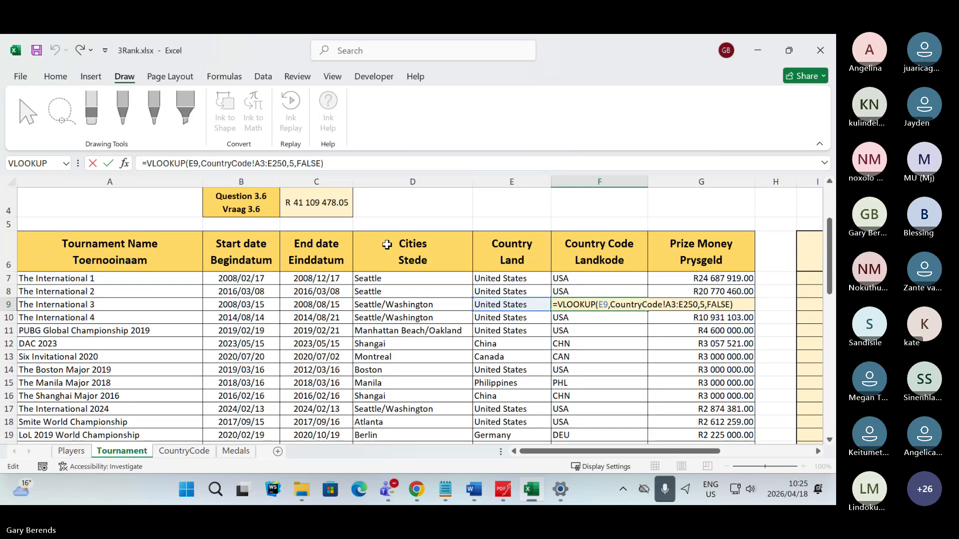
{"action": "scroll", "coordinate": [400, 241], "scroll_direction": "down", "scroll_amount": 2}
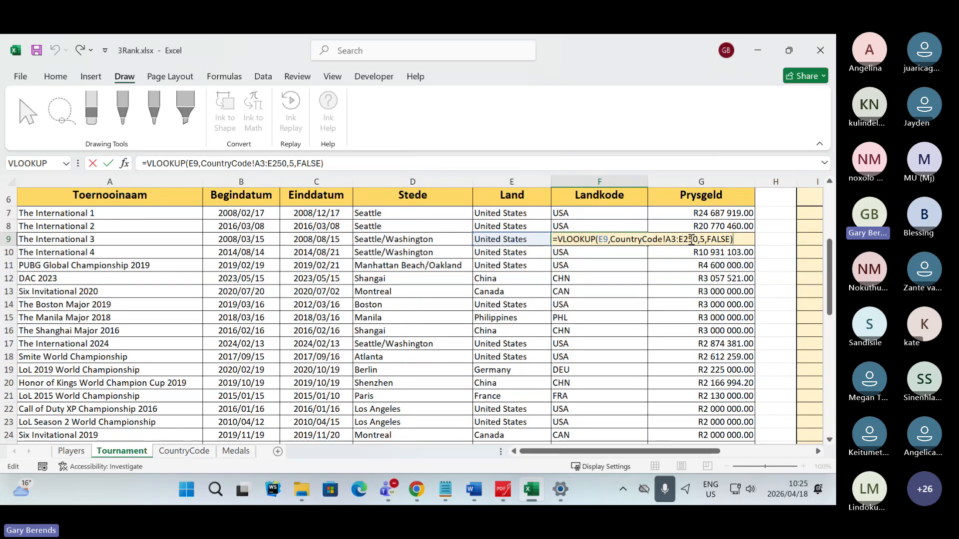
- Examine the Country column and the abbreviation column headings on the CountryCode worksheet
{"action": "left_click", "coordinate": [184, 451]}
{"action": "scroll", "coordinate": [162, 235], "scroll_direction": "up", "scroll_amount": 1}
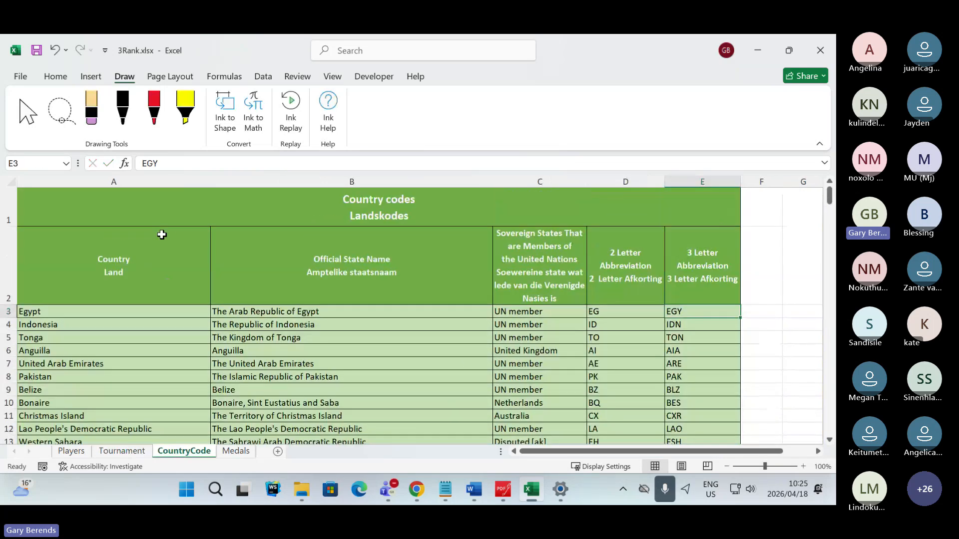
{"action": "left_click", "coordinate": [106, 268]}
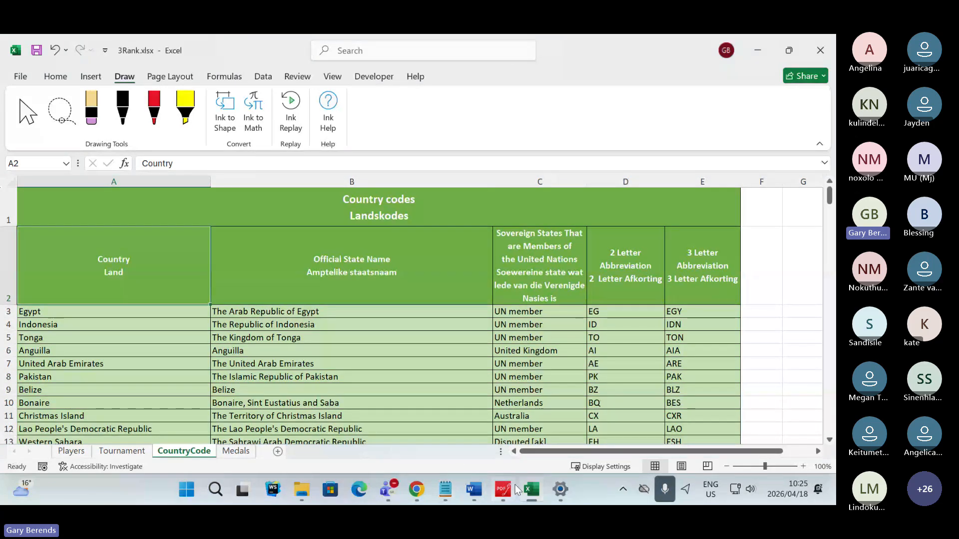
- Switch to the exam paper in PDFgear and read the closing instruction to save and close the 3Rank spreadsheet
{"action": "mouse_move", "coordinate": [532, 491]}
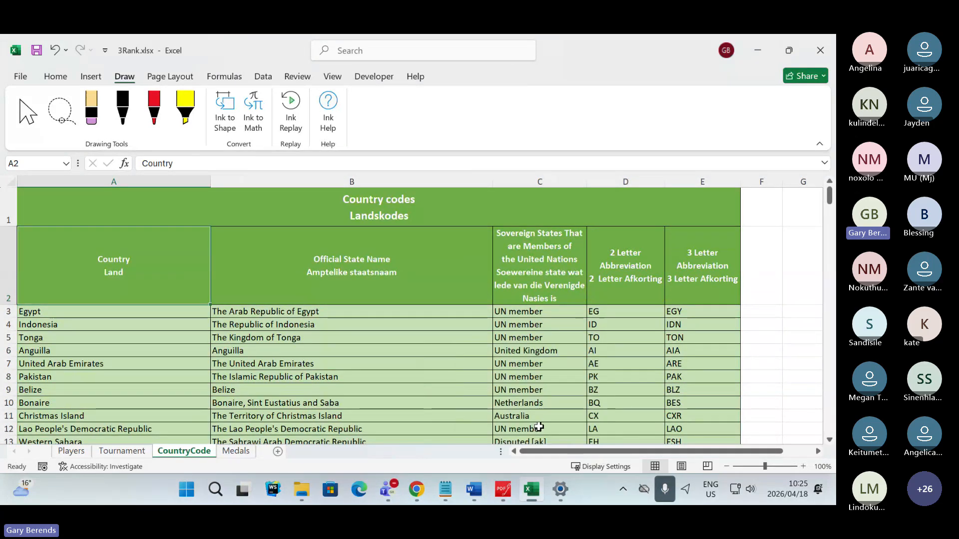
{"action": "left_click", "coordinate": [531, 489]}
{"action": "left_click", "coordinate": [531, 488]}
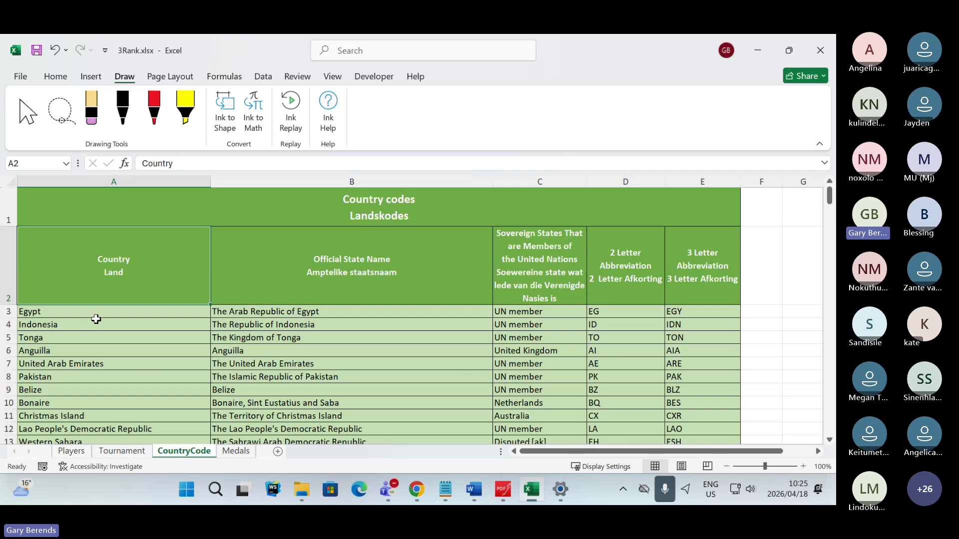
{"action": "left_click", "coordinate": [534, 493]}
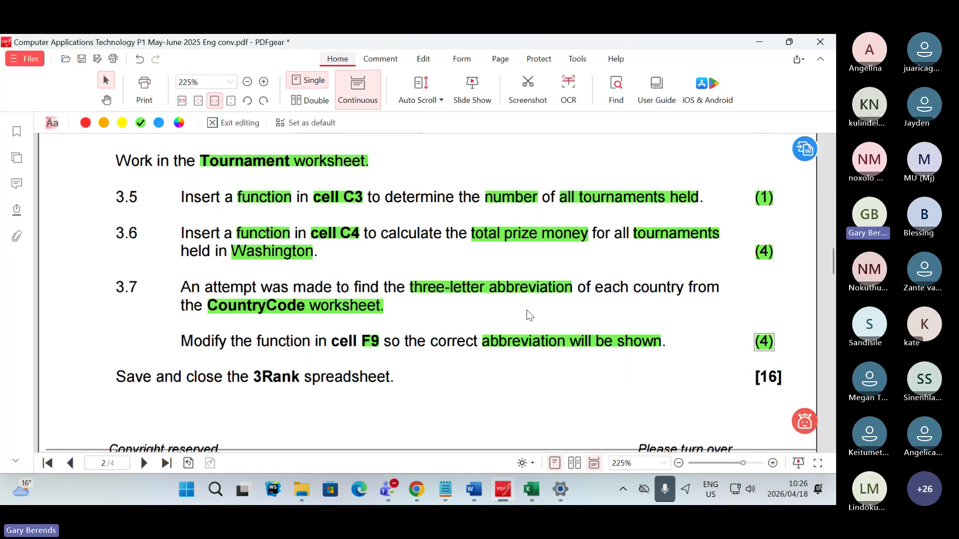
{"action": "scroll", "coordinate": [443, 330], "scroll_direction": "down", "scroll_amount": 2}
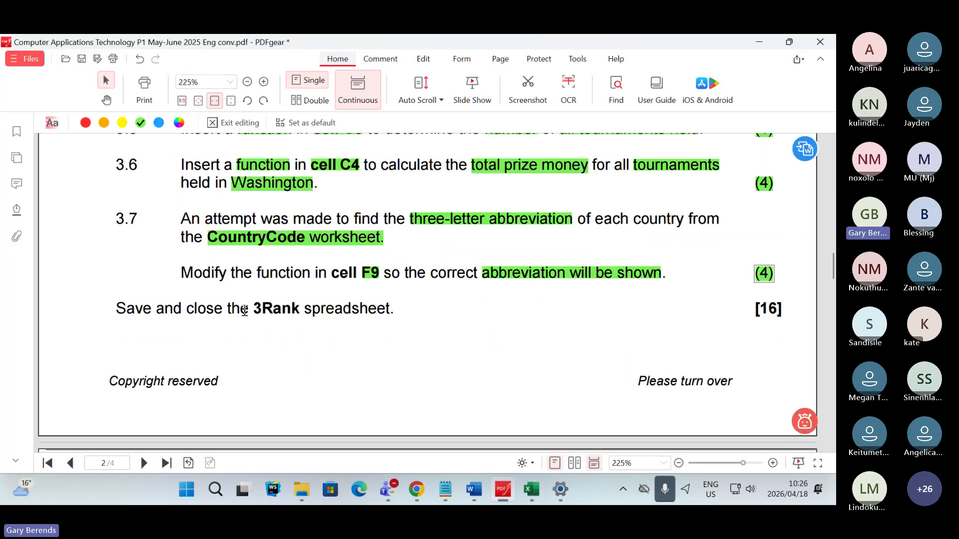
{"action": "left_click_drag", "start_coordinate": [115, 306], "coordinate": [320, 310]}
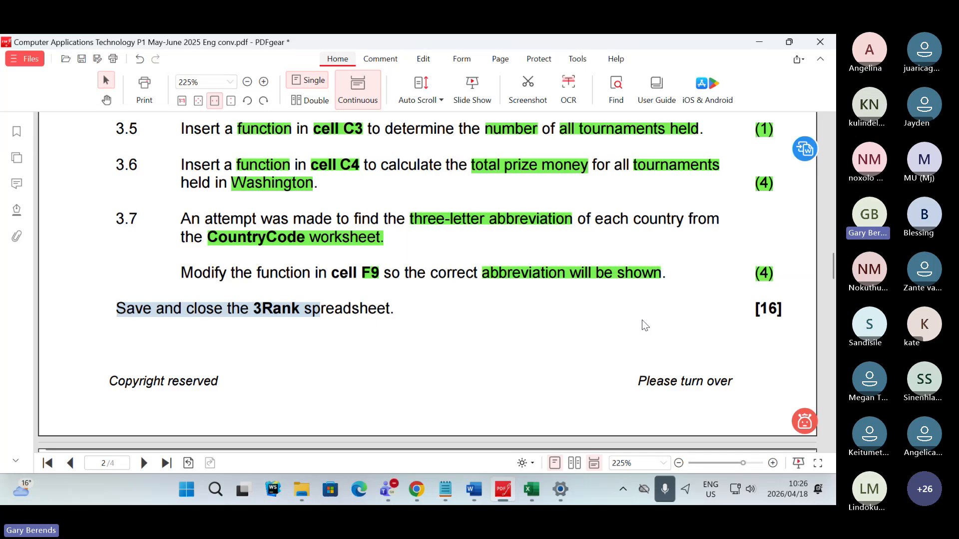
{"action": "right_click", "coordinate": [704, 313]}
{"action": "left_click", "coordinate": [728, 305]}
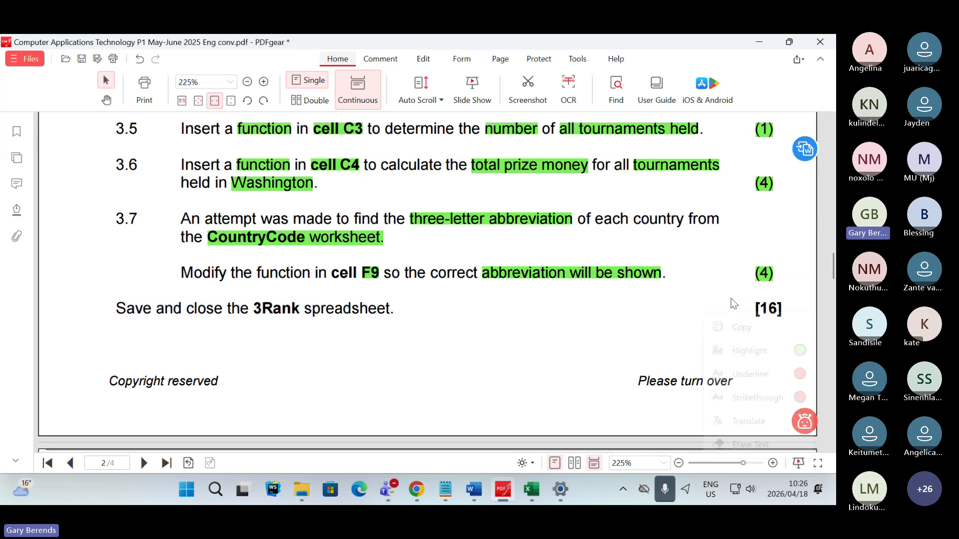
- Highlight the [16] mark total of Question 3 in green
{"action": "double_click", "coordinate": [766, 309]}
{"action": "right_click", "coordinate": [727, 319]}
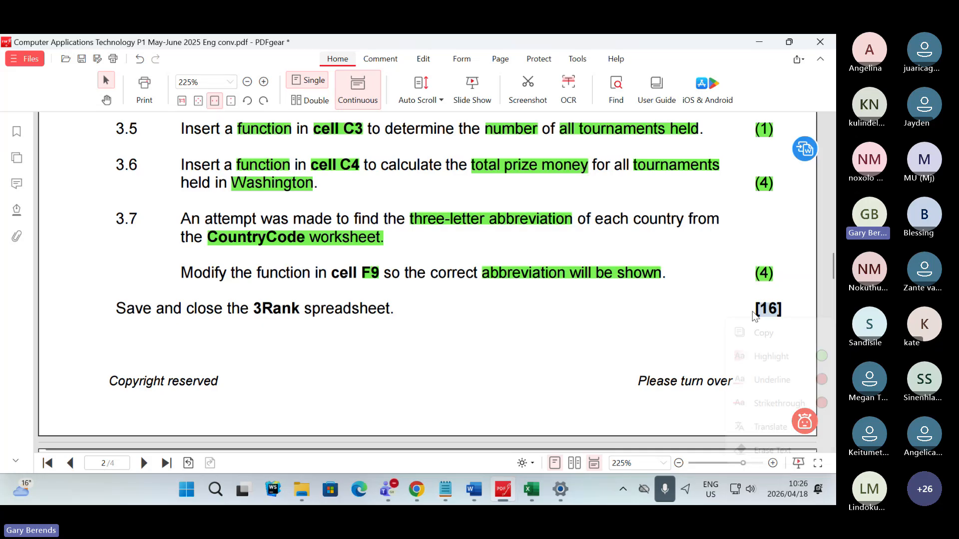
{"action": "left_click", "coordinate": [820, 357]}
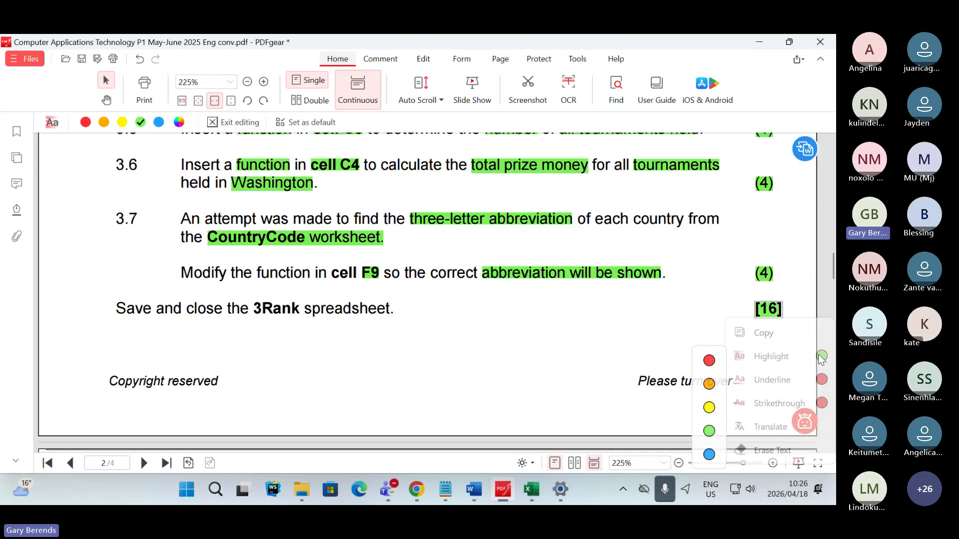
{"action": "left_click", "coordinate": [784, 311]}
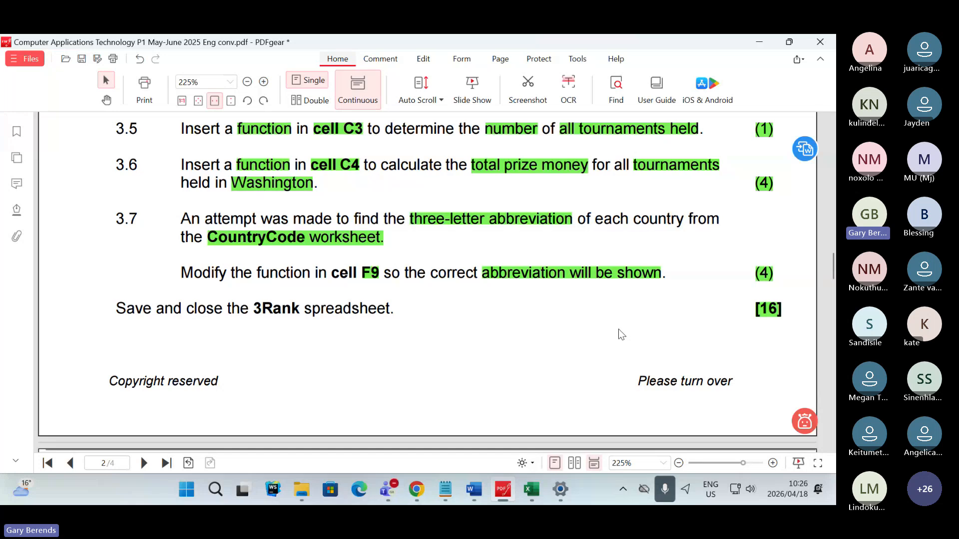
- Switch to the Microsoft Teams meeting and check the chat for new messages
{"action": "key", "text": "alt+Tab"}
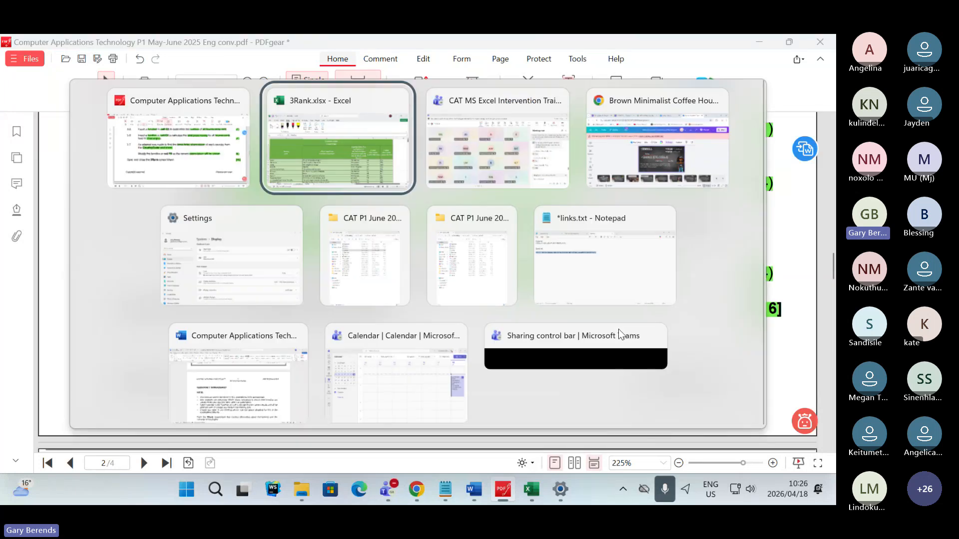
{"action": "key", "text": "alt+Tab"}
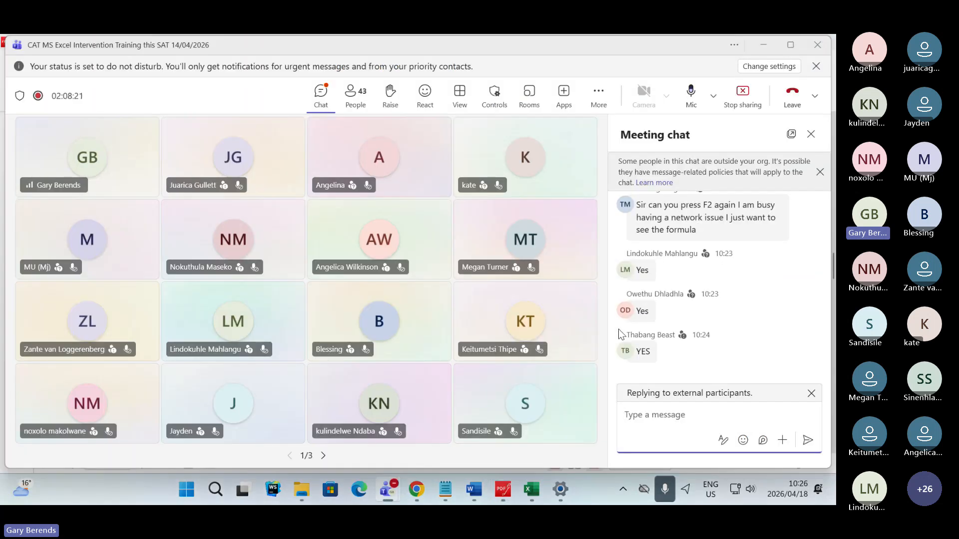
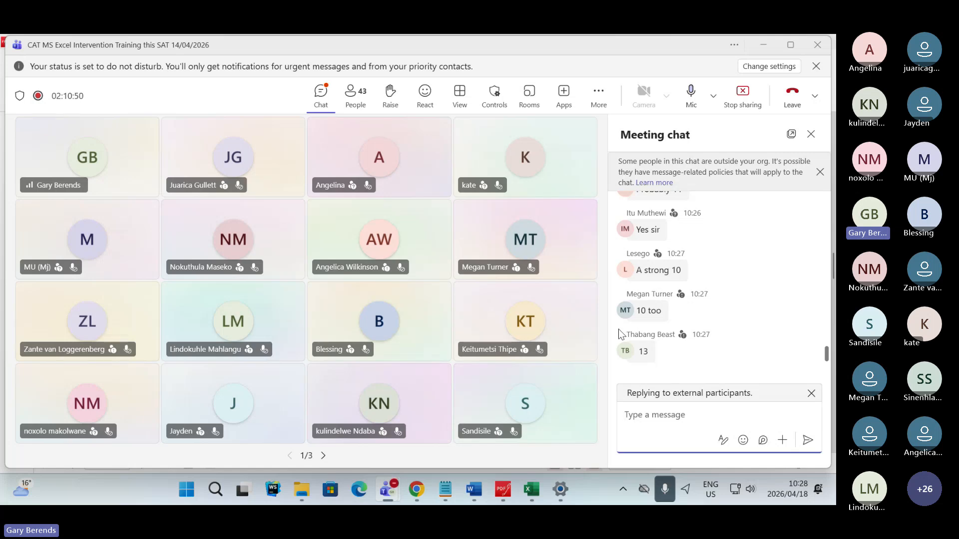
- Switch to the exam paper in PDFgear and select the words "close the 3Rank spreadsheet." in the closing instruction of Question 3
{"action": "key", "text": "alt+Tab"}
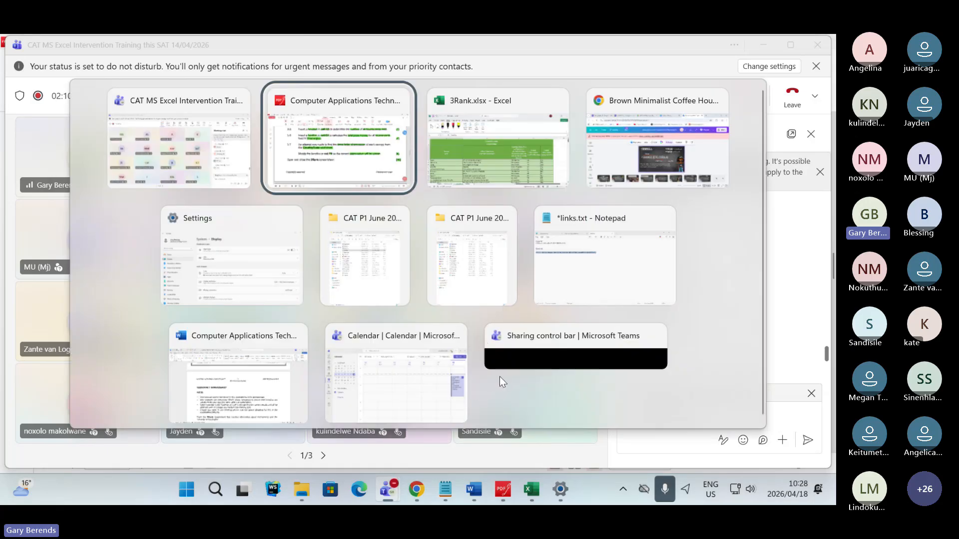
{"action": "scroll", "coordinate": [352, 300], "scroll_direction": "down", "scroll_amount": 1}
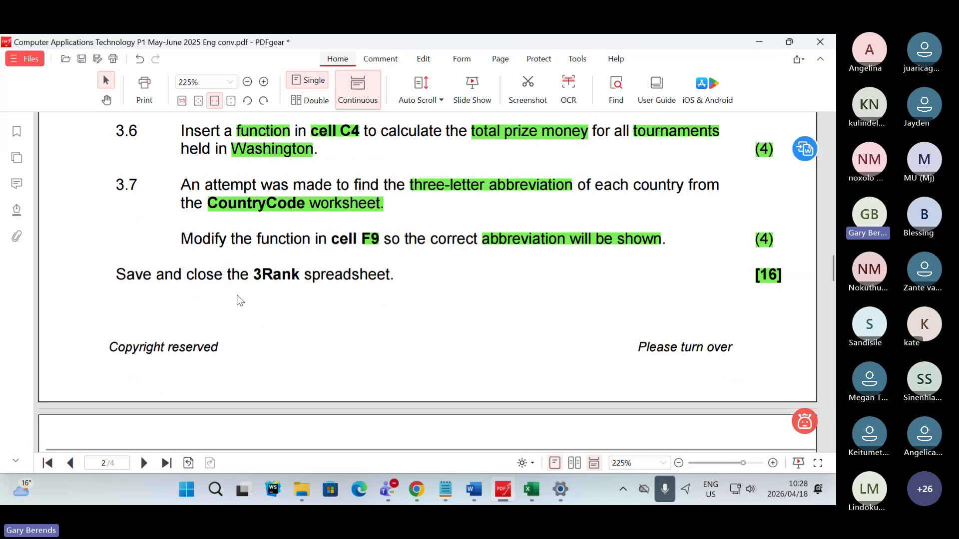
{"action": "left_click_drag", "start_coordinate": [186, 279], "coordinate": [398, 280]}
{"action": "right_click", "coordinate": [398, 280]}
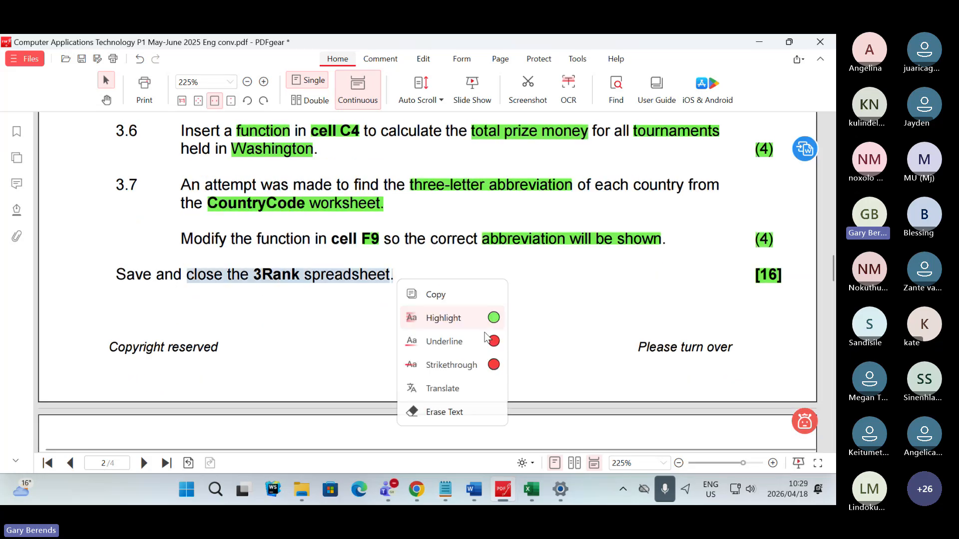
- Switch to the 3Rank workbook in Excel and close it, saving the changes
{"action": "left_click", "coordinate": [532, 490]}
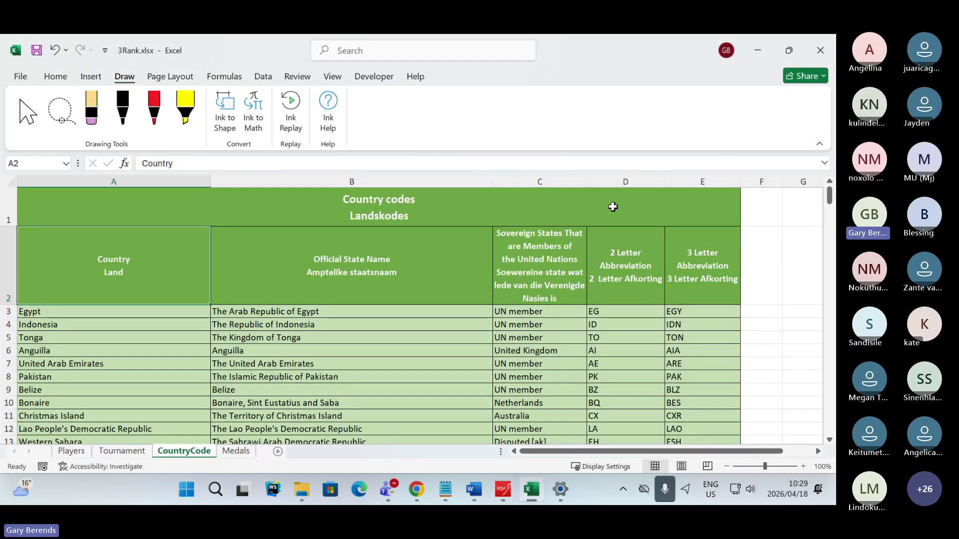
{"action": "left_click", "coordinate": [820, 50]}
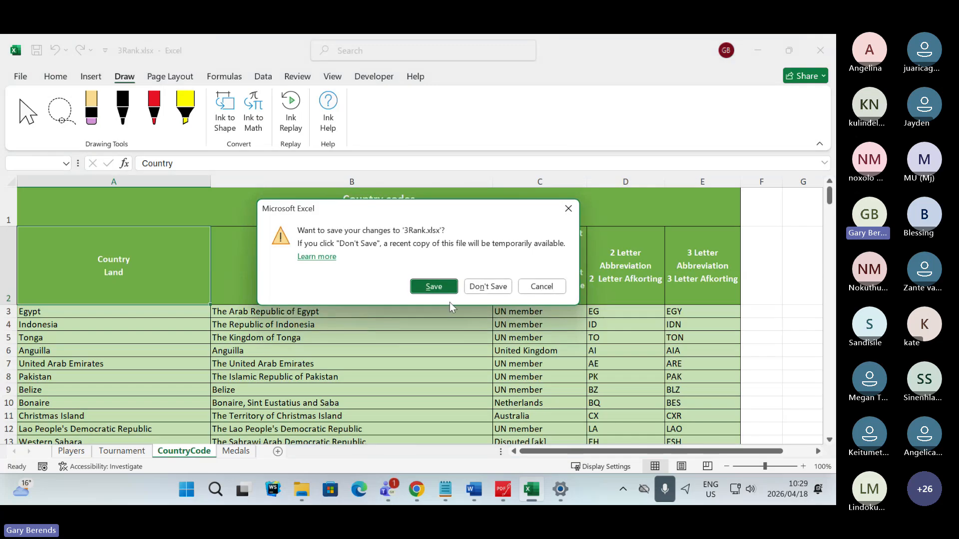
{"action": "left_click", "coordinate": [439, 287]}
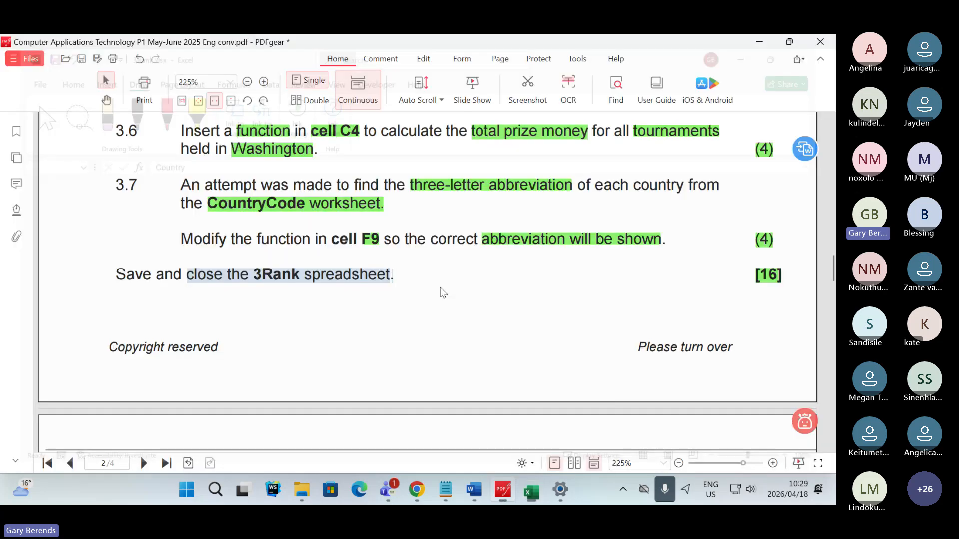
- Go to Question 4 in the exam paper and highlight "4Shop spreadsheet" in green
{"action": "scroll", "coordinate": [443, 294], "scroll_direction": "down", "scroll_amount": 1}
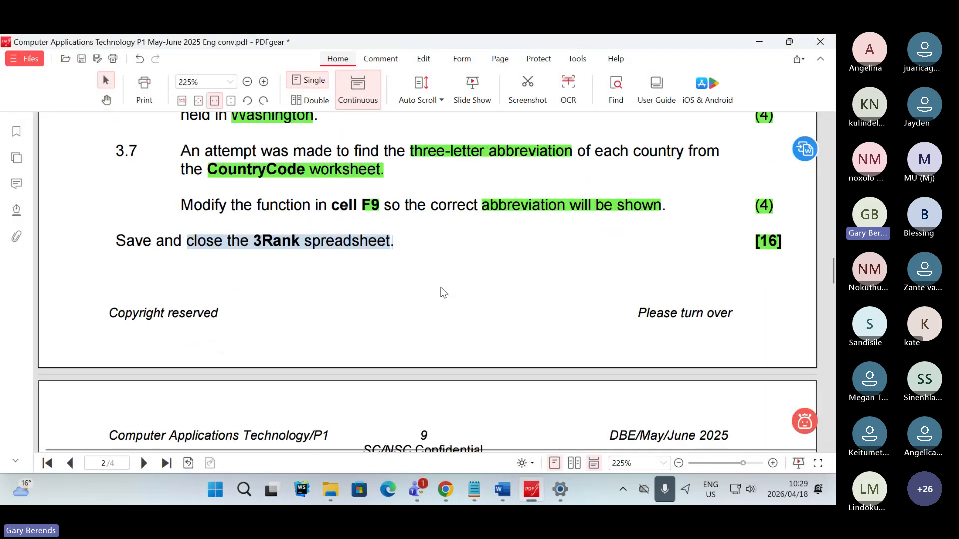
{"action": "scroll", "coordinate": [444, 293], "scroll_direction": "down", "scroll_amount": 6}
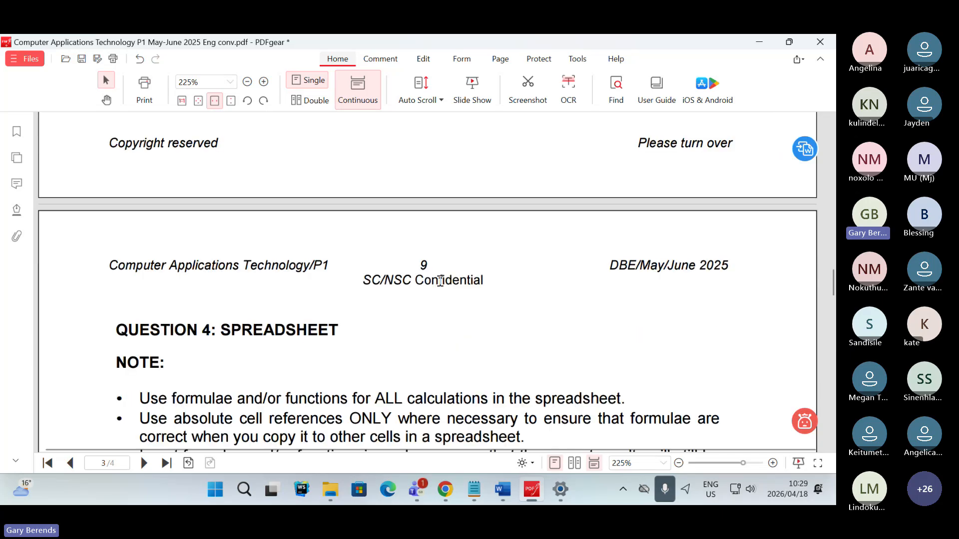
{"action": "scroll", "coordinate": [440, 280], "scroll_direction": "down", "scroll_amount": 3}
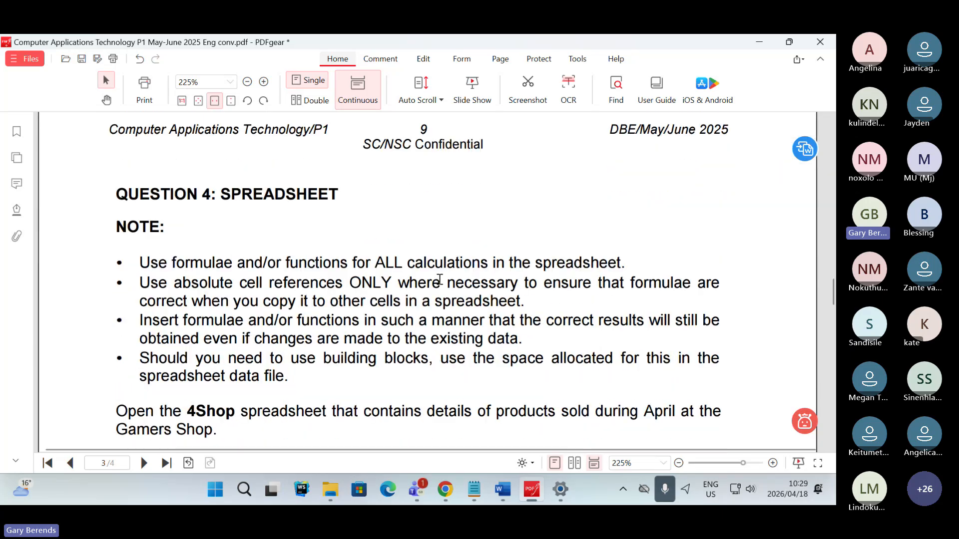
{"action": "scroll", "coordinate": [440, 279], "scroll_direction": "down", "scroll_amount": 1}
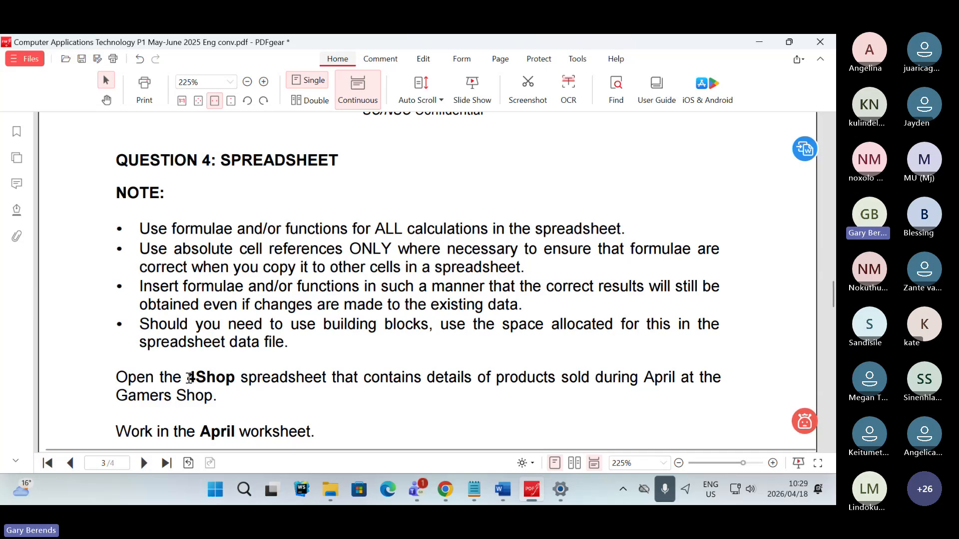
{"action": "left_click_drag", "start_coordinate": [188, 378], "coordinate": [334, 381]}
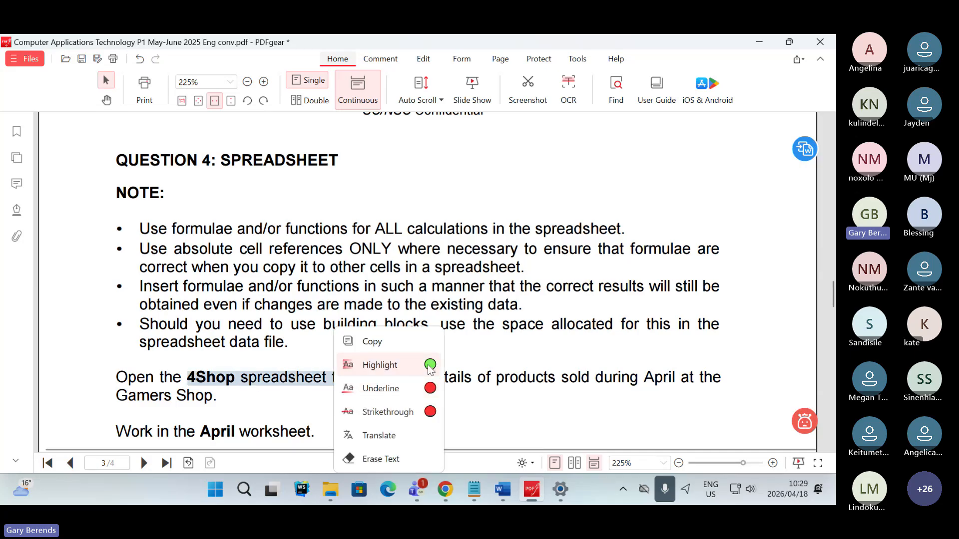
{"action": "left_click", "coordinate": [429, 370]}
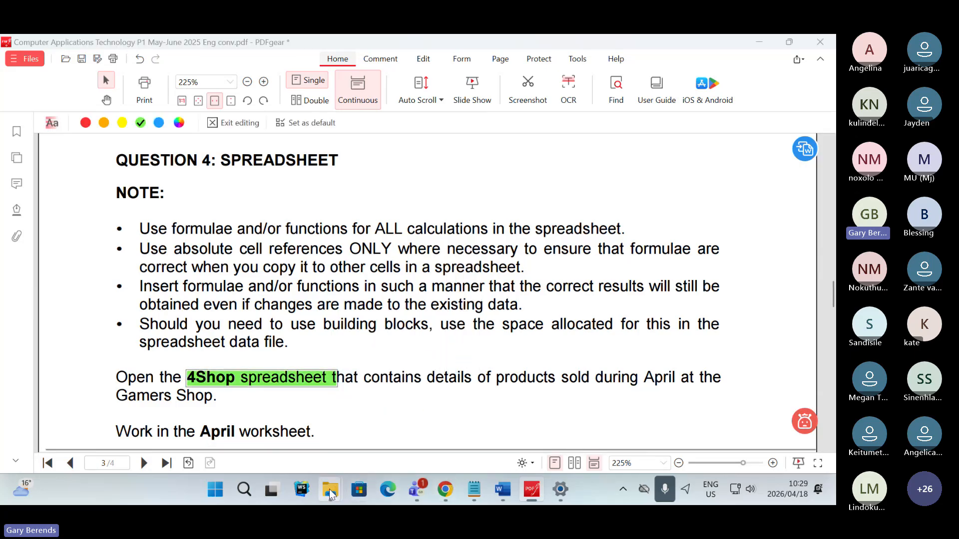
- Switch to File Explorer and open 4Shop.xlsx from the CAT P1 June 2025 DATA folder
{"action": "mouse_move", "coordinate": [328, 490]}
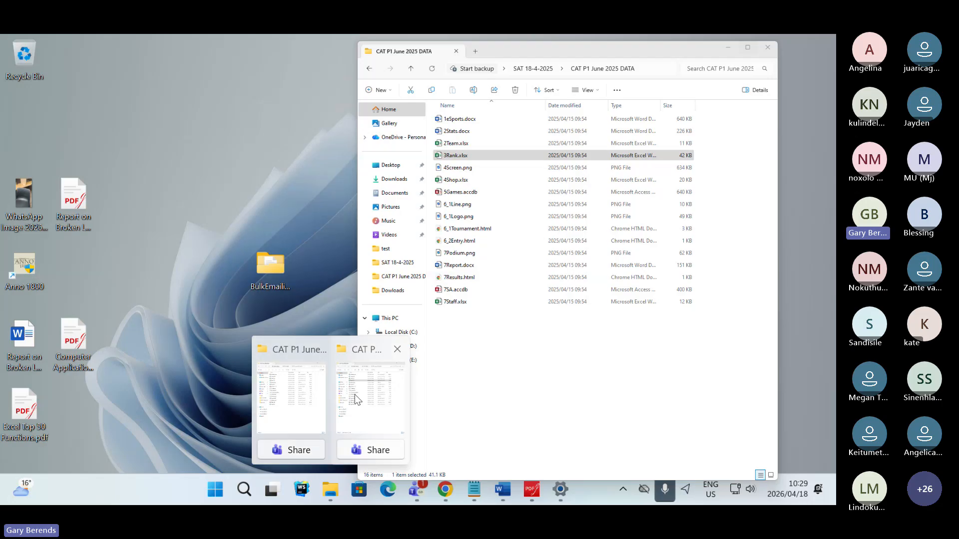
{"action": "left_click", "coordinate": [355, 394]}
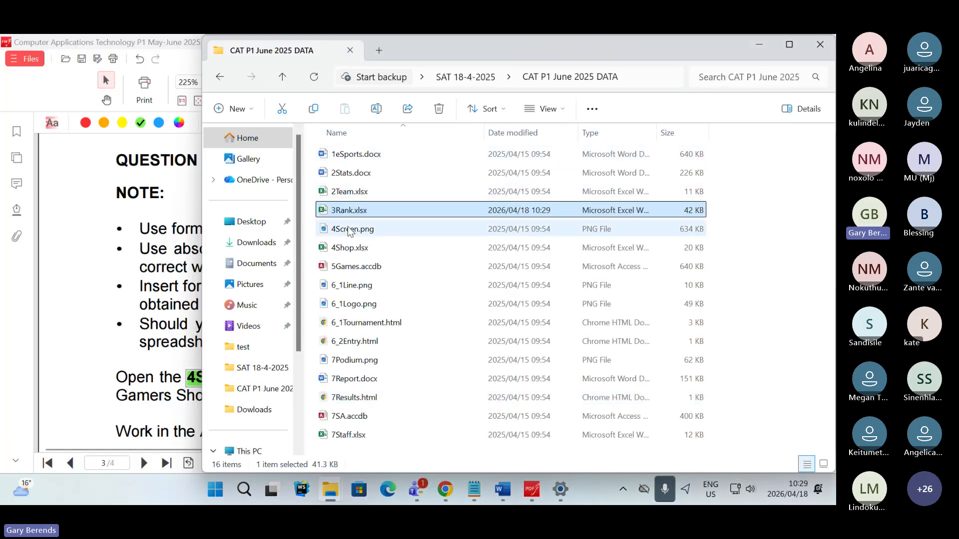
{"action": "double_click", "coordinate": [346, 248]}
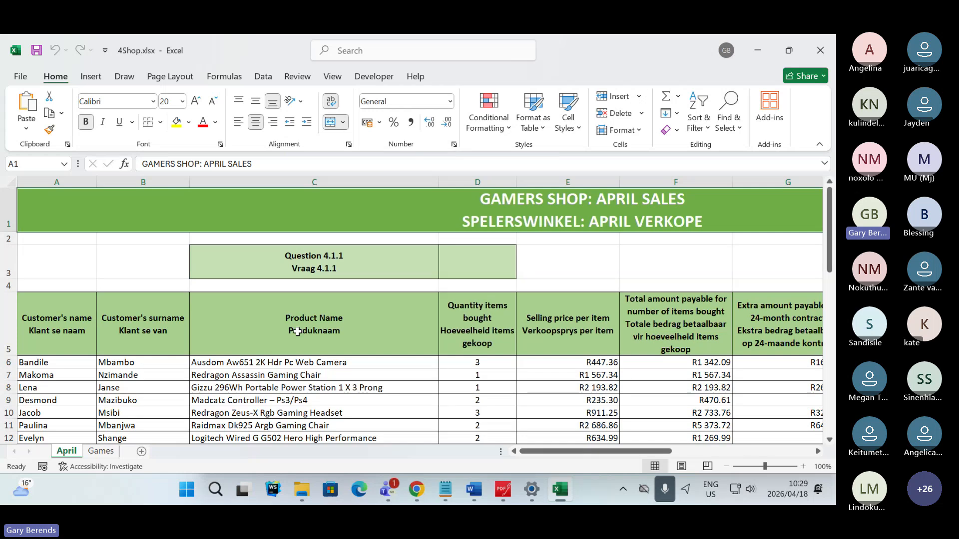
- Switch to the Teams meeting and enlarge the participant's photo of the VLOOKUP arguments in the chat
{"action": "key", "text": "alt+Tab"}
{"action": "key", "text": "alt+Tab"}
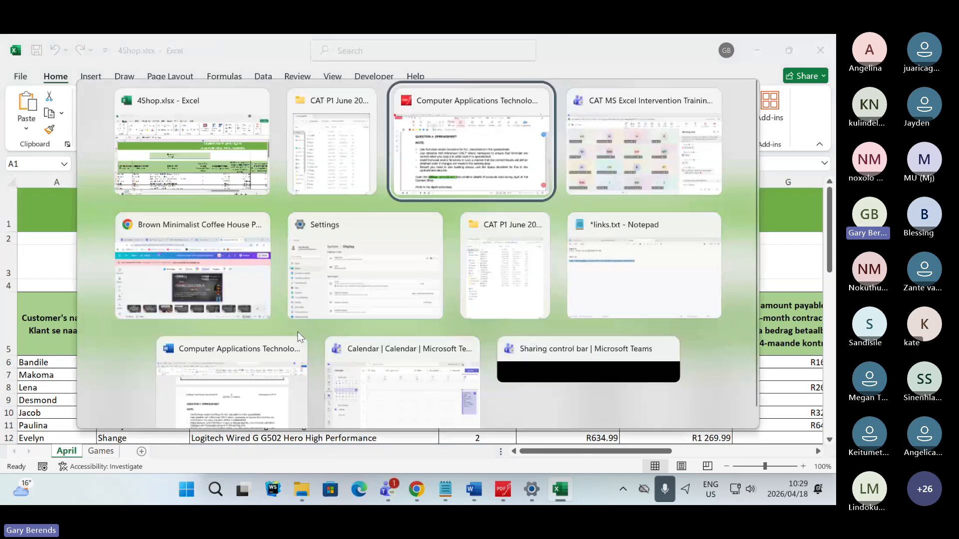
{"action": "key", "text": "alt+Tab"}
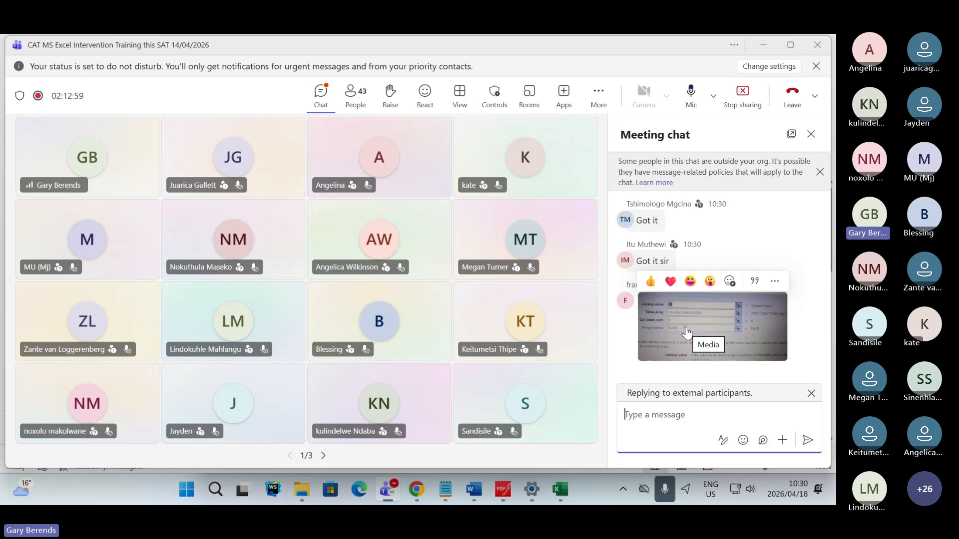
{"action": "left_click", "coordinate": [686, 331]}
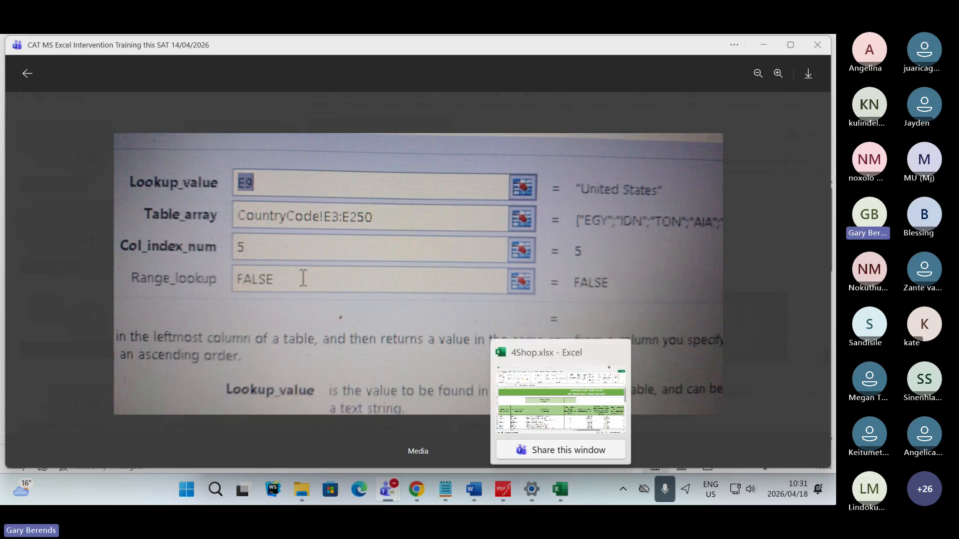
- Reopen 3Rank.xlsx from the CAT P1 June 2025 DATA folder inside the desktop folder SAT 18-4-2025
{"action": "left_click", "coordinate": [559, 491]}
{"action": "left_click", "coordinate": [833, 490]}
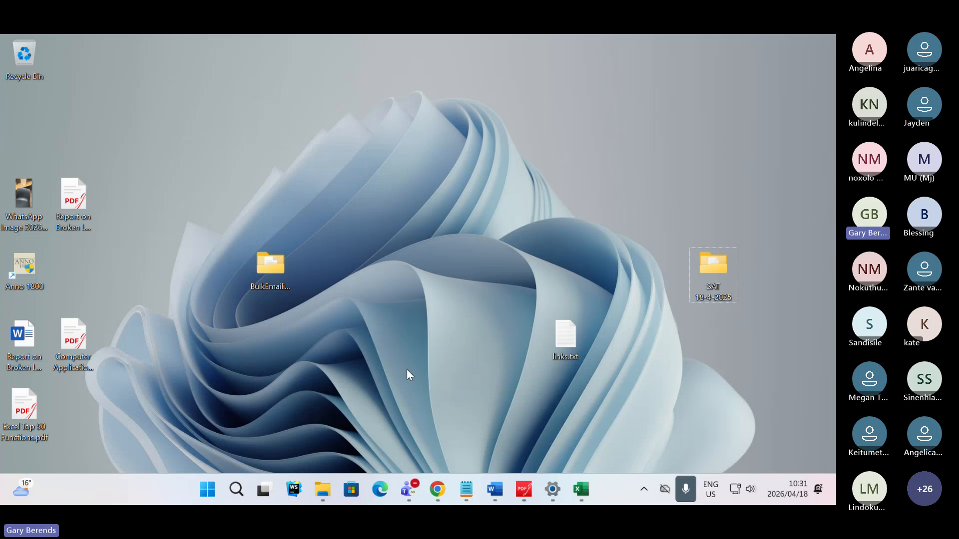
{"action": "double_click", "coordinate": [713, 278]}
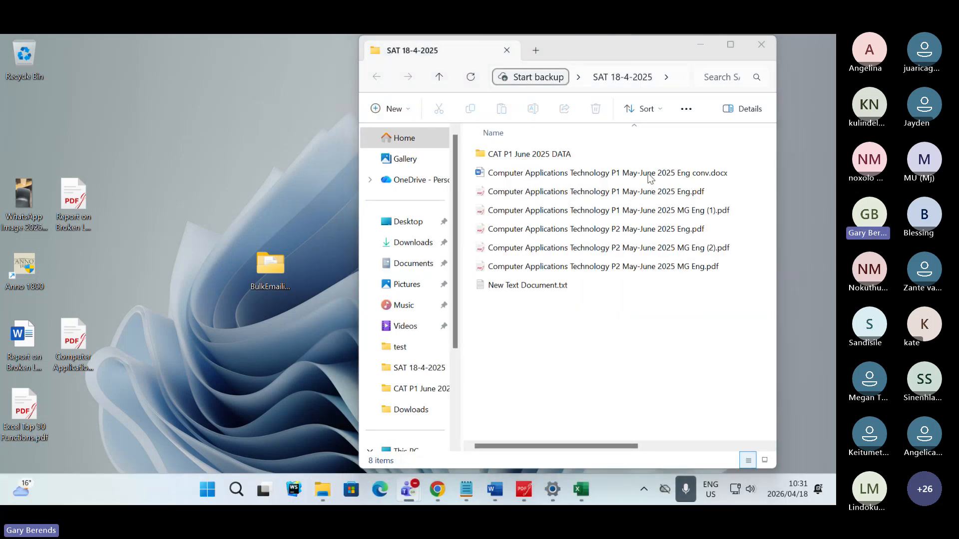
{"action": "double_click", "coordinate": [566, 159]}
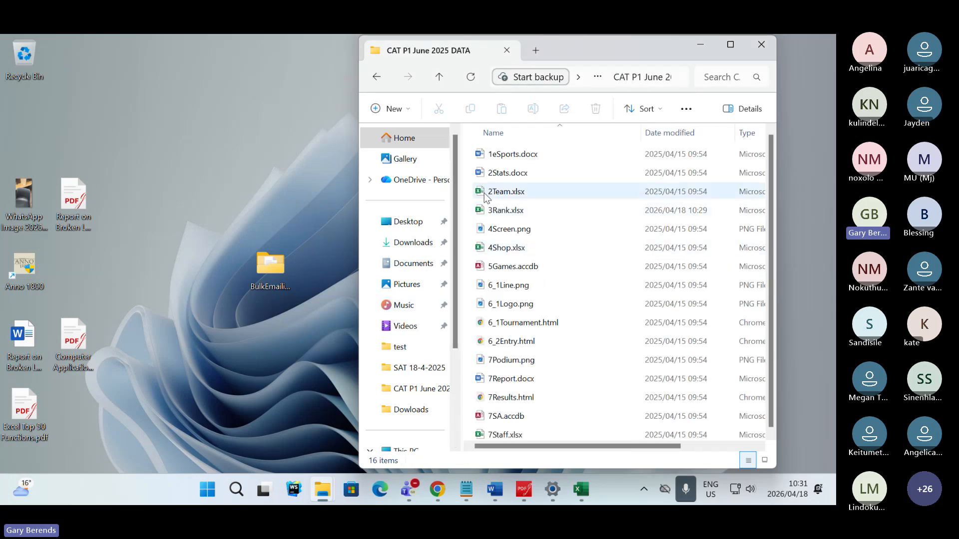
{"action": "double_click", "coordinate": [492, 214]}
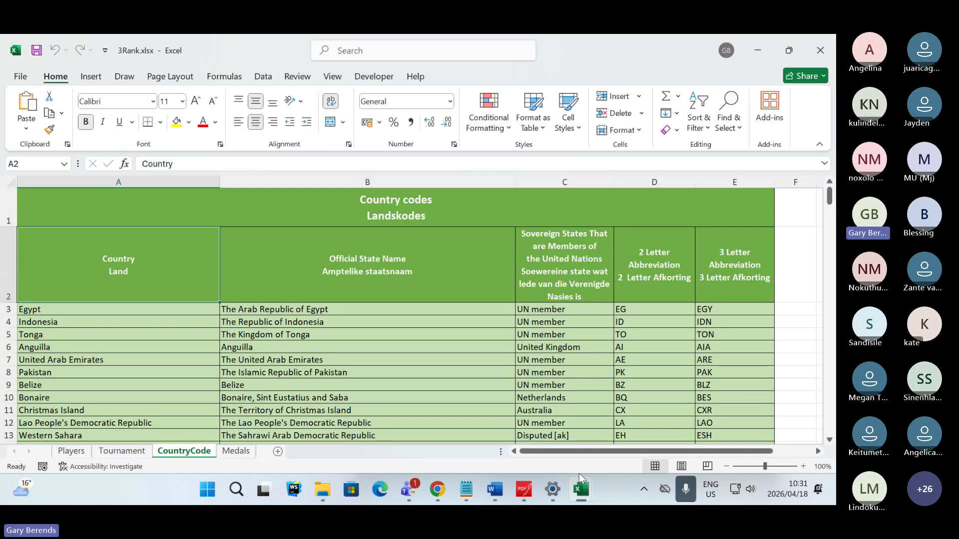
- Copy the full VLOOKUP formula of cell F9 on the Tournament worksheet
{"action": "left_click", "coordinate": [143, 452]}
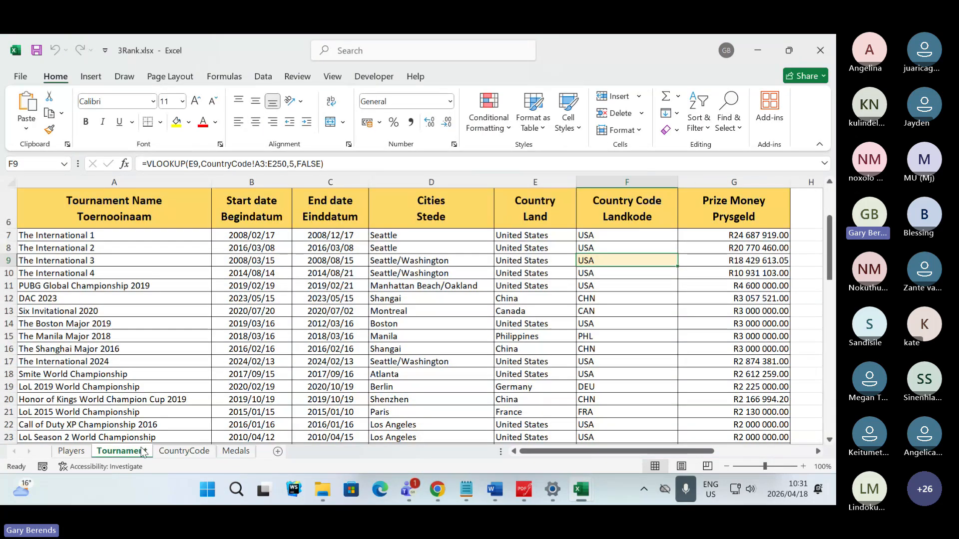
{"action": "left_click", "coordinate": [529, 261]}
{"action": "left_click", "coordinate": [527, 273]}
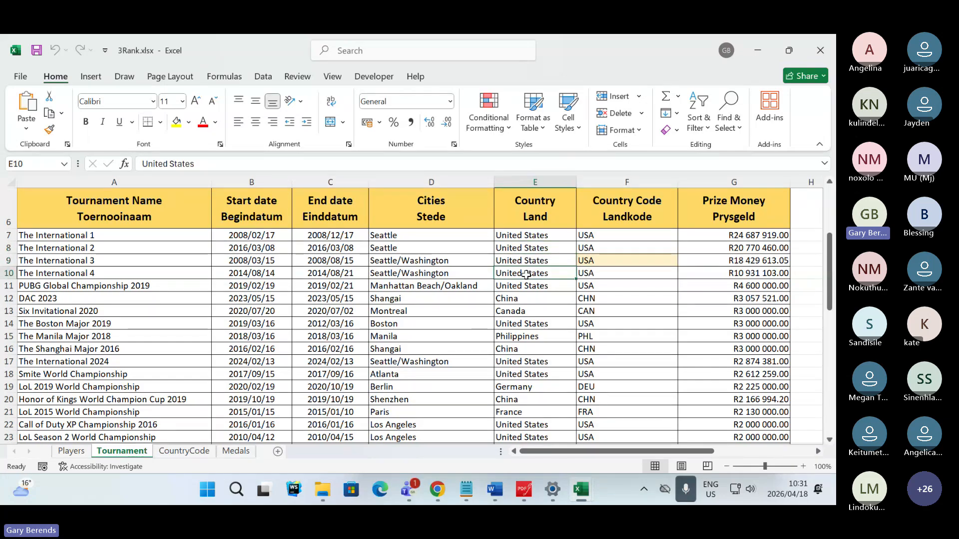
{"action": "left_click", "coordinate": [522, 288]}
{"action": "left_click", "coordinate": [601, 254]}
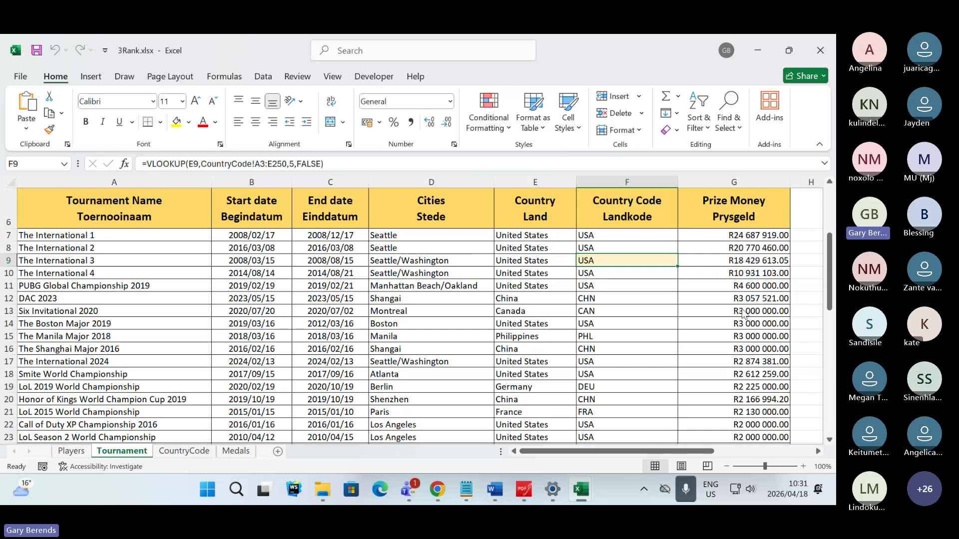
{"action": "left_click_drag", "start_coordinate": [325, 164], "coordinate": [142, 165]}
{"action": "key", "text": "ctrl+c"}
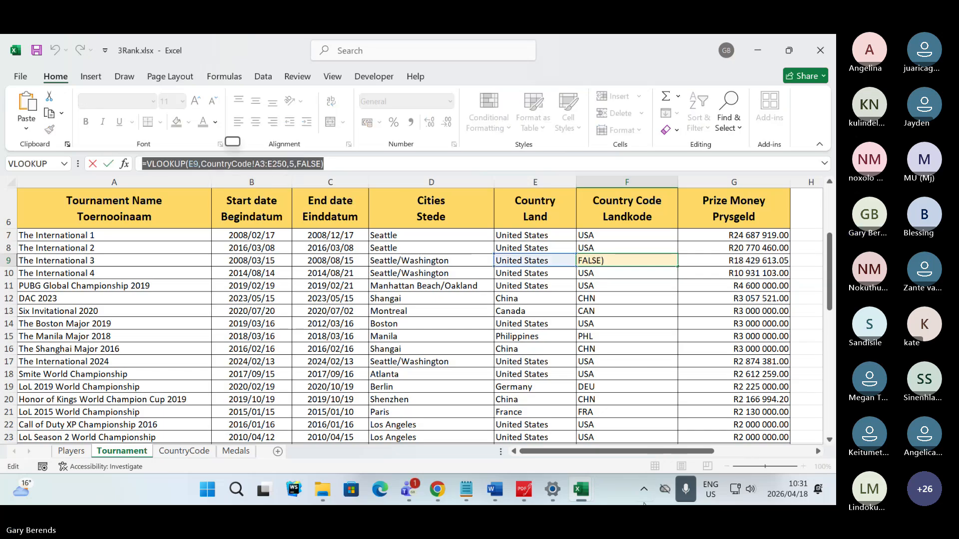
- Return to the Teams meeting, close the photo and send =VLOOKUP(E9,CountryCode!A3:E250,5,FALSE) in the meeting chat
{"action": "left_click", "coordinate": [820, 204]}
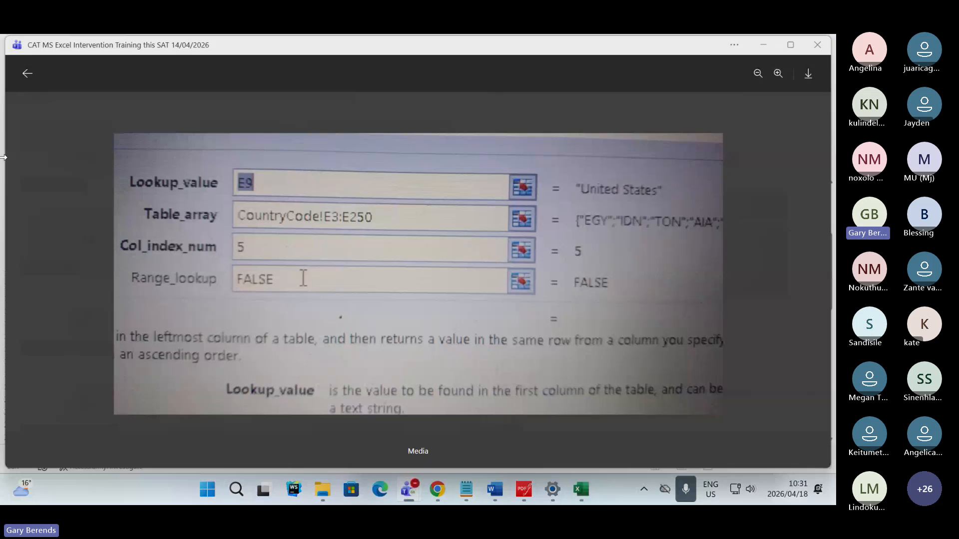
{"action": "left_click", "coordinate": [27, 74]}
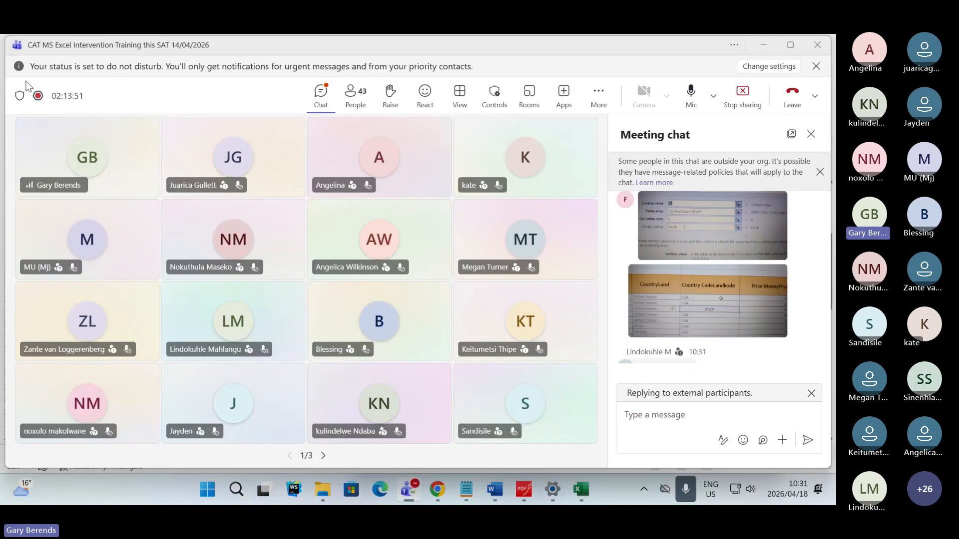
{"action": "left_click", "coordinate": [624, 413]}
{"action": "key", "text": "ctrl+v"}
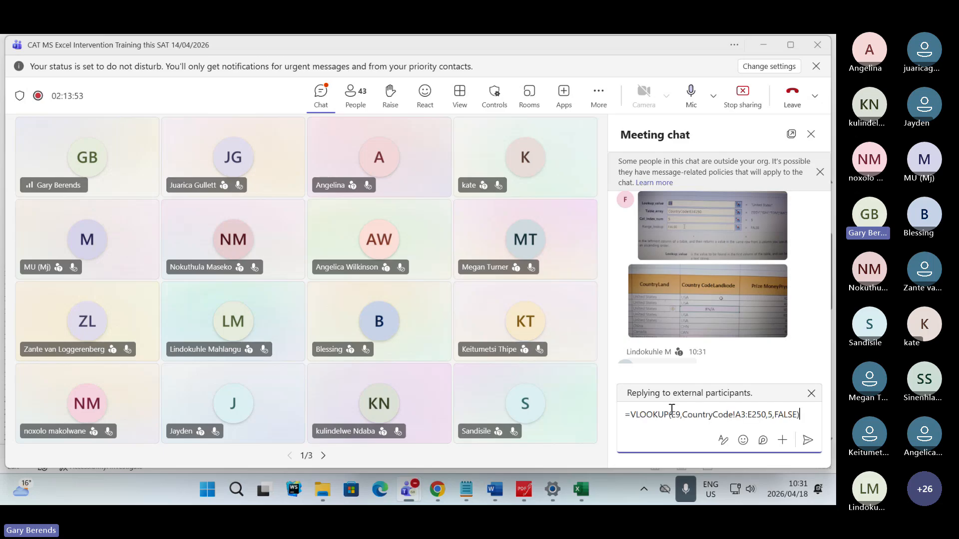
{"action": "key", "text": "Return"}
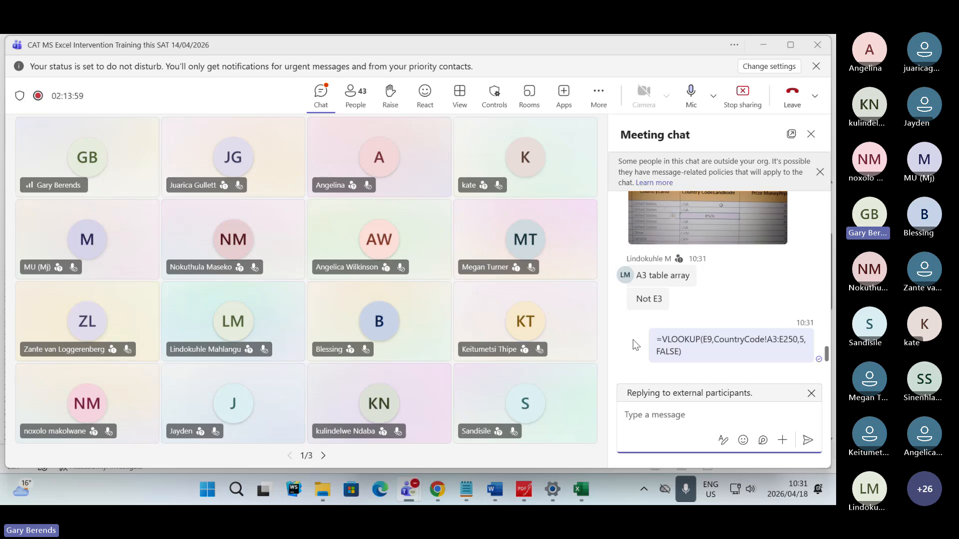
- Compare the participant's two photos in the meeting chat with the replies and the posted VLOOKUP formula
{"action": "scroll", "coordinate": [634, 345], "scroll_direction": "up", "scroll_amount": 2}
{"action": "scroll", "coordinate": [633, 345], "scroll_direction": "down", "scroll_amount": 2}
{"action": "scroll", "coordinate": [633, 344], "scroll_direction": "up", "scroll_amount": 2}
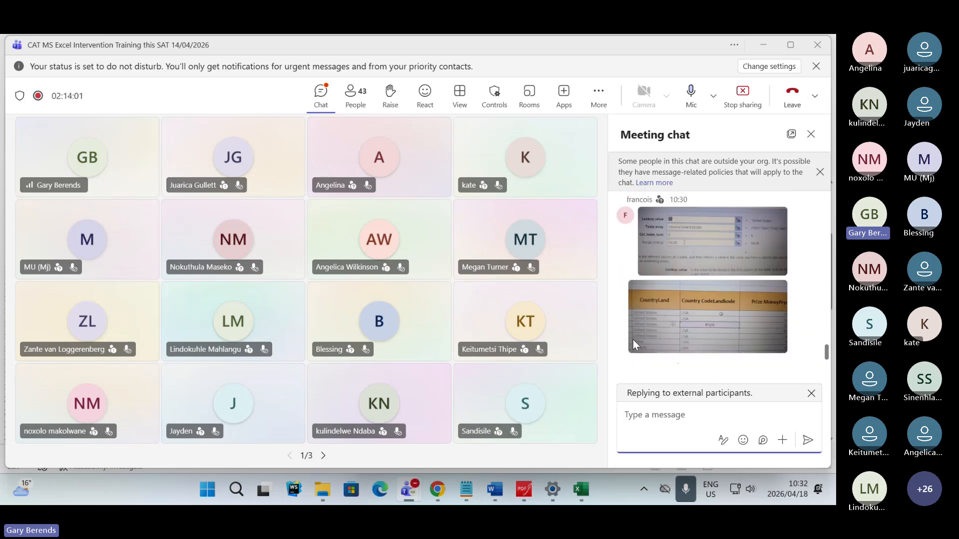
{"action": "scroll", "coordinate": [633, 345], "scroll_direction": "down", "scroll_amount": 2}
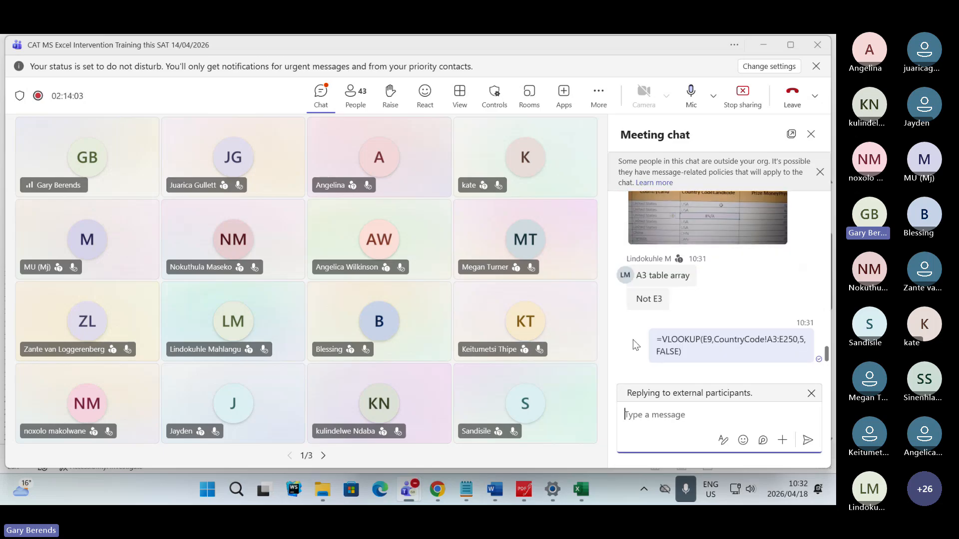
{"action": "scroll", "coordinate": [633, 344], "scroll_direction": "up", "scroll_amount": 2}
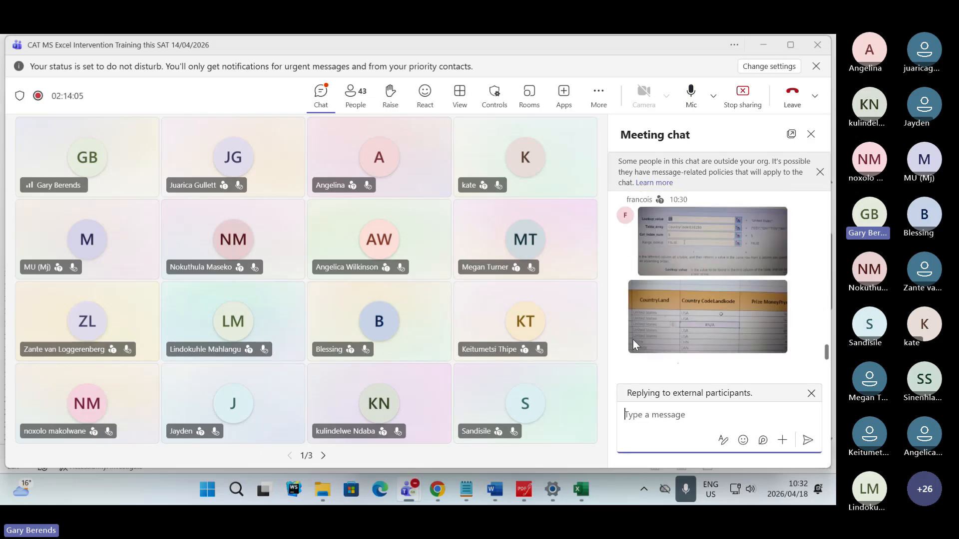
{"action": "scroll", "coordinate": [633, 344], "scroll_direction": "down", "scroll_amount": 2}
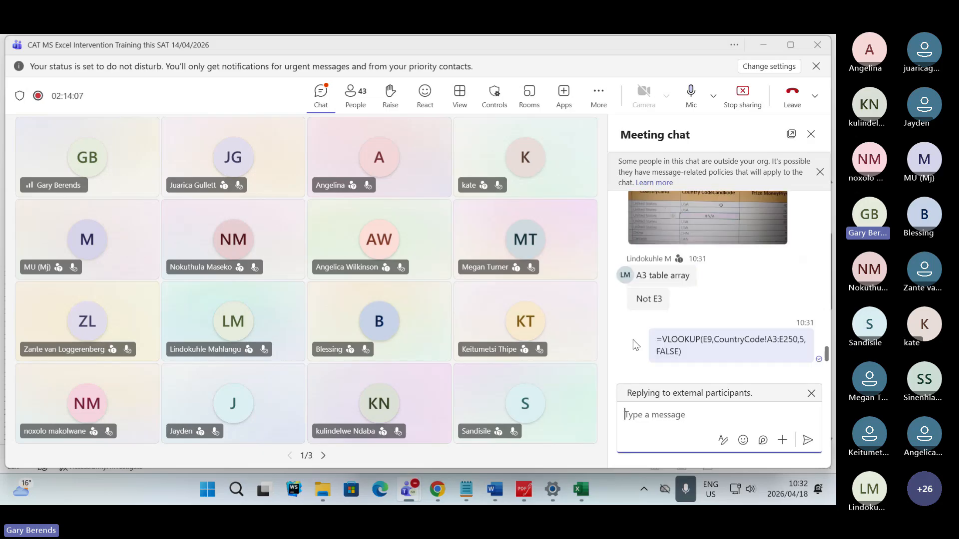
{"action": "scroll", "coordinate": [633, 339], "scroll_direction": "up", "scroll_amount": 2}
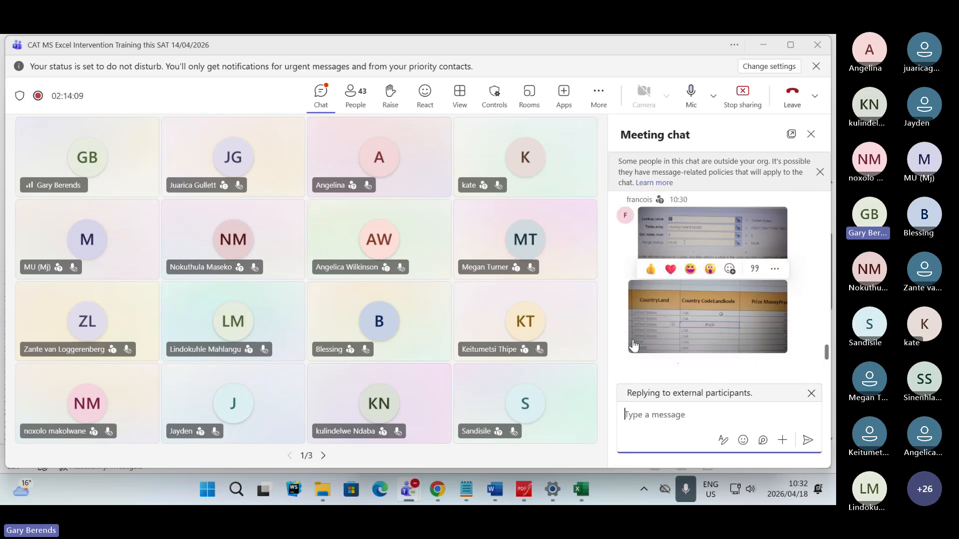
- Read the latest replies in the meeting chat, then switch to the exam paper PDF in PDFgear
{"action": "scroll", "coordinate": [633, 345], "scroll_direction": "down", "scroll_amount": 2}
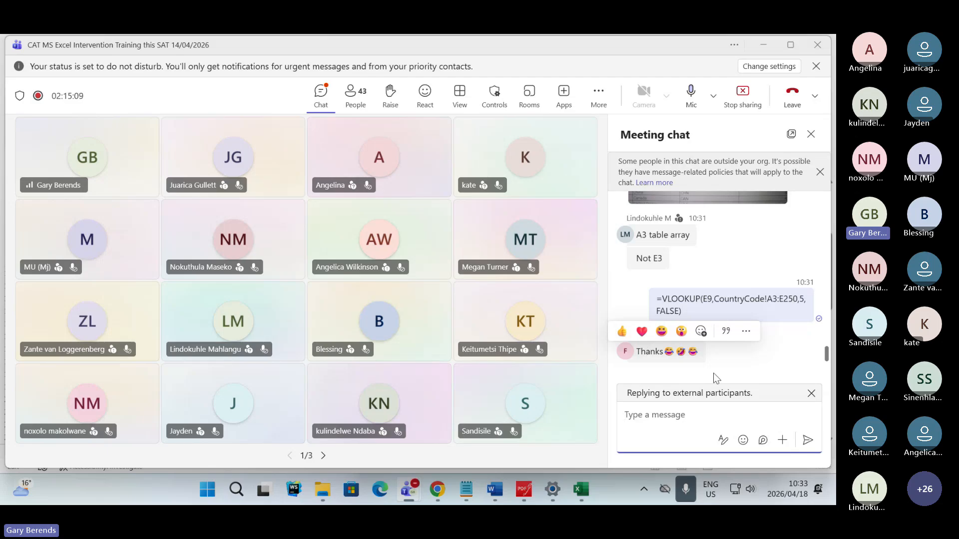
{"action": "left_click", "coordinate": [680, 424]}
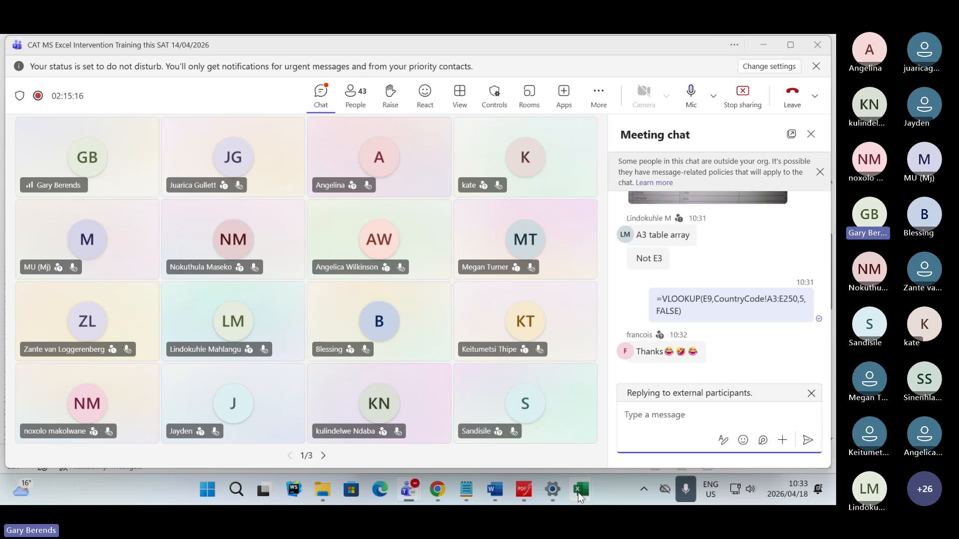
{"action": "left_click", "coordinate": [578, 491]}
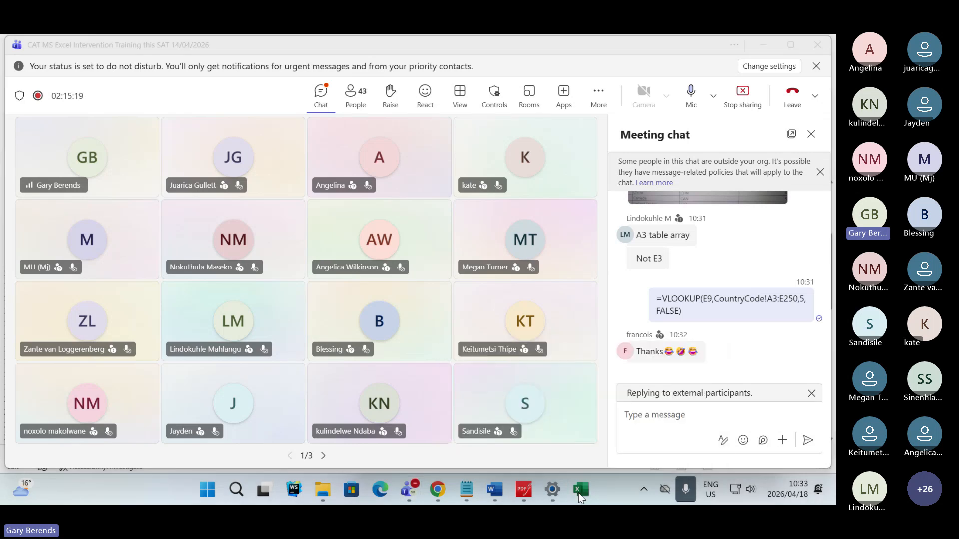
{"action": "key", "text": "alt+Tab"}
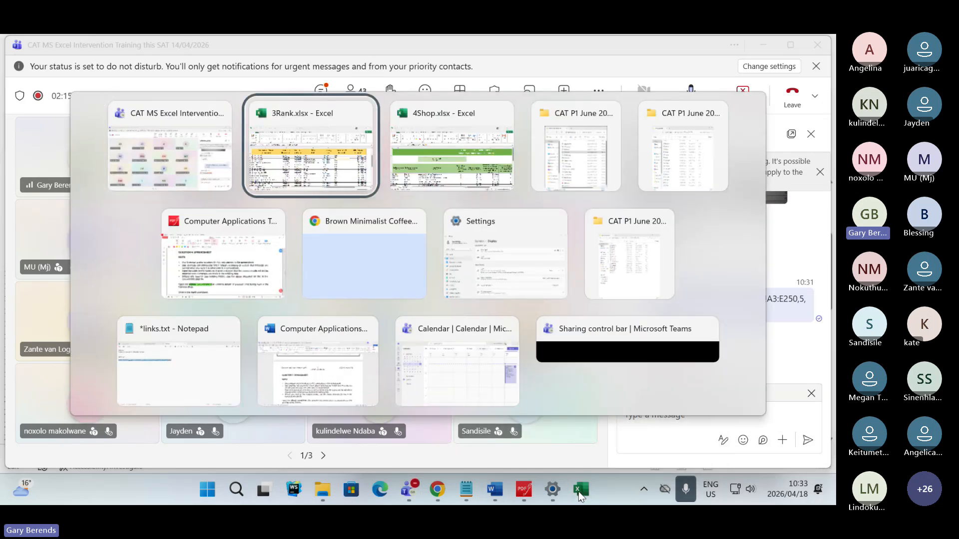
{"action": "left_click", "coordinate": [215, 284]}
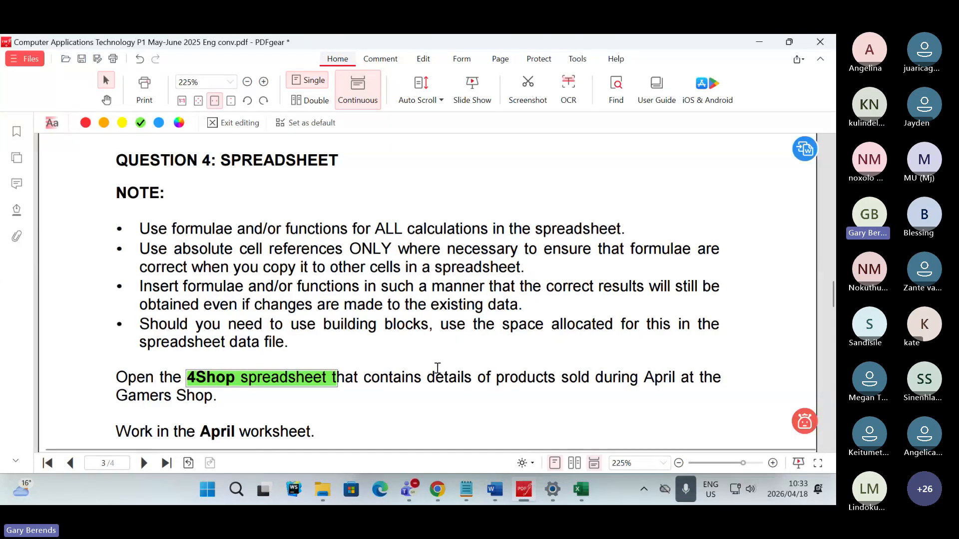
- Highlight the word April in green in the sentence about opening the 4Shop spreadsheet in Question 4
{"action": "scroll", "coordinate": [437, 368], "scroll_direction": "down", "scroll_amount": 4}
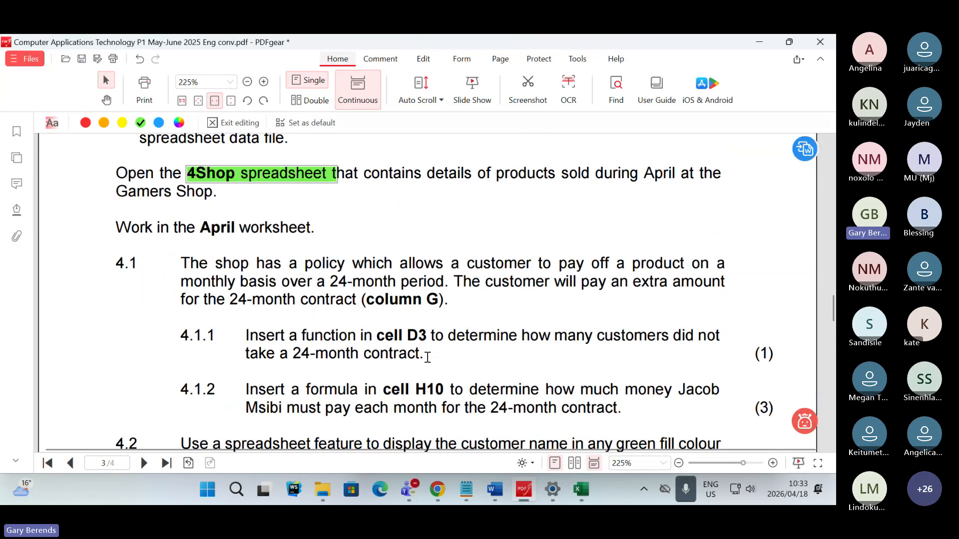
{"action": "scroll", "coordinate": [427, 345], "scroll_direction": "up", "scroll_amount": 1}
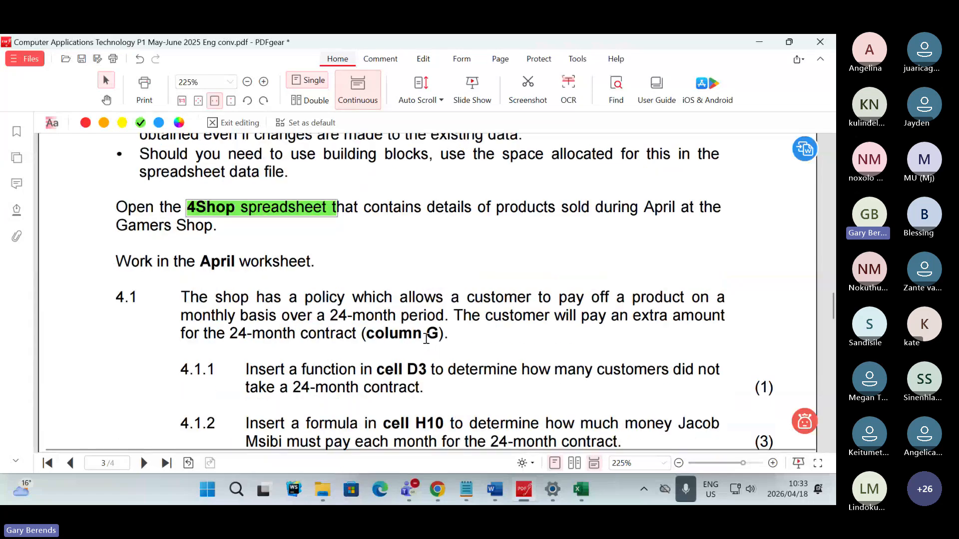
{"action": "scroll", "coordinate": [426, 339], "scroll_direction": "up", "scroll_amount": 1}
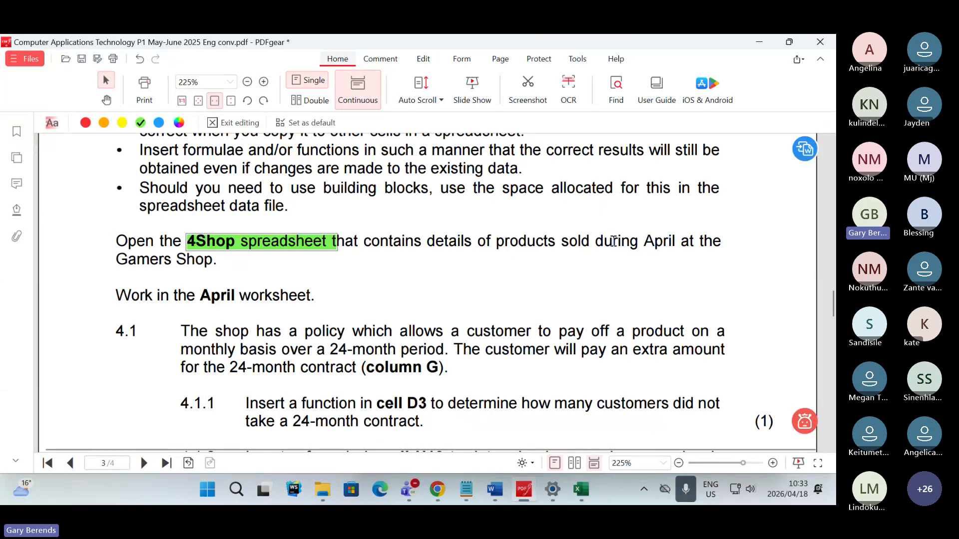
{"action": "left_click_drag", "start_coordinate": [645, 242], "coordinate": [675, 242]}
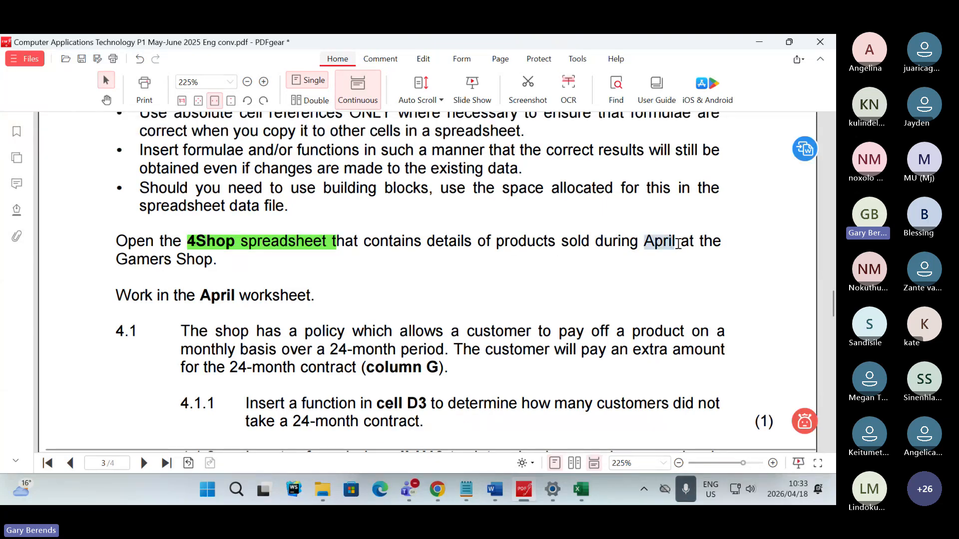
{"action": "right_click", "coordinate": [682, 256]}
{"action": "left_click", "coordinate": [723, 283]}
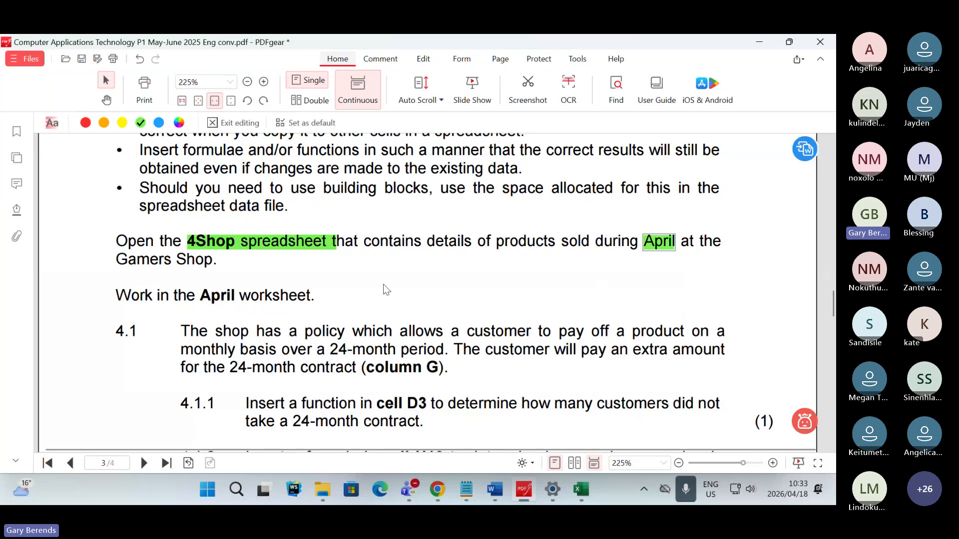
{"action": "left_click_drag", "start_coordinate": [112, 261], "coordinate": [239, 266]}
{"action": "right_click", "coordinate": [238, 267]}
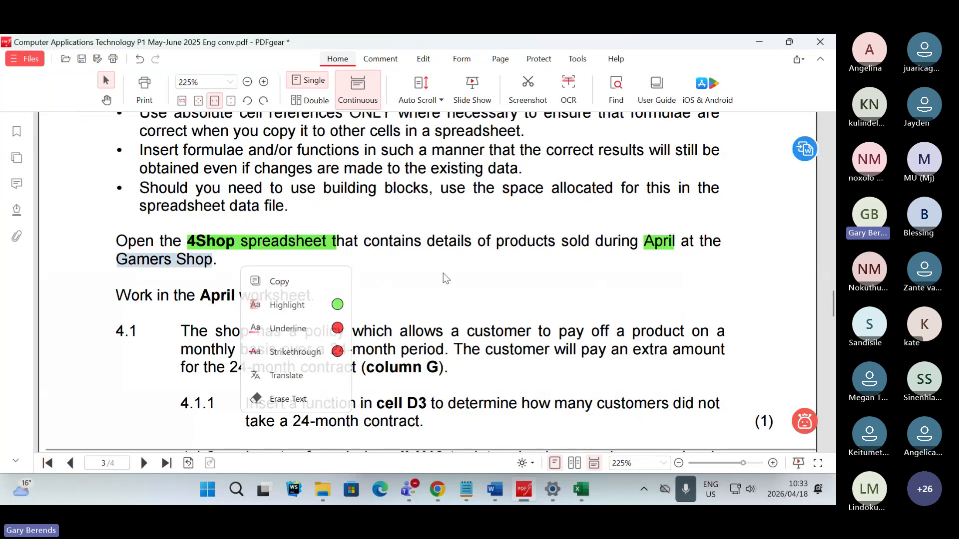
{"action": "left_click", "coordinate": [708, 302]}
{"action": "left_click", "coordinate": [667, 250]}
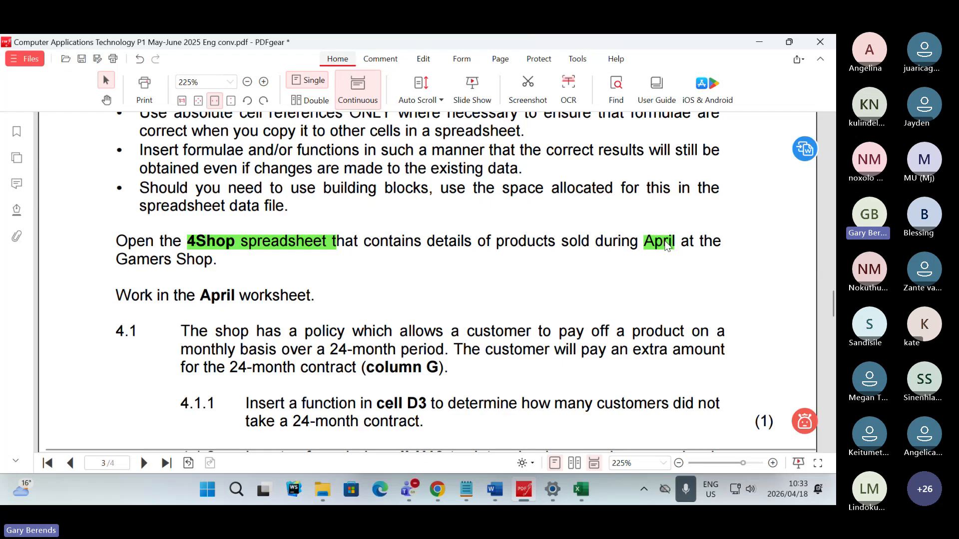
- Highlight "April worksheet" in the Question 4 instruction and "policy" in question 4.1 in green
{"action": "left_click_drag", "start_coordinate": [188, 296], "coordinate": [320, 299]}
{"action": "left_click", "coordinate": [374, 339]}
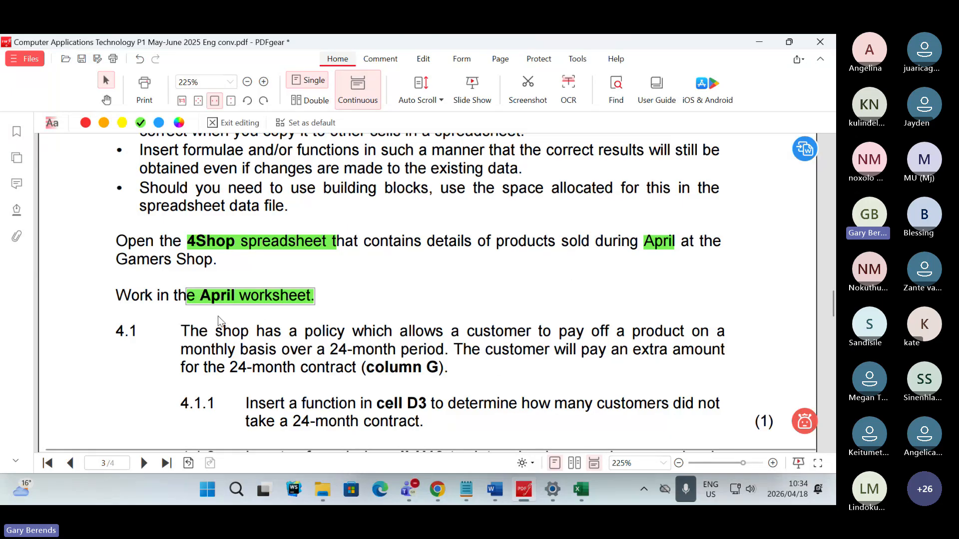
{"action": "scroll", "coordinate": [208, 343], "scroll_direction": "down", "scroll_amount": 2}
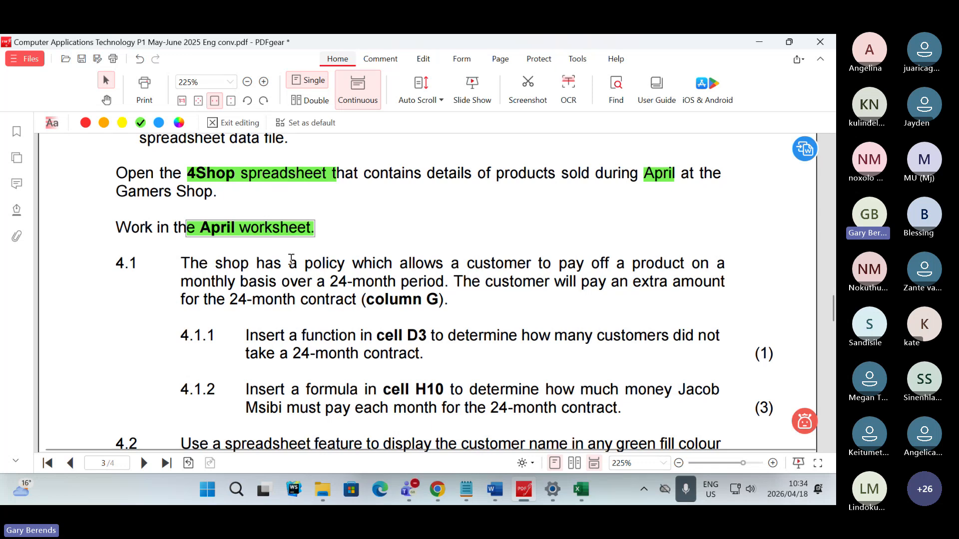
{"action": "left_click_drag", "start_coordinate": [305, 263], "coordinate": [344, 264]}
{"action": "right_click", "coordinate": [344, 265]}
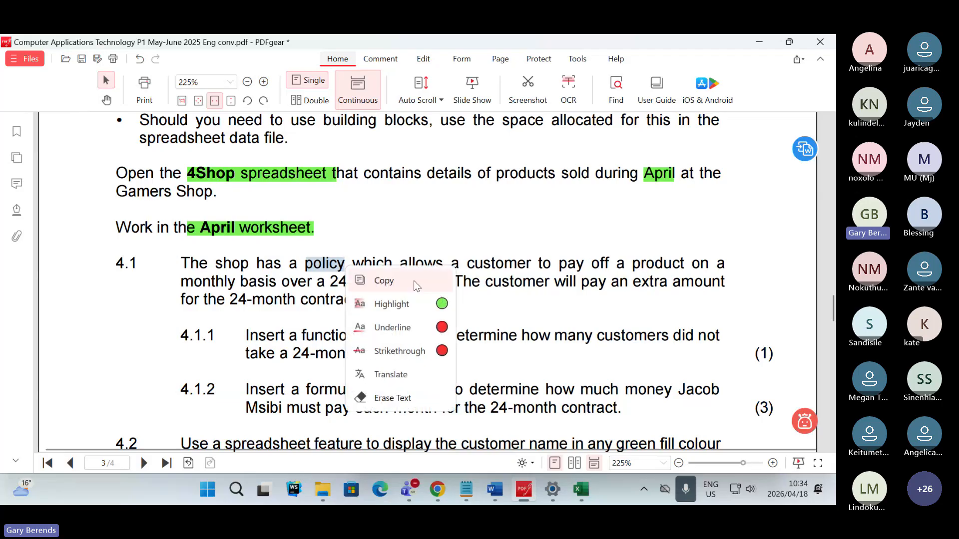
{"action": "left_click", "coordinate": [379, 302]}
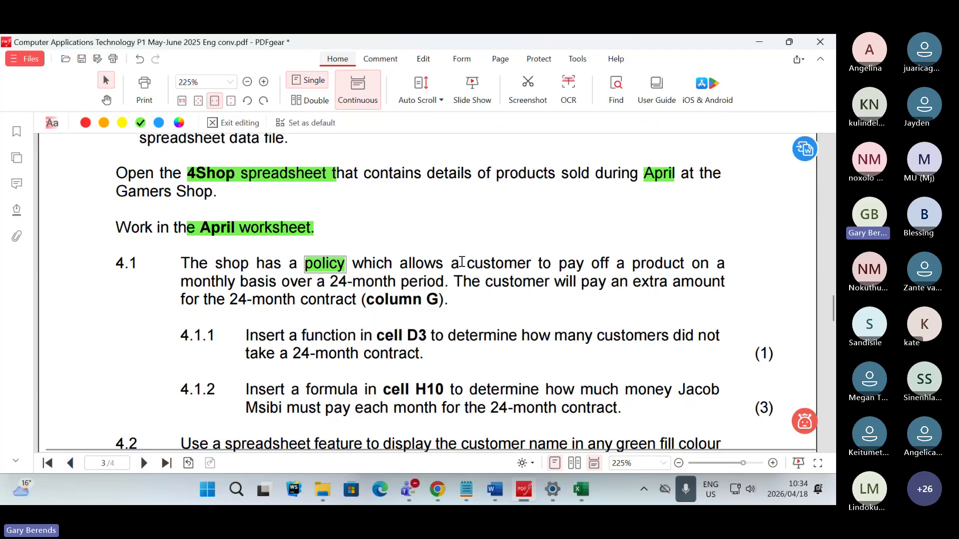
- Highlight the phrases "pay off a product", "monthly basis" and "24-month period" in question 4.1 in green
{"action": "left_click_drag", "start_coordinate": [543, 265], "coordinate": [684, 266]}
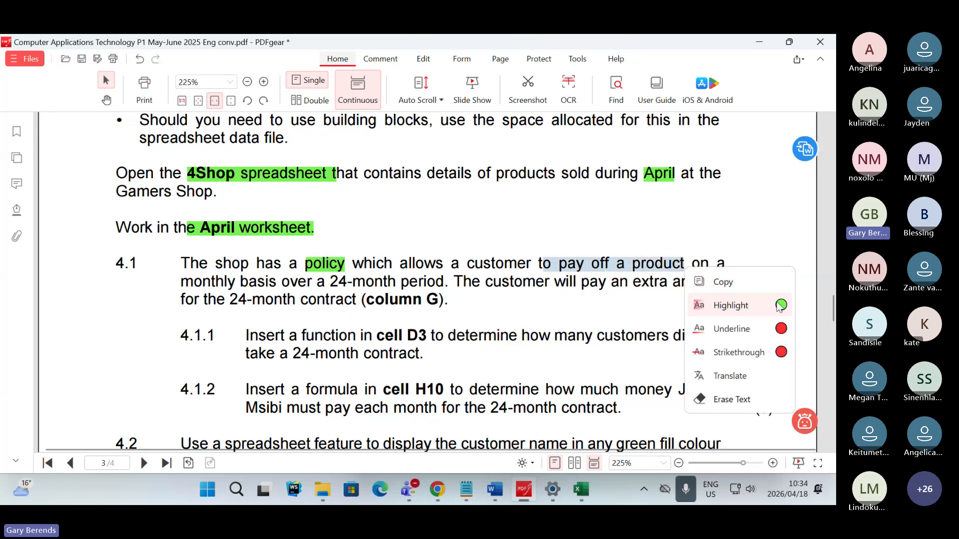
{"action": "left_click", "coordinate": [709, 304]}
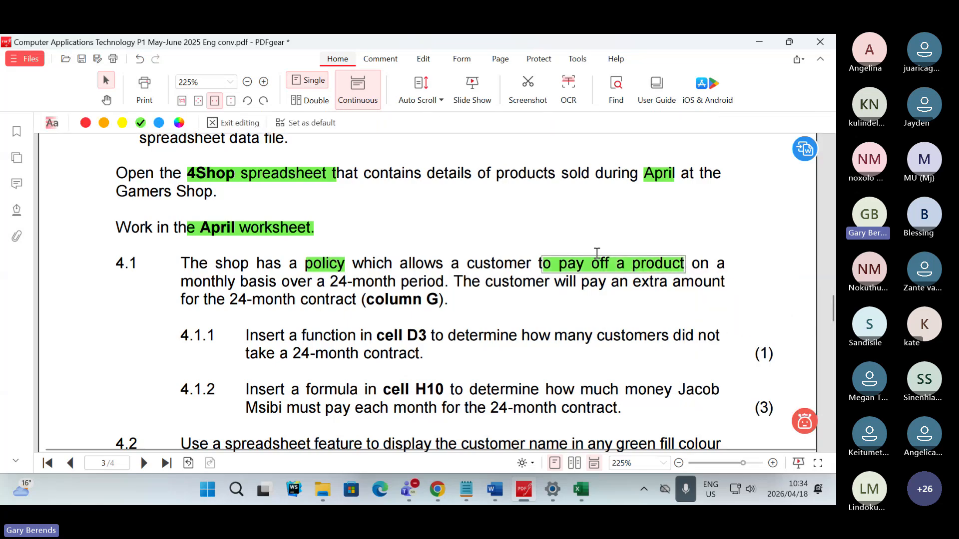
{"action": "left_click", "coordinate": [605, 305]}
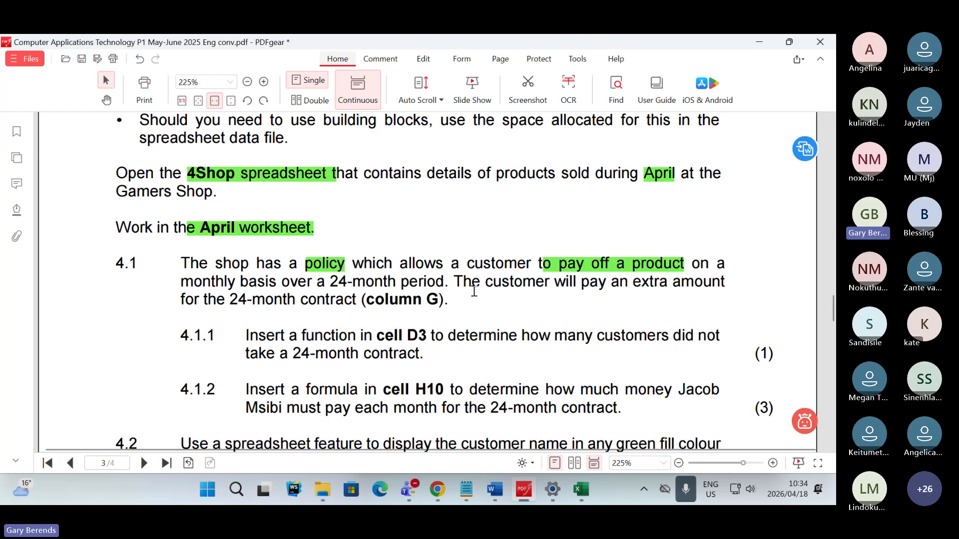
{"action": "mouse_move", "coordinate": [193, 282]}
{"action": "left_mouse_down"}
{"action": "mouse_move", "coordinate": [283, 281]}
{"action": "mouse_move", "coordinate": [189, 287]}
{"action": "left_mouse_up"}
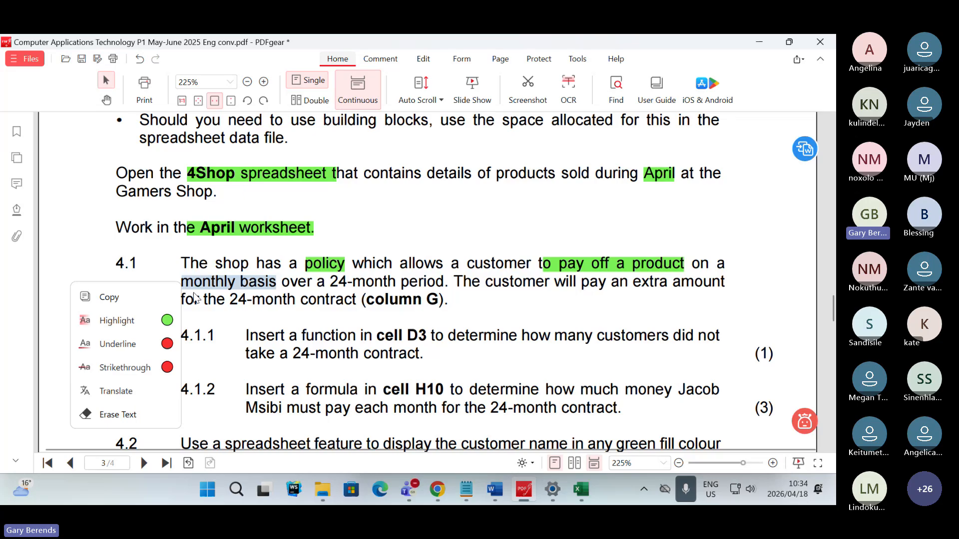
{"action": "left_click", "coordinate": [166, 320]}
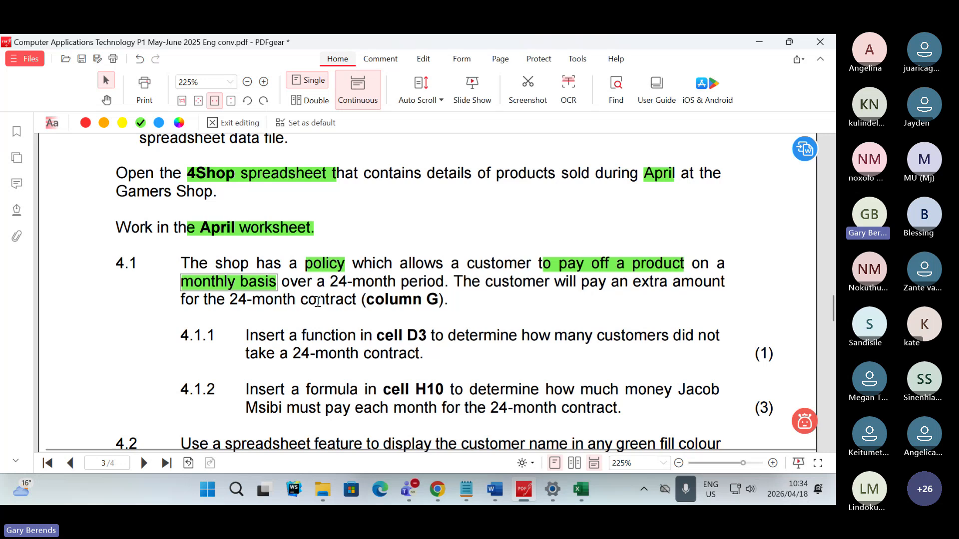
{"action": "left_click_drag", "start_coordinate": [330, 283], "coordinate": [453, 284]}
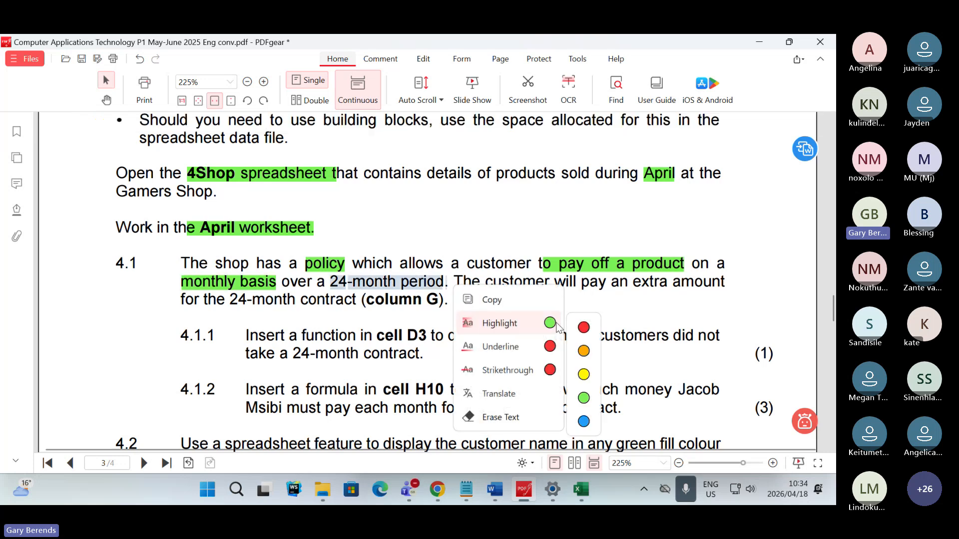
{"action": "left_click", "coordinate": [553, 326]}
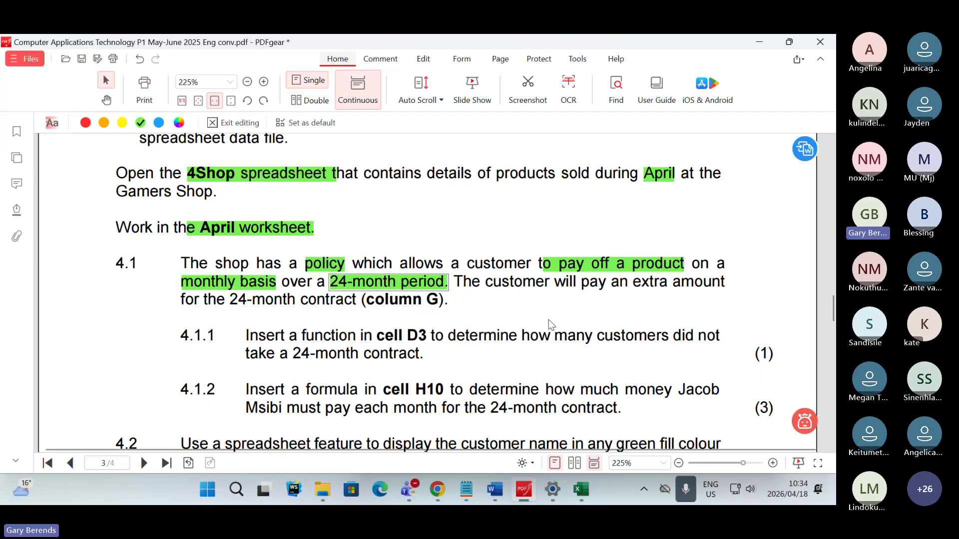
{"action": "left_click", "coordinate": [637, 282]}
{"action": "right_click", "coordinate": [639, 282]}
{"action": "left_click", "coordinate": [633, 297]}
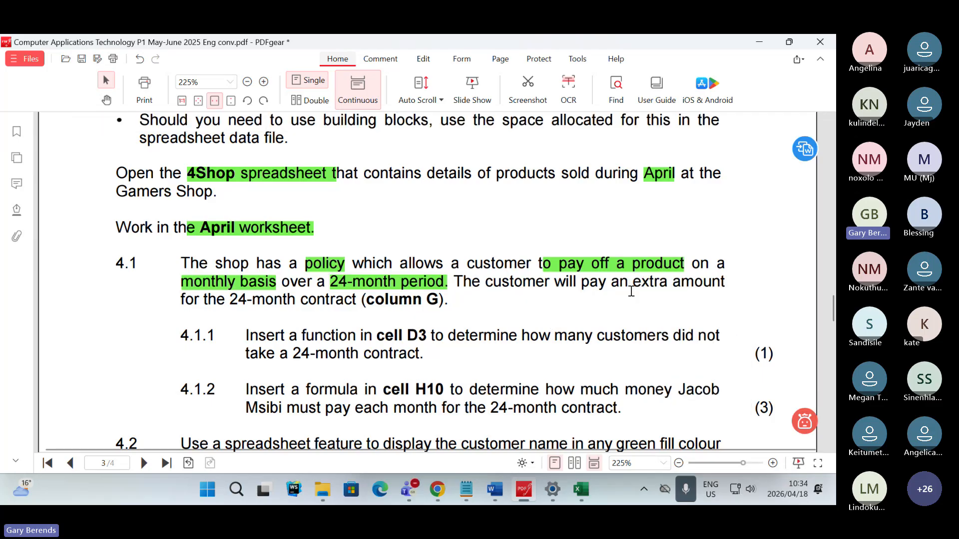
- Highlight the phrase "24-month contract" in the introduction of question 4.1 in green
{"action": "left_click_drag", "start_coordinate": [635, 285], "coordinate": [356, 301]}
{"action": "left_click", "coordinate": [214, 316]}
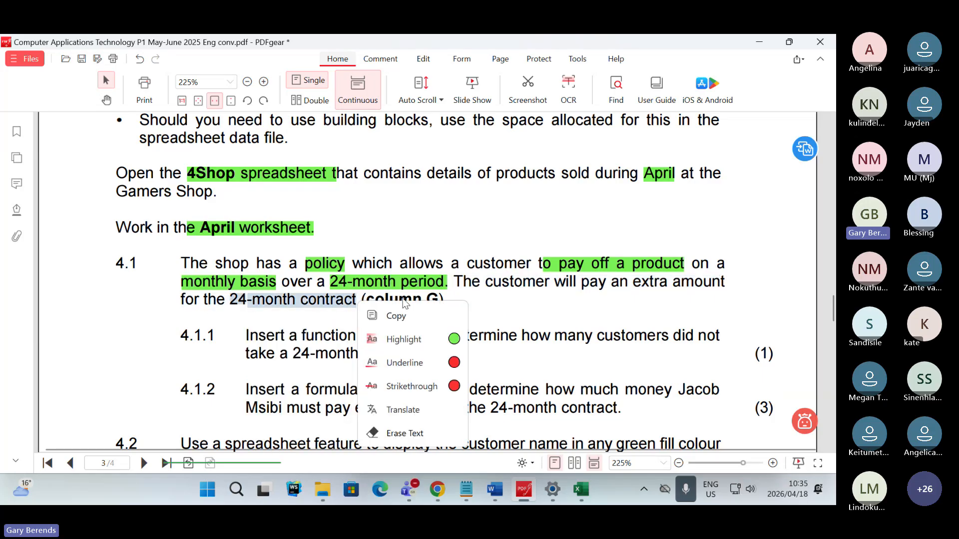
{"action": "left_click", "coordinate": [456, 336]}
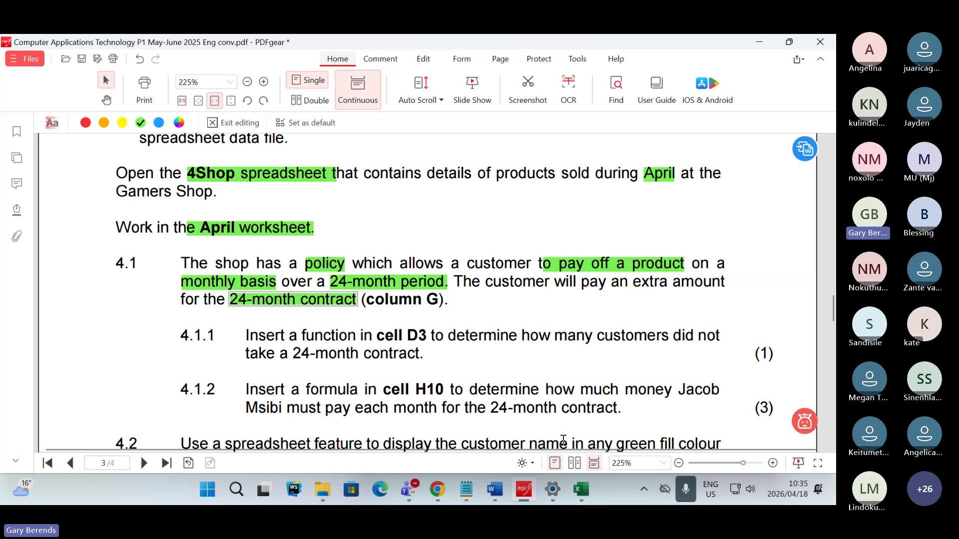
- Switch to 4Shop.xlsx in Excel and examine the payment columns G to I on the April worksheet
{"action": "left_click", "coordinate": [577, 492]}
{"action": "left_click", "coordinate": [495, 414]}
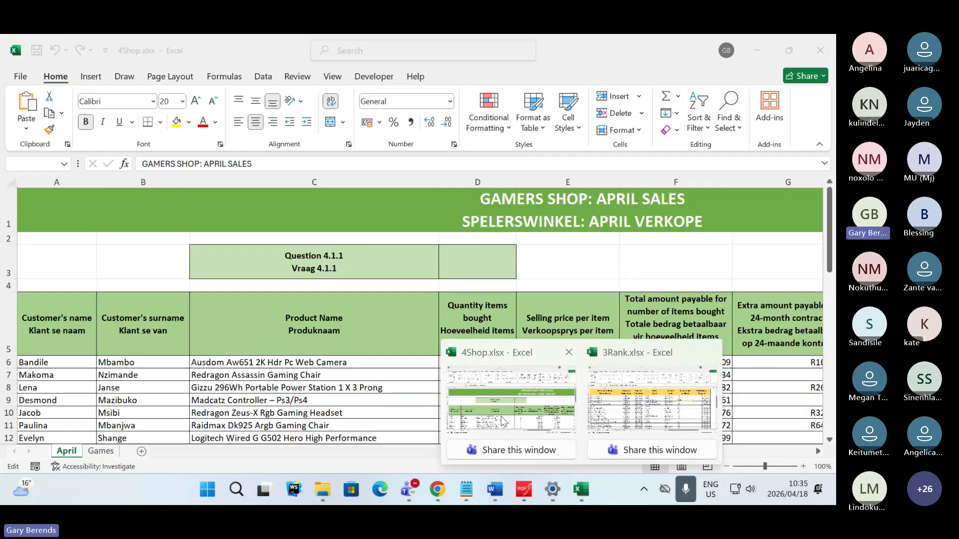
{"action": "left_click", "coordinate": [67, 452]}
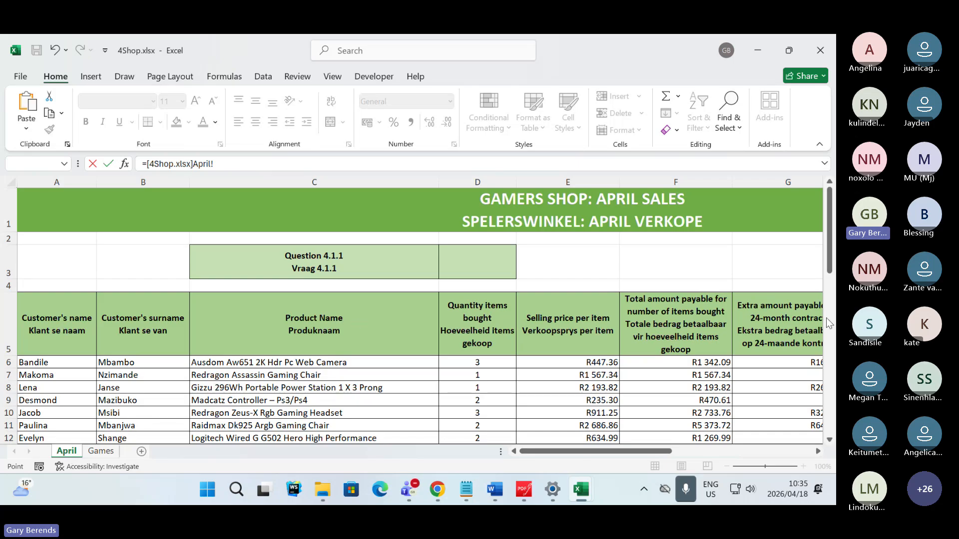
{"action": "left_click_drag", "start_coordinate": [613, 453], "coordinate": [676, 455]}
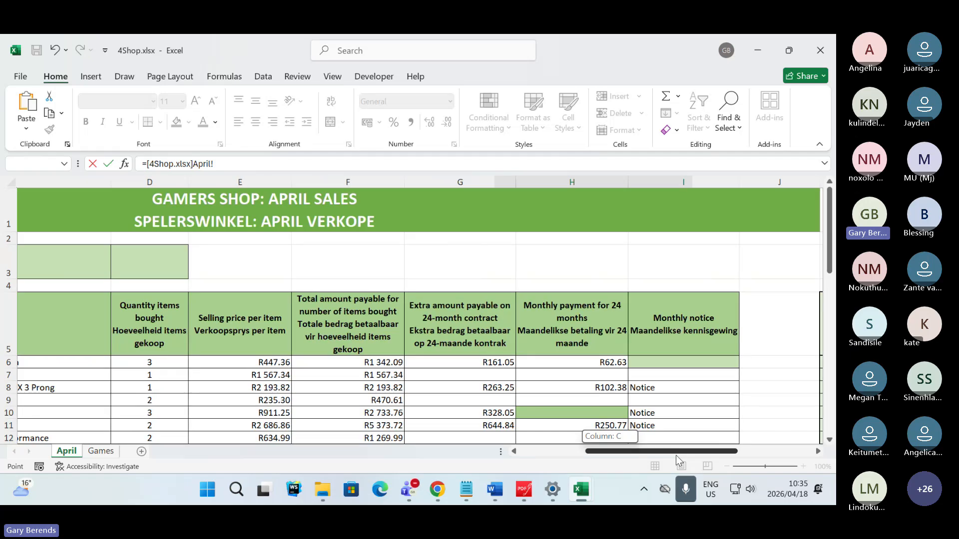
- Return to the exam paper in PDFgear and highlight "(column G)" and "extra amount" in question 4.1 in green
{"action": "mouse_move", "coordinate": [582, 492]}
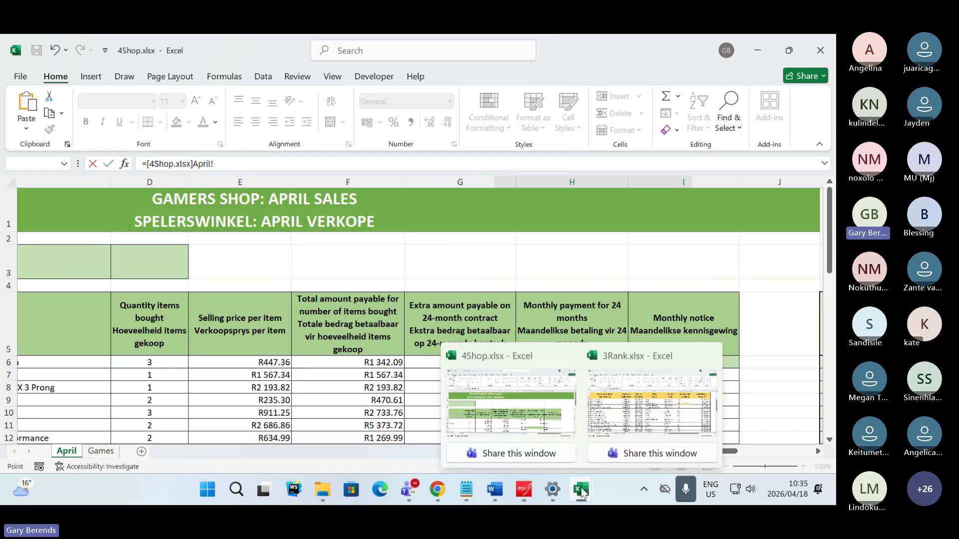
{"action": "left_click", "coordinate": [524, 490]}
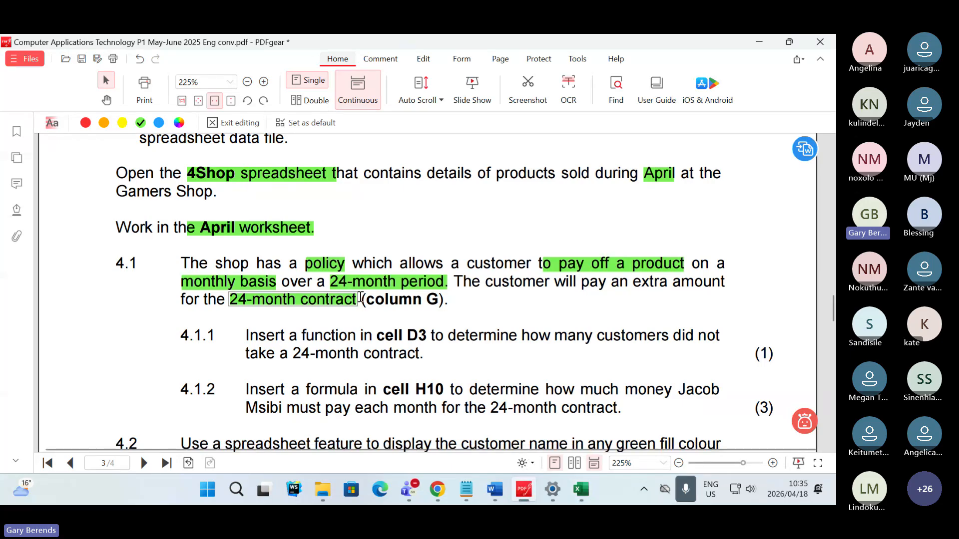
{"action": "left_click_drag", "start_coordinate": [361, 300], "coordinate": [450, 302]}
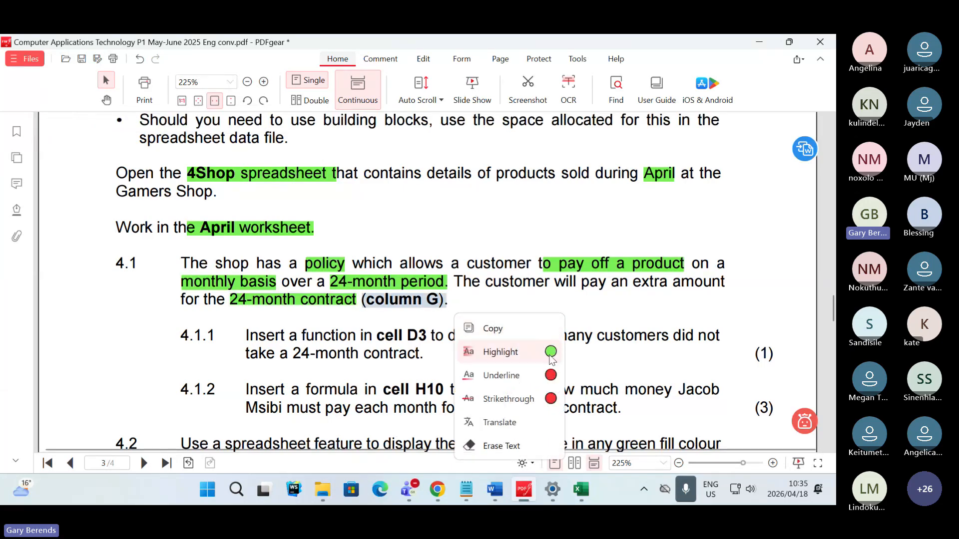
{"action": "left_click", "coordinate": [500, 352]}
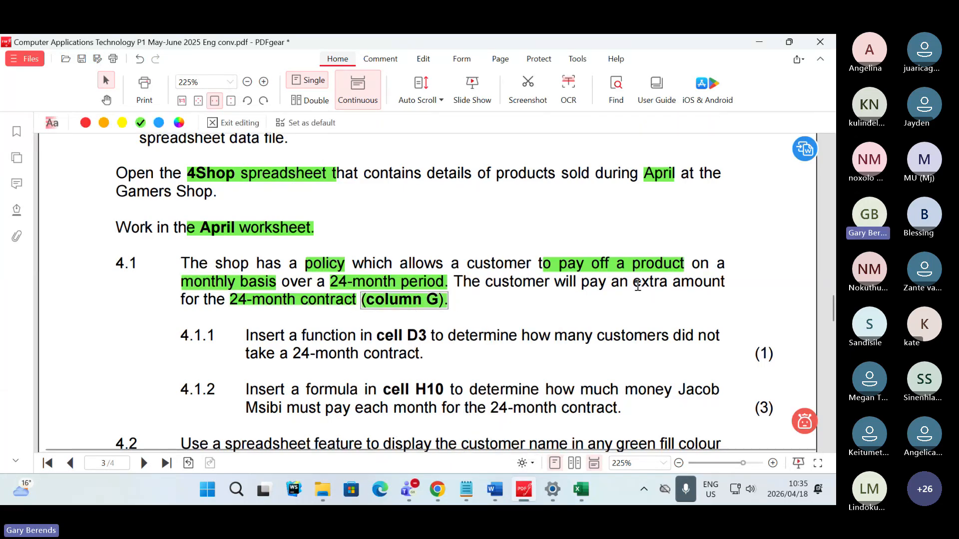
{"action": "left_click_drag", "start_coordinate": [633, 283], "coordinate": [729, 281]}
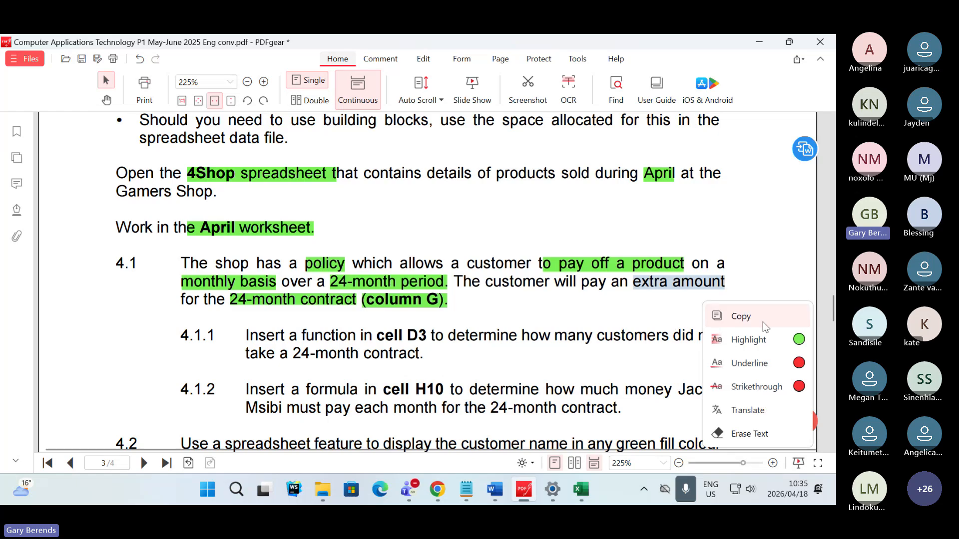
{"action": "left_click", "coordinate": [799, 340]}
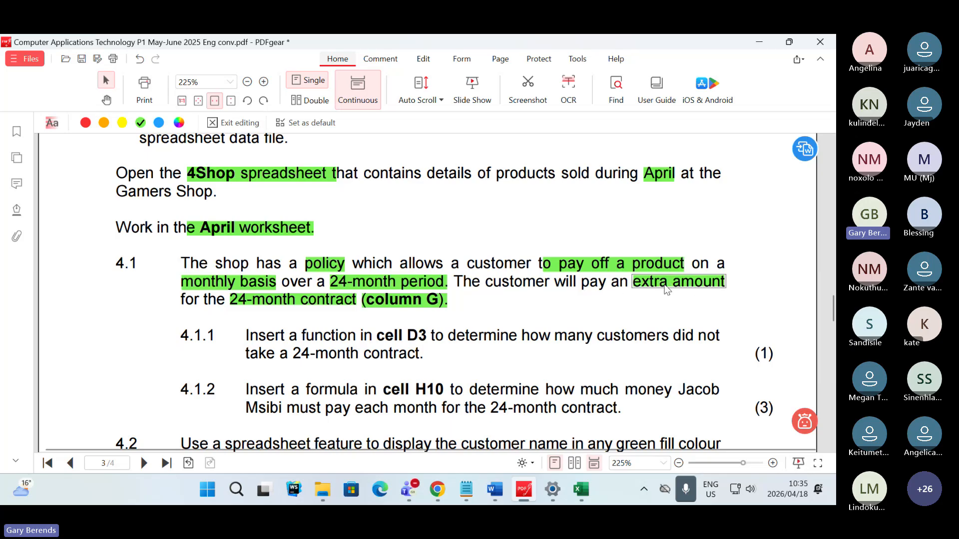
- Switch to Excel, cancel the unfinished formula that references 4Shop.xlsx, and close the 3Rank workbook
{"action": "mouse_move", "coordinate": [591, 493]}
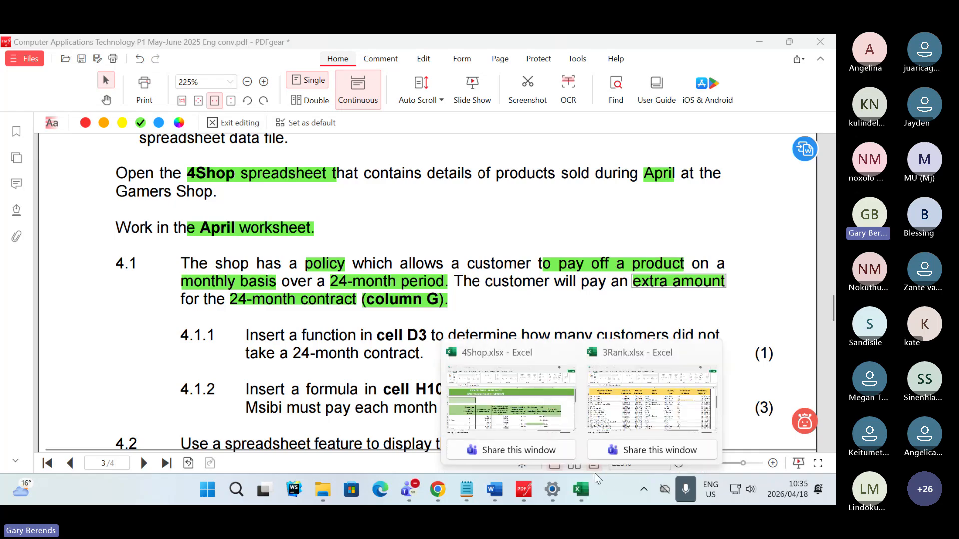
{"action": "left_click", "coordinate": [544, 420]}
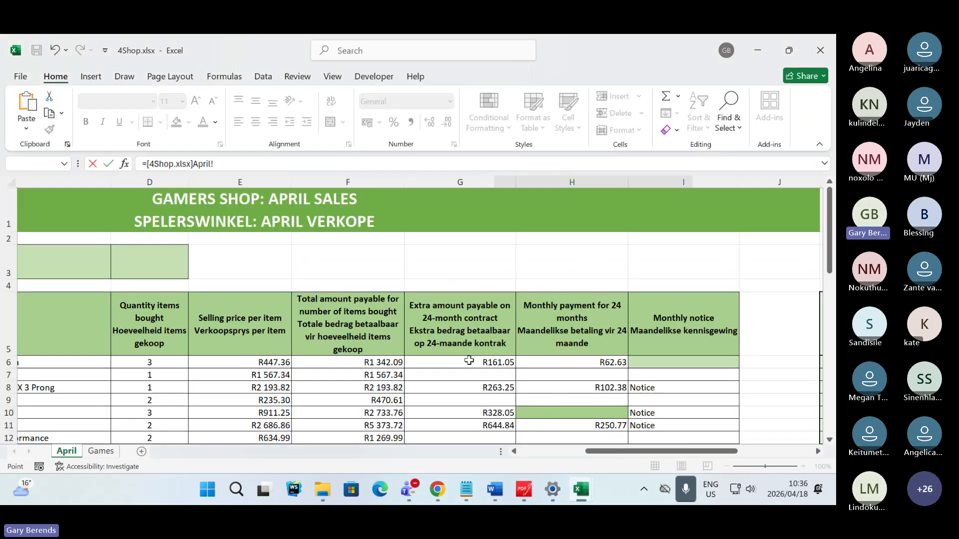
{"action": "left_click", "coordinate": [468, 363]}
{"action": "key", "text": "Escape"}
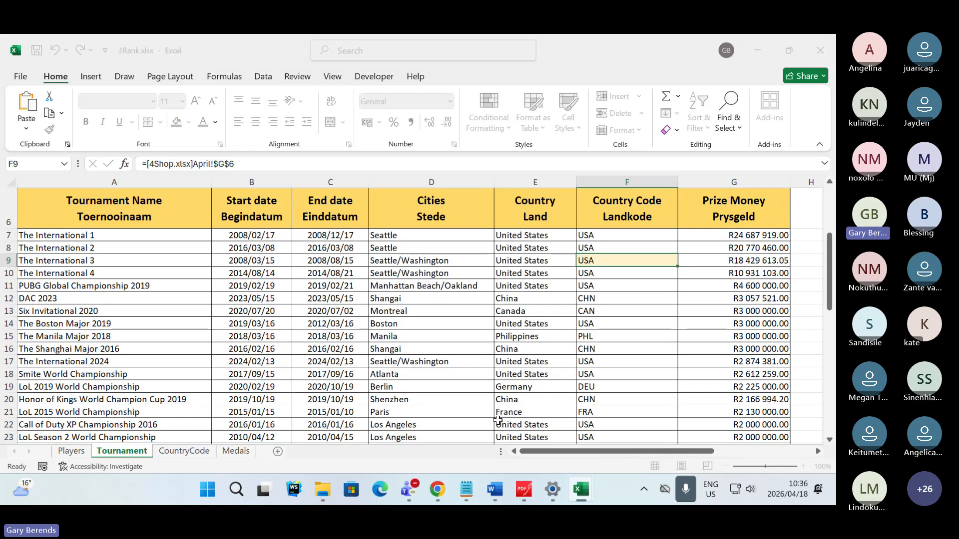
{"action": "left_click", "coordinate": [820, 50]}
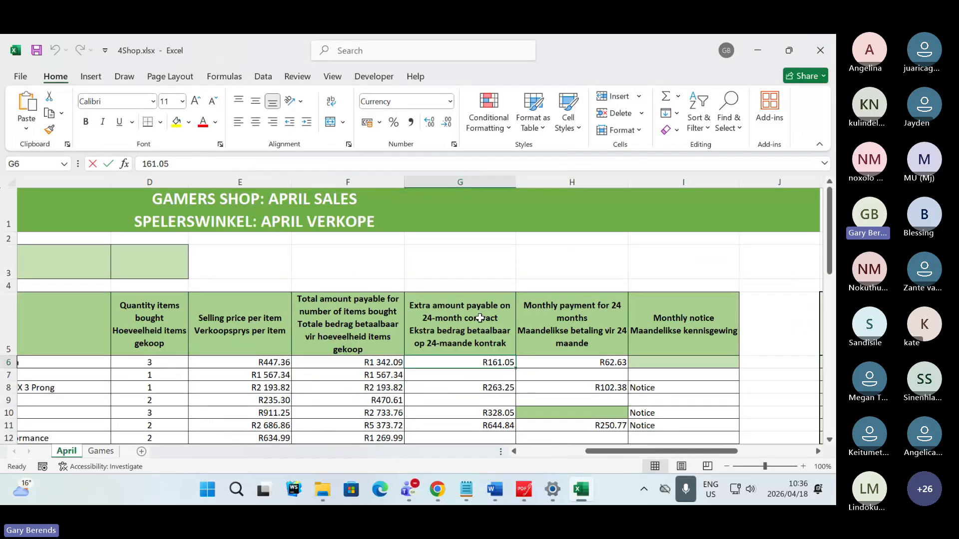
{"action": "left_click_drag", "start_coordinate": [456, 368], "coordinate": [455, 380]}
{"action": "scroll", "coordinate": [453, 394], "scroll_direction": "down", "scroll_amount": 2}
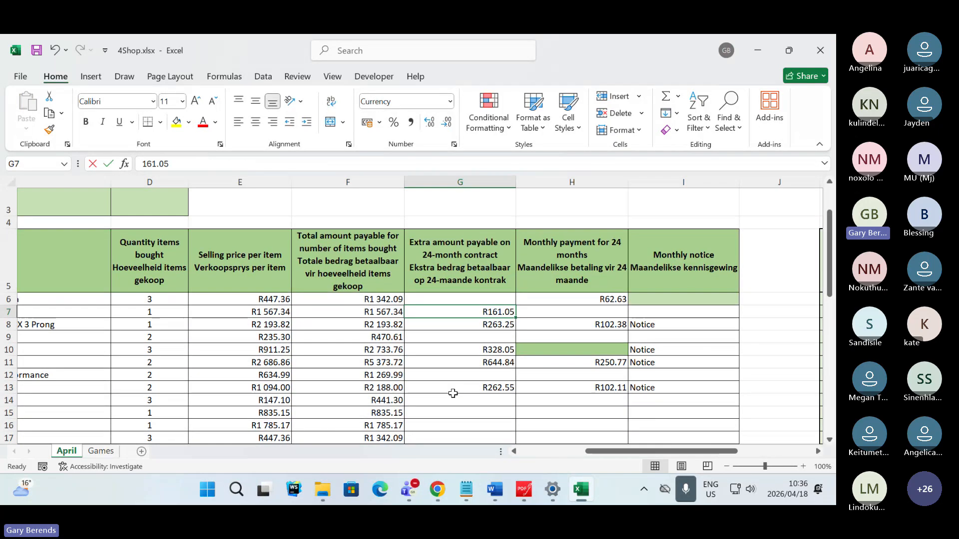
{"action": "key", "text": "ctrl+z"}
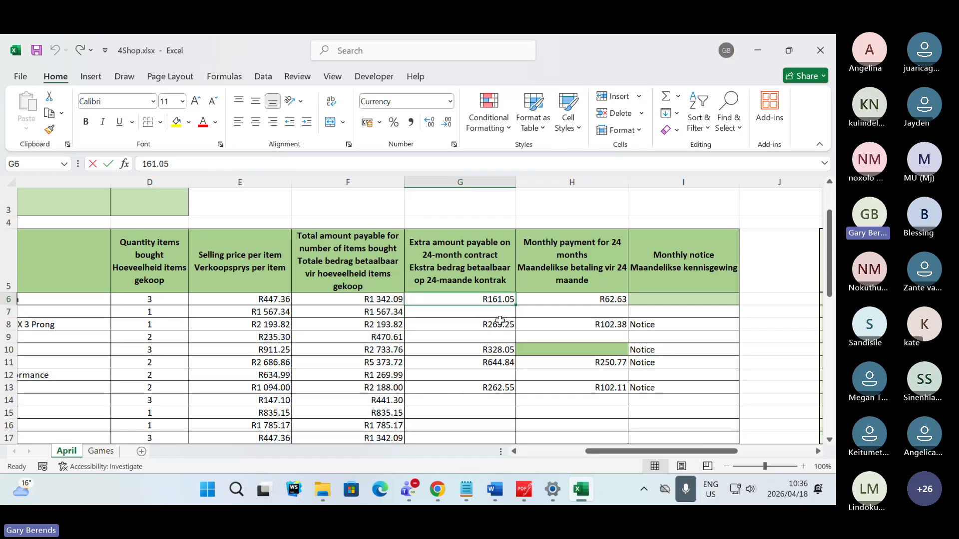
- Examine the filled and empty cells in column G, the extra amount payable on the 24-month contract
{"action": "left_click", "coordinate": [498, 298]}
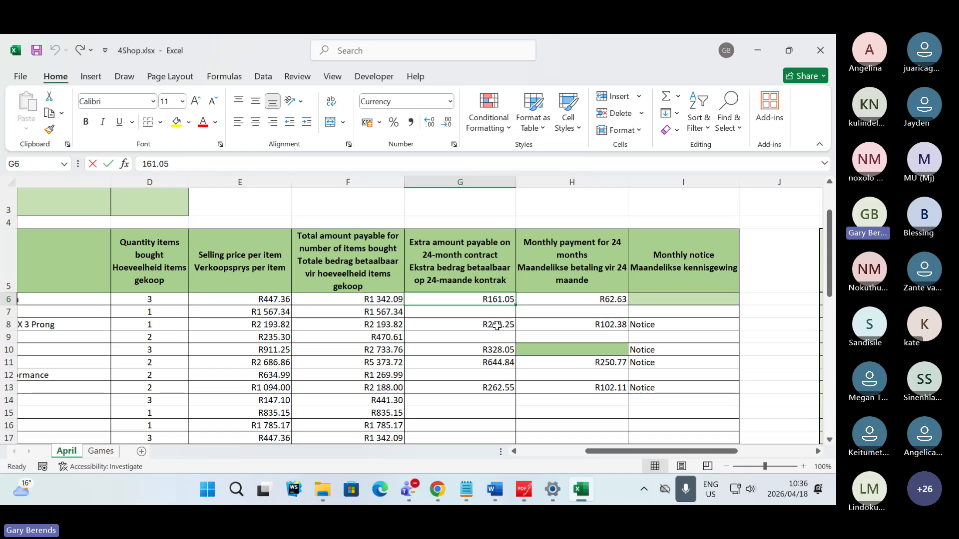
{"action": "left_click", "coordinate": [463, 182]}
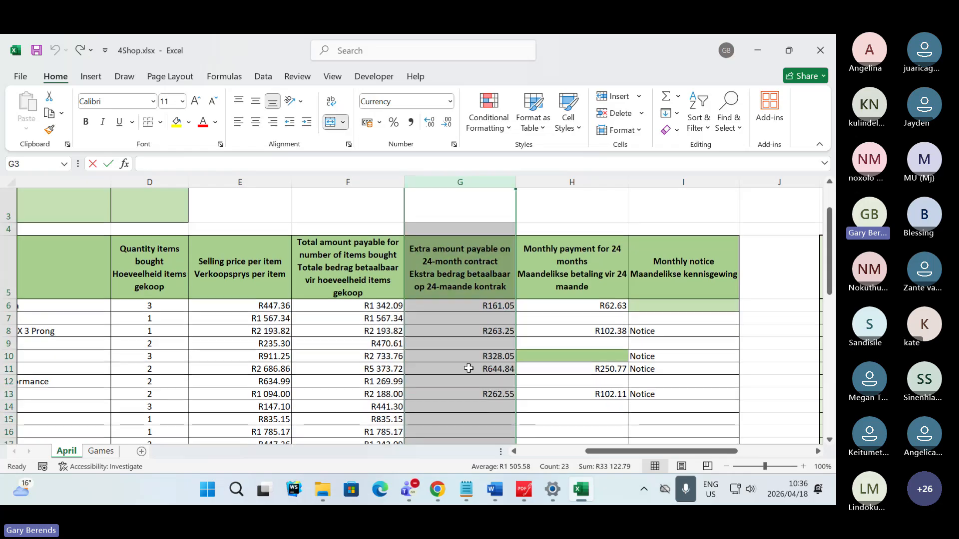
{"action": "scroll", "coordinate": [463, 367], "scroll_direction": "down", "scroll_amount": 9}
{"action": "scroll", "coordinate": [463, 368], "scroll_direction": "up", "scroll_amount": 3}
{"action": "scroll", "coordinate": [463, 368], "scroll_direction": "up", "scroll_amount": 7}
{"action": "left_click", "coordinate": [462, 369]}
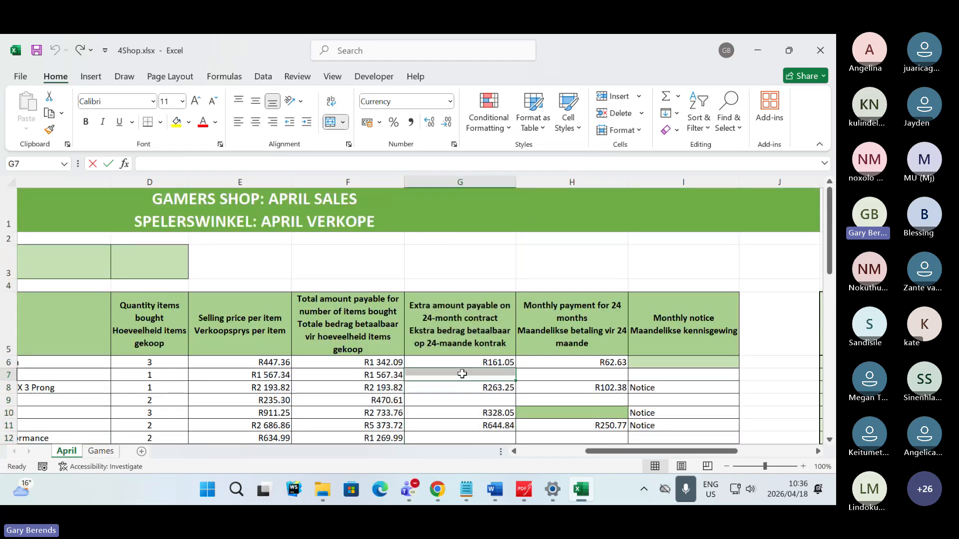
- Return to the exam paper in PDFgear and highlight "cell D3" in question 4.1.1 in green
{"action": "left_click", "coordinate": [524, 488]}
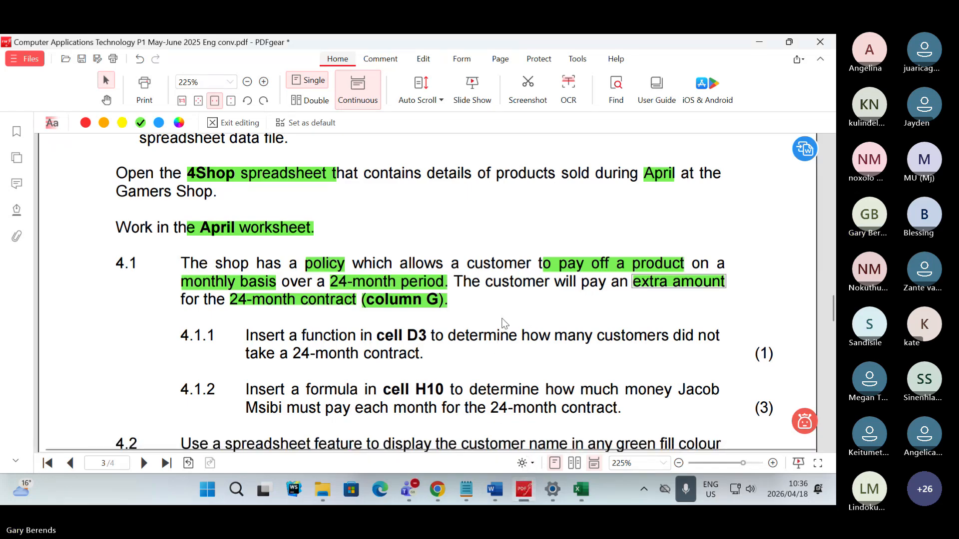
{"action": "left_click", "coordinate": [536, 303]}
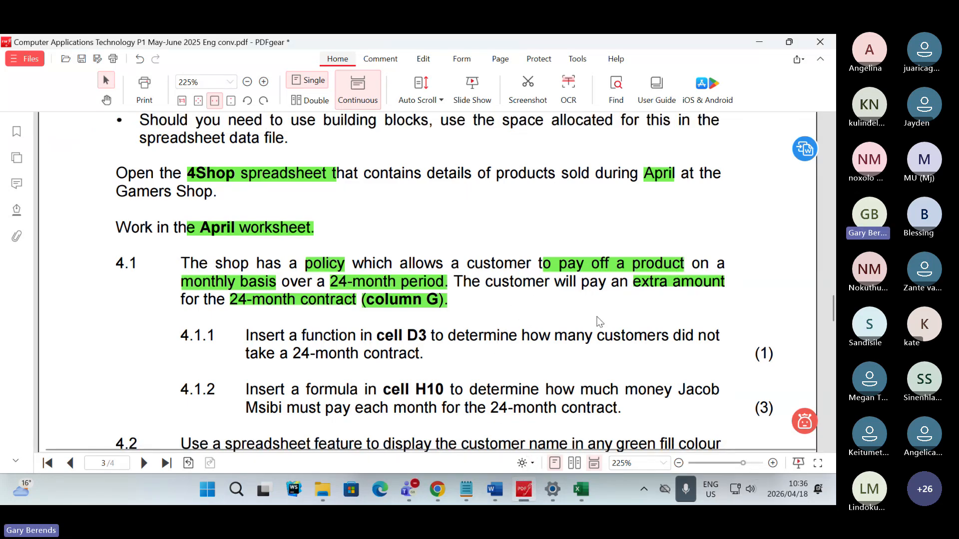
{"action": "scroll", "coordinate": [600, 321], "scroll_direction": "down", "scroll_amount": 1}
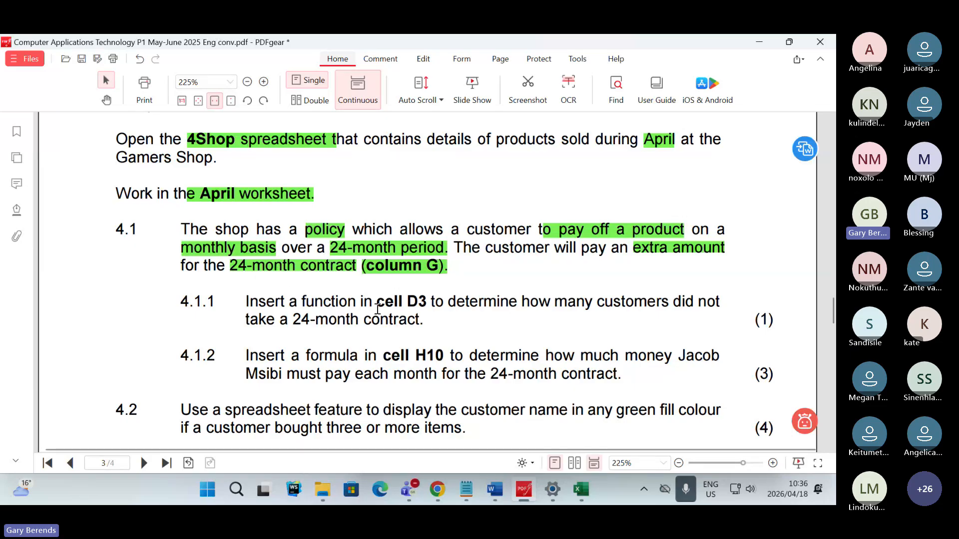
{"action": "left_click_drag", "start_coordinate": [378, 306], "coordinate": [423, 305]}
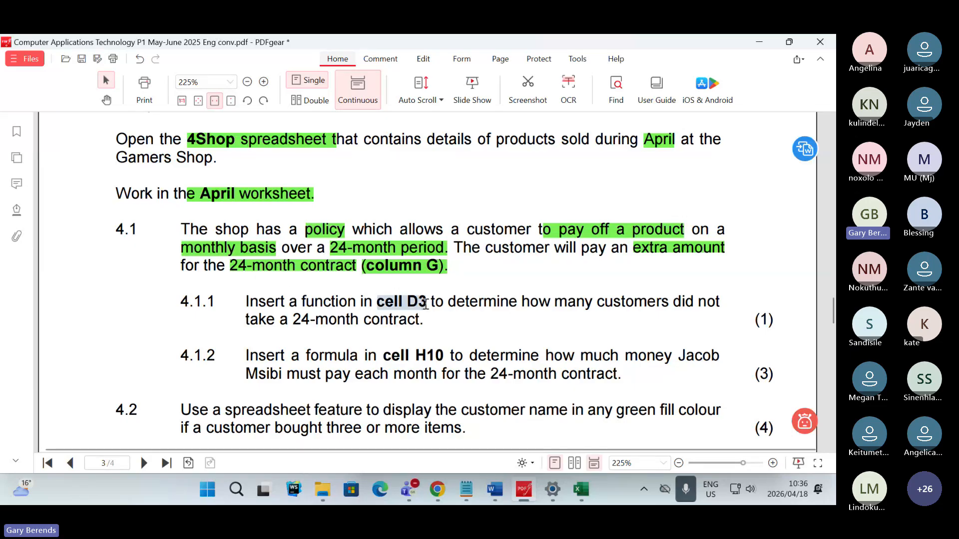
{"action": "mouse_move", "coordinate": [467, 342]}
{"action": "left_click", "coordinate": [553, 412]}
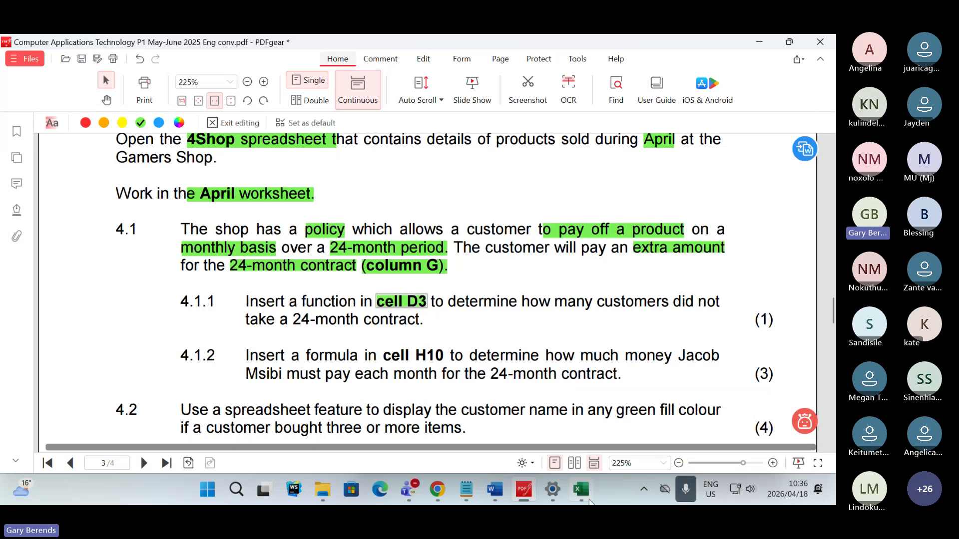
- Switch to 4Shop.xlsx in Excel and locate answer cell D3 for question 4.1.1 on the April worksheet
{"action": "left_click", "coordinate": [584, 494]}
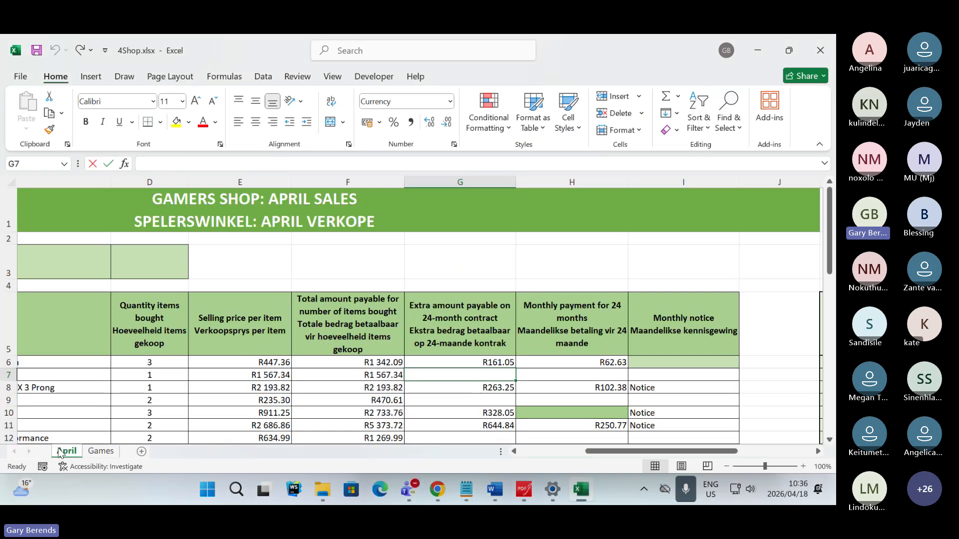
{"action": "left_click", "coordinate": [152, 263]}
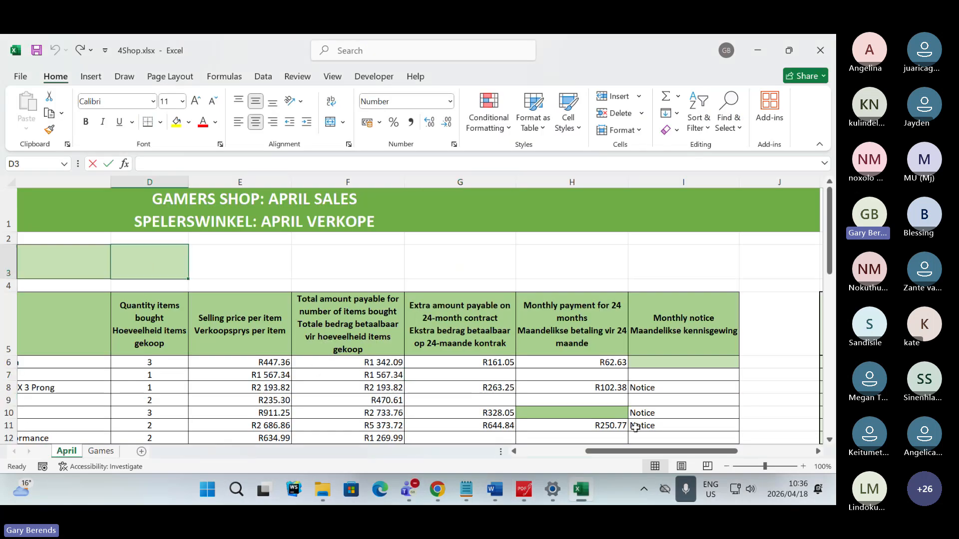
{"action": "left_click_drag", "start_coordinate": [635, 451], "coordinate": [583, 452]}
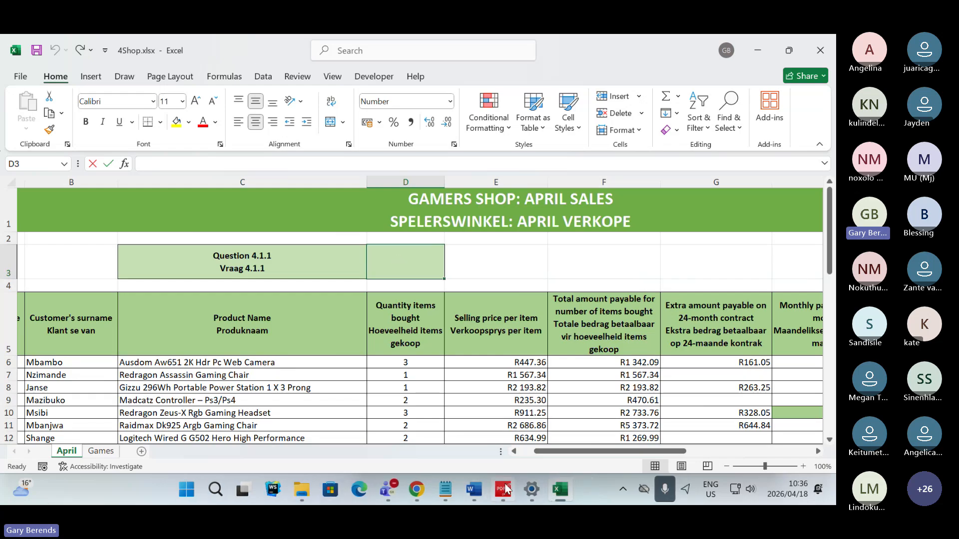
- Return to the exam paper in PDFgear and highlight "determine how many customers did not take a 24-month contract." in question 4.1.1 in green
{"action": "mouse_move", "coordinate": [506, 491]}
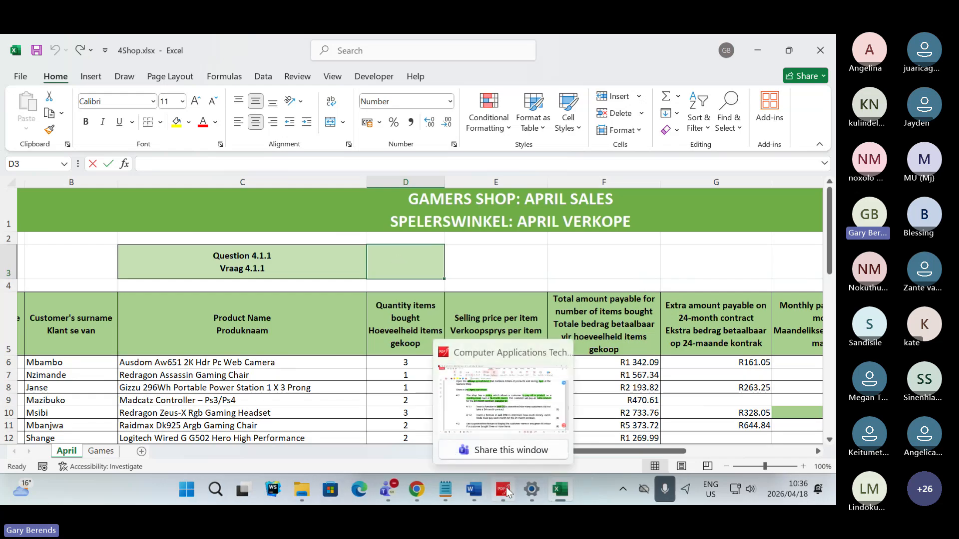
{"action": "left_click", "coordinate": [503, 491]}
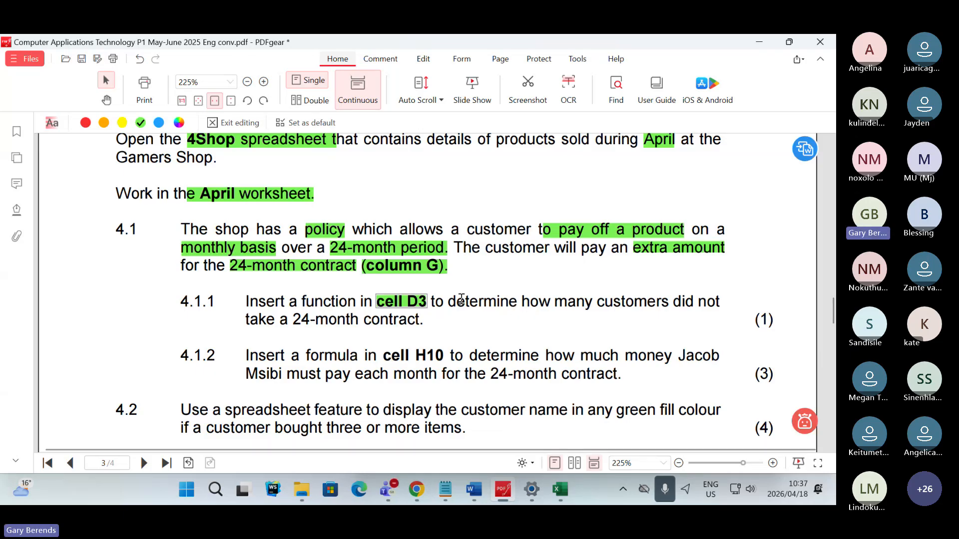
{"action": "left_click_drag", "start_coordinate": [445, 303], "coordinate": [434, 334]}
{"action": "left_click", "coordinate": [529, 364]}
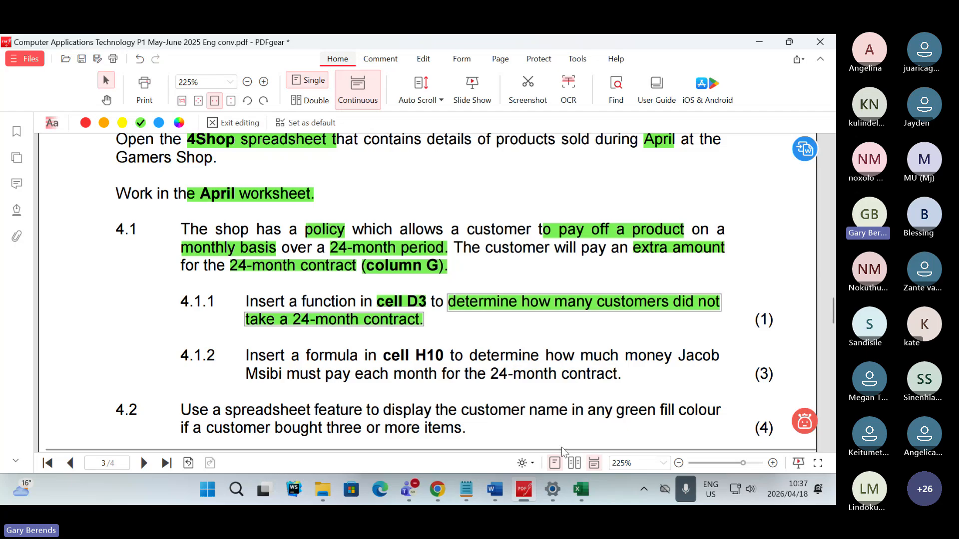
- Switch to 4Shop.xlsx in Excel, compare filled and empty cells in column G, and select cell D3
{"action": "mouse_move", "coordinate": [581, 495]}
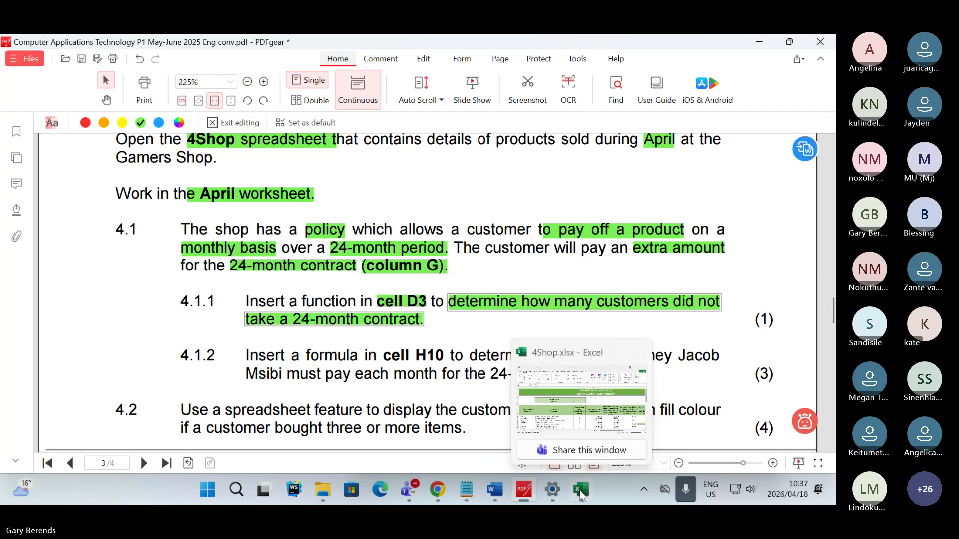
{"action": "left_click", "coordinate": [581, 494]}
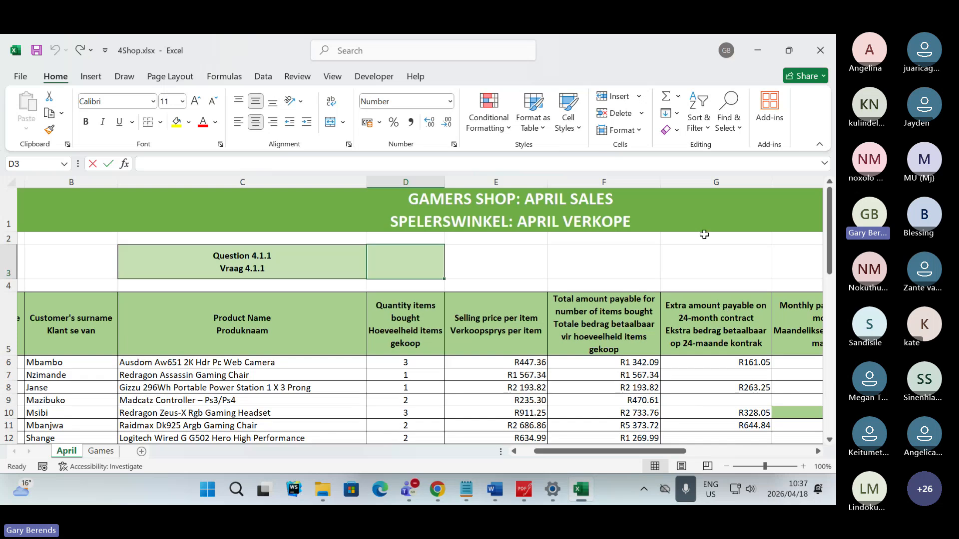
{"action": "left_click", "coordinate": [707, 178]}
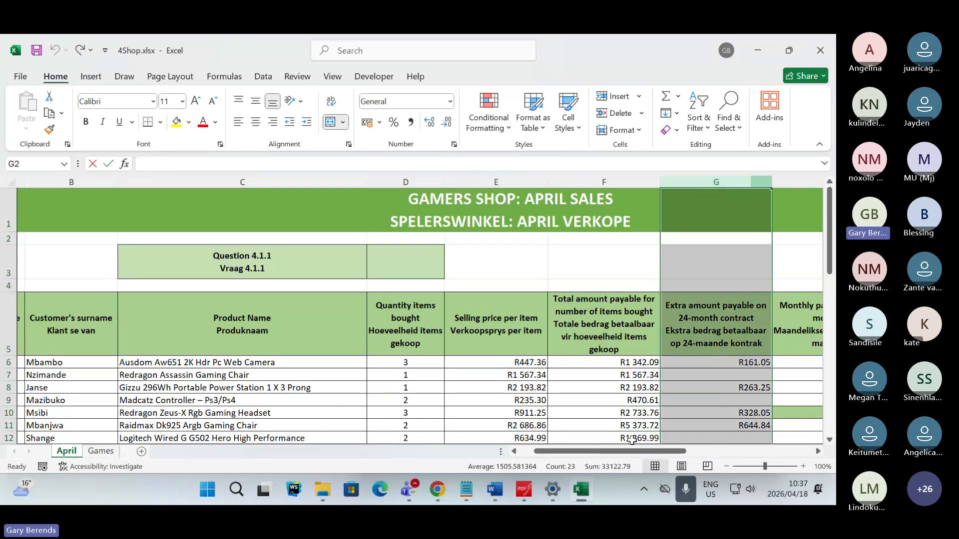
{"action": "mouse_move", "coordinate": [632, 451]}
{"action": "left_mouse_down"}
{"action": "mouse_move", "coordinate": [670, 454]}
{"action": "mouse_move", "coordinate": [648, 454]}
{"action": "left_mouse_up"}
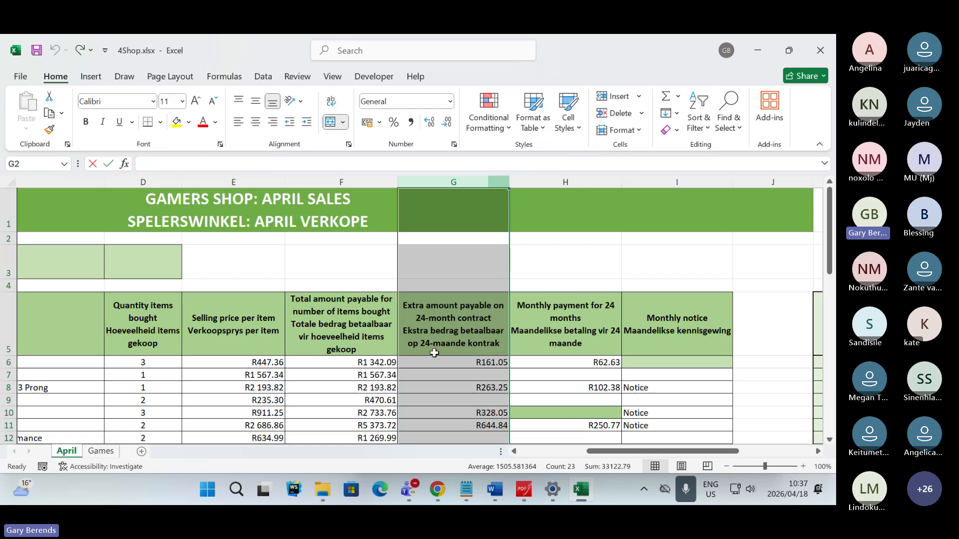
{"action": "left_click", "coordinate": [461, 362]}
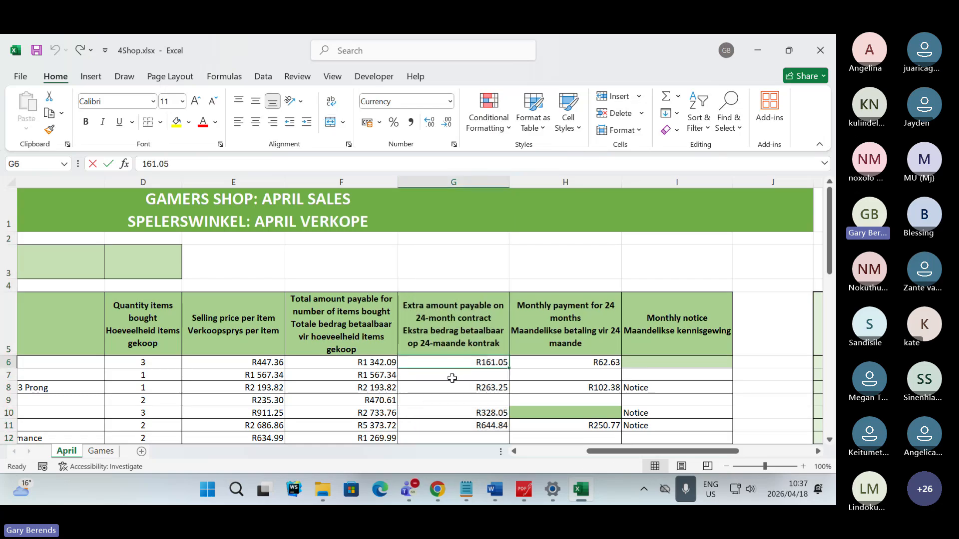
{"action": "left_click", "coordinate": [452, 378]}
{"action": "left_click_drag", "start_coordinate": [641, 452], "coordinate": [585, 457]}
{"action": "left_click", "coordinate": [428, 265]}
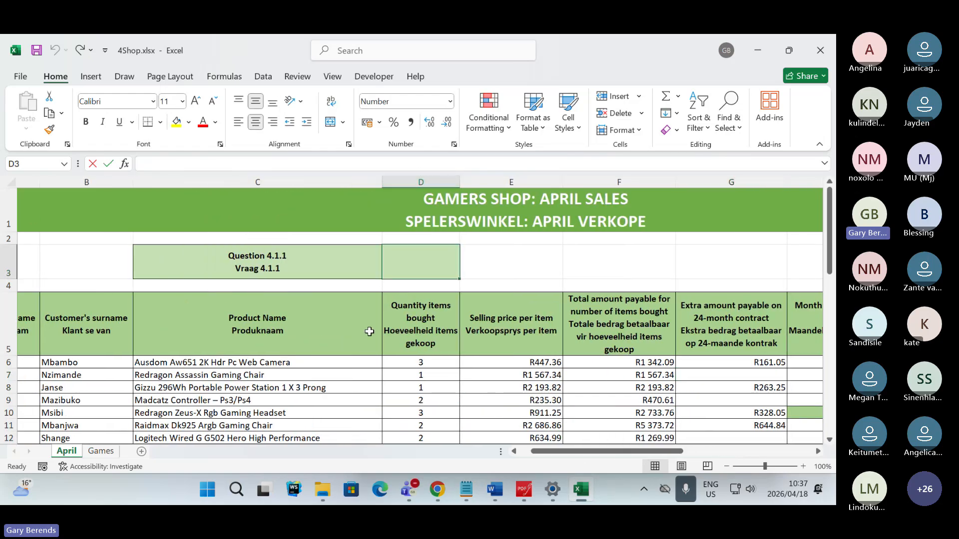
- Read the answers in the Teams meeting chat, view the second page of participants, and return to 4Shop.xlsx in Excel
{"action": "key", "text": "alt+Tab"}
{"action": "key", "text": "alt+Tab"}
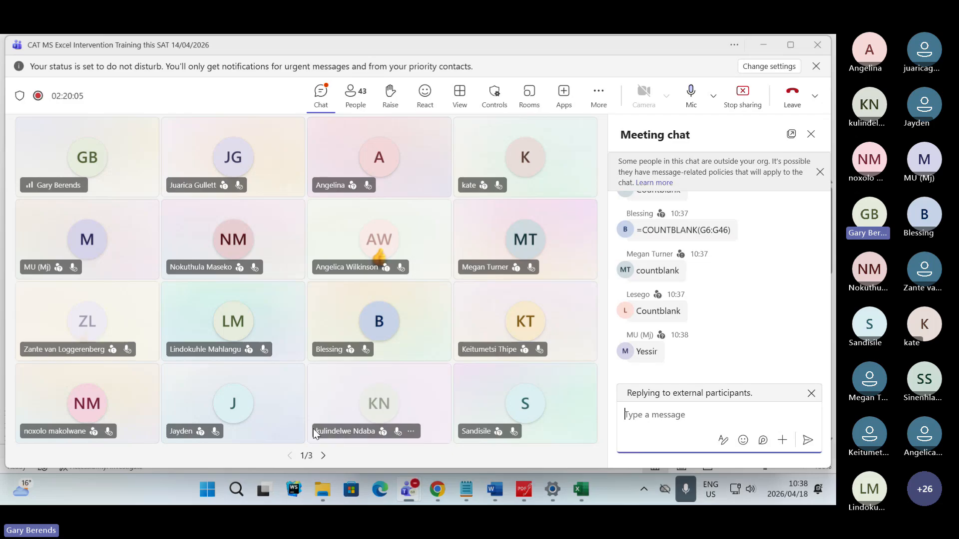
{"action": "left_click", "coordinate": [323, 456]}
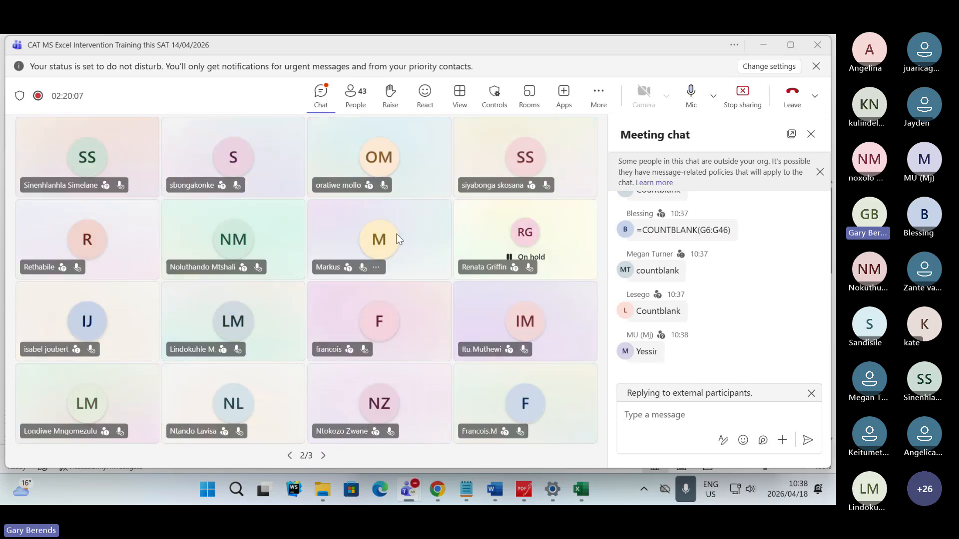
{"action": "left_click", "coordinate": [365, 332]}
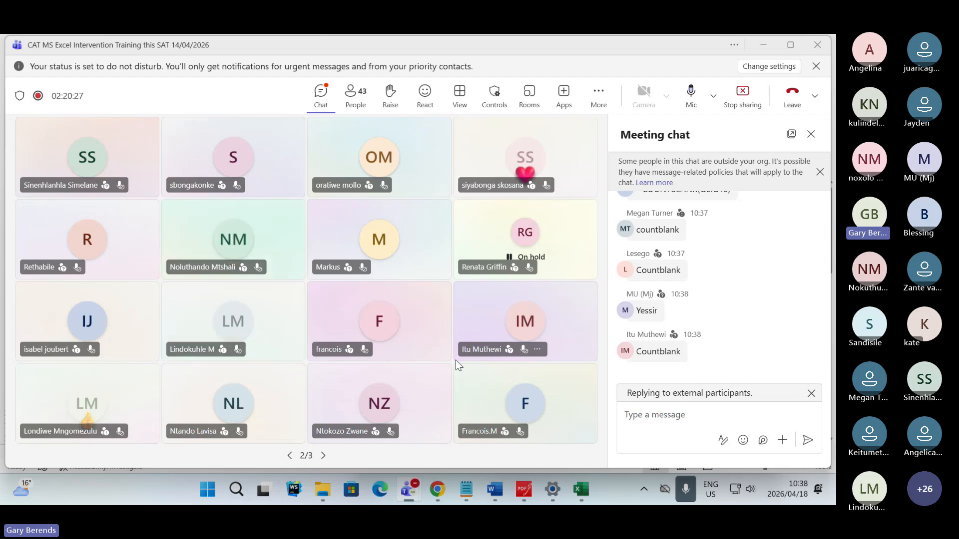
{"action": "key", "text": "alt+Tab"}
{"action": "key", "text": "alt+Tab"}
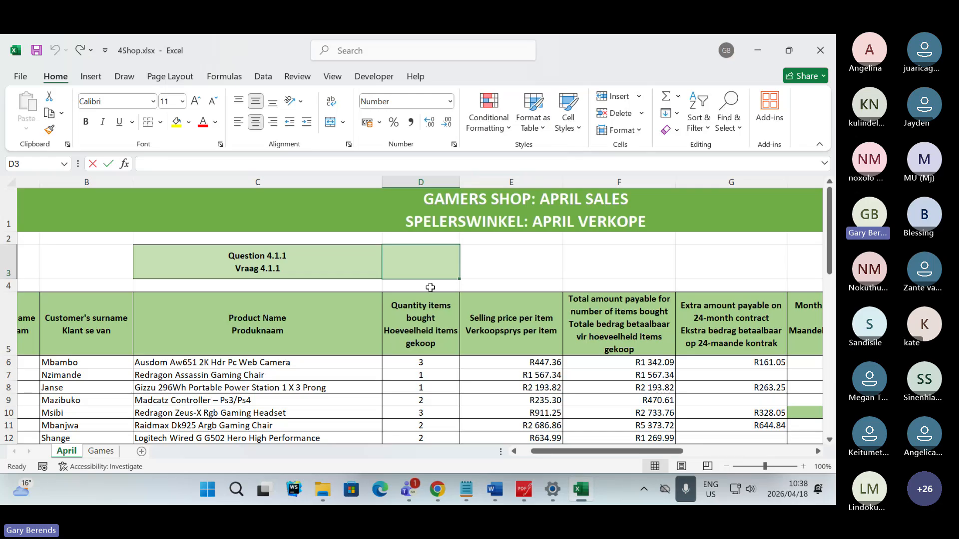
- Switch to the Teams meeting, mute the microphone, and unmute it again after a brief return to the workbook
{"action": "key", "text": "alt+Tab"}
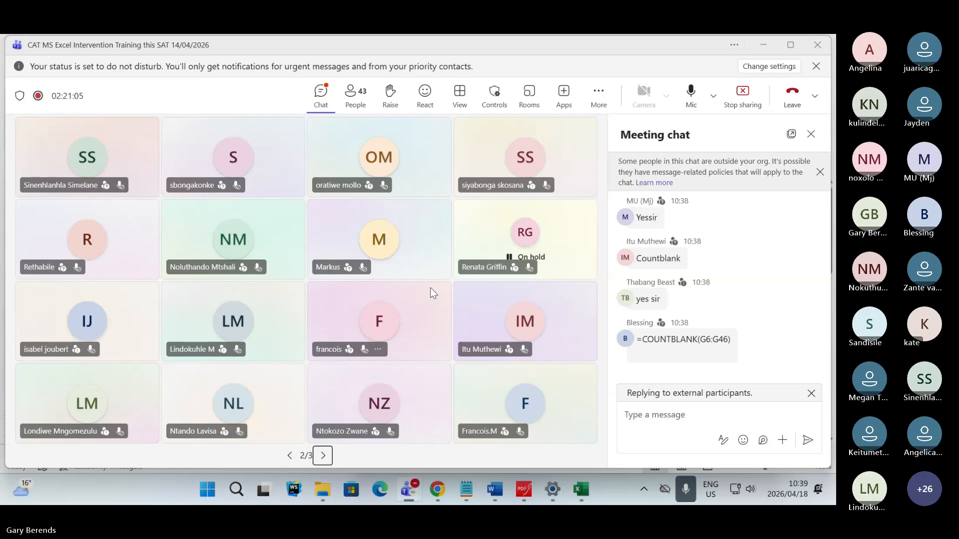
{"action": "left_click", "coordinate": [691, 92]}
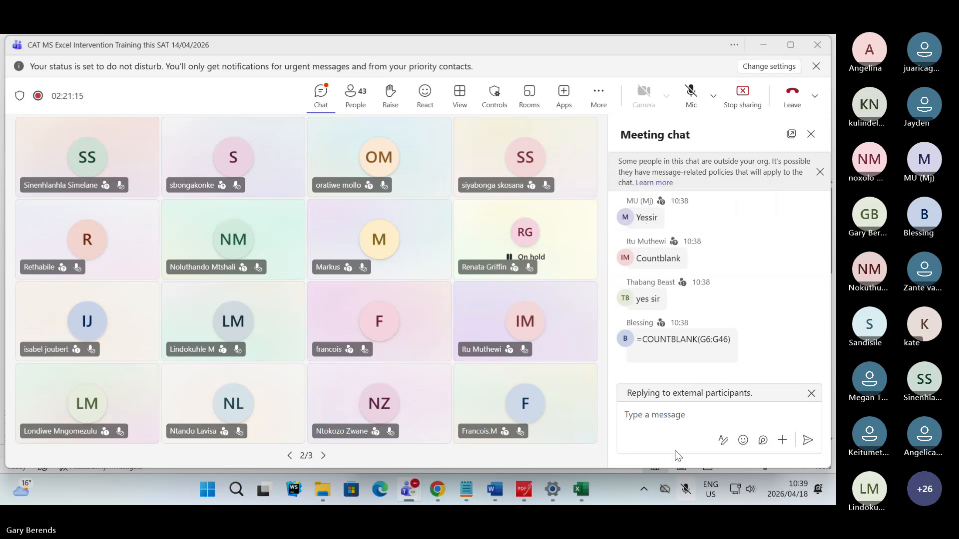
{"action": "left_click", "coordinate": [585, 492]}
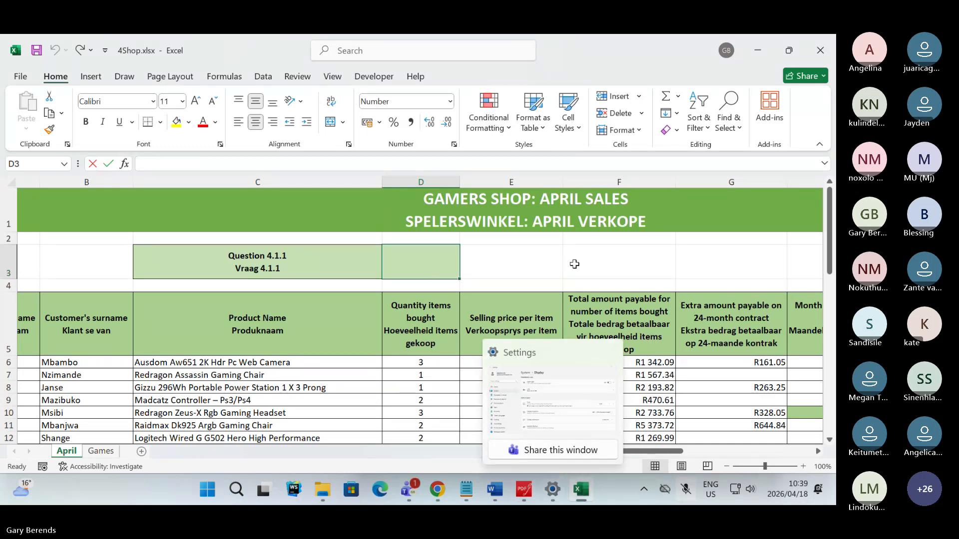
{"action": "key", "text": "alt+Tab"}
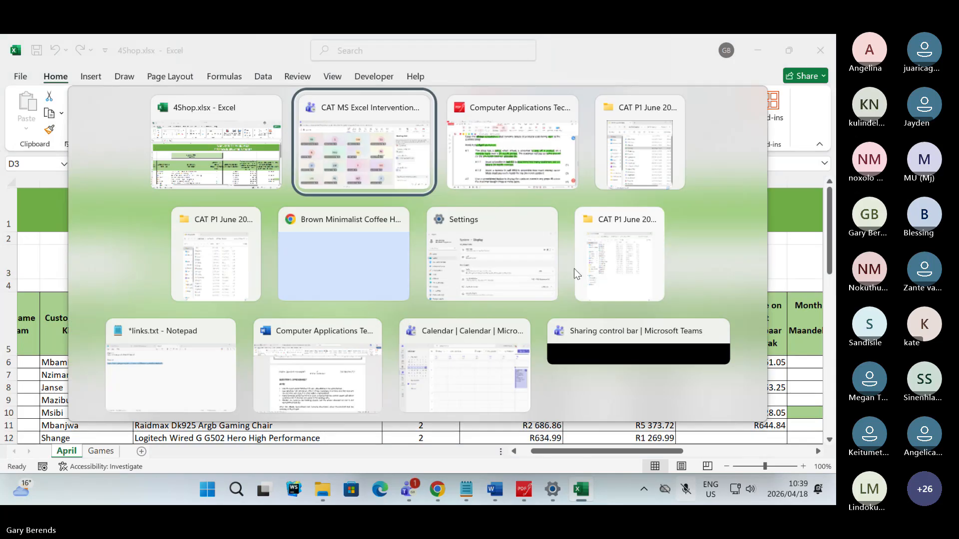
{"action": "left_click", "coordinate": [690, 101]}
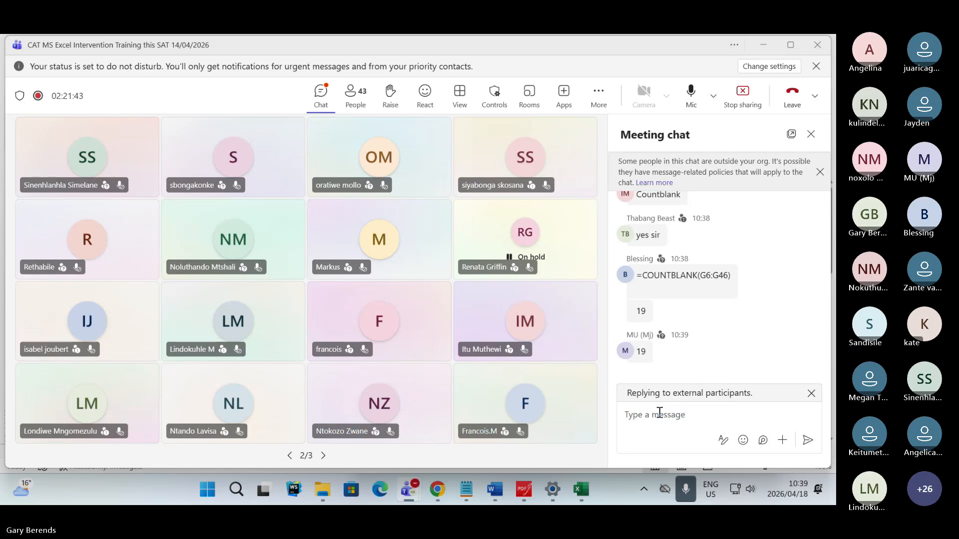
- Return to 4Shop.xlsx in Excel, search the functions for "count", and insert COUNTBLANK in cell D3
{"action": "mouse_move", "coordinate": [587, 485]}
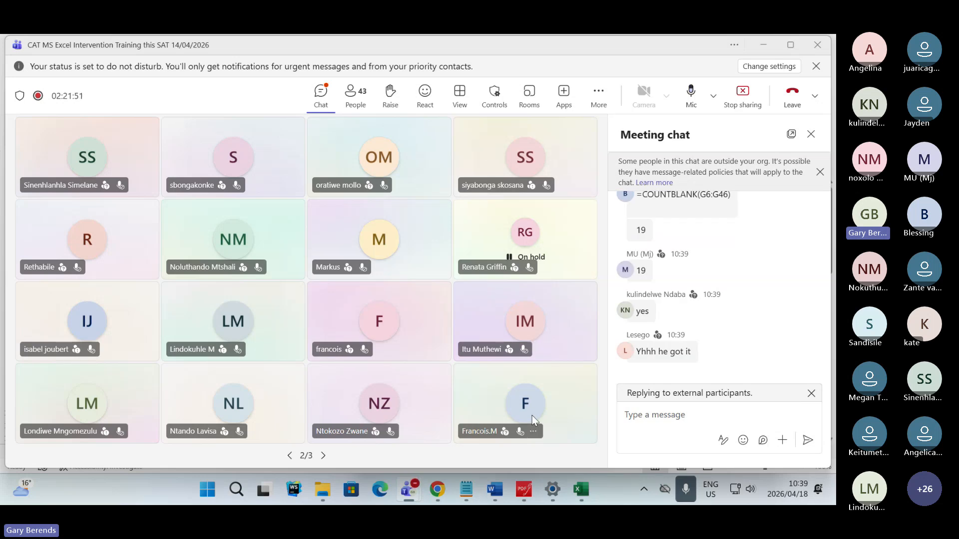
{"action": "left_click", "coordinate": [593, 496]}
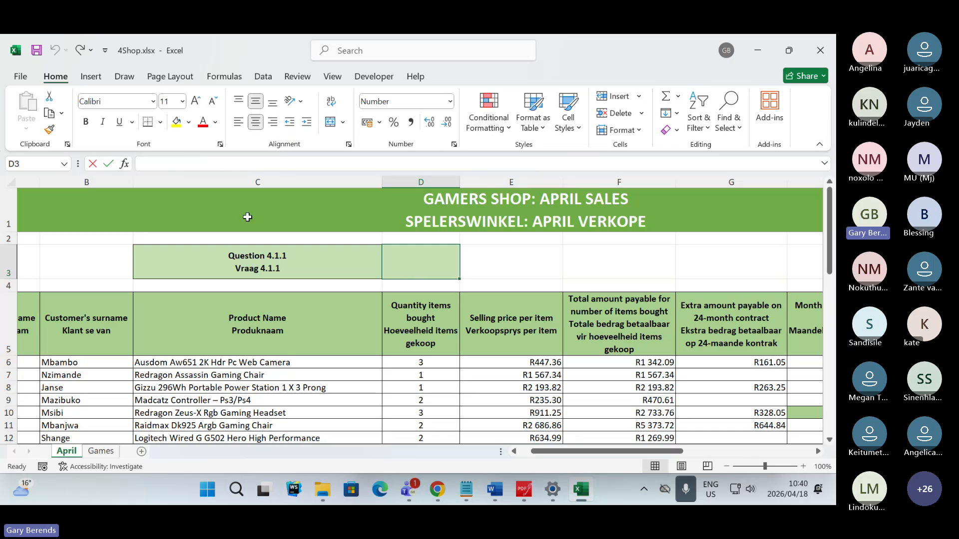
{"action": "left_click", "coordinate": [124, 164]}
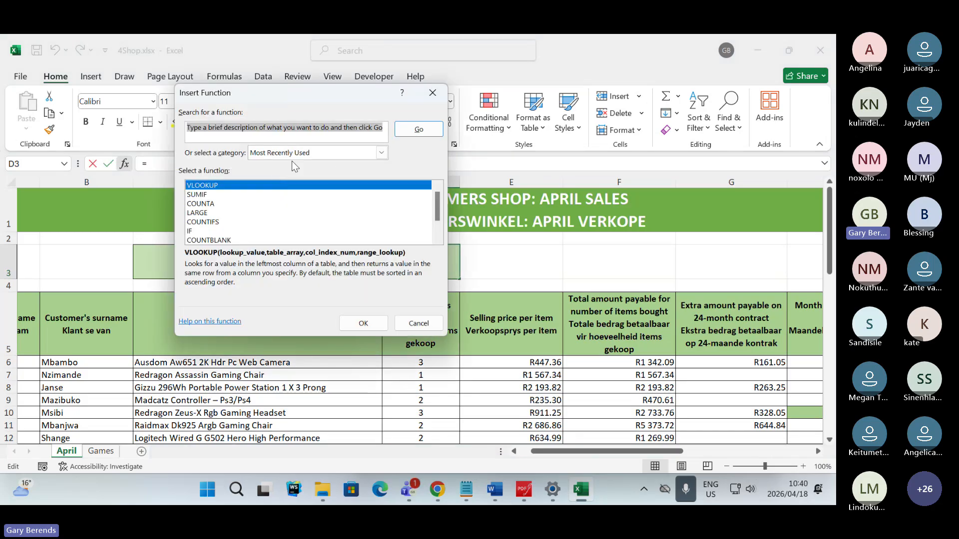
{"action": "type", "text": "count"}
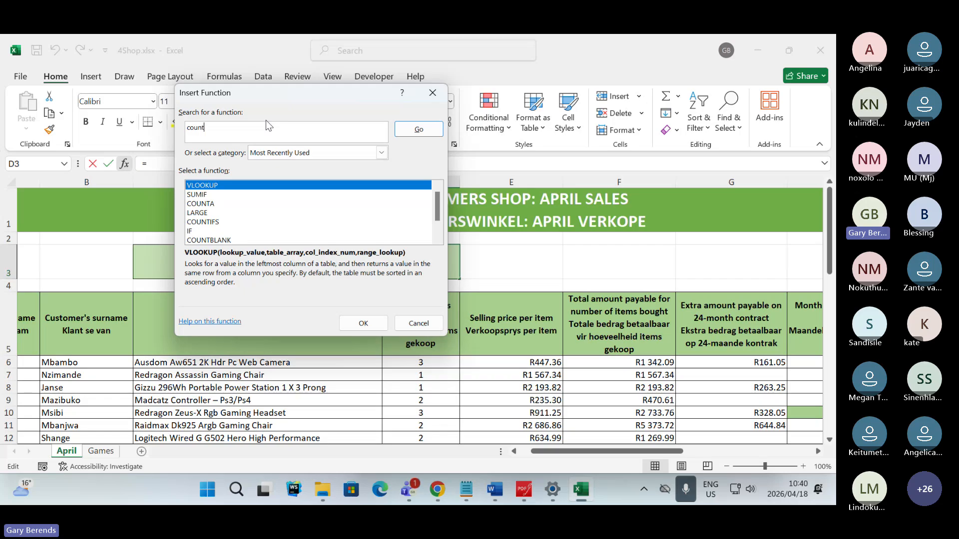
{"action": "key", "text": "Return"}
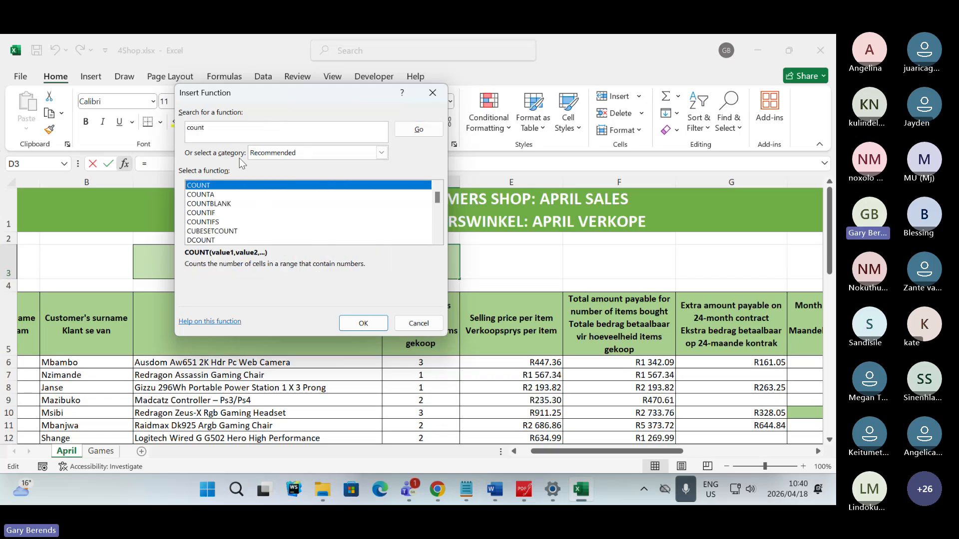
{"action": "double_click", "coordinate": [223, 202]}
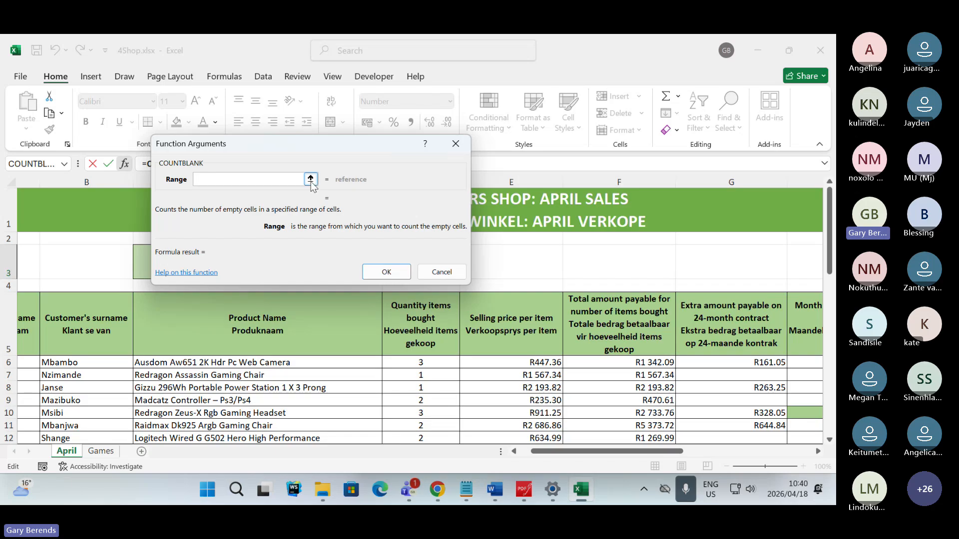
- Set the COUNTBLANK range to the extra-amount cells G6:G46 and enter the function in D3
{"action": "left_click", "coordinate": [311, 178]}
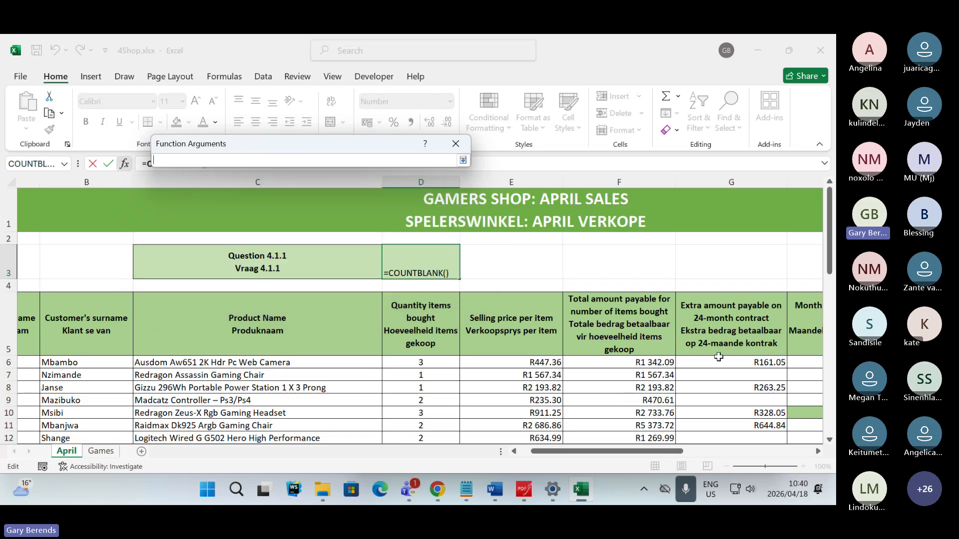
{"action": "left_click_drag", "start_coordinate": [657, 456], "coordinate": [697, 458]}
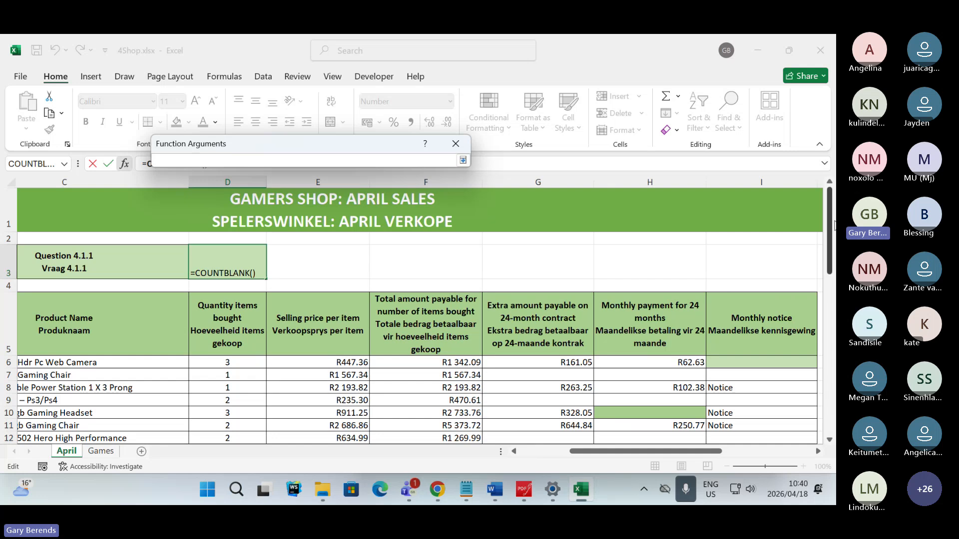
{"action": "left_click_drag", "start_coordinate": [833, 225], "coordinate": [834, 260]}
{"action": "left_click_drag", "start_coordinate": [646, 306], "coordinate": [624, 344]}
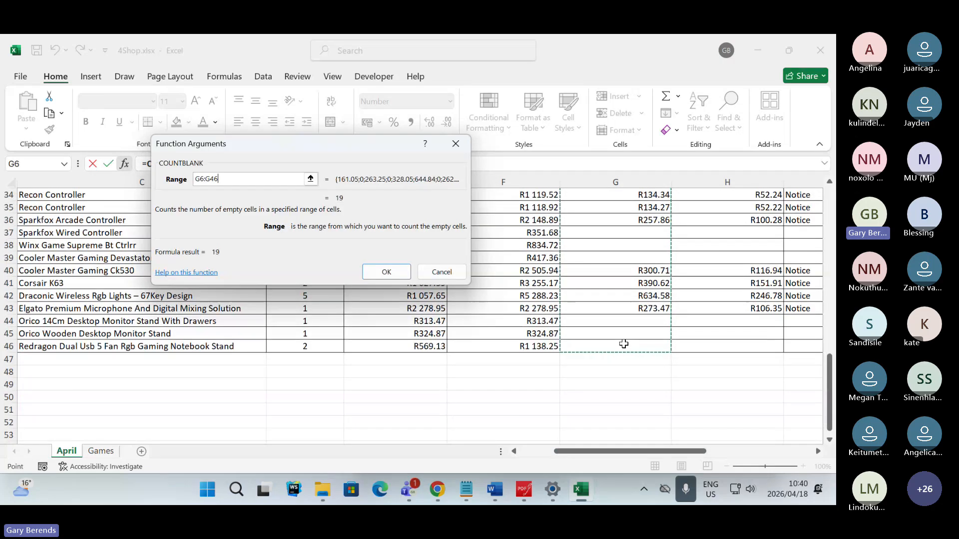
{"action": "left_click", "coordinate": [386, 272]}
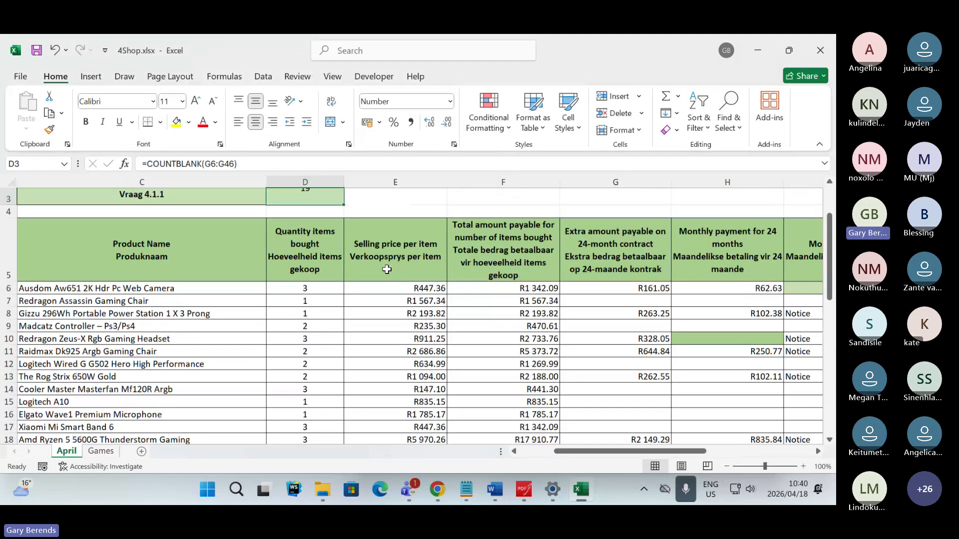
{"action": "left_click", "coordinate": [402, 205]}
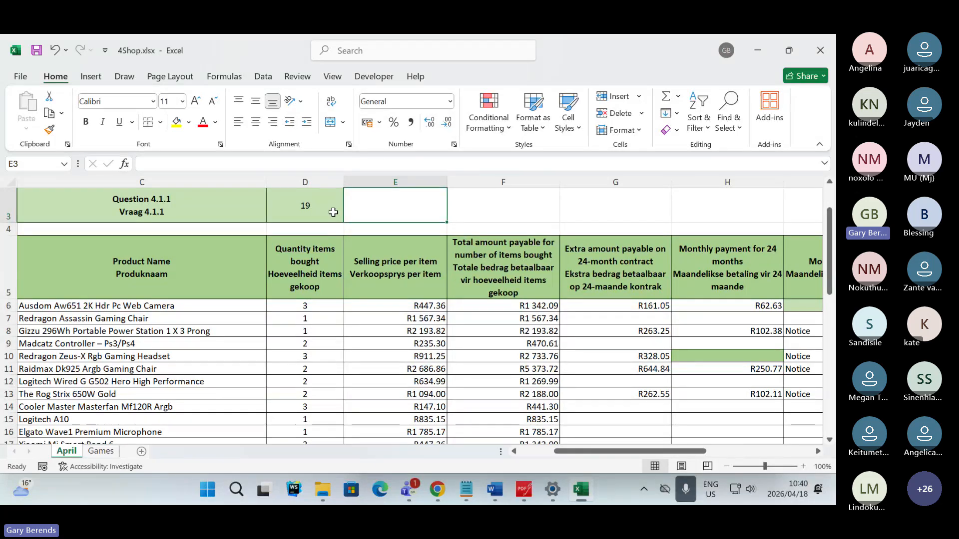
- Return to the exam paper in PDFgear and highlight "H10" in question 4.1.2 in green
{"action": "key", "text": "alt+Tab"}
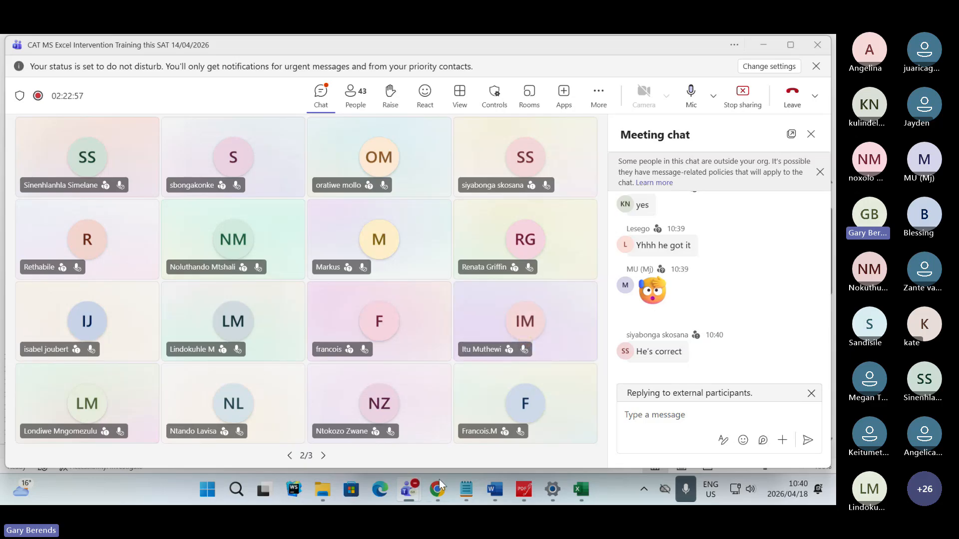
{"action": "left_click", "coordinate": [524, 490]}
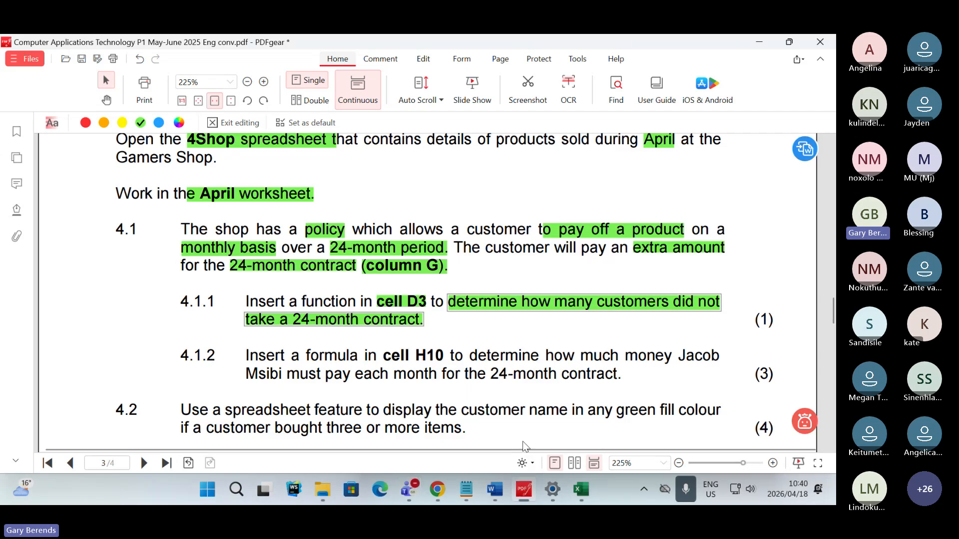
{"action": "scroll", "coordinate": [429, 272], "scroll_direction": "down", "scroll_amount": 1}
{"action": "scroll", "coordinate": [430, 285], "scroll_direction": "down", "scroll_amount": 1}
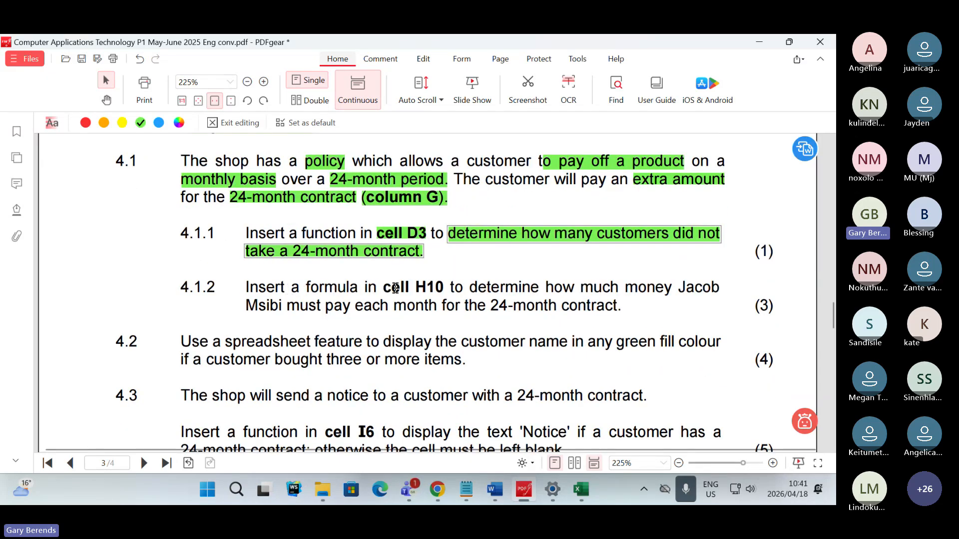
{"action": "left_click_drag", "start_coordinate": [416, 287], "coordinate": [443, 289]}
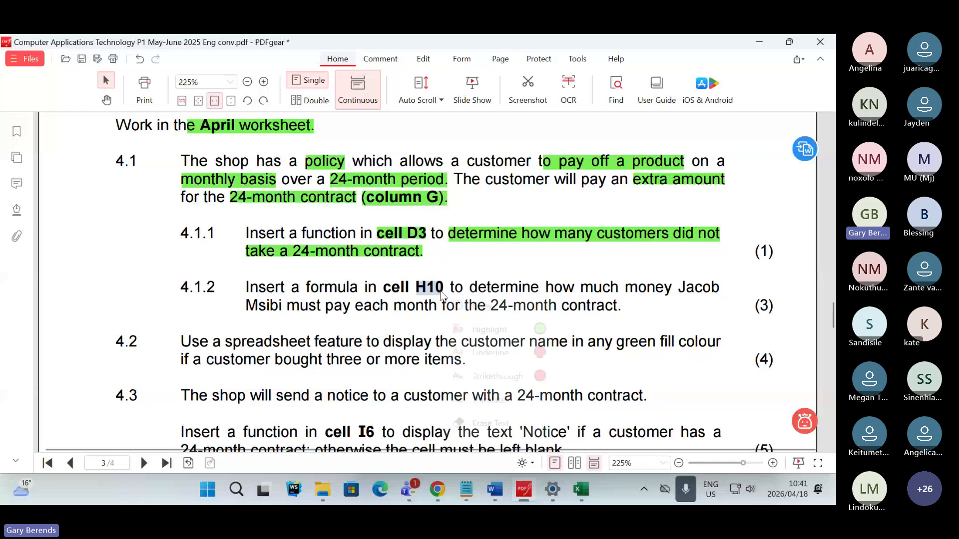
{"action": "left_click", "coordinate": [540, 329]}
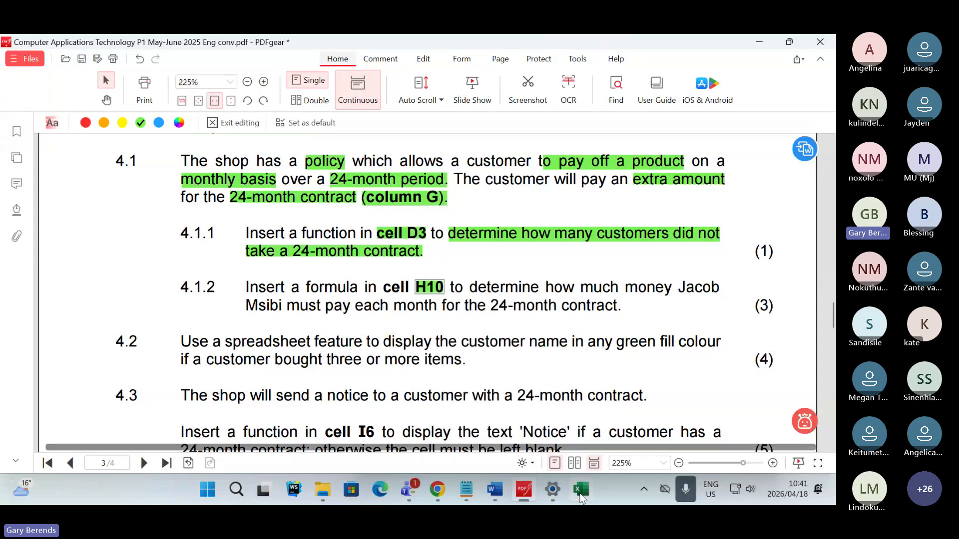
- Switch to 4Shop.xlsx in Excel, select cell H10, and look at the amount columns beside it
{"action": "left_click", "coordinate": [580, 490]}
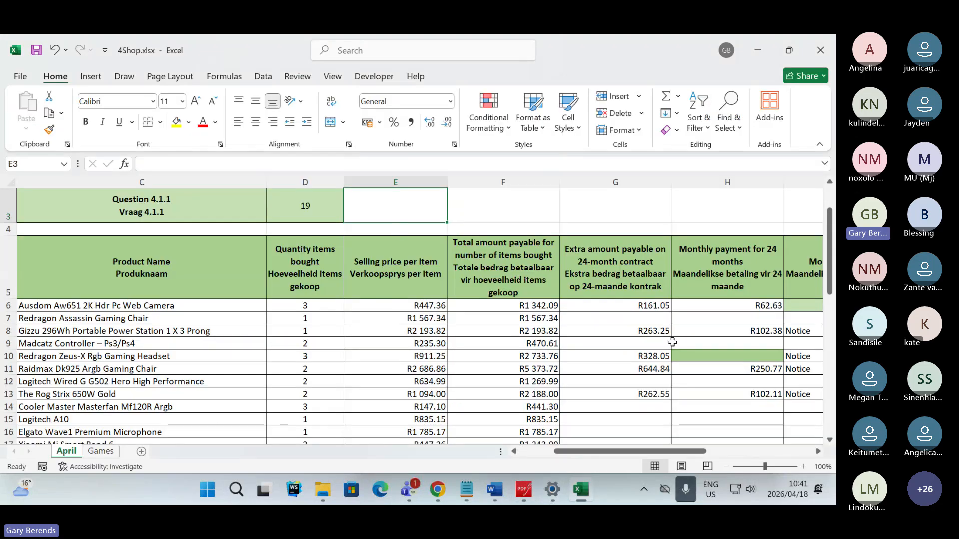
{"action": "left_click", "coordinate": [712, 356]}
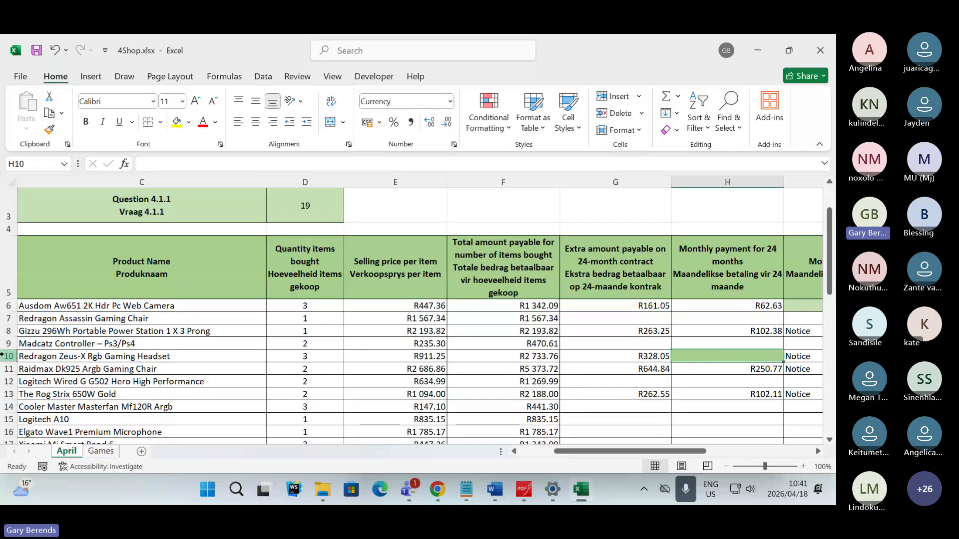
{"action": "left_click_drag", "start_coordinate": [684, 451], "coordinate": [703, 451]}
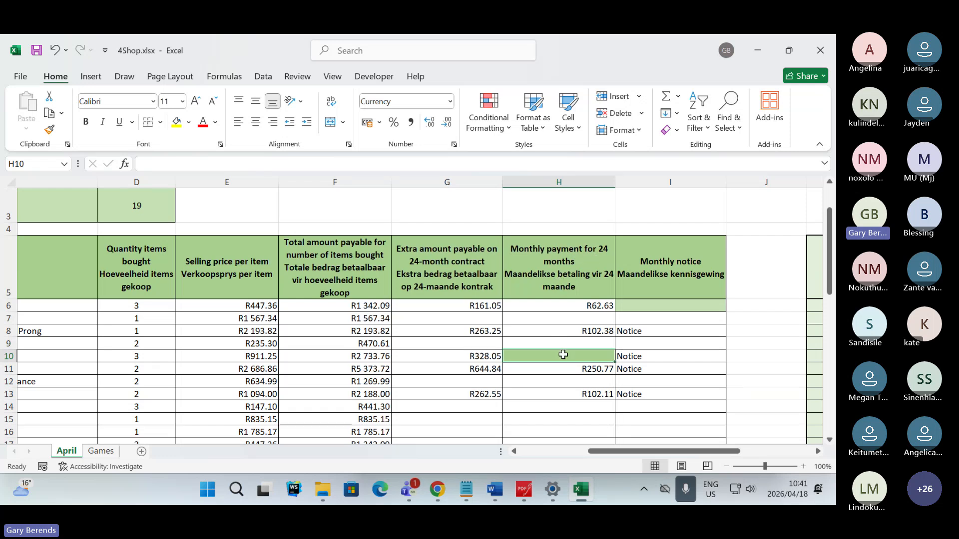
- Return to the exam paper in PDFgear and highlight the customer's surname, "24-month contract." and the mark "(3)" in question 4.1.2 in green
{"action": "left_click", "coordinate": [522, 490]}
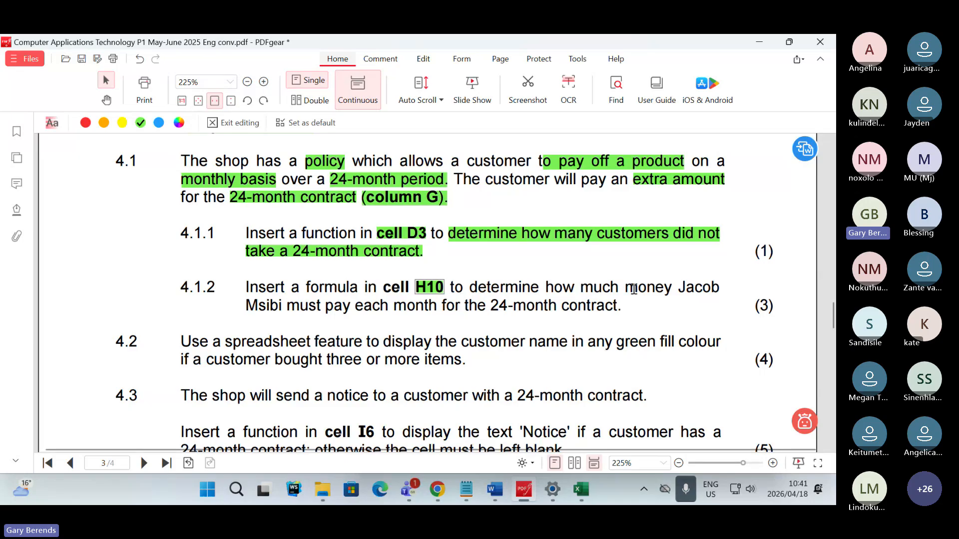
{"action": "double_click", "coordinate": [679, 285]}
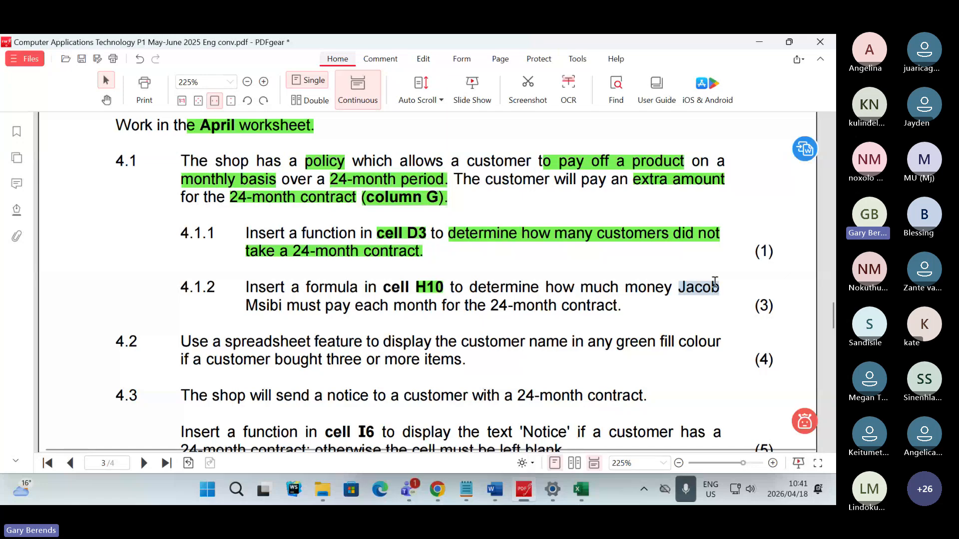
{"action": "left_click_drag", "start_coordinate": [246, 306], "coordinate": [283, 305]}
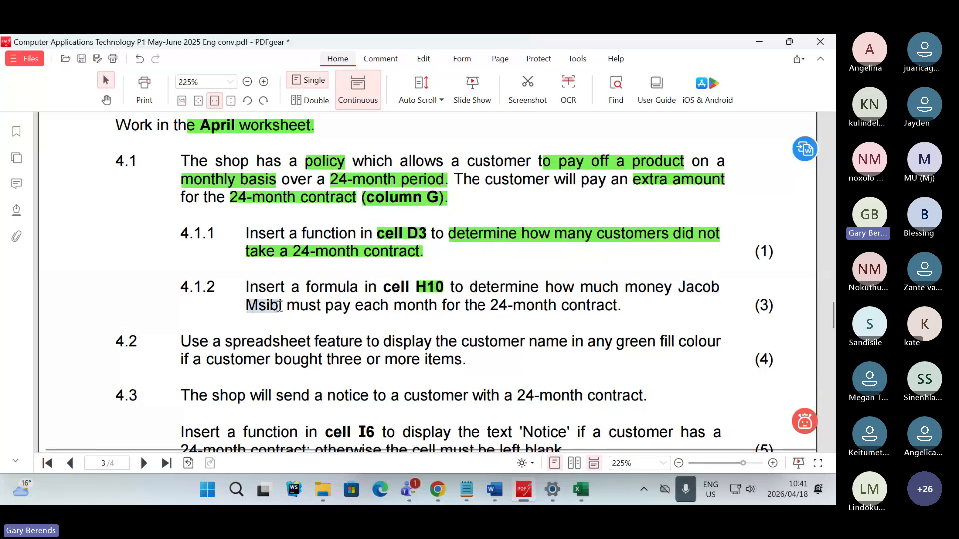
{"action": "right_click", "coordinate": [283, 309]}
{"action": "left_click", "coordinate": [379, 345]}
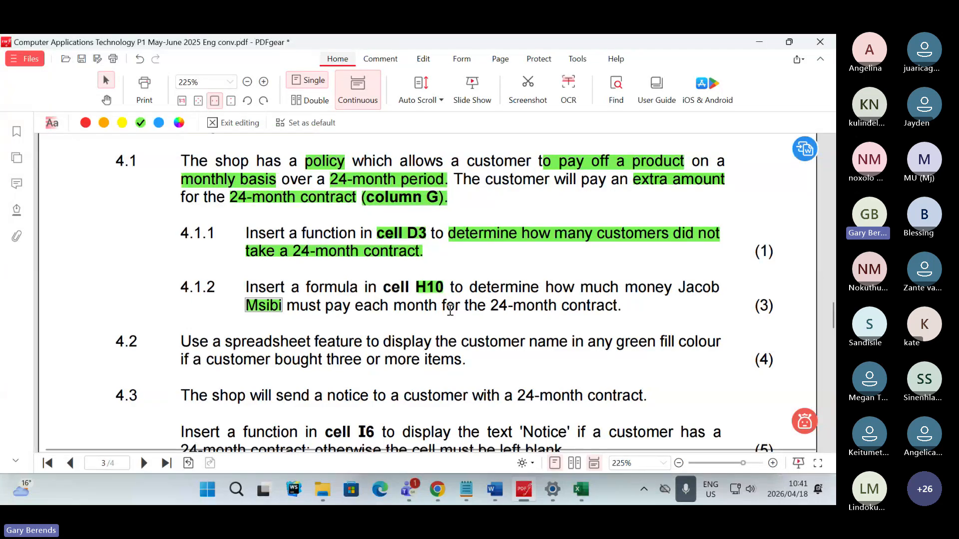
{"action": "left_click_drag", "start_coordinate": [490, 306], "coordinate": [624, 307]}
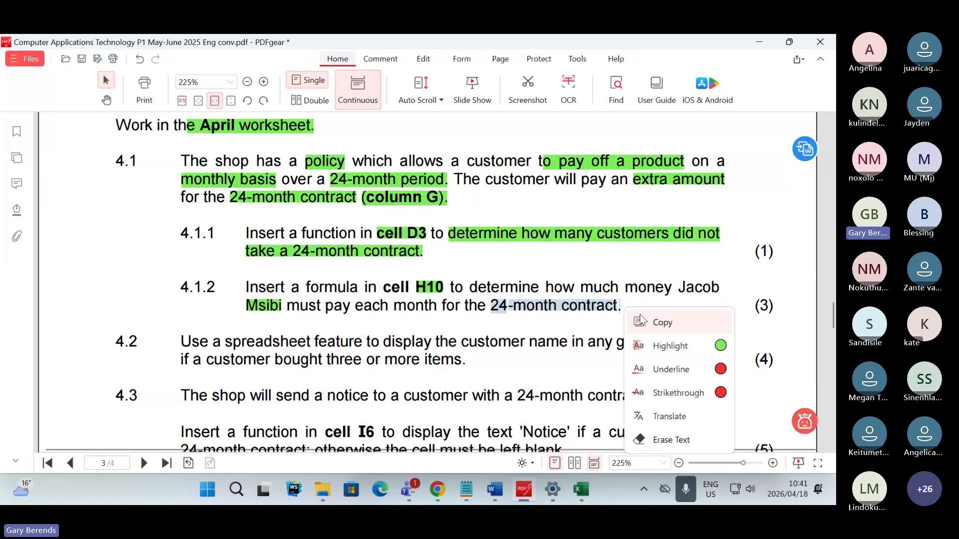
{"action": "left_click", "coordinate": [665, 403]}
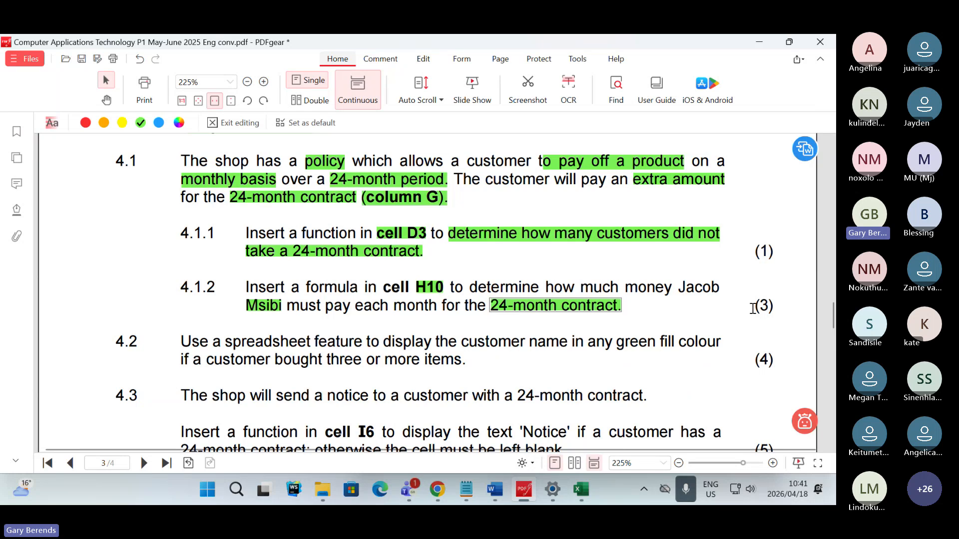
{"action": "left_click_drag", "start_coordinate": [753, 309], "coordinate": [779, 308]}
{"action": "left_click", "coordinate": [821, 348]}
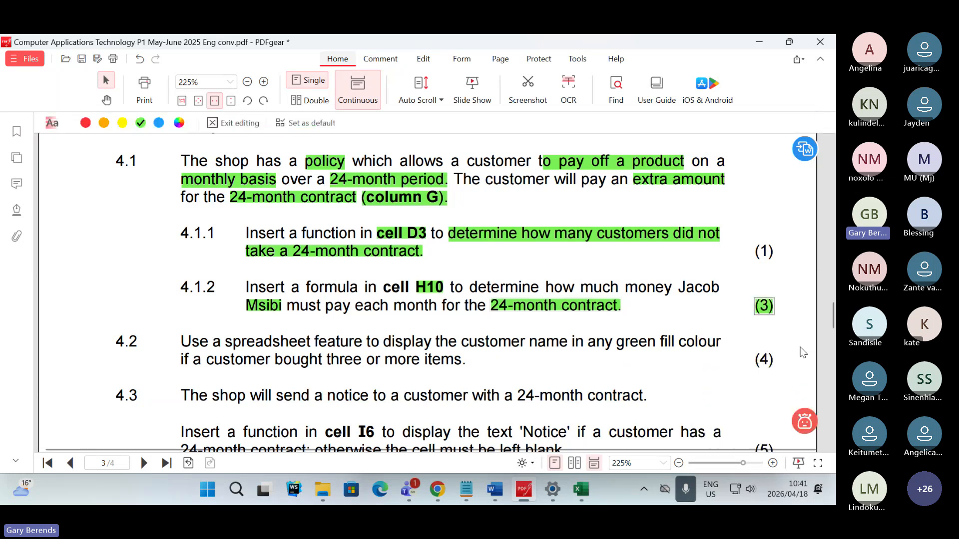
- Switch to 4Shop.xlsx in Excel and fill the customer's name and surname cells A10:B10 with yellow
{"action": "left_click", "coordinate": [579, 497]}
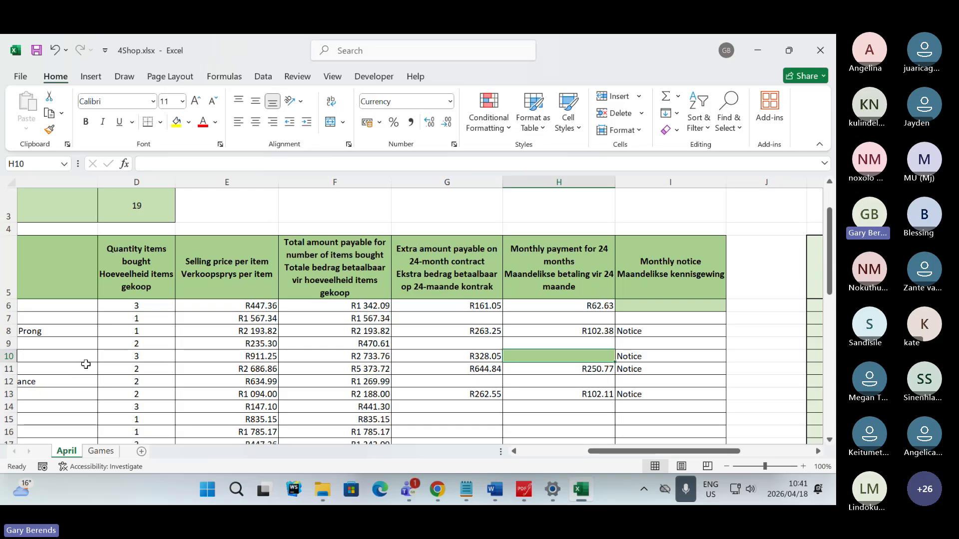
{"action": "left_click_drag", "start_coordinate": [632, 457], "coordinate": [552, 458]}
{"action": "left_click_drag", "start_coordinate": [28, 358], "coordinate": [131, 357]}
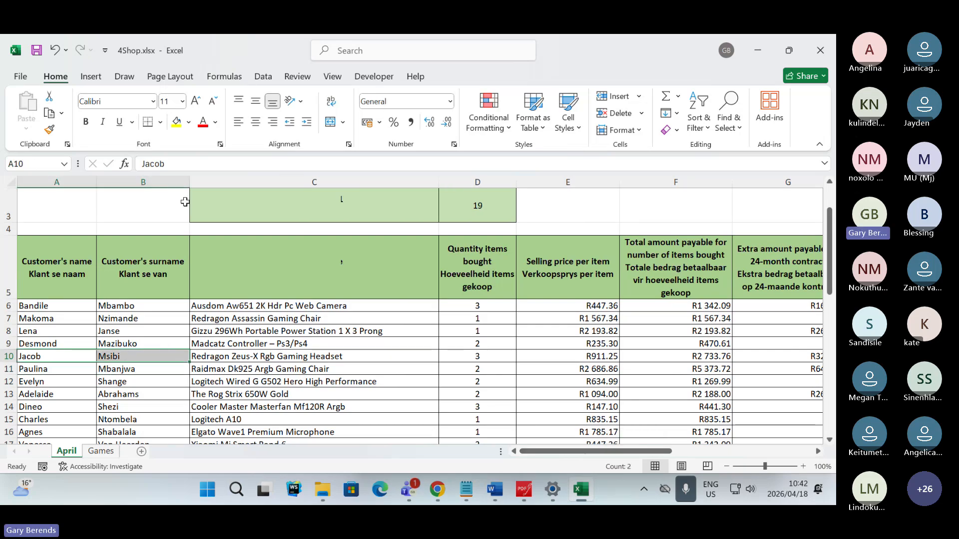
{"action": "left_click", "coordinate": [175, 125]}
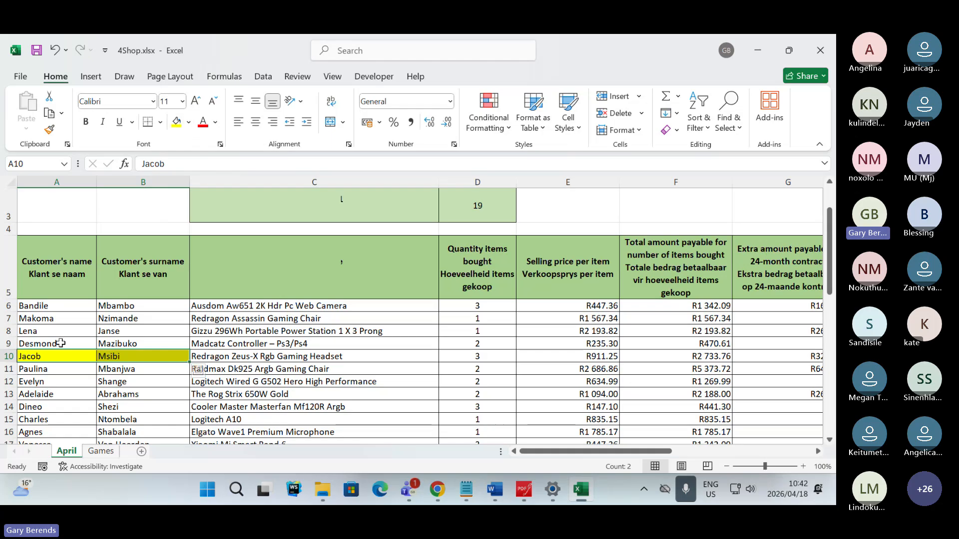
- Fill the product name, quantity and selling price cells C10:E10 with yellow
{"action": "left_click", "coordinate": [216, 355]}
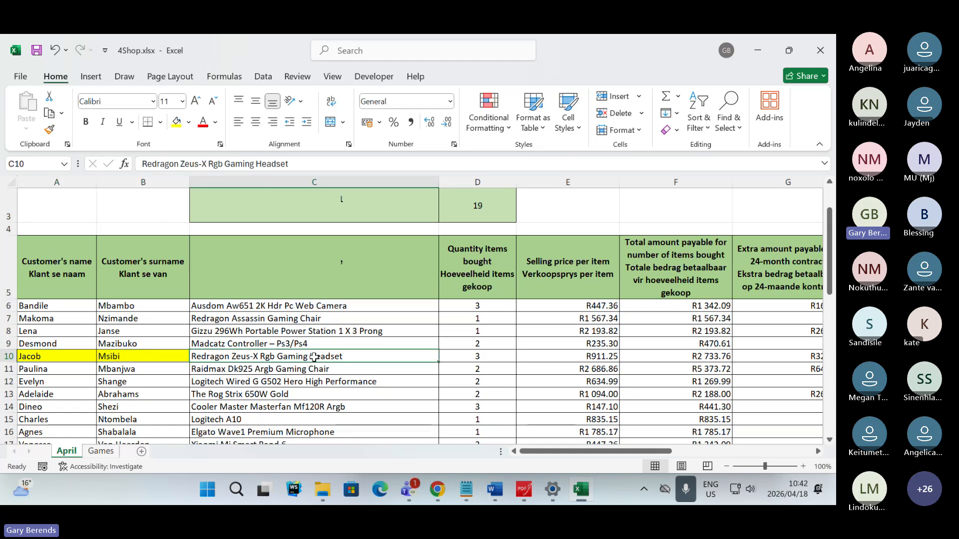
{"action": "left_click_drag", "start_coordinate": [314, 357], "coordinate": [454, 357]}
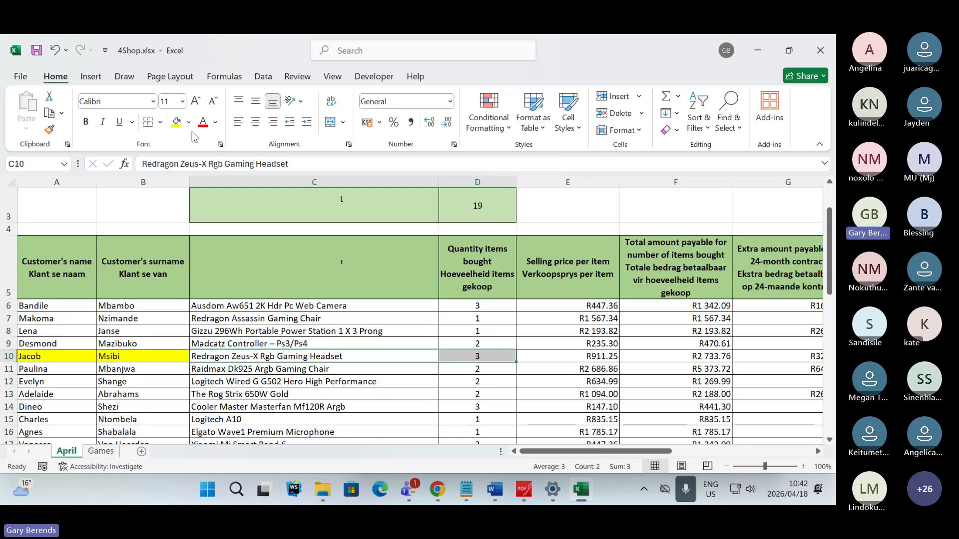
{"action": "left_click", "coordinate": [176, 122]}
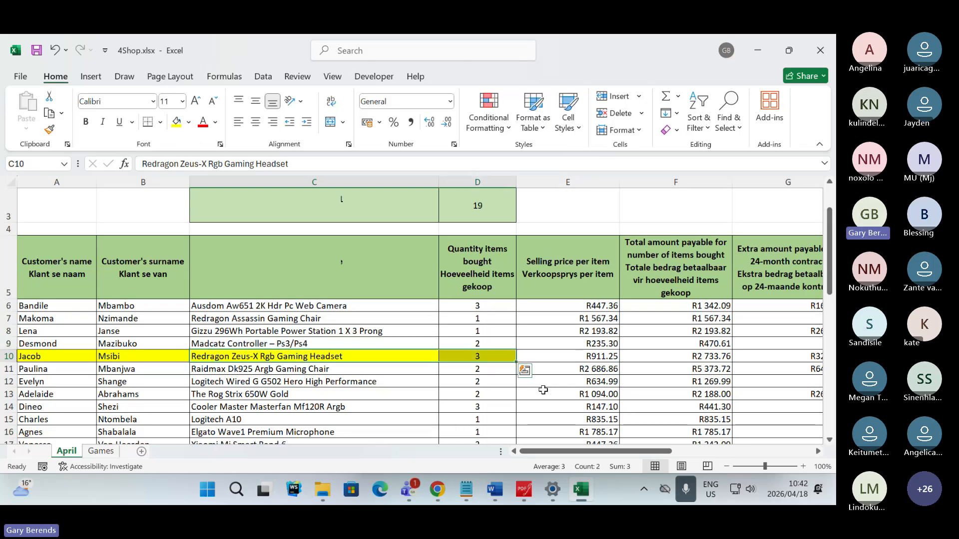
{"action": "left_click", "coordinate": [545, 358]}
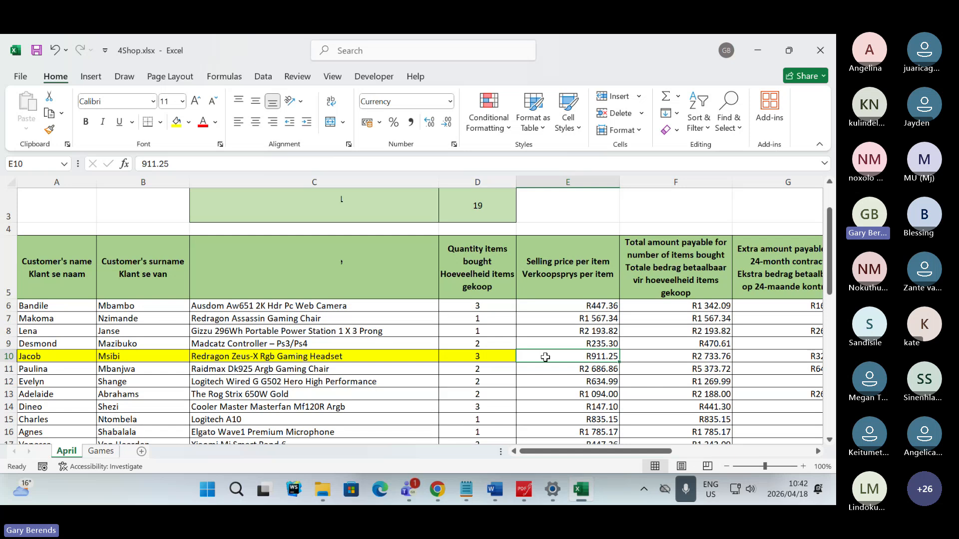
{"action": "left_click", "coordinate": [176, 122]}
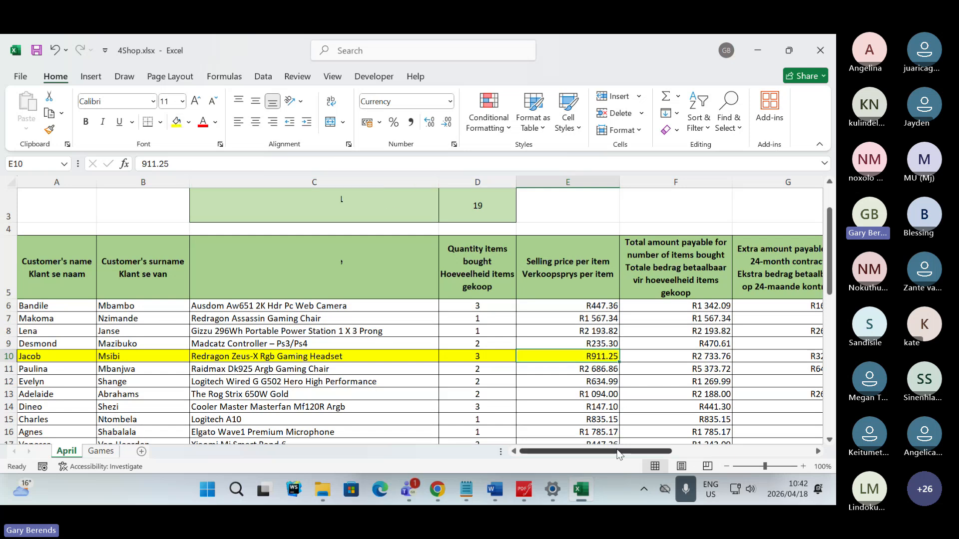
{"action": "left_click_drag", "start_coordinate": [618, 453], "coordinate": [672, 452]}
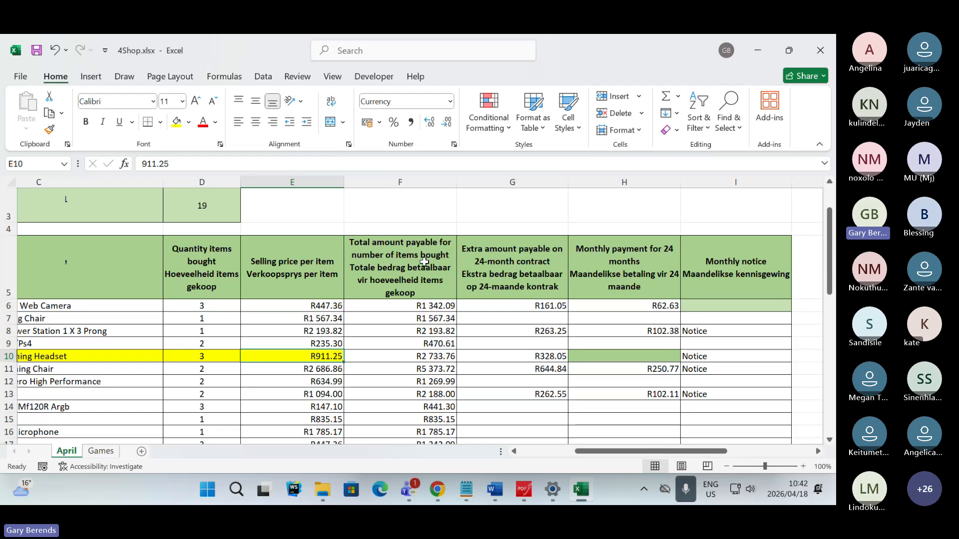
- Fill the total amount and extra amount cells F10:G10 with yellow, and select cell H10
{"action": "left_click", "coordinate": [396, 357]}
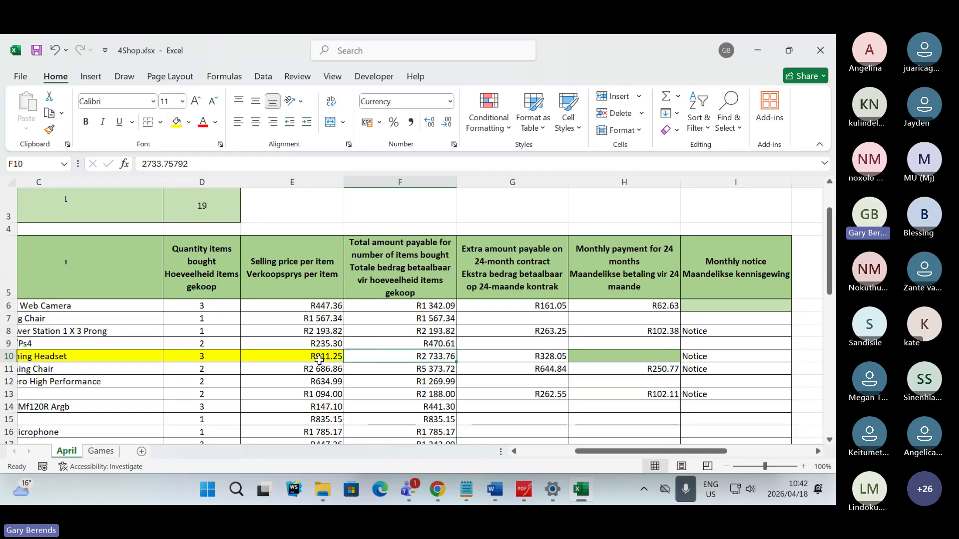
{"action": "left_click", "coordinate": [179, 121]}
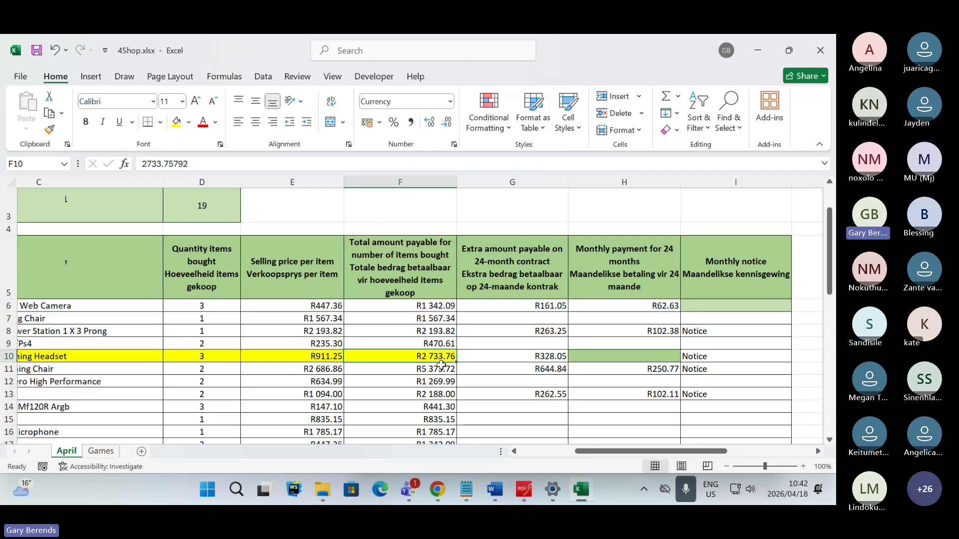
{"action": "left_click", "coordinate": [526, 355]}
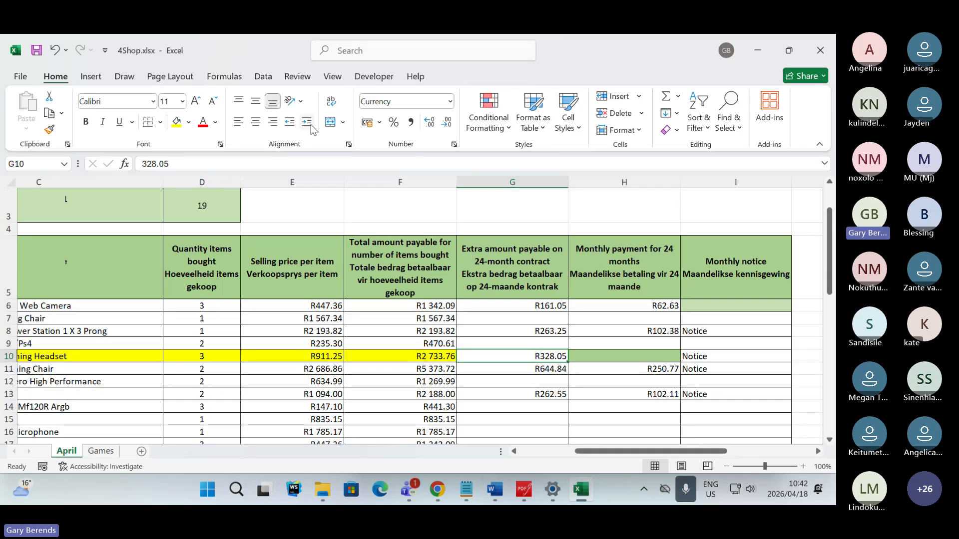
{"action": "left_click", "coordinate": [177, 122]}
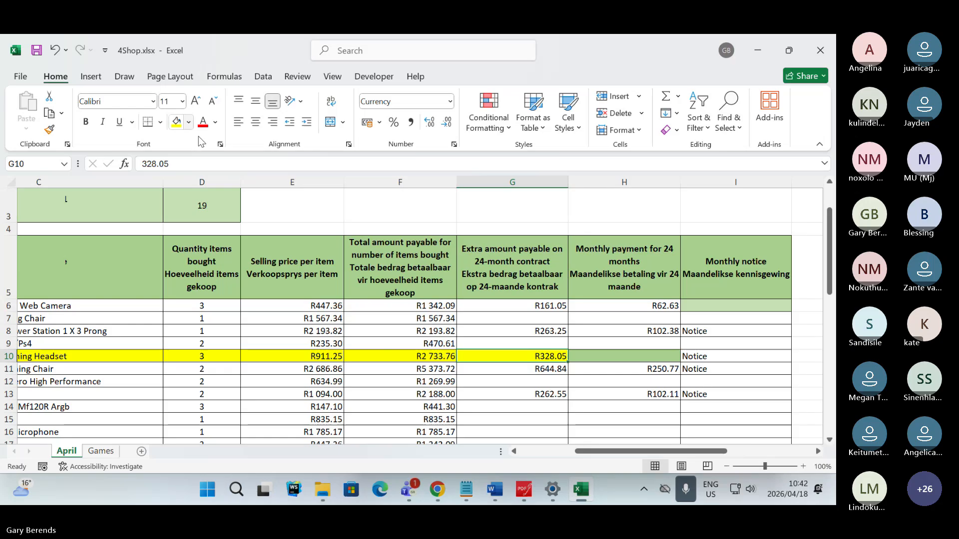
{"action": "left_click", "coordinate": [624, 359]}
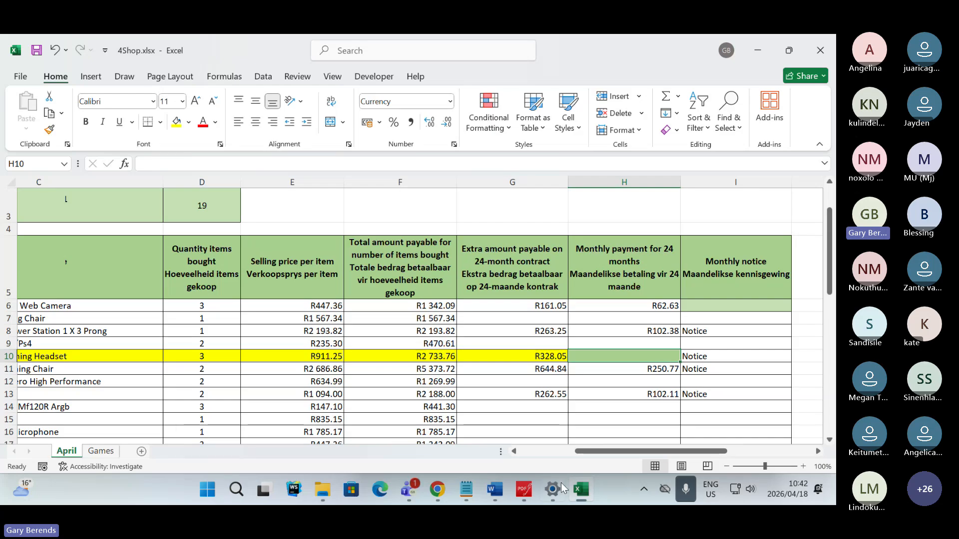
- Reread question 4.1.2 in PDFgear, and switch to the Teams meeting to mute the microphone
{"action": "left_click", "coordinate": [524, 489]}
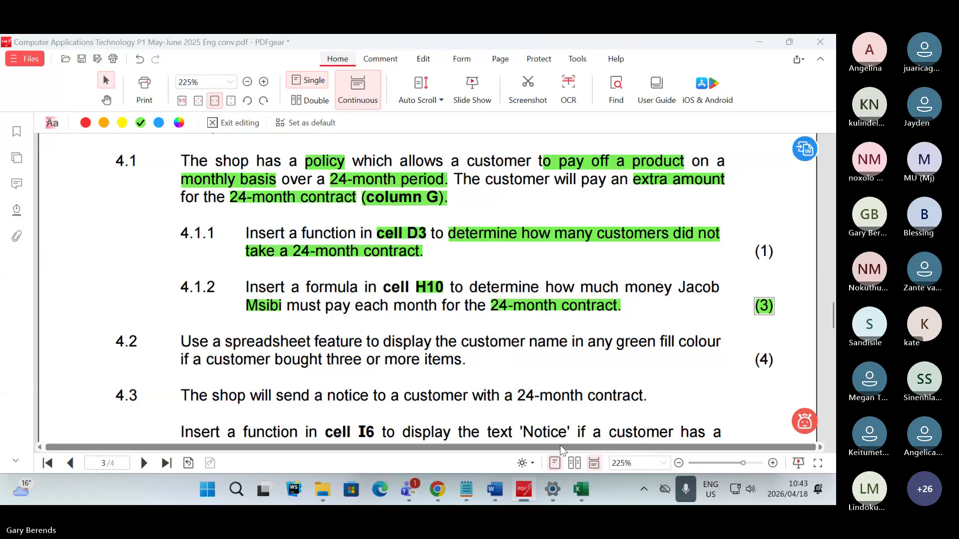
{"action": "key", "text": "alt+Tab"}
{"action": "key", "text": "alt+Tab"}
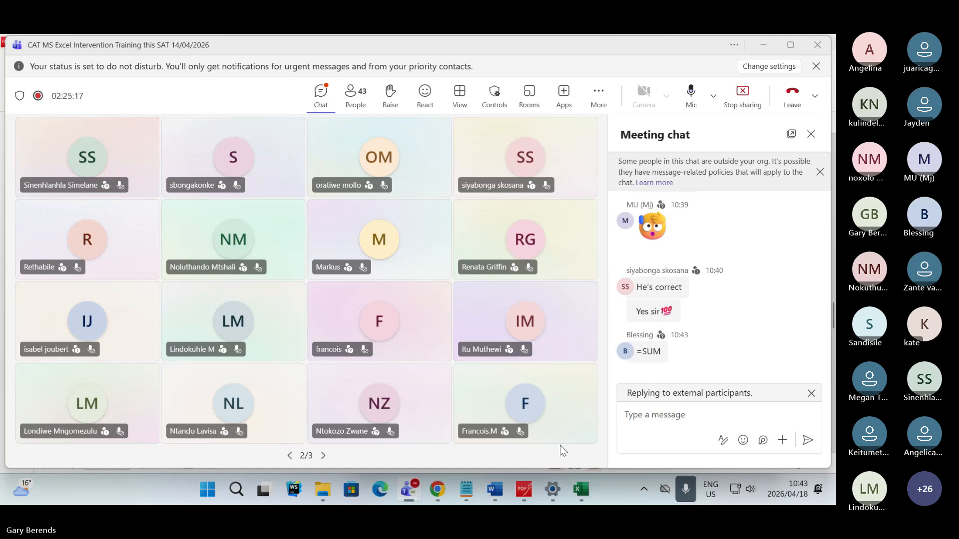
{"action": "key", "text": "alt+Tab"}
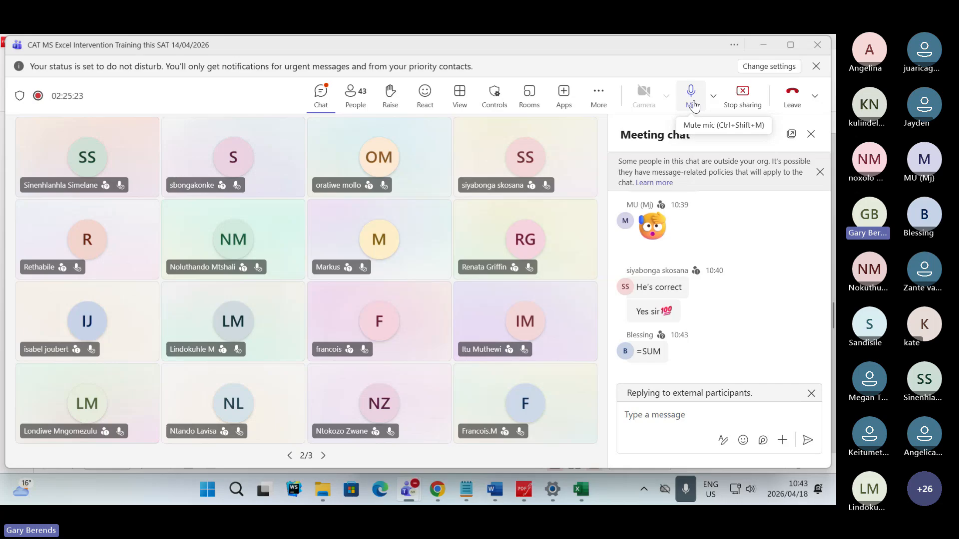
{"action": "left_click", "coordinate": [694, 103]}
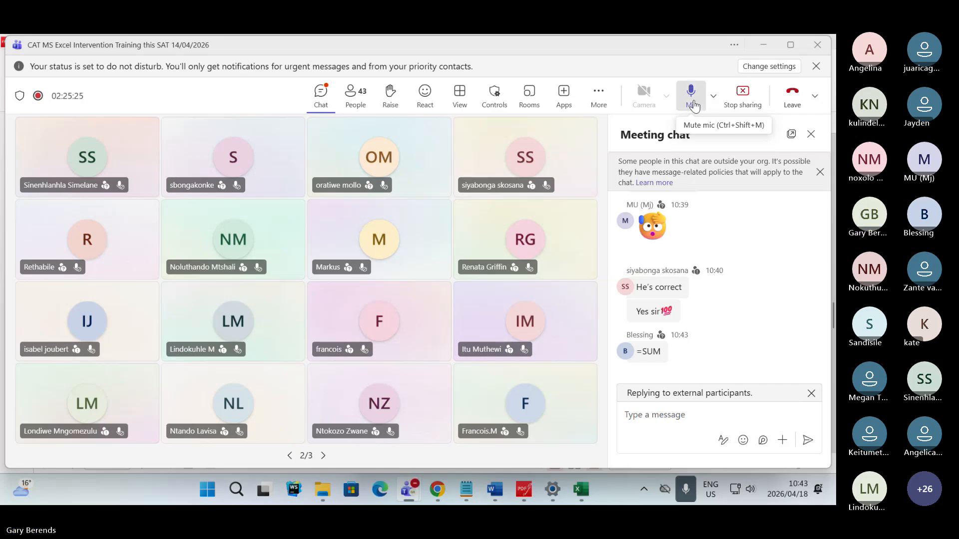
- Switch to 4Shop.xlsx in Excel to view row 10, and return to question 4.1.2 in PDFgear
{"action": "key", "text": "super+Tab"}
{"action": "key", "text": "Right"}
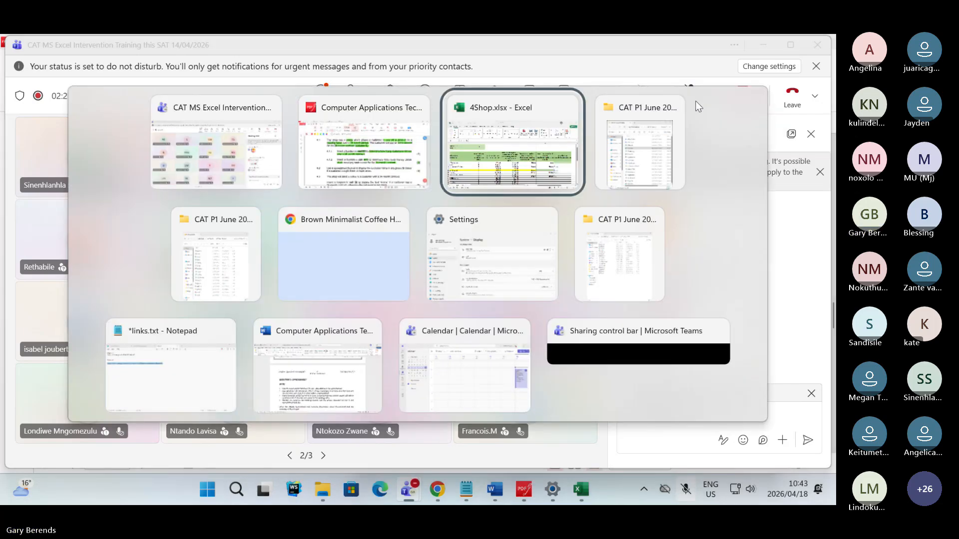
{"action": "key", "text": "Return"}
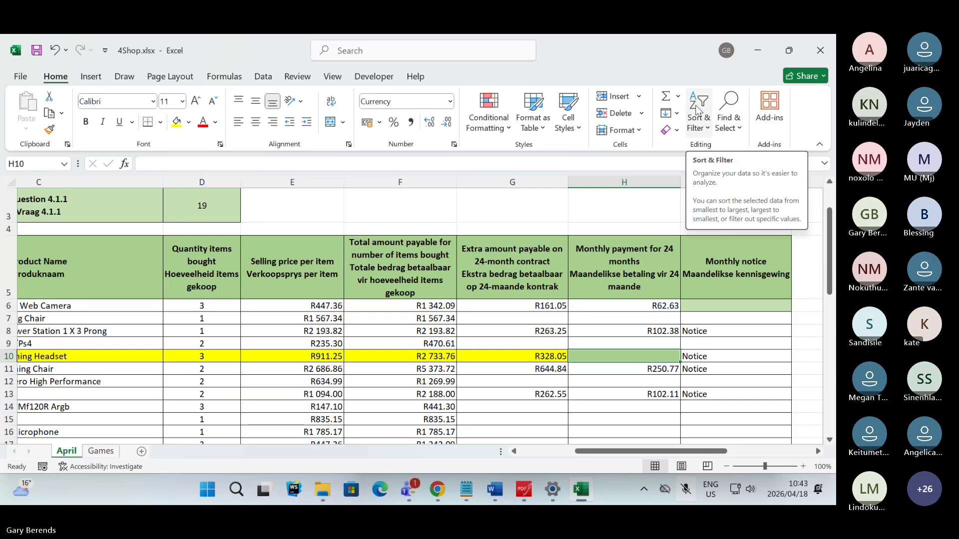
{"action": "key", "text": "alt+Tab"}
{"action": "key", "text": "alt+Tab"}
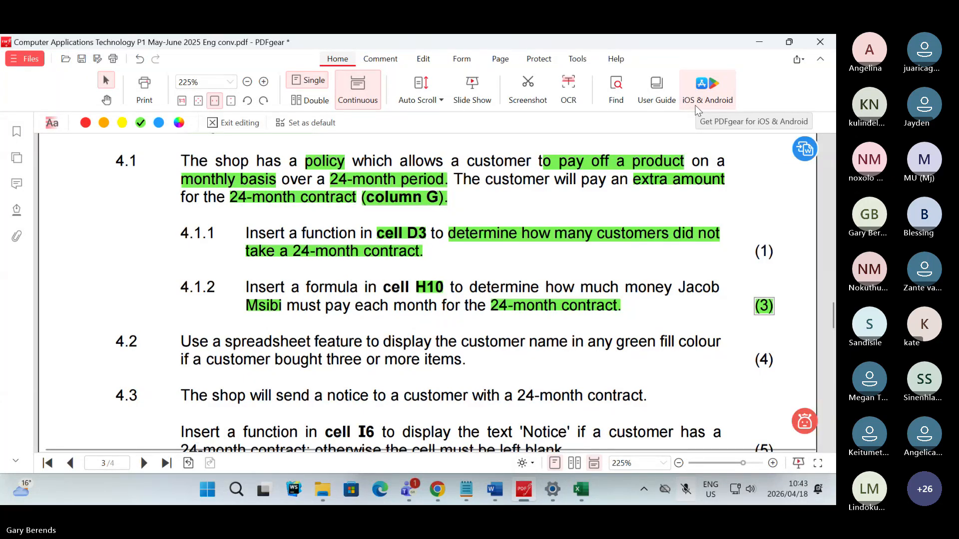
- Switch to the Teams meeting, unmute the microphone and read the participants' formula suggestions in the meeting chat
{"action": "key", "text": "alt+Tab"}
{"action": "key", "text": "alt+Tab"}
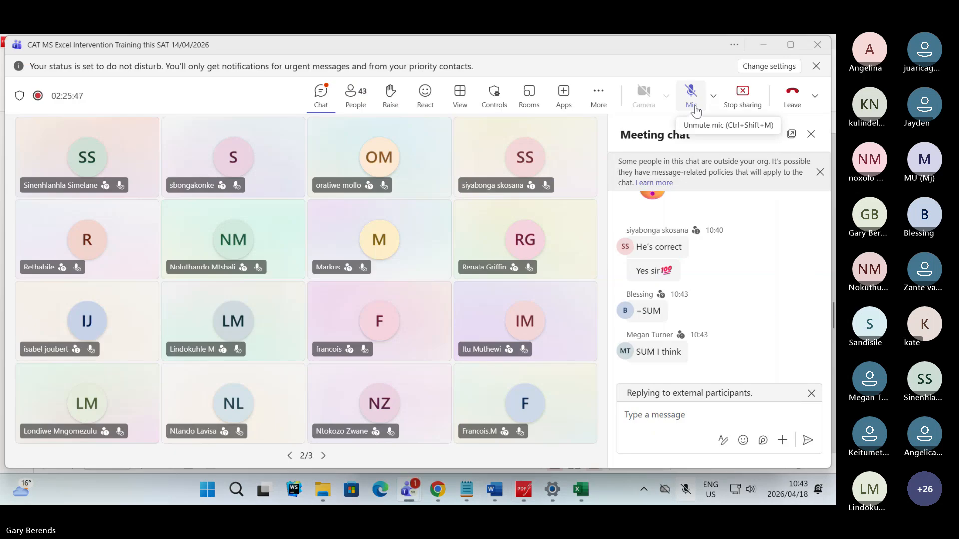
{"action": "left_click", "coordinate": [695, 109]}
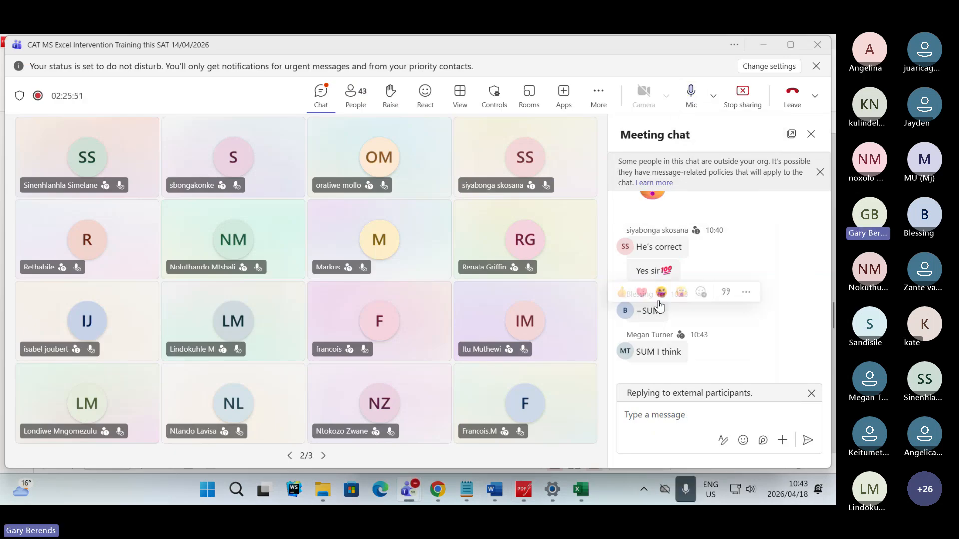
{"action": "left_click", "coordinate": [654, 419]}
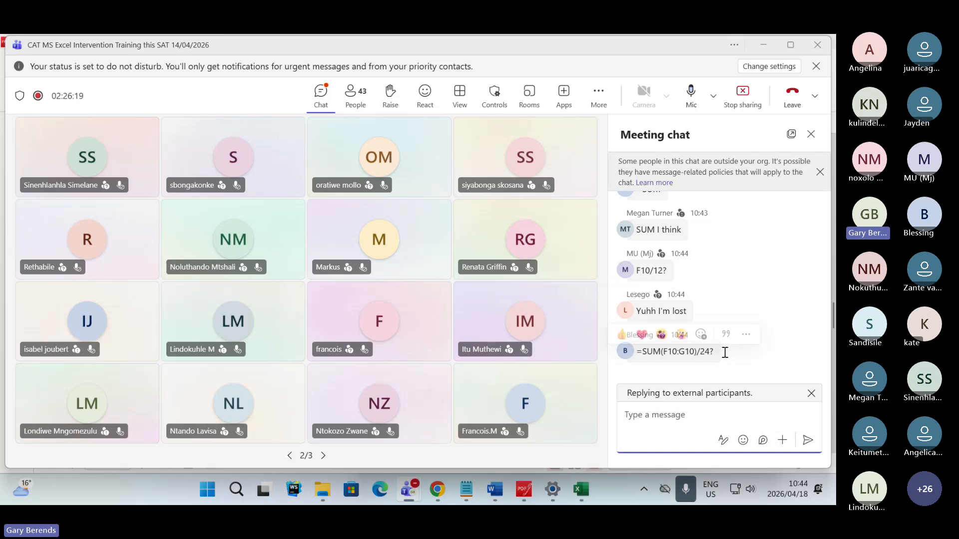
{"action": "scroll", "coordinate": [739, 300], "scroll_direction": "up", "scroll_amount": 3}
{"action": "scroll", "coordinate": [734, 277], "scroll_direction": "down", "scroll_amount": 2}
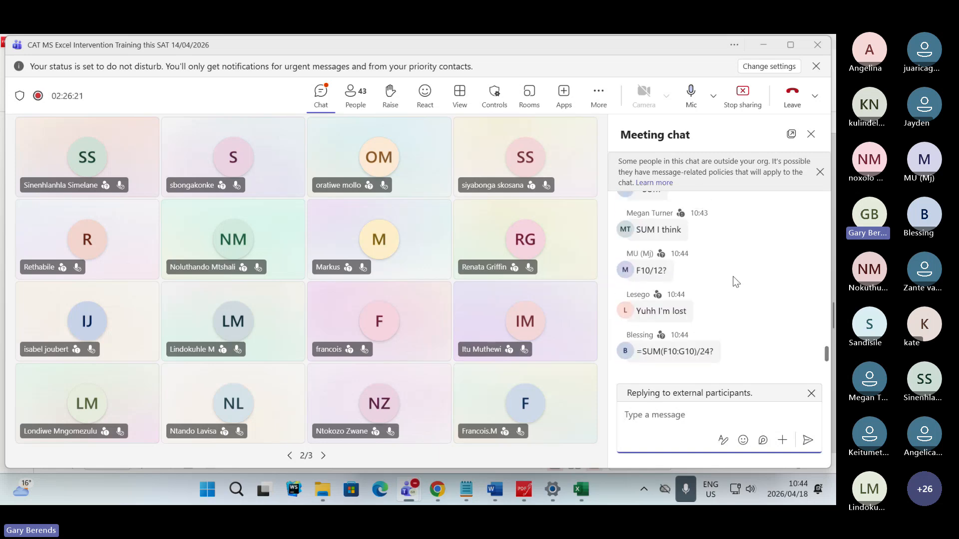
{"action": "scroll", "coordinate": [730, 274], "scroll_direction": "up", "scroll_amount": 2}
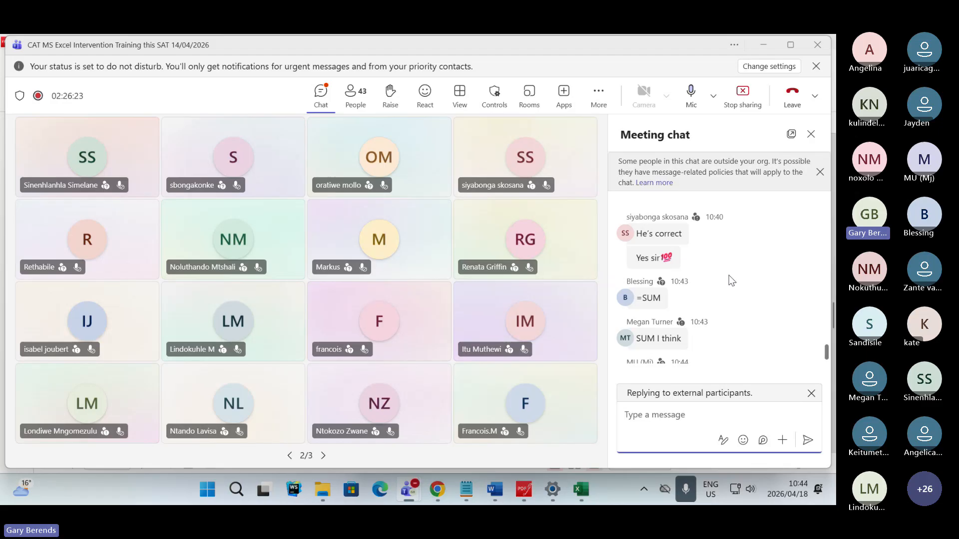
{"action": "scroll", "coordinate": [726, 274], "scroll_direction": "down", "scroll_amount": 2}
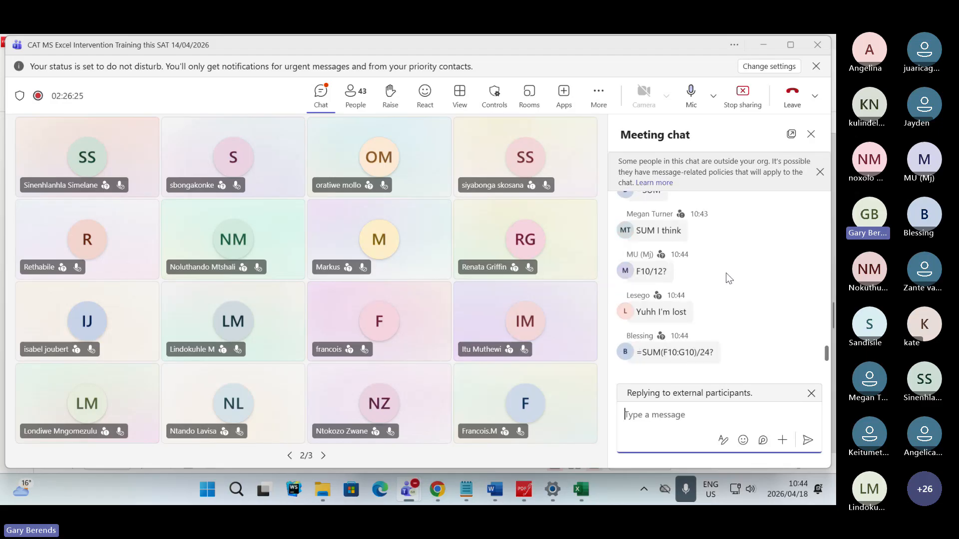
{"action": "scroll", "coordinate": [659, 234], "scroll_direction": "up", "scroll_amount": 2}
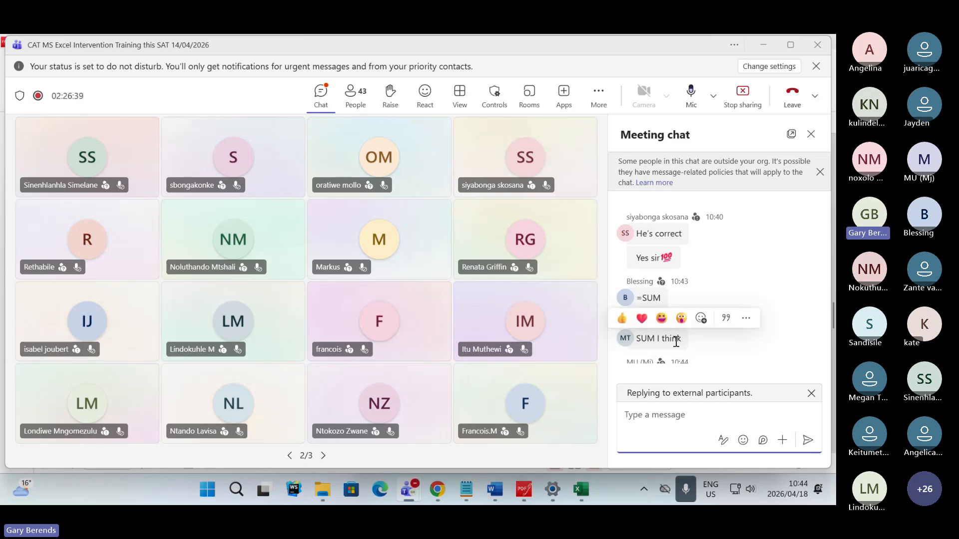
- Switch to 4Shop.xlsx in Excel and examine the total amount and extra amount in cells F10:G10
{"action": "key", "text": "alt+Tab"}
{"action": "key", "text": "alt+Tab"}
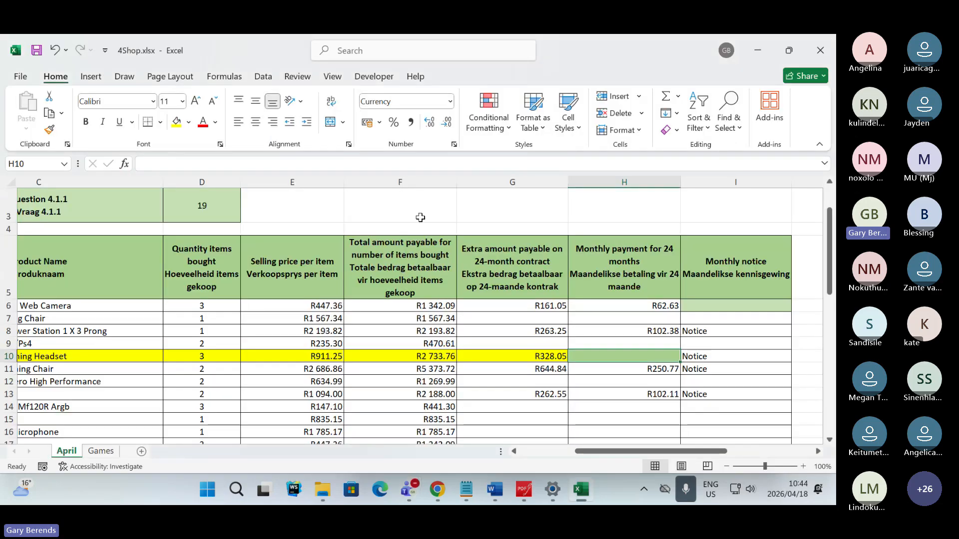
{"action": "left_click", "coordinate": [422, 356]}
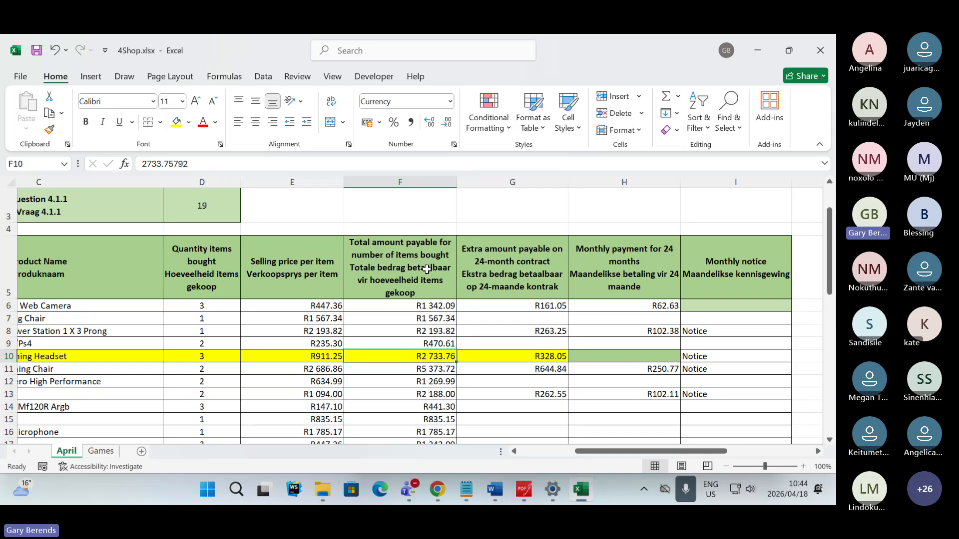
{"action": "left_click_drag", "start_coordinate": [534, 356], "coordinate": [436, 355]}
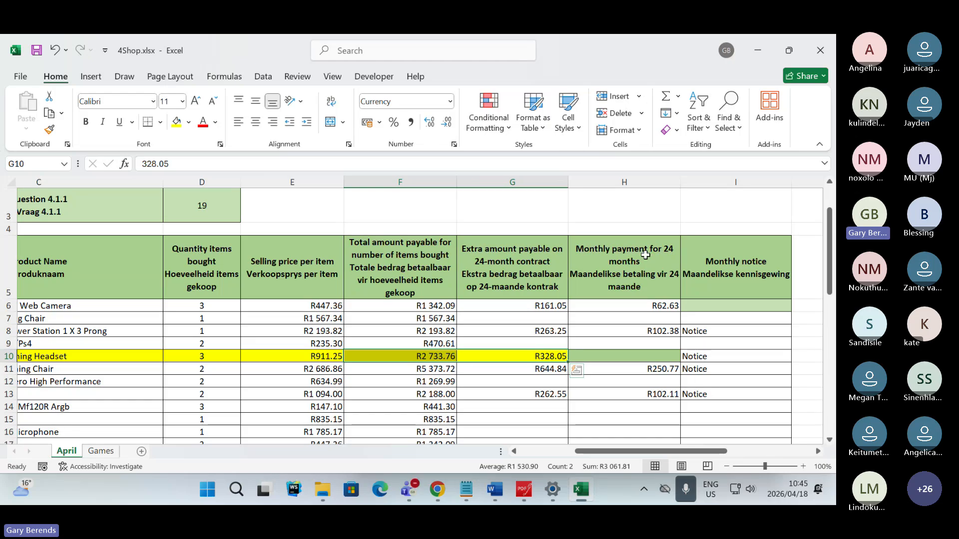
- Build the formula =(F10+G10) in cell H10, with the addition enclosed in brackets
{"action": "left_click", "coordinate": [611, 359]}
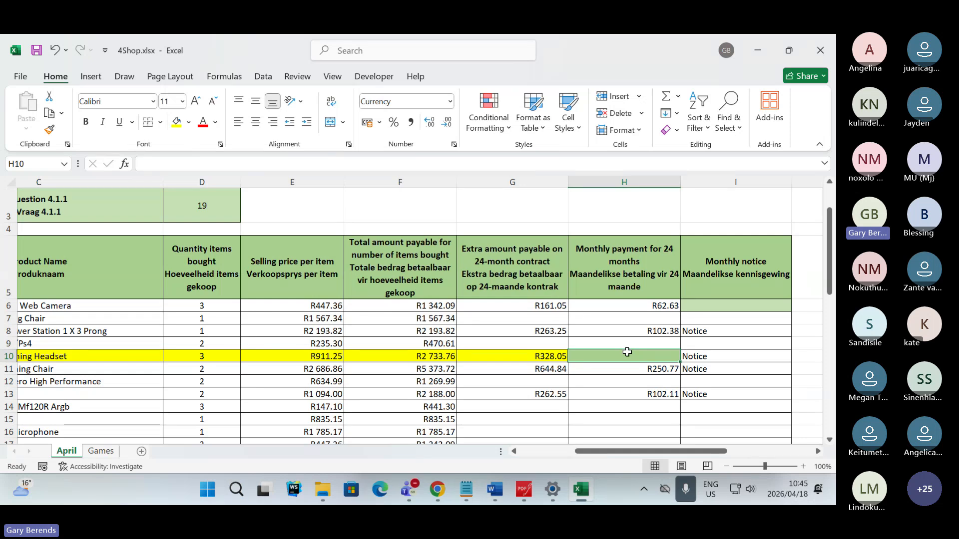
{"action": "type", "text": "="}
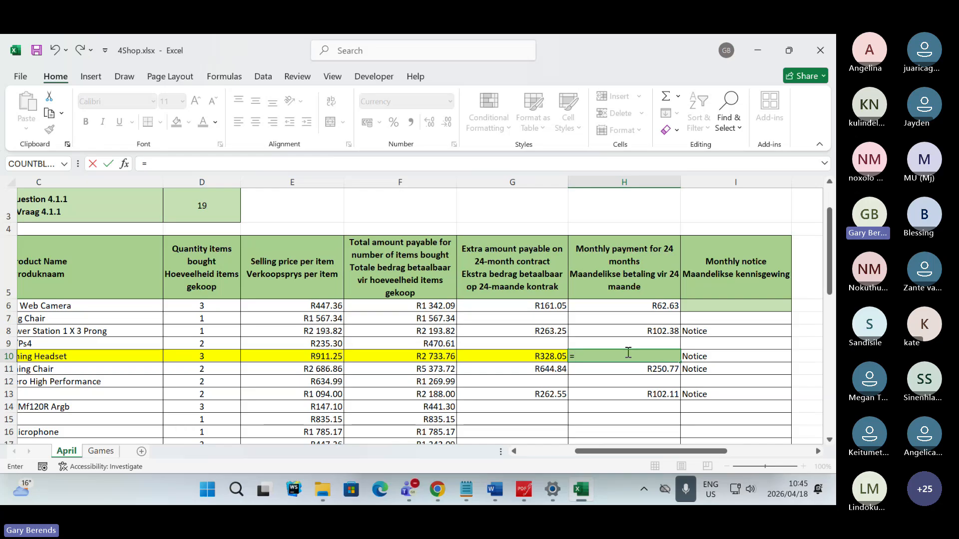
{"action": "left_click", "coordinate": [436, 355]}
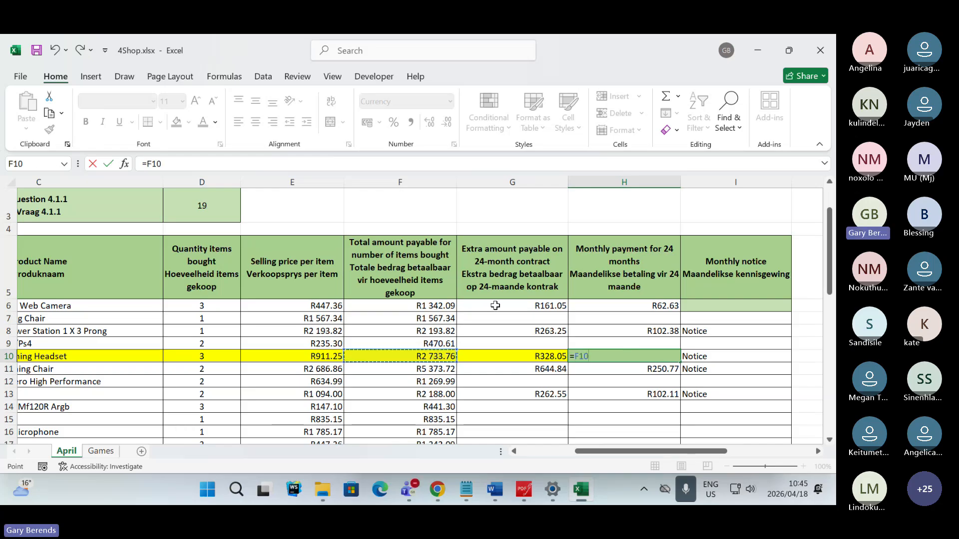
{"action": "type", "text": "+"}
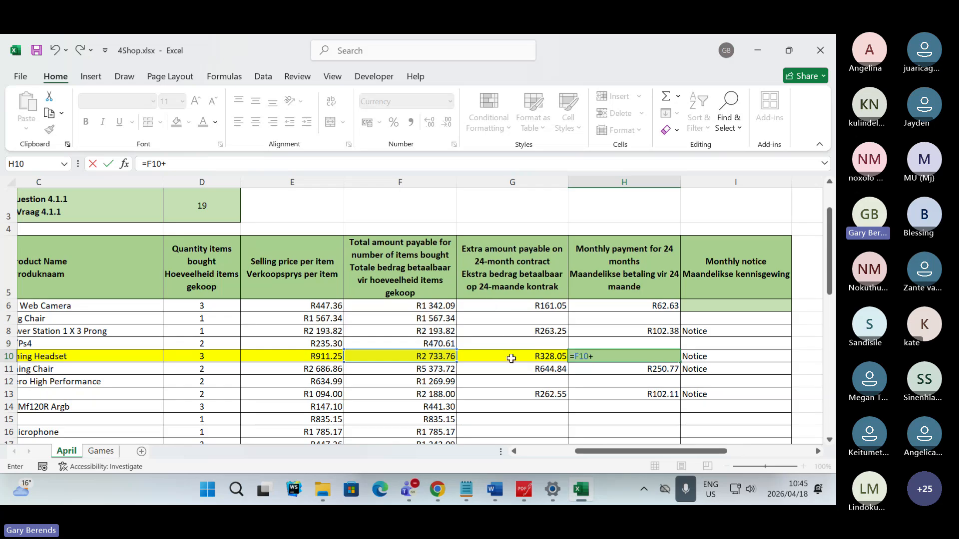
{"action": "left_click", "coordinate": [511, 357]}
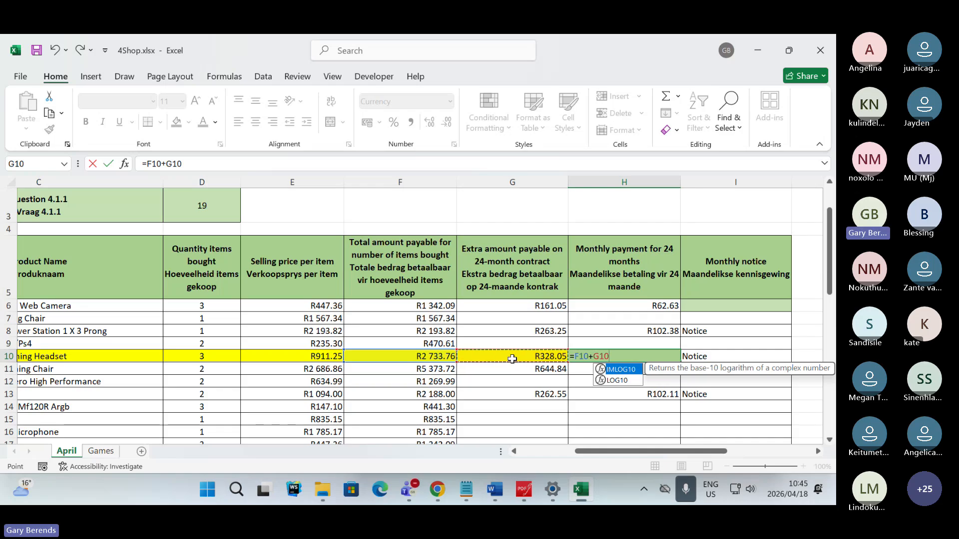
{"action": "left_click", "coordinate": [209, 164]}
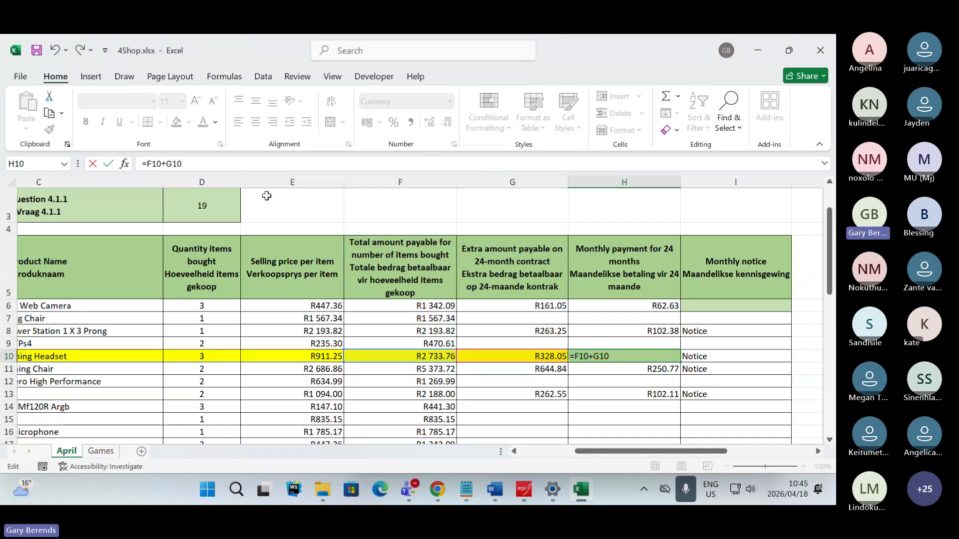
{"action": "type", "text": ")"}
{"action": "type", "text": "("}
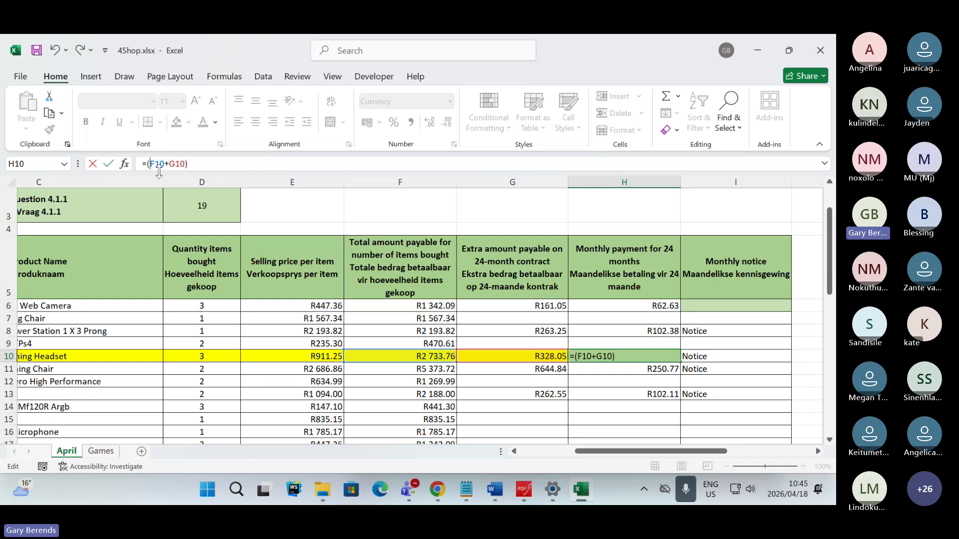
- Remove the equals sign from H10's formula and append /24, entering (F10+G10)/24 in the cell
{"action": "left_click", "coordinate": [149, 165]}
{"action": "key", "text": "BackSpace"}
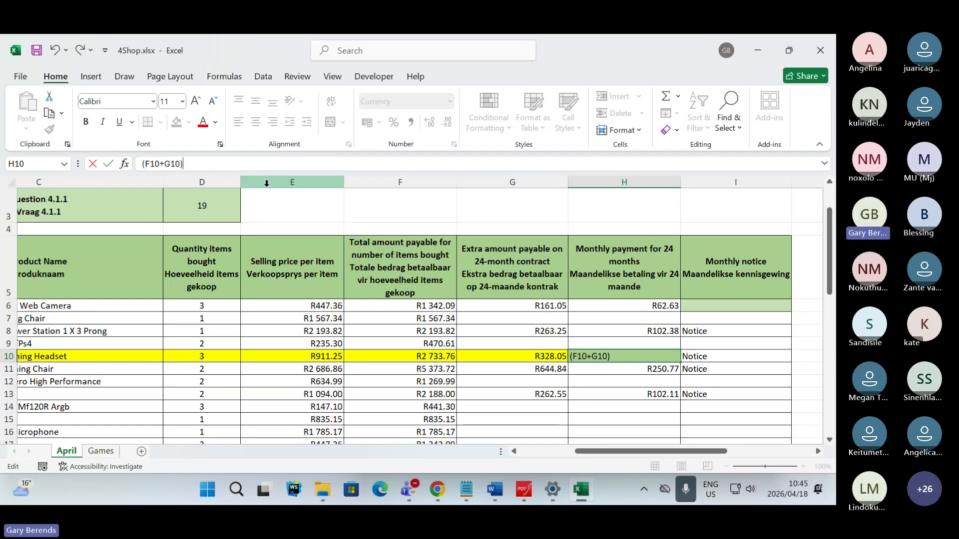
{"action": "type", "text": "/24"}
{"action": "key", "text": "Return"}
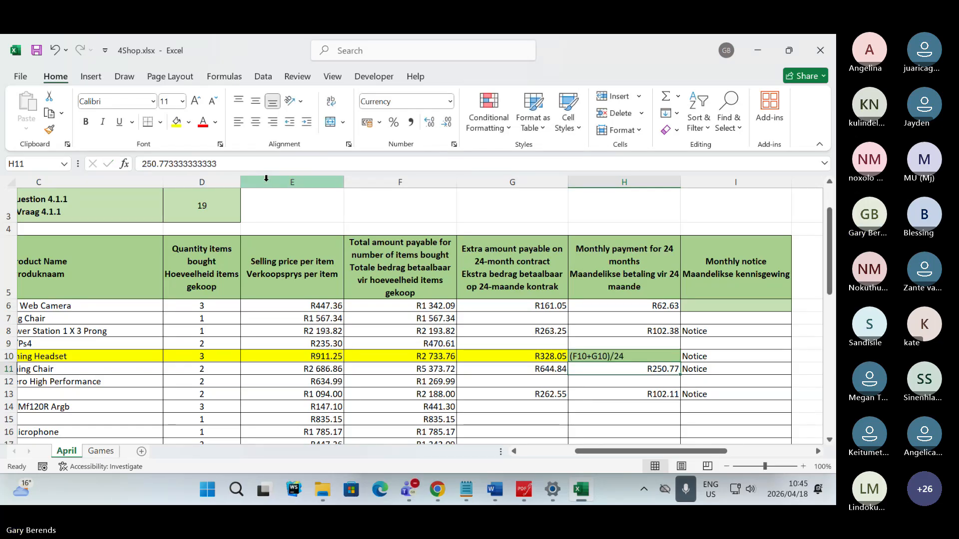
- Replace the contents of cell H10 with the formula =SUM(F10+G10)/24
{"action": "key", "text": "Up"}
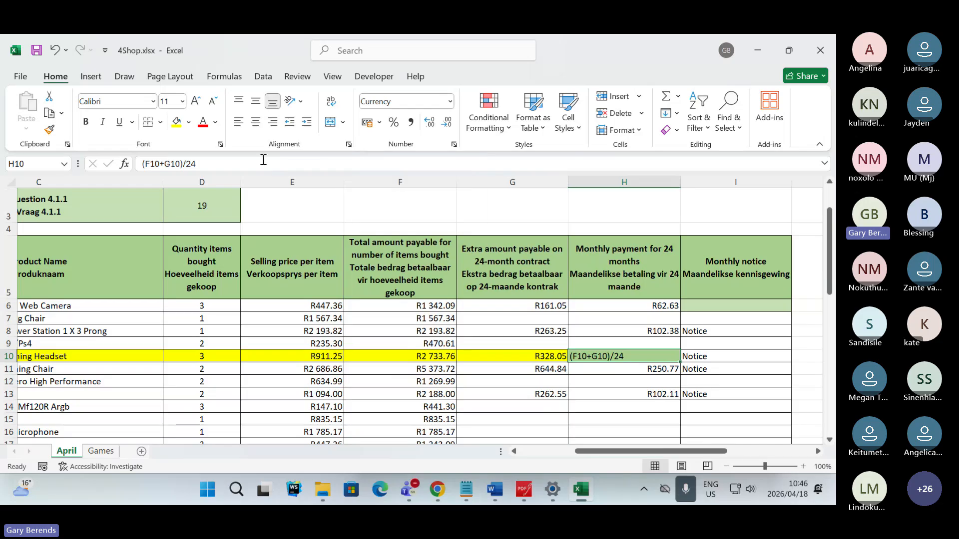
{"action": "left_click_drag", "start_coordinate": [209, 166], "coordinate": [123, 162]}
{"action": "key", "text": "BackSpace"}
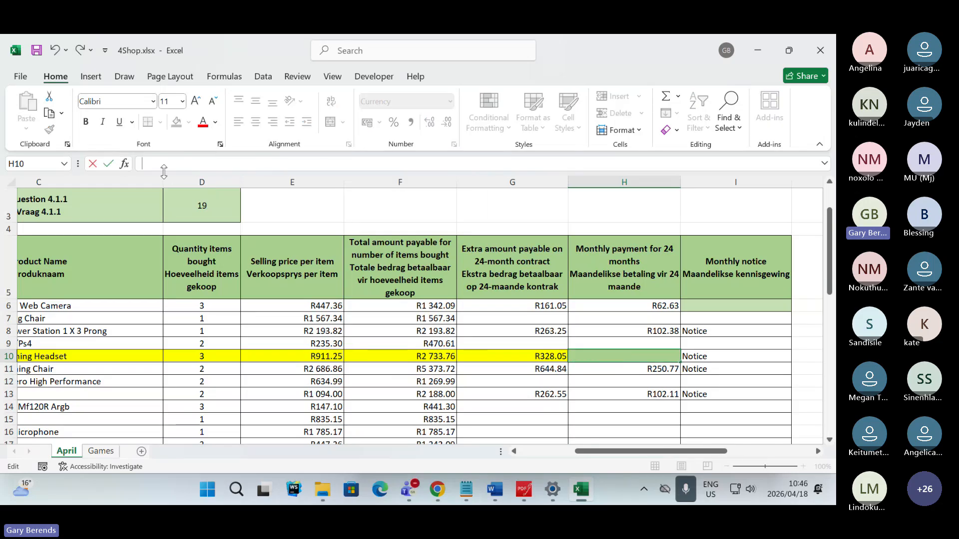
{"action": "type", "text": "=sum("}
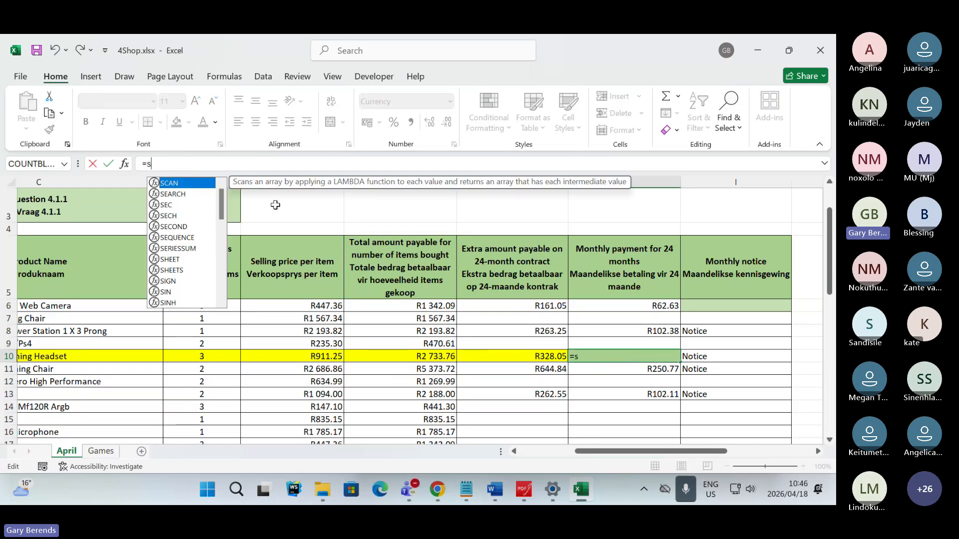
{"action": "left_click", "coordinate": [406, 360]}
{"action": "type", "text": "+"}
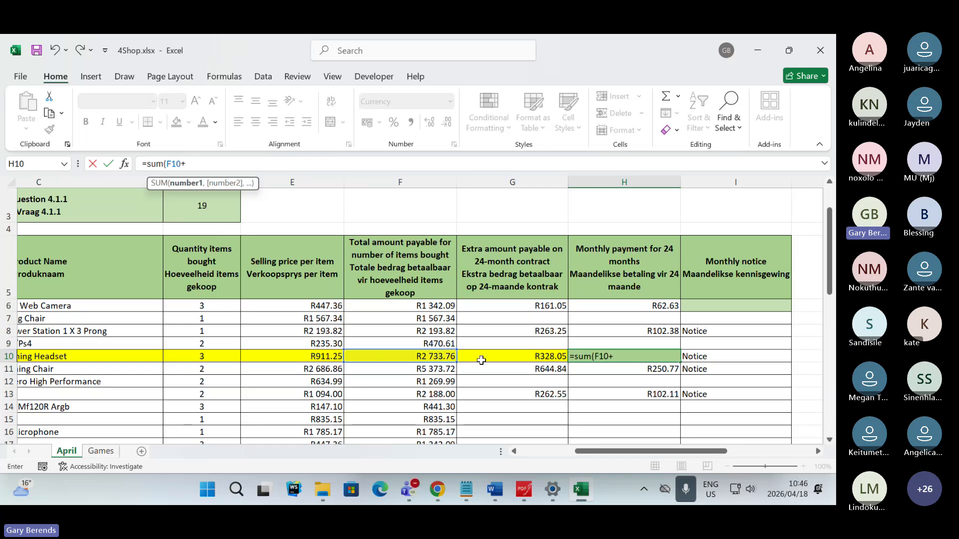
{"action": "left_click", "coordinate": [480, 359]}
{"action": "type", "text": ")"}
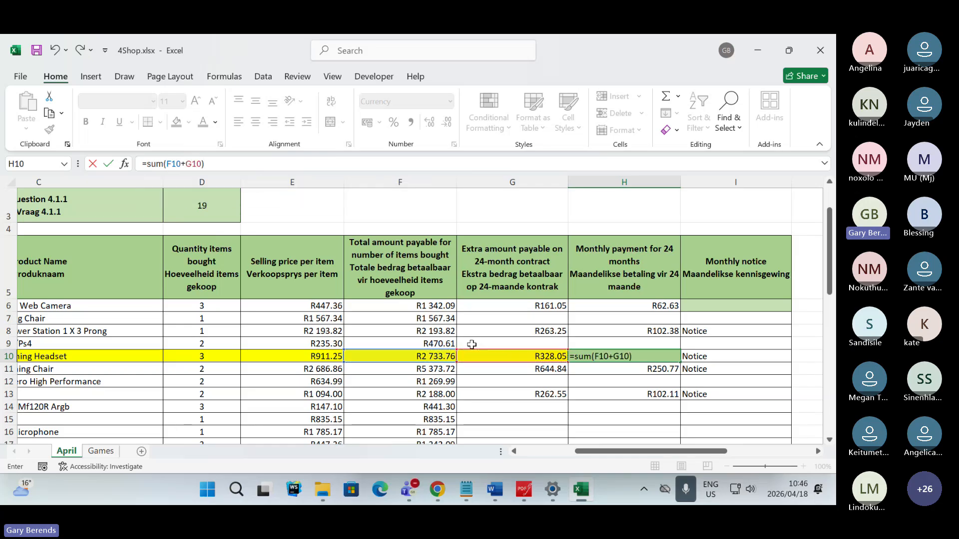
{"action": "type", "text": "/24"}
{"action": "key", "text": "Return"}
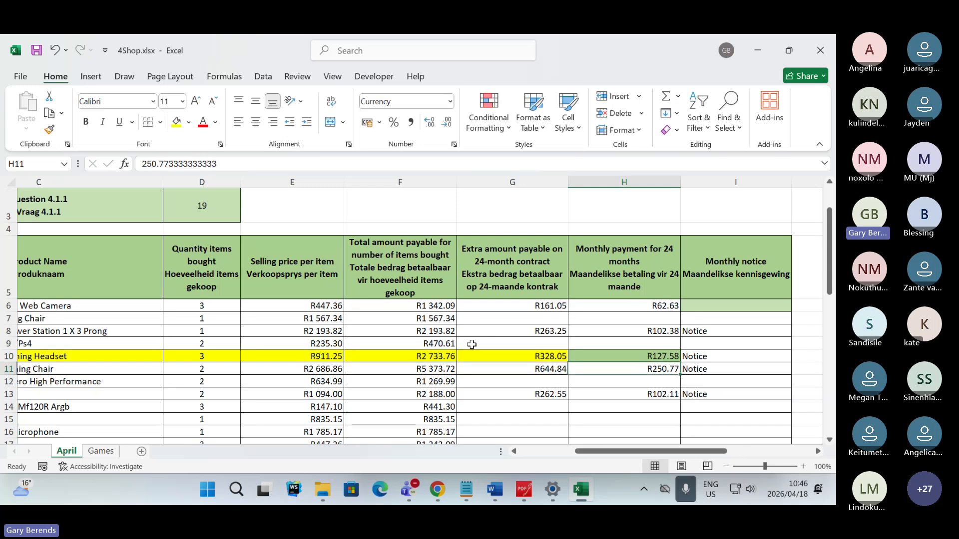
{"action": "left_click", "coordinate": [622, 356]}
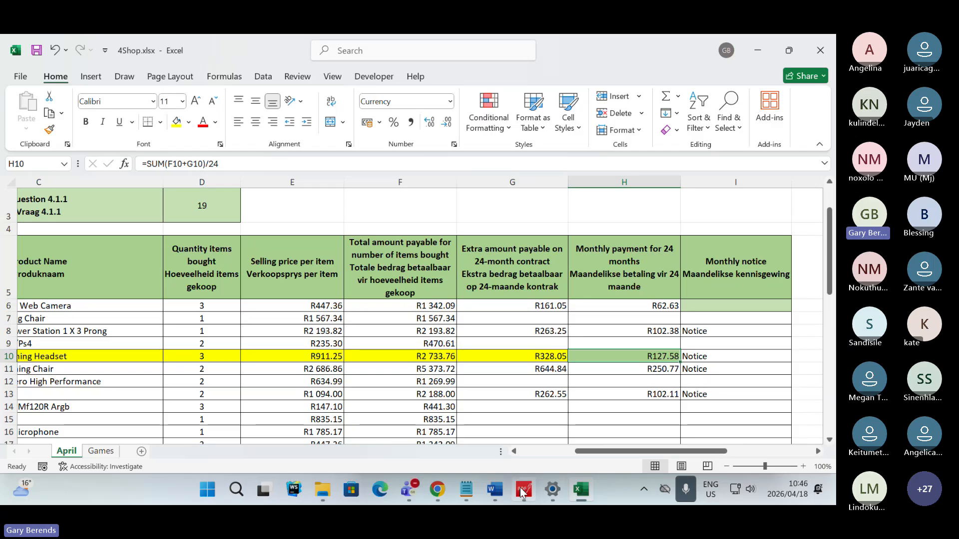
- Switch to the Teams meeting and review the participants' SUM and F10/12 formula suggestions in the chat
{"action": "left_click", "coordinate": [440, 487]}
{"action": "left_click", "coordinate": [448, 490]}
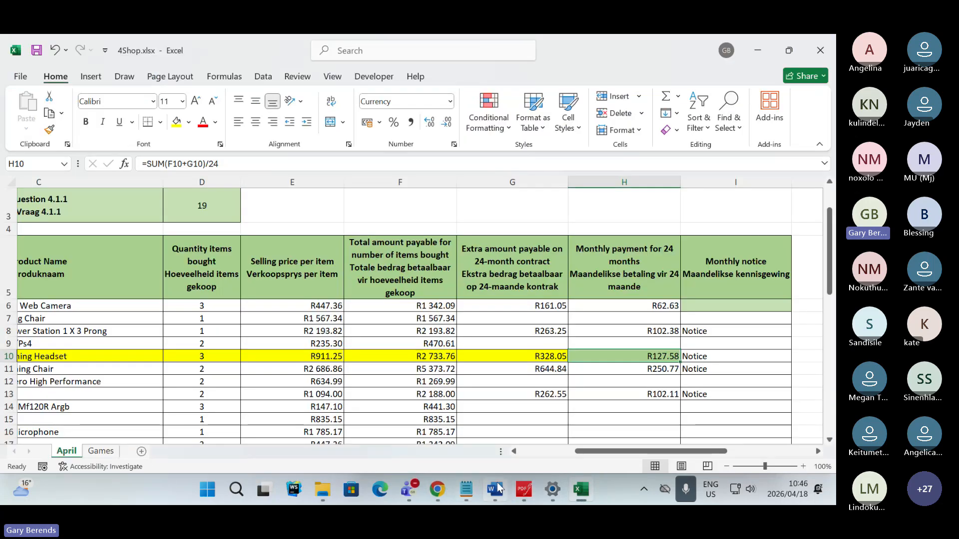
{"action": "key", "text": "alt+Tab"}
{"action": "left_click", "coordinate": [511, 172]}
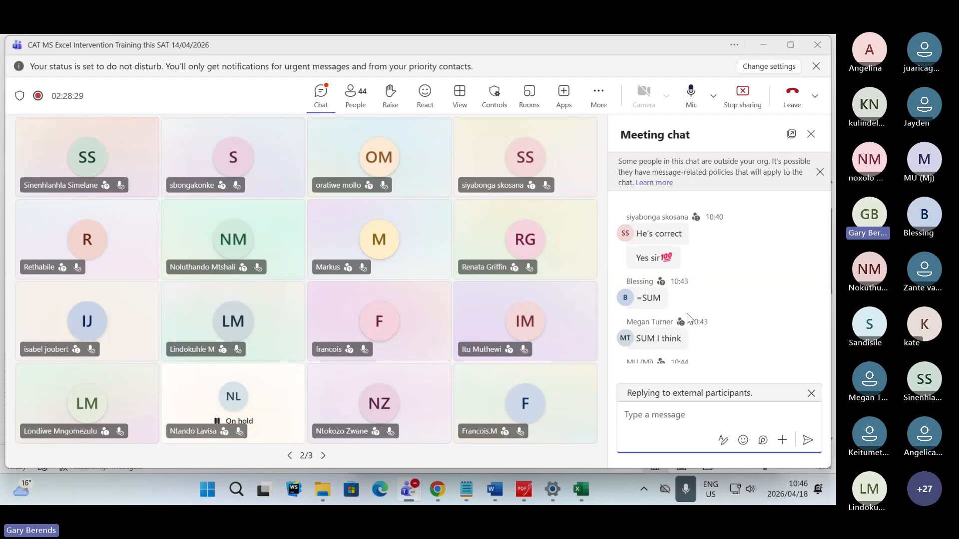
{"action": "scroll", "coordinate": [688, 319], "scroll_direction": "up", "scroll_amount": 2}
{"action": "scroll", "coordinate": [664, 305], "scroll_direction": "down", "scroll_amount": 2}
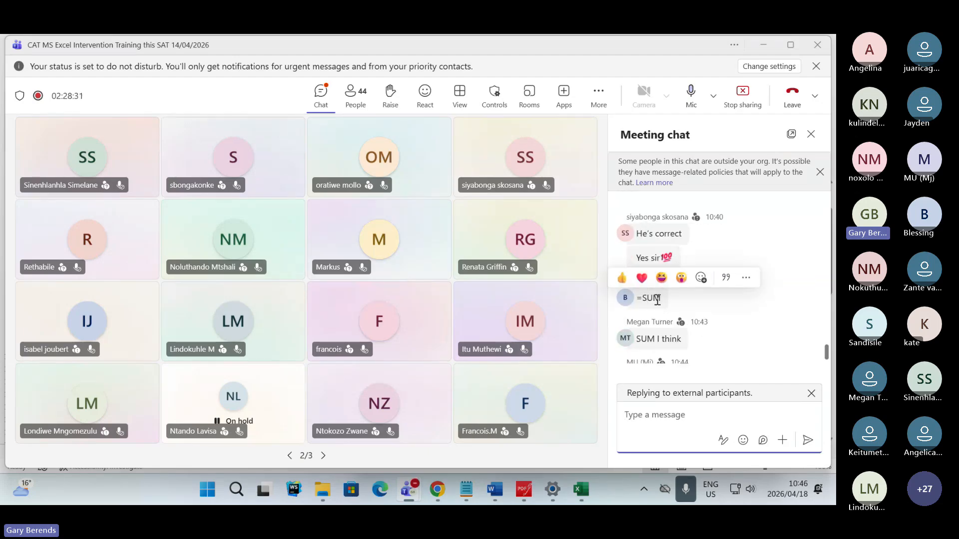
{"action": "scroll", "coordinate": [658, 300], "scroll_direction": "down", "scroll_amount": 2}
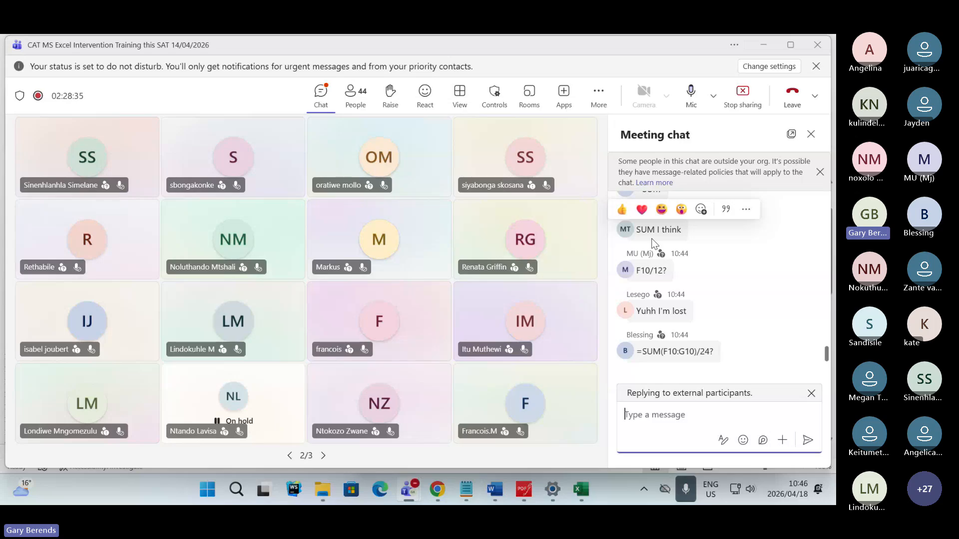
{"action": "scroll", "coordinate": [652, 239], "scroll_direction": "up", "scroll_amount": 2}
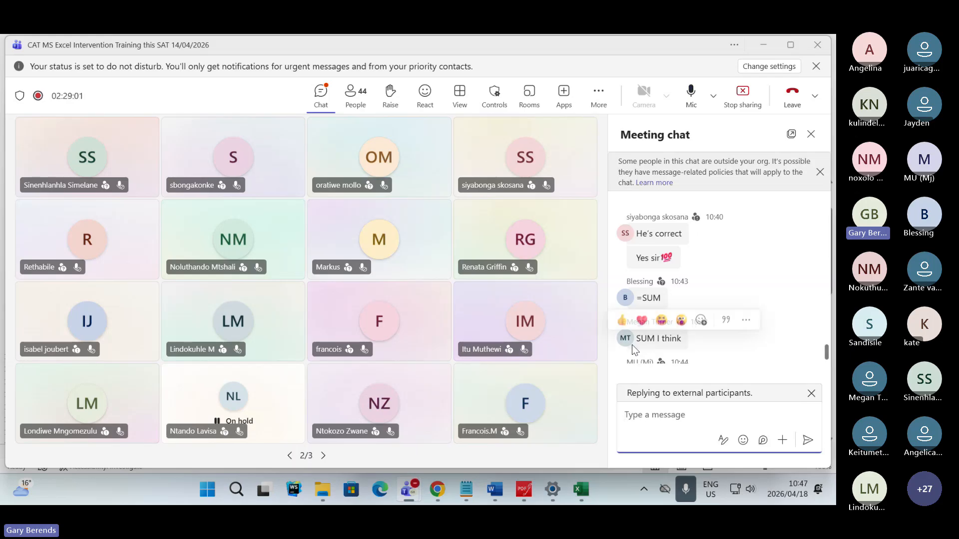
- Return to 4Shop.xlsx and remove SUM from H10's formula, entering =(F10+G10)/24
{"action": "key", "text": "alt+Tab"}
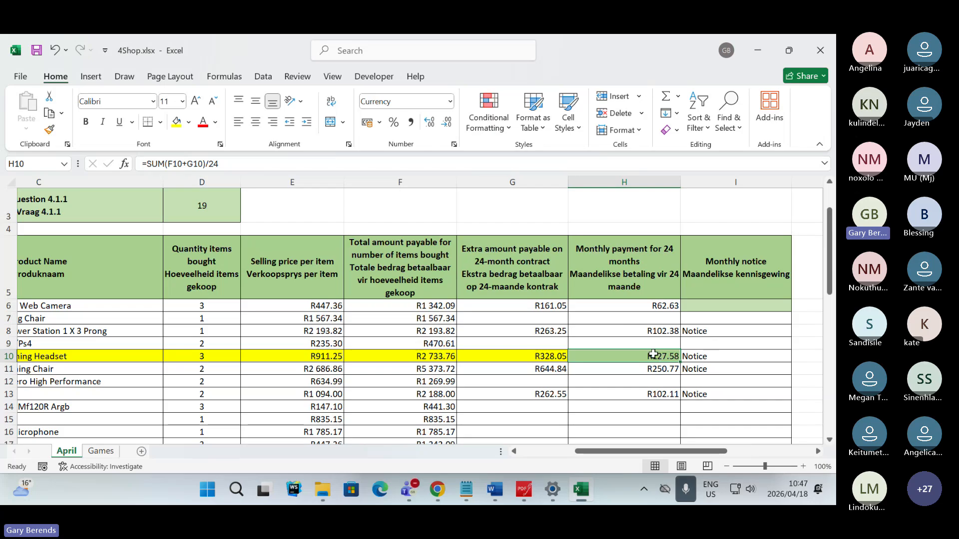
{"action": "double_click", "coordinate": [652, 356]}
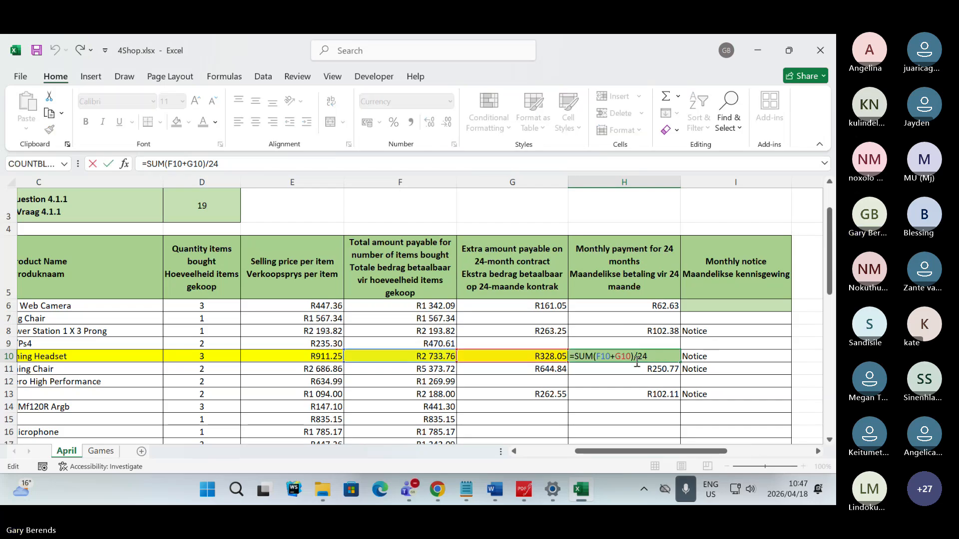
{"action": "left_click_drag", "start_coordinate": [593, 356], "coordinate": [570, 356]}
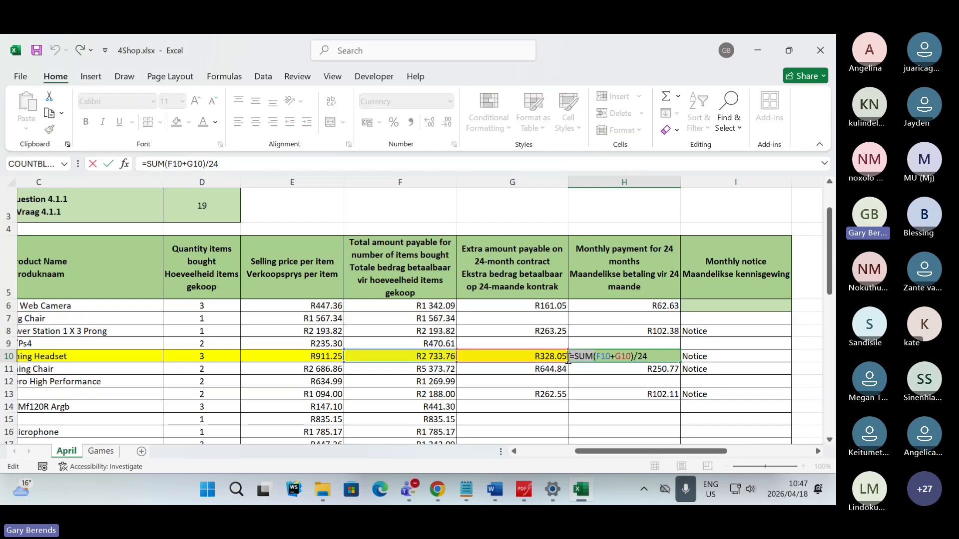
{"action": "key", "text": "Delete"}
{"action": "type", "text": "="}
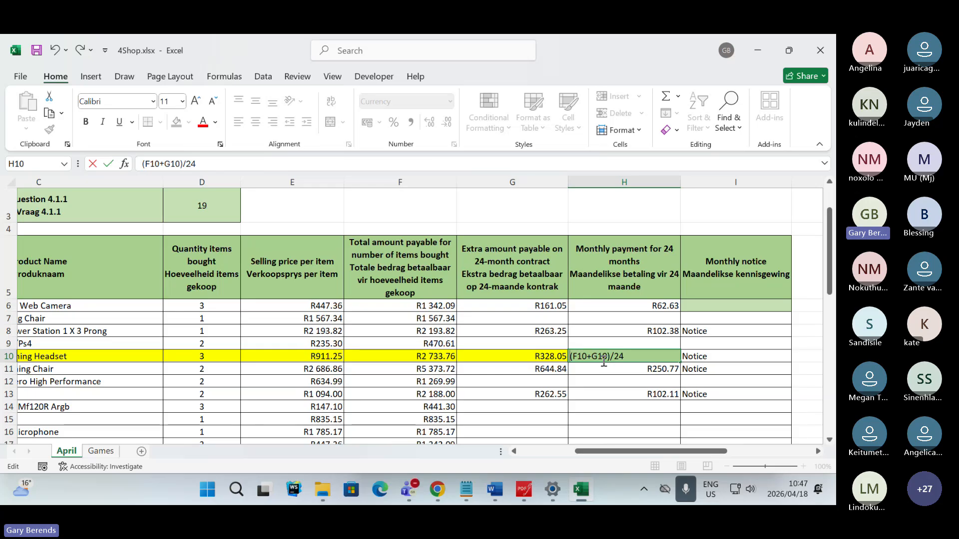
{"action": "key", "text": "Return"}
{"action": "left_click", "coordinate": [660, 358]}
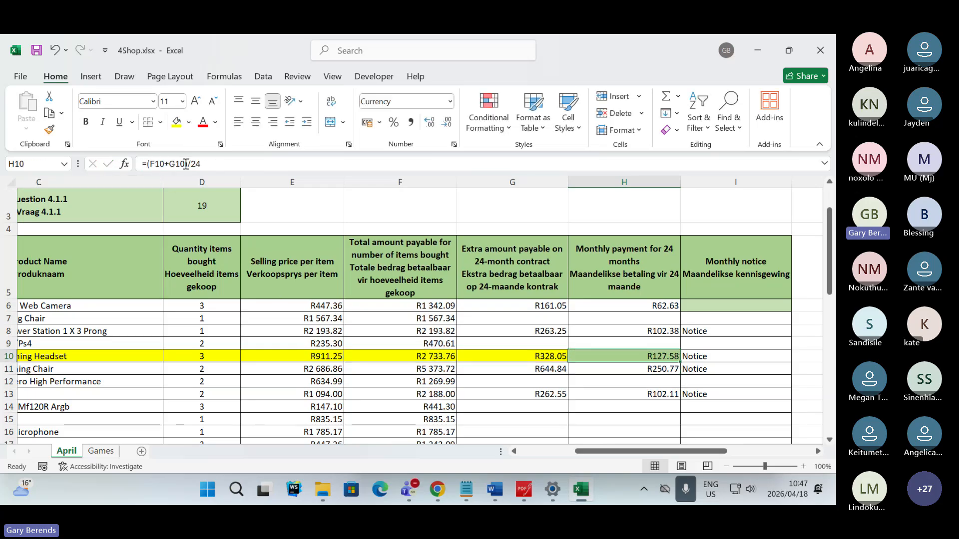
{"action": "left_click", "coordinate": [232, 166]}
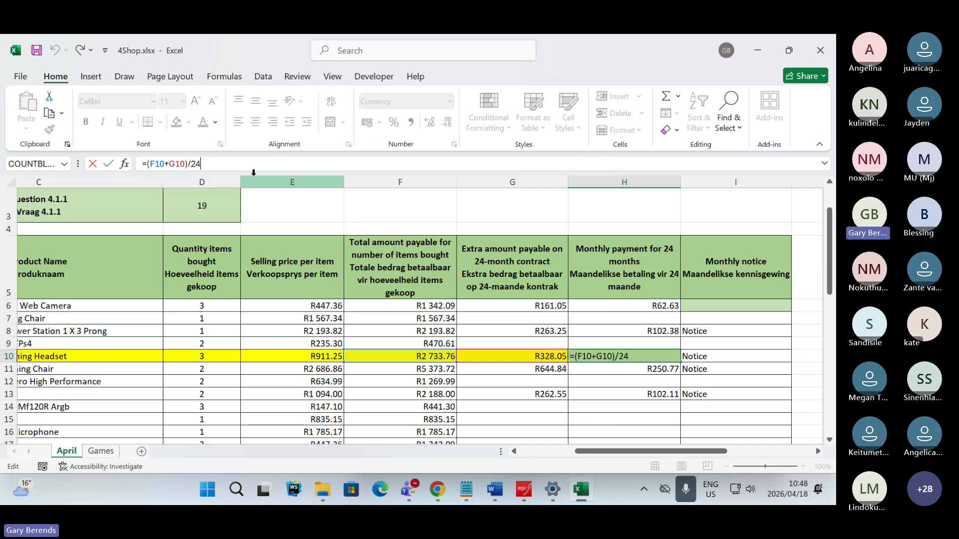
- Switch to the Teams meeting and read the newest messages in the meeting chat
{"action": "key", "text": "alt+Tab"}
{"action": "key", "text": "alt+Tab"}
{"action": "key", "text": "alt+Tab"}
{"action": "key", "text": "alt+Tab"}
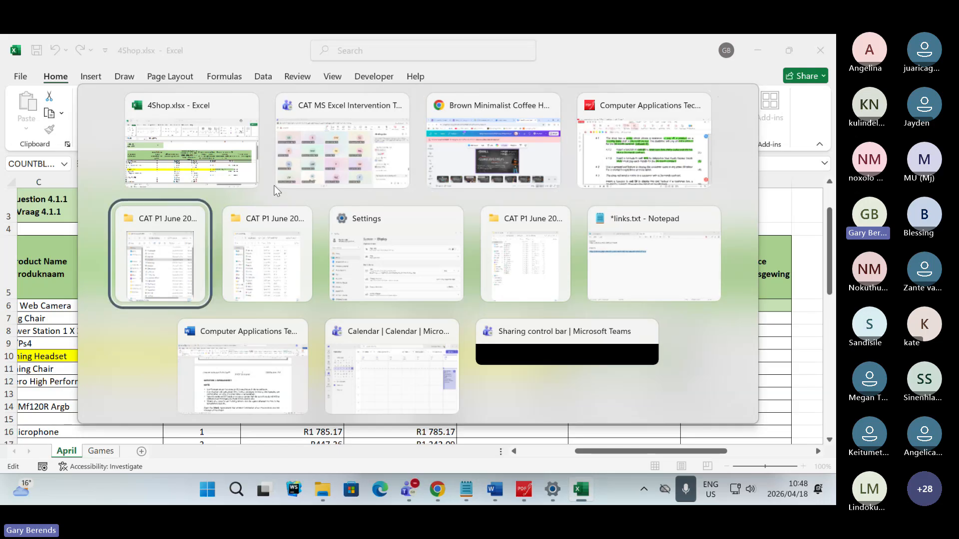
{"action": "key", "text": "alt+Tab"}
{"action": "key", "text": "alt+Tab"}
{"action": "key", "text": "alt+Tab"}
{"action": "key", "text": "alt+Tab"}
{"action": "key", "text": "alt+Tab"}
{"action": "key", "text": "alt+Tab"}
{"action": "key", "text": "alt+Tab"}
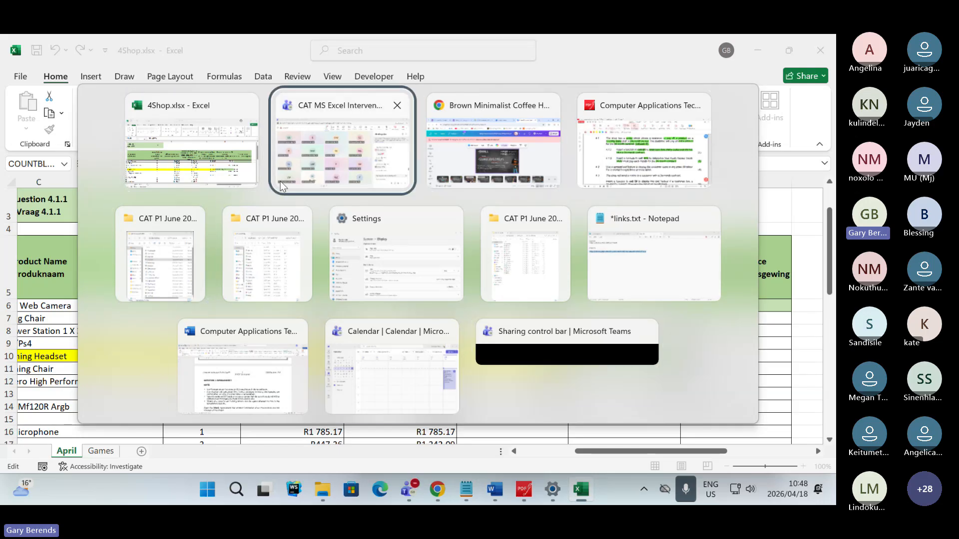
{"action": "left_click", "coordinate": [281, 186]}
{"action": "left_click", "coordinate": [649, 416]}
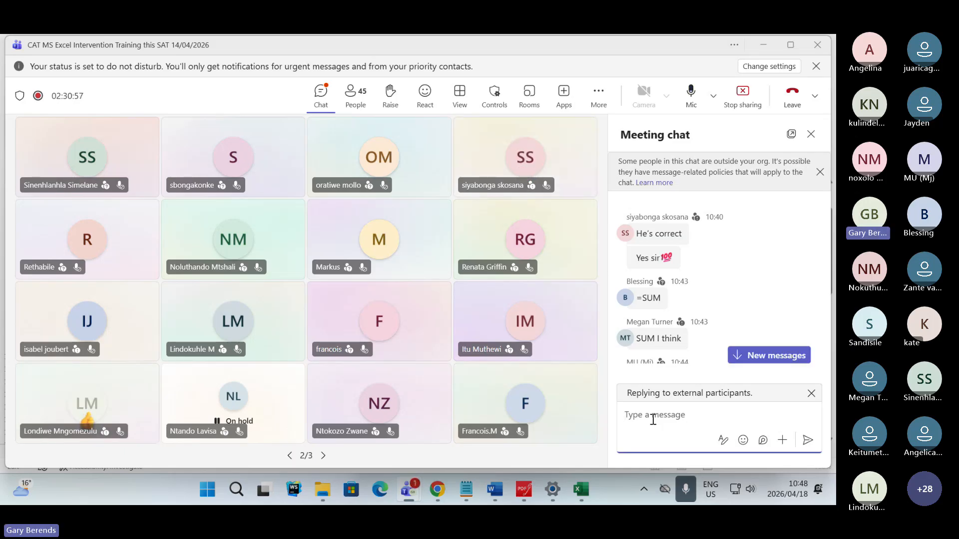
{"action": "scroll", "coordinate": [718, 256], "scroll_direction": "down", "scroll_amount": 2}
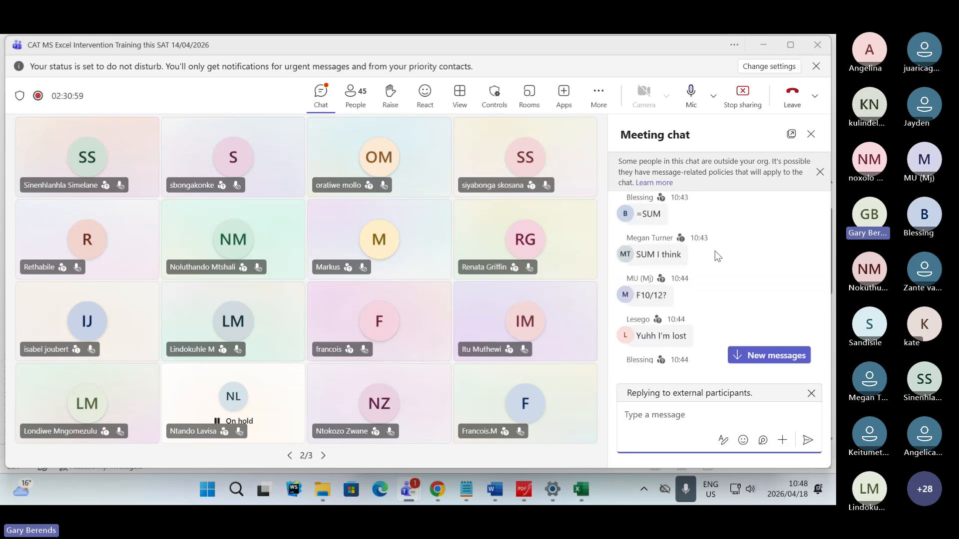
{"action": "scroll", "coordinate": [714, 251], "scroll_direction": "down", "scroll_amount": 2}
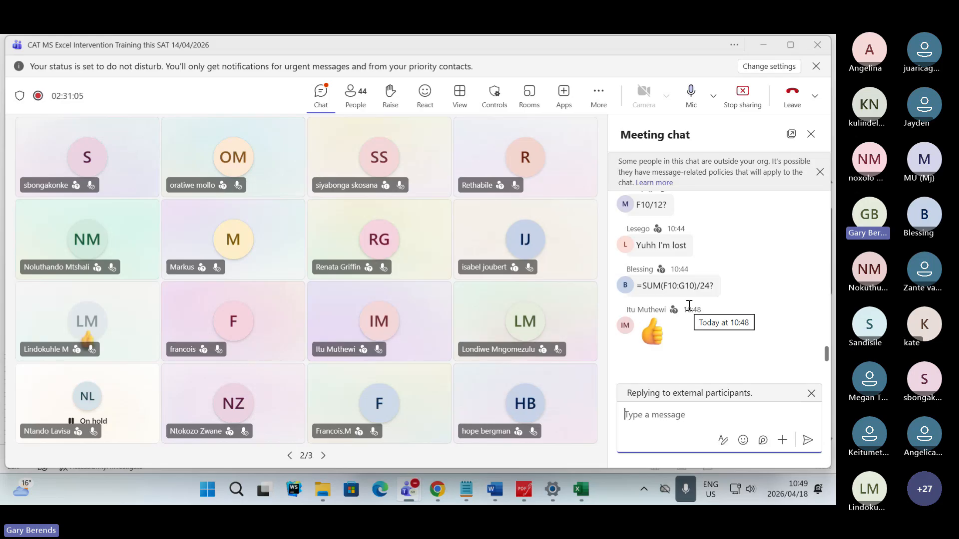
- Examine the suggested chat formula =SUM(F10:G10)/24, highlighting its F10:G10 range and its SUM function
{"action": "mouse_move", "coordinate": [672, 287]}
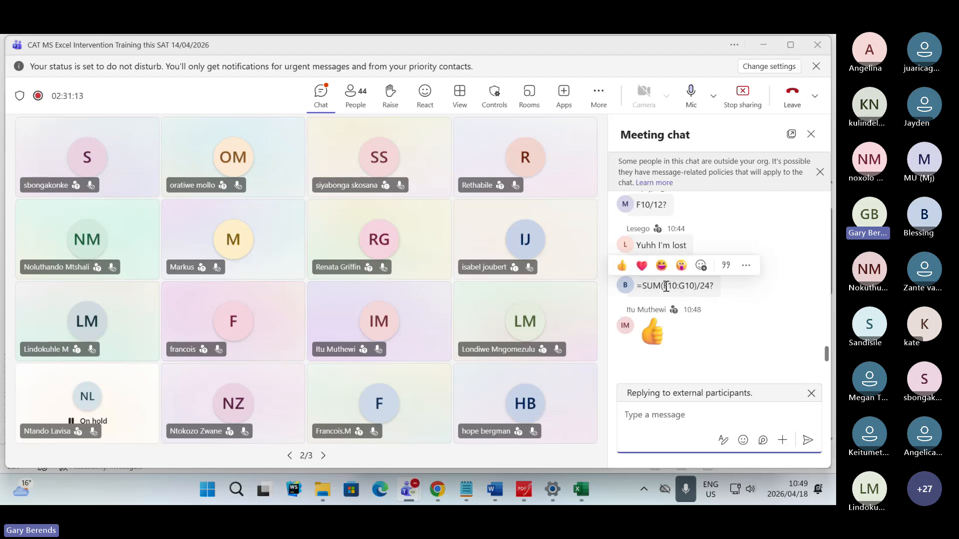
{"action": "left_click_drag", "start_coordinate": [664, 287], "coordinate": [695, 289]}
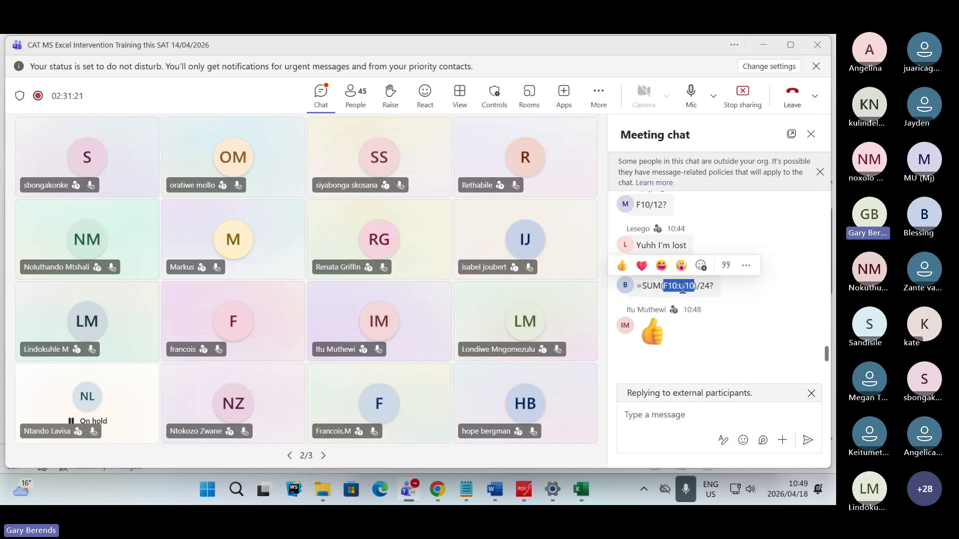
{"action": "left_click_drag", "start_coordinate": [661, 287], "coordinate": [645, 284]}
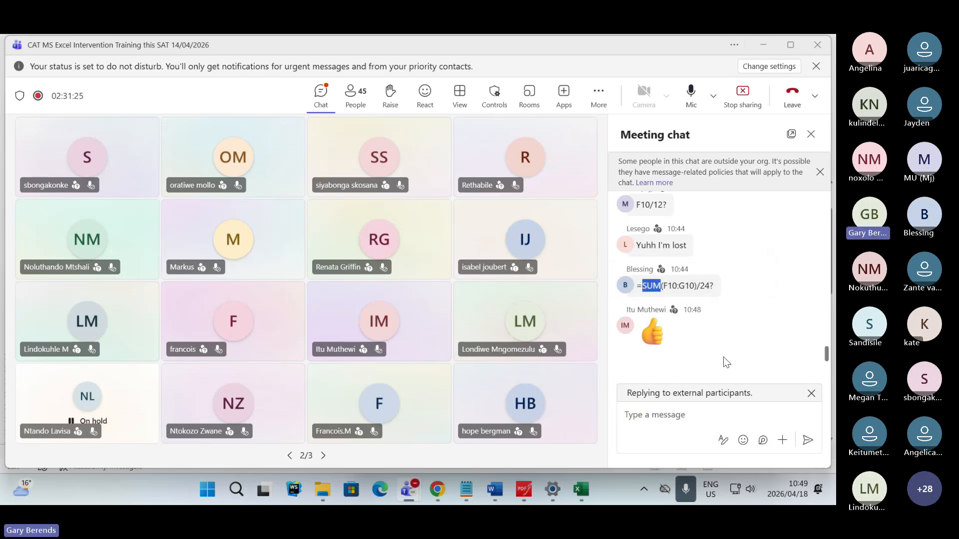
{"action": "left_click", "coordinate": [749, 285]}
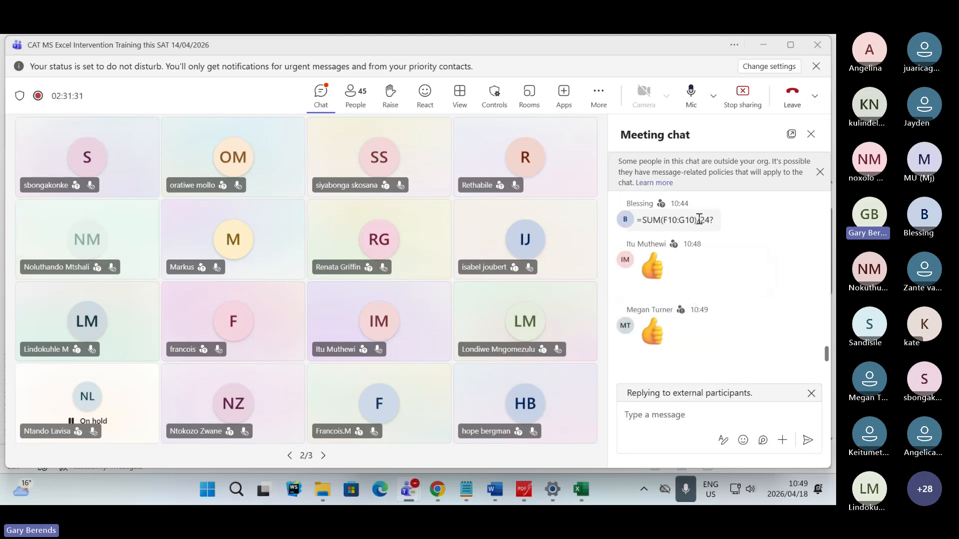
{"action": "scroll", "coordinate": [708, 240], "scroll_direction": "up", "scroll_amount": 1}
{"action": "scroll", "coordinate": [706, 242], "scroll_direction": "up", "scroll_amount": 2}
{"action": "scroll", "coordinate": [707, 320], "scroll_direction": "down", "scroll_amount": 3}
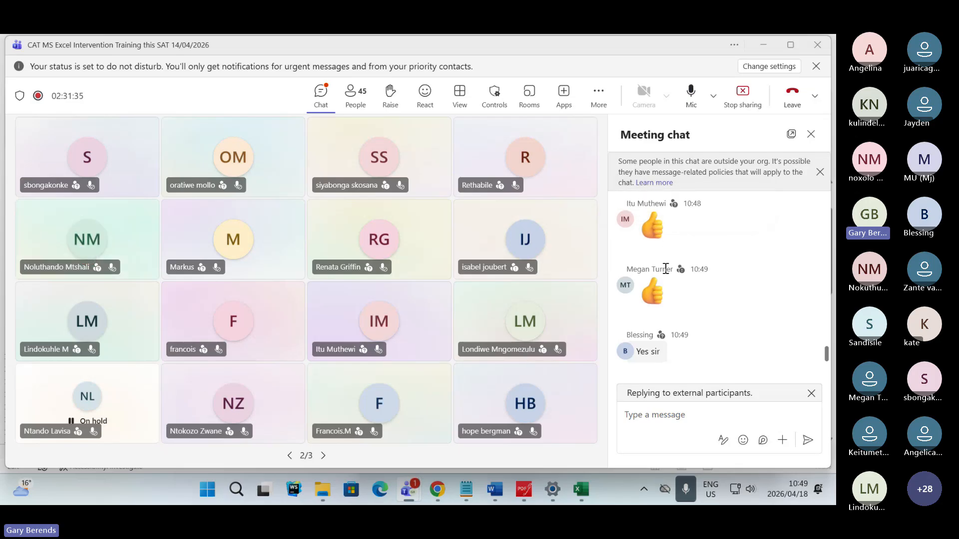
{"action": "scroll", "coordinate": [685, 313], "scroll_direction": "up", "scroll_amount": 5}
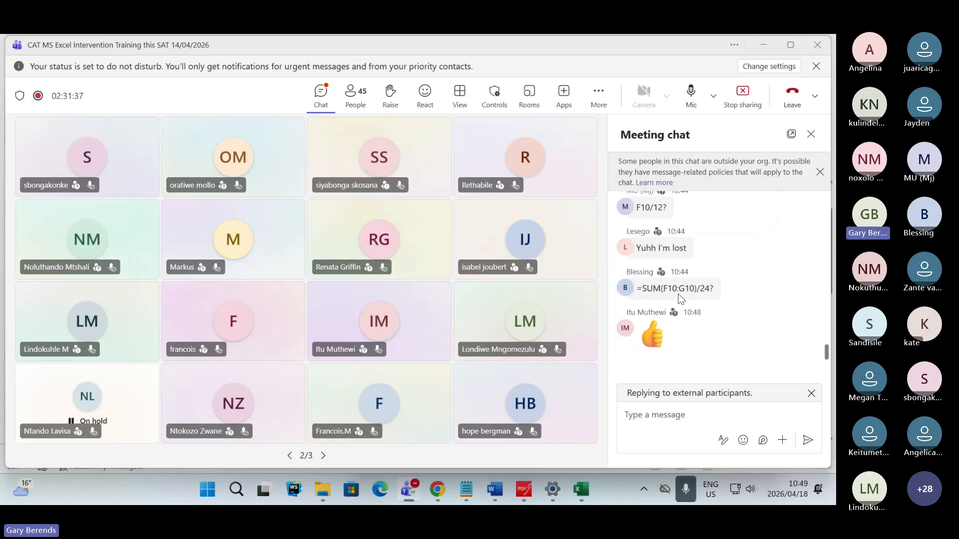
{"action": "left_click_drag", "start_coordinate": [668, 289], "coordinate": [698, 289]}
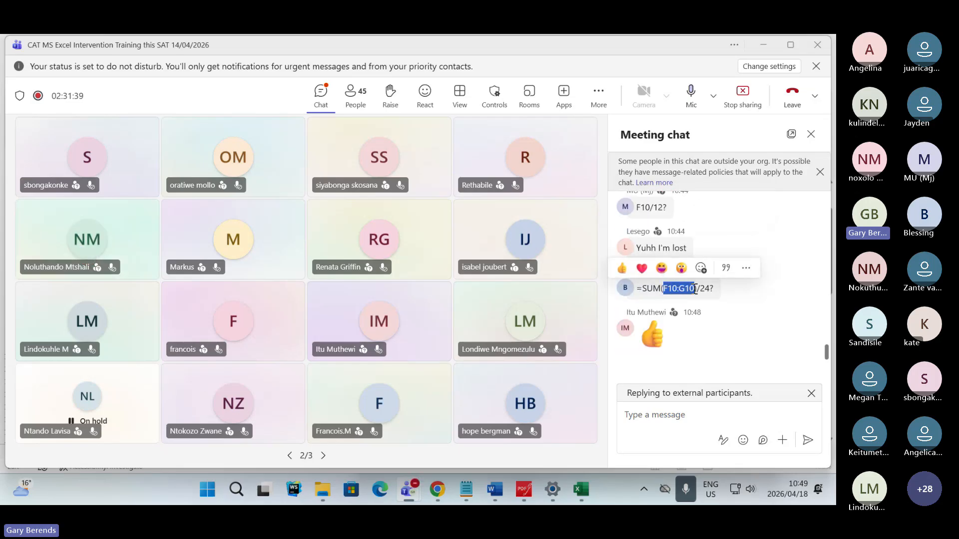
{"action": "left_click", "coordinate": [733, 323]}
{"action": "left_click_drag", "start_coordinate": [661, 292], "coordinate": [642, 290]}
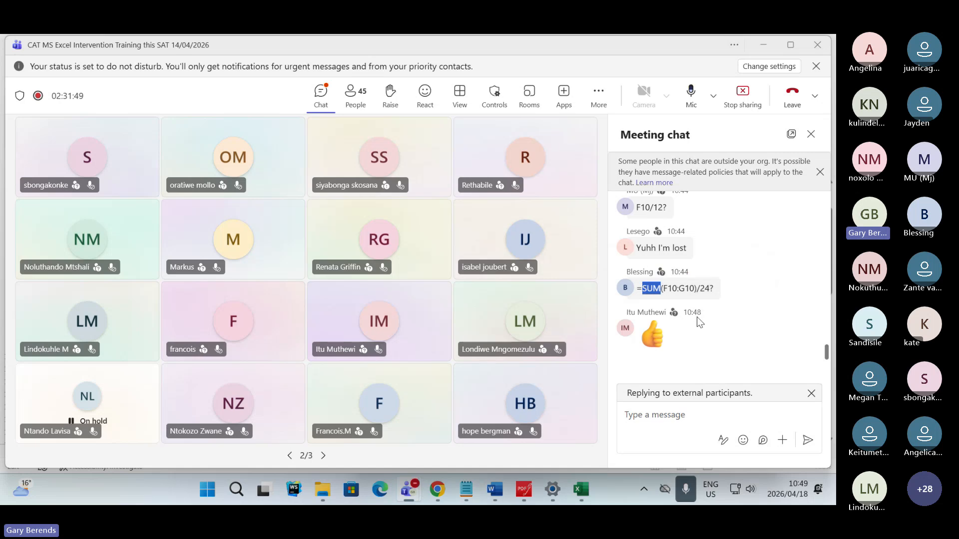
{"action": "left_click", "coordinate": [747, 317]}
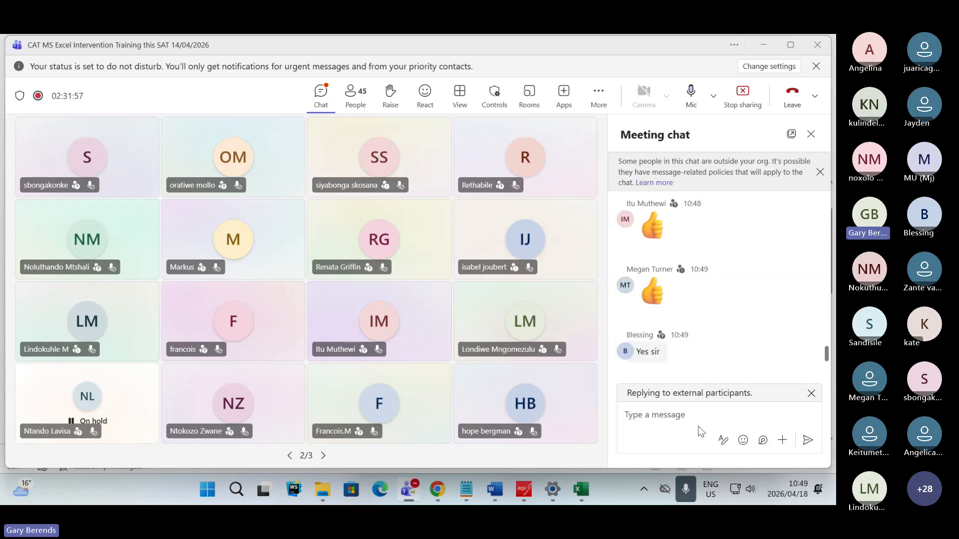
- Switch back to 4Shop.xlsx in Excel, accept the formula =(F10+G10)/24 in H10 and select cell G12
{"action": "left_click", "coordinate": [578, 487]}
{"action": "key", "text": "Return"}
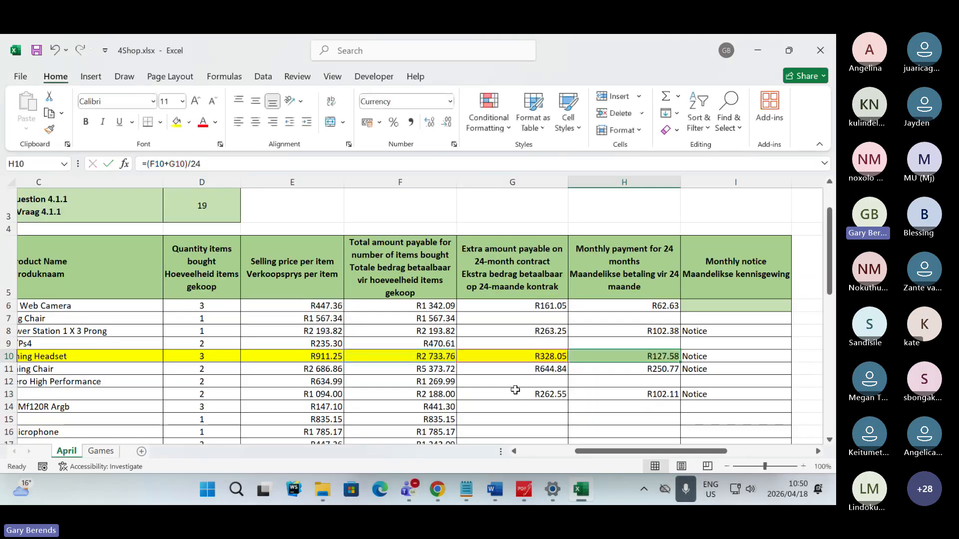
{"action": "left_click", "coordinate": [521, 383]}
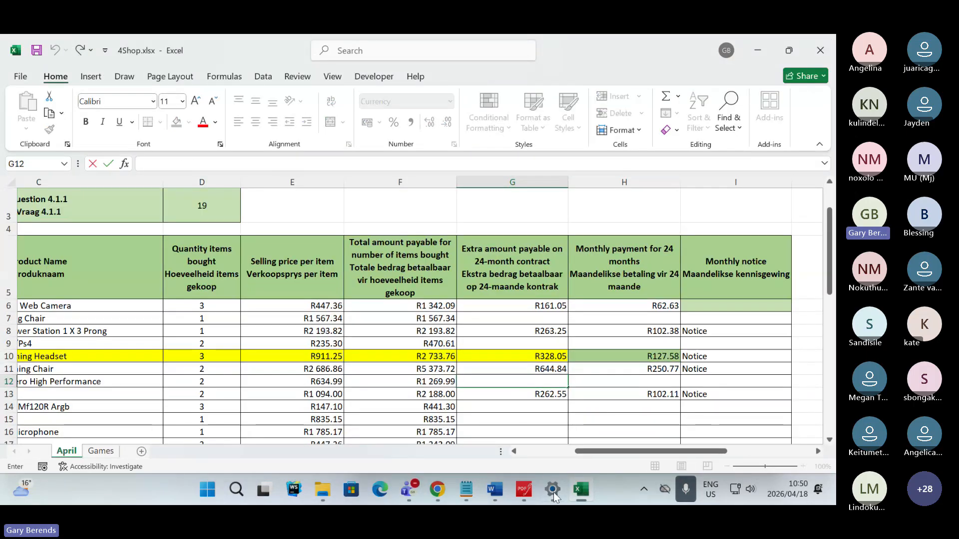
- Switch to the exam paper PDF and highlight 'spreadsheet feature', 'customer name in any green fill colour' and 'three or more items.' in question 4.2 in green
{"action": "left_click", "coordinate": [524, 490]}
{"action": "scroll", "coordinate": [483, 379], "scroll_direction": "down", "scroll_amount": 1}
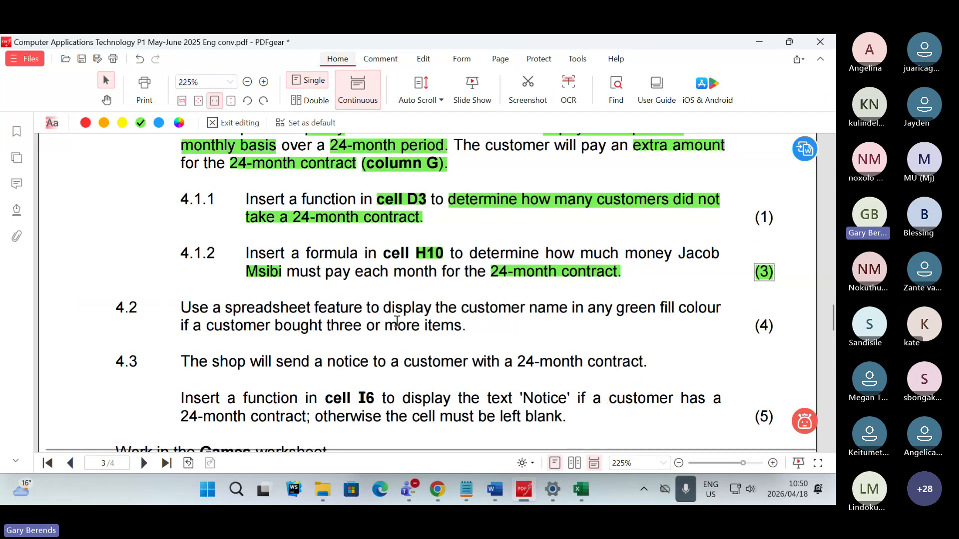
{"action": "left_click_drag", "start_coordinate": [225, 306], "coordinate": [360, 310]}
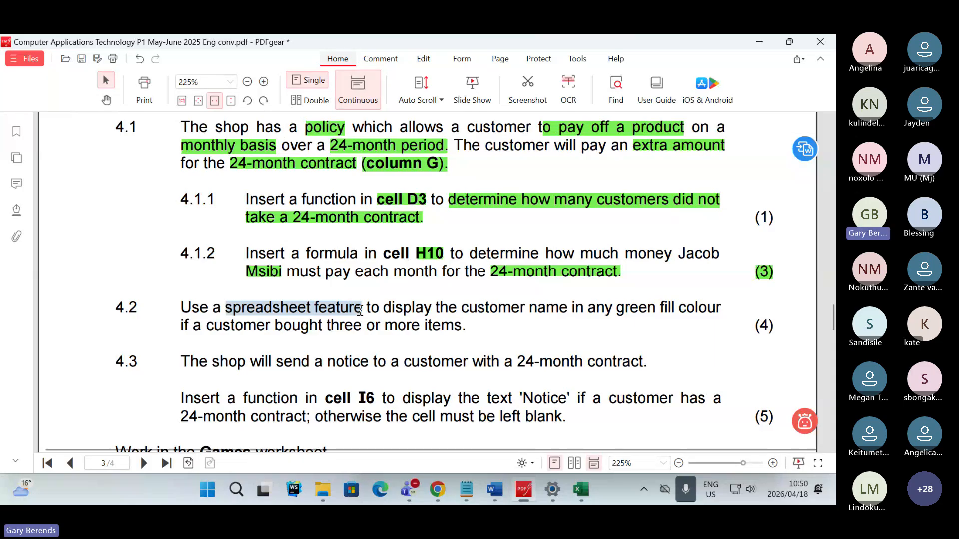
{"action": "left_click", "coordinate": [456, 352]}
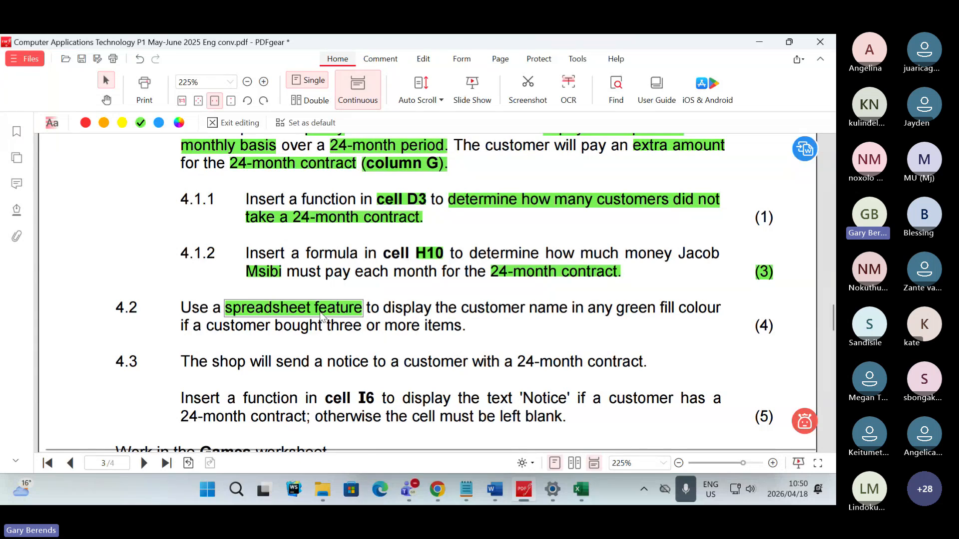
{"action": "left_click_drag", "start_coordinate": [460, 305], "coordinate": [723, 320]}
{"action": "left_click", "coordinate": [812, 355]}
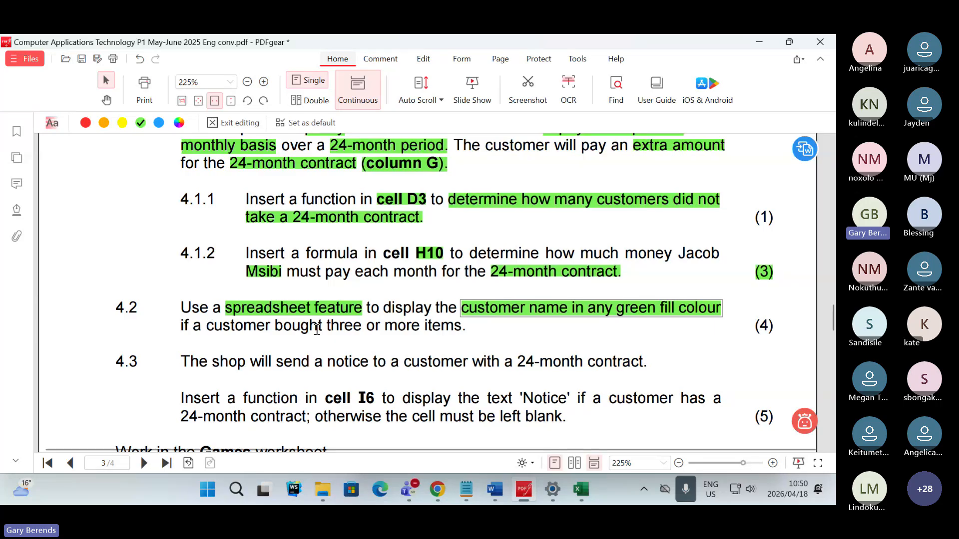
{"action": "left_click_drag", "start_coordinate": [327, 327], "coordinate": [465, 327]}
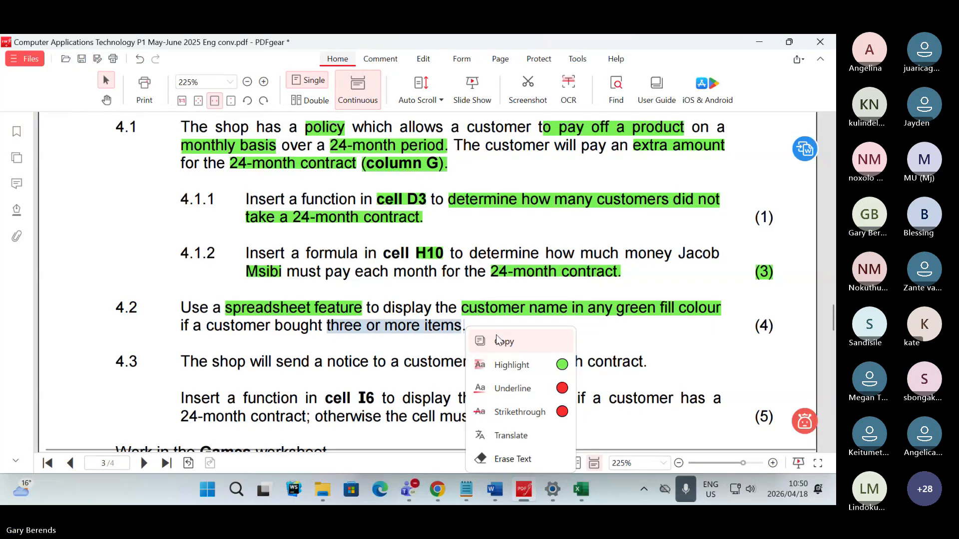
{"action": "left_click", "coordinate": [562, 365]}
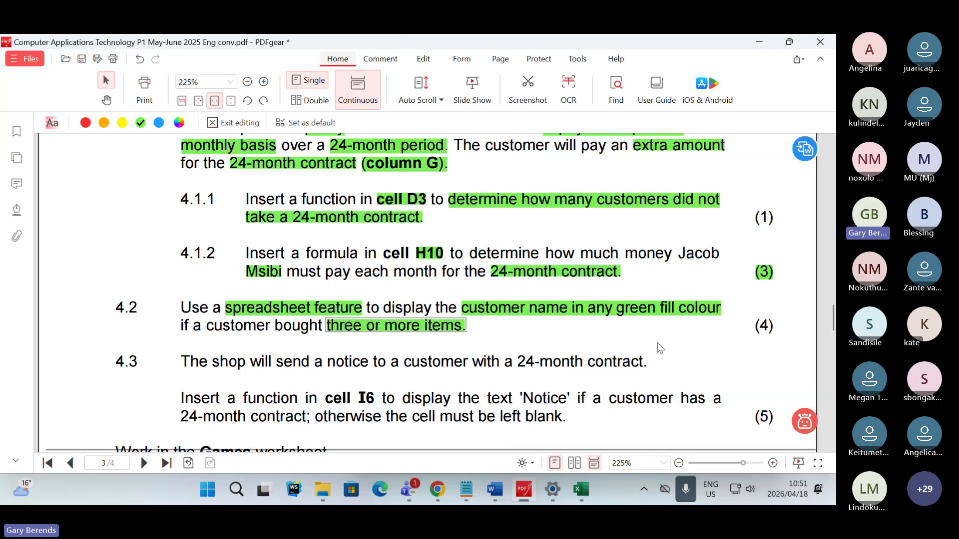
- Switch to the Teams meeting to read the chat answers on question 4.2, and return to the exam paper PDF
{"action": "key", "text": "alt+Tab"}
{"action": "key", "text": "alt+Tab"}
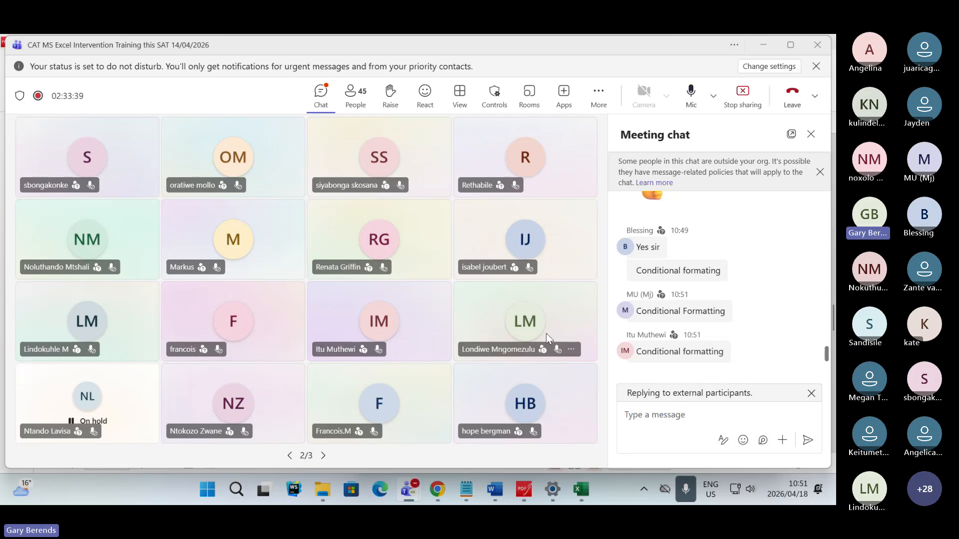
{"action": "left_click", "coordinate": [527, 490]}
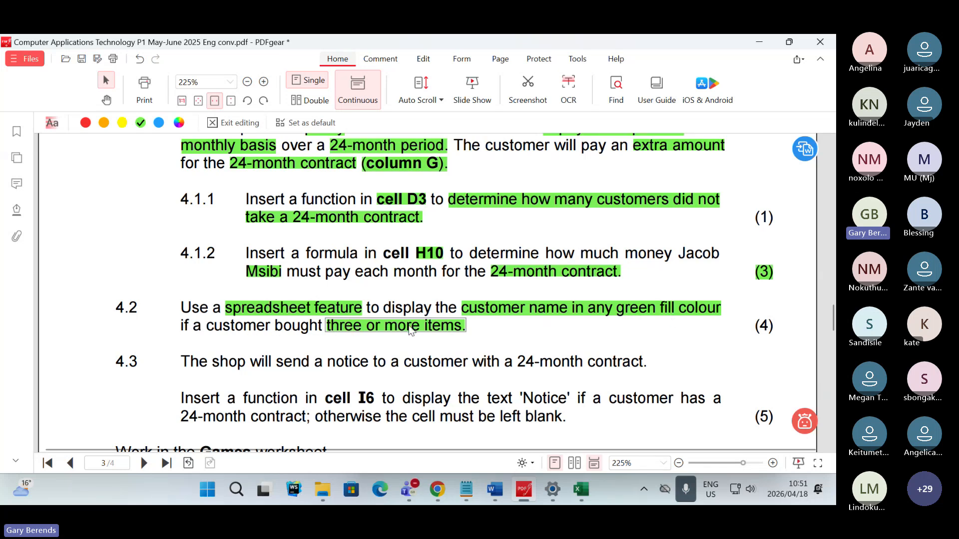
{"action": "left_click", "coordinate": [514, 332]}
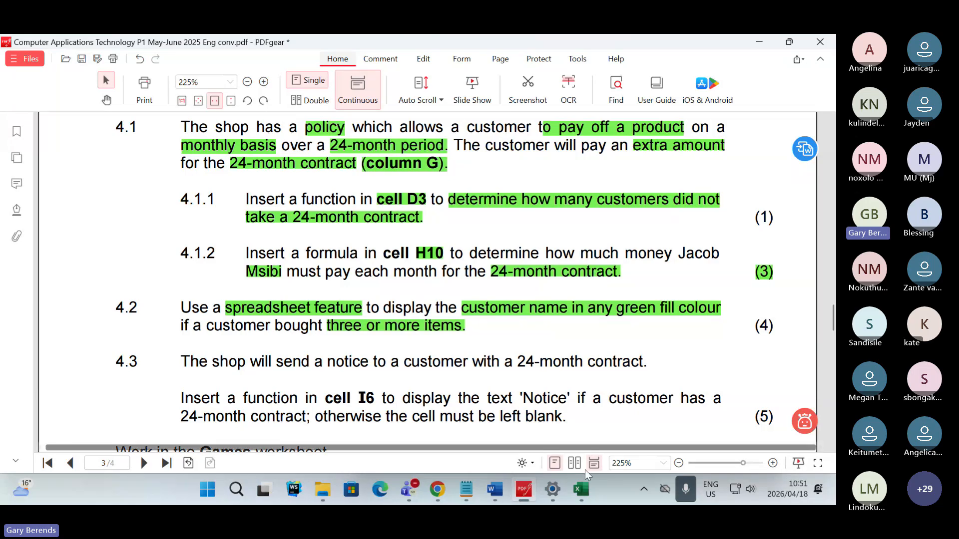
- Switch to 4Shop.xlsx in Excel and examine the Quantity items bought values in column D through to the end of the list
{"action": "left_click", "coordinate": [581, 492]}
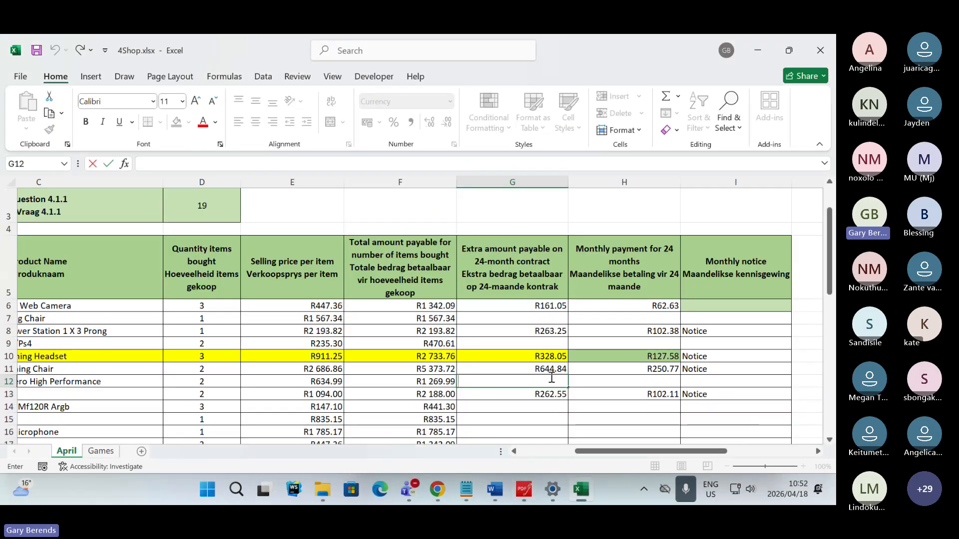
{"action": "left_click_drag", "start_coordinate": [626, 451], "coordinate": [569, 458]}
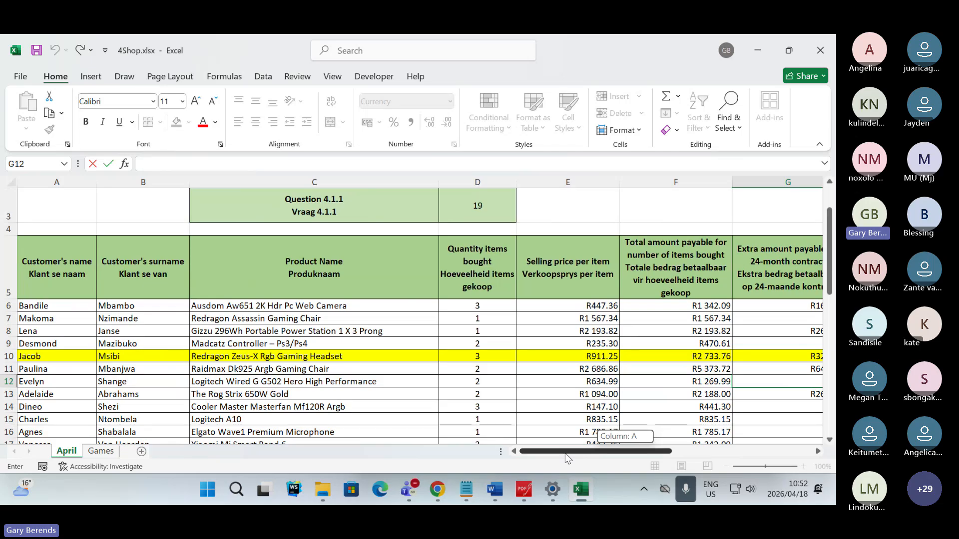
{"action": "left_click", "coordinate": [477, 182]}
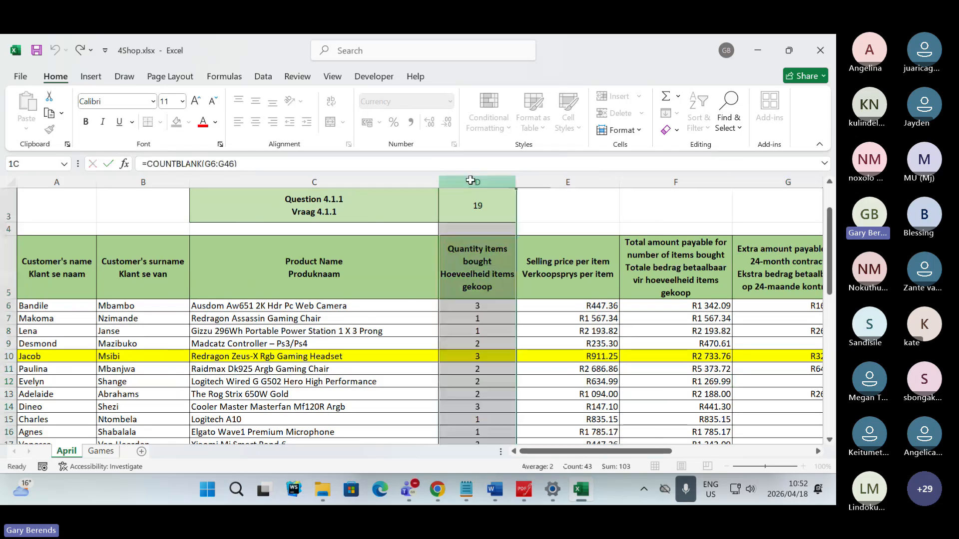
{"action": "left_click", "coordinate": [484, 391]}
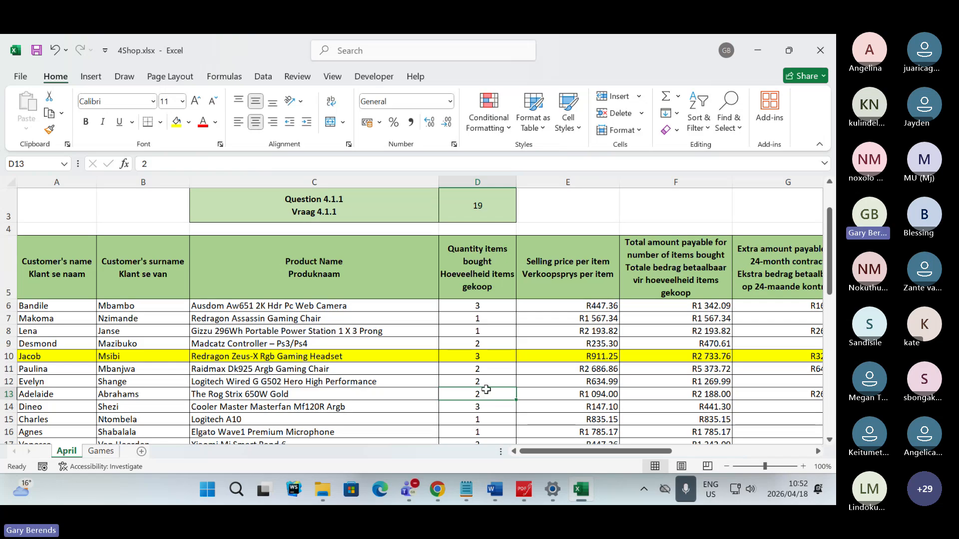
{"action": "left_click", "coordinate": [486, 308]}
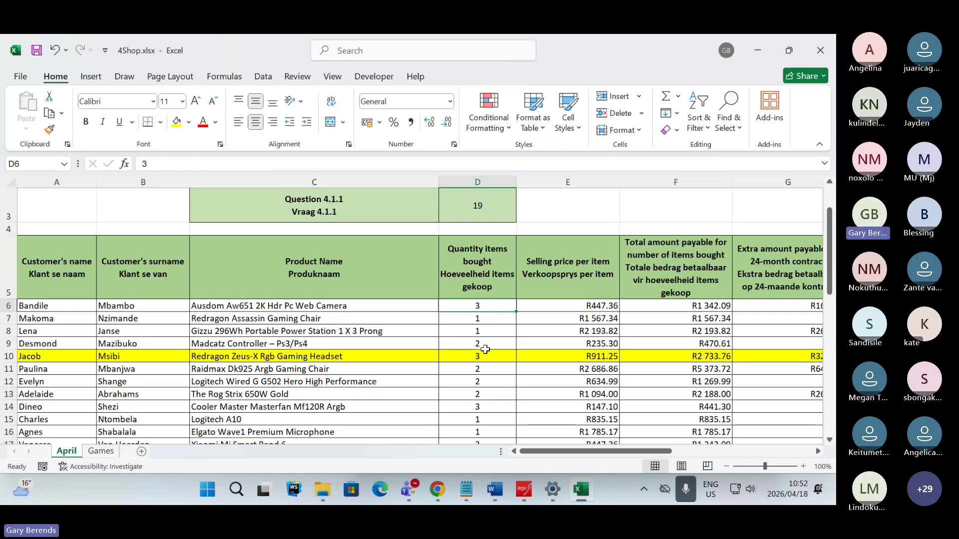
{"action": "left_click", "coordinate": [482, 391]}
{"action": "scroll", "coordinate": [482, 391], "scroll_direction": "down", "scroll_amount": 11}
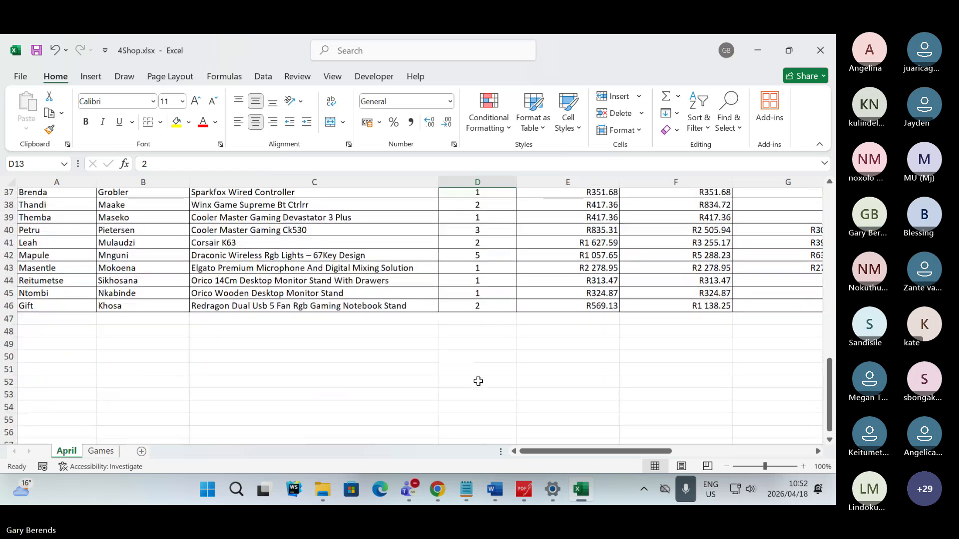
{"action": "scroll", "coordinate": [478, 381], "scroll_direction": "up", "scroll_amount": 11}
{"action": "scroll", "coordinate": [477, 372], "scroll_direction": "up", "scroll_amount": 2}
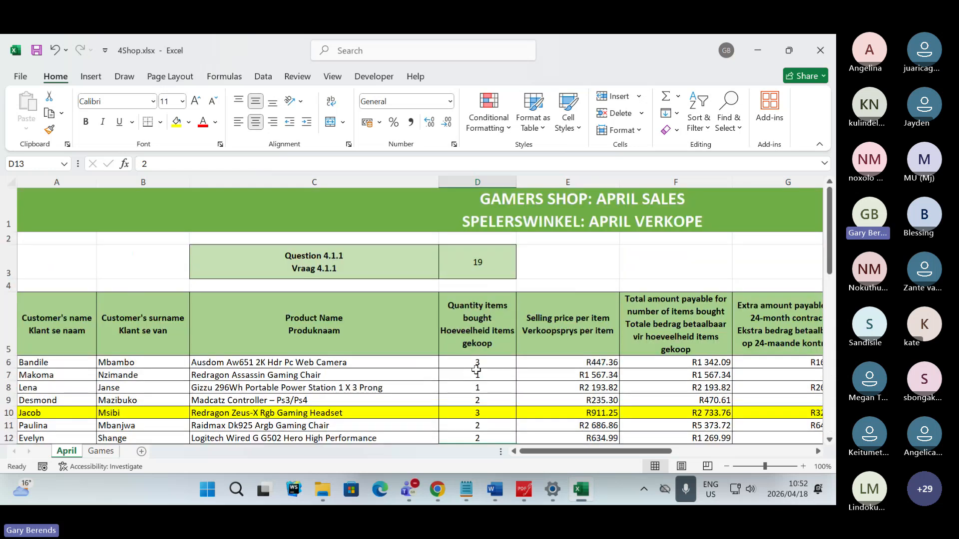
{"action": "scroll", "coordinate": [490, 300], "scroll_direction": "down", "scroll_amount": 1}
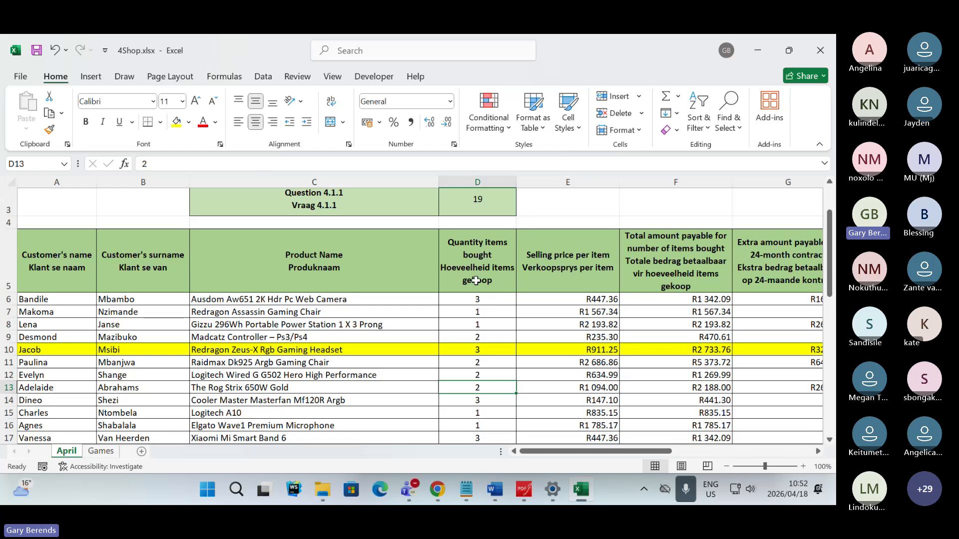
- Select D6:D46 and start a new conditional formatting rule of type 'Use a formula to determine which cells to format'
{"action": "left_click_drag", "start_coordinate": [488, 300], "coordinate": [491, 425]}
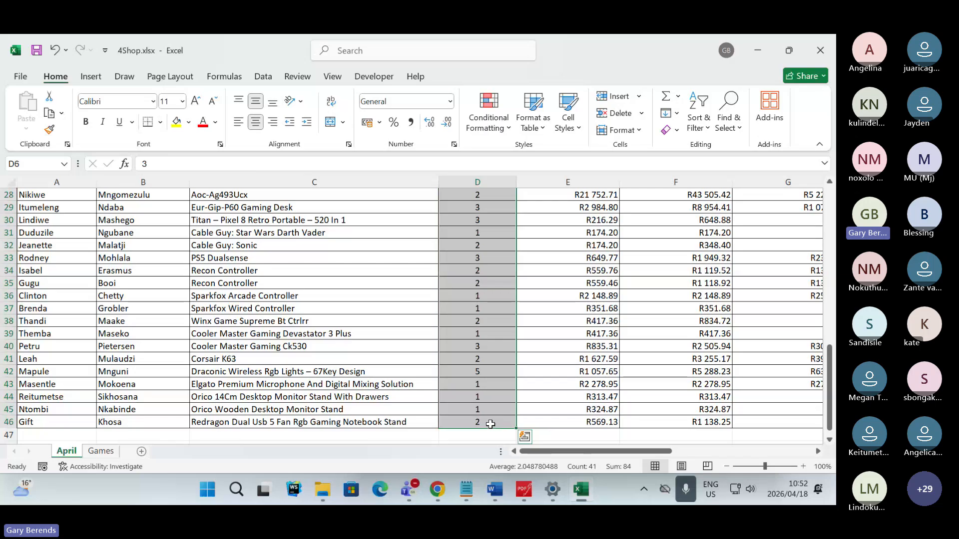
{"action": "scroll", "coordinate": [490, 415], "scroll_direction": "up", "scroll_amount": 8}
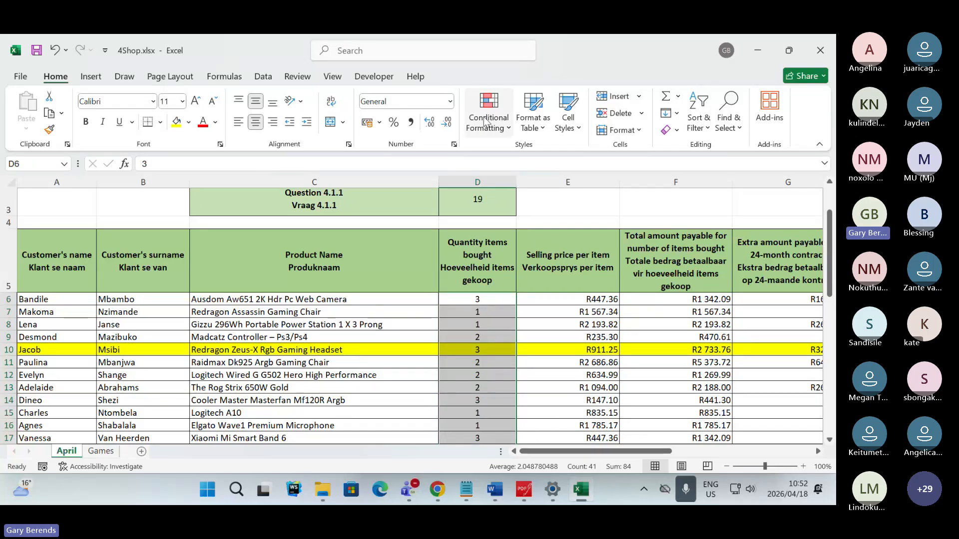
{"action": "left_click", "coordinate": [506, 131]}
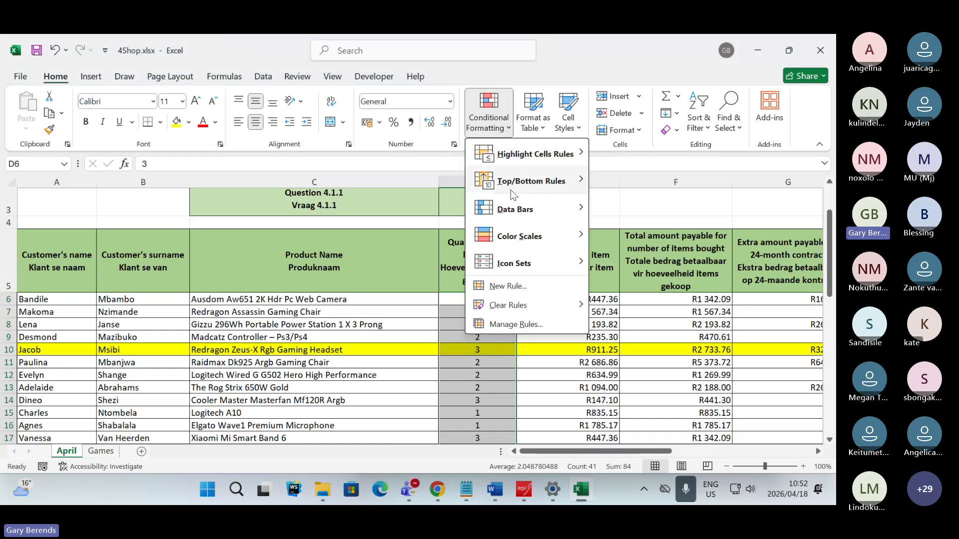
{"action": "left_click", "coordinate": [510, 288]}
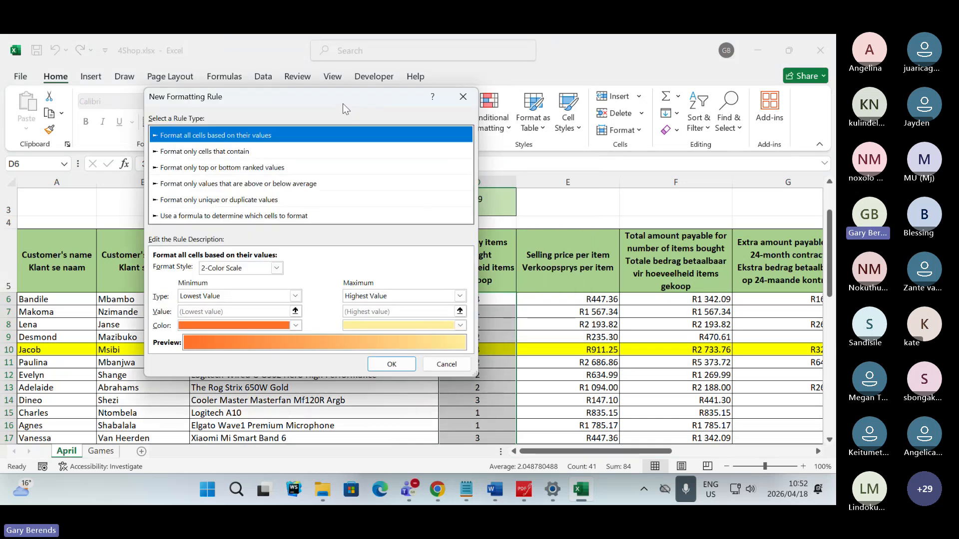
{"action": "left_click_drag", "start_coordinate": [345, 107], "coordinate": [439, 108]}
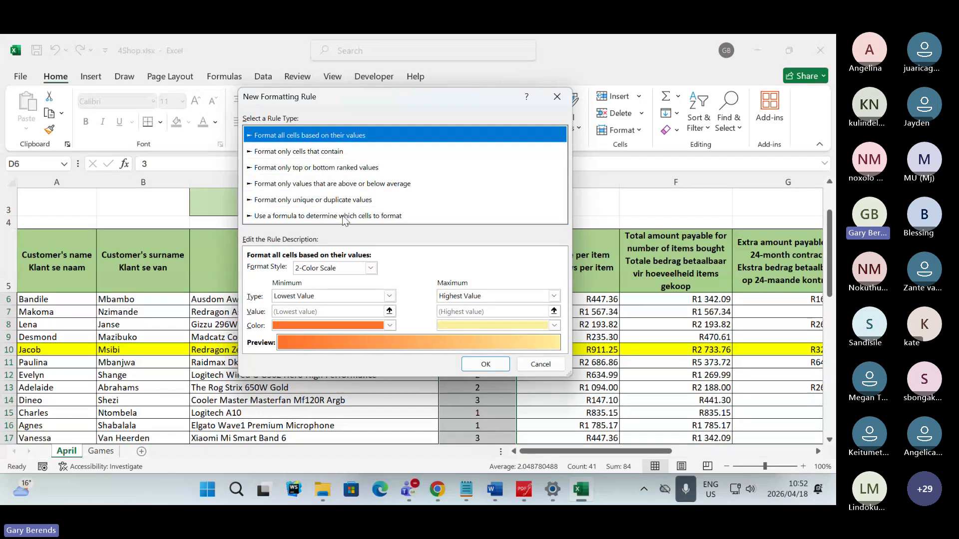
{"action": "left_click", "coordinate": [307, 217]}
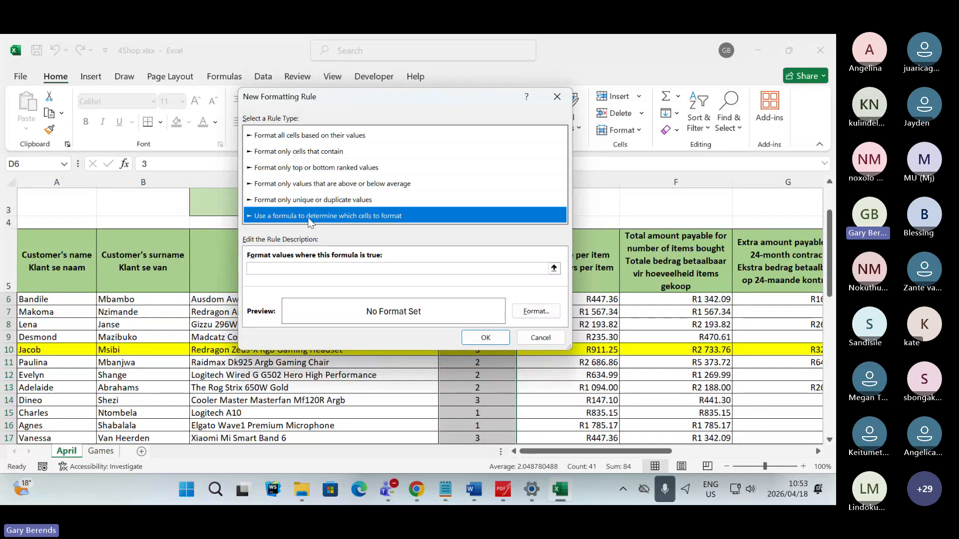
- Enter >3 as the condition in the new formatting rule's formula
{"action": "left_click", "coordinate": [285, 269]}
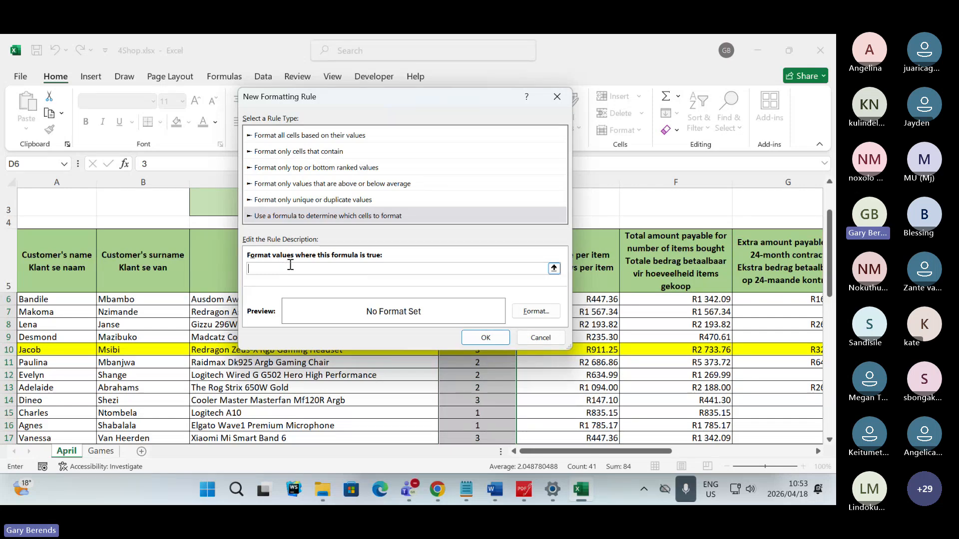
{"action": "type", "text": ">3"}
- Switch to the Teams meeting and read the latest chat replies about the conditional formatting rule
{"action": "key", "text": "alt+Tab"}
{"action": "key", "text": "alt+Tab"}
{"action": "key", "text": "alt+Tab"}
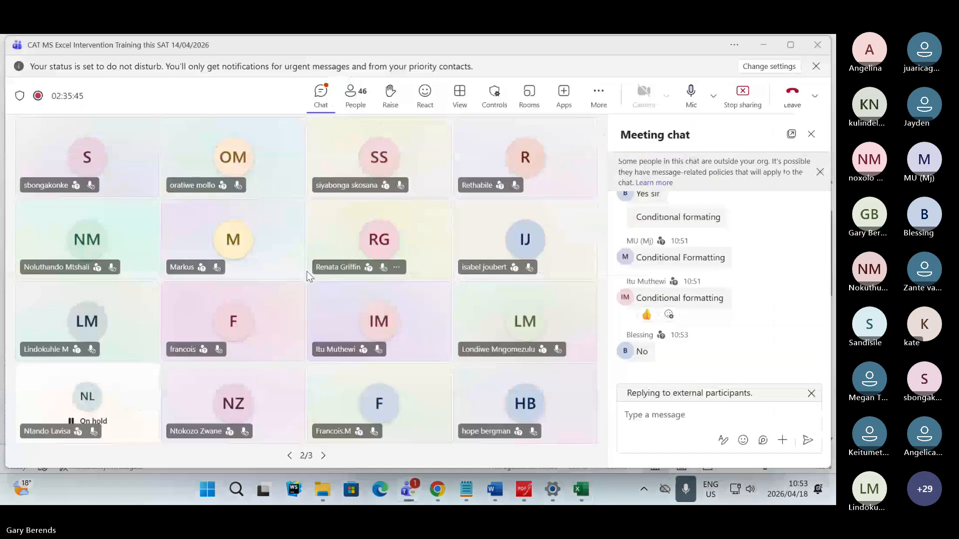
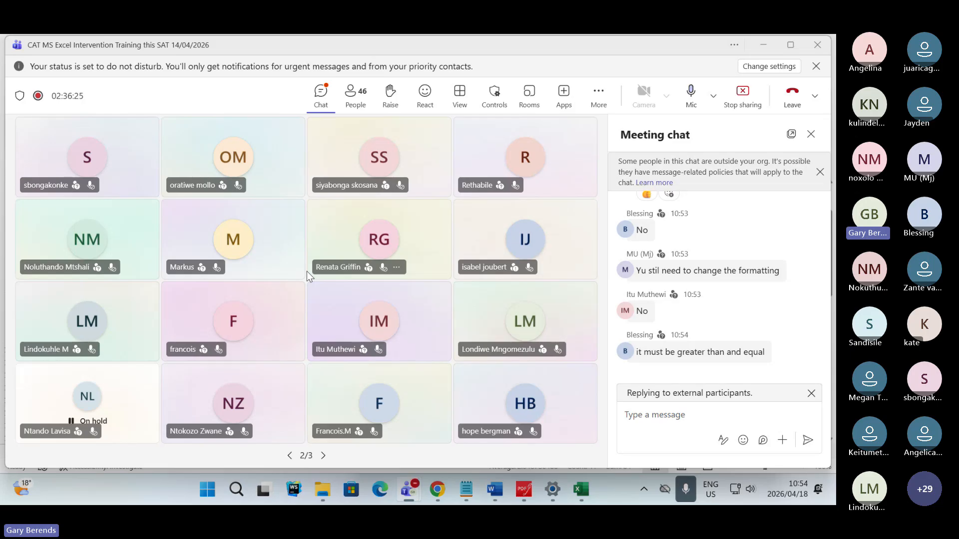
- Switch to the new conditional formatting rule and set its formula to >=3
{"action": "key", "text": "alt+Tab"}
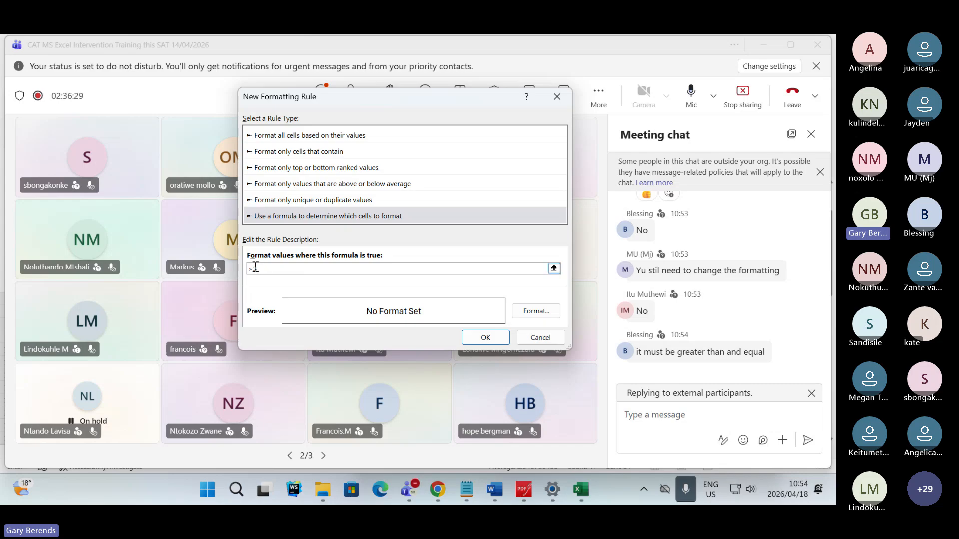
{"action": "type", "text": "+$C$6"}
{"action": "key", "text": "BackSpace"}
{"action": "key", "text": "BackSpace"}
{"action": "key", "text": "BackSpace"}
{"action": "key", "text": "BackSpace"}
{"action": "key", "text": "BackSpace"}
{"action": "key", "text": "BackSpace"}
{"action": "type", "text": "=3"}
- Give the new rule a light green background fill and create the rule
{"action": "left_click", "coordinate": [551, 313]}
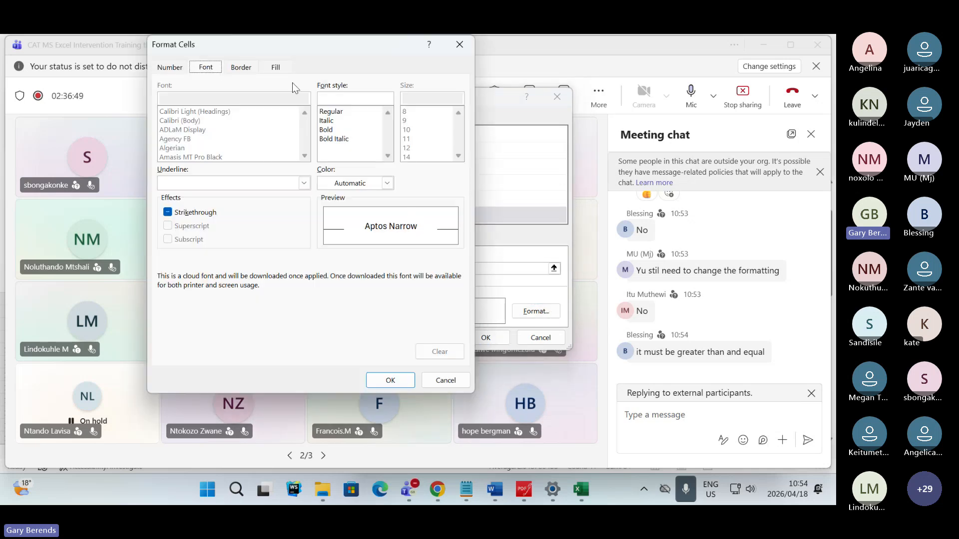
{"action": "left_click", "coordinate": [277, 72]}
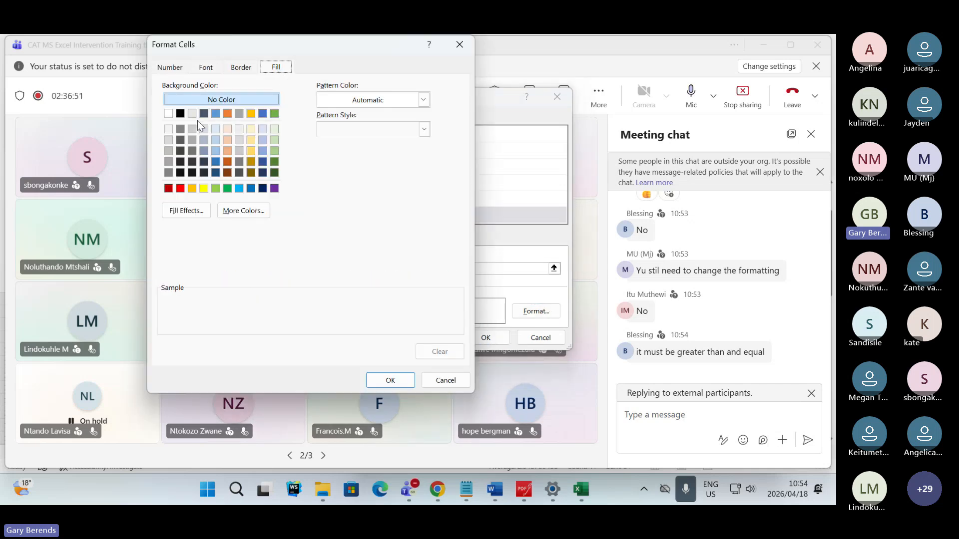
{"action": "left_click", "coordinate": [275, 151]}
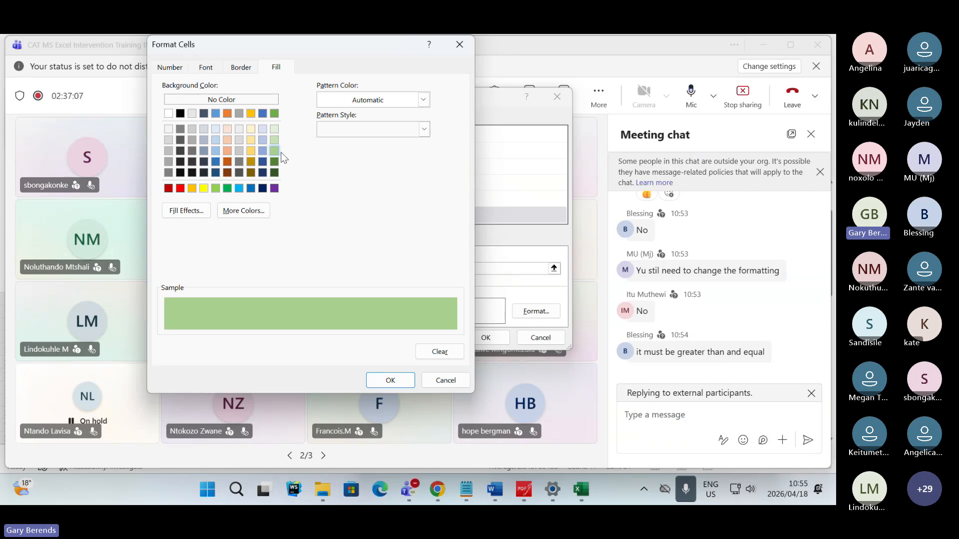
{"action": "left_click", "coordinate": [389, 381]}
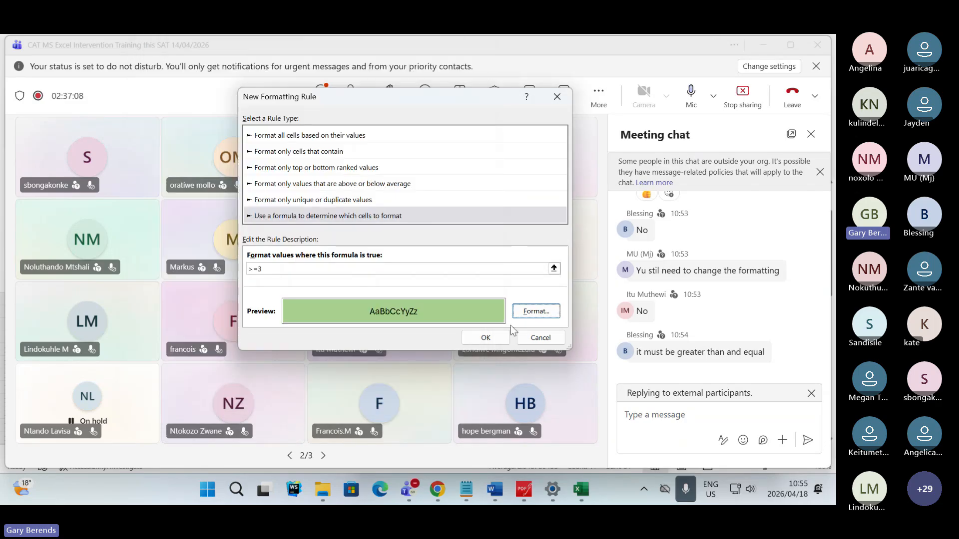
{"action": "left_click", "coordinate": [488, 339]}
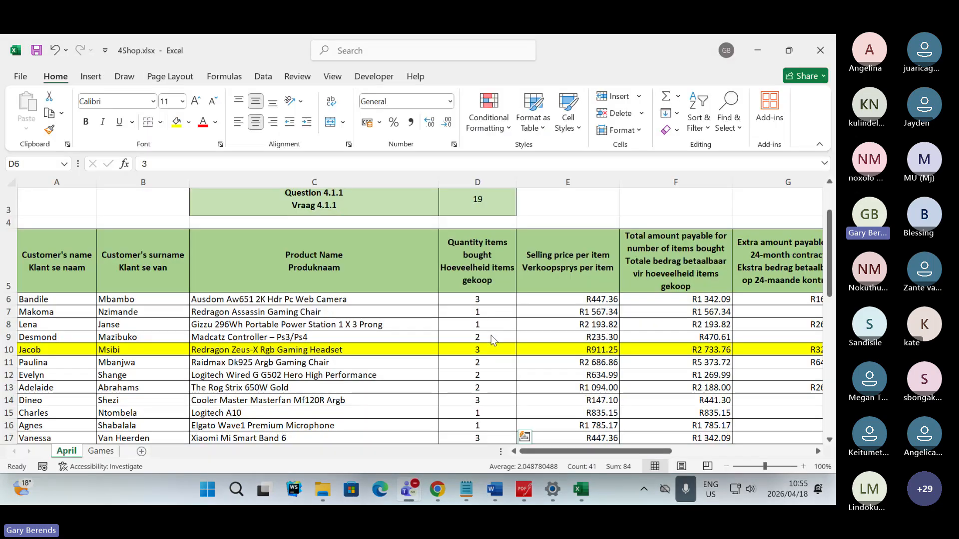
- Check the quantity column for the rule's formatting and select cell D6
{"action": "scroll", "coordinate": [492, 336], "scroll_direction": "down", "scroll_amount": 10}
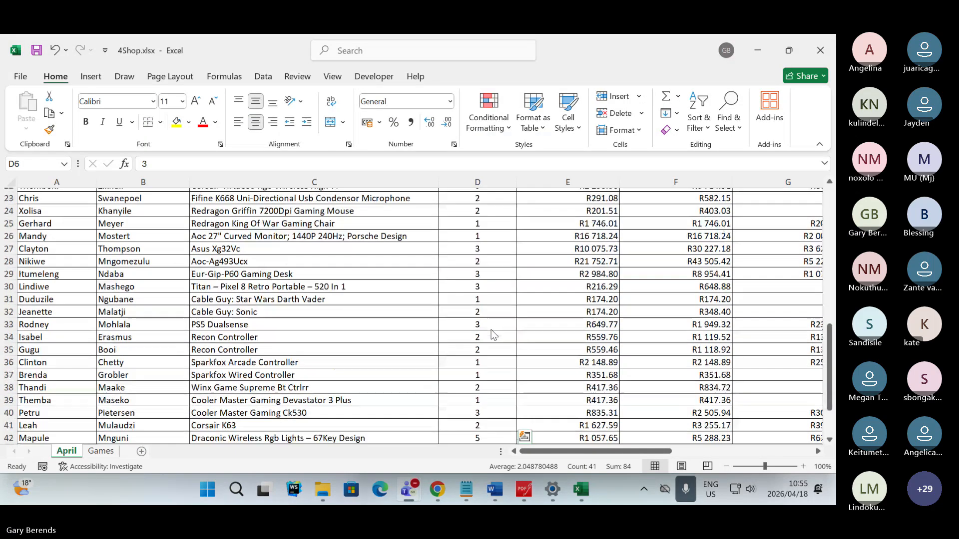
{"action": "scroll", "coordinate": [490, 325], "scroll_direction": "up", "scroll_amount": 10}
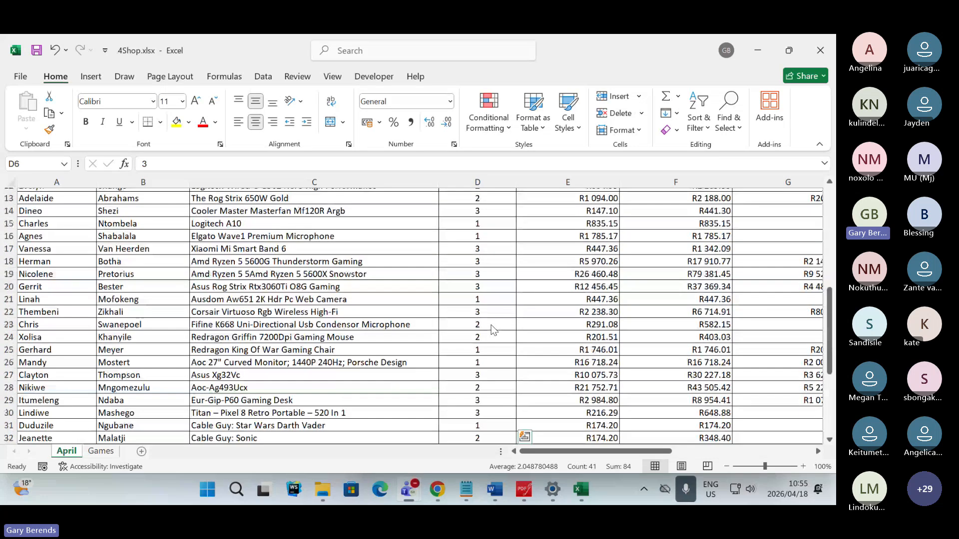
{"action": "left_click", "coordinate": [490, 299]}
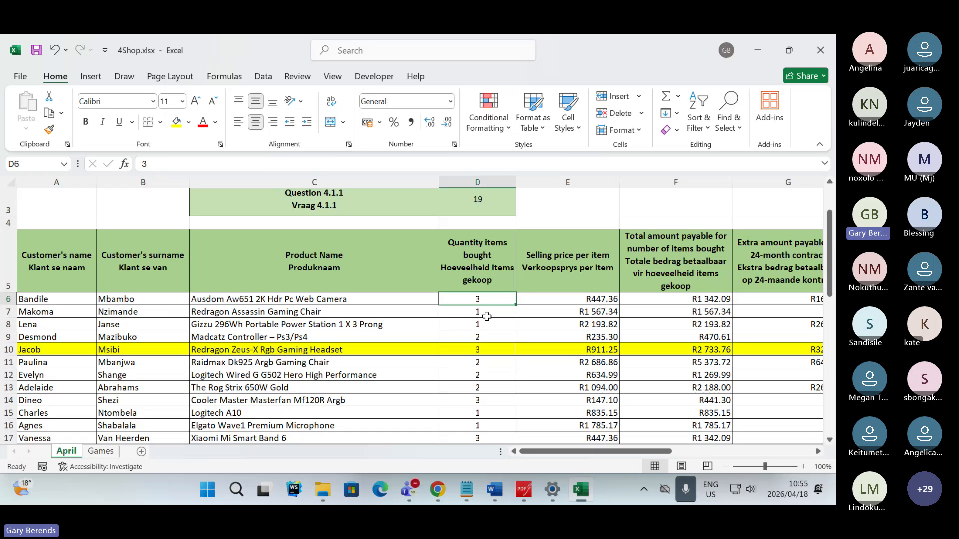
- Switch to the Teams meeting to read the chat replies, muting and unmuting the microphone
{"action": "key", "text": "alt+Tab"}
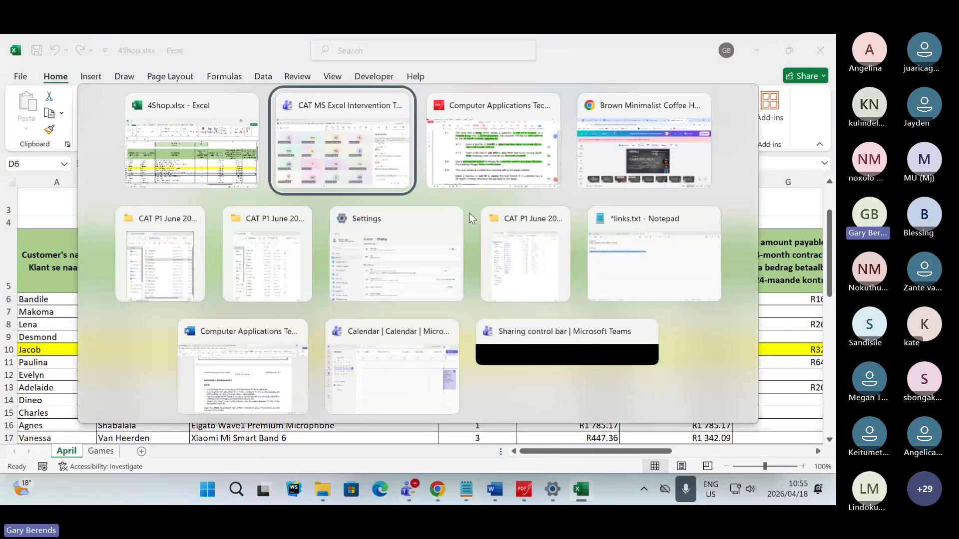
{"action": "key", "text": "alt+Tab"}
{"action": "key", "text": "alt+Tab"}
{"action": "key", "text": "alt+Tab"}
{"action": "key", "text": "alt+Tab"}
{"action": "key", "text": "alt+Tab"}
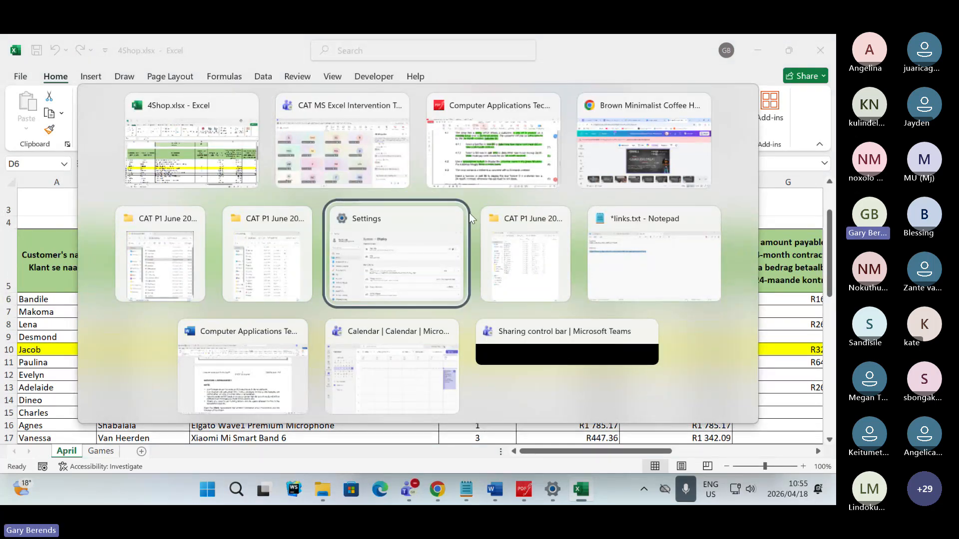
{"action": "key", "text": "alt+Tab"}
{"action": "key", "text": "alt+Tab"}
{"action": "key", "text": "alt+Tab"}
{"action": "key", "text": "alt+Tab"}
{"action": "key", "text": "alt+Tab"}
{"action": "key", "text": "alt+Tab"}
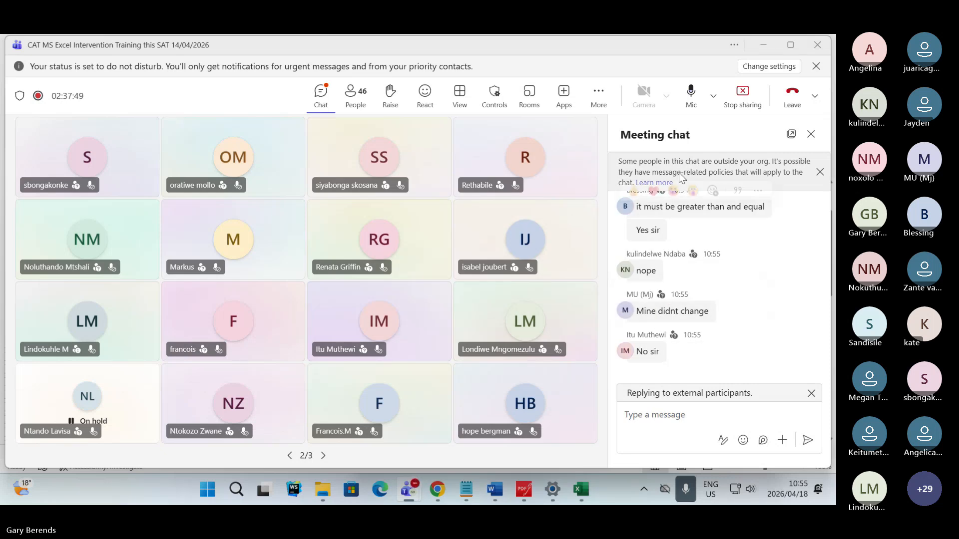
{"action": "left_click", "coordinate": [688, 99]}
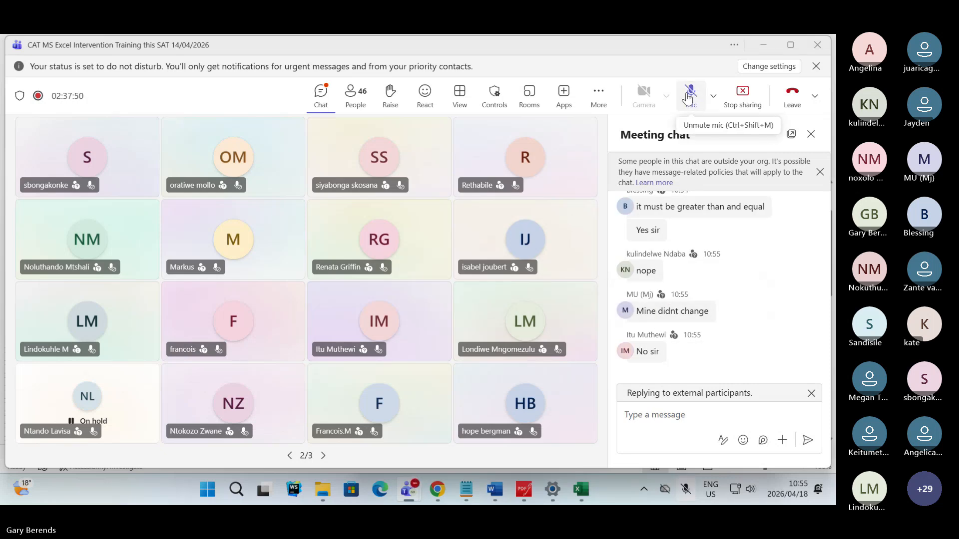
{"action": "left_click", "coordinate": [689, 99]}
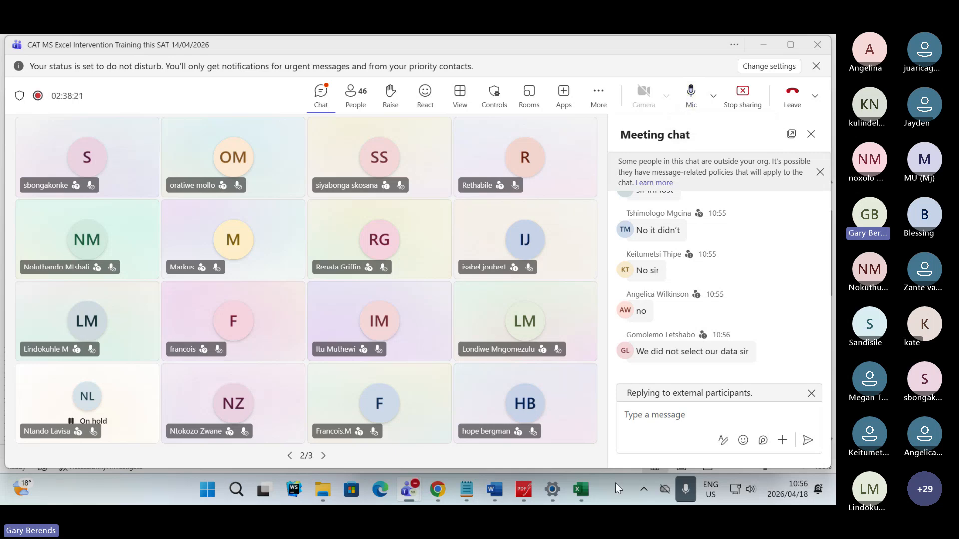
- Return to the 4Shop.xlsx workbook in Excel and change the quantity column's formatting rule formula to >3, applying the change
{"action": "left_click", "coordinate": [581, 490]}
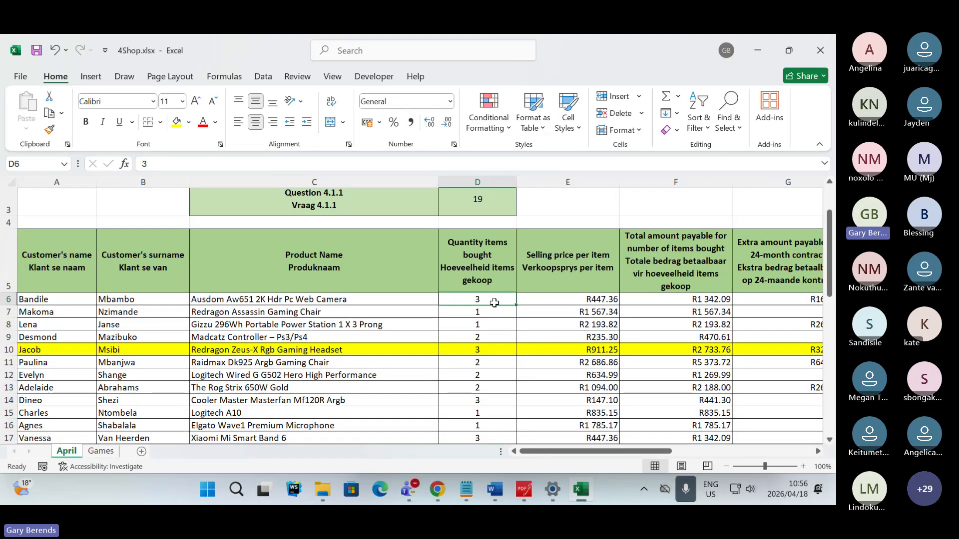
{"action": "left_click", "coordinate": [509, 129]}
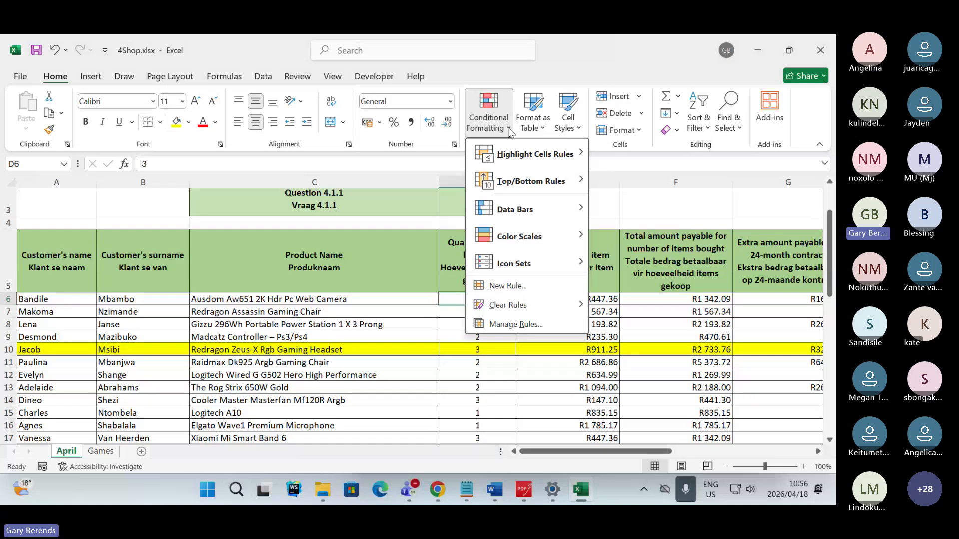
{"action": "left_click", "coordinate": [513, 325]}
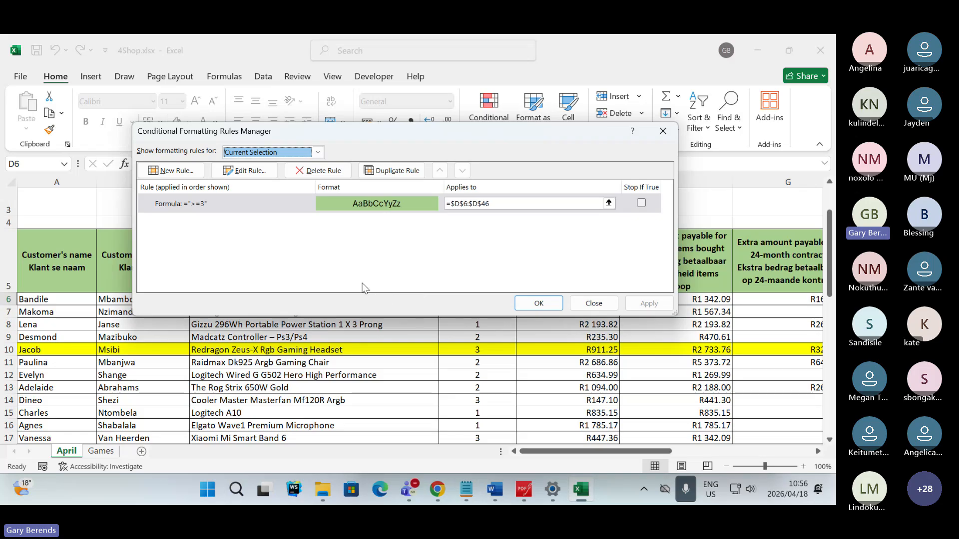
{"action": "left_click", "coordinate": [258, 171]}
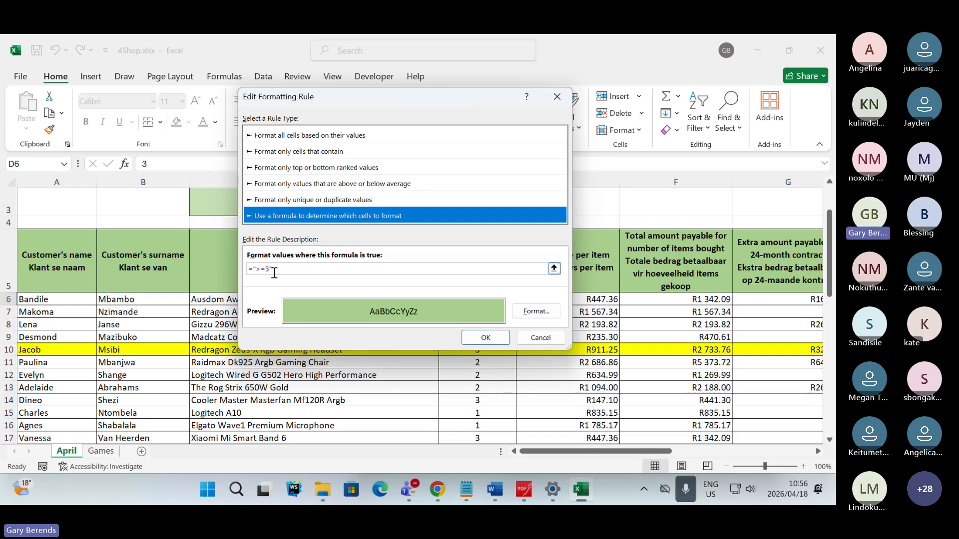
{"action": "left_click", "coordinate": [278, 270]}
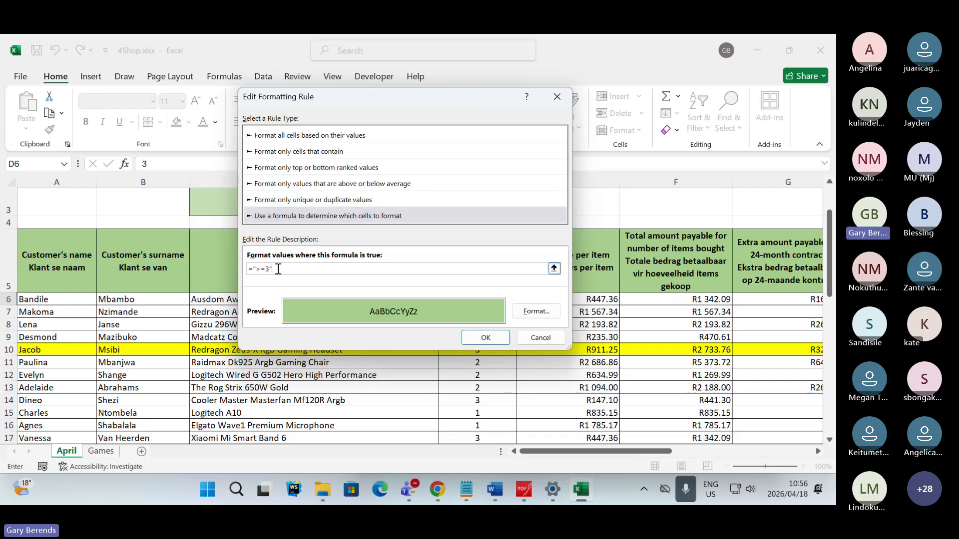
{"action": "double_click", "coordinate": [278, 269]}
{"action": "left_click", "coordinate": [278, 268]}
{"action": "double_click", "coordinate": [278, 268]}
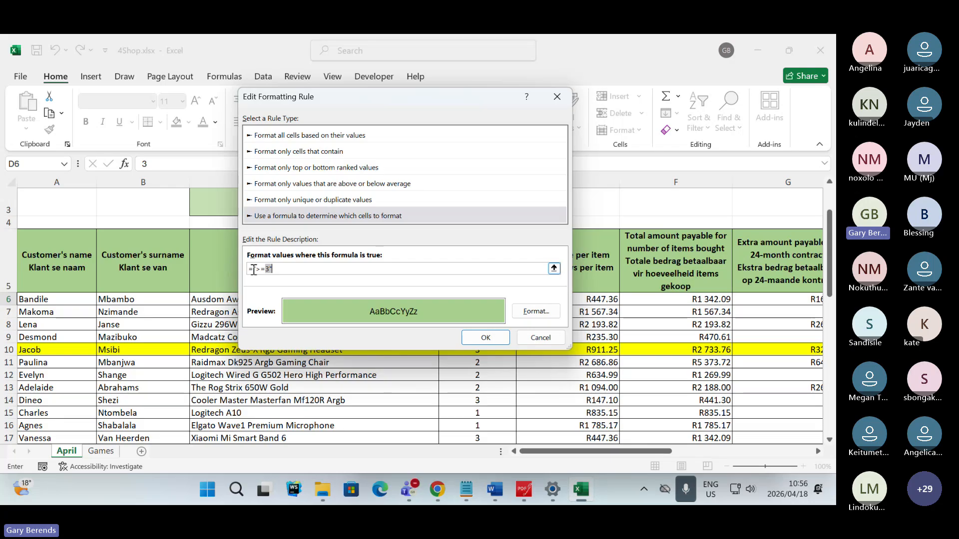
{"action": "left_click", "coordinate": [254, 270]}
{"action": "double_click", "coordinate": [259, 268]}
{"action": "left_click", "coordinate": [286, 267]}
{"action": "key", "text": "BackSpace"}
{"action": "key", "text": "BackSpace"}
{"action": "key", "text": "BackSpace"}
{"action": "key", "text": "BackSpace"}
{"action": "key", "text": "BackSpace"}
{"action": "key", "text": "BackSpace"}
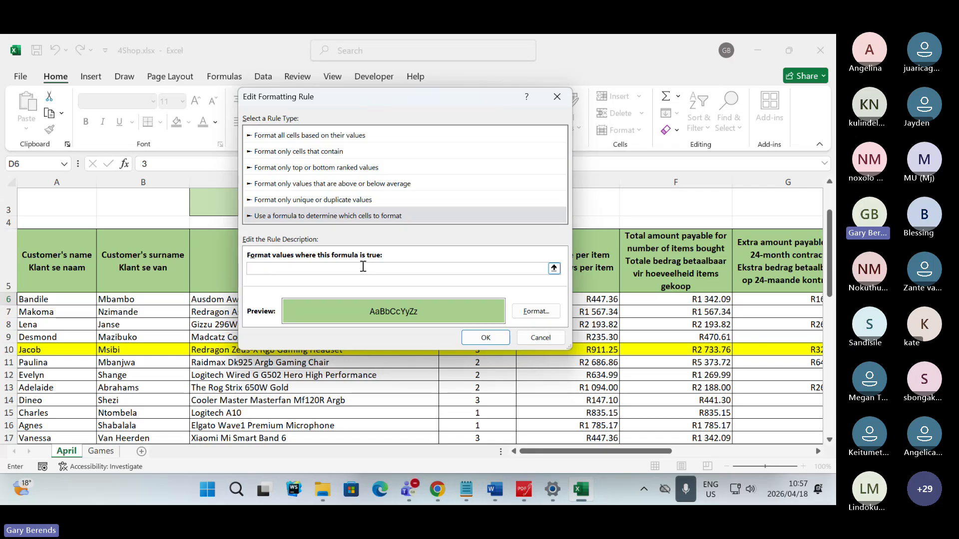
{"action": "type", "text": ">3"}
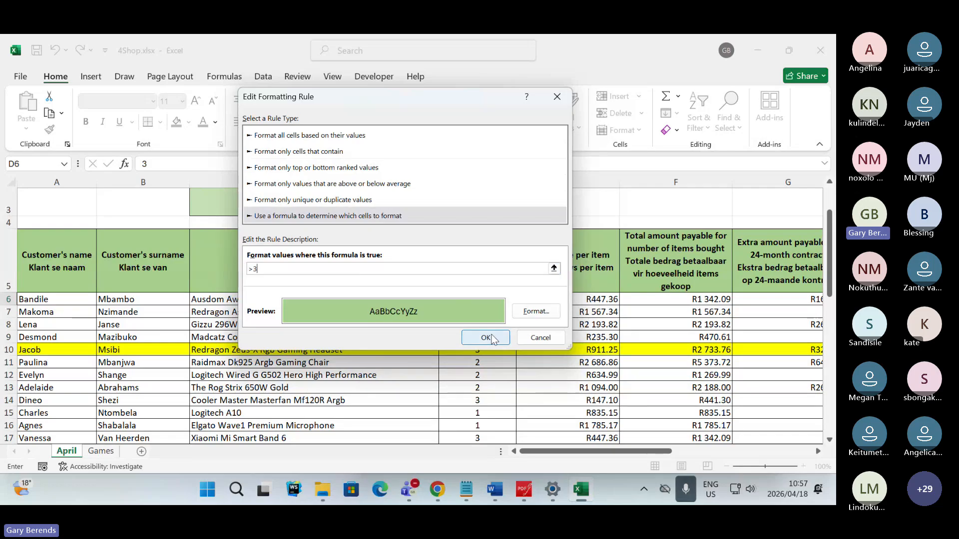
{"action": "left_click", "coordinate": [493, 340]}
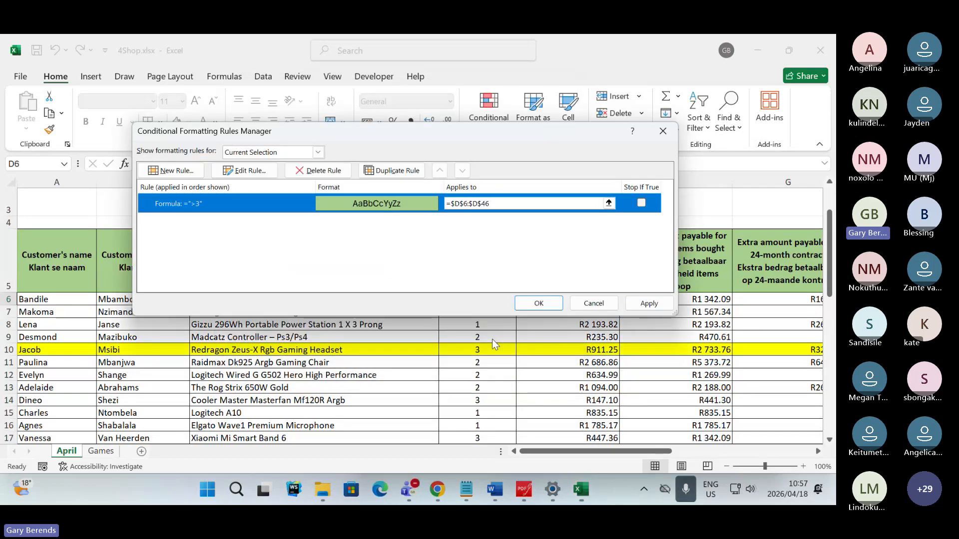
{"action": "left_click", "coordinate": [650, 305]}
{"action": "left_click", "coordinate": [539, 303]}
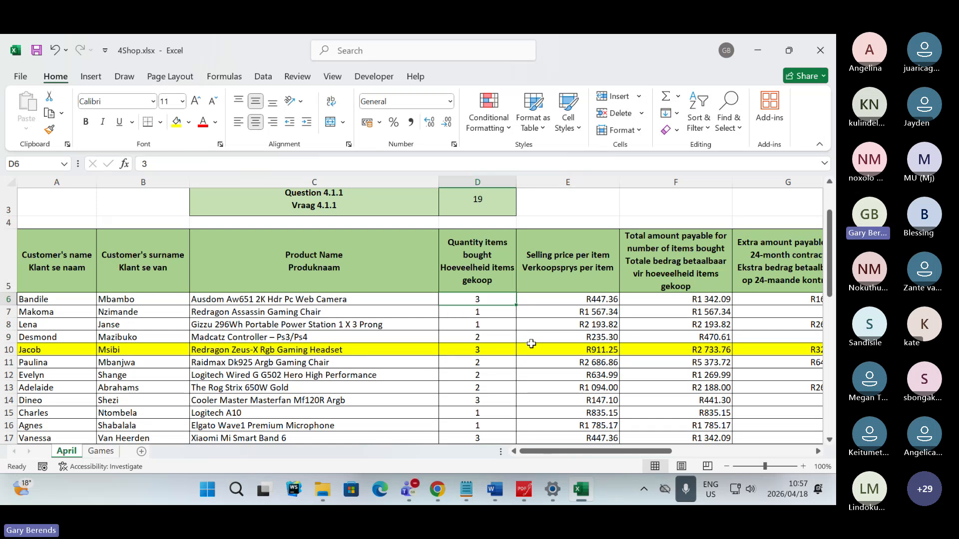
- Edit the quantity column's conditional formatting rule to use the formula >=3 and apply it
{"action": "left_click", "coordinate": [495, 122]}
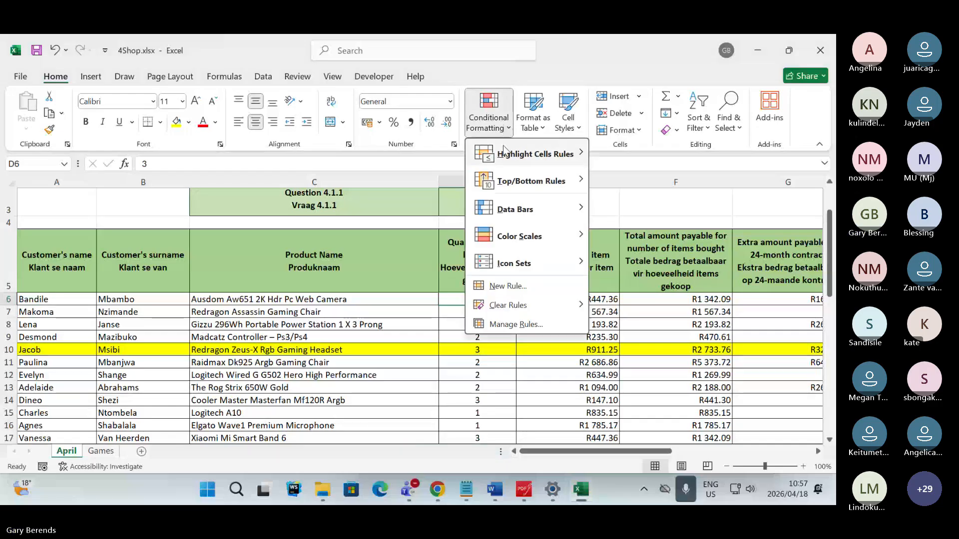
{"action": "left_click", "coordinate": [511, 326]}
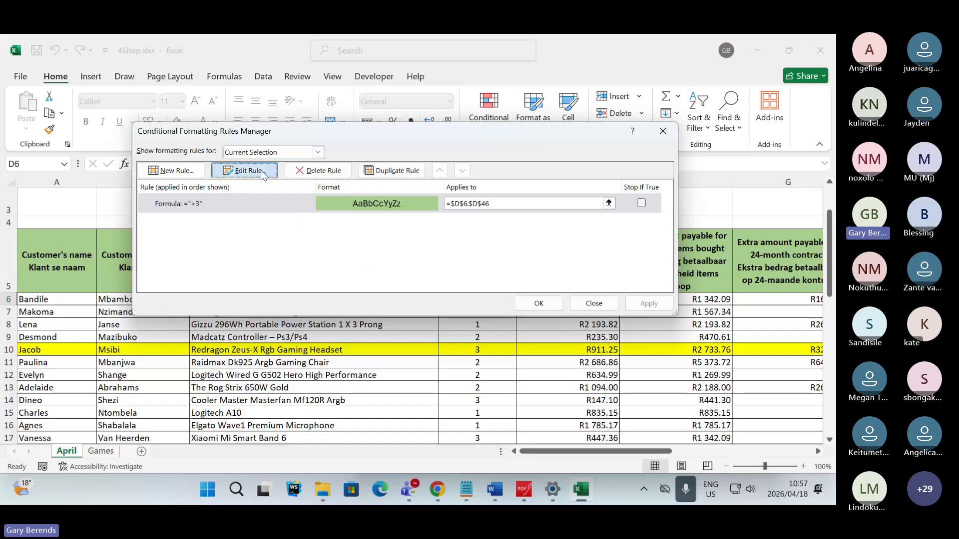
{"action": "left_click", "coordinate": [245, 170]}
{"action": "left_click", "coordinate": [264, 268]}
{"action": "left_click", "coordinate": [260, 269]}
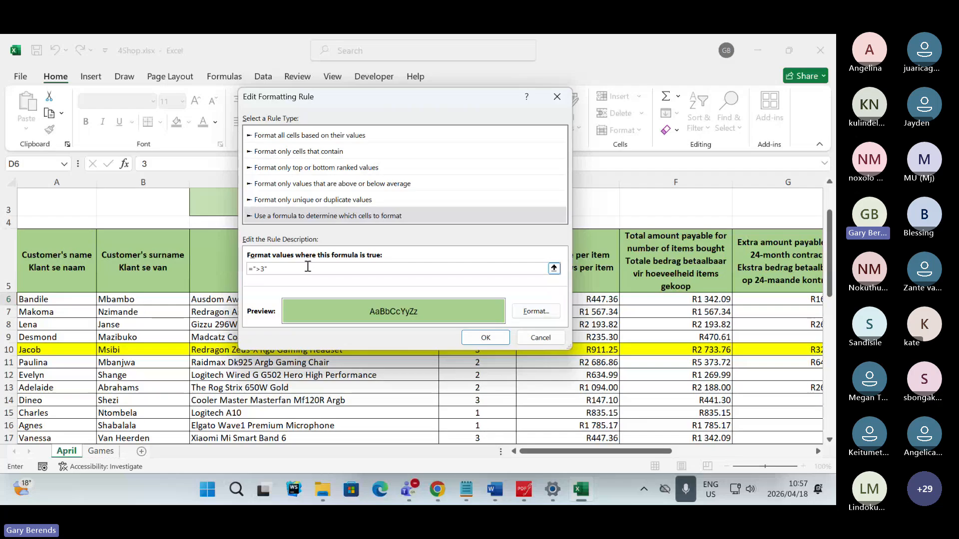
{"action": "key", "text": "BackSpace"}
{"action": "key", "text": "BackSpace"}
{"action": "key", "text": "BackSpace"}
{"action": "key", "text": "BackSpace"}
{"action": "key", "text": "BackSpace"}
{"action": "type", "text": ">=3"}
{"action": "left_click", "coordinate": [484, 339]}
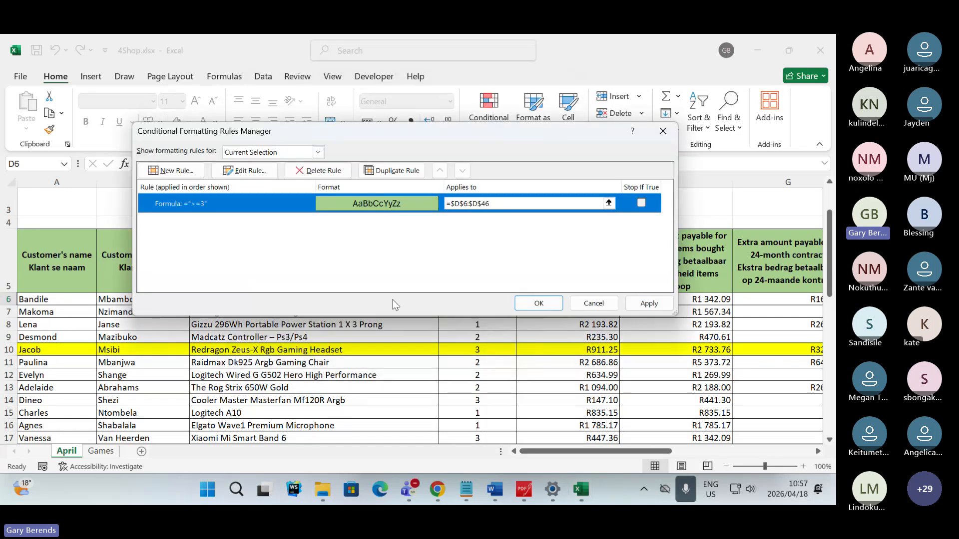
{"action": "left_click", "coordinate": [649, 303]}
{"action": "left_click", "coordinate": [544, 303]}
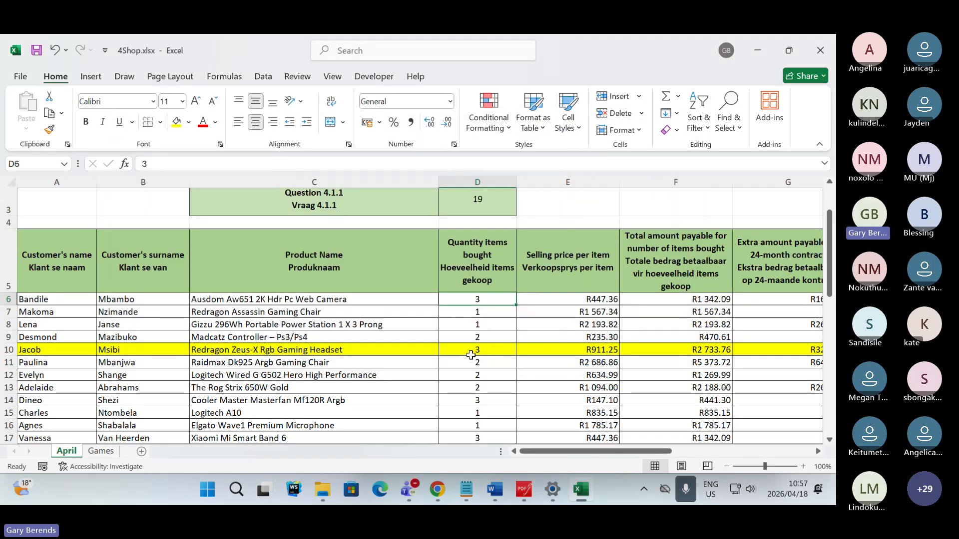
- Reopen the quantity formatting rule to check its formula and leave the editor without changes
{"action": "left_click", "coordinate": [506, 131]}
{"action": "left_click", "coordinate": [512, 324]}
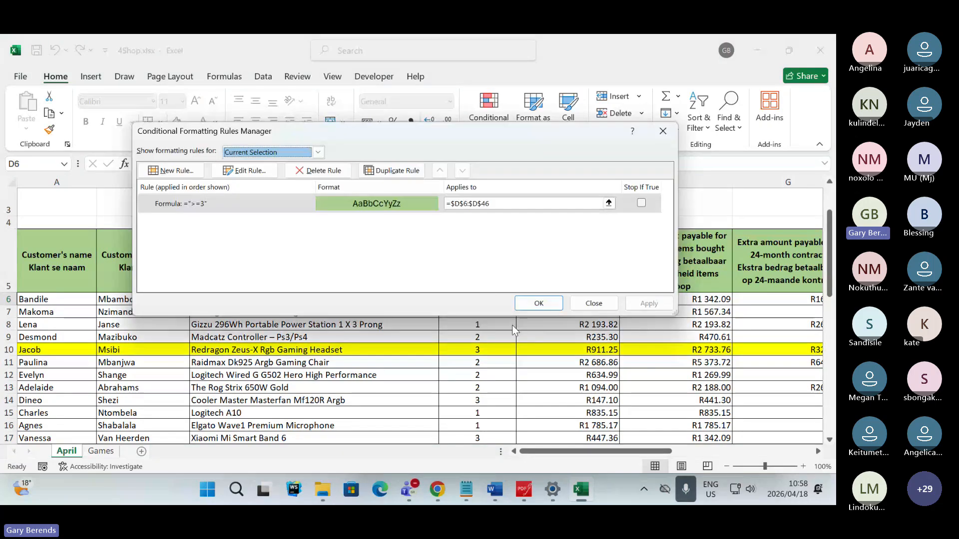
{"action": "left_click", "coordinate": [248, 172]}
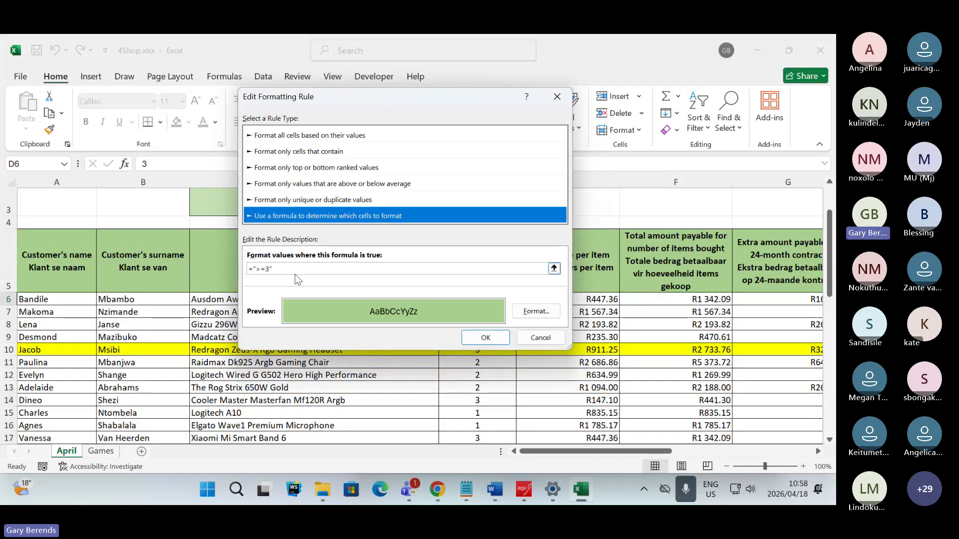
{"action": "left_click", "coordinate": [536, 343]}
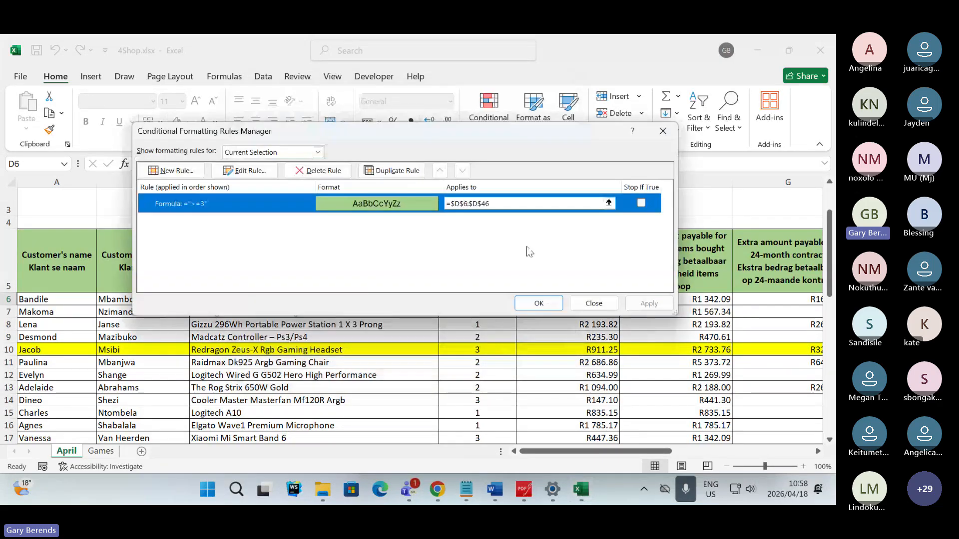
- Change the range the >=3 rule applies to so that it covers only cell D6, and apply it
{"action": "left_click", "coordinate": [510, 203]}
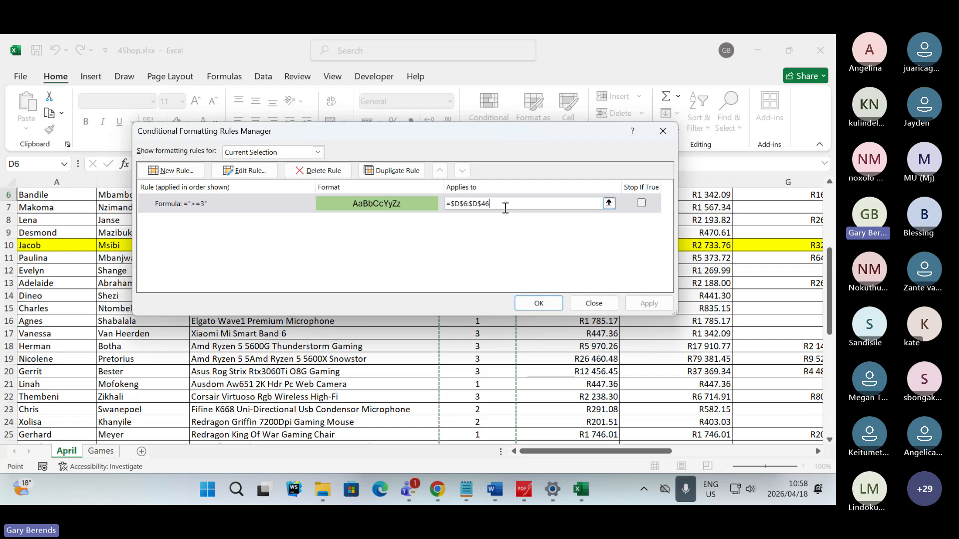
{"action": "key", "text": "BackSpace"}
{"action": "key", "text": "BackSpace"}
{"action": "key", "text": "BackSpace"}
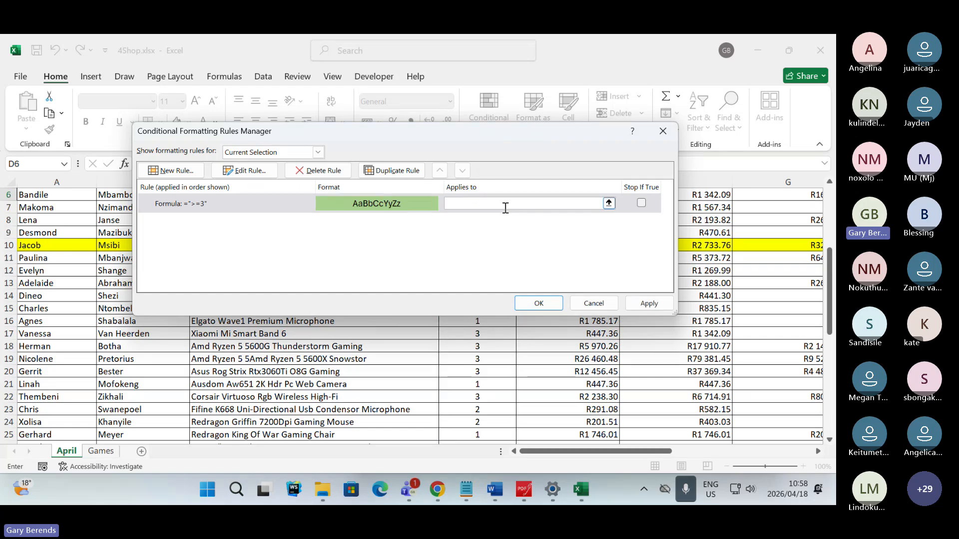
{"action": "type", "text": "6"}
{"action": "left_click", "coordinate": [644, 305]}
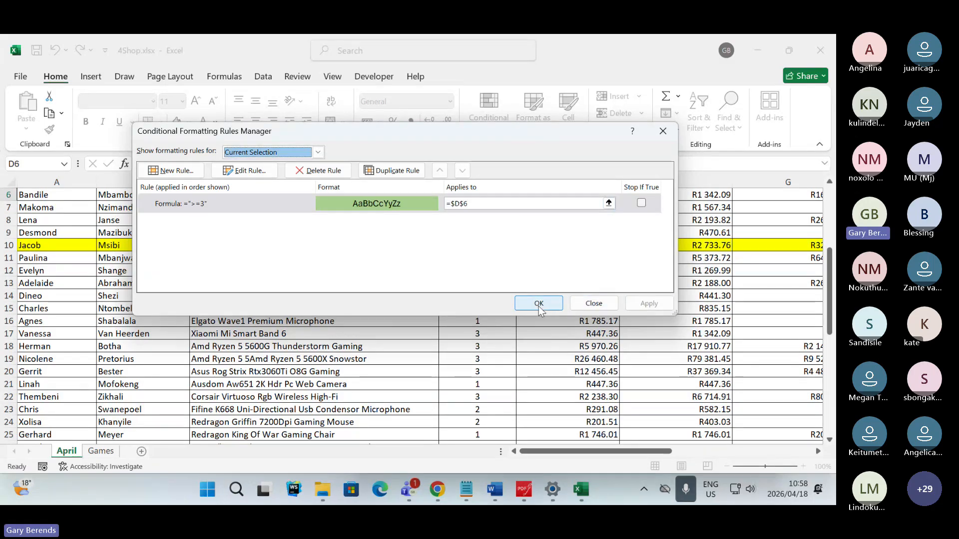
- Re-enter the >=3 rule's applied range as D6 and apply it
{"action": "left_click", "coordinate": [467, 206]}
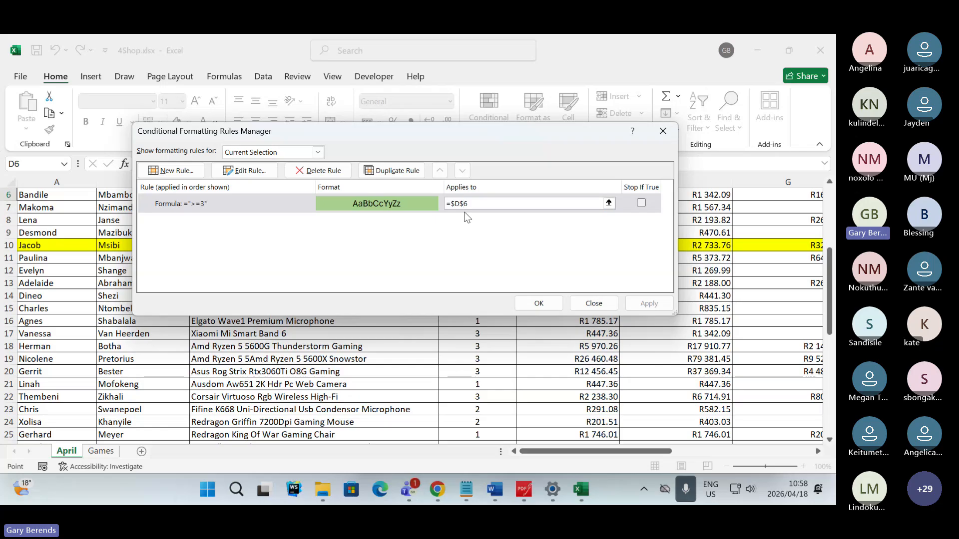
{"action": "key", "text": "BackSpace"}
{"action": "type", "text": "$6"}
{"action": "key", "text": "BackSpace"}
{"action": "key", "text": "BackSpace"}
{"action": "key", "text": "BackSpace"}
{"action": "key", "text": "BackSpace"}
{"action": "key", "text": "BackSpace"}
{"action": "key", "text": "BackSpace"}
{"action": "type", "text": "D6"}
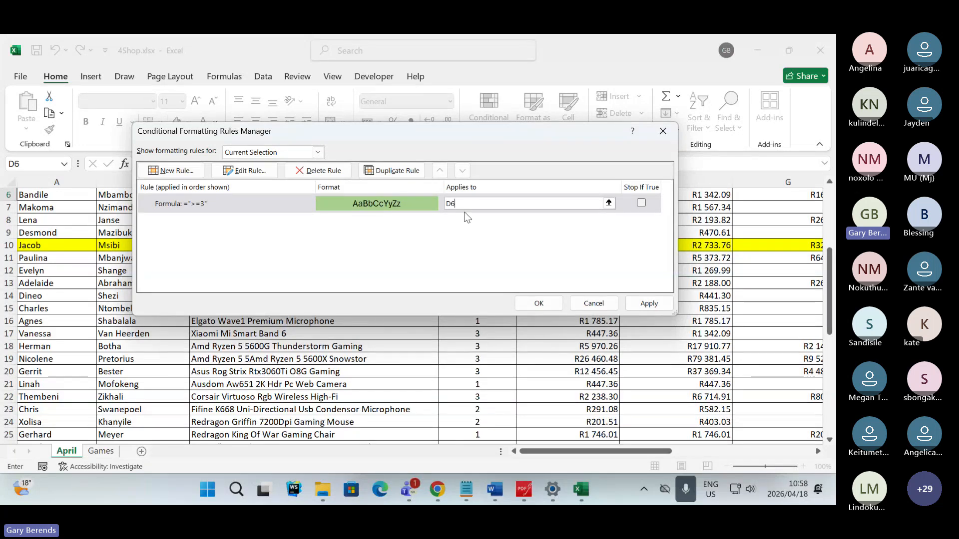
{"action": "left_click", "coordinate": [658, 309]}
{"action": "left_click", "coordinate": [516, 303]}
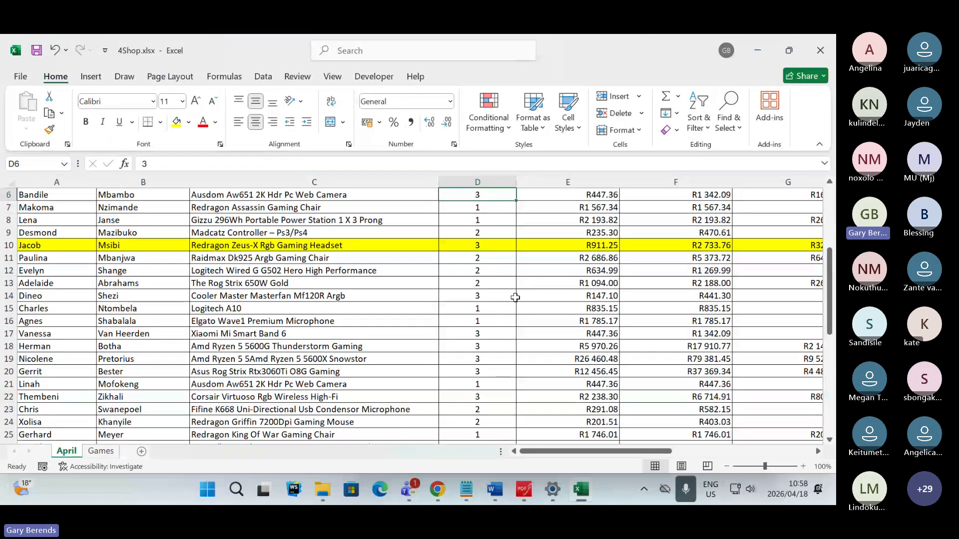
- Extend the >=3 conditional formatting rule from cell D6 to the range D6:D46 and apply it
{"action": "scroll", "coordinate": [505, 265], "scroll_direction": "up", "scroll_amount": 2}
{"action": "scroll", "coordinate": [506, 261], "scroll_direction": "down", "scroll_amount": 1}
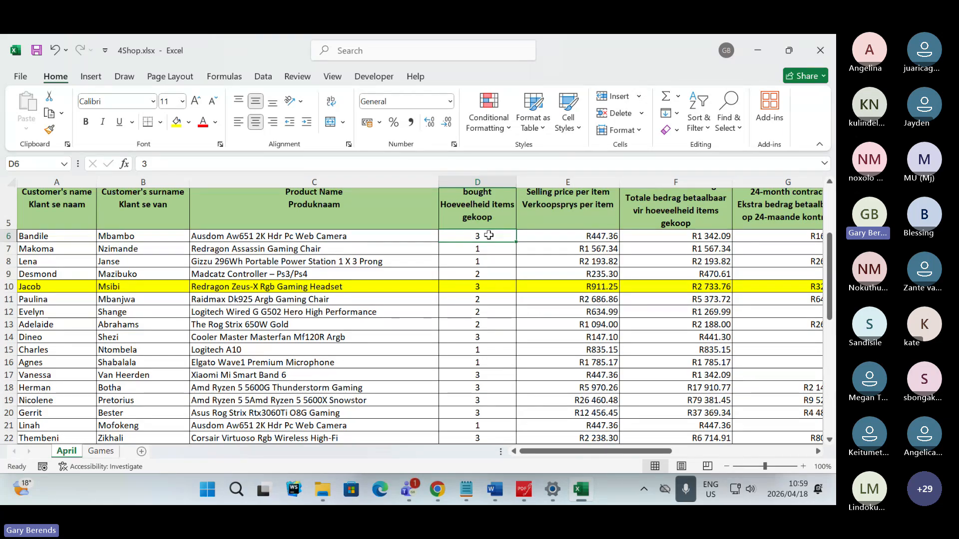
{"action": "left_click_drag", "start_coordinate": [489, 236], "coordinate": [478, 283]}
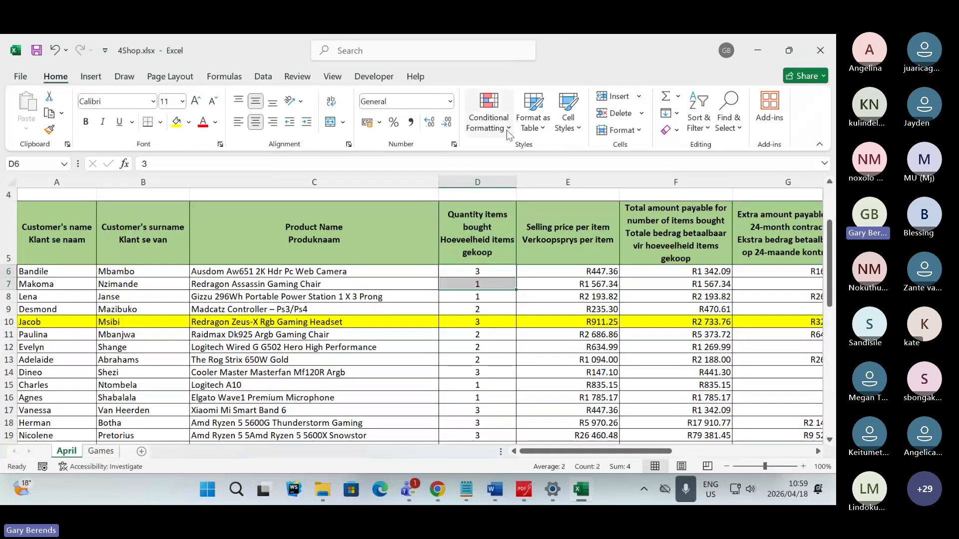
{"action": "left_click", "coordinate": [489, 118]}
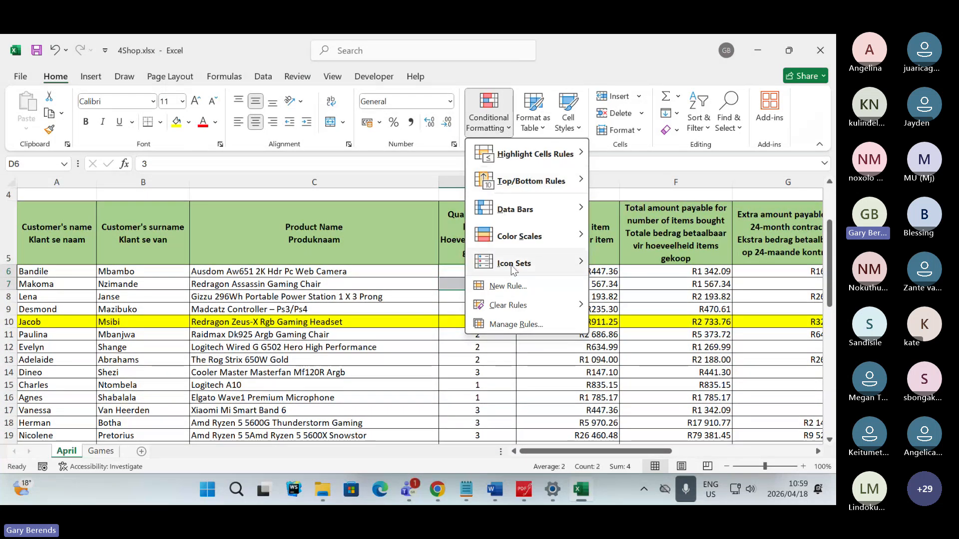
{"action": "left_click", "coordinate": [515, 325]}
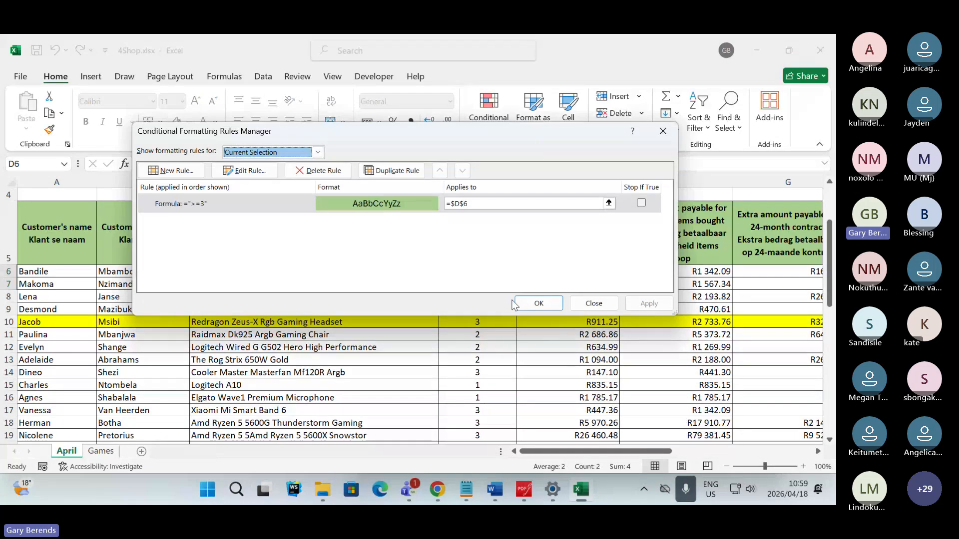
{"action": "left_click", "coordinate": [482, 205]}
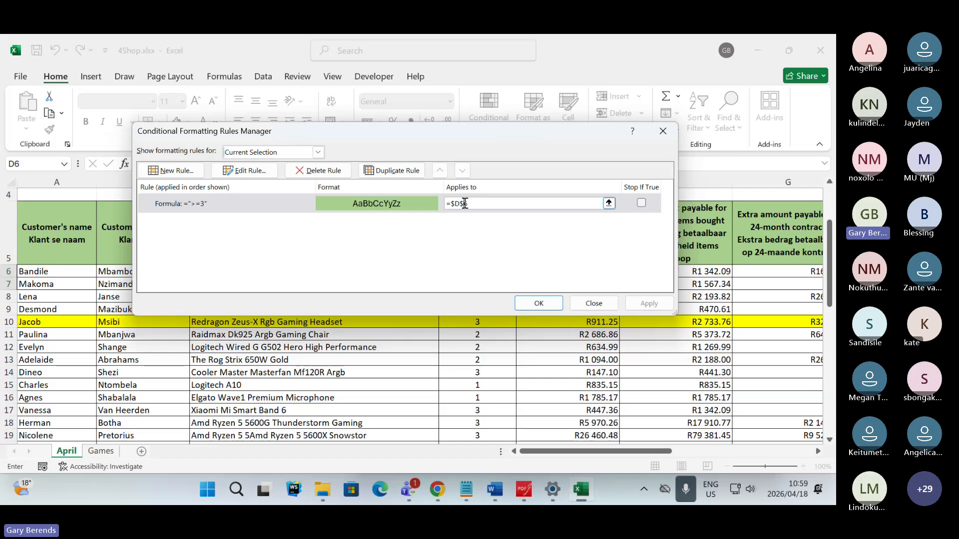
{"action": "left_click", "coordinate": [480, 203]}
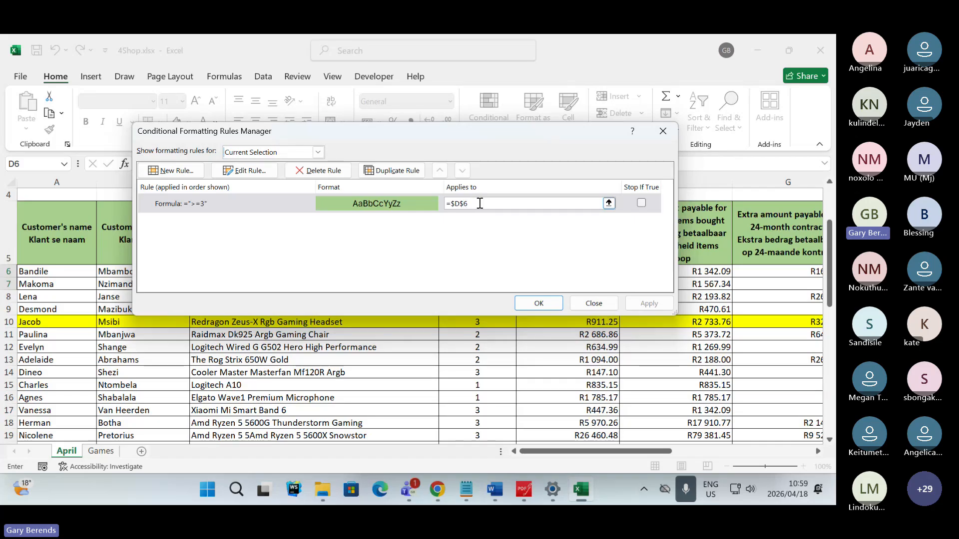
{"action": "left_click", "coordinate": [609, 203]}
{"action": "left_click_drag", "start_coordinate": [480, 272], "coordinate": [477, 422]}
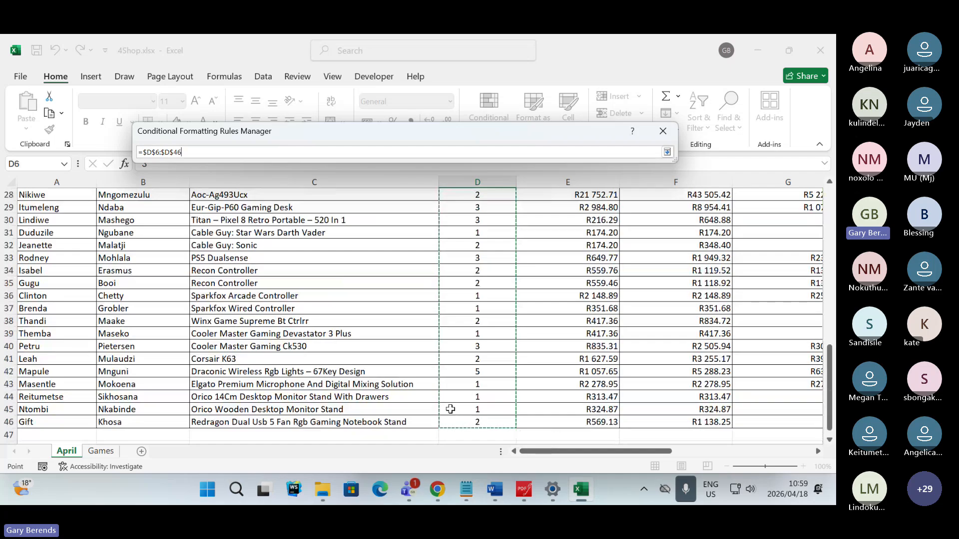
{"action": "key", "text": "Return"}
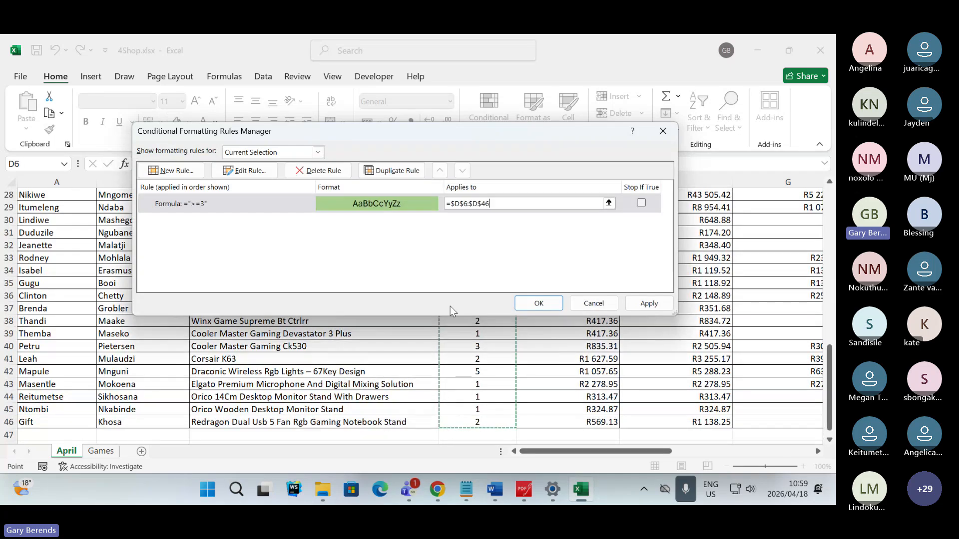
{"action": "left_click", "coordinate": [653, 303]}
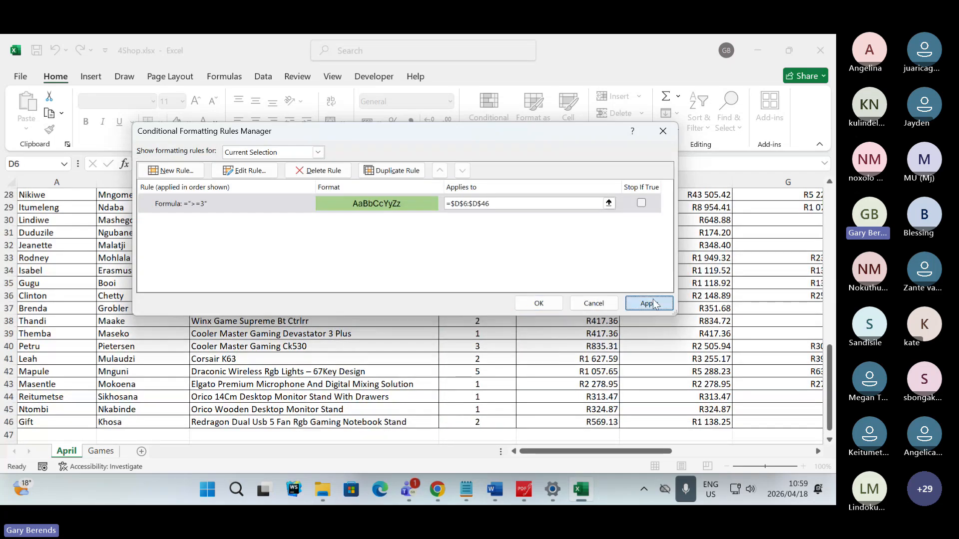
{"action": "left_click", "coordinate": [539, 304]}
- Check the quantity cells' formatting and reopen the rules manager for D6 to review the range the rule applies to
{"action": "scroll", "coordinate": [466, 344], "scroll_direction": "up", "scroll_amount": 7}
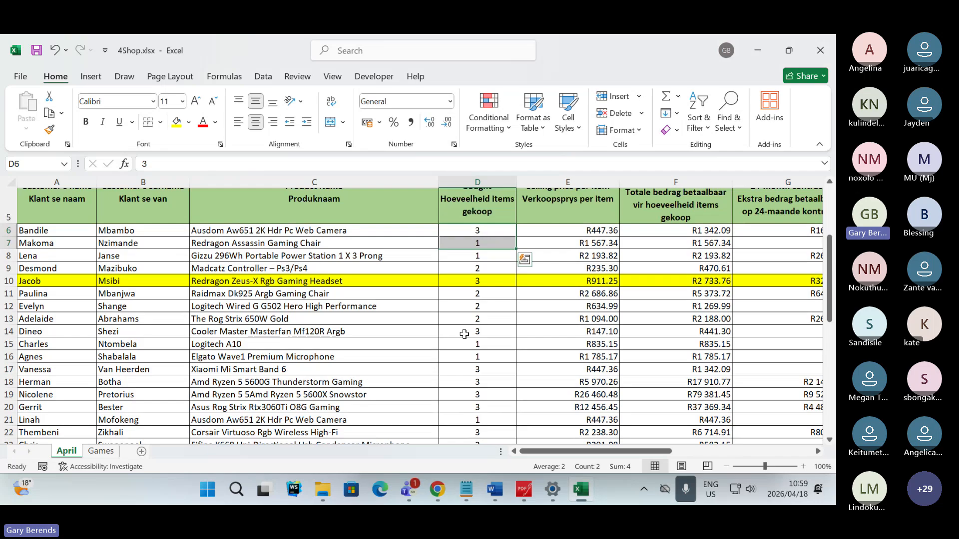
{"action": "scroll", "coordinate": [465, 334], "scroll_direction": "up", "scroll_amount": 1}
{"action": "left_click", "coordinate": [472, 297]}
{"action": "left_click", "coordinate": [491, 346]}
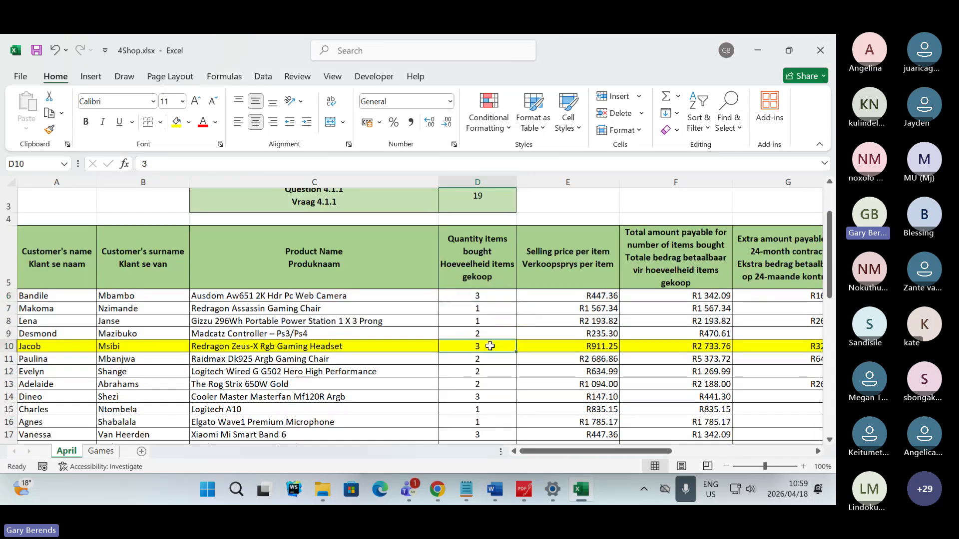
{"action": "left_click", "coordinate": [494, 297]}
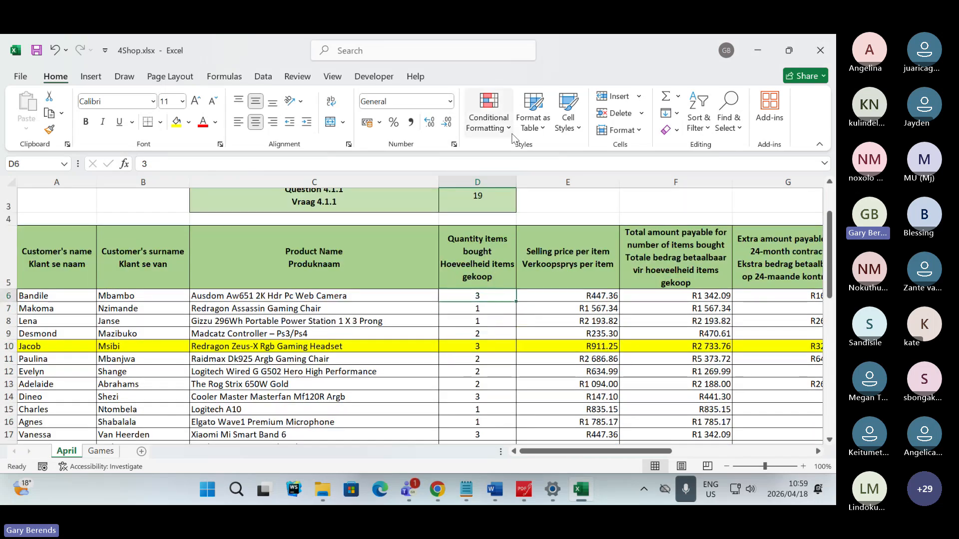
{"action": "left_click", "coordinate": [488, 120]}
{"action": "left_click", "coordinate": [516, 324]}
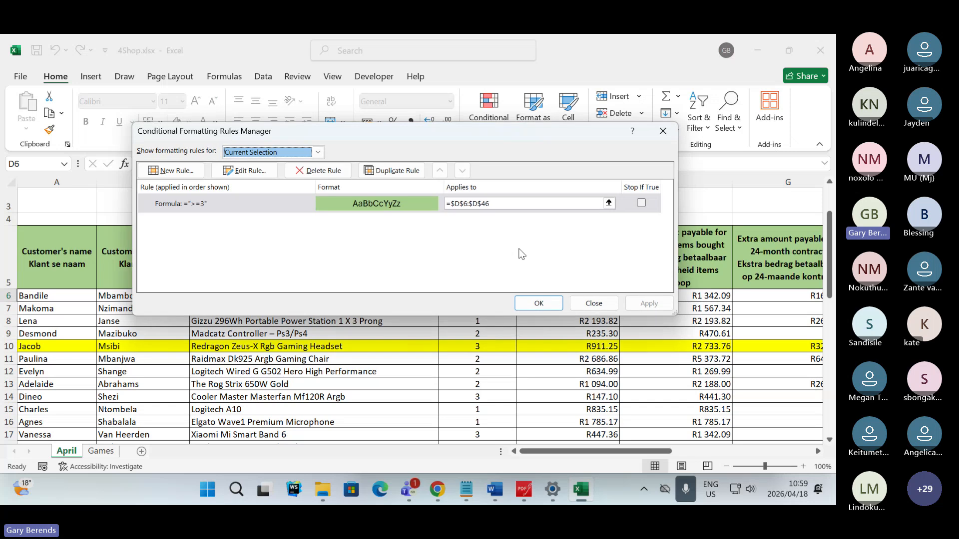
{"action": "left_click", "coordinate": [497, 204]}
{"action": "left_click_drag", "start_coordinate": [498, 207], "coordinate": [446, 205]}
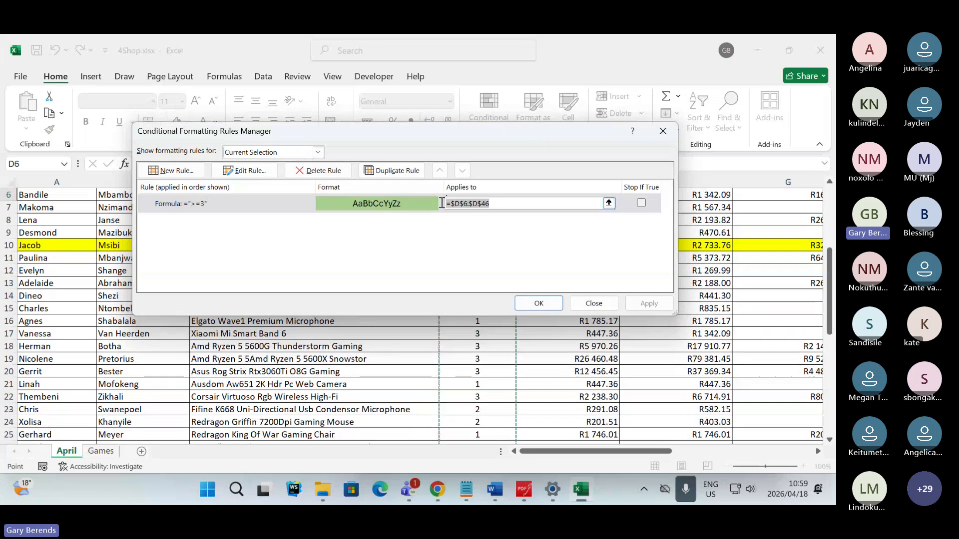
{"action": "left_click", "coordinate": [468, 204]}
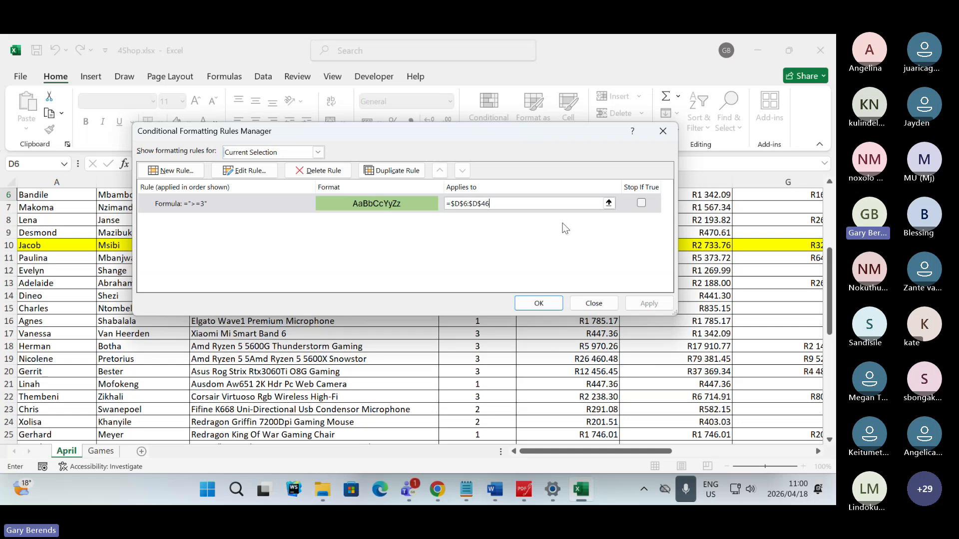
- Switch to the Teams meeting chat and look at the profile card of the participant asking how to access the spreadsheet
{"action": "key", "text": "alt+Tab"}
{"action": "key", "text": "alt+Tab"}
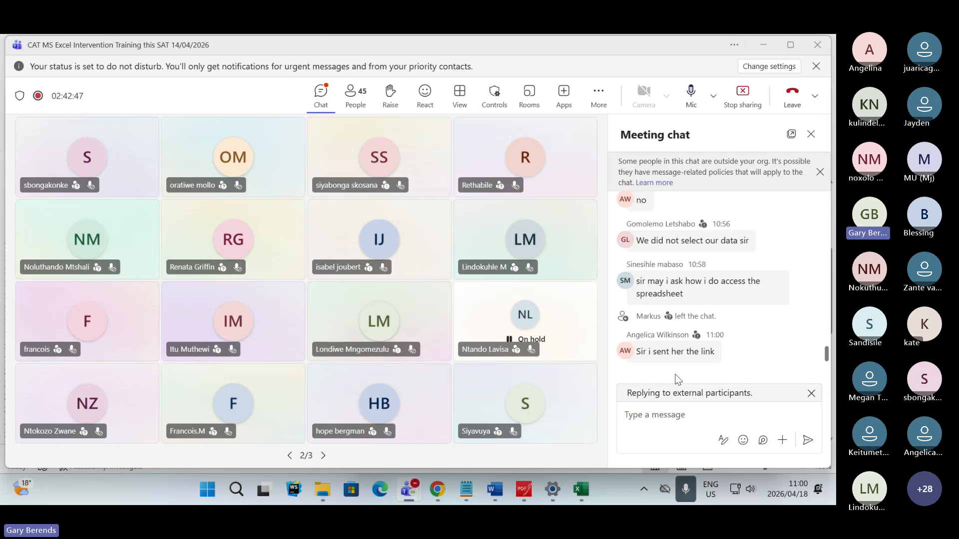
{"action": "left_click", "coordinate": [624, 281]}
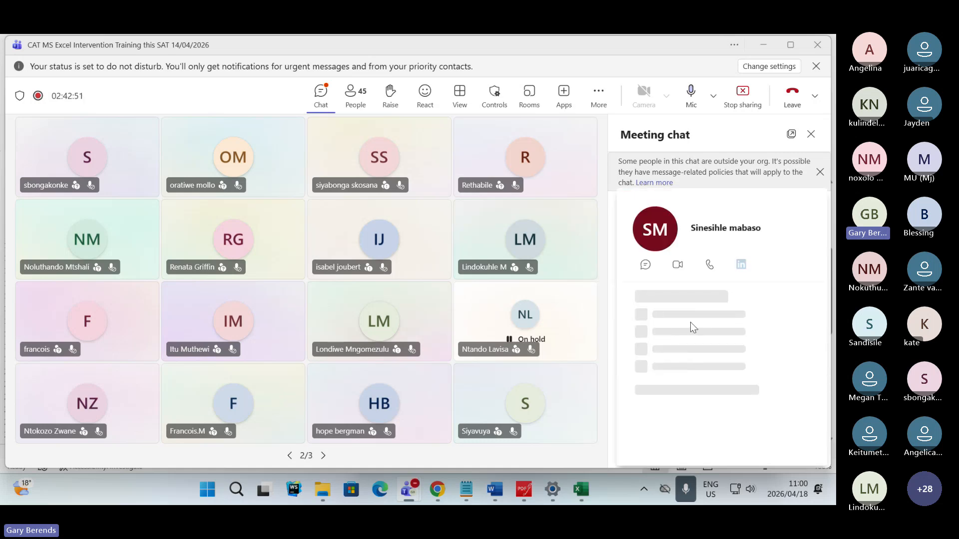
{"action": "left_click", "coordinate": [601, 154]}
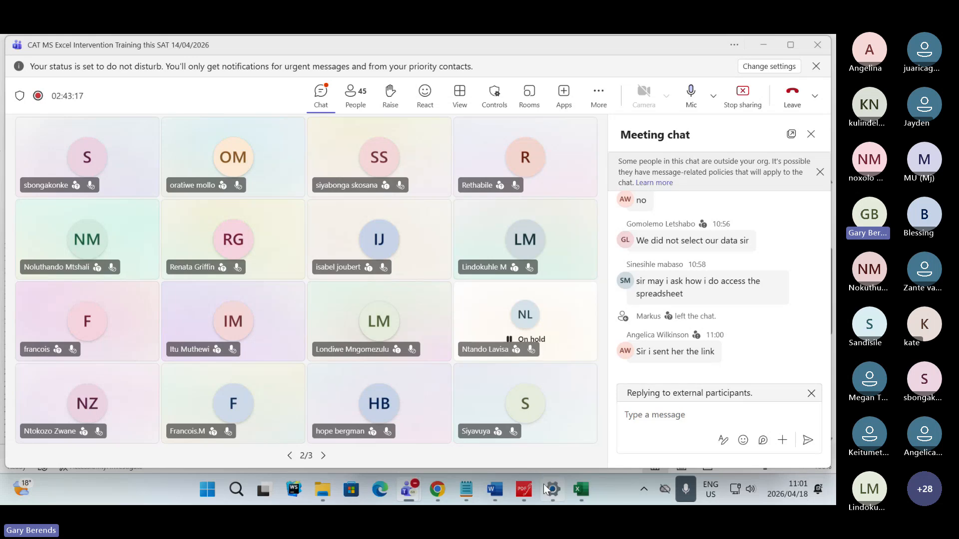
- Switch to the exam paper in PDFgear and read through questions 4.3 and 4.4
{"action": "left_click", "coordinate": [517, 492]}
{"action": "left_click_drag", "start_coordinate": [149, 357], "coordinate": [361, 361]}
{"action": "left_click", "coordinate": [306, 362]}
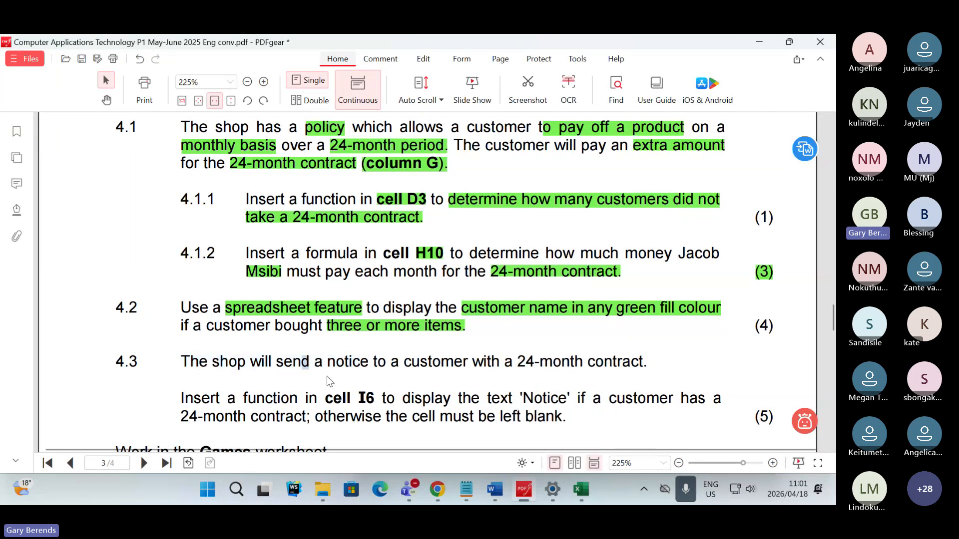
{"action": "scroll", "coordinate": [330, 382], "scroll_direction": "down", "scroll_amount": 1}
{"action": "scroll", "coordinate": [329, 382], "scroll_direction": "down", "scroll_amount": 2}
{"action": "left_click_drag", "start_coordinate": [212, 318], "coordinate": [369, 332]}
{"action": "left_click", "coordinate": [298, 327]}
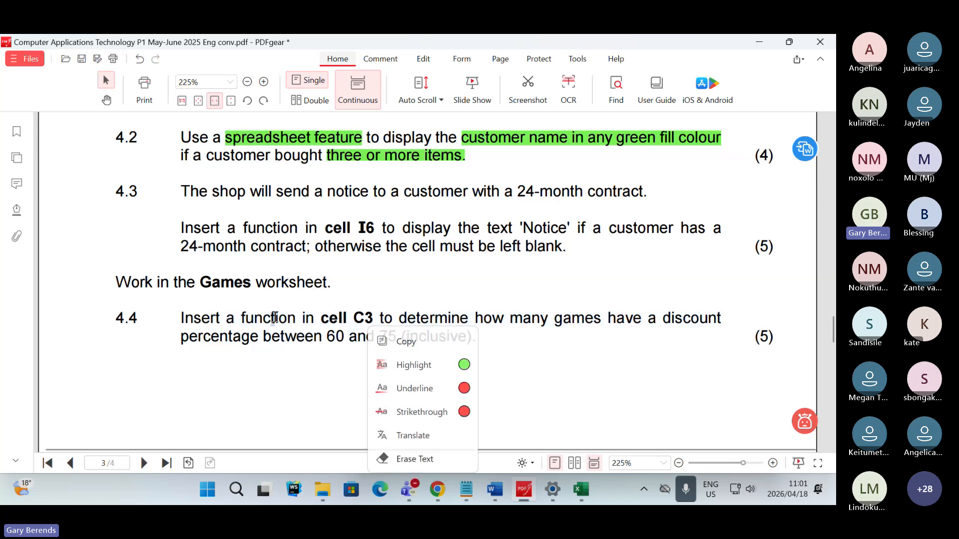
{"action": "left_click_drag", "start_coordinate": [233, 226], "coordinate": [419, 336]}
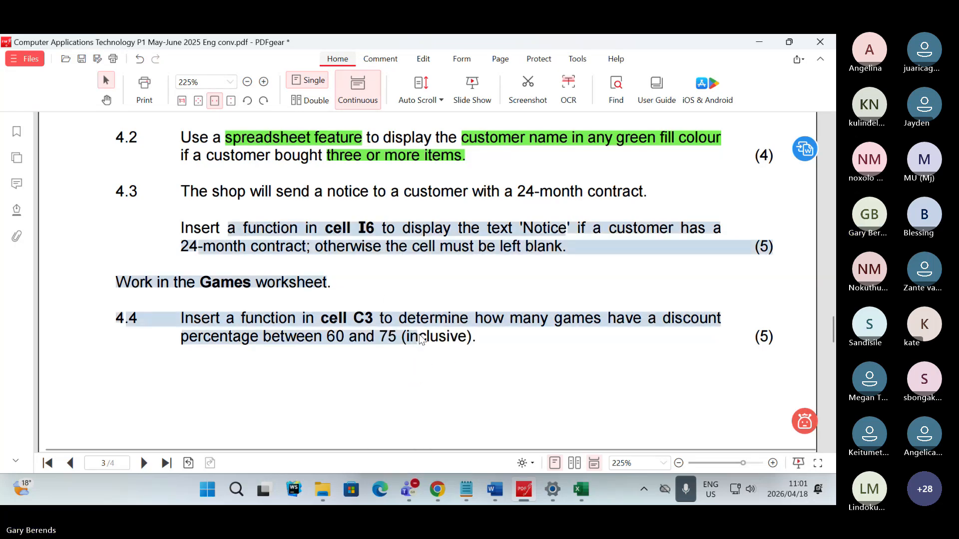
{"action": "left_click", "coordinate": [254, 337]}
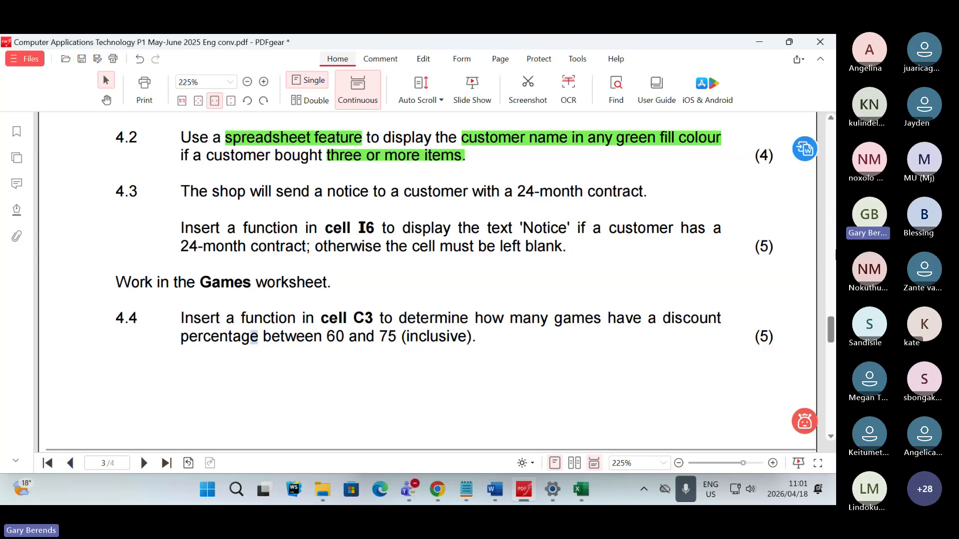
- Go over the 4.3 and 4.4 instructions again and close the exam paper PDF without saving its changes
{"action": "mouse_move", "coordinate": [828, 314]}
{"action": "left_mouse_down"}
{"action": "mouse_move", "coordinate": [835, 401]}
{"action": "mouse_move", "coordinate": [833, 330]}
{"action": "left_mouse_up"}
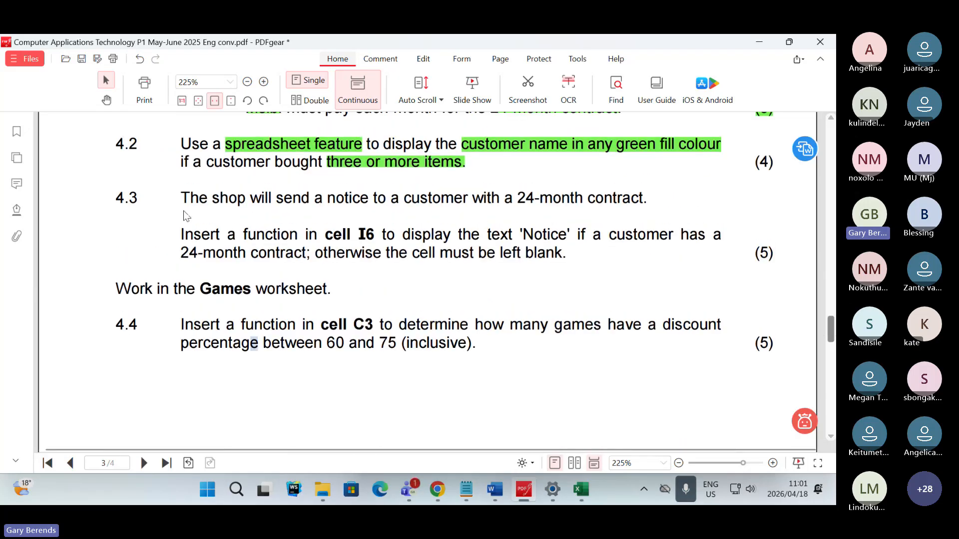
{"action": "left_click_drag", "start_coordinate": [139, 198], "coordinate": [114, 199]}
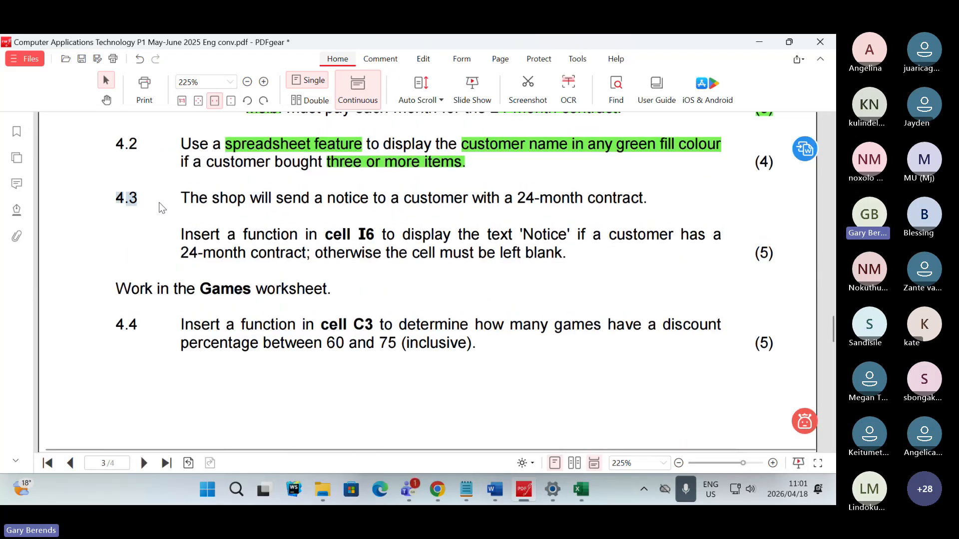
{"action": "left_click", "coordinate": [100, 331]}
{"action": "left_click_drag", "start_coordinate": [485, 347], "coordinate": [245, 311]}
{"action": "left_click", "coordinate": [384, 282]}
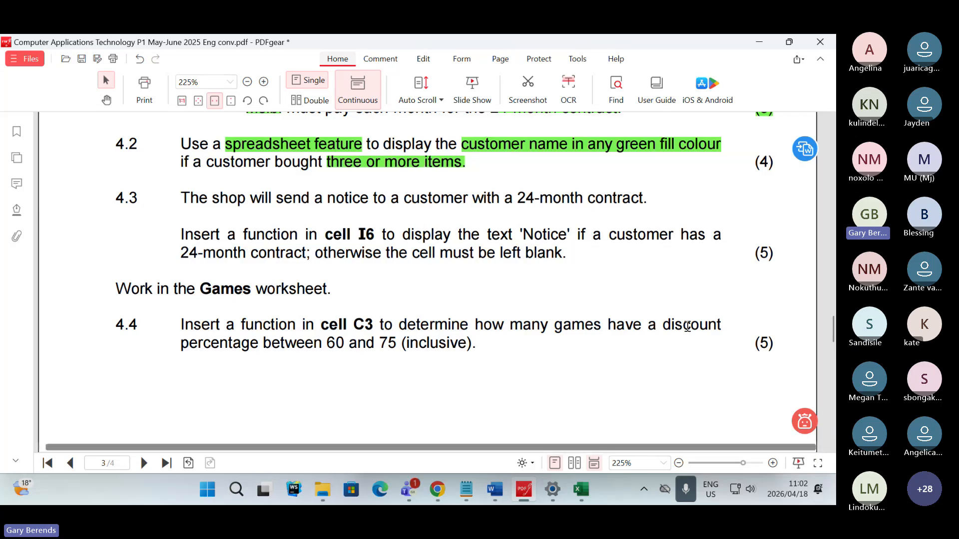
{"action": "left_click", "coordinate": [820, 42]}
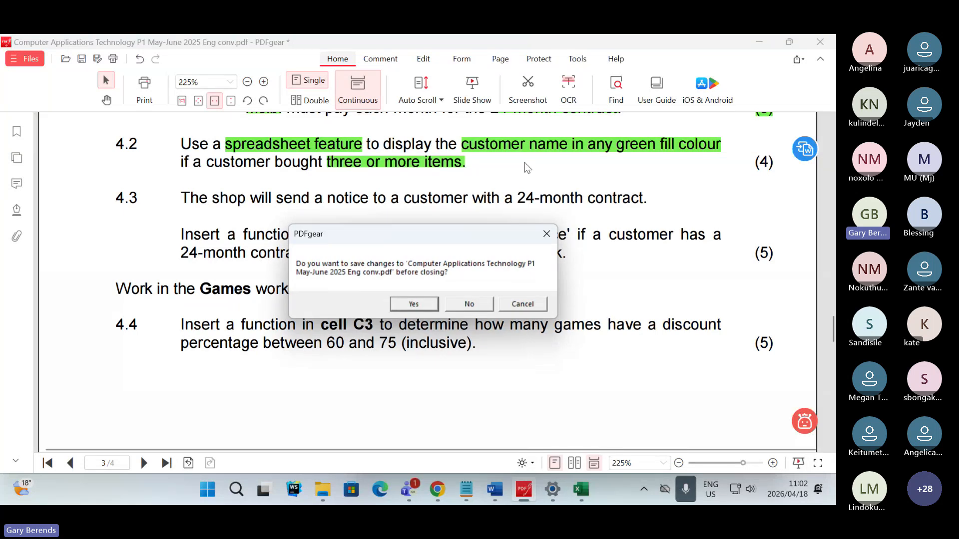
{"action": "left_click", "coordinate": [470, 303]}
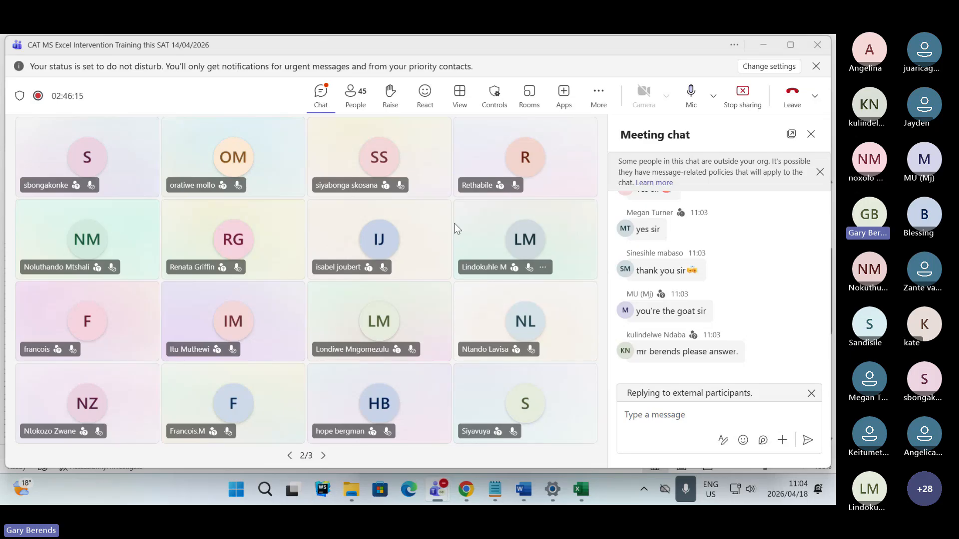
- Switch to links.txt in Notepad and copy the registration form link listed under Register
{"action": "left_click", "coordinate": [499, 492]}
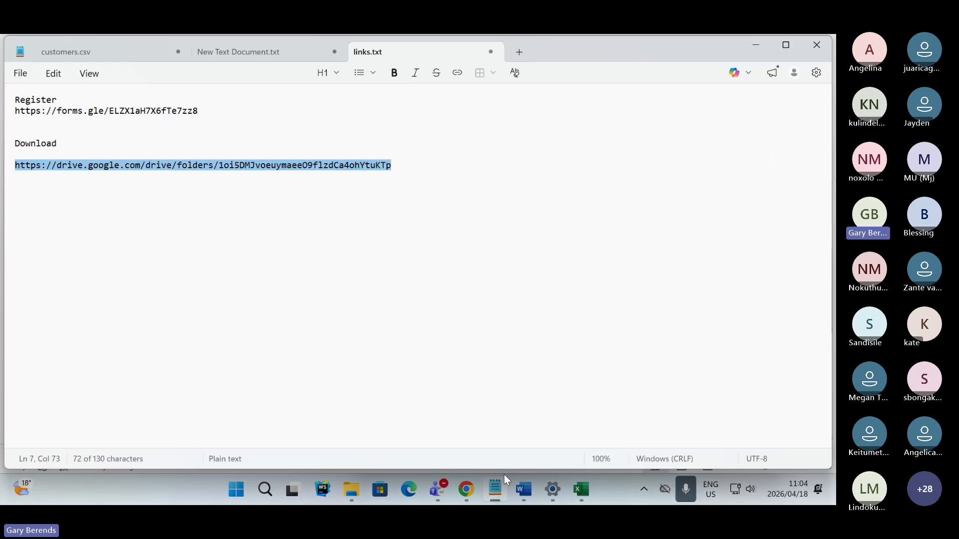
{"action": "left_click", "coordinate": [227, 111]}
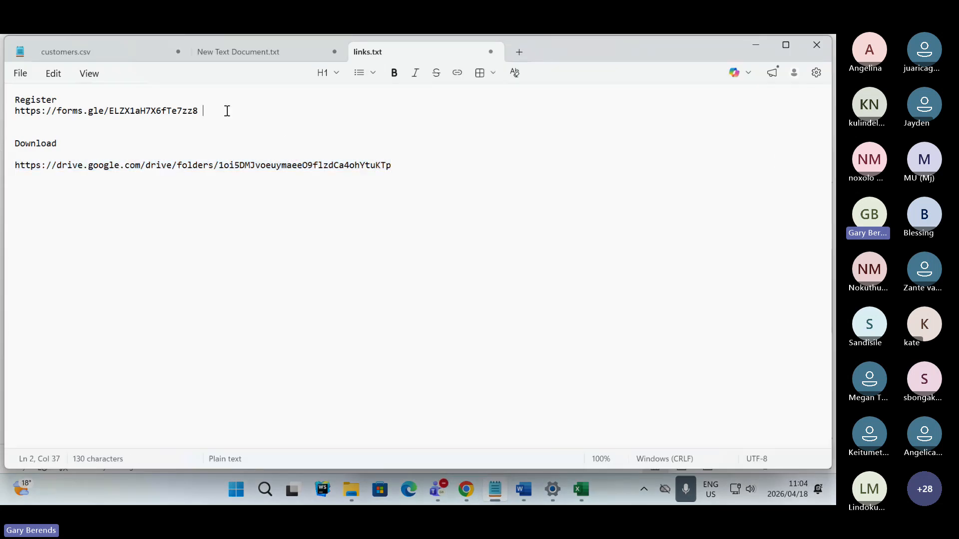
{"action": "left_click_drag", "start_coordinate": [227, 111], "coordinate": [29, 112]}
{"action": "left_click", "coordinate": [197, 108]}
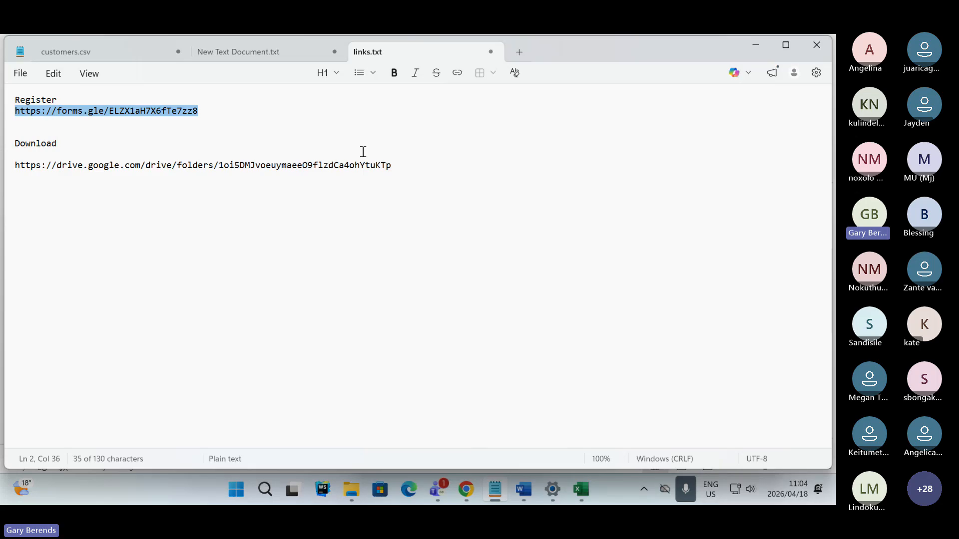
- Switch back to the Teams meeting and send the copied registration link in the meeting chat
{"action": "left_click", "coordinate": [467, 492]}
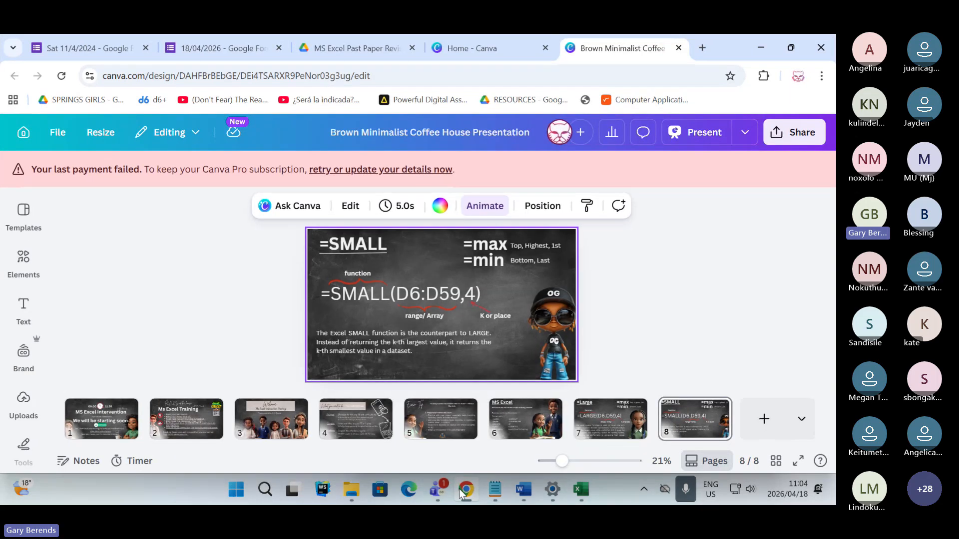
{"action": "mouse_move", "coordinate": [438, 490]}
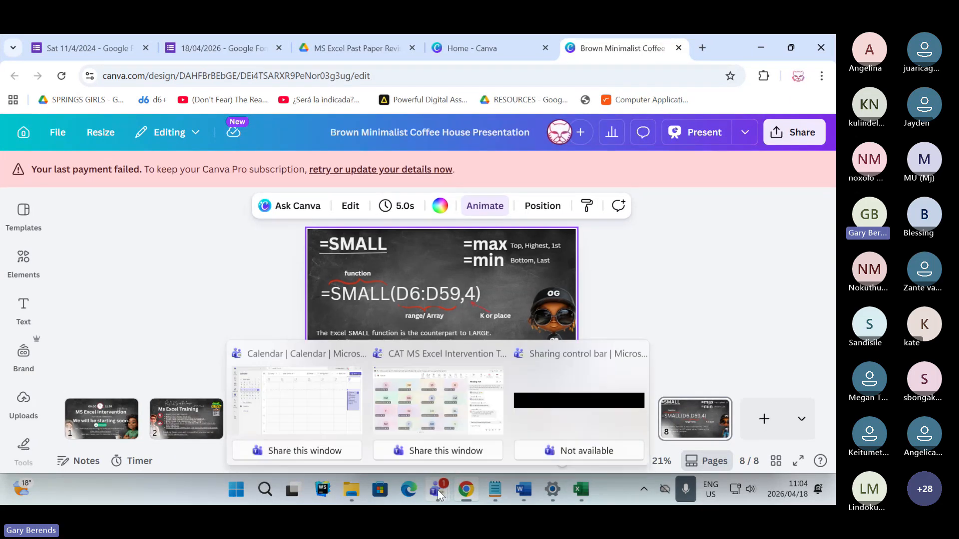
{"action": "left_click", "coordinate": [432, 428]}
{"action": "left_click", "coordinate": [669, 416]}
{"action": "key", "text": "ctrl+v"}
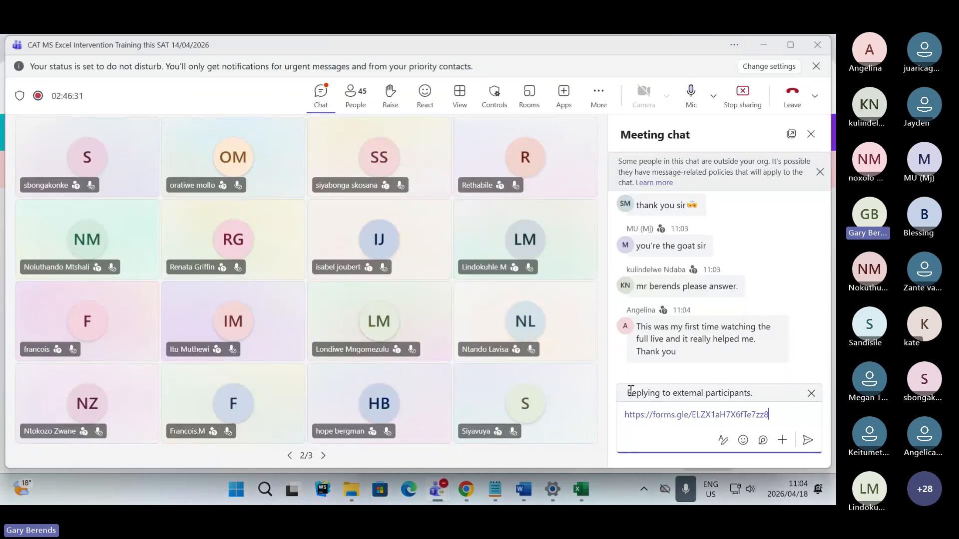
{"action": "left_click", "coordinate": [807, 441]}
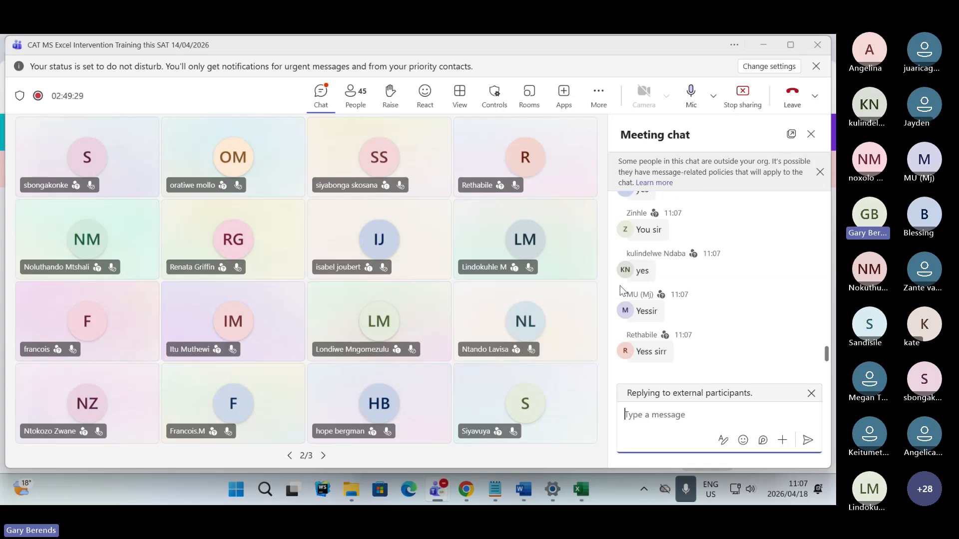
- Look through the participant pages and send the trainer's full name as a message in the meeting chat
{"action": "left_click", "coordinate": [324, 455]}
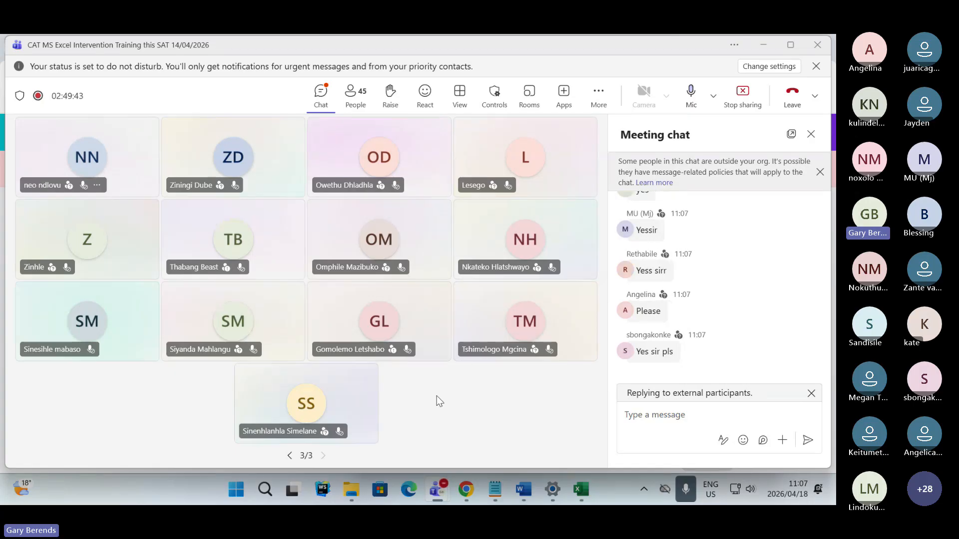
{"action": "left_click", "coordinate": [290, 456]}
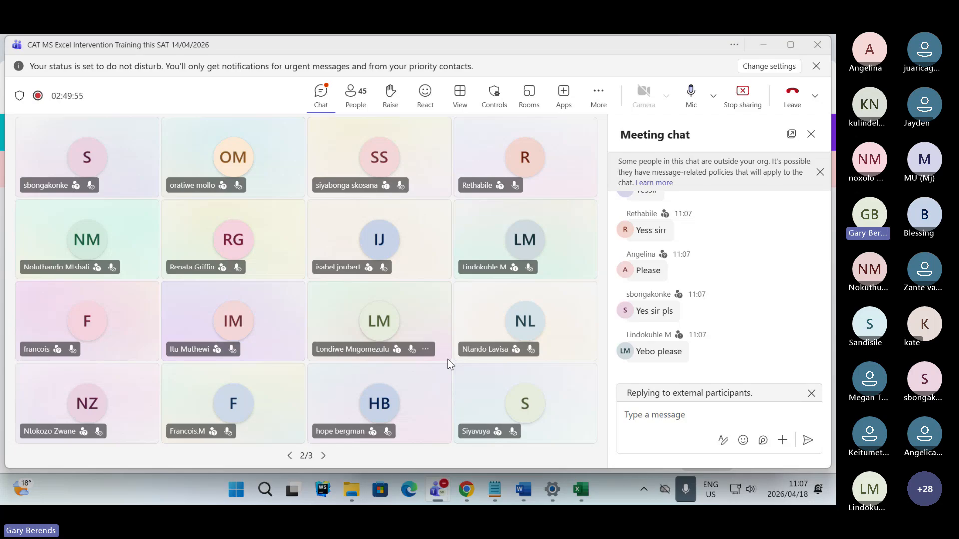
{"action": "left_click", "coordinate": [691, 416]}
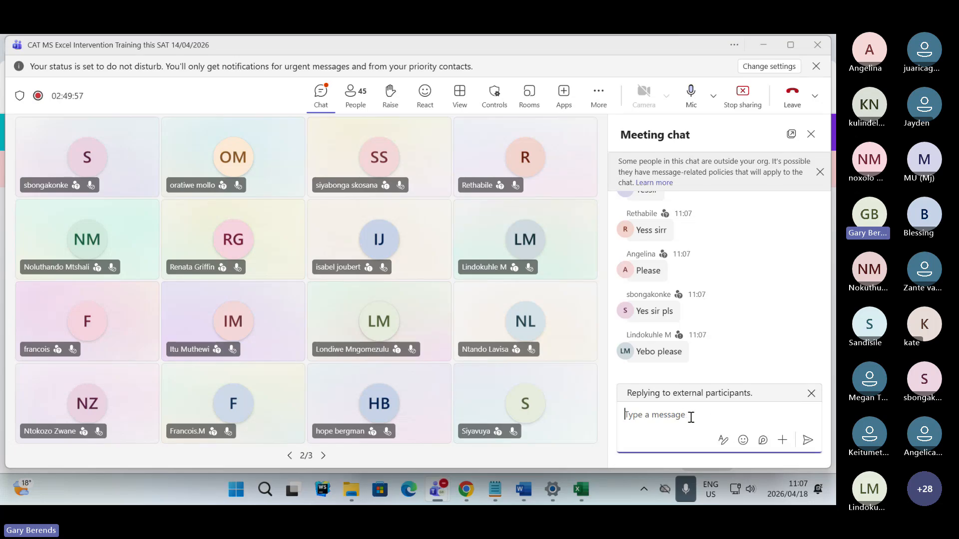
{"action": "key", "text": "Return"}
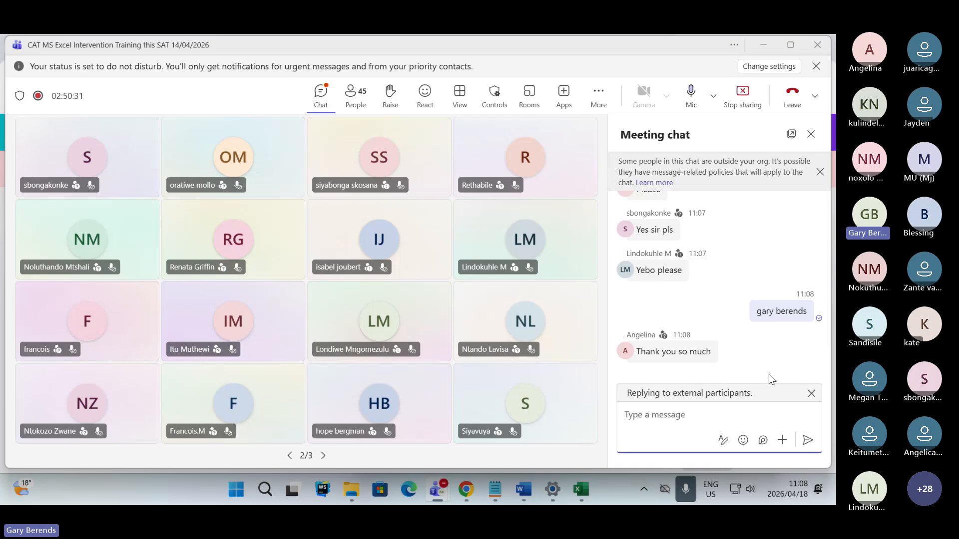
- Try to change the meeting permission that lets all participants unmute themselves
{"action": "left_click", "coordinate": [598, 93]}
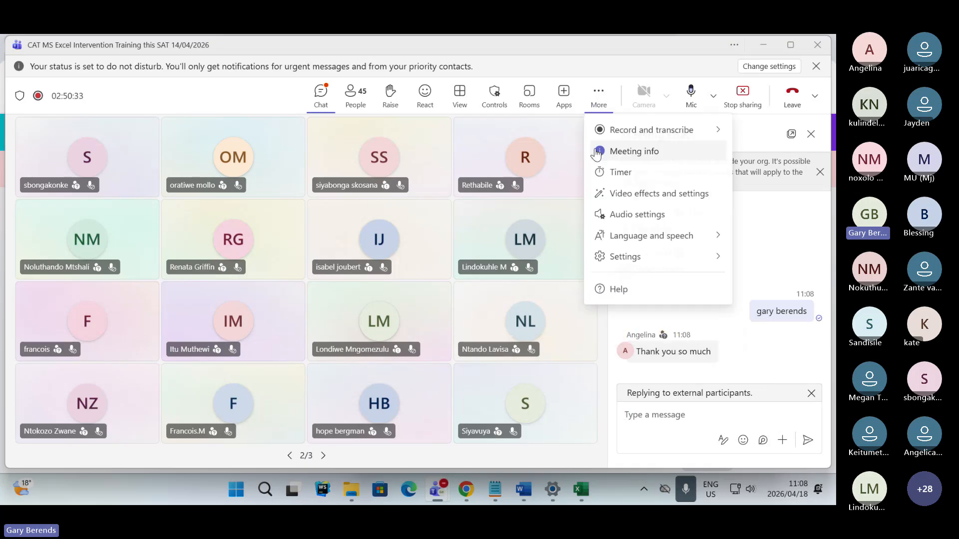
{"action": "left_click", "coordinate": [495, 94]}
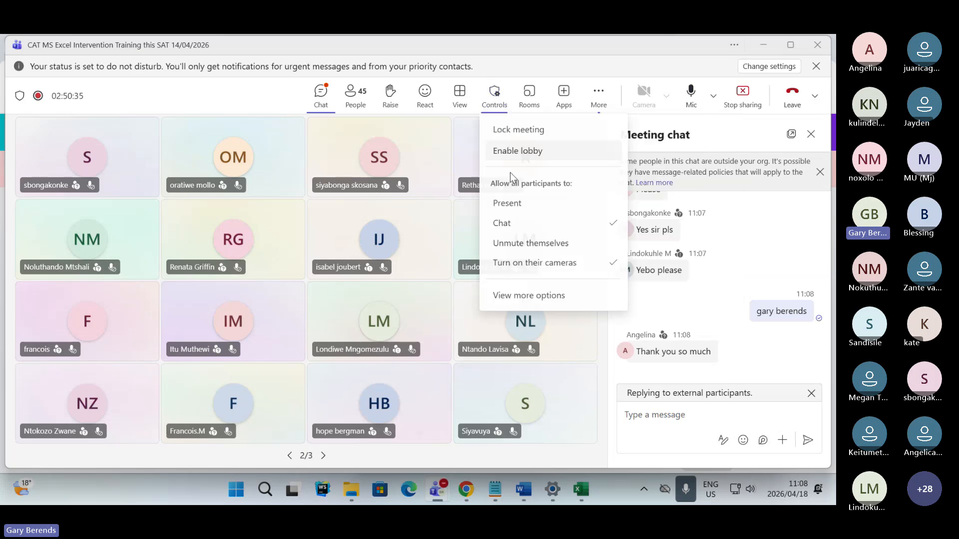
{"action": "left_click", "coordinate": [592, 250]}
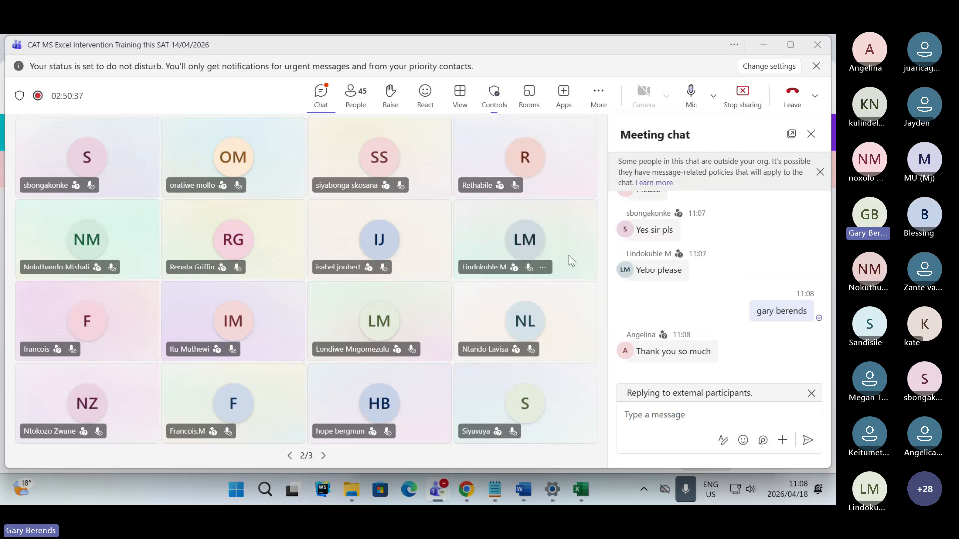
{"action": "left_click", "coordinate": [494, 95]}
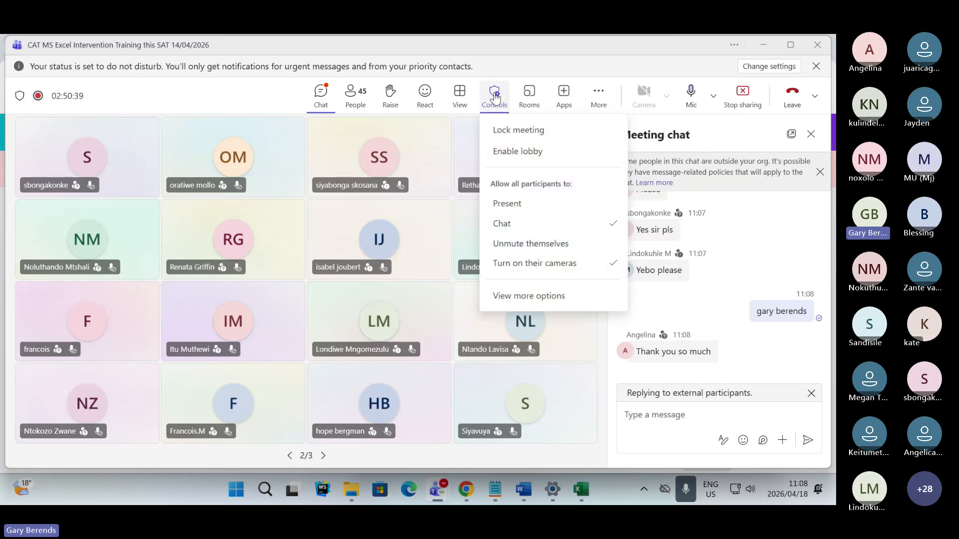
{"action": "left_click", "coordinate": [605, 245]}
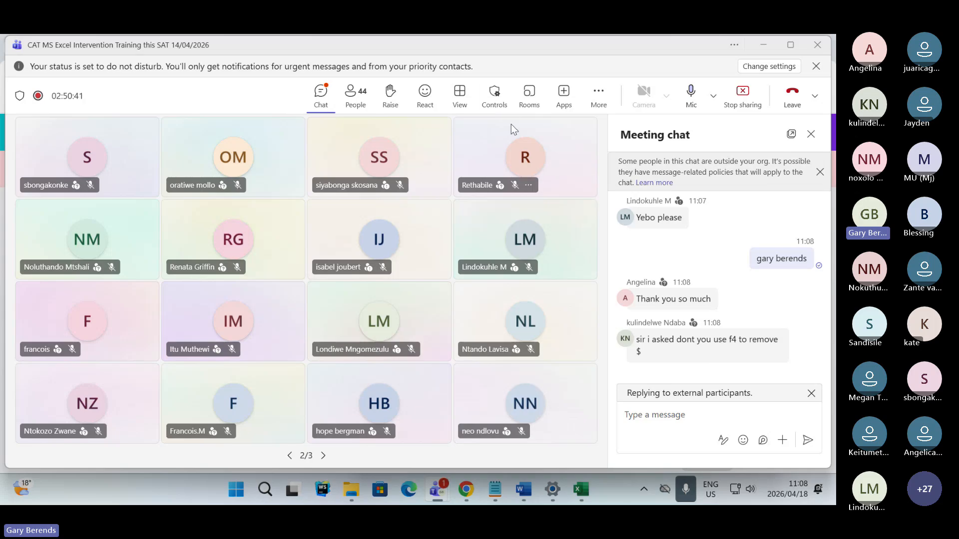
{"action": "left_click", "coordinate": [497, 98]}
{"action": "left_click", "coordinate": [612, 248]}
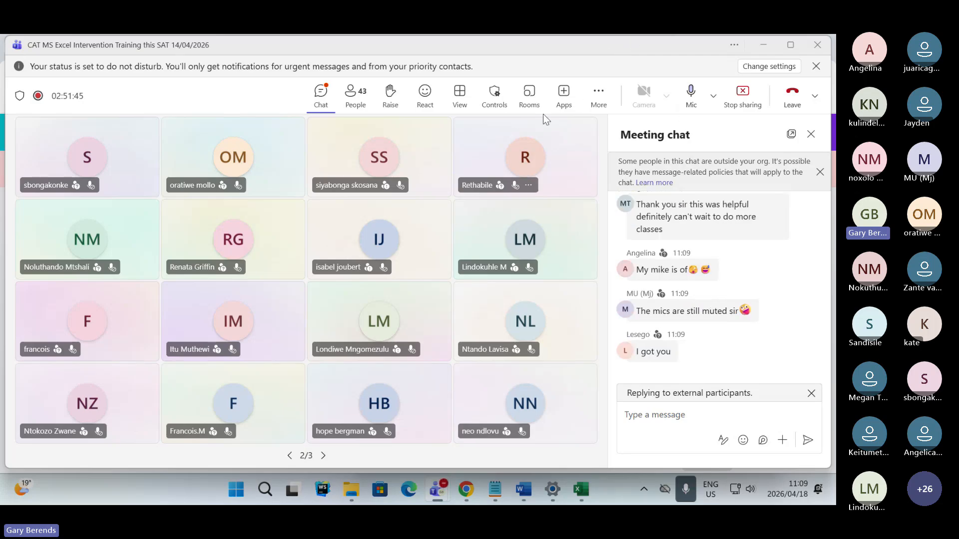
- Allow all participants to unmute themselves, and mute the presenter's own microphone once the goodbyes are done
{"action": "left_click", "coordinate": [495, 108]}
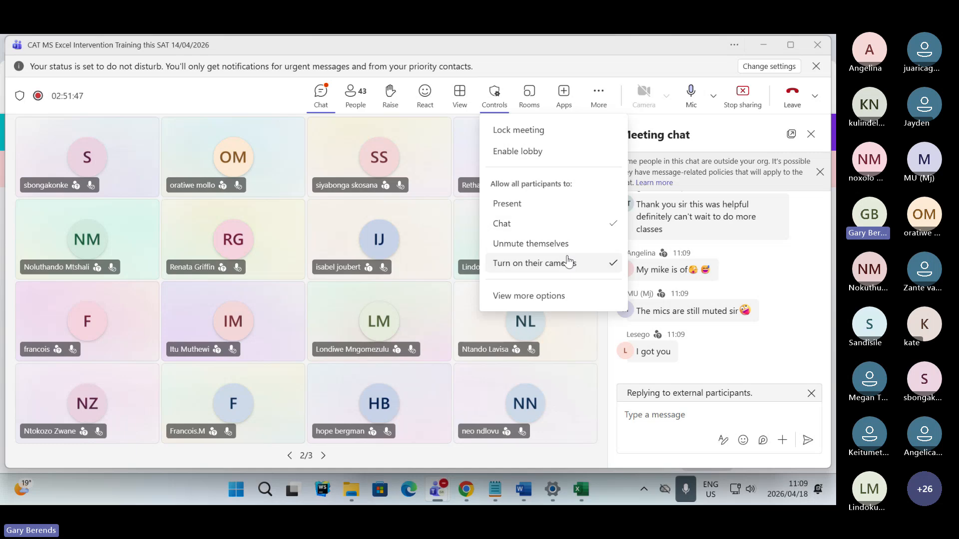
{"action": "left_click", "coordinate": [613, 245]}
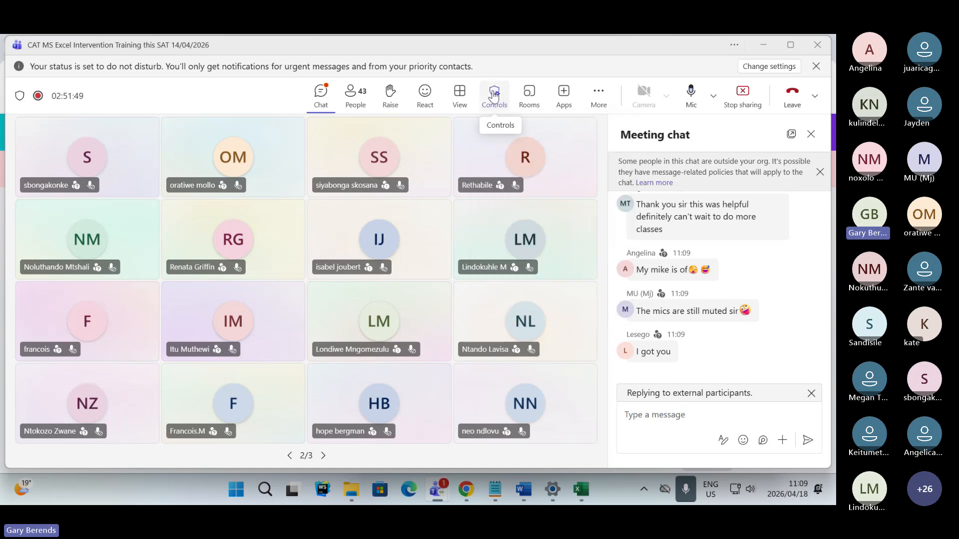
{"action": "left_click", "coordinate": [494, 100]}
{"action": "left_click", "coordinate": [610, 245]}
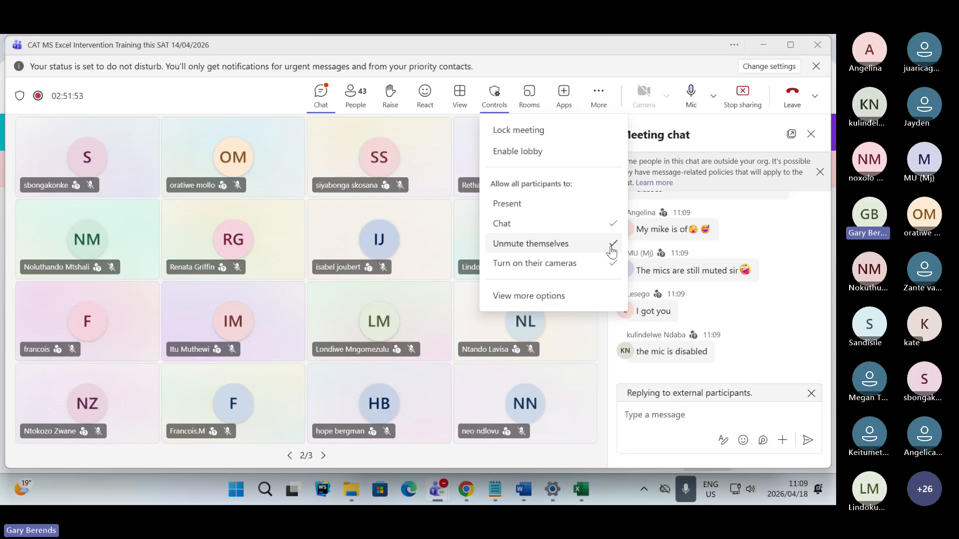
{"action": "left_click", "coordinate": [605, 64]}
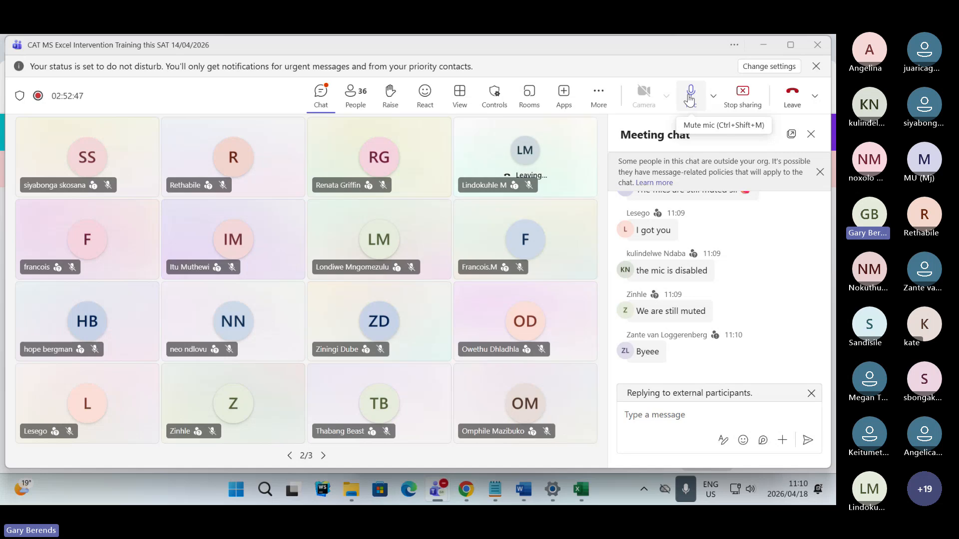
{"action": "left_click", "coordinate": [691, 97]}
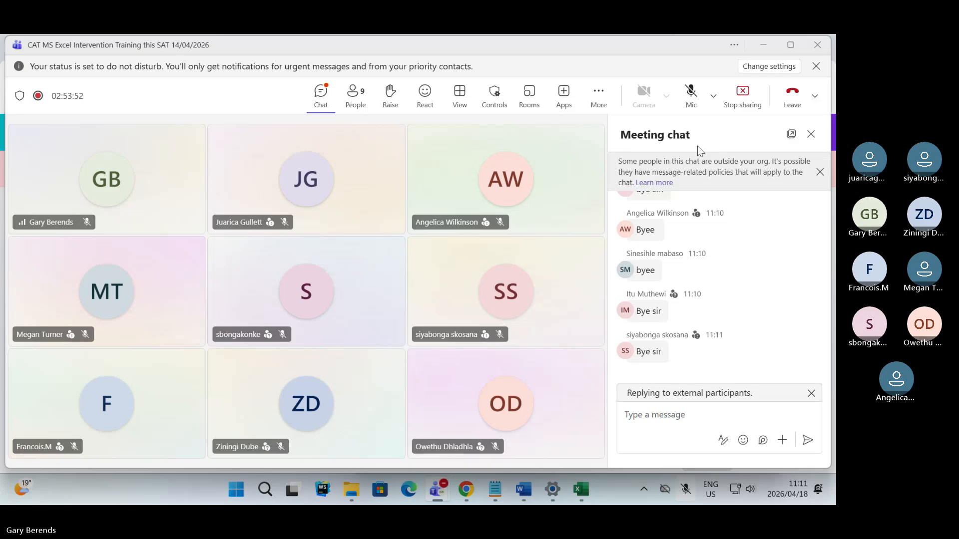
{"action": "left_click", "coordinate": [648, 414]}
{"action": "type", "text": "Aweso"}
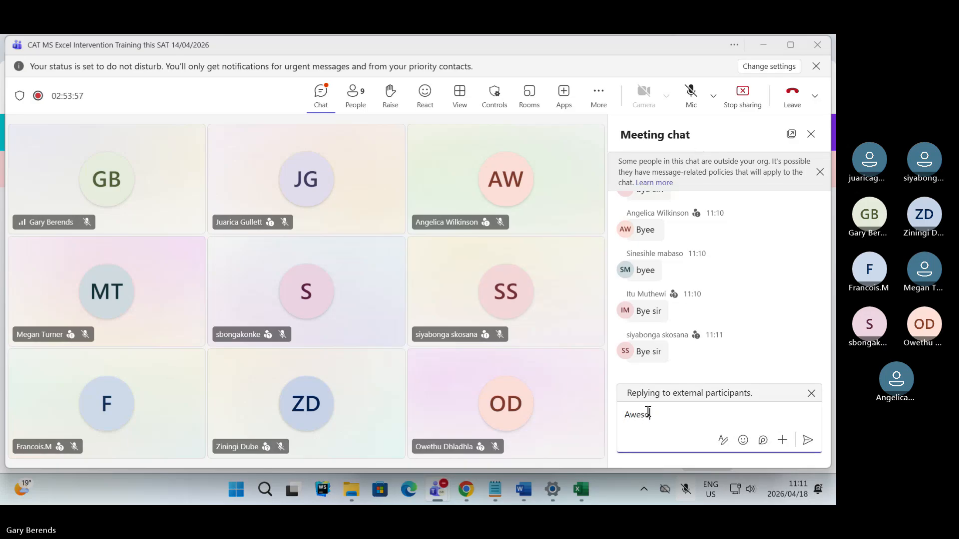
{"action": "type", "text": "e"}
{"action": "key", "text": "Home"}
{"action": "key", "text": "ctrl+a"}
{"action": "key", "text": "BackSpace"}
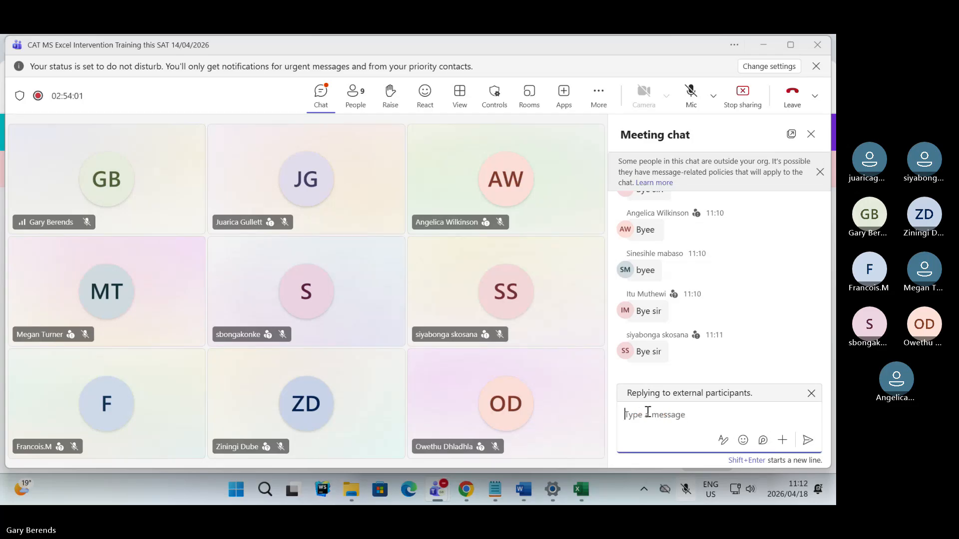
- Send the message "Register please" in the meeting chat
{"action": "type", "text": "R"}
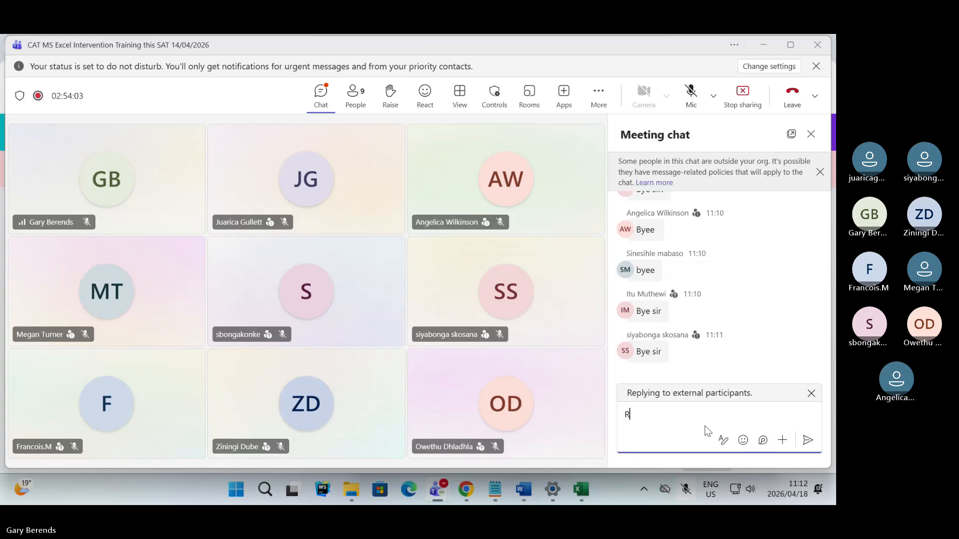
{"action": "type", "text": "egister please"}
{"action": "key", "text": "Return"}
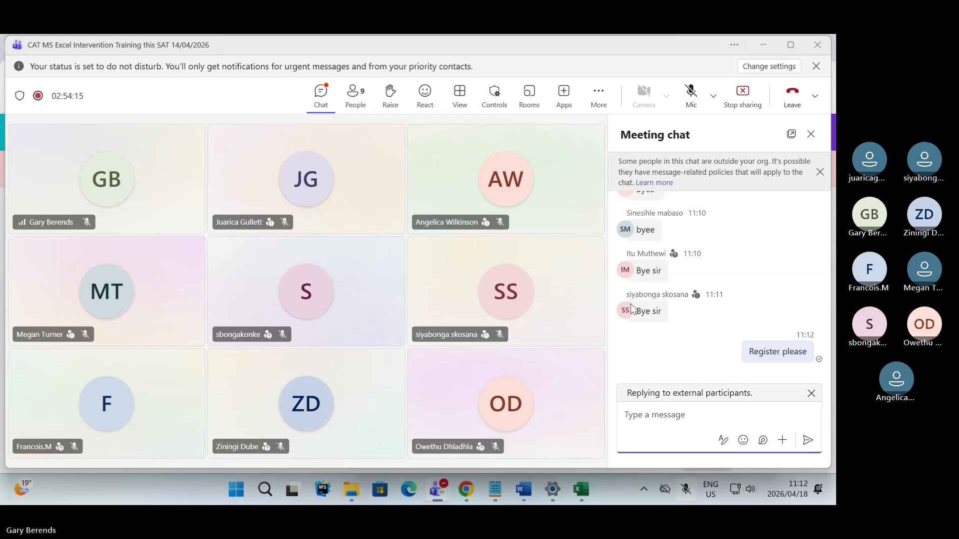
- Stop the meeting's recording and transcription
{"action": "mouse_move", "coordinate": [630, 308]}
{"action": "left_click", "coordinate": [600, 102]}
{"action": "mouse_move", "coordinate": [614, 130]}
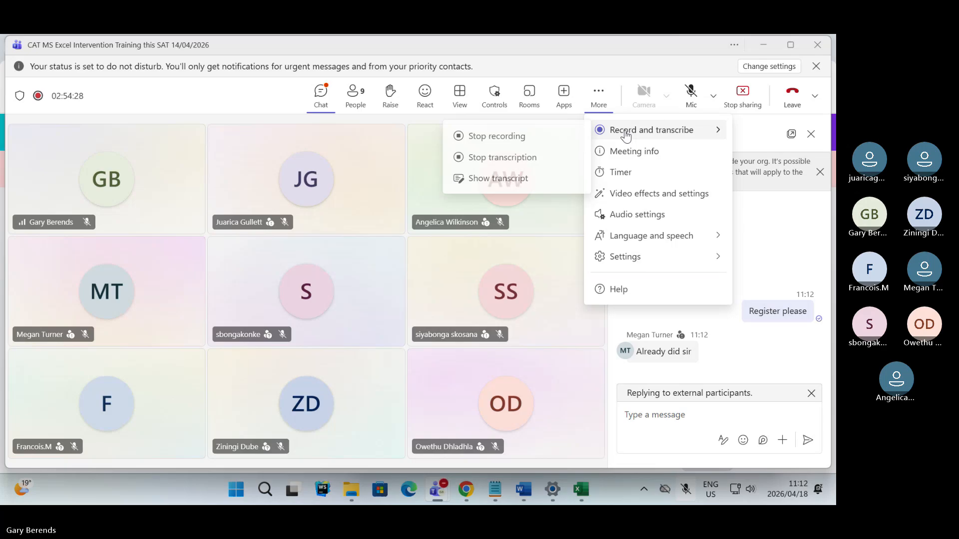
{"action": "left_click", "coordinate": [493, 136]}
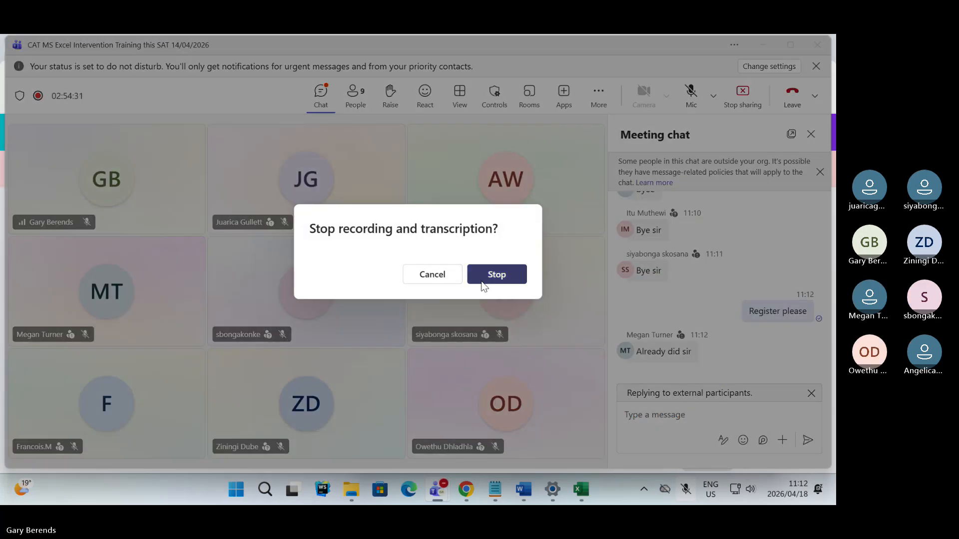